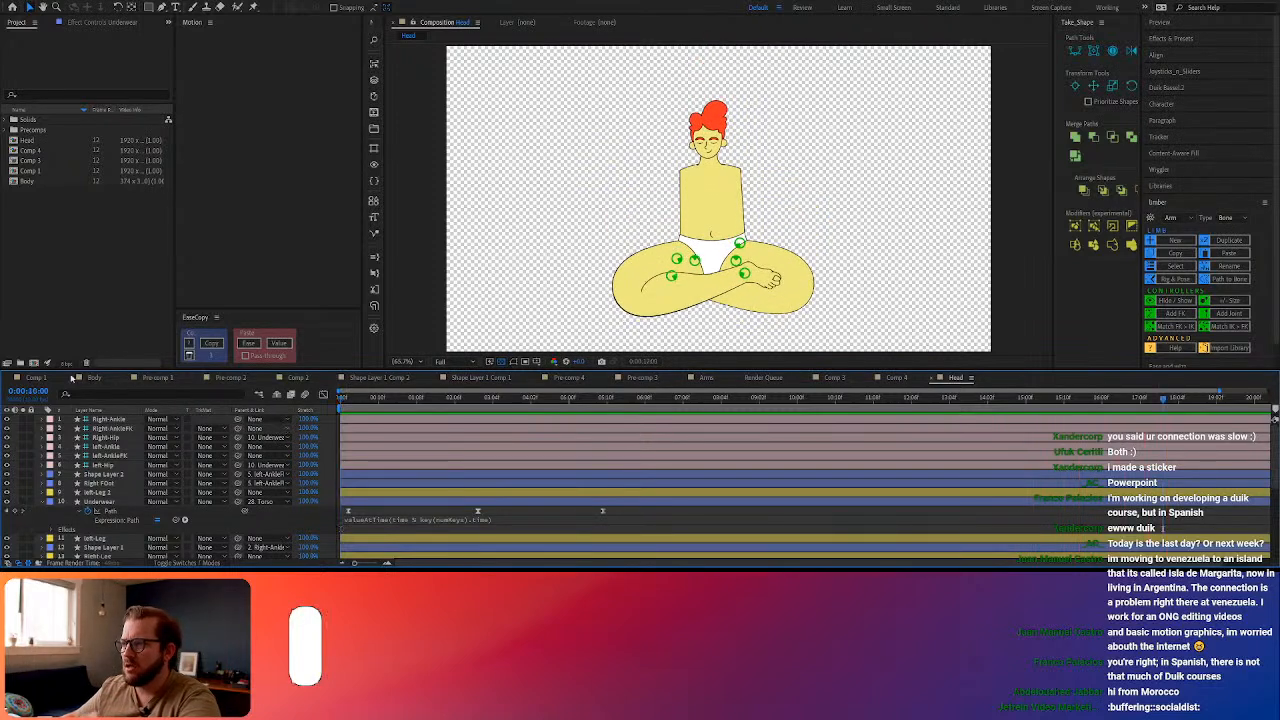
Open the Comp 1 composition and play its animation from the first frame
left_click(35, 377)
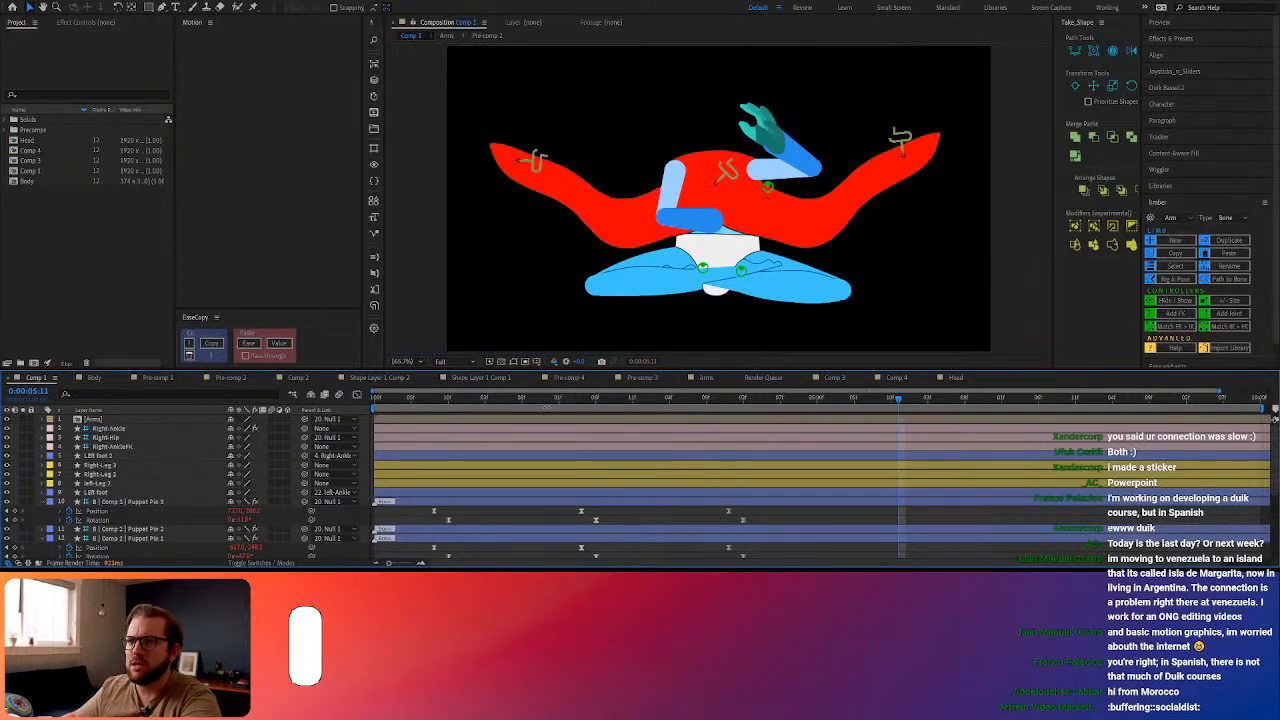
left_click(386, 400)
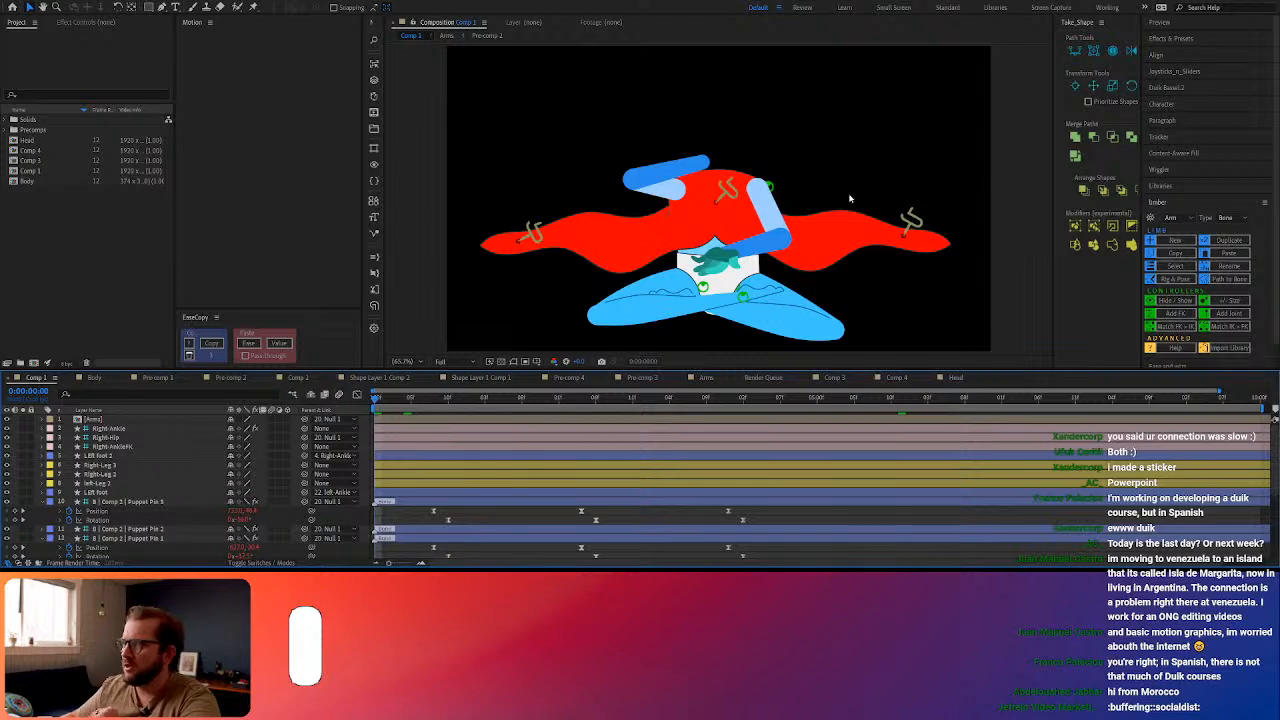
key("space")
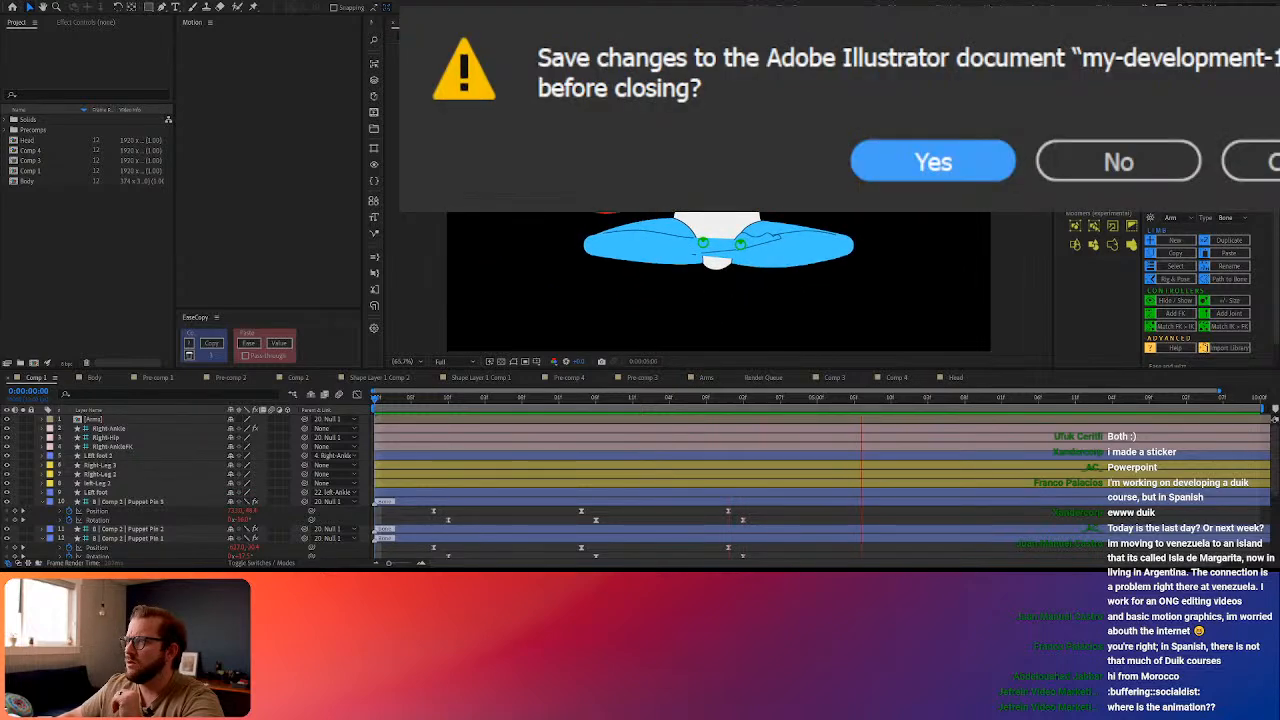
Close the open my-development Illustrator documents without saving their changes
left_click(1117, 160)
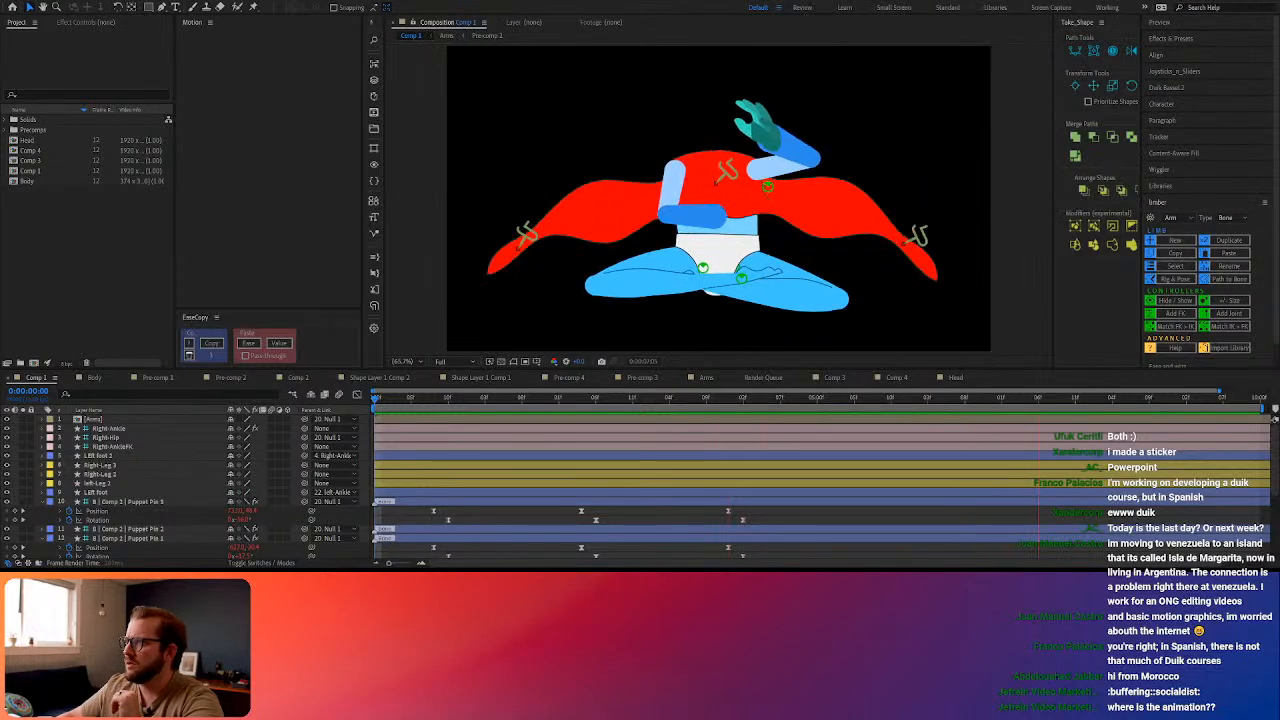
left_click(1119, 160)
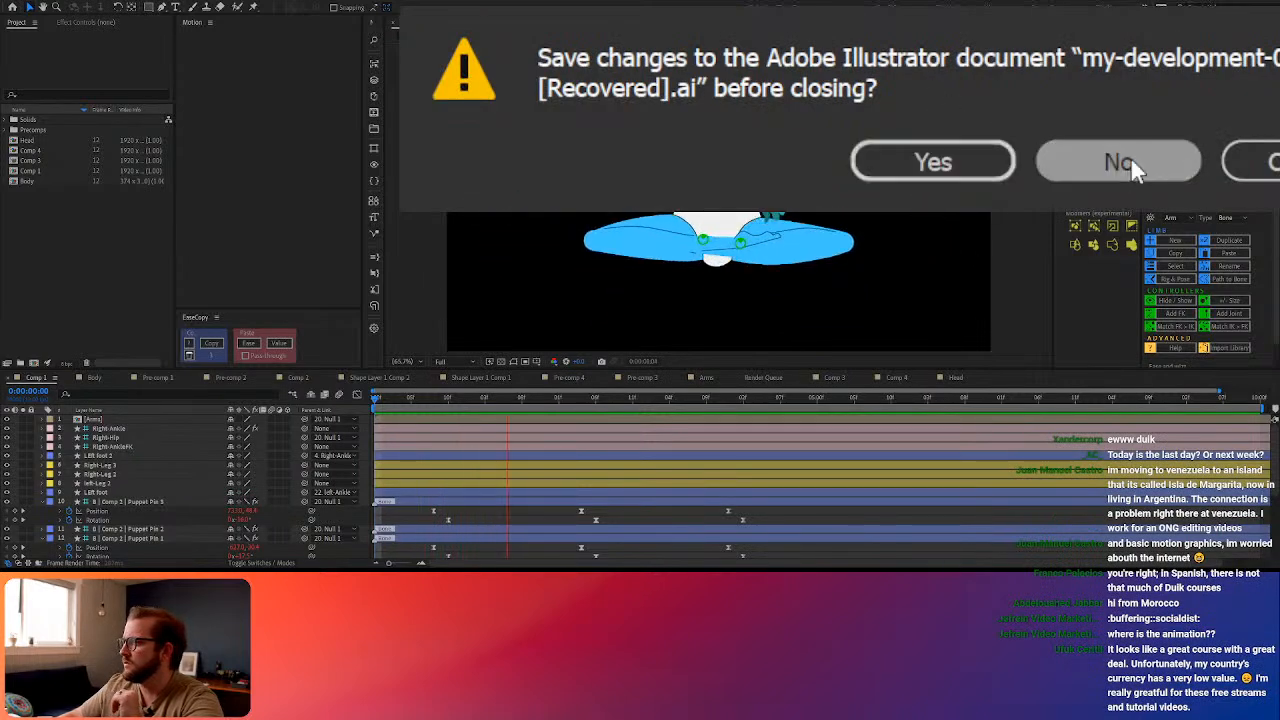
left_click(1128, 162)
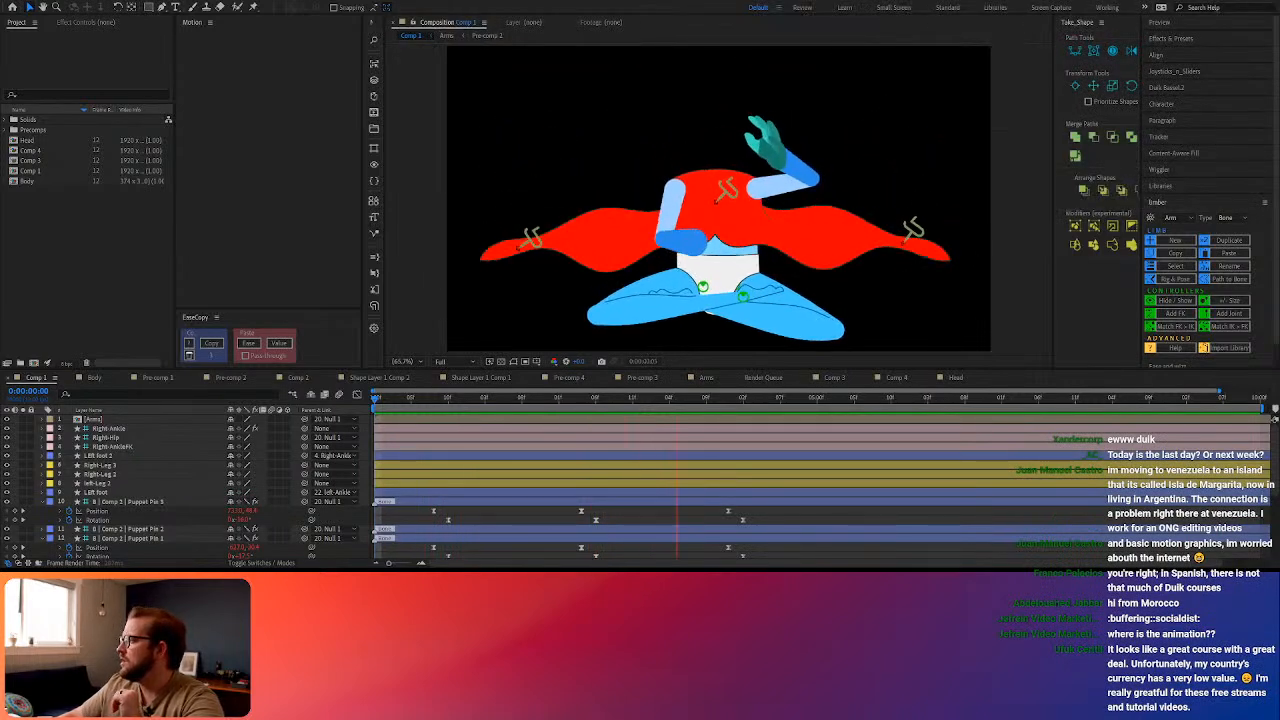
left_click(1070, 160)
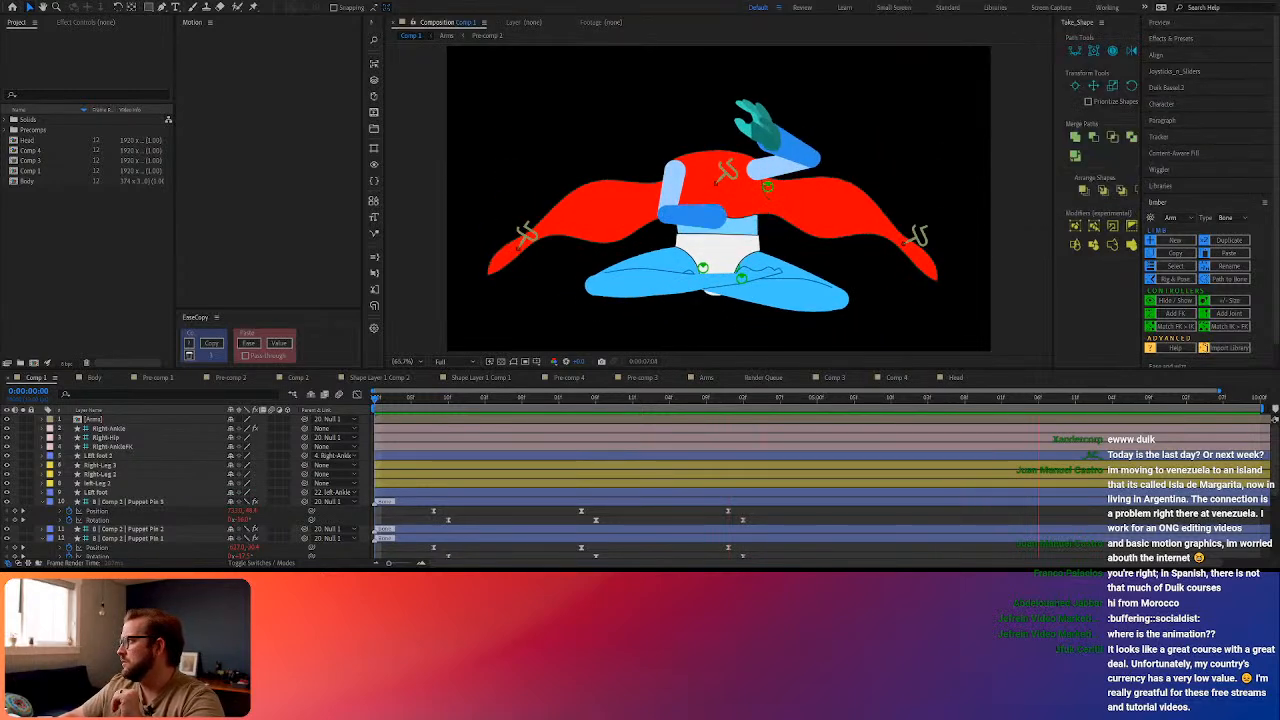
left_click(1070, 160)
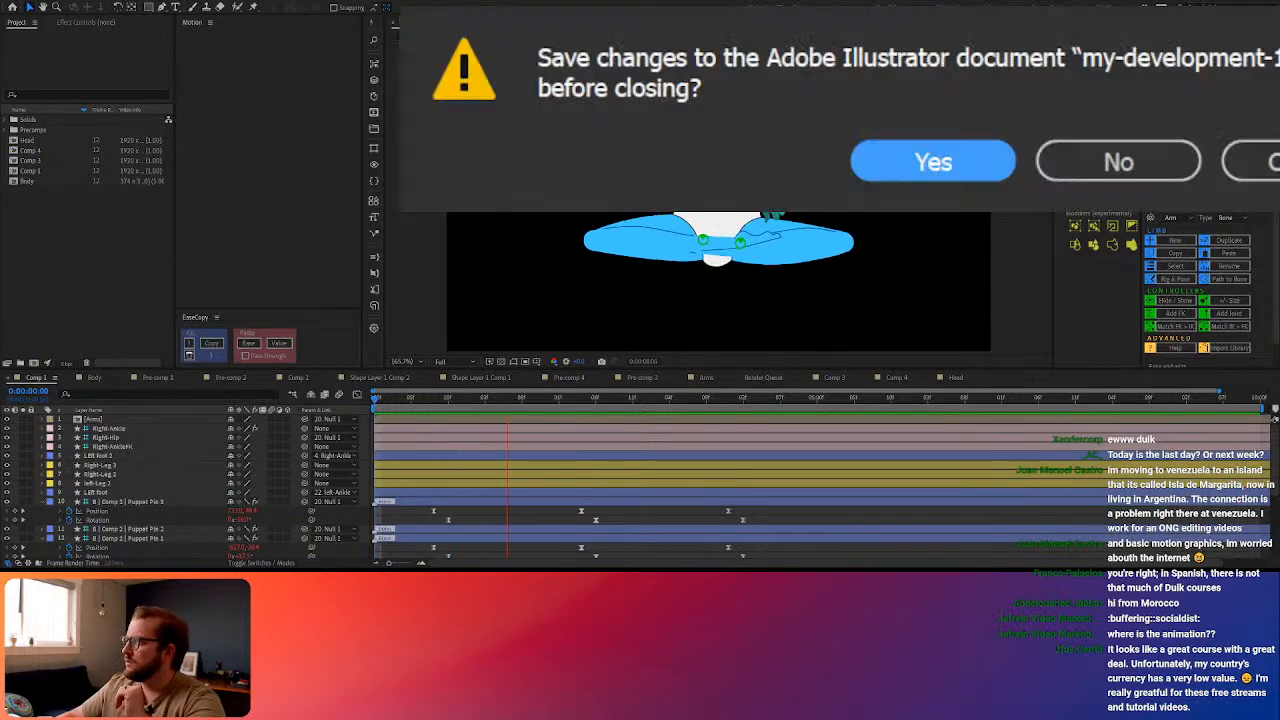
left_click(1120, 160)
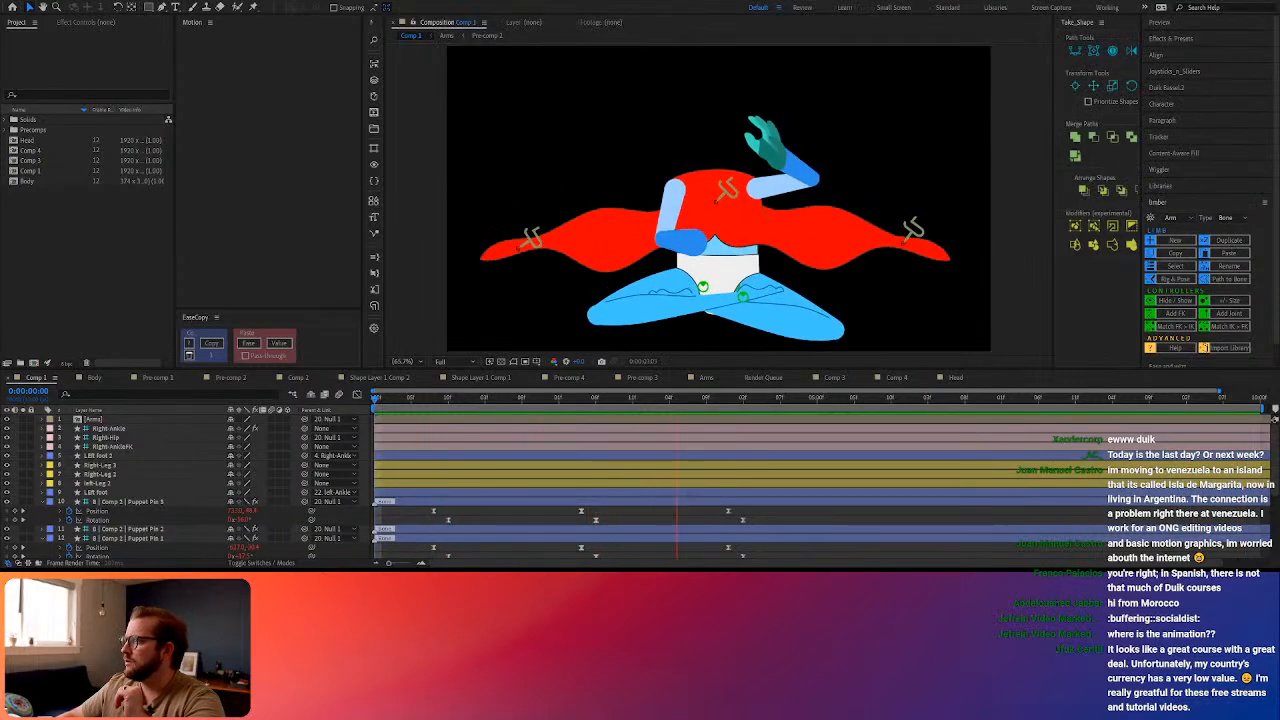
left_click(1117, 160)
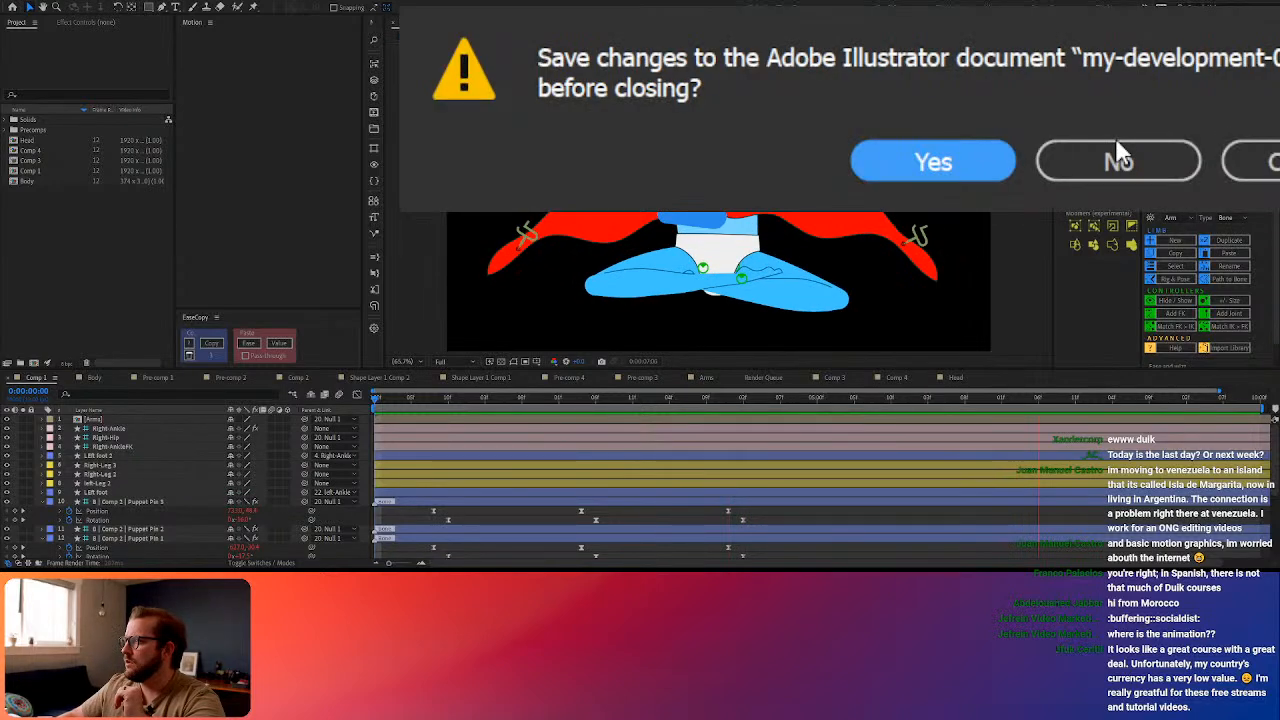
left_click(1115, 160)
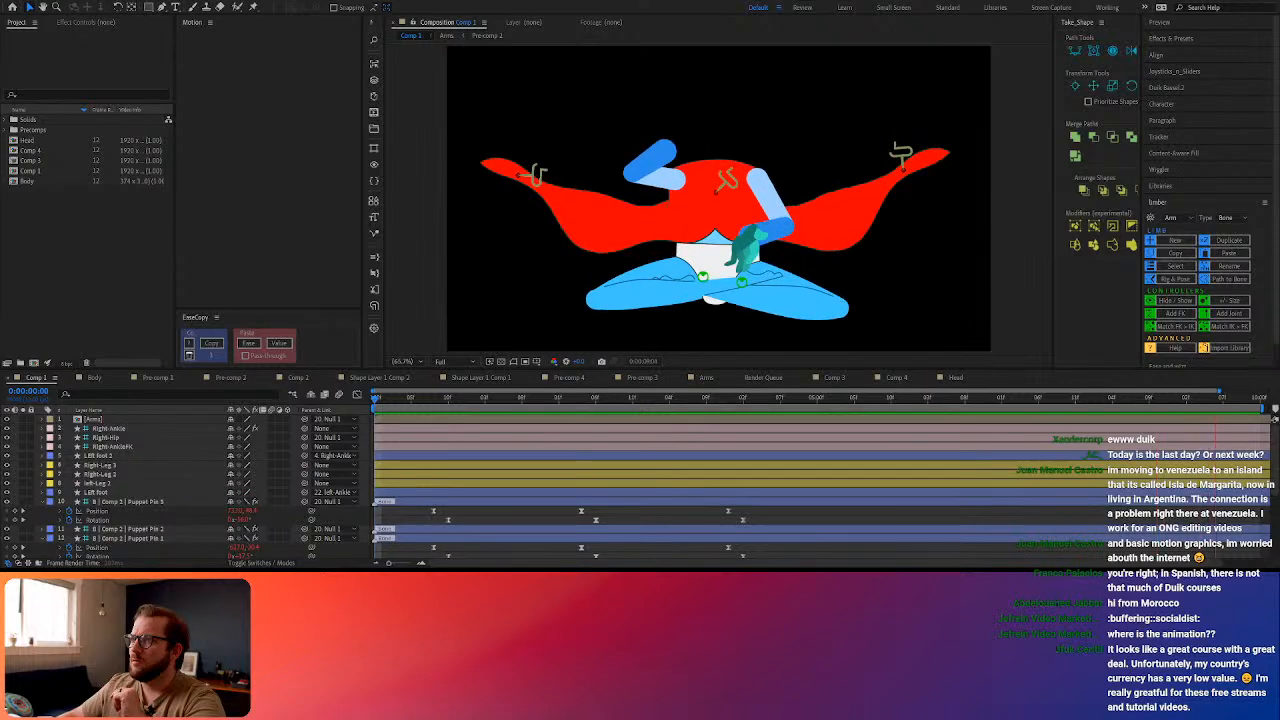
In Illustrator, enlarge the Live.jpg thumbnail image and open the Untitled-3.png illustration of the seated character
key("ctrl+i")
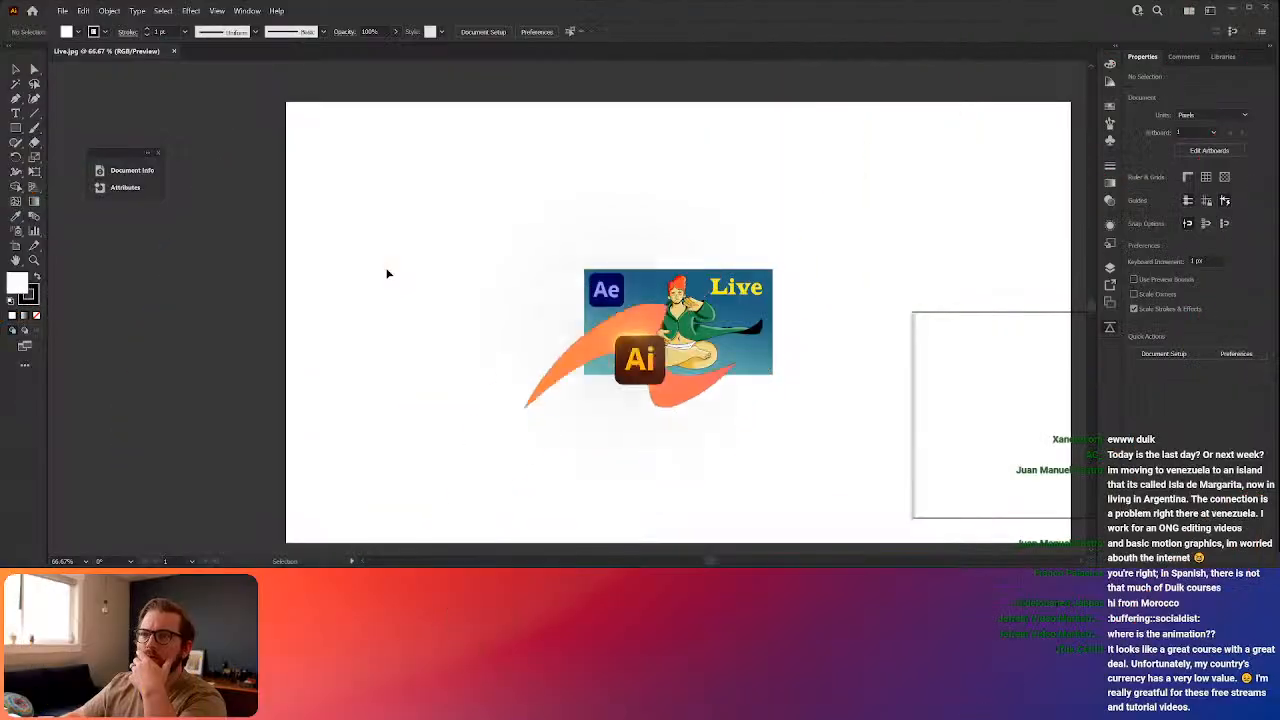
left_click(765, 365)
left_click_drag(771, 372, 1040, 524)
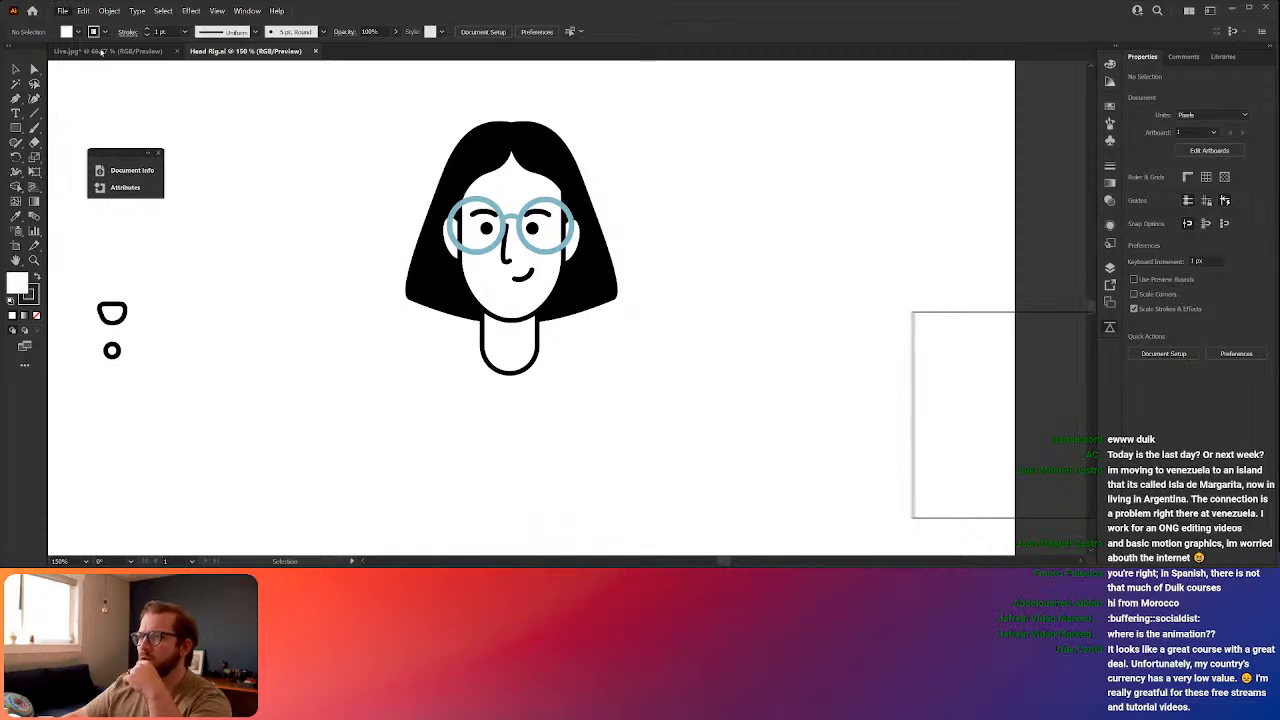
left_click(232, 190)
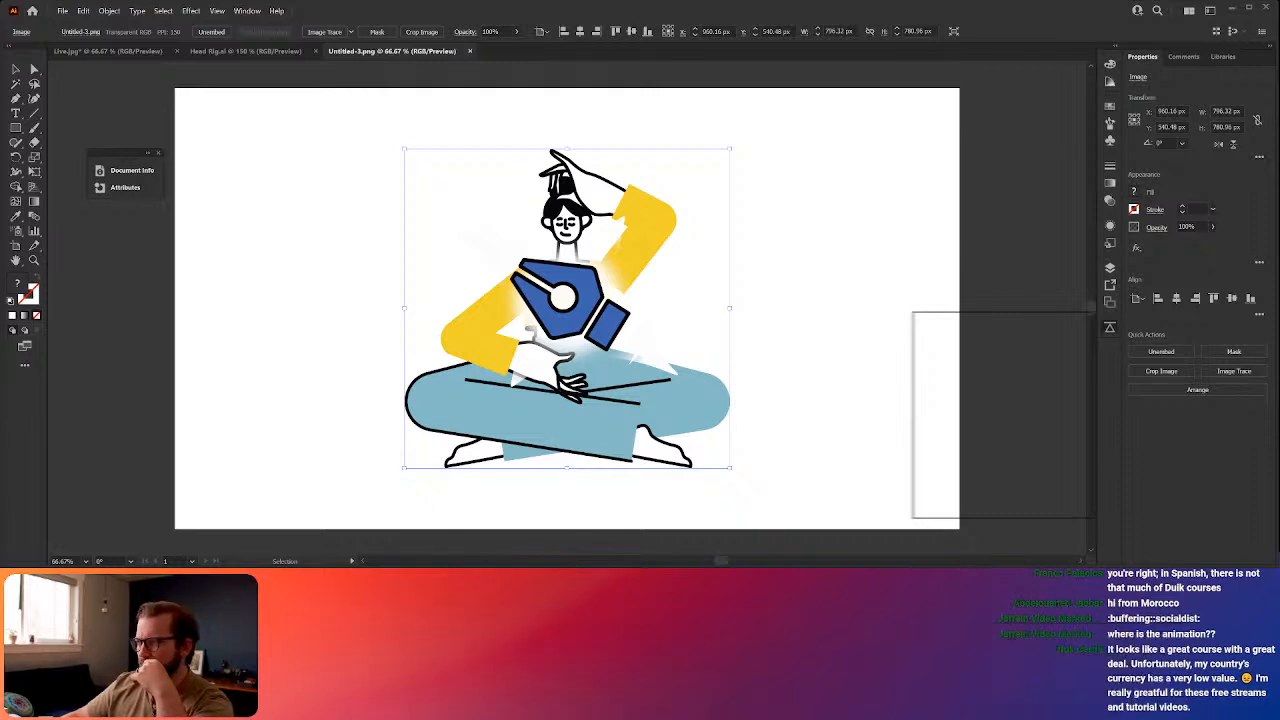
left_click(185, 51)
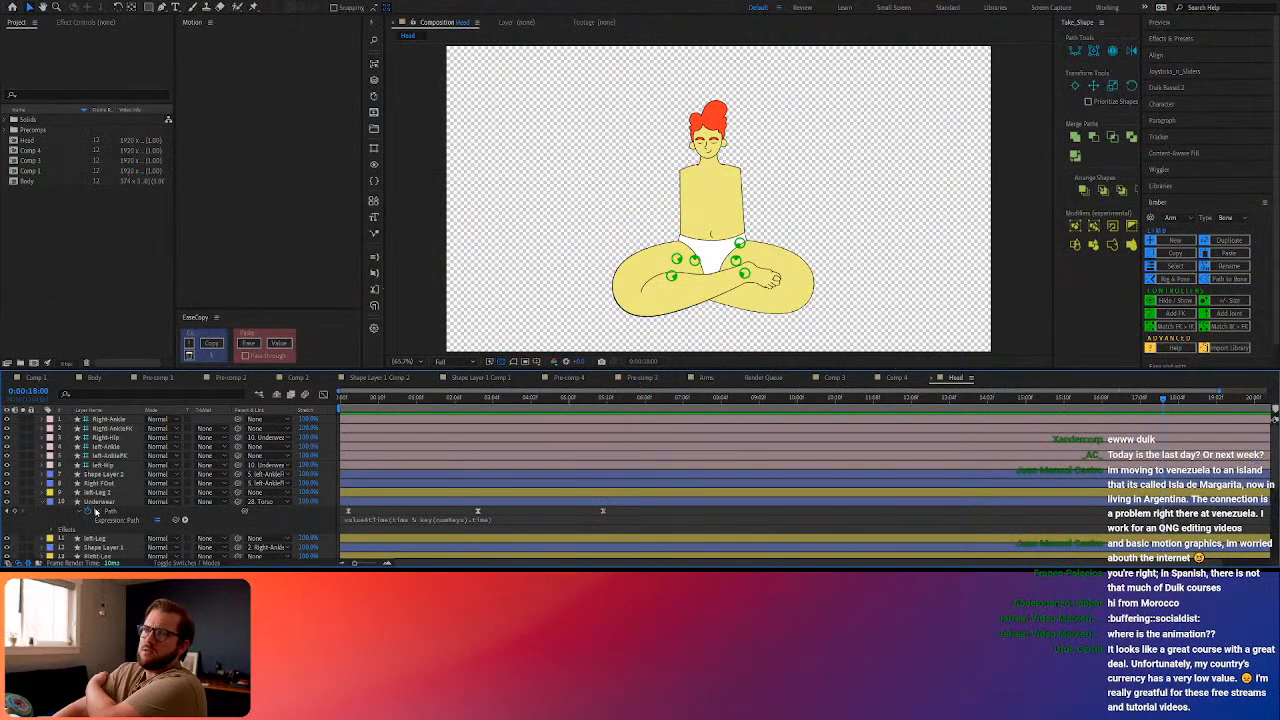
Switch to After Effects and play the Head composition from its first frame
key("Home")
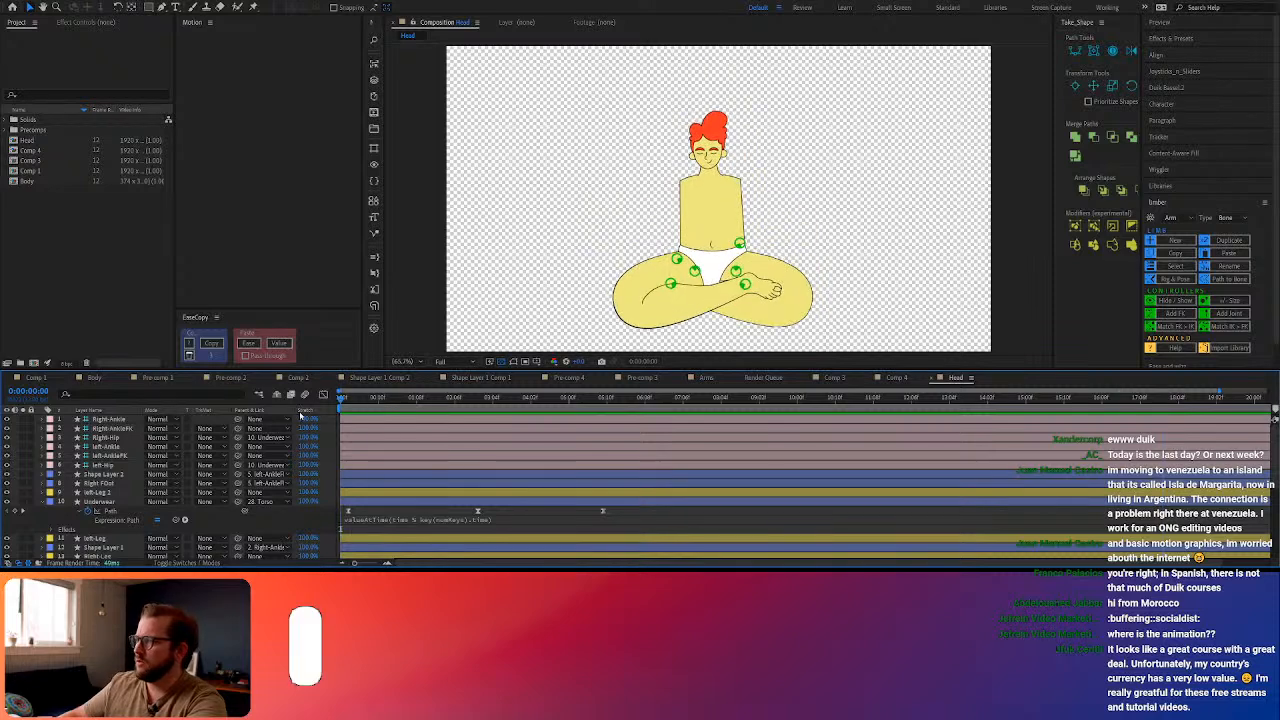
key("space")
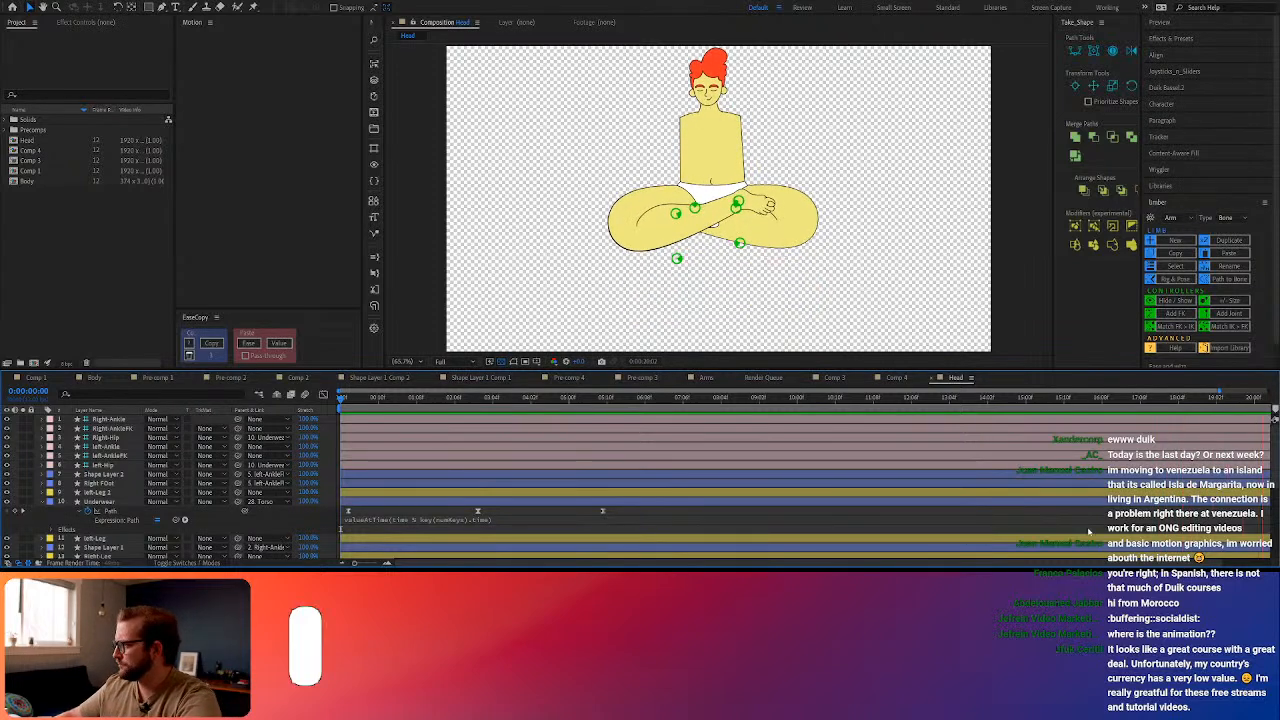
Stop the preview and collapse the Underwear layer's properties in the Head composition
left_click(1060, 520)
left_click(123, 503)
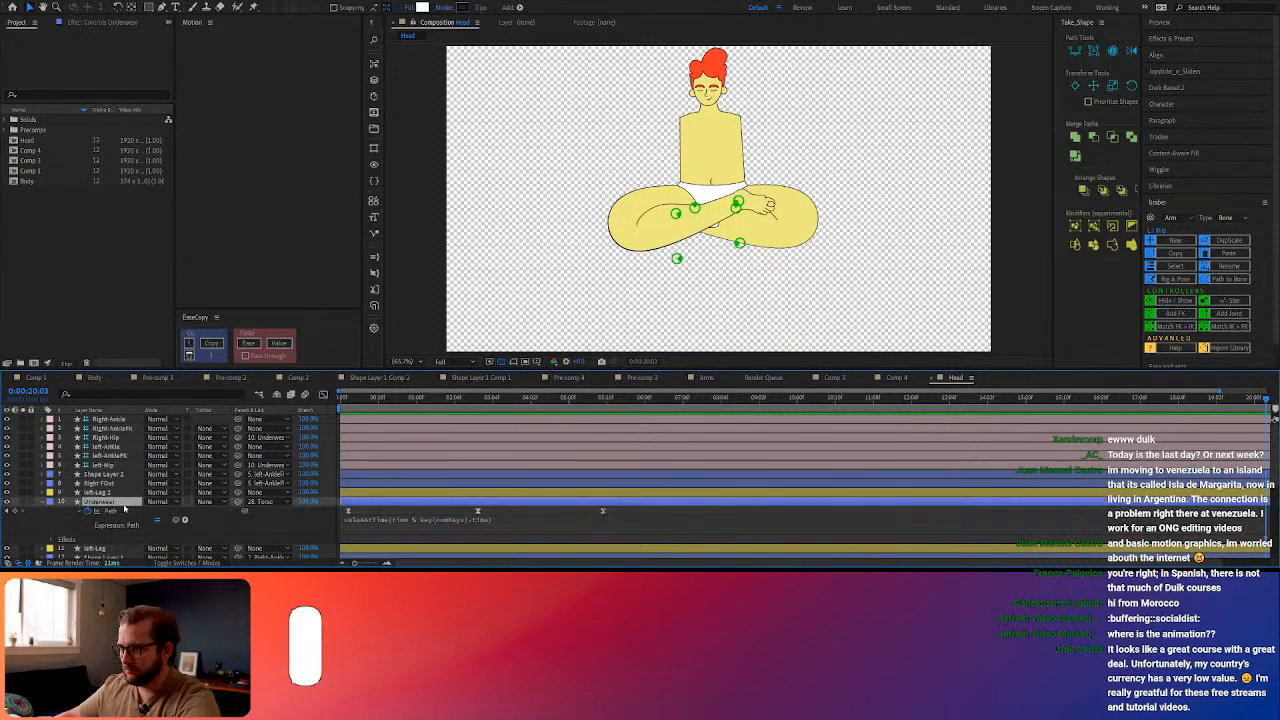
left_click(42, 502)
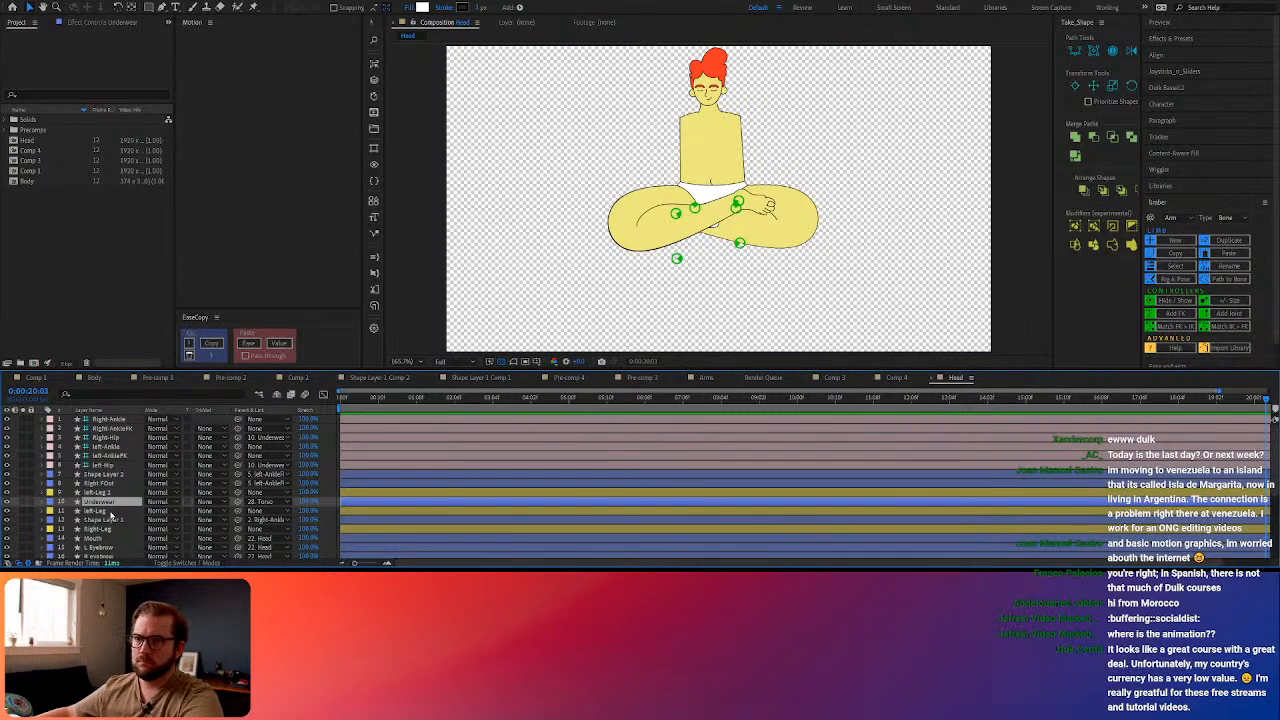
Replay the seated character's leg and torso animation from the start of the Head composition, returning to the first frame
left_click_drag(535, 398, 330, 405)
key("space")
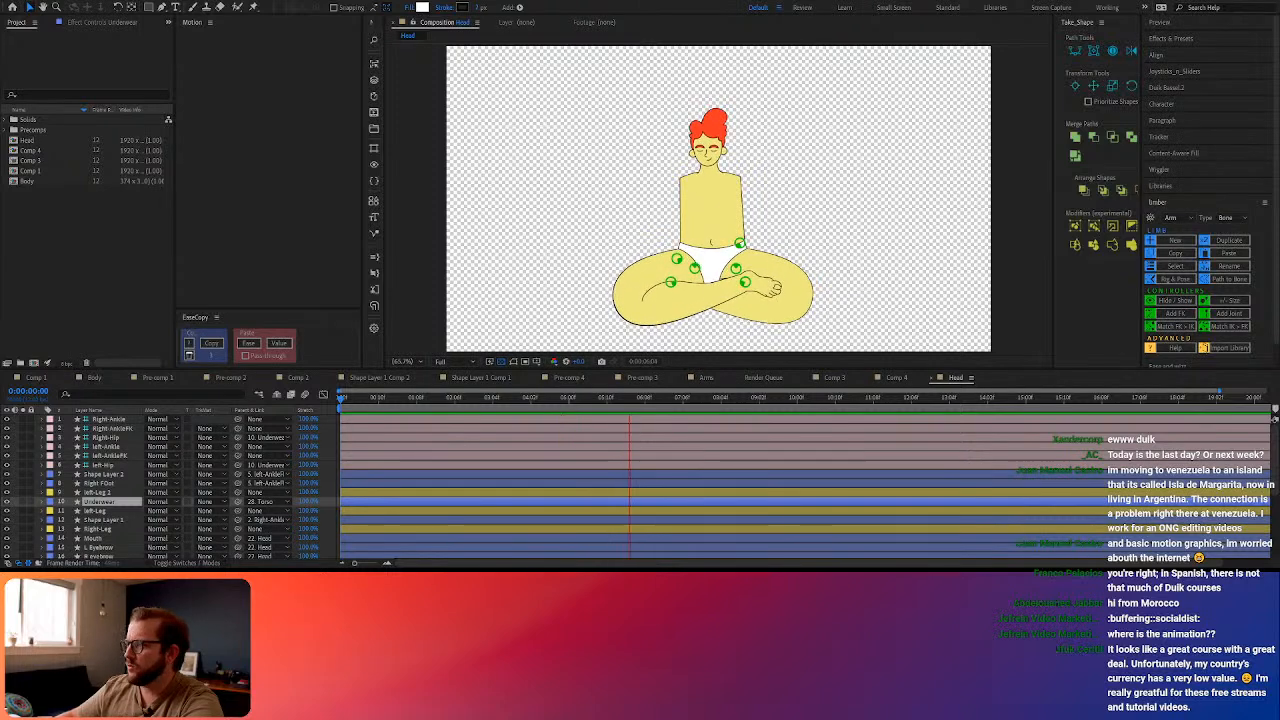
key("space")
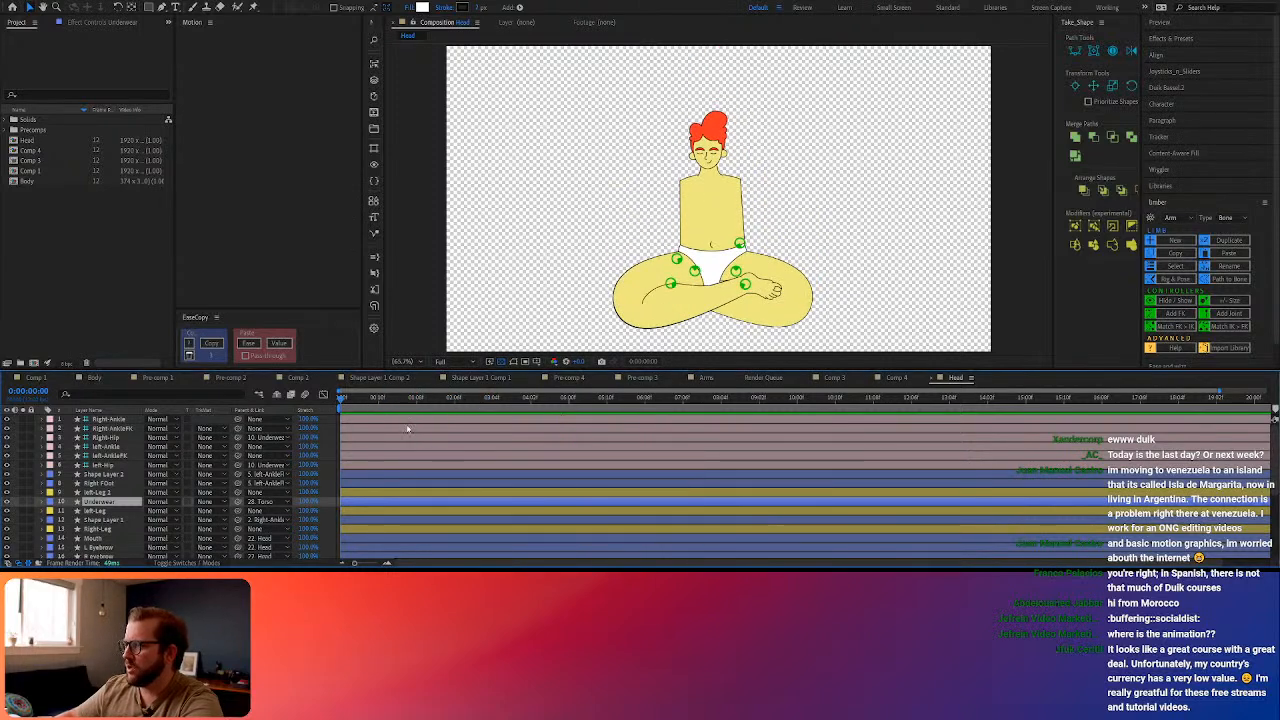
key("space")
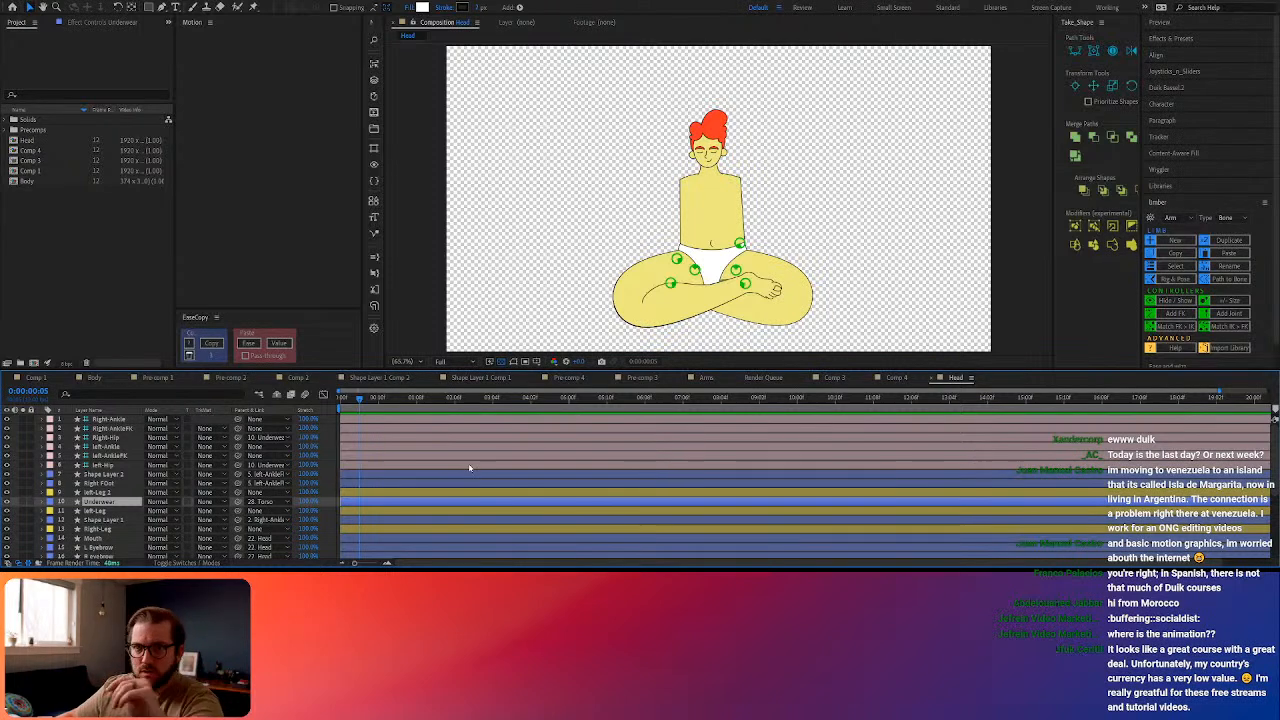
key("Home")
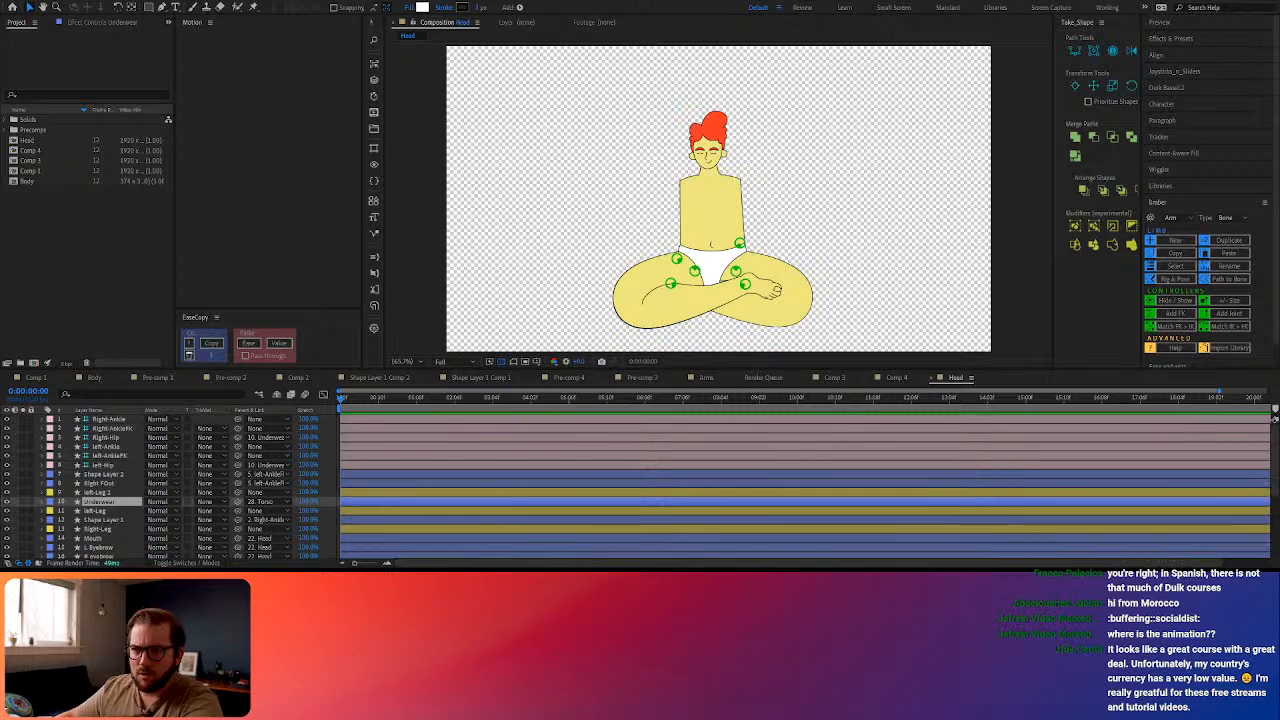
Look through the thumbnails of the project's Body, Head, Comp 4, Comp 3 and Comp 1 compositions
left_click(946, 299)
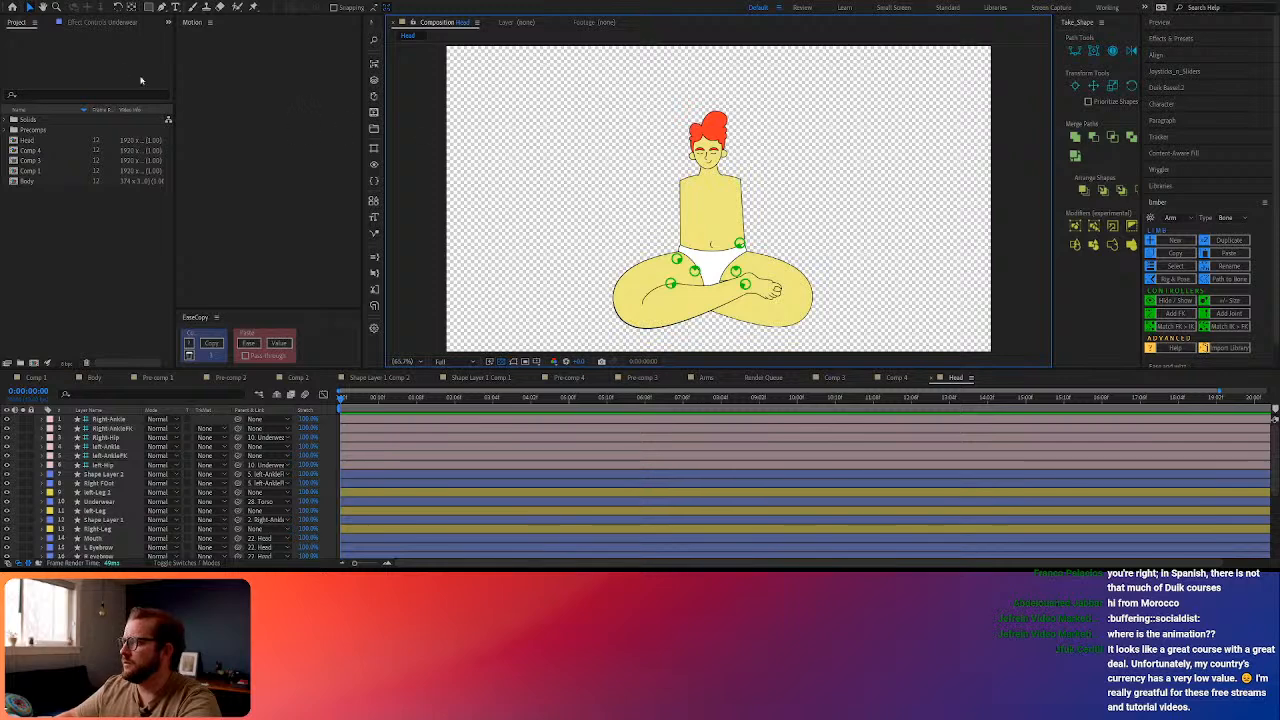
left_click(281, 166)
left_click(57, 232)
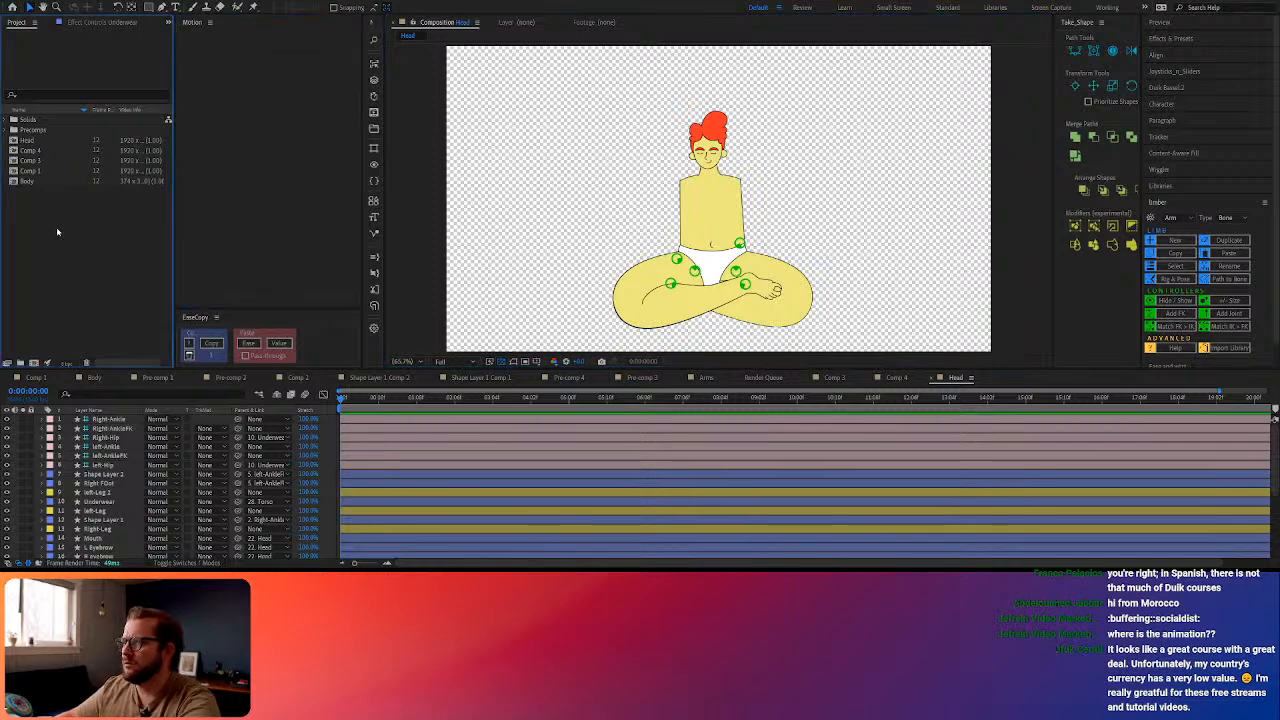
left_click(25, 182)
left_click(36, 142)
left_click(34, 151)
left_click(33, 161)
left_click(29, 171)
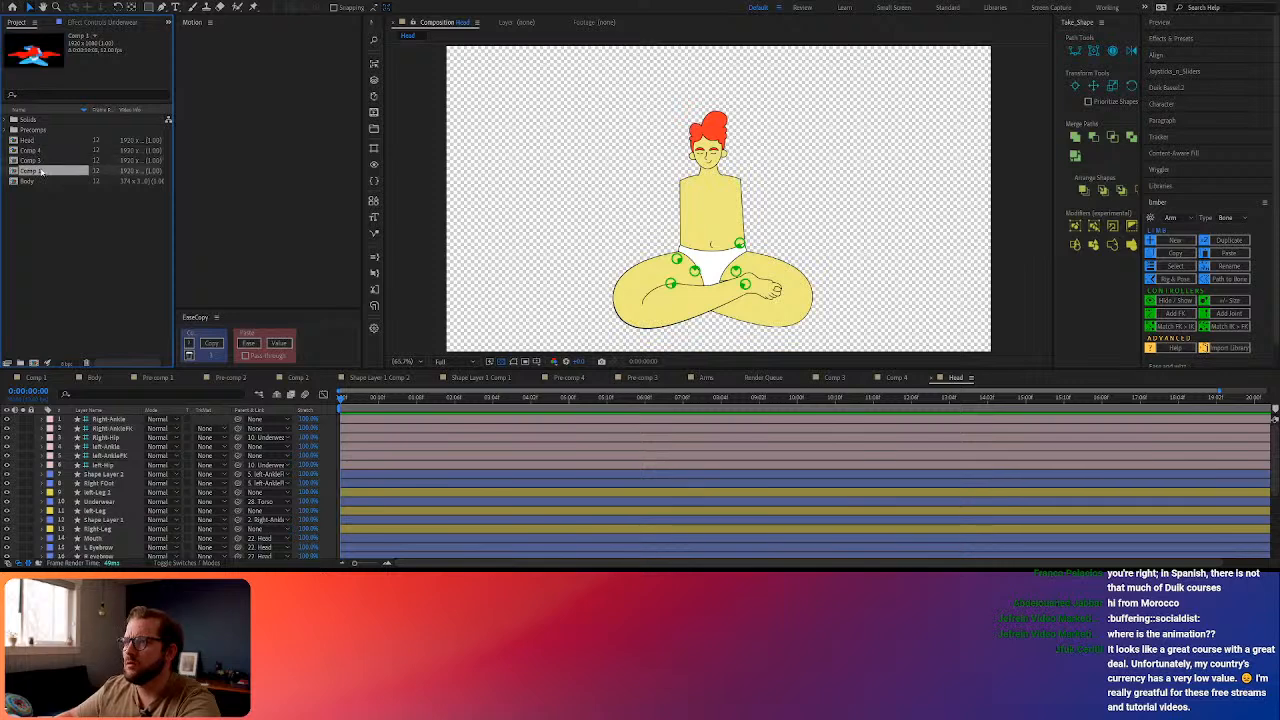
Open the nested Comp 2 jacket composition from Comp 1 and play its wave animation
left_click(36, 377)
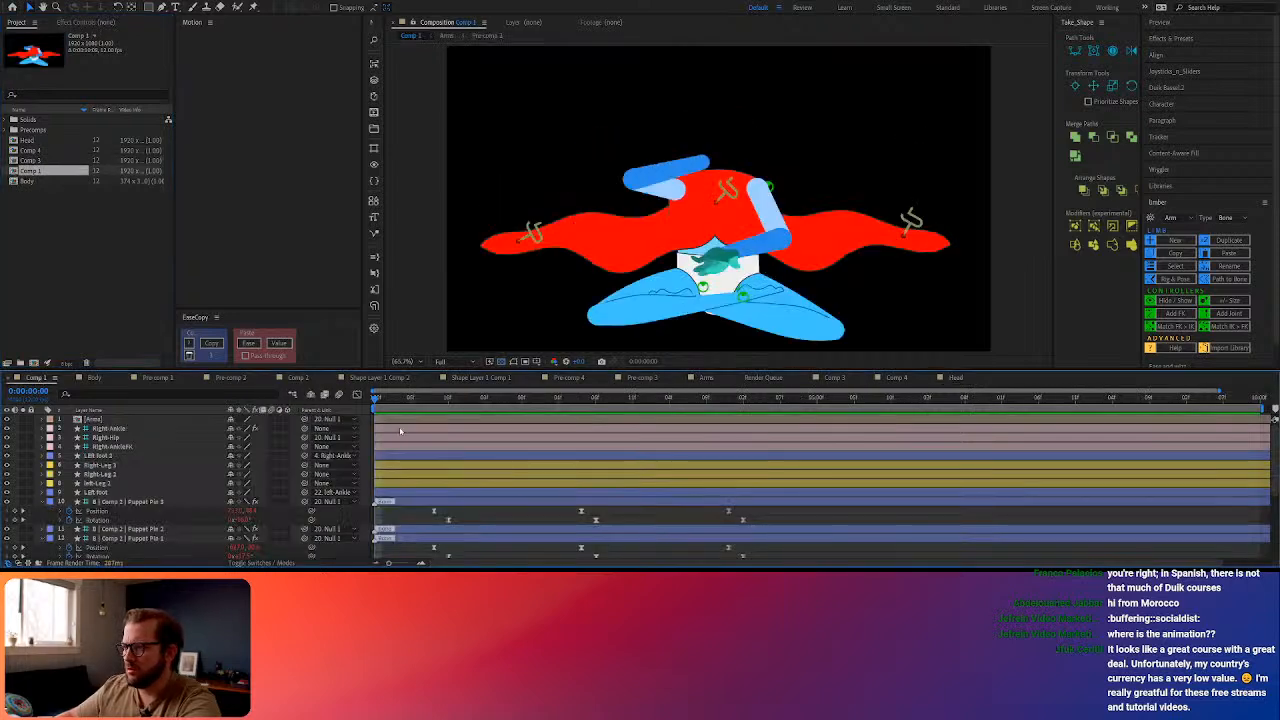
scroll(115, 462, "down", 5)
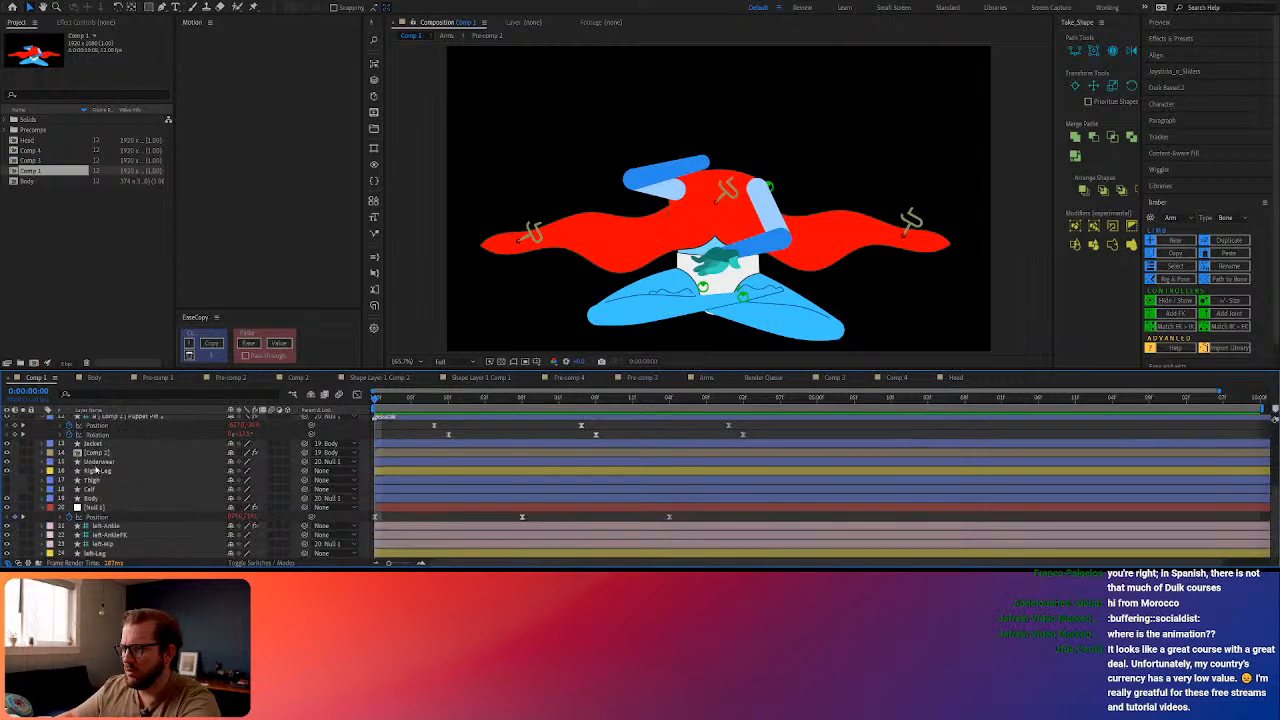
double_click(97, 453)
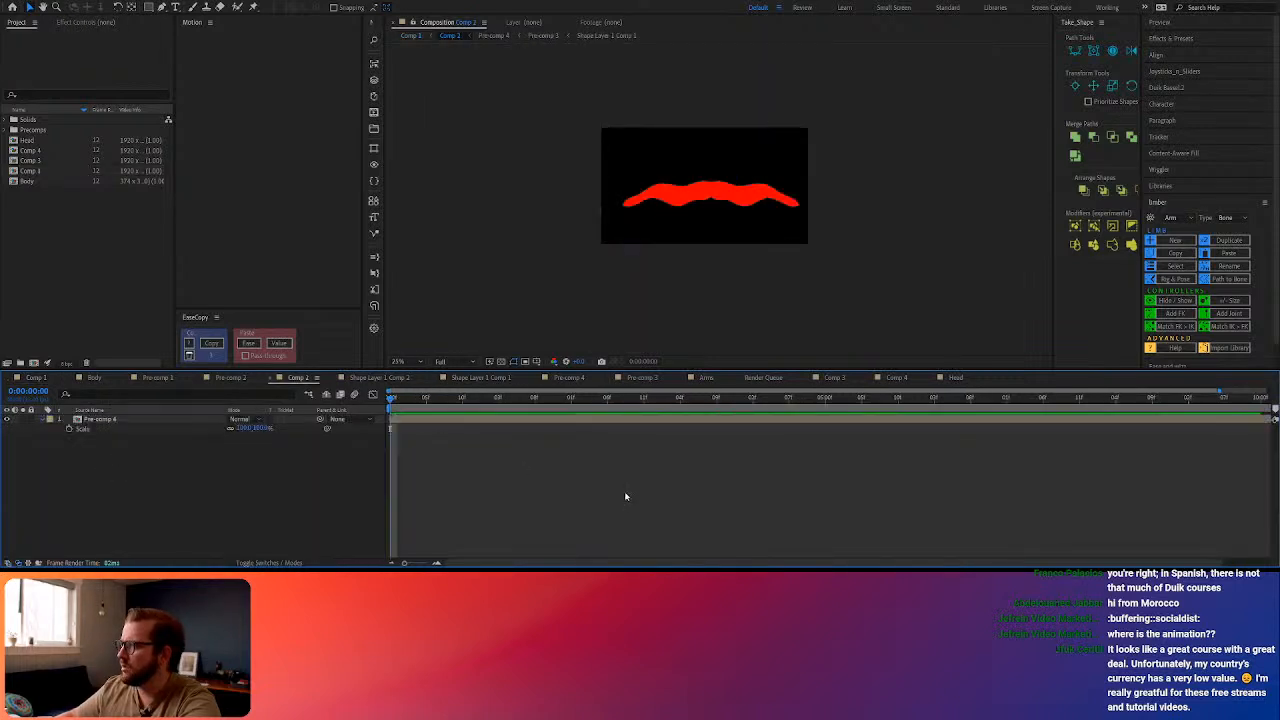
key("space")
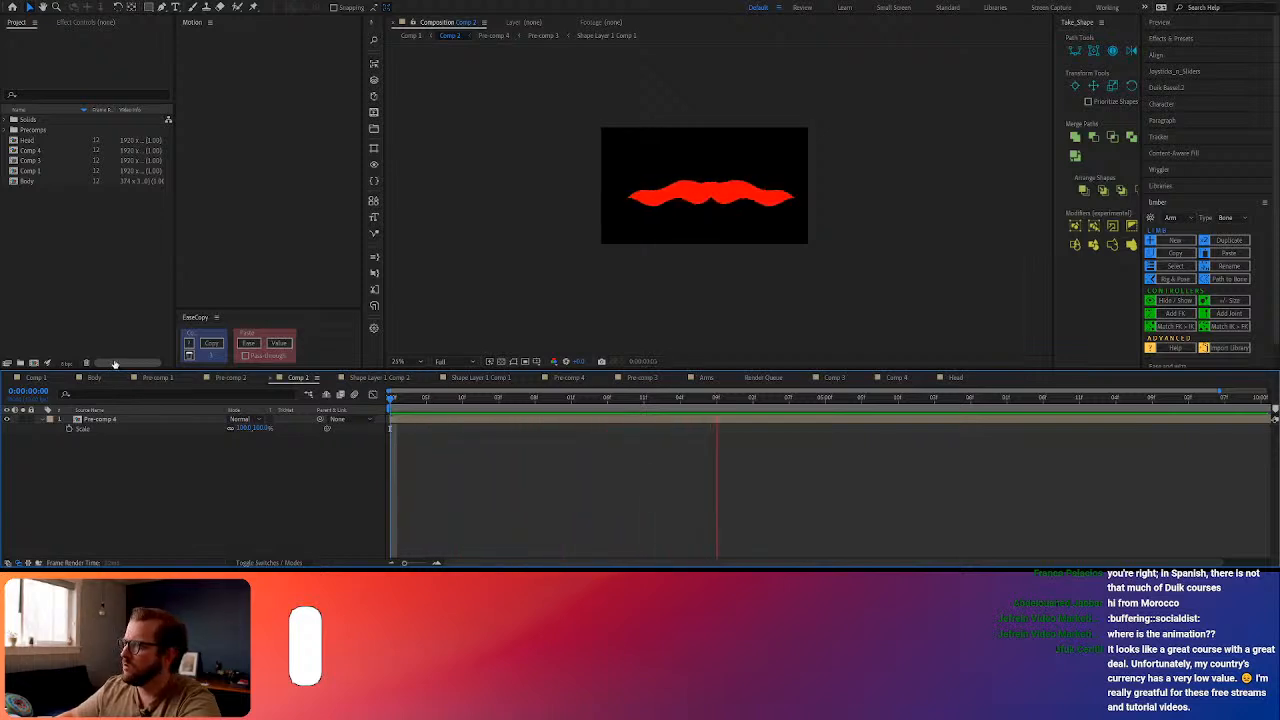
Inspect the nested jacket compositions through Pre-comp 4 and Shape Layer 1 Comp 2, and go back up to Pre-comp 3
left_click(107, 420)
double_click(107, 420)
double_click(283, 437)
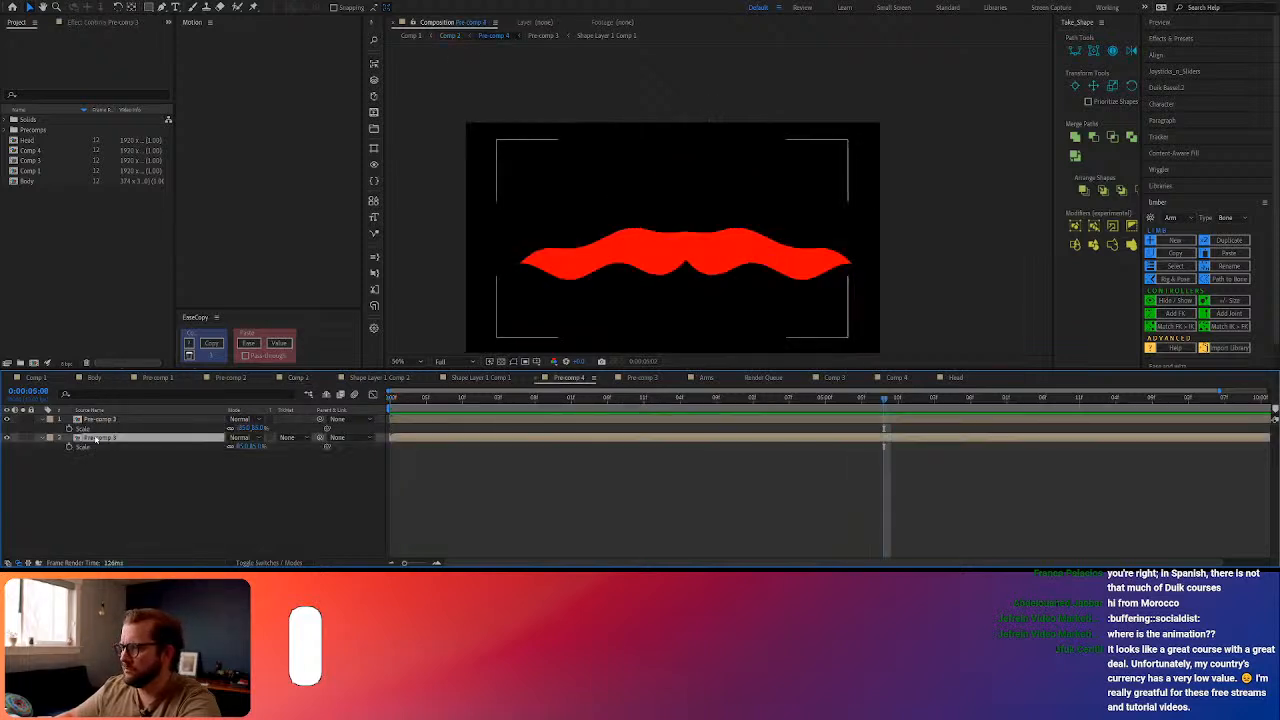
double_click(130, 429)
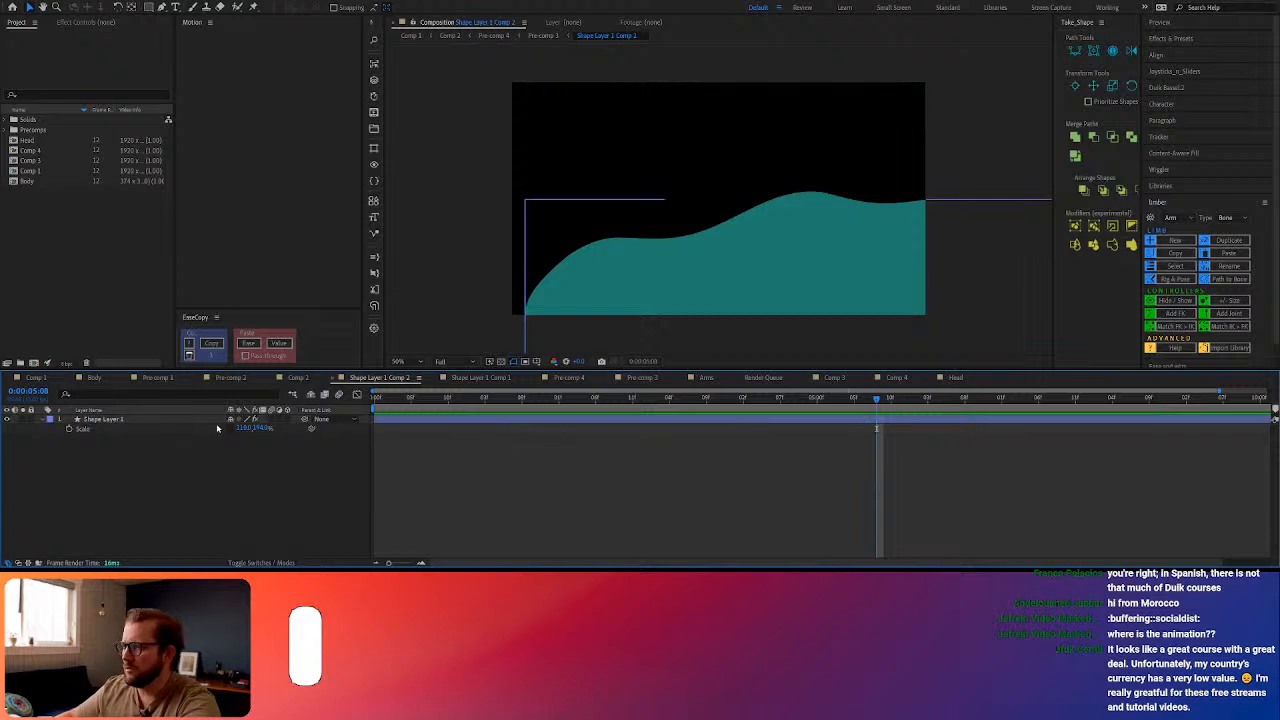
key("Tab")
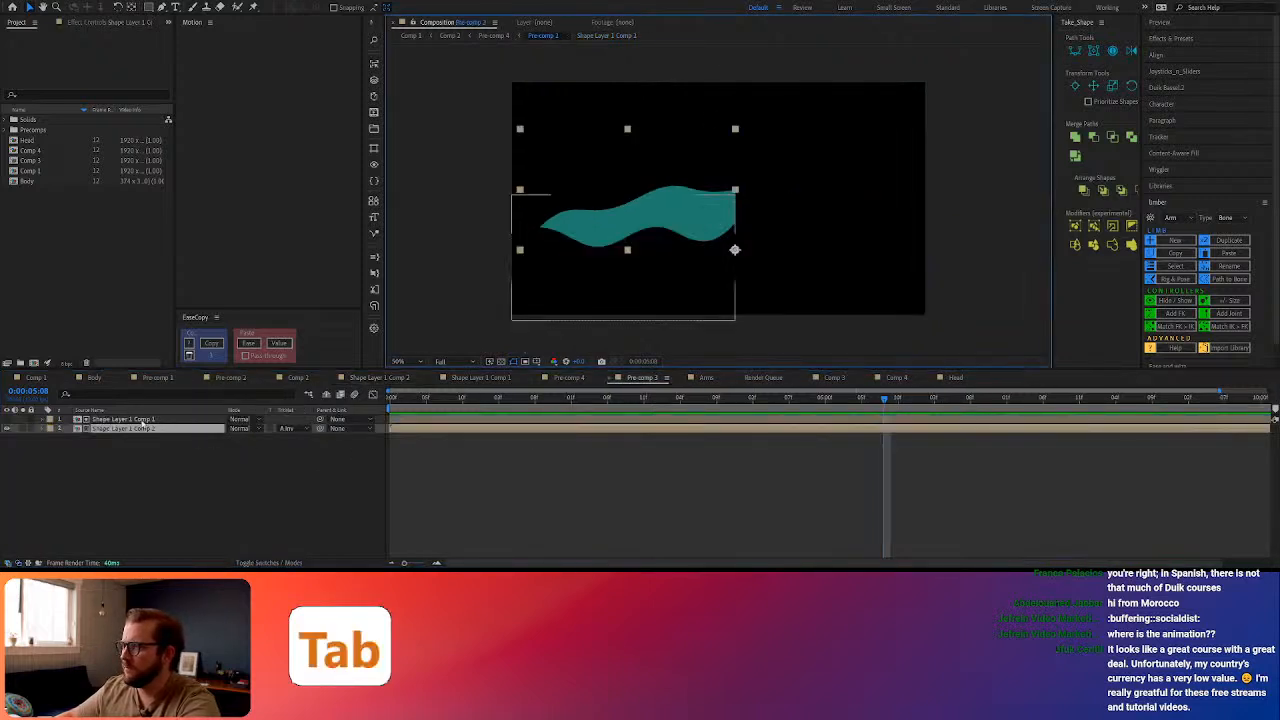
Open the nested Shape Layer 1 Comp 1 composition and play its wave motion
double_click(143, 420)
left_click(276, 460)
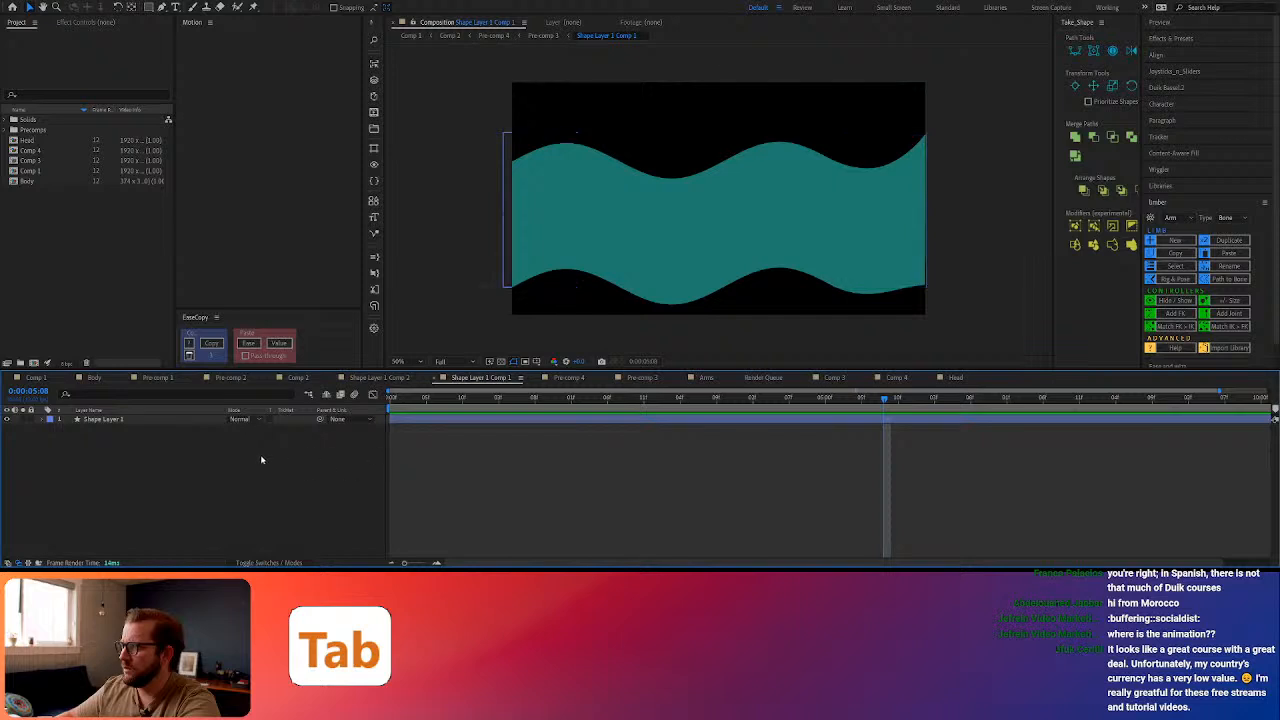
key("space")
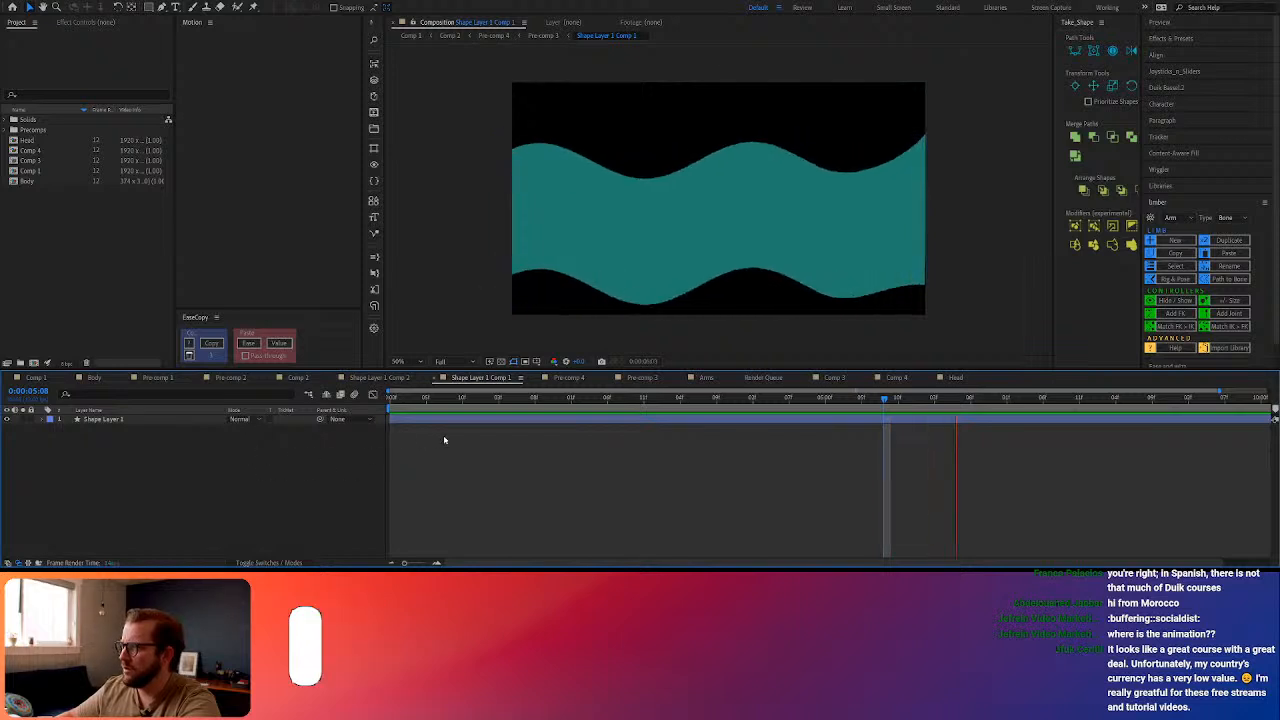
Go back up to Pre-comp 3 and, at the first frame, toggle the Shape Layer 1 Comp 1 matte layer's visibility to compare the jacket shape
key("space")
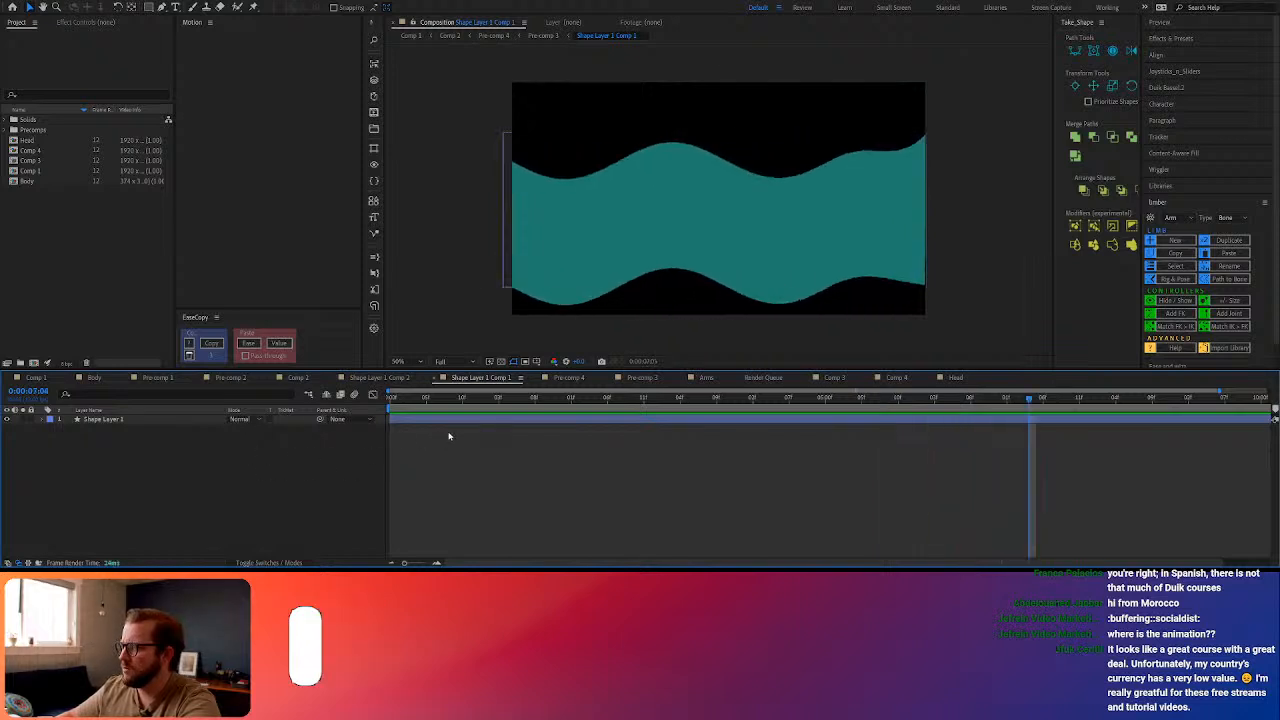
key("Tab")
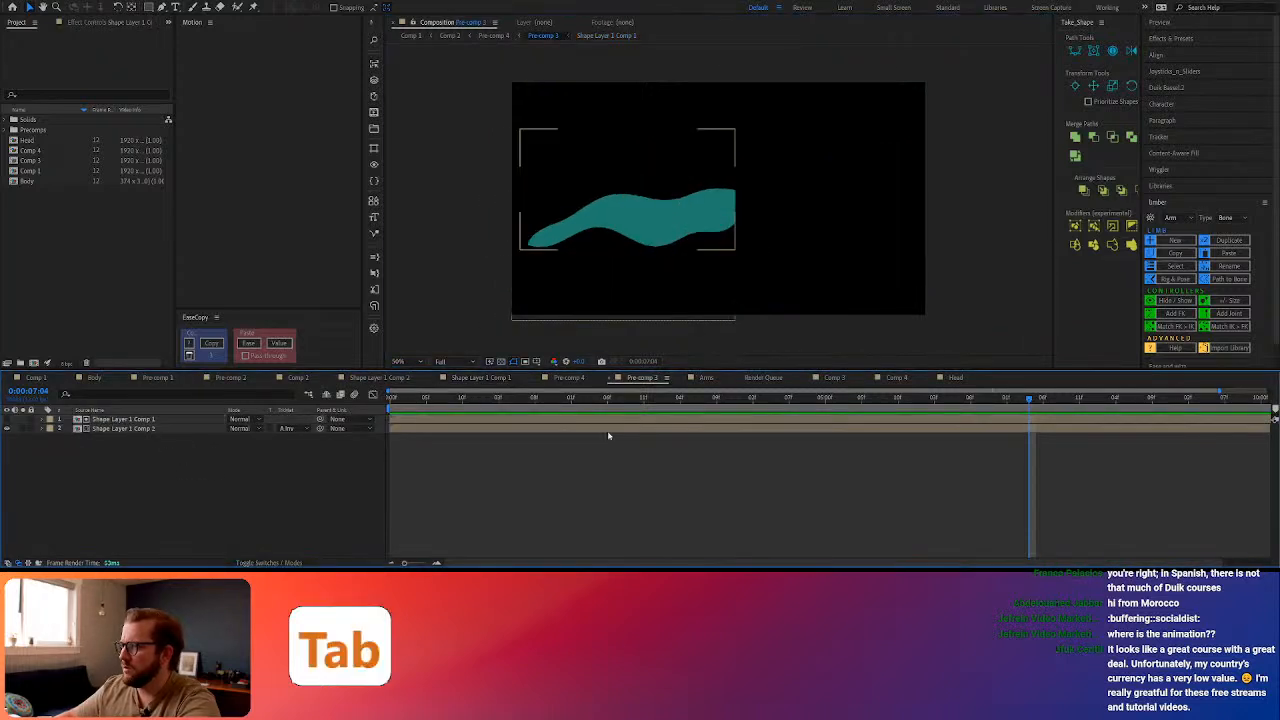
left_click_drag(676, 403, 333, 414)
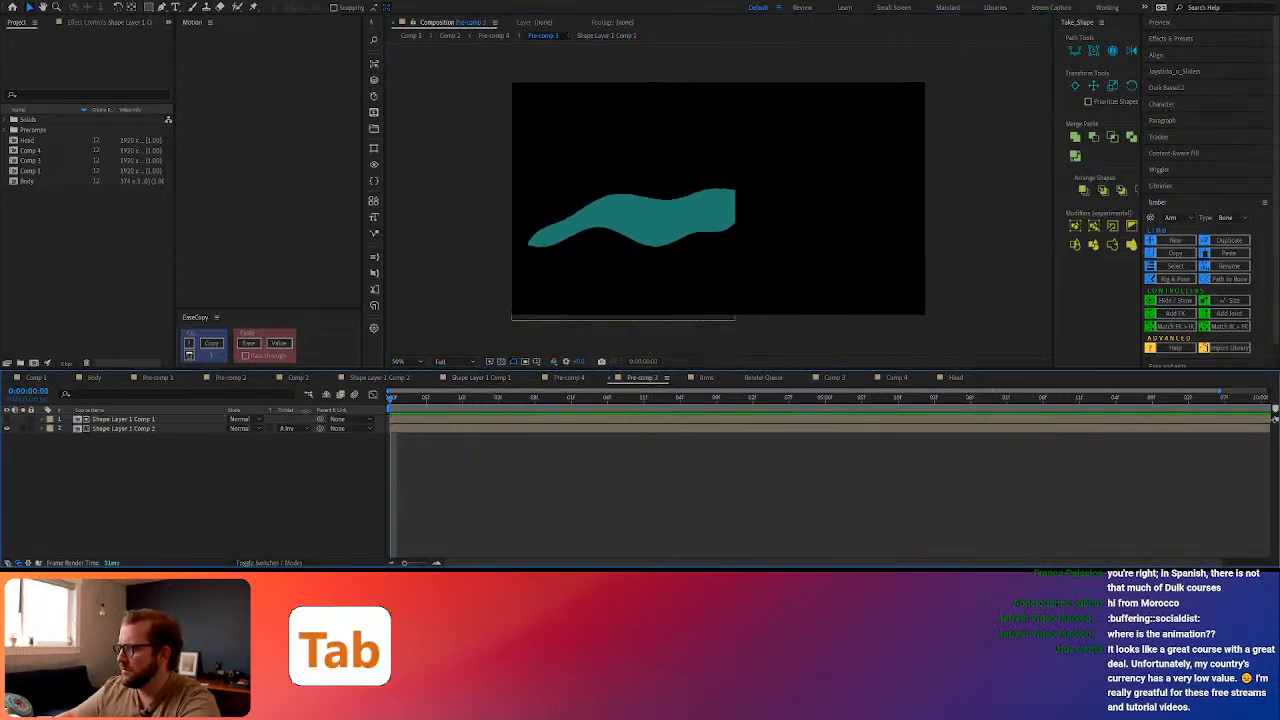
left_click(6, 420)
left_click(6, 420)
left_click(67, 430)
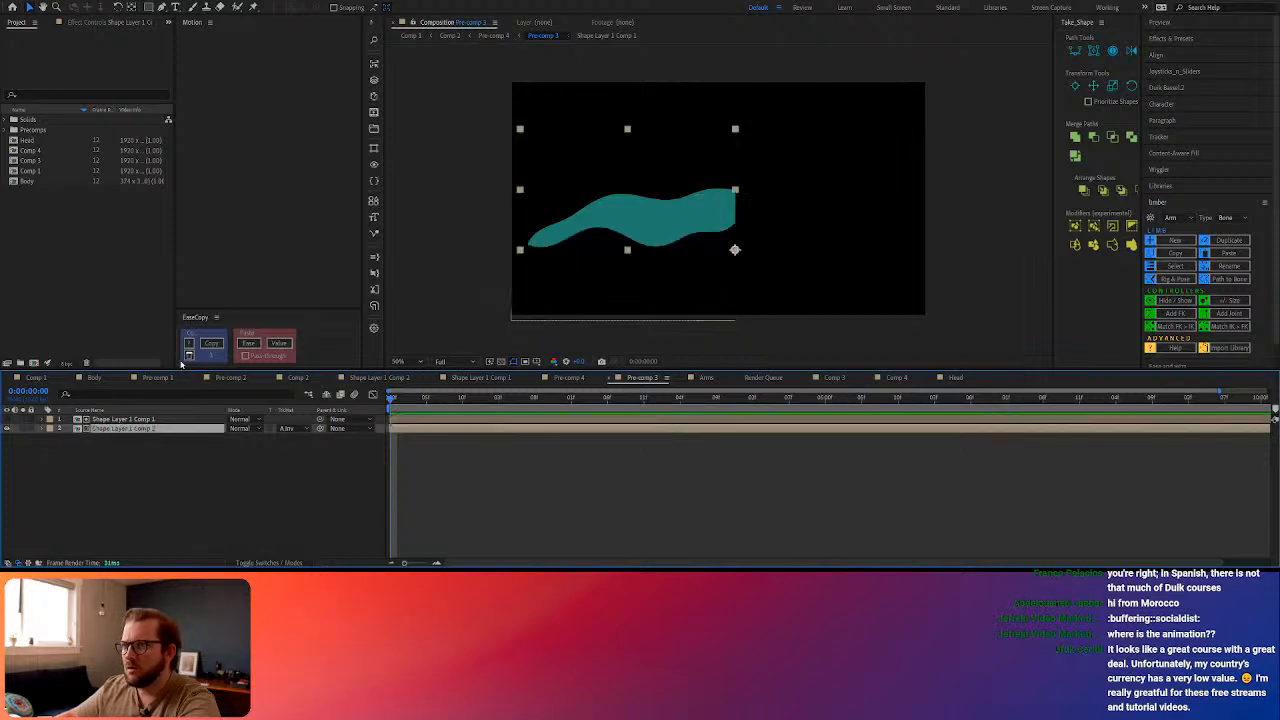
left_click(265, 454)
Open the nested Shape Layer 1 Comp 2 composition, play its wave, and show the Wave Warp settings of Shape Layer 1
double_click(174, 430)
key("space")
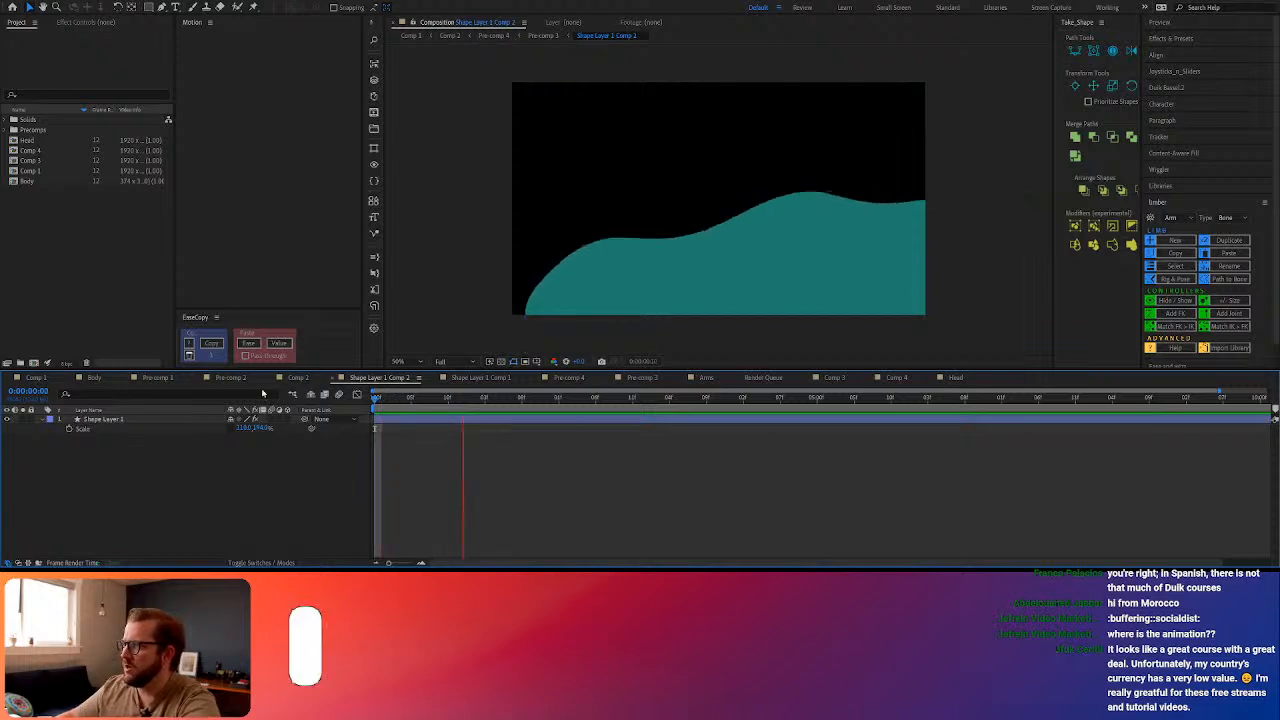
key("space")
left_click(94, 427)
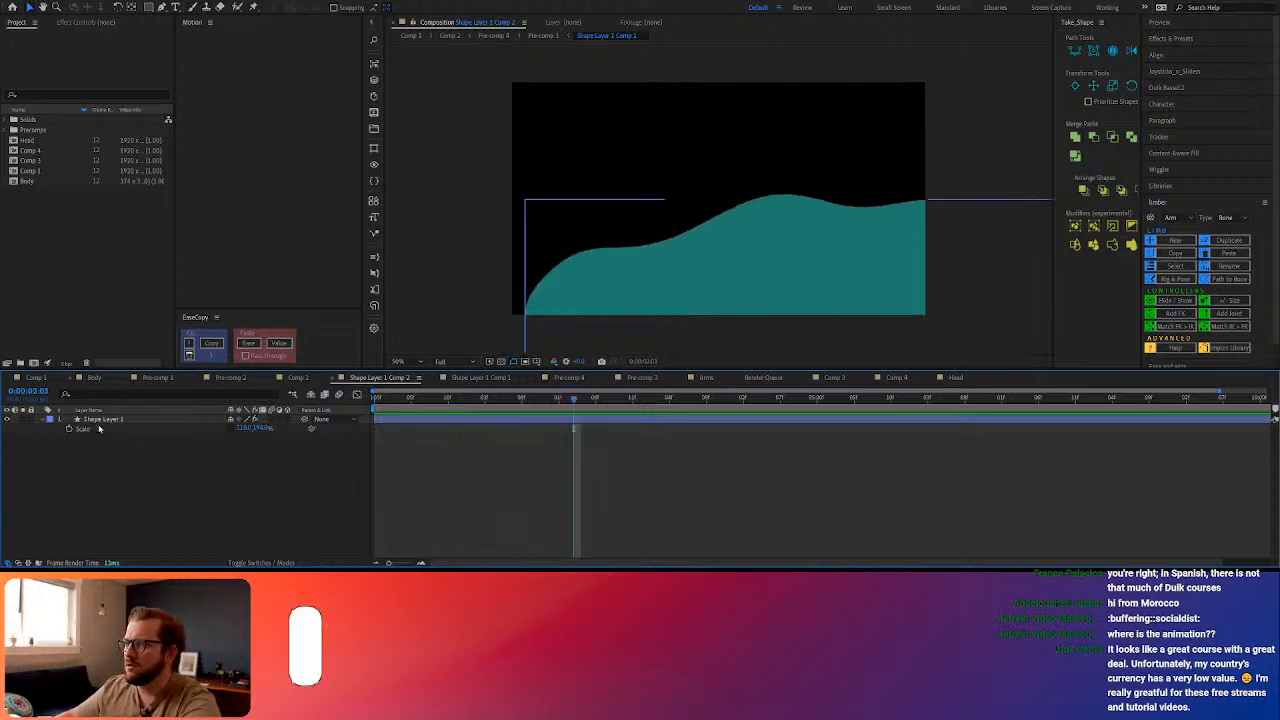
left_click(104, 420)
left_click(94, 23)
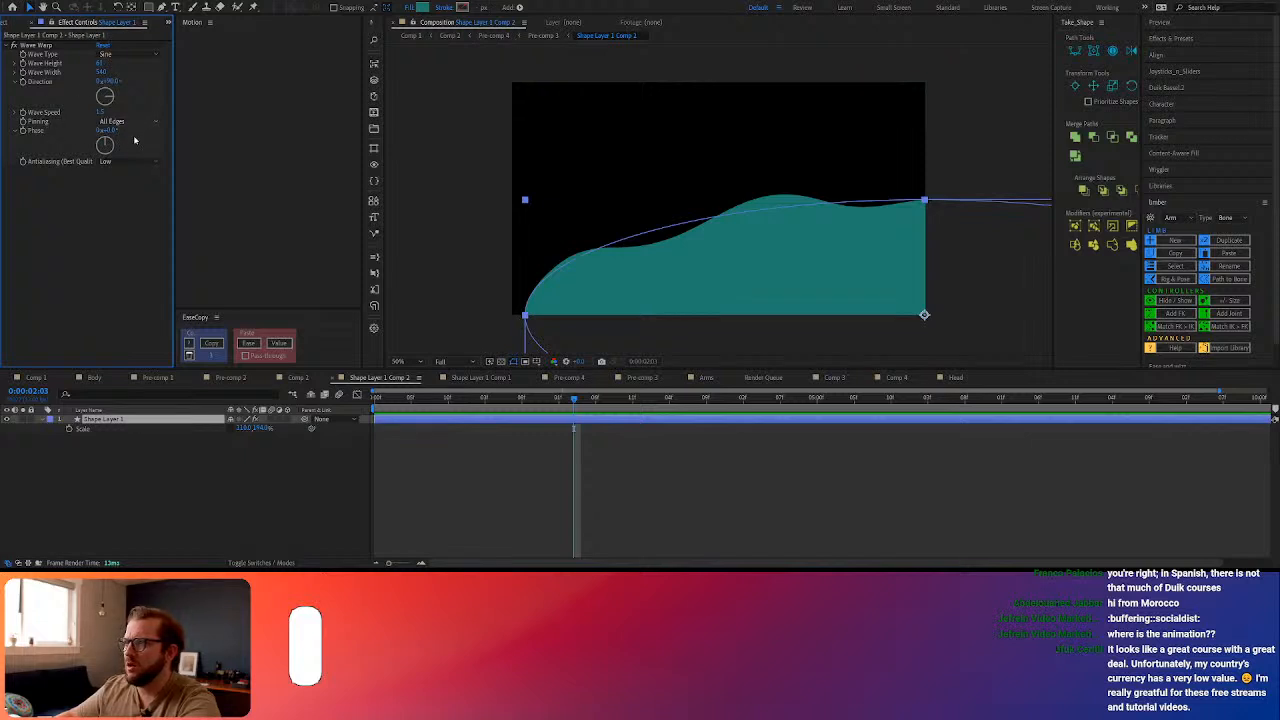
Rewind Shape Layer 1 Comp 2 to the first frame and replay its wave motion
left_click(339, 469)
left_click_drag(580, 403, 346, 397)
left_click(526, 317)
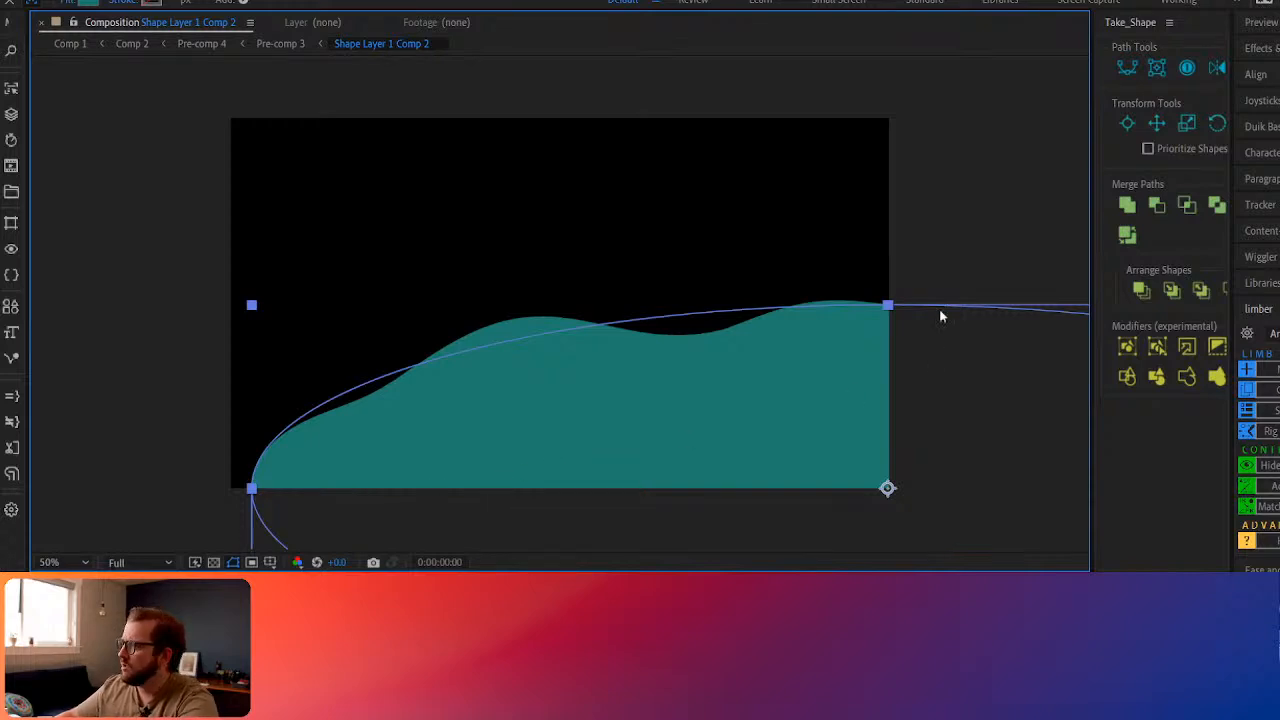
key("space")
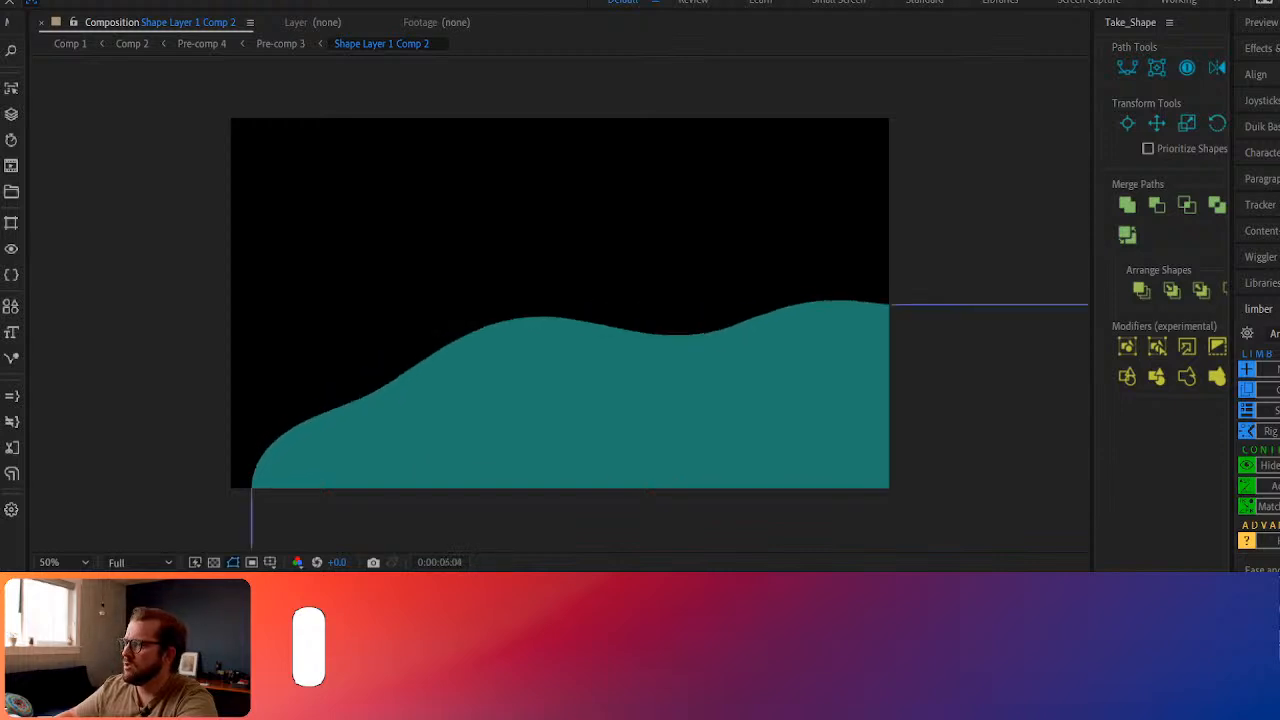
In Pre-comp 3, shift the Shape Layer 1 Comp 1 matte layer slightly right and down, and preview the jacket wave
key("Tab")
key("Return")
key("Tab")
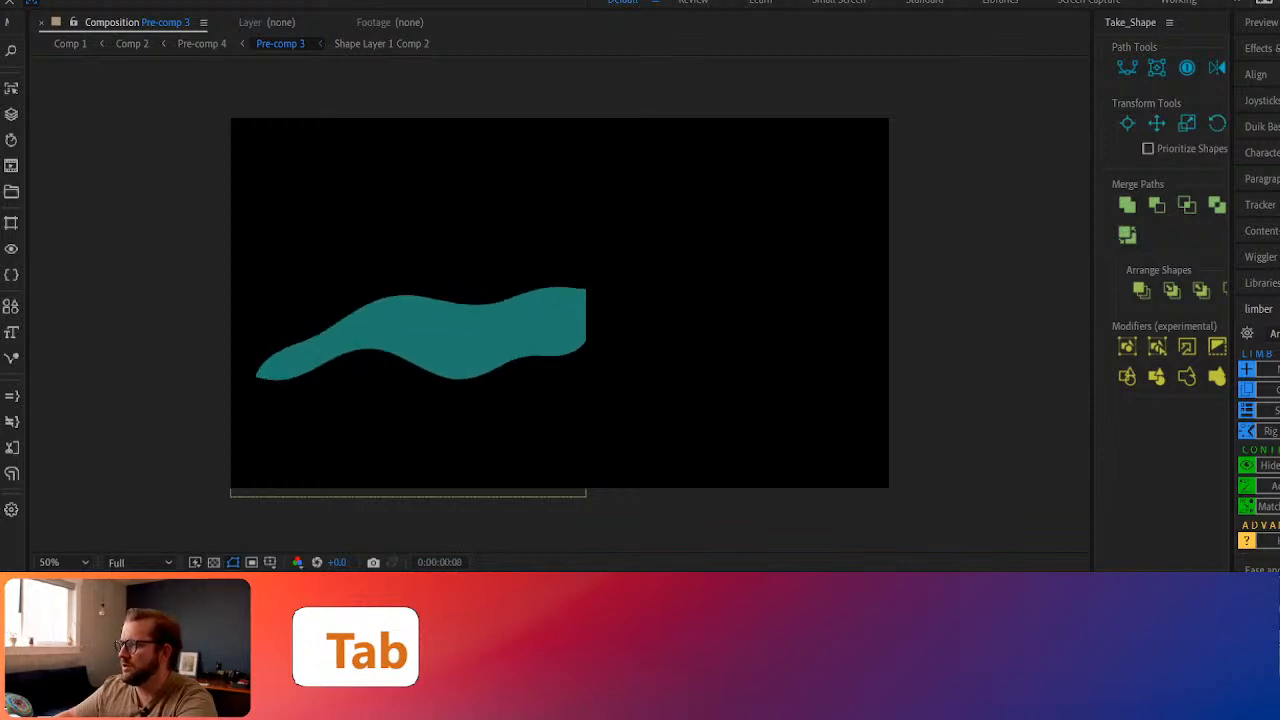
left_click(430, 335)
left_click_drag(393, 456, 404, 459)
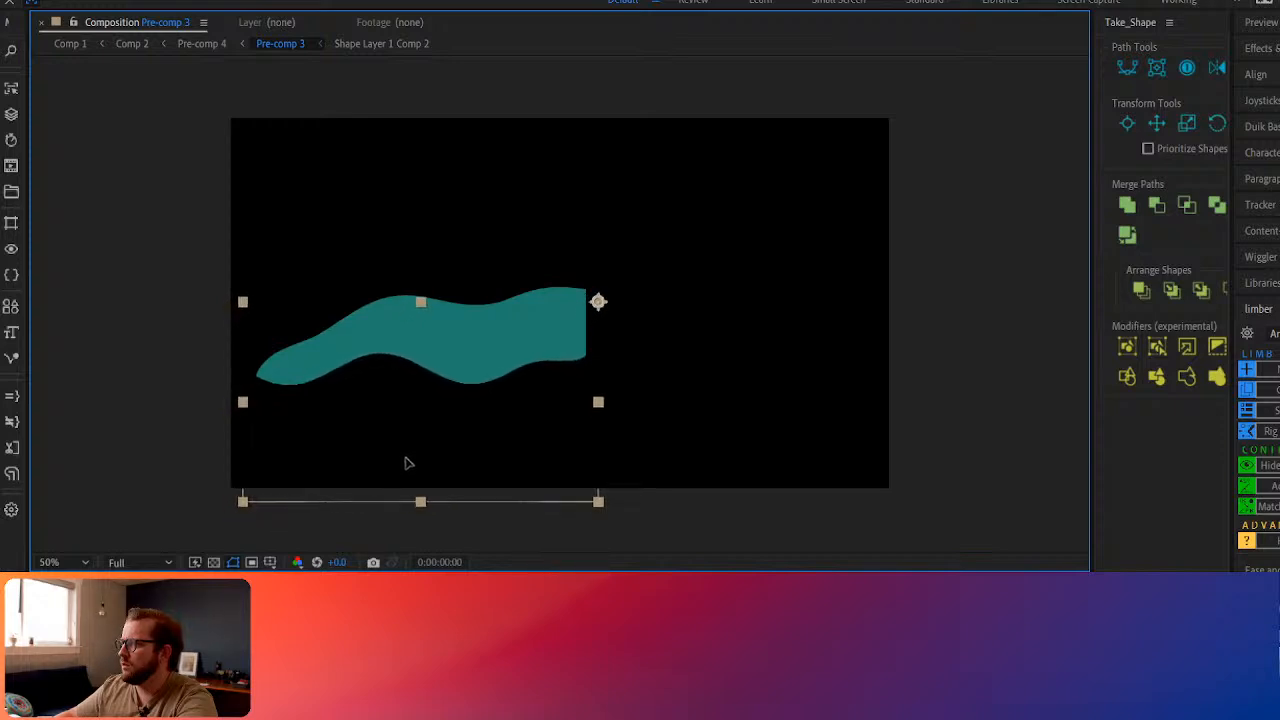
left_click(406, 462)
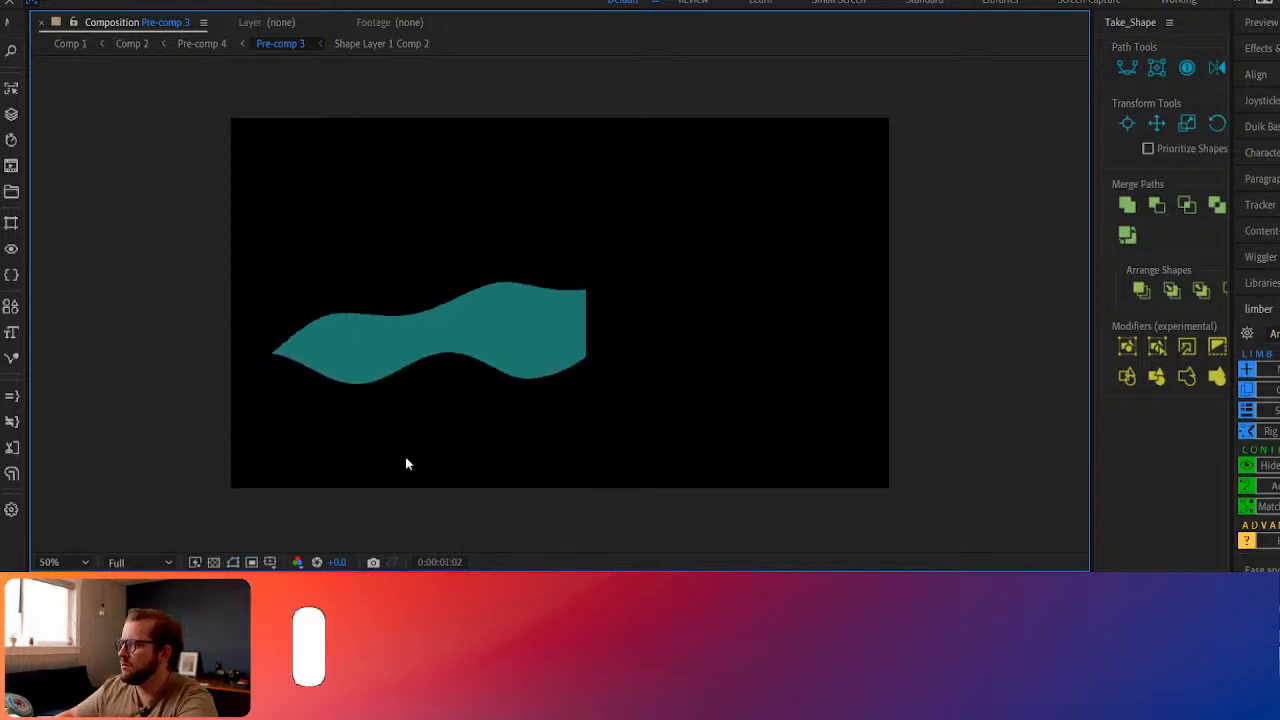
key("space")
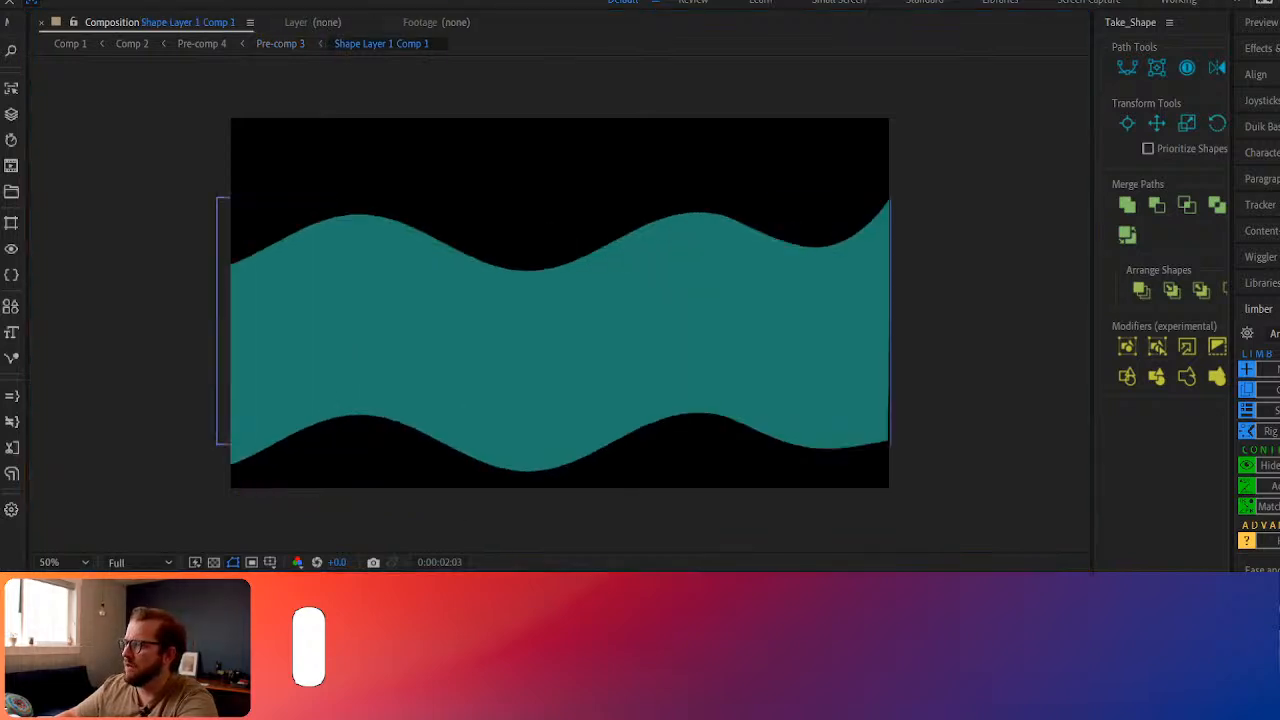
Replay the wave inside Shape Layer 1 Comp 1 and go back up to Pre-comp 3
key("space")
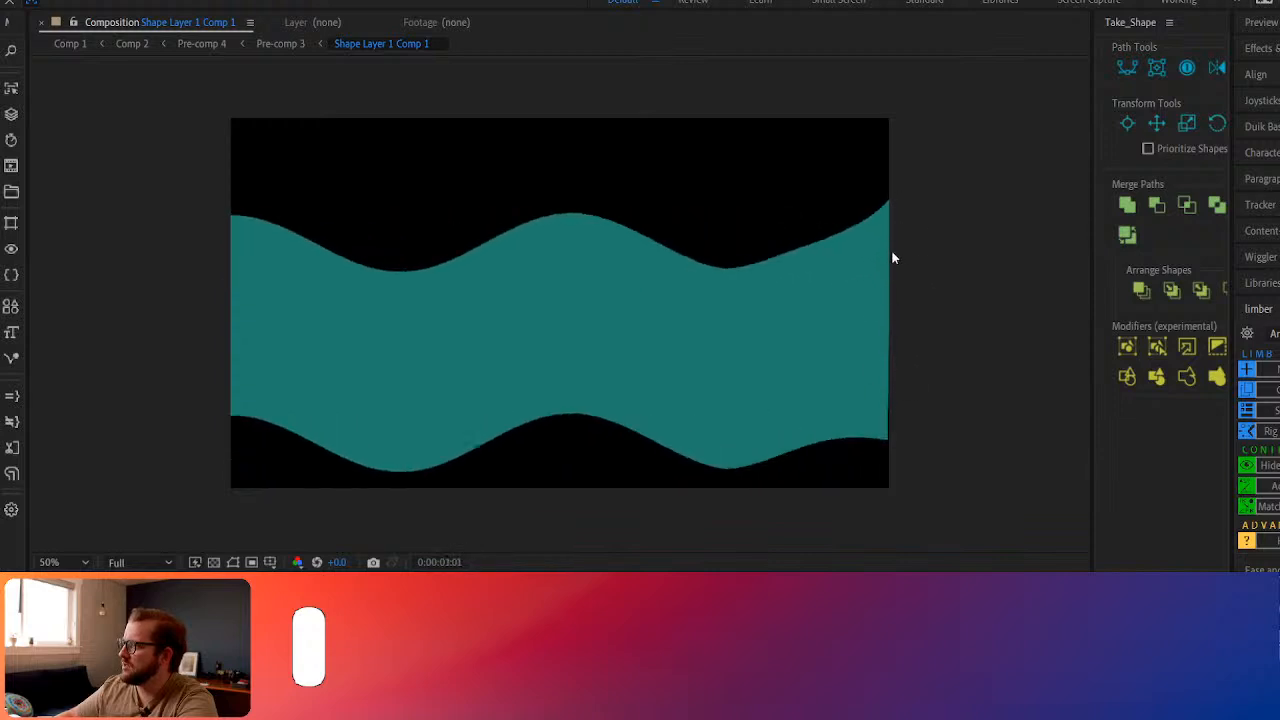
key("space")
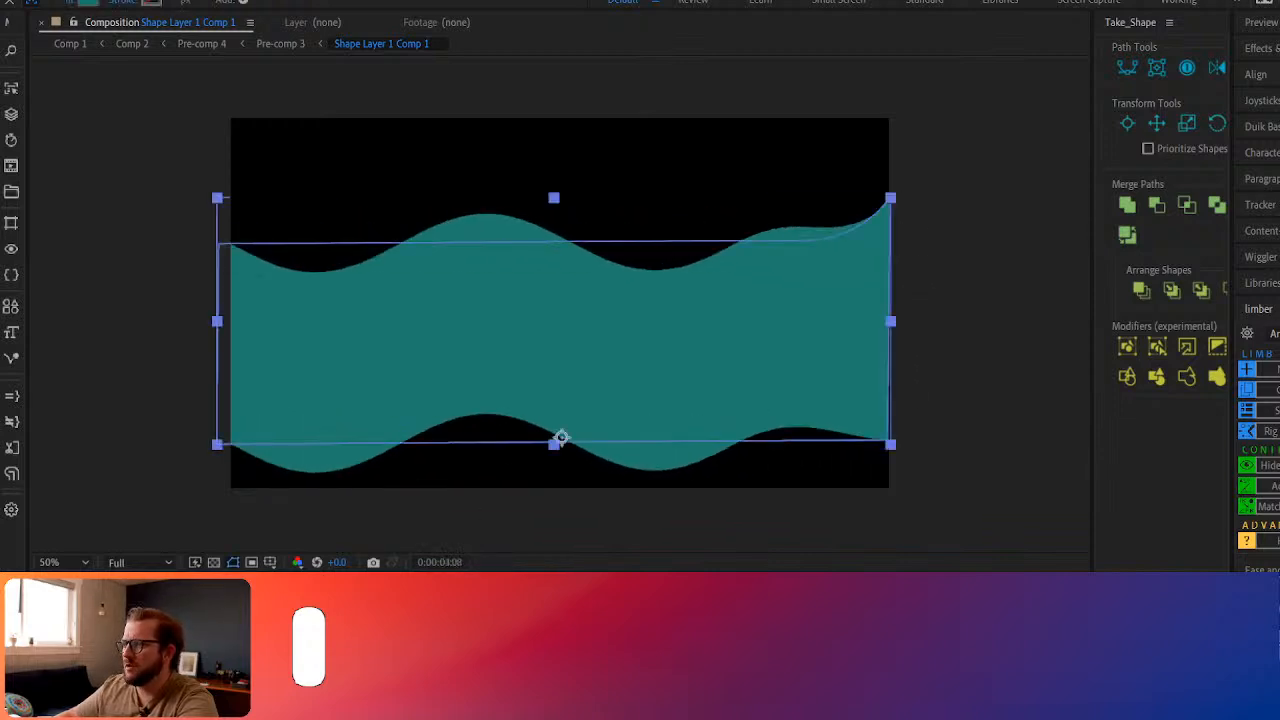
key("space")
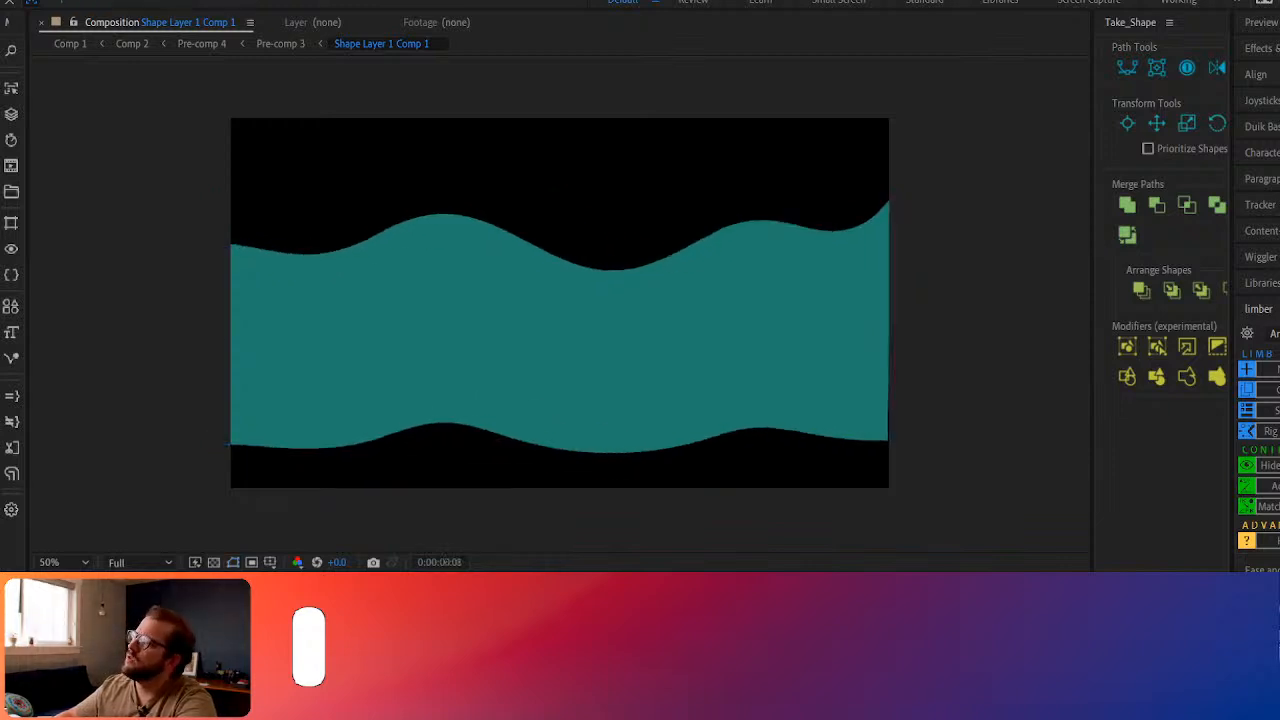
key("Tab")
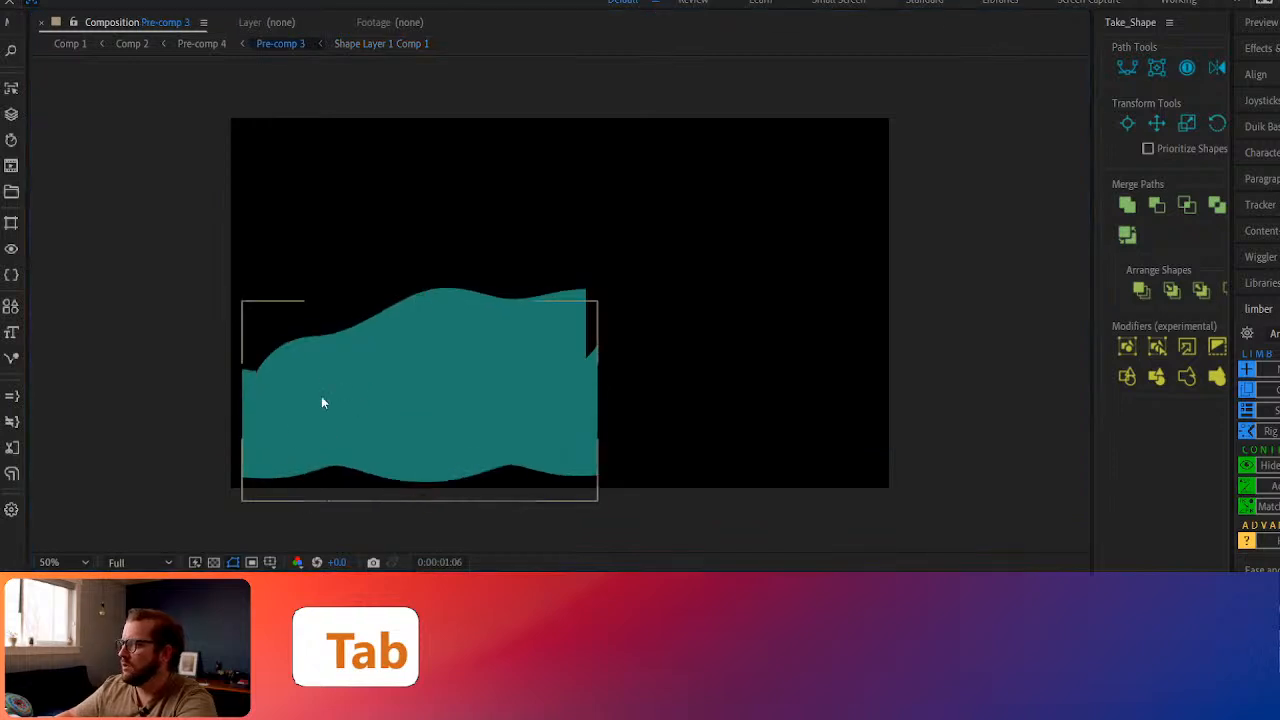
With the matte layer visible in Pre-comp 3, reposition it down and right, then slightly back up, previewing the wave after each move
left_click_drag(322, 421, 341, 430)
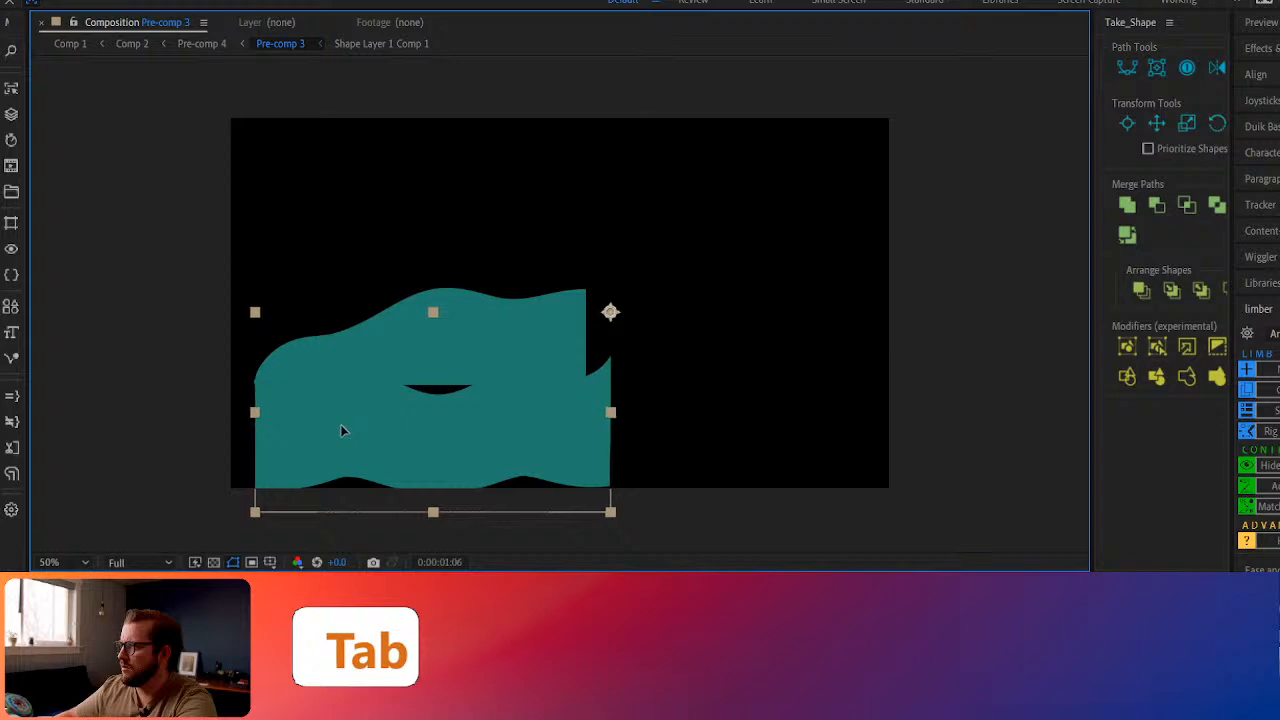
key("space")
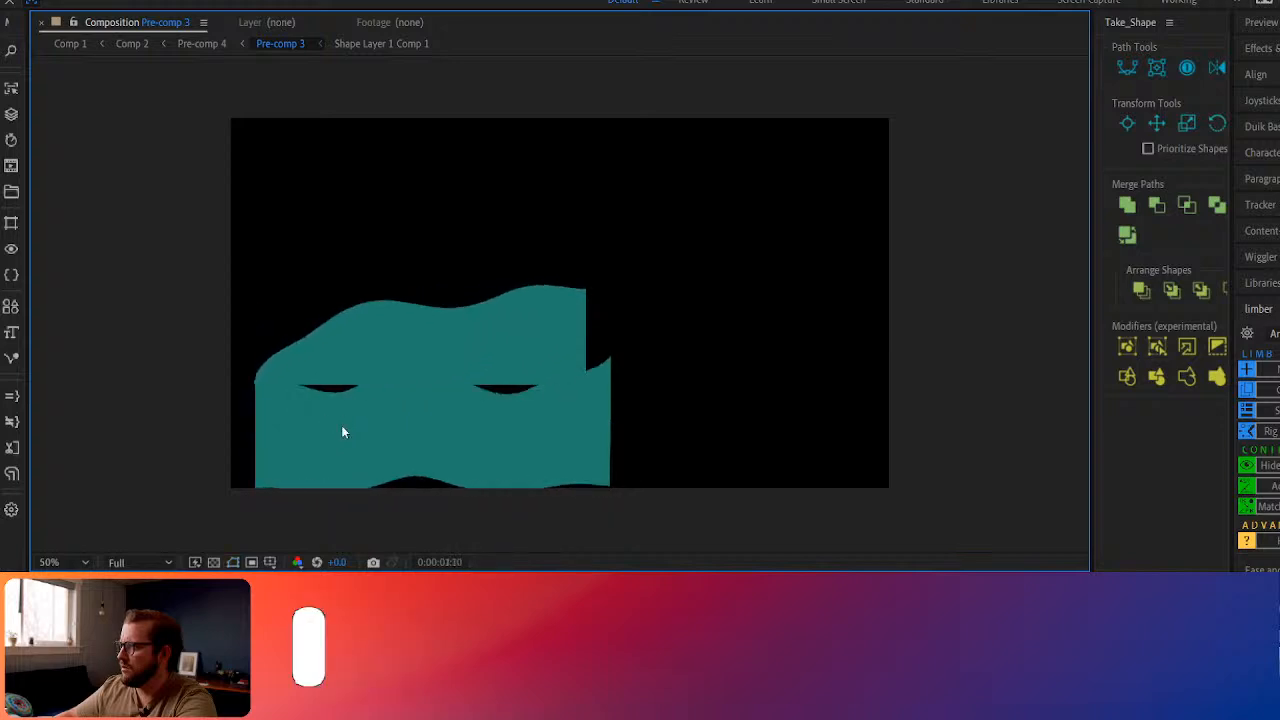
key("space")
left_click_drag(340, 424, 343, 413)
key("space")
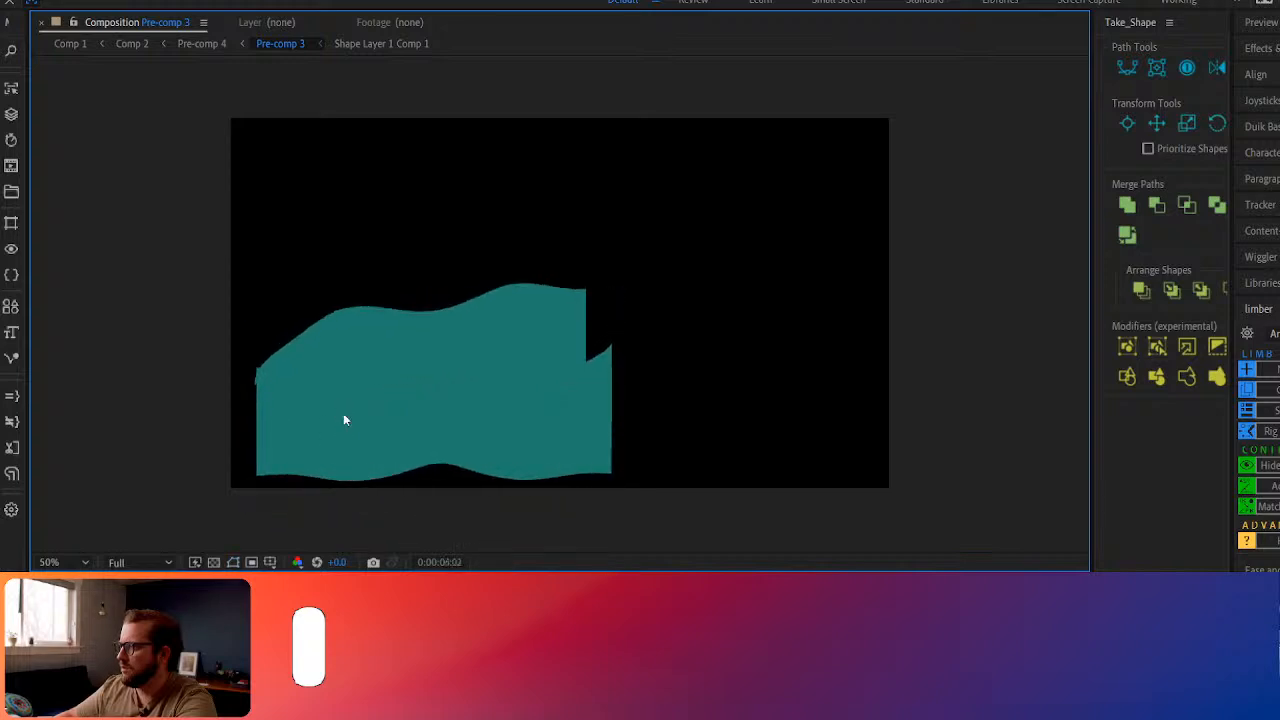
key("space")
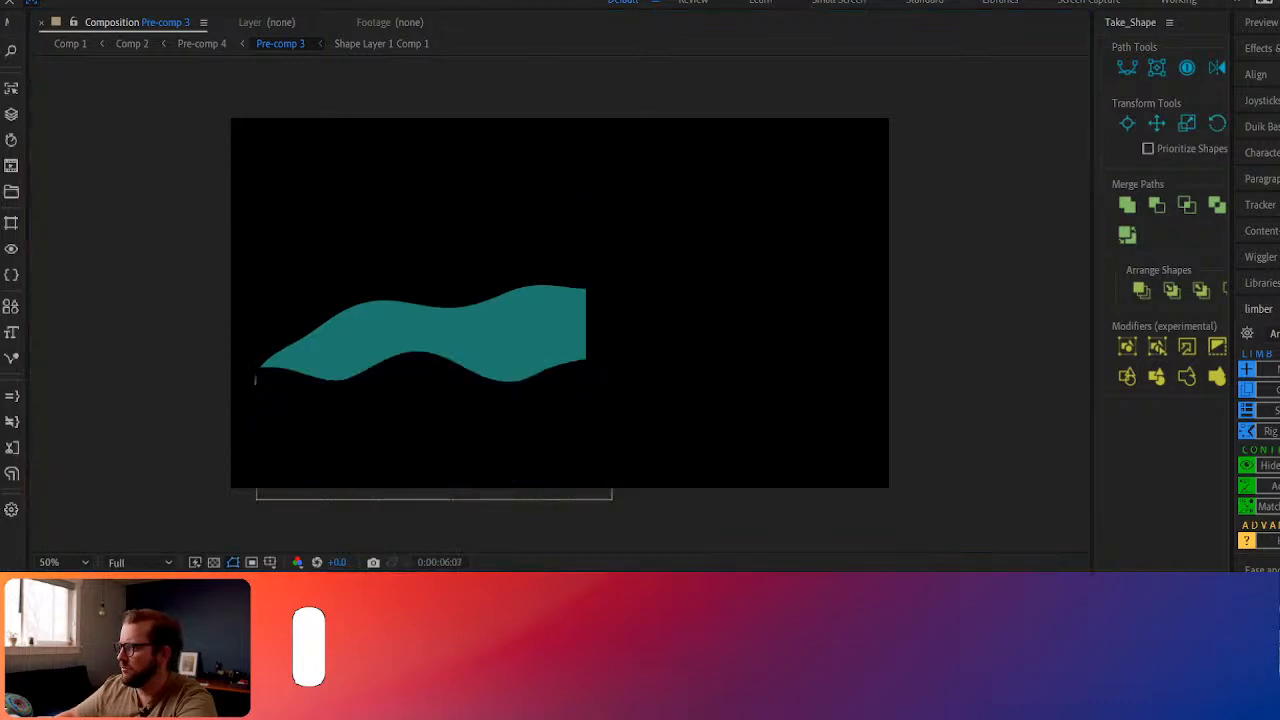
Preview the matted jacket wave in Pre-comp 3 and replay it from the first frame
left_click(340, 422)
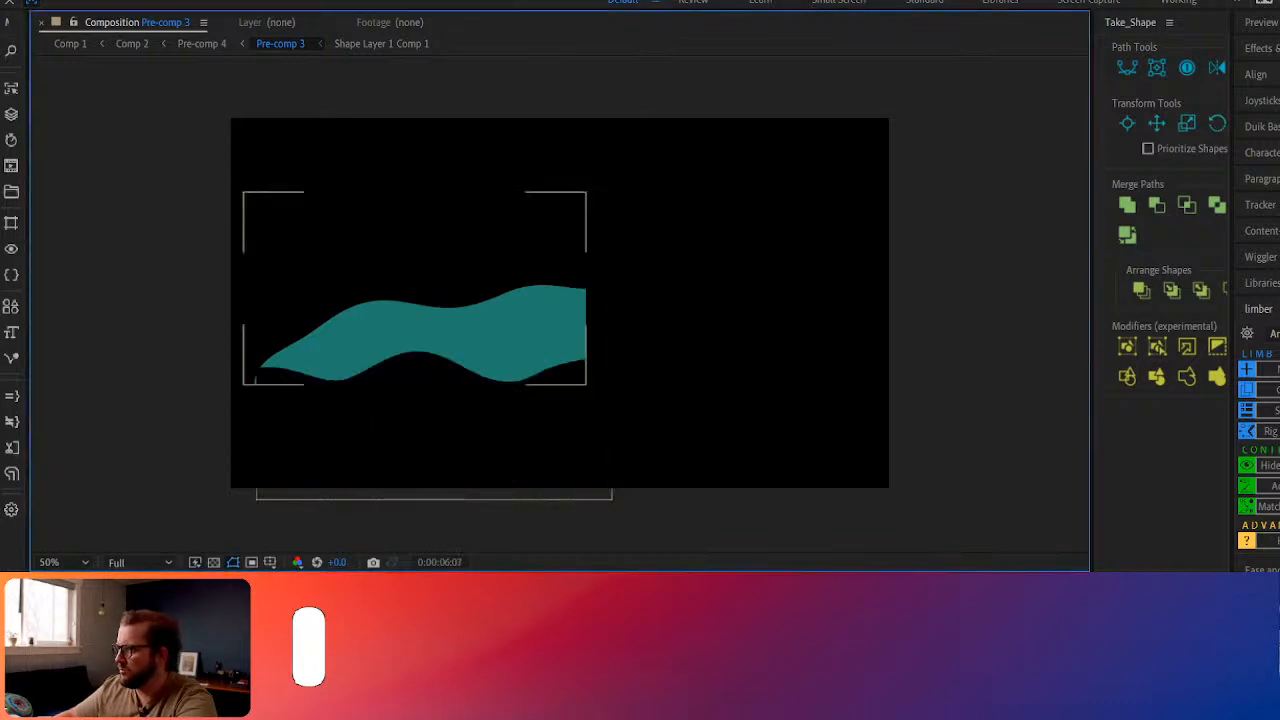
left_click(360, 438)
key("space")
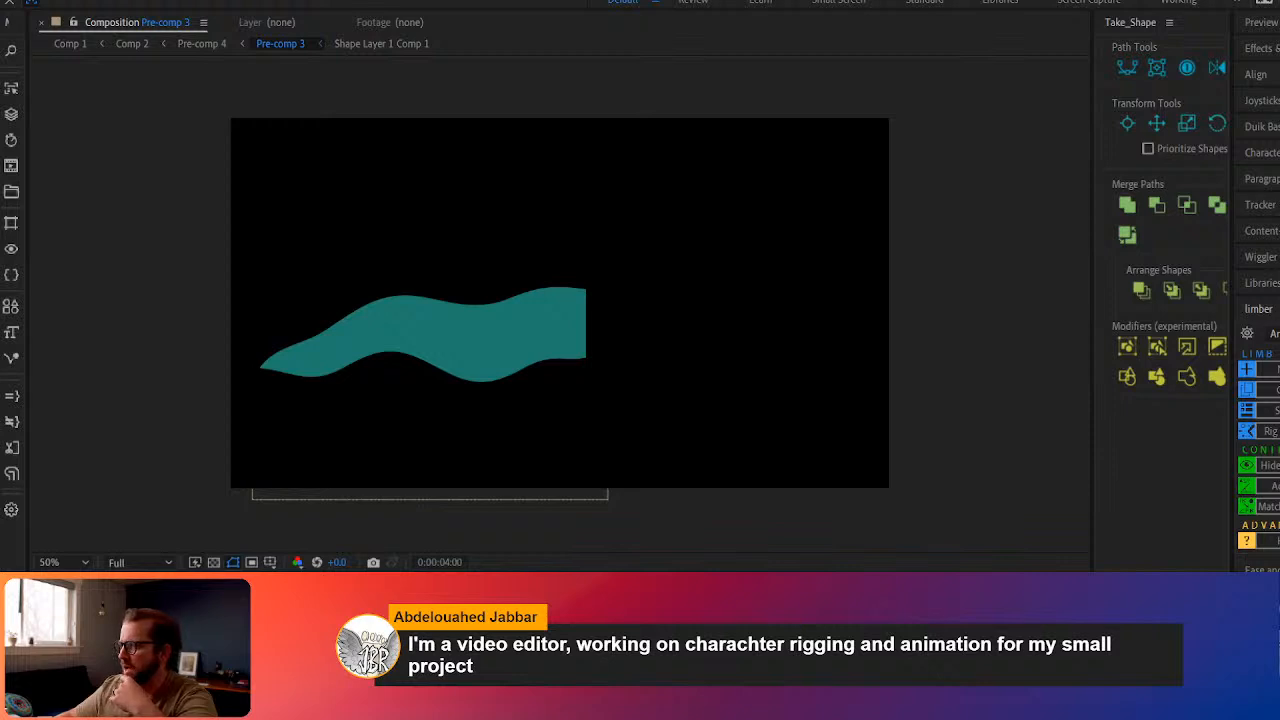
key("Home")
key("space")
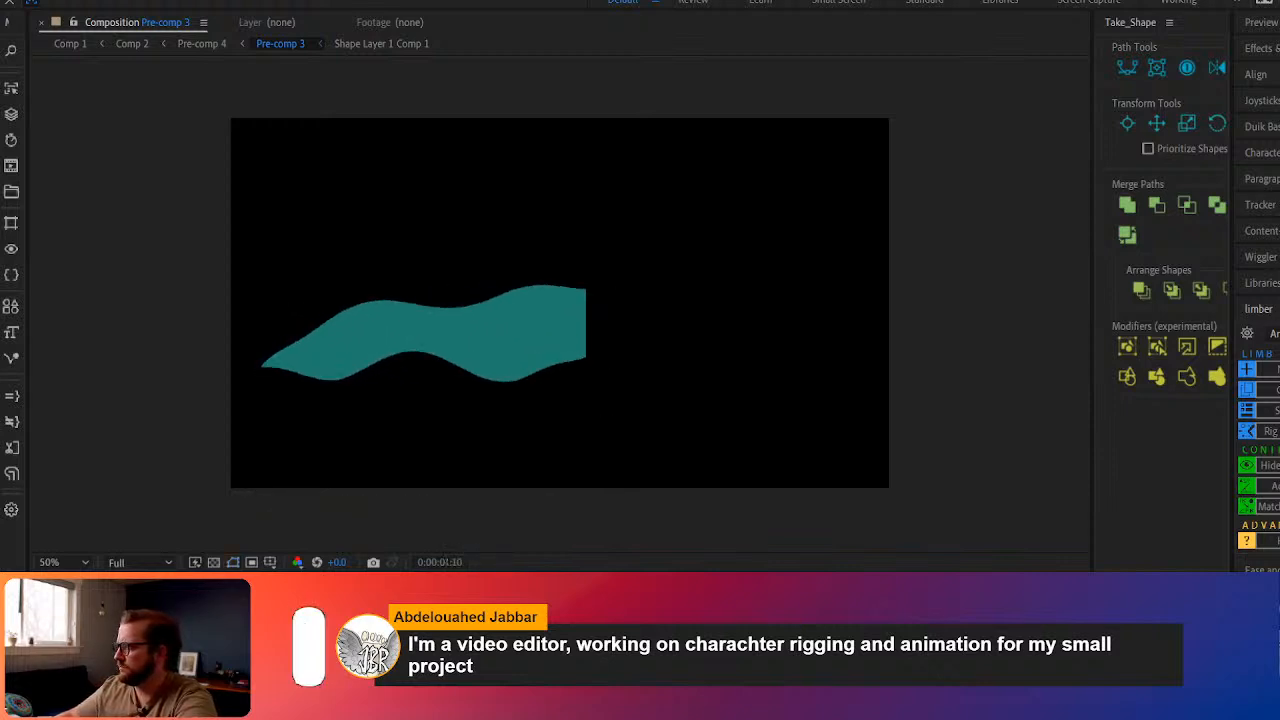
key("space")
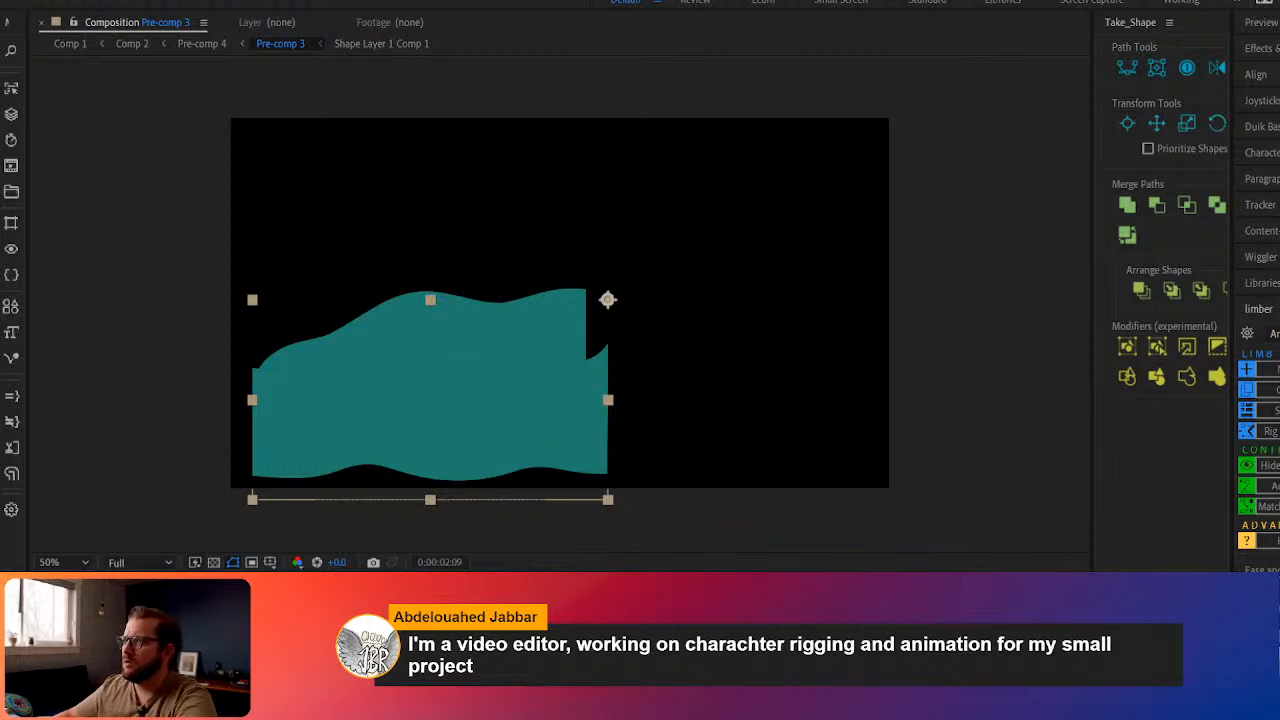
Move the matte layer's anchor point down to the wave shape's upper-right corner, undo the scaling, and align the layer with the jacket's right edge
left_click_drag(608, 300, 610, 350)
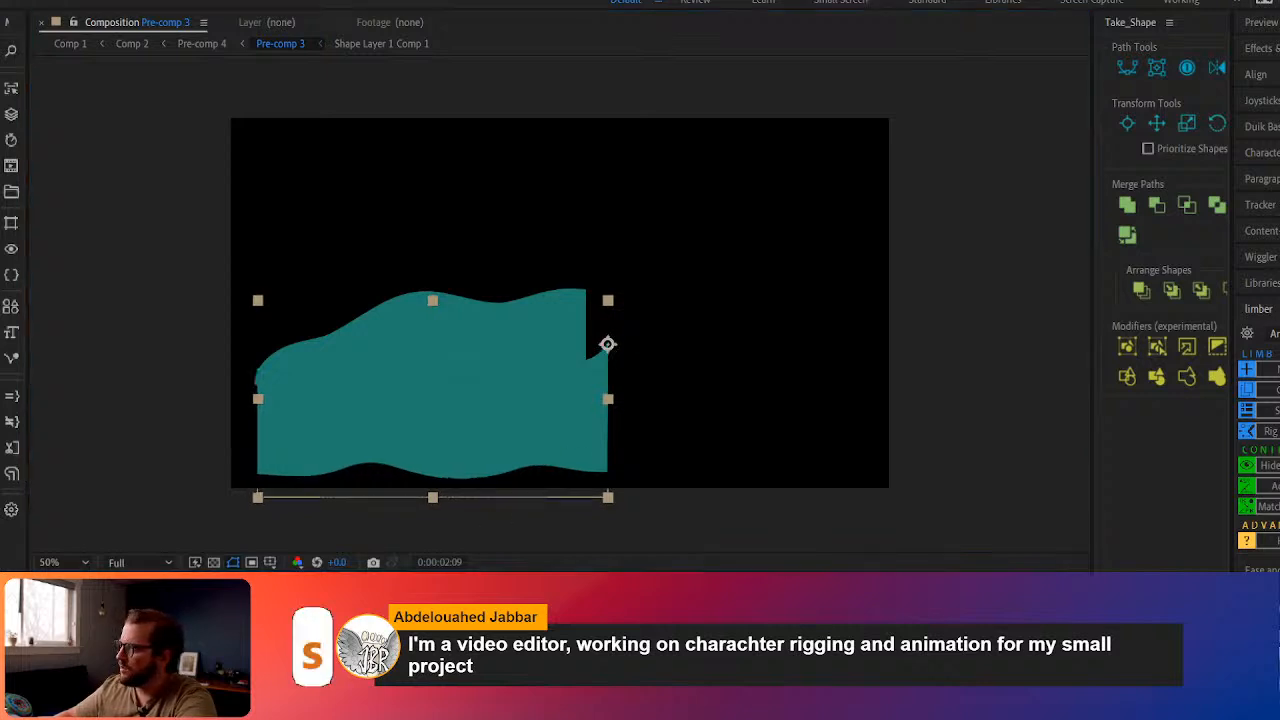
key("ctrl+z")
left_click_drag(602, 356, 578, 372)
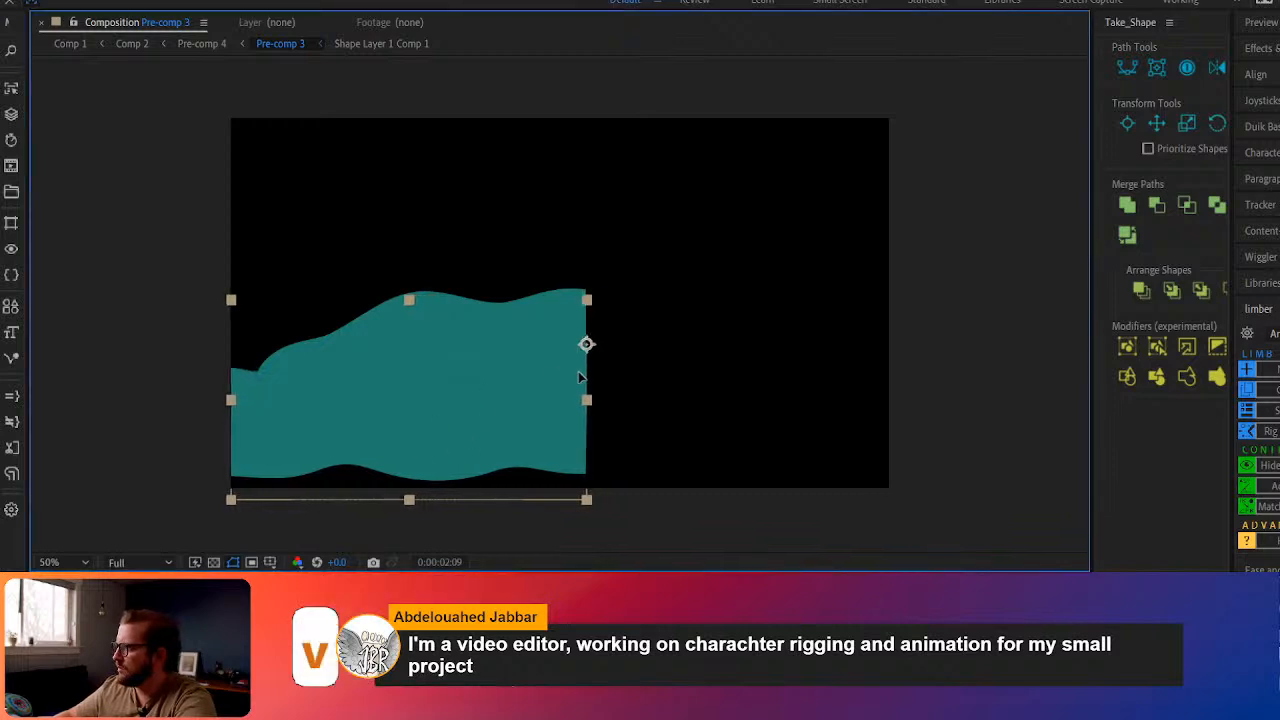
scroll(578, 371, "up", 5)
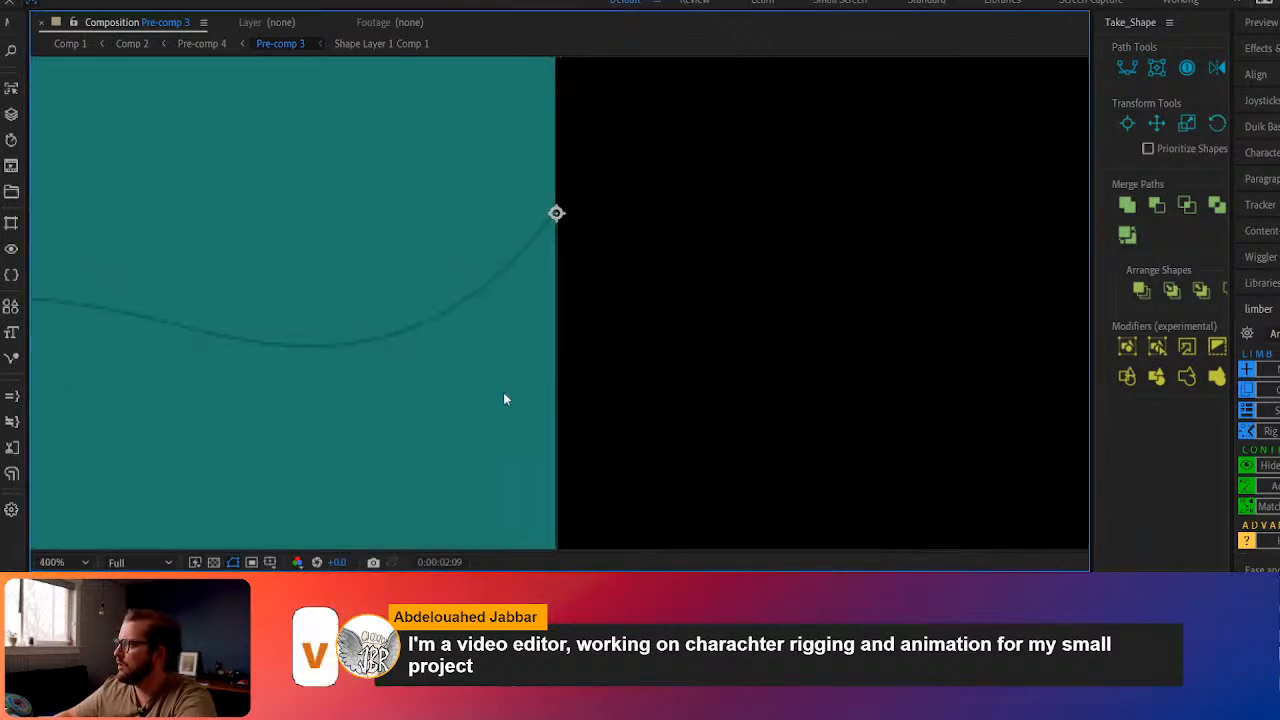
scroll(513, 396, "down", 3)
left_click_drag(464, 410, 544, 372)
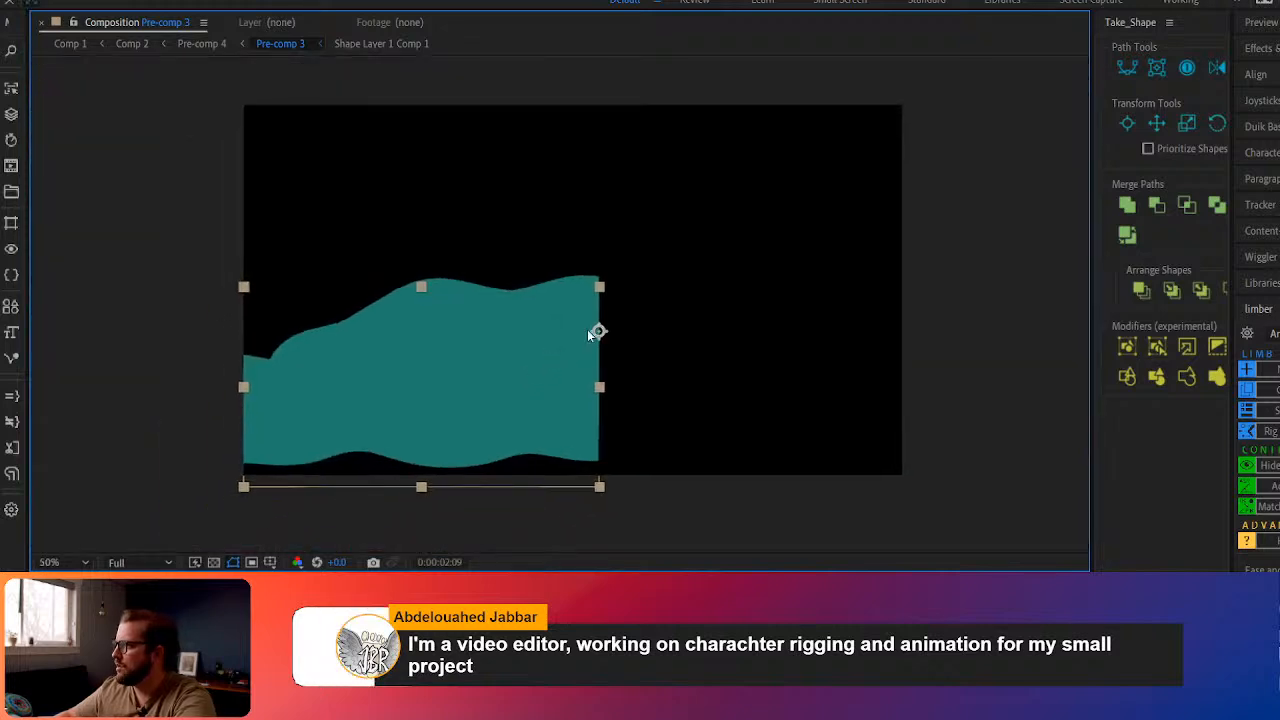
scroll(588, 336, "up", 1)
left_click_drag(393, 449, 659, 359)
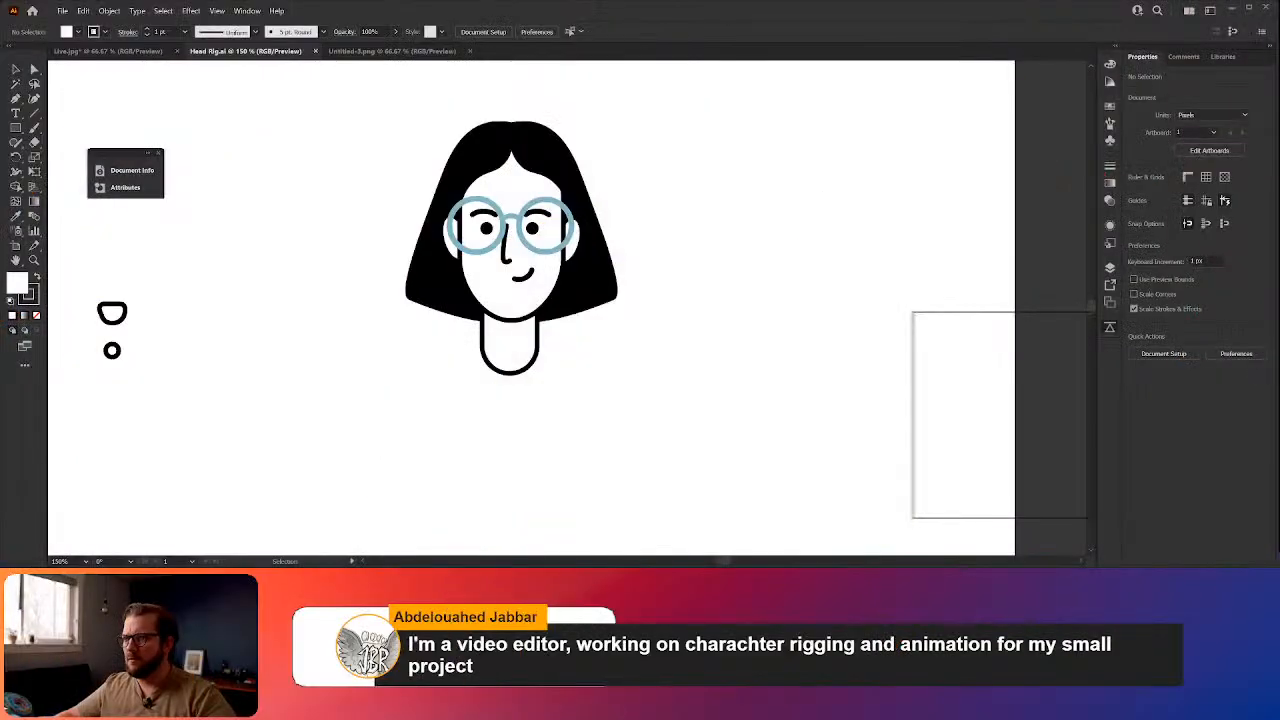
left_click(138, 52)
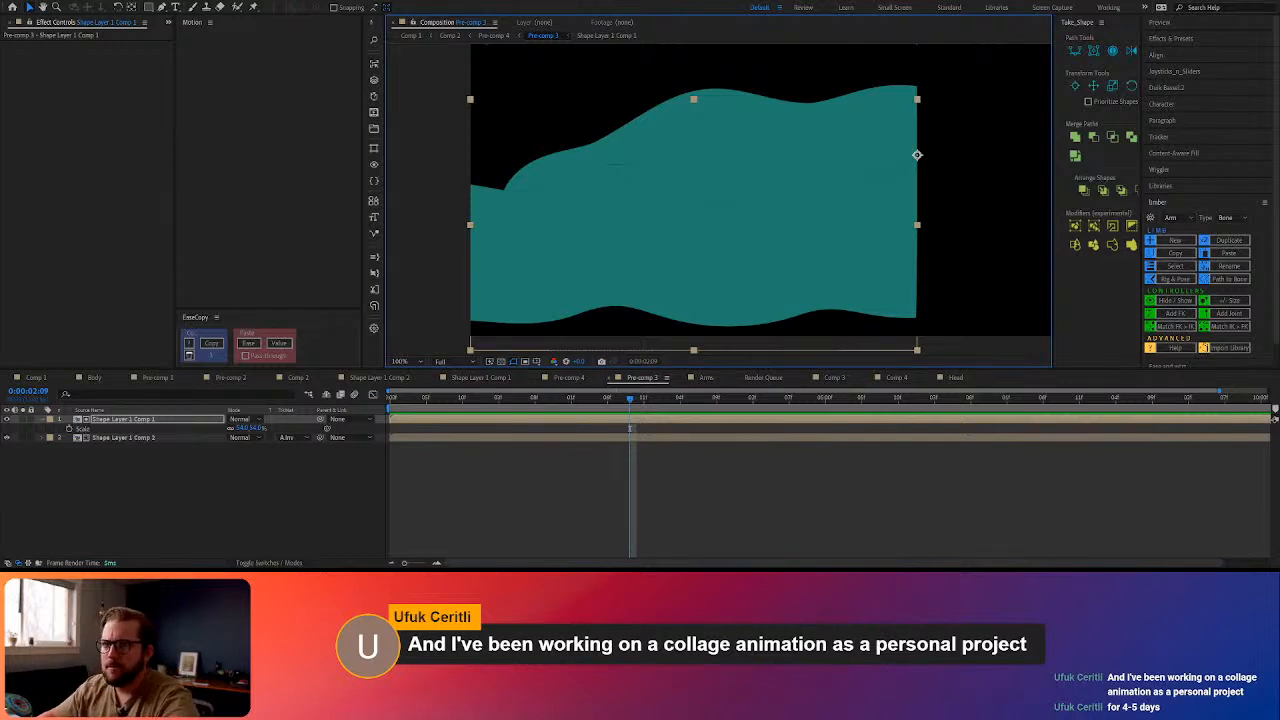
Hide the Shape Layer 1 Comp 1 matte layer, check the nested Shape Layer 1 Comp 2 composition, and go back up to Pre-comp 3
left_click(737, 517)
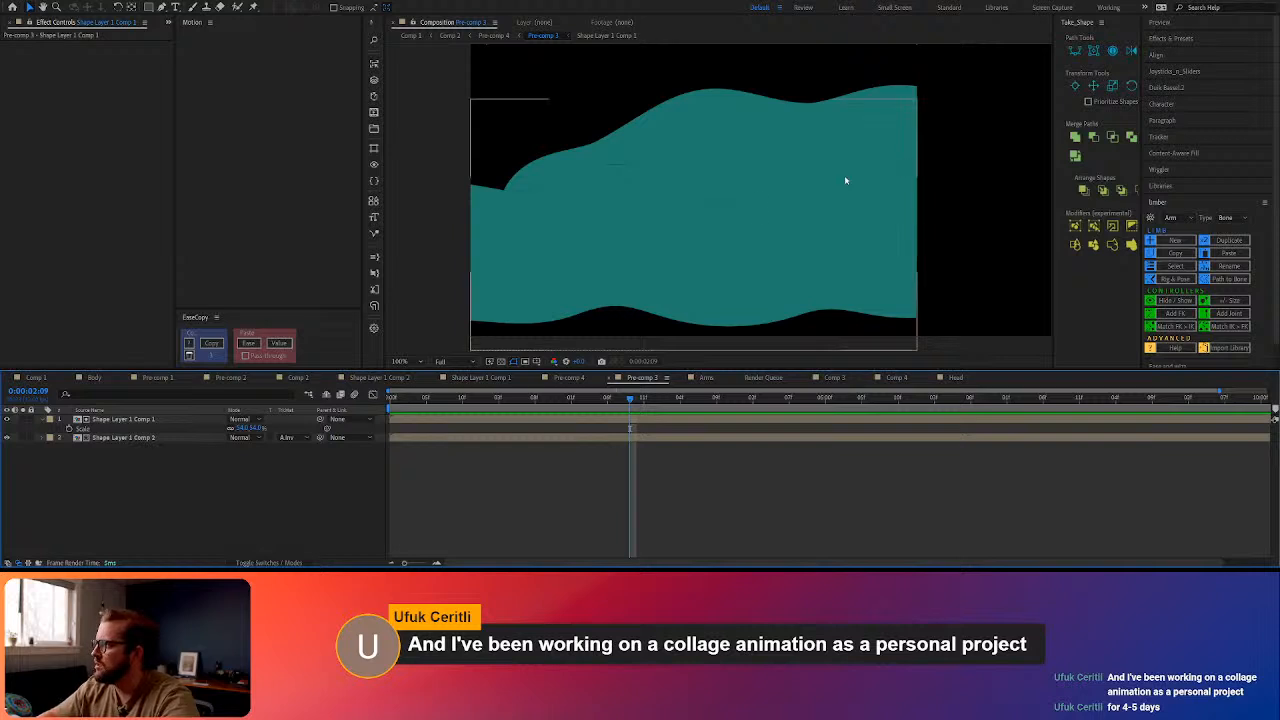
left_click(105, 425)
left_click(6, 420)
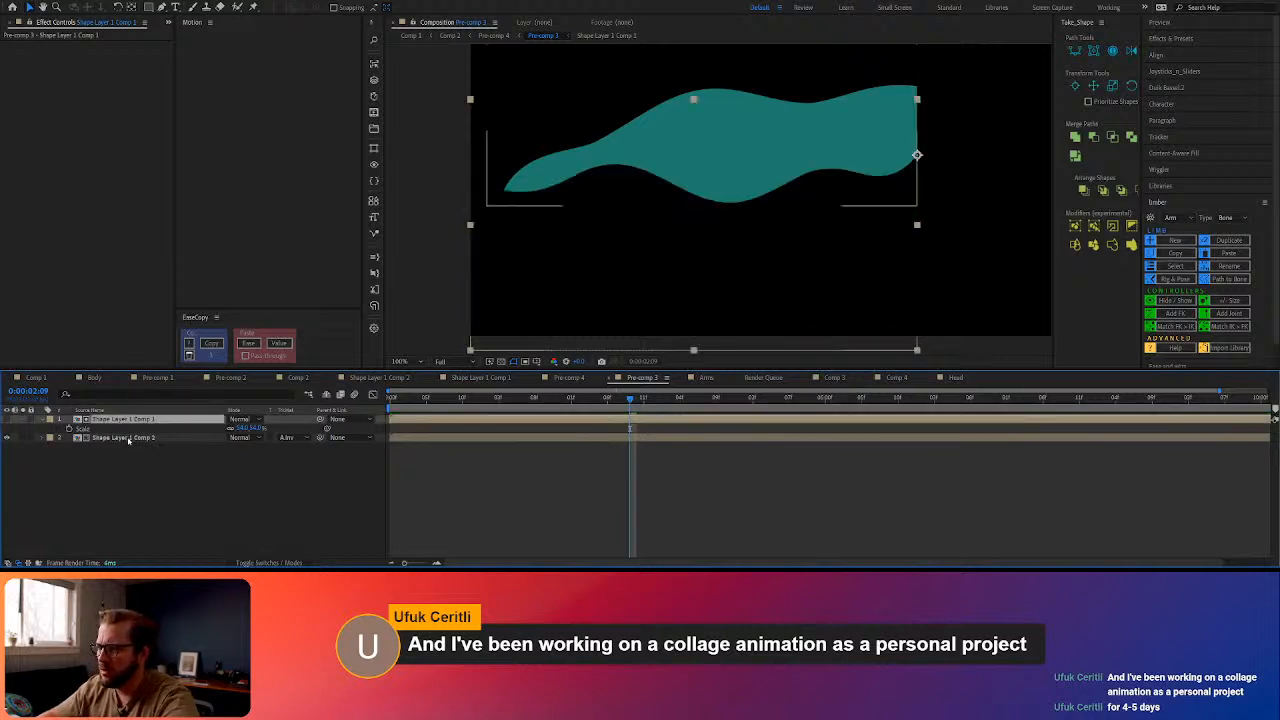
double_click(126, 439)
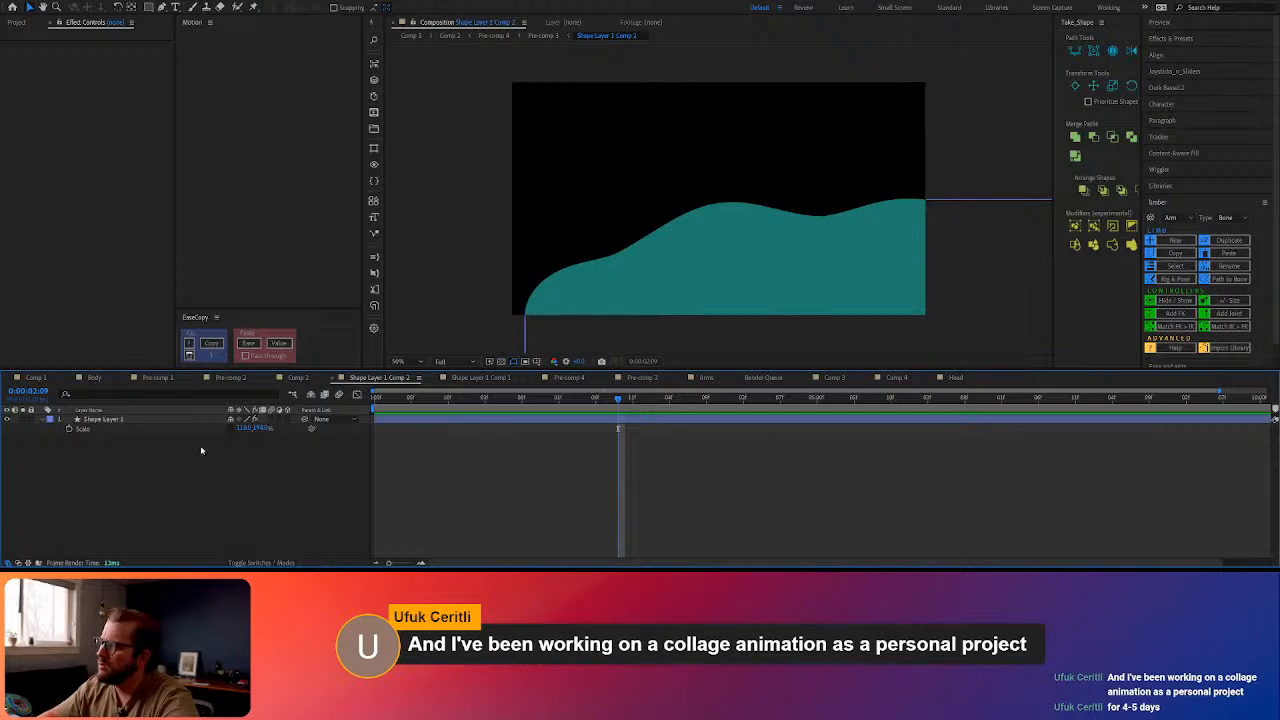
key("shift+Escape")
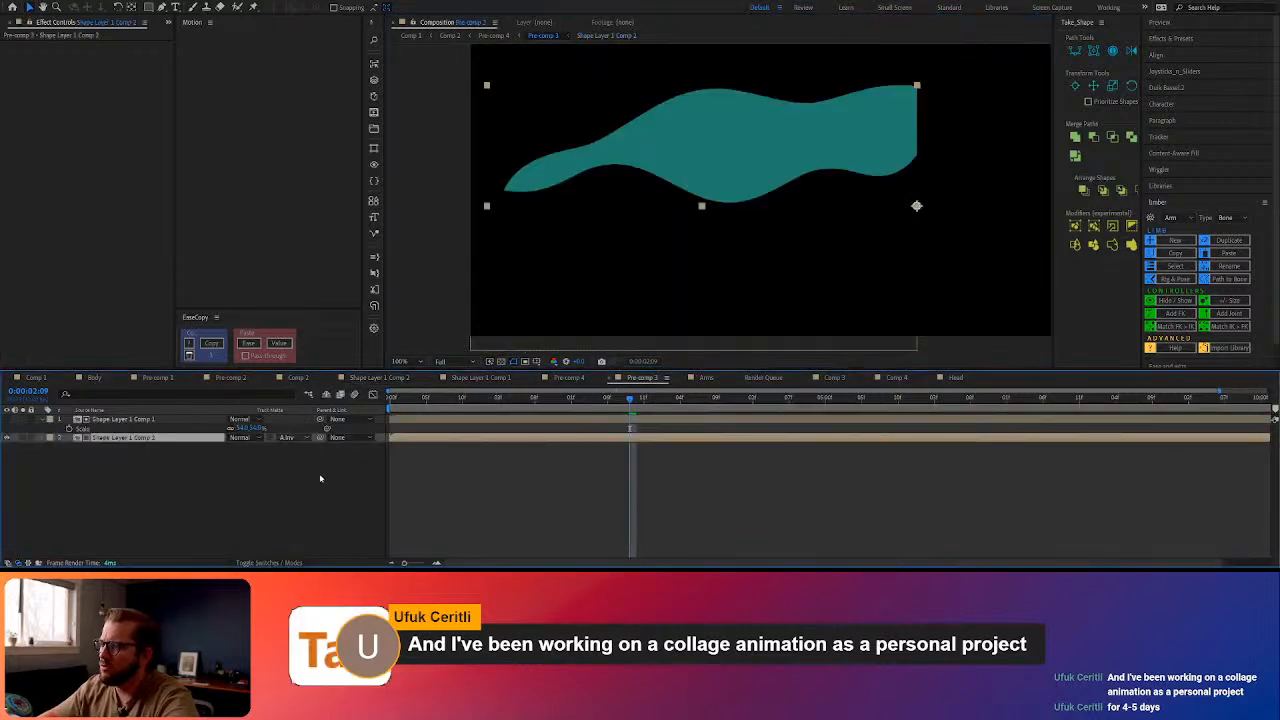
Select the Shape Layer 1 Comp 1 matte layer and preview the jacket wave in Pre-comp 3 several times, replaying from the first frame
left_click(203, 487)
left_click(113, 420)
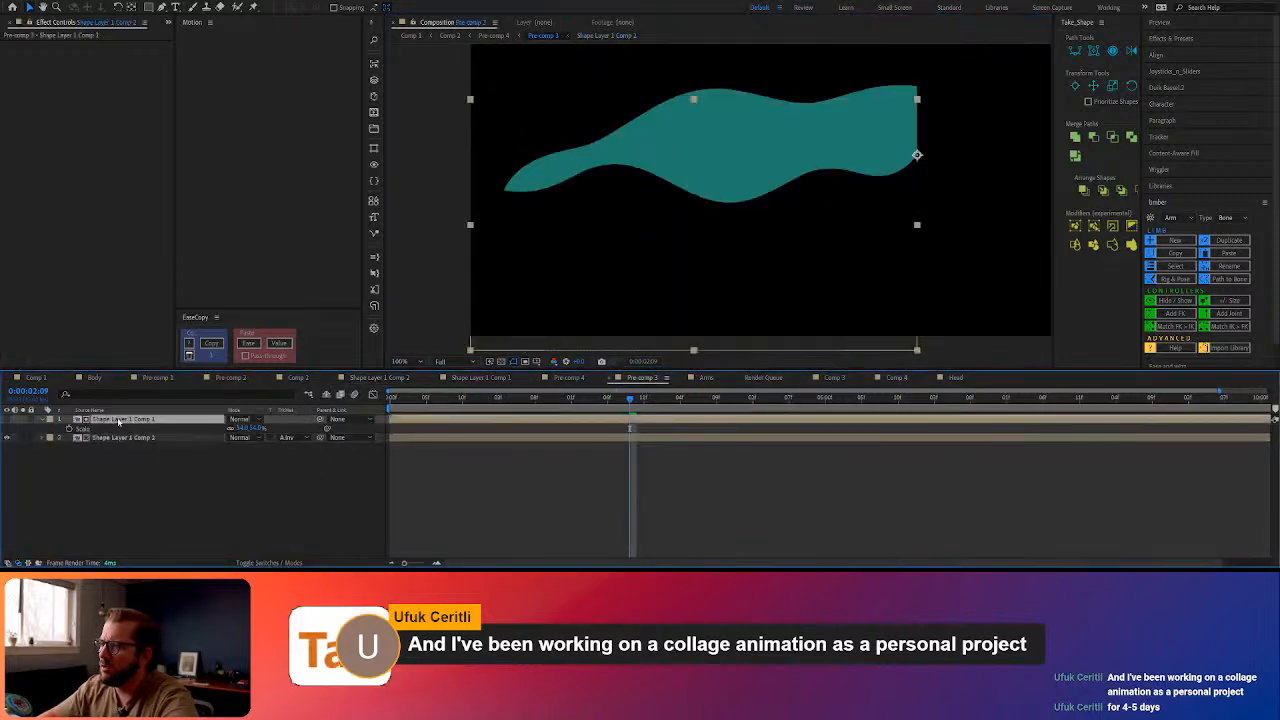
key("space")
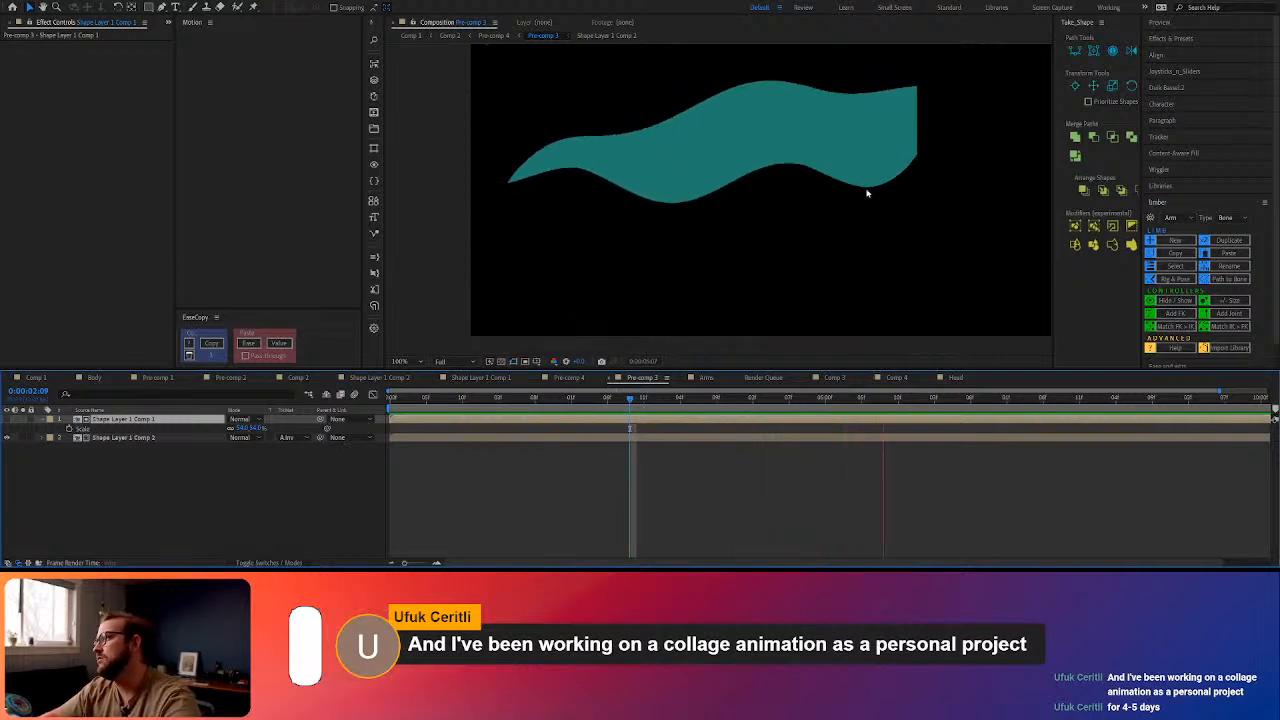
key("space")
left_click_drag(912, 400, 235, 420)
key("space")
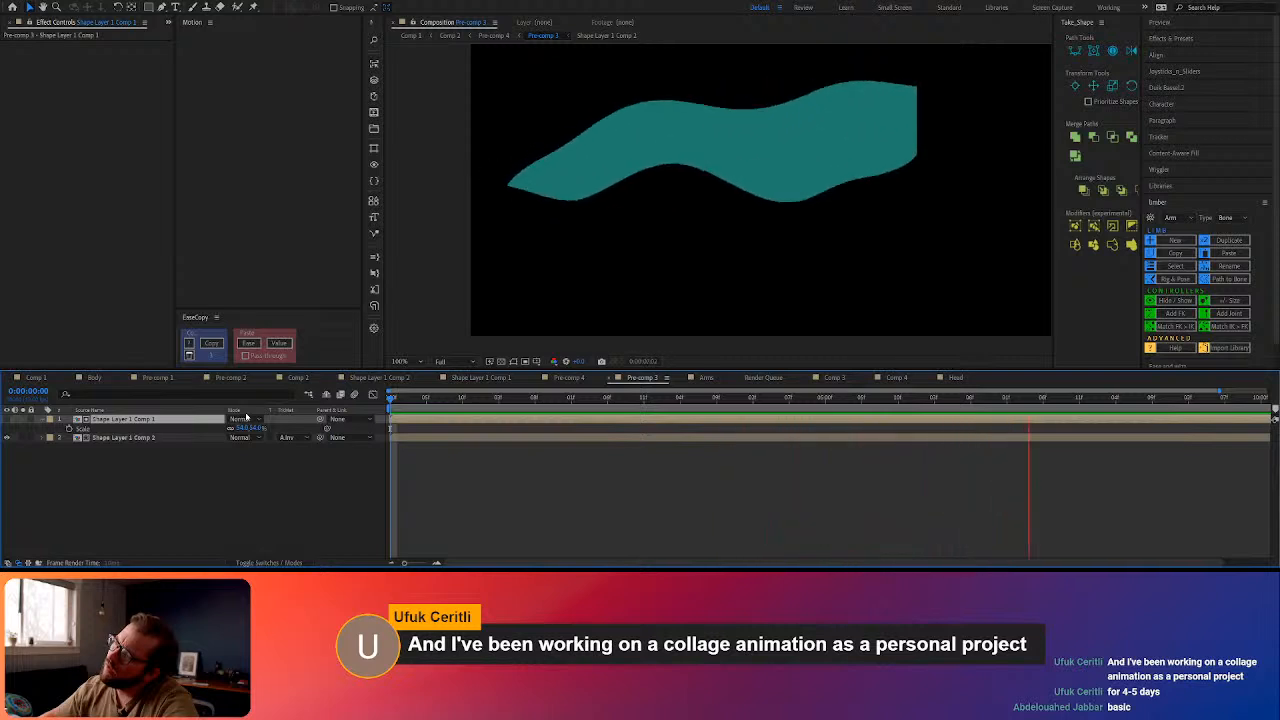
key("space")
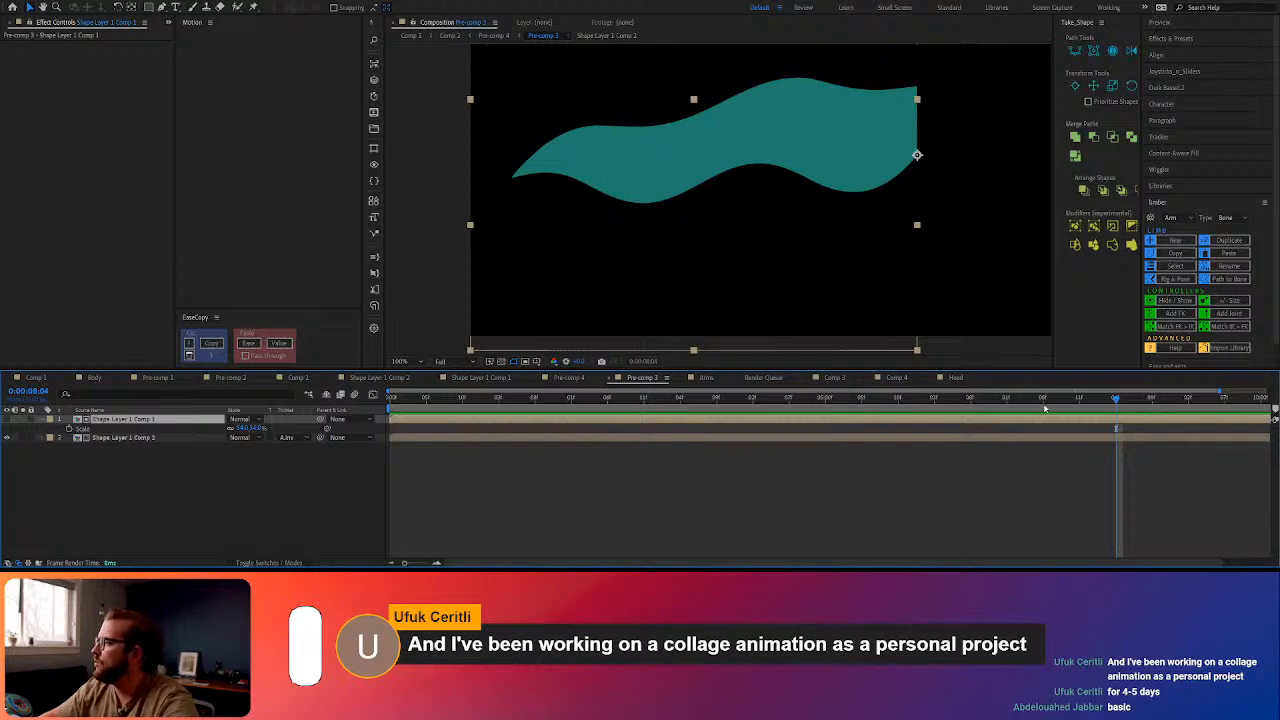
left_click_drag(471, 412, 160, 422)
key("space")
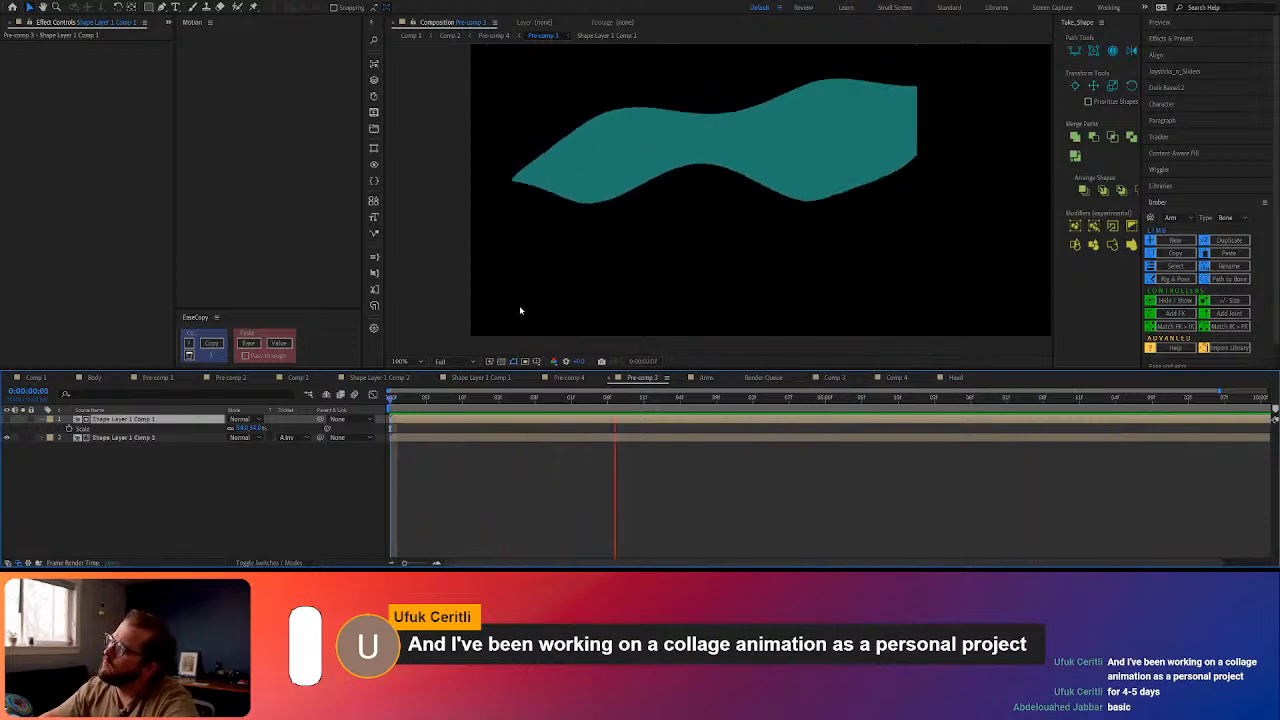
key("space")
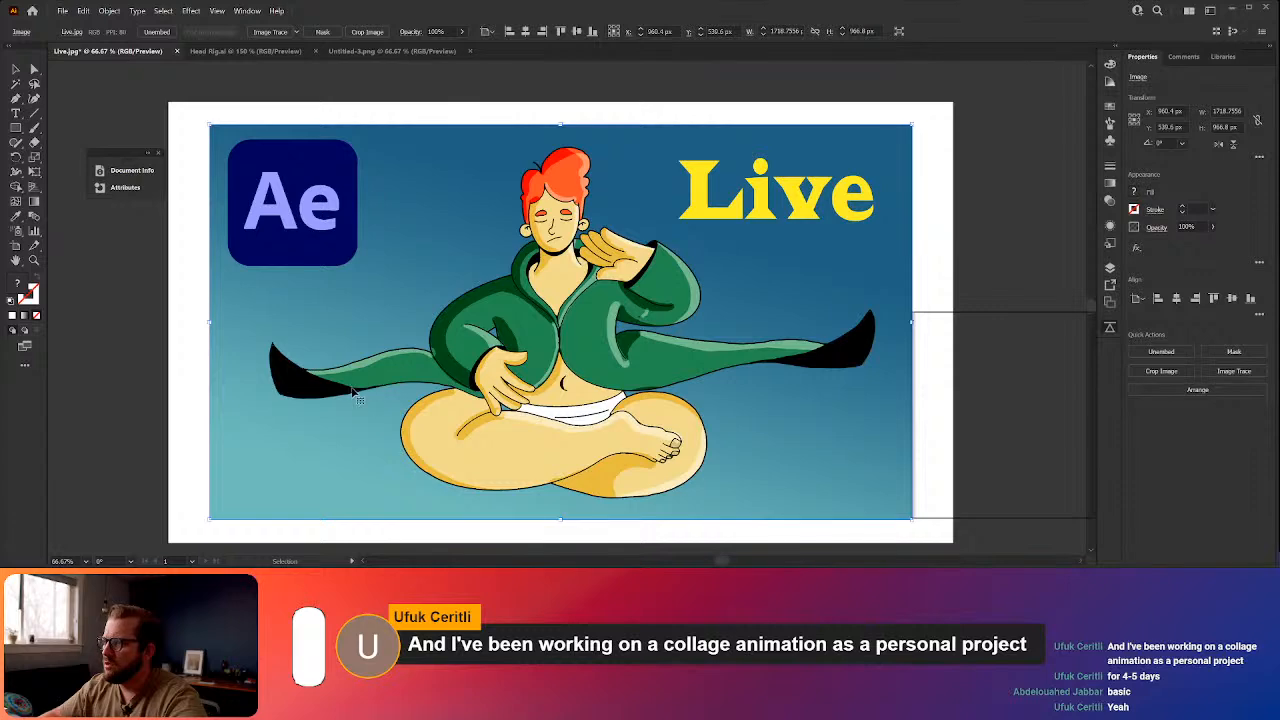
Examine the jacket in the Live.jpg reference artwork in Illustrator, and preview the Pre-comp 3 wave again in After Effects
scroll(291, 417, "up", 4)
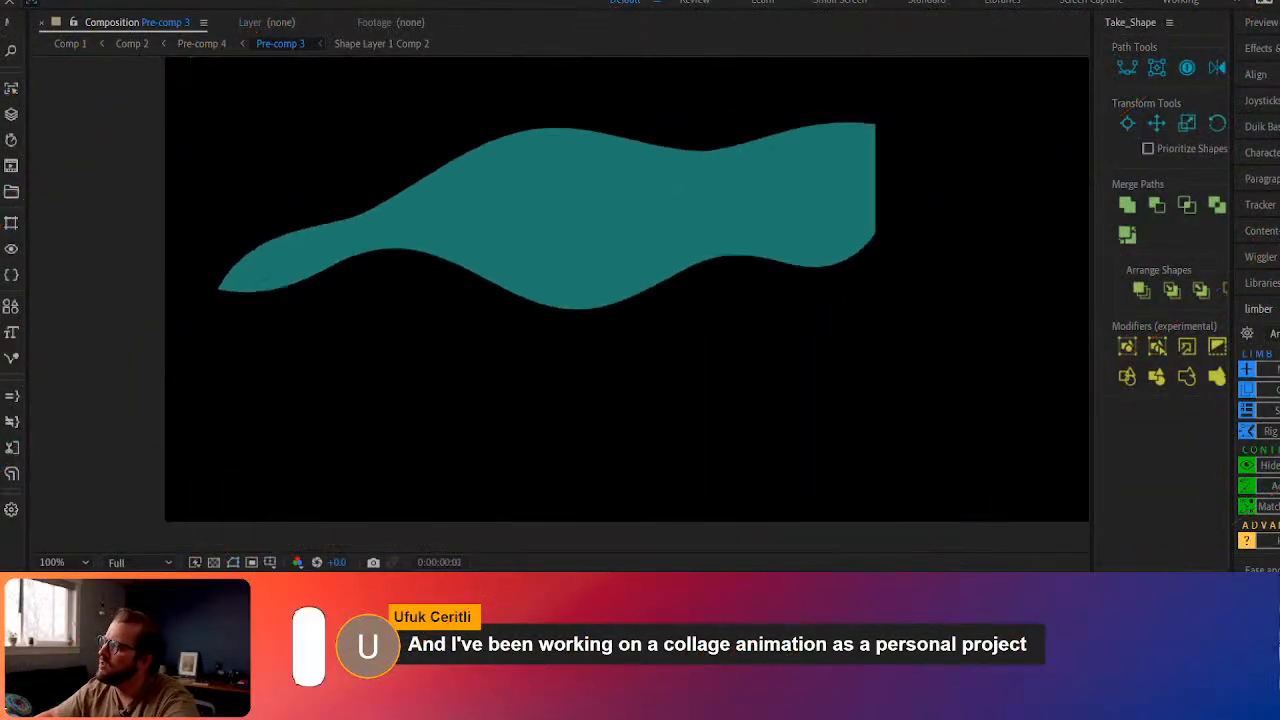
key("space")
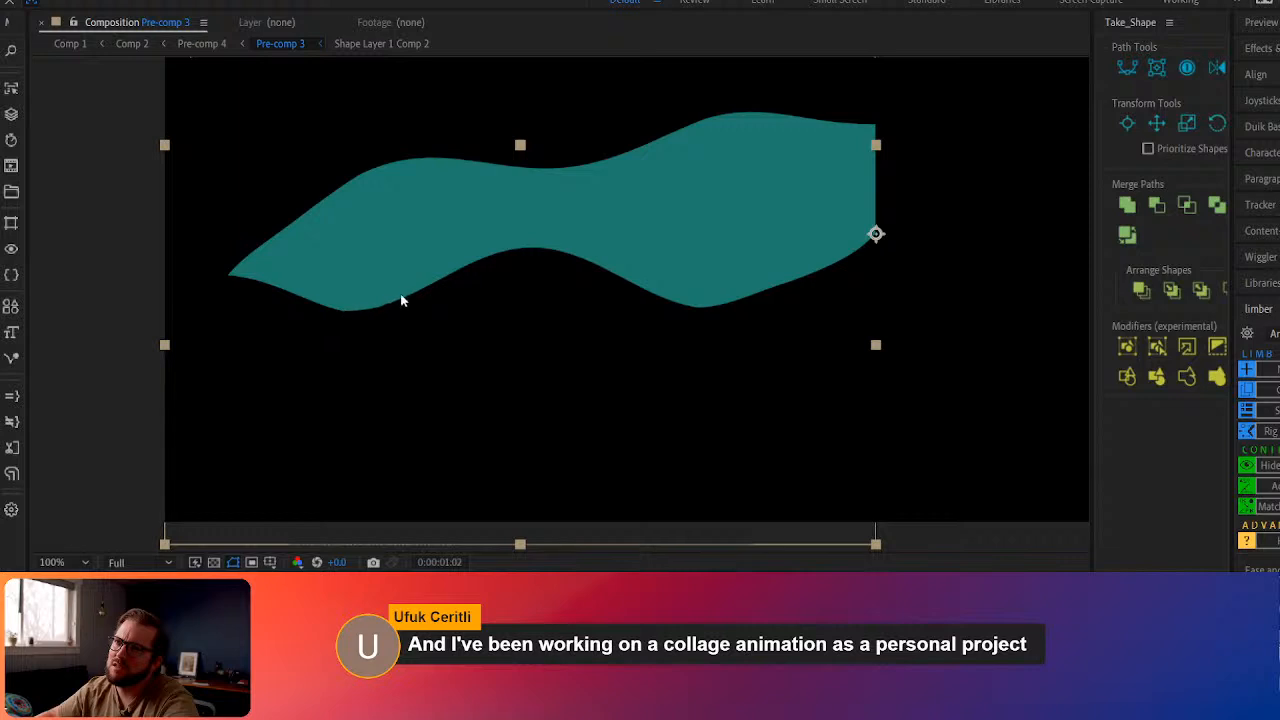
key("space")
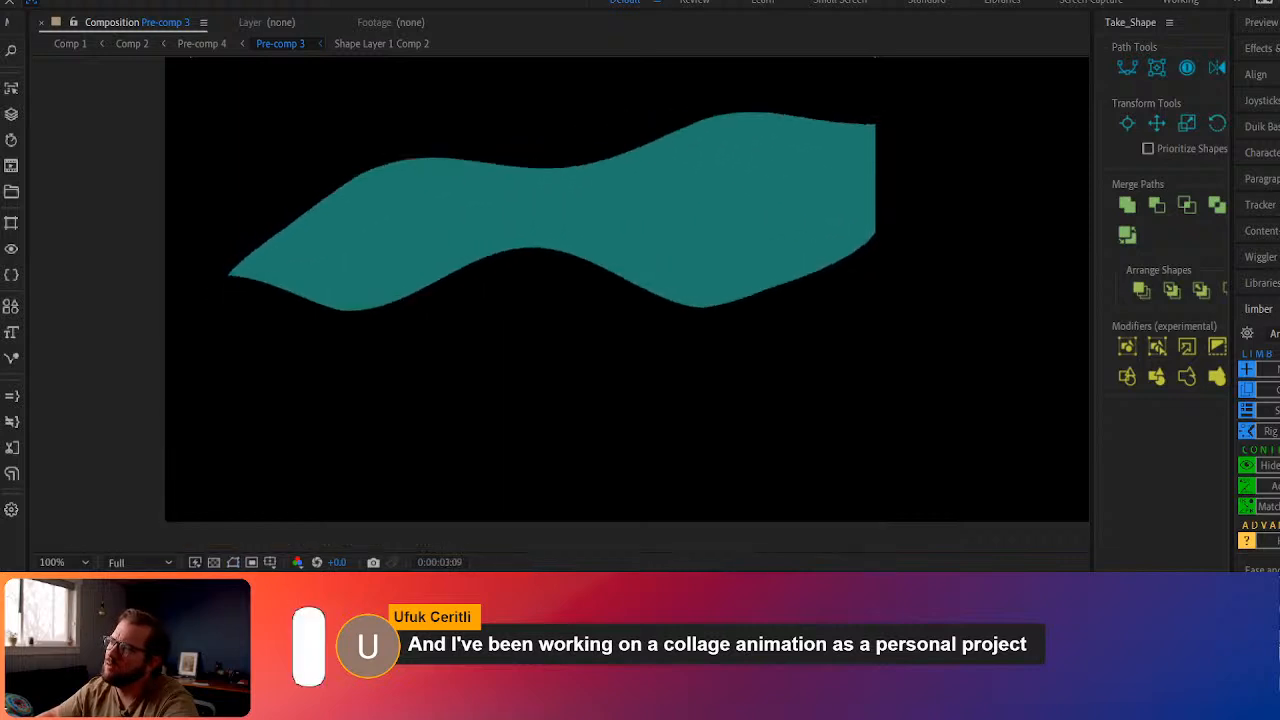
key("space")
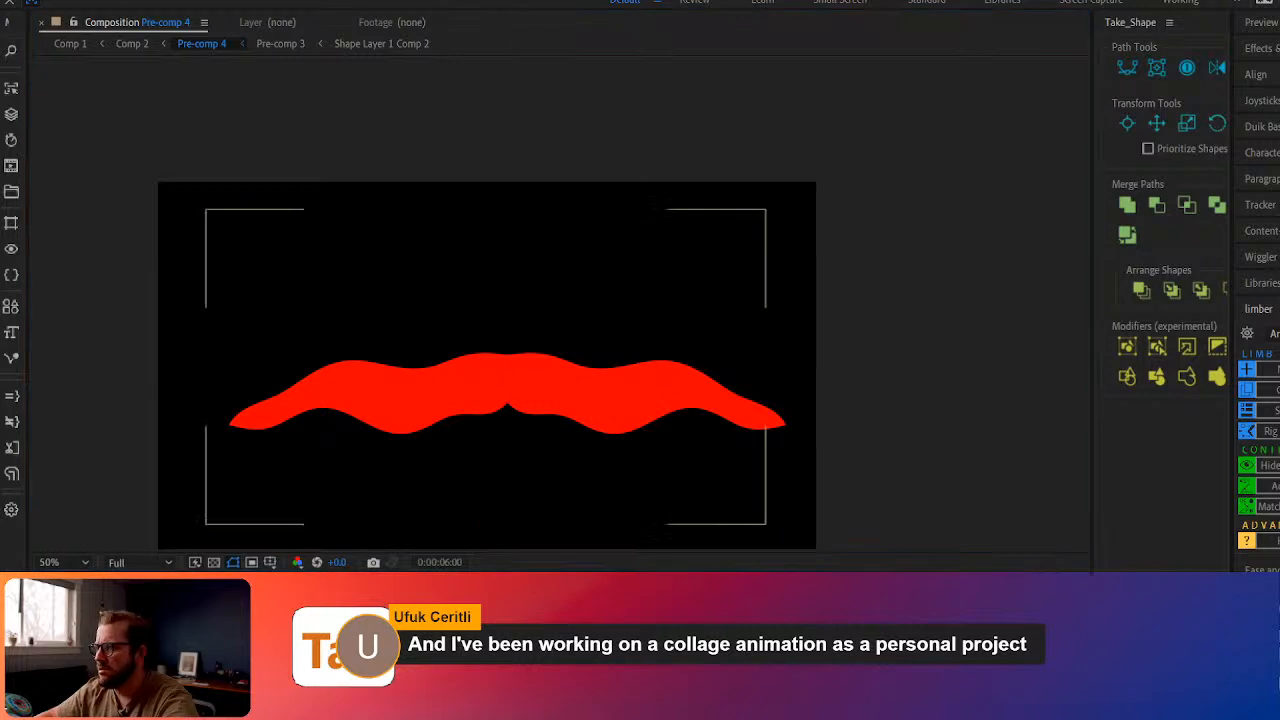
Try to shift one half of the red wave sideways in Pre-comp 4 and undo the move
left_click(486, 367)
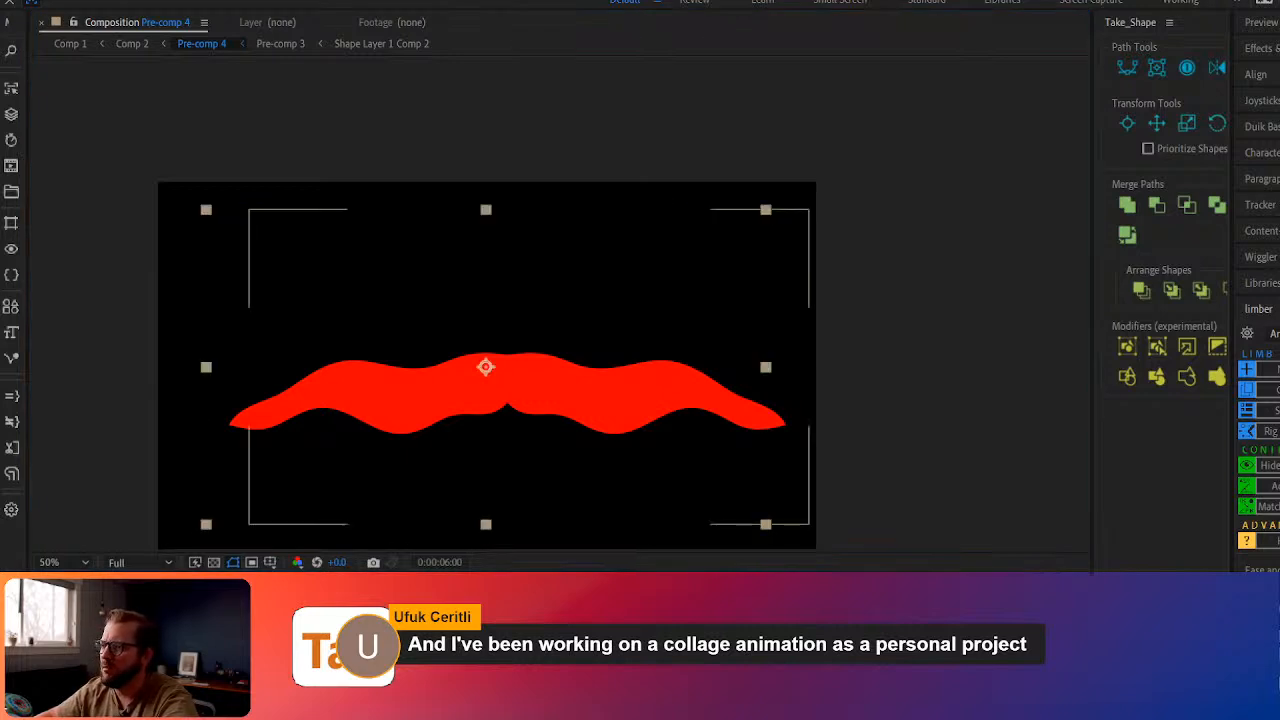
left_click(620, 395)
left_click_drag(636, 411, 685, 406)
key("ctrl+z")
Preview the mirrored wave in Pre-comp 4, select both halves to compare their bounds, and clear the selection
left_click(640, 650)
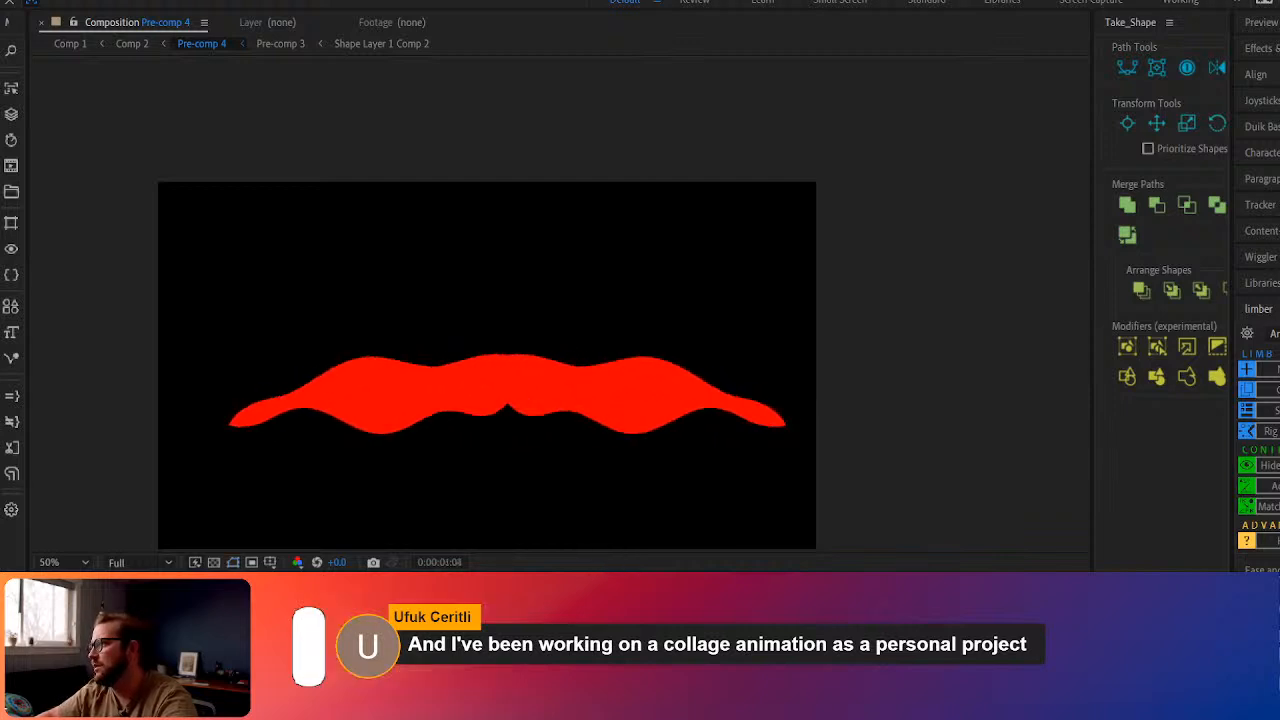
key("apostrophe")
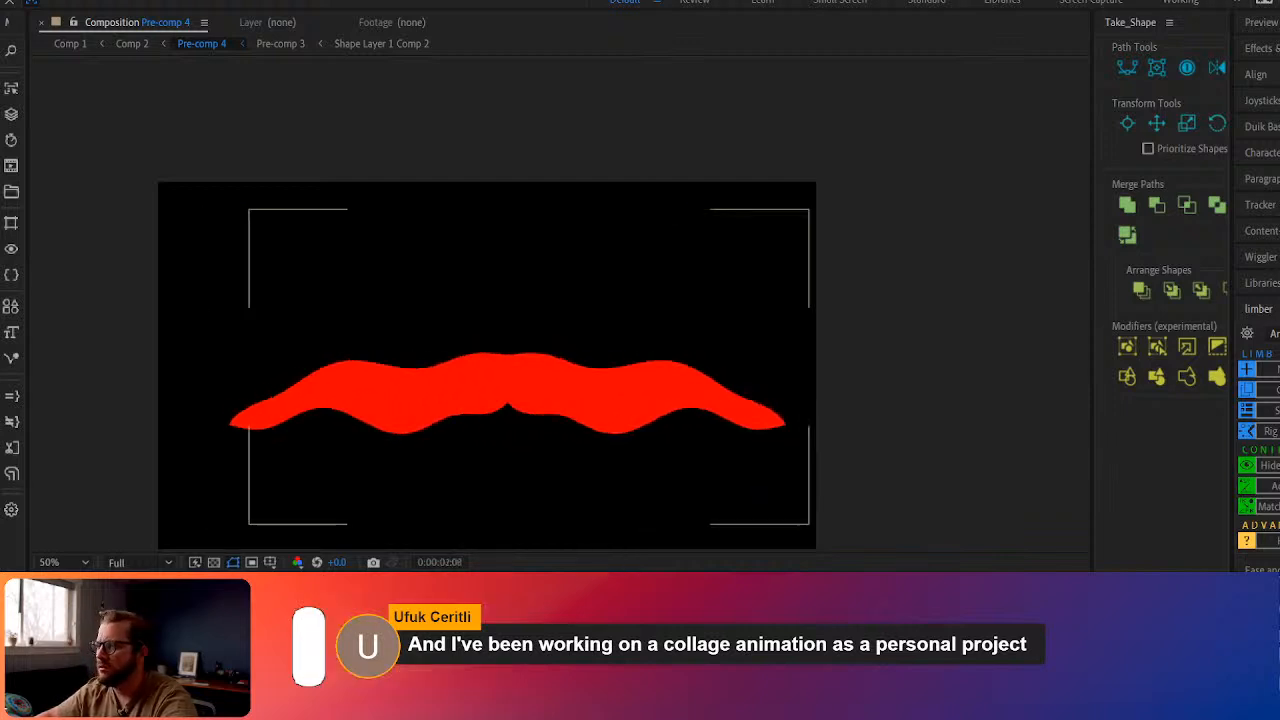
left_click(529, 367)
left_click(486, 367, "shift")
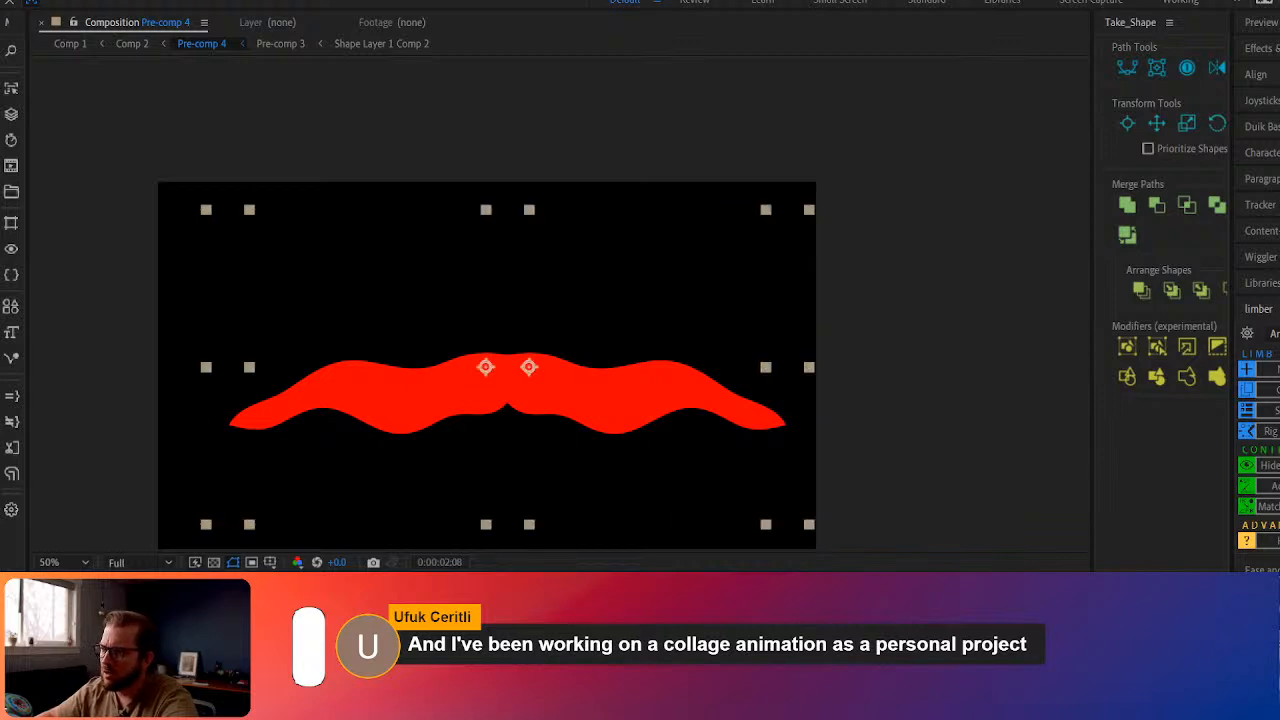
key("F2")
Preview the floating character with the waving cloak in the Head composition and inspect the cloak's centre notch at the belly up close
left_click(132, 44)
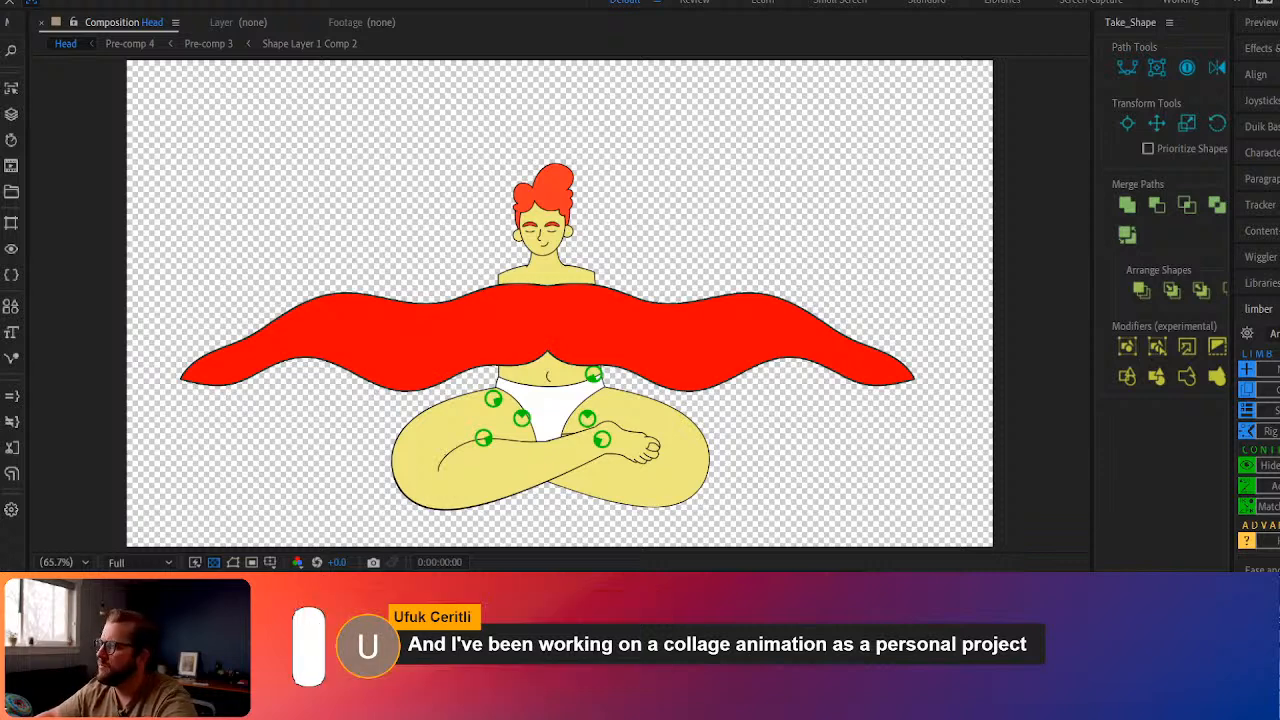
key("space")
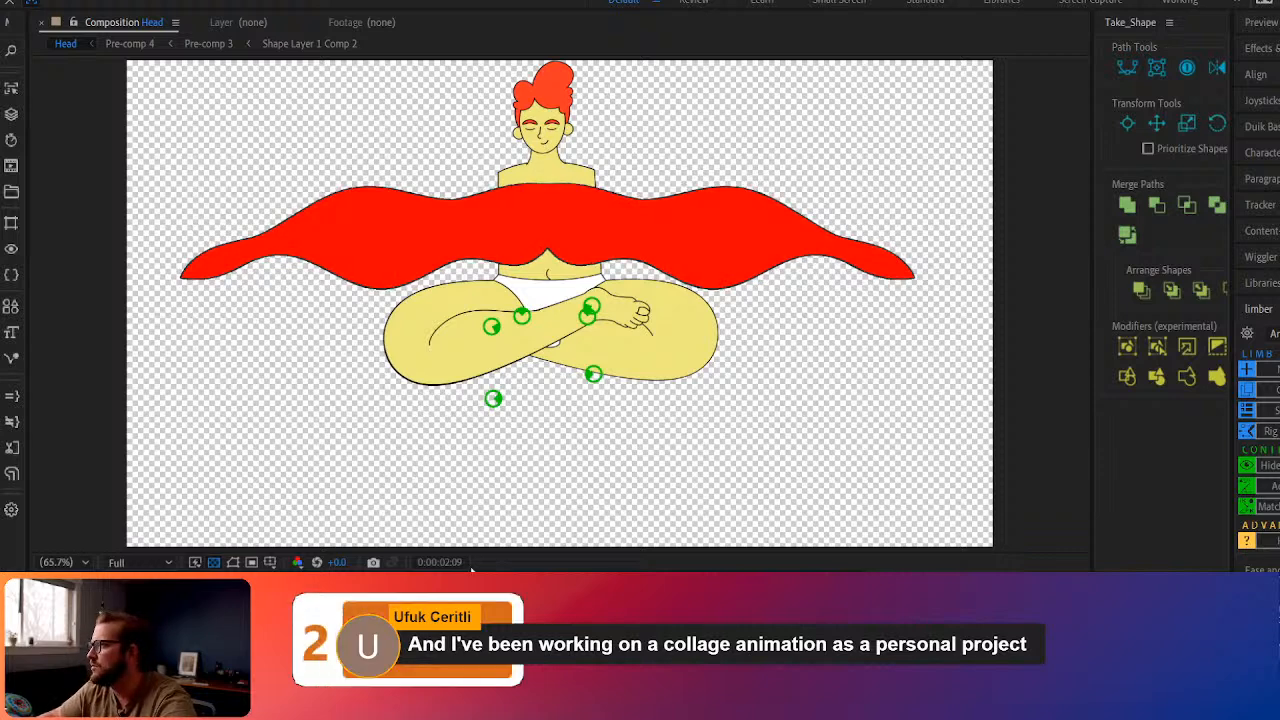
scroll(562, 256, "up", 3)
scroll(555, 270, "up", 2)
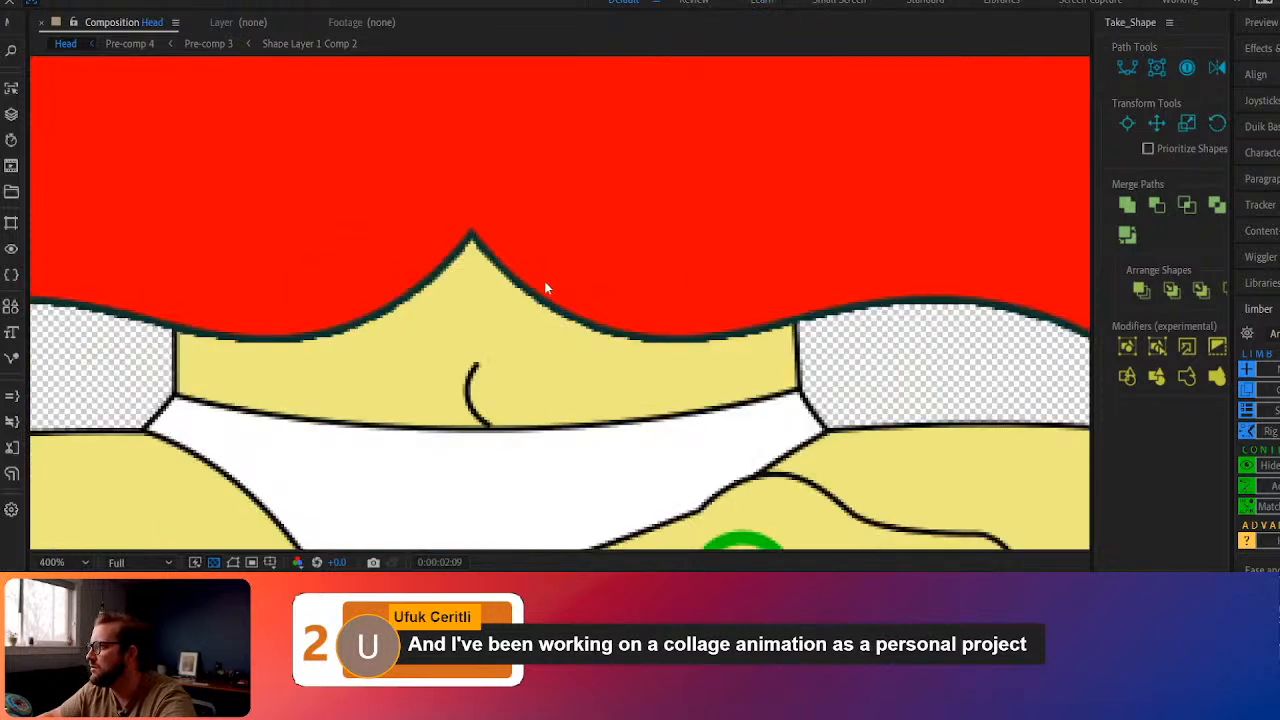
scroll(544, 285, "down", 4)
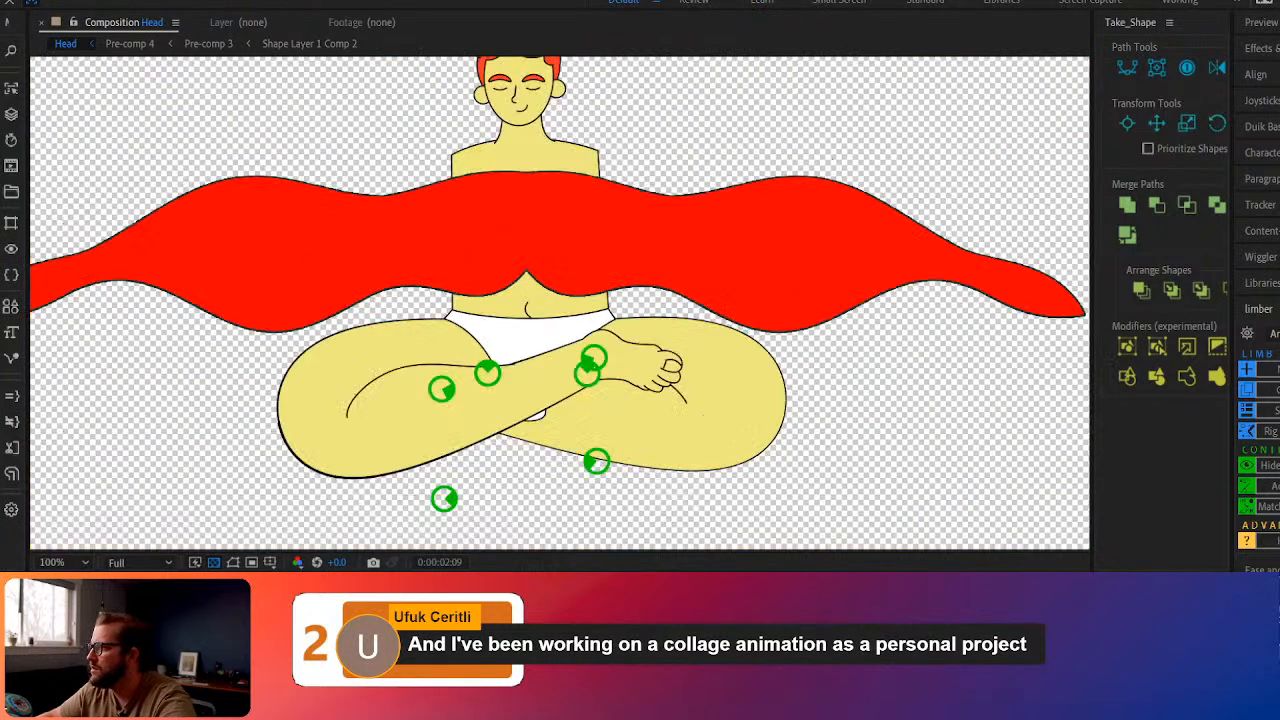
key("Home")
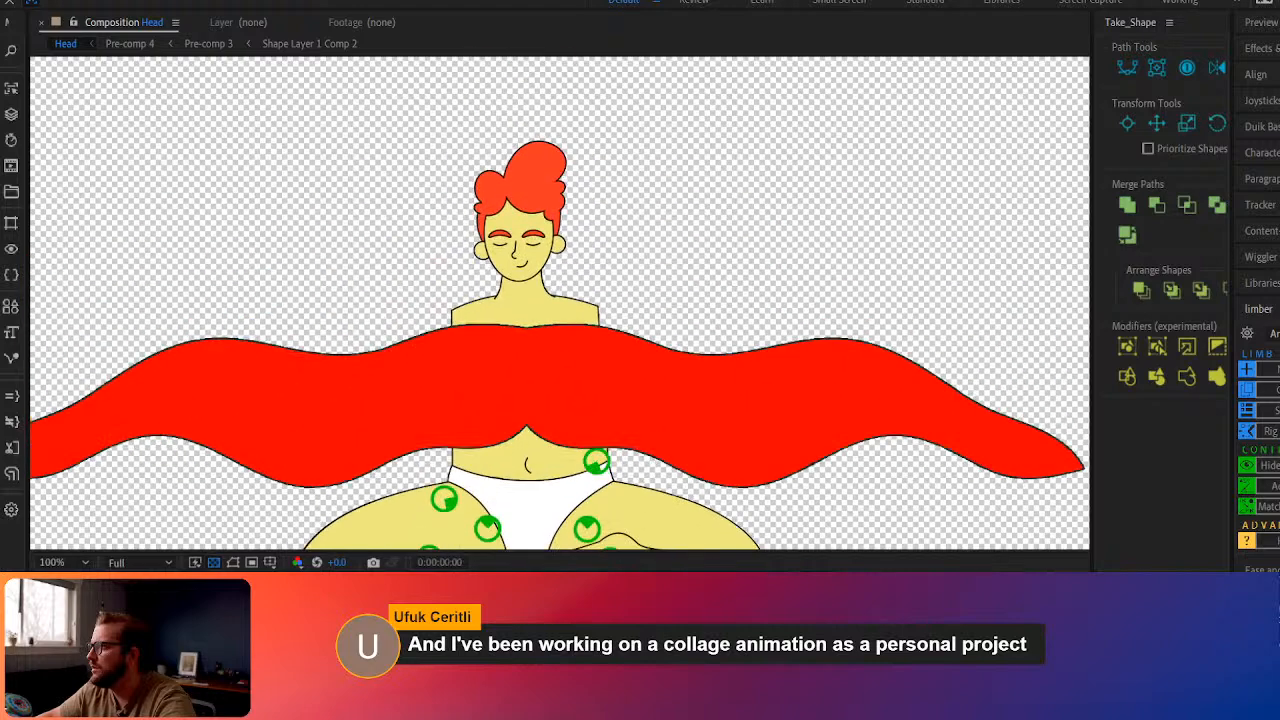
key("space")
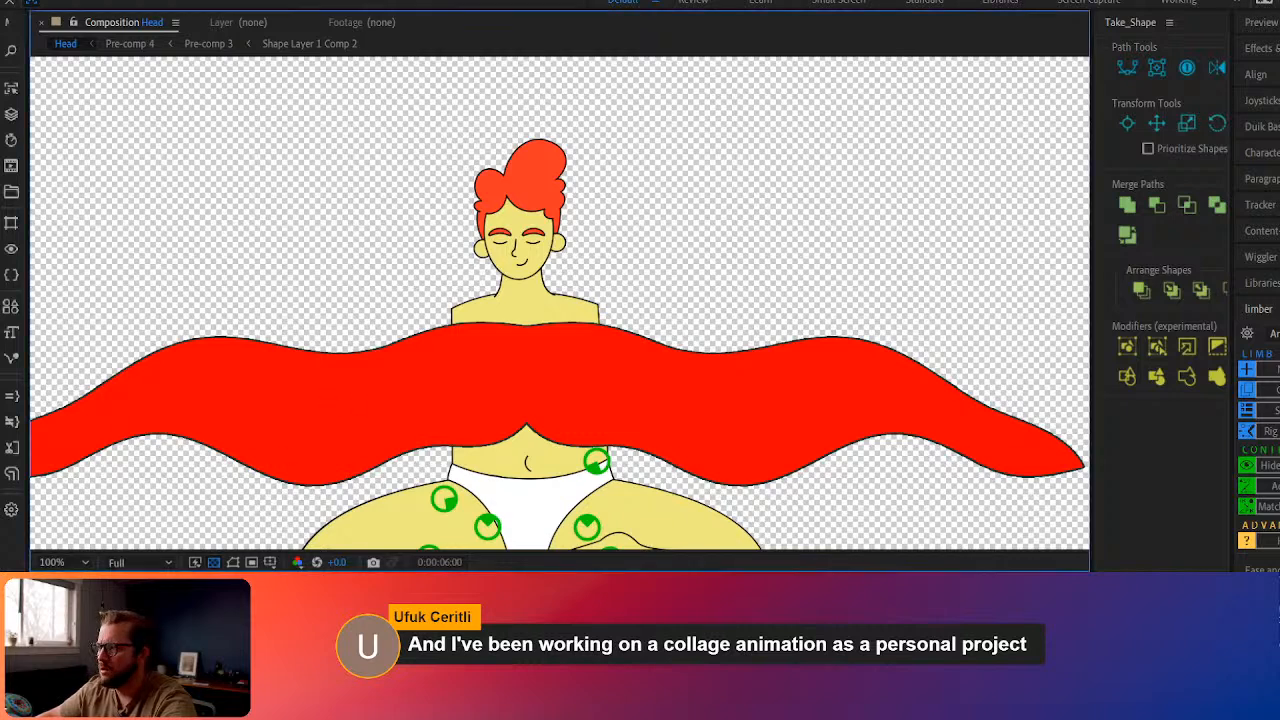
Open the cloak's nested Pre-comp 4 and set the lower Pre-comp 3 layer's fill colour to 238B51
double_click(520, 385)
left_click(520, 385)
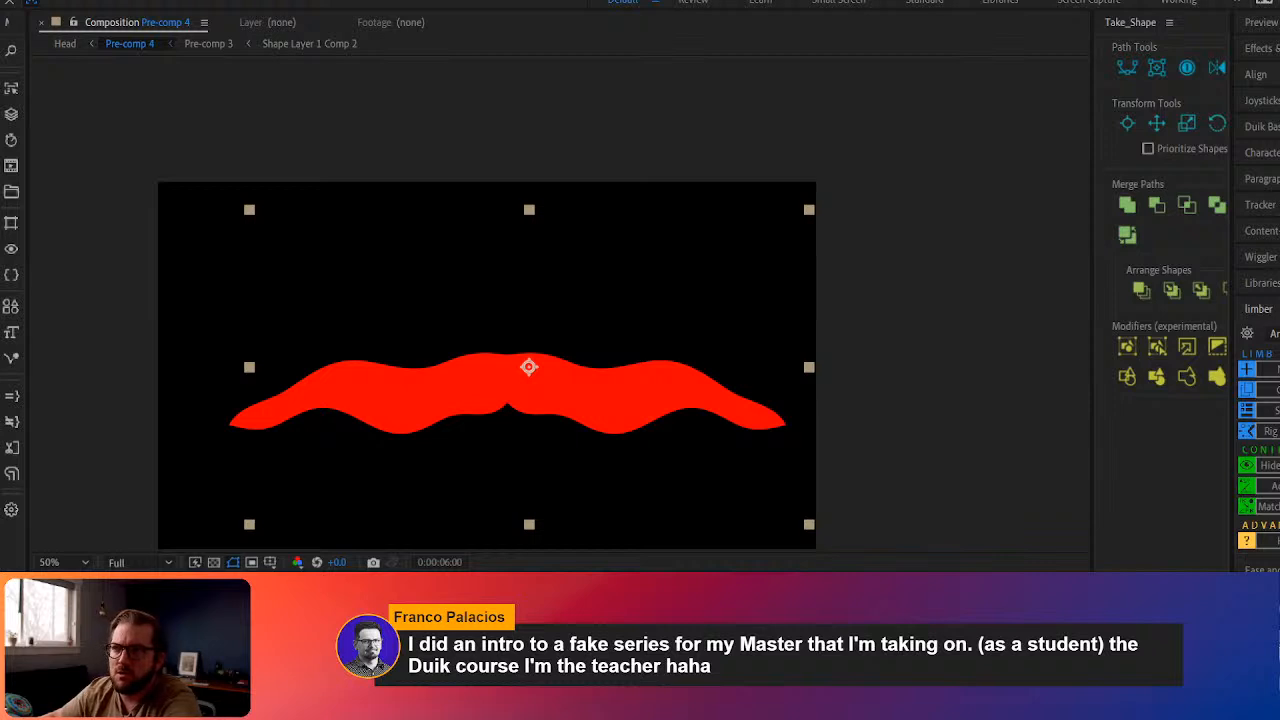
key("space")
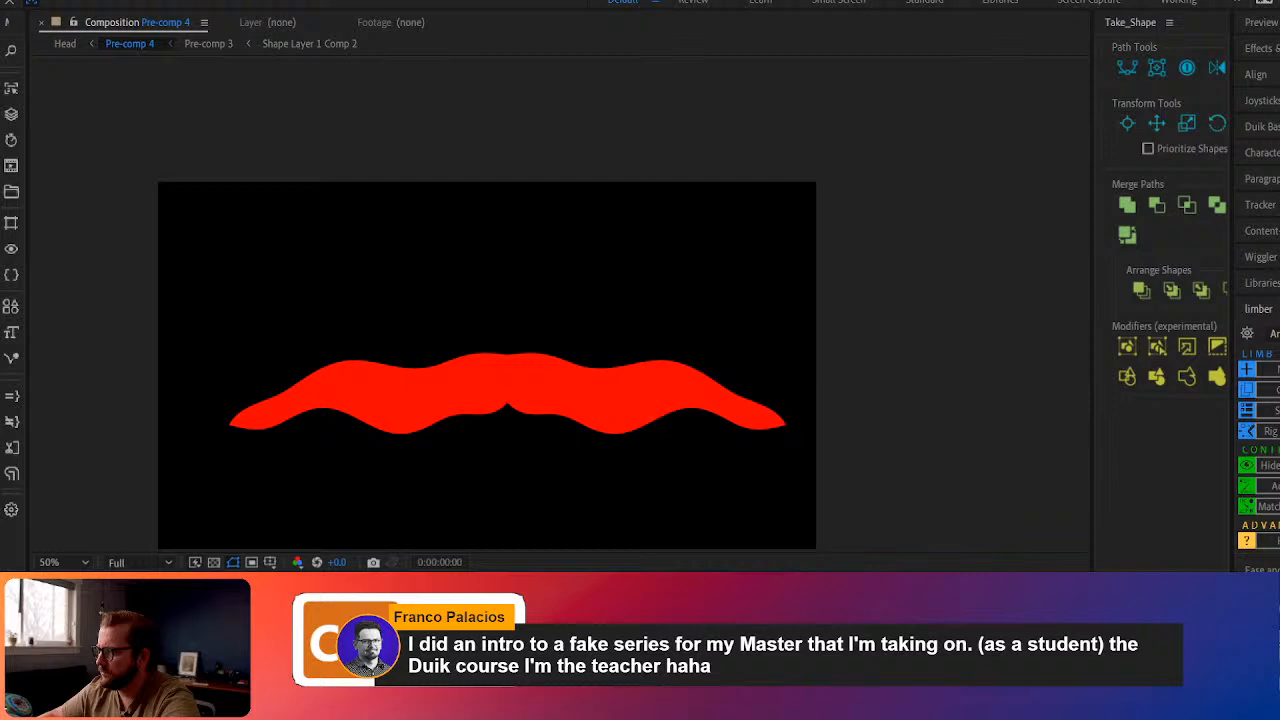
left_click(454, 428)
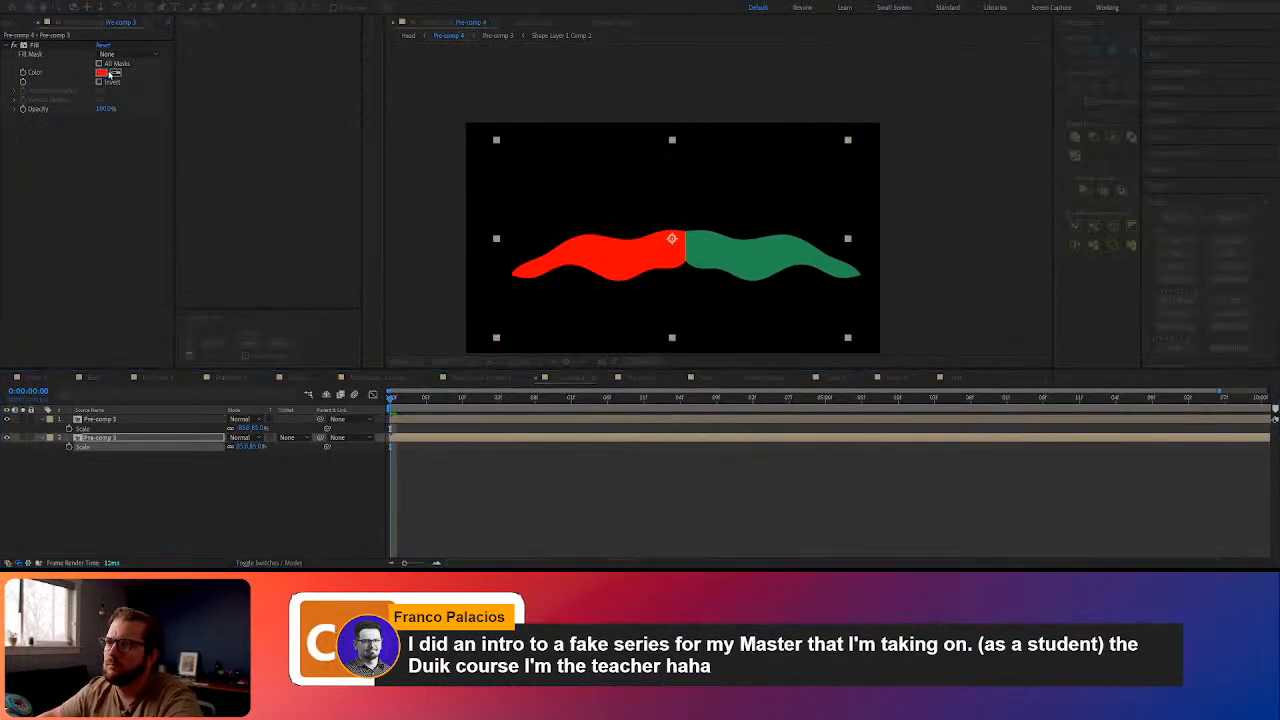
left_click(105, 73)
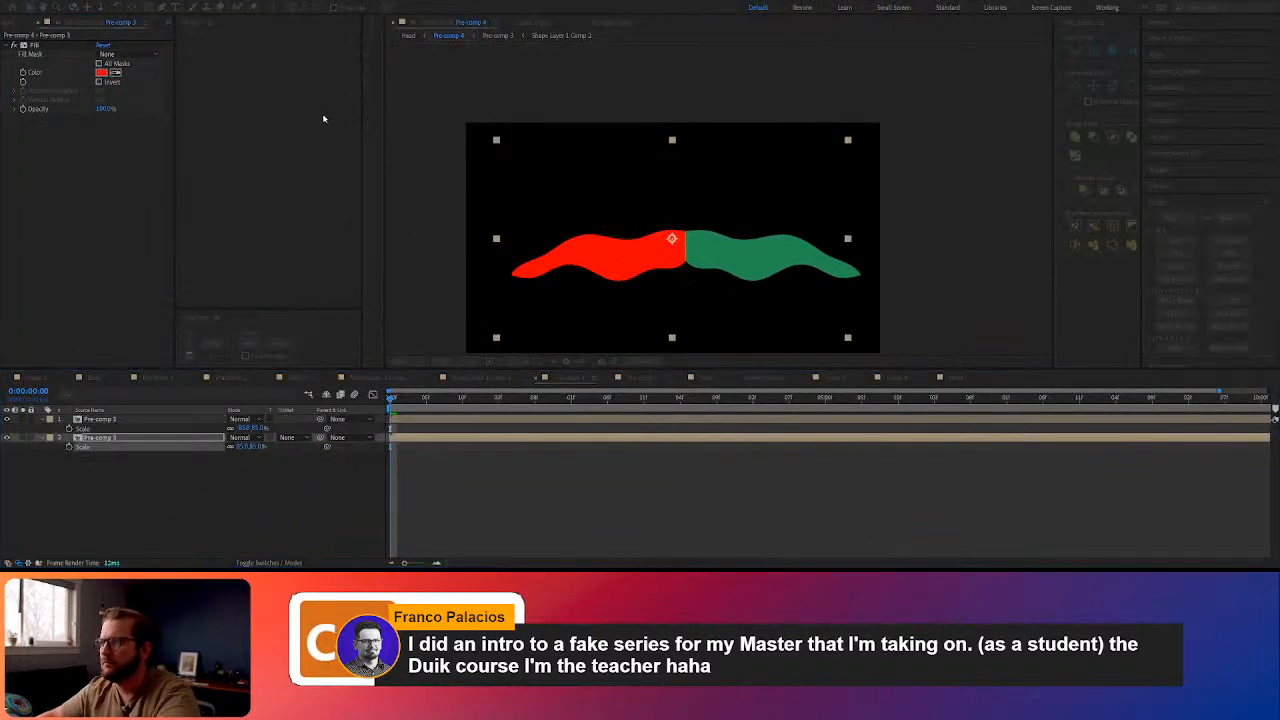
type("238B51")
left_click(1175, 50)
left_click(336, 474)
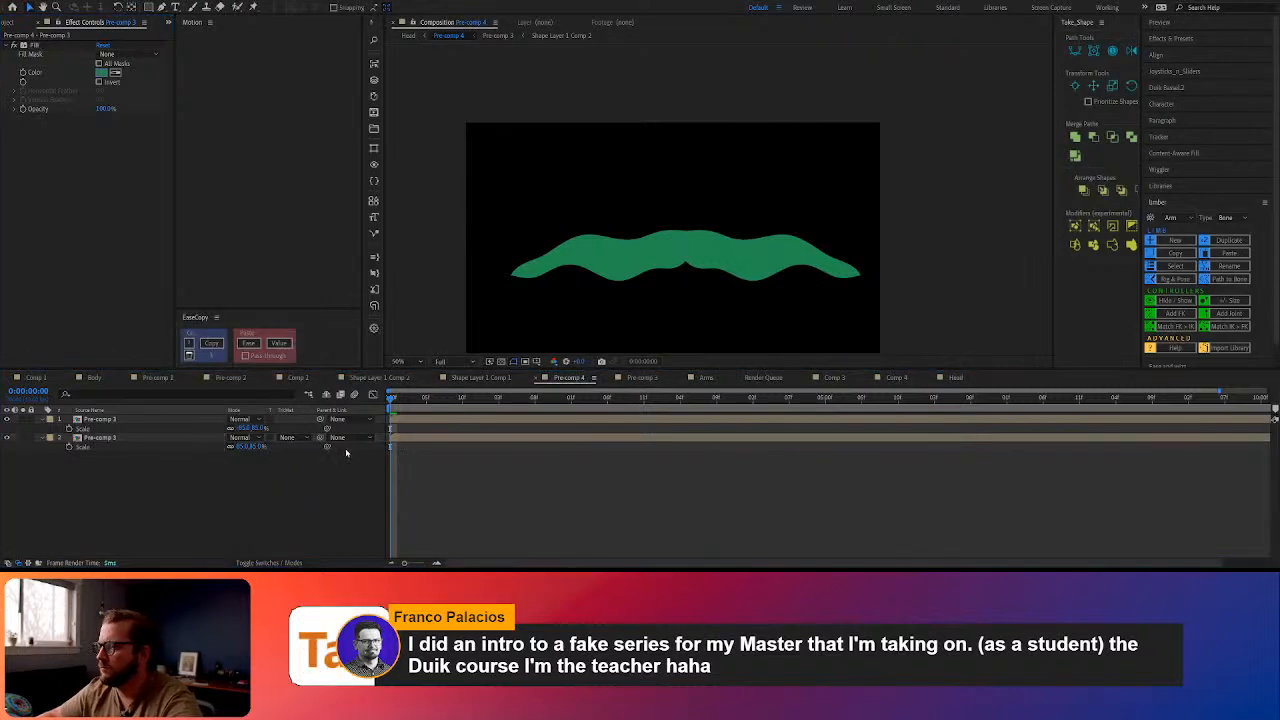
Return to the Head composition, activate the Pen tool, and collapse the Cloak layer's properties
key("shift+Escape")
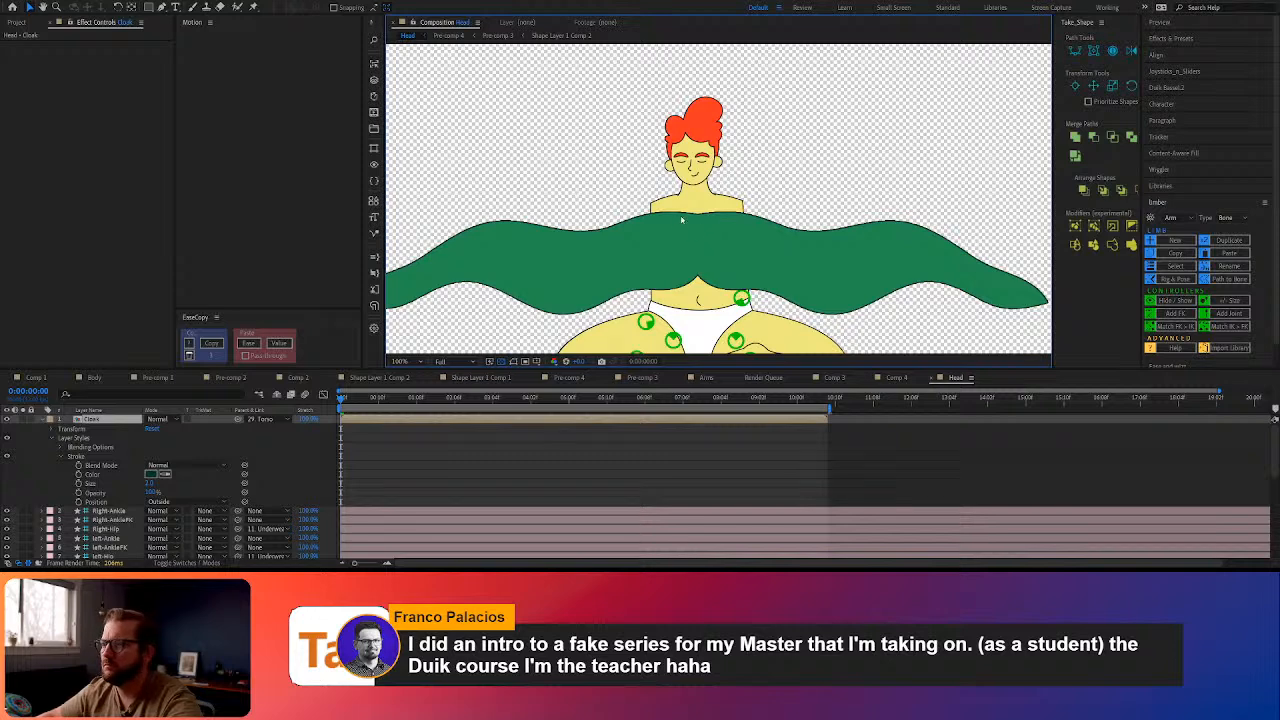
left_click(163, 9)
left_click(42, 419)
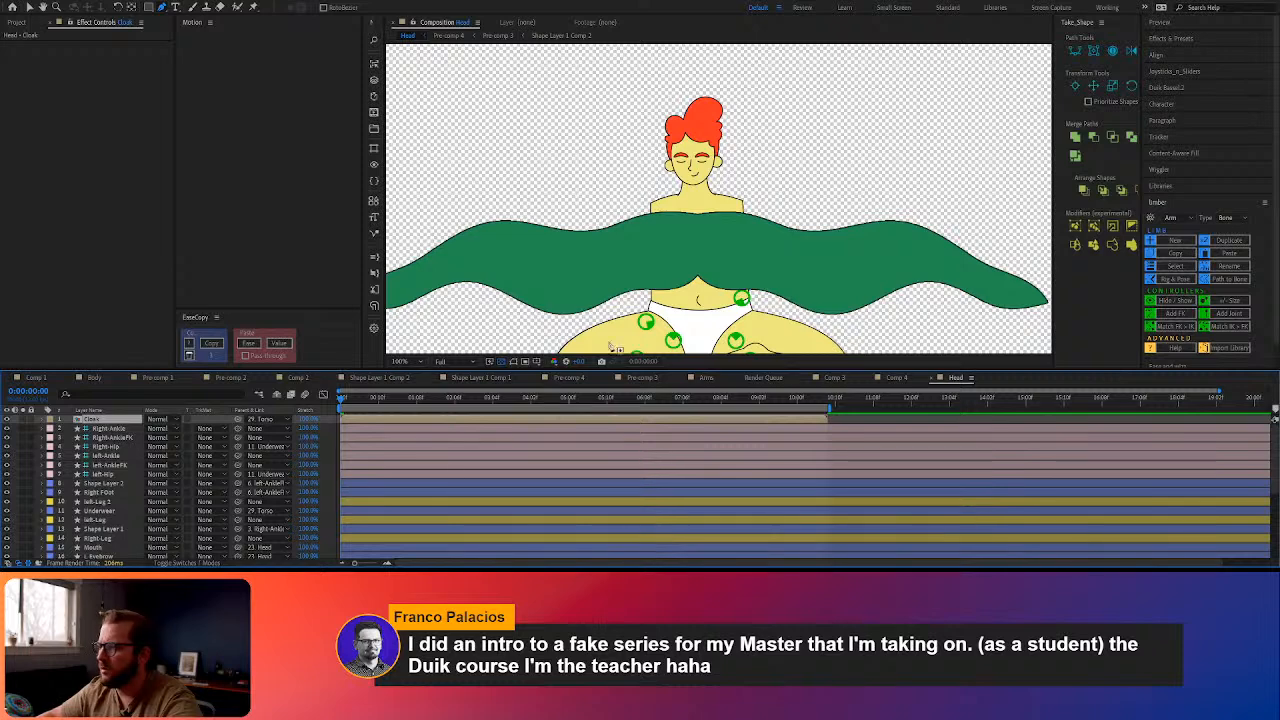
left_click(647, 249)
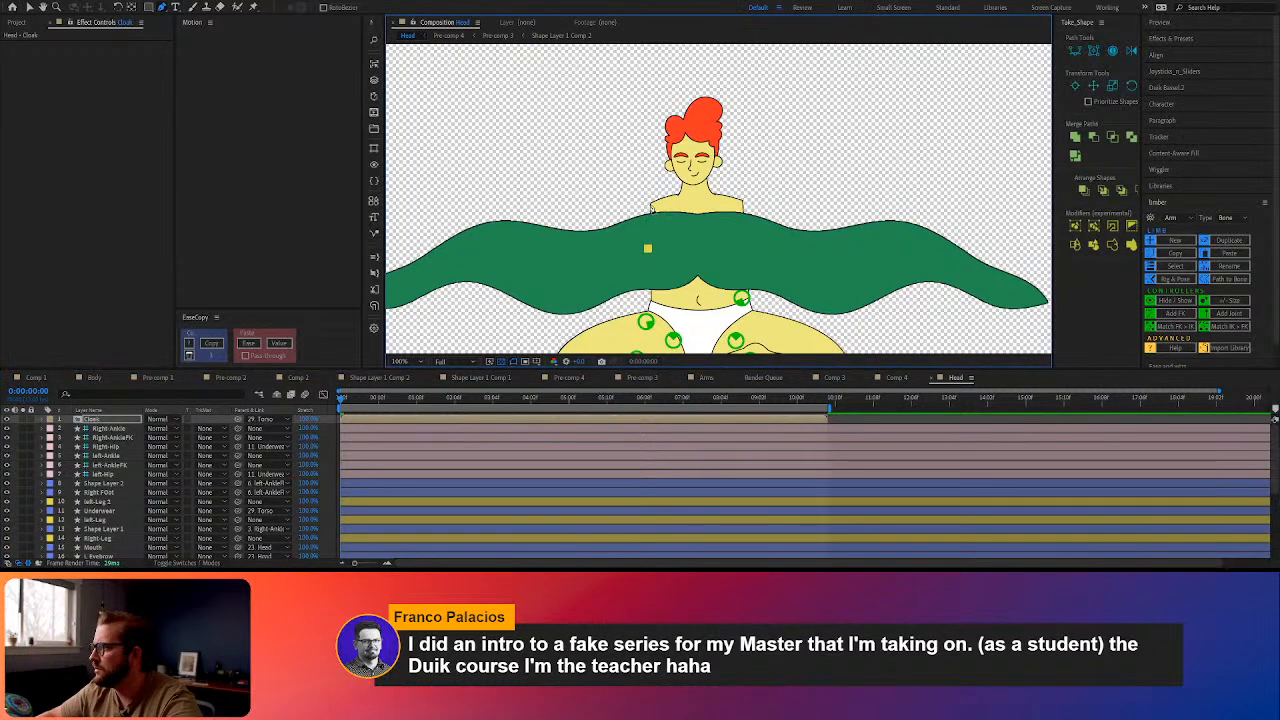
left_click(649, 202)
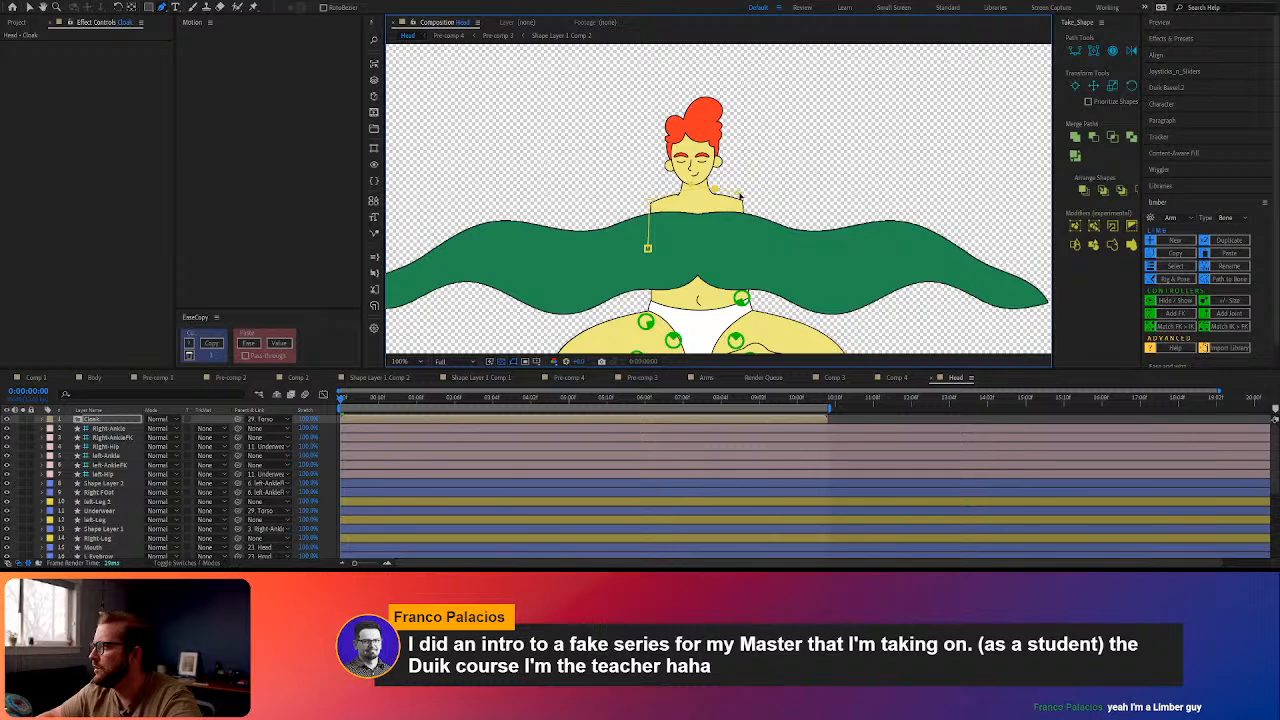
left_click(750, 253)
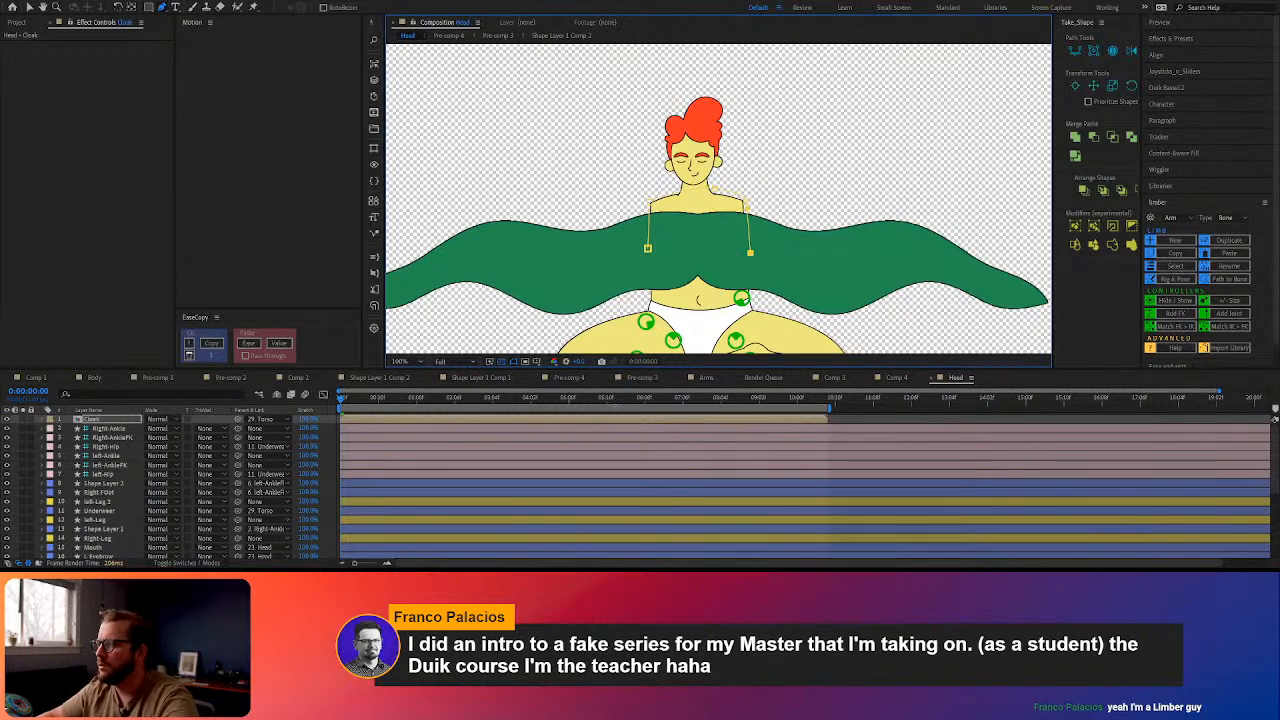
key("ctrl+z")
key("ctrl+z")
key("ctrl+z")
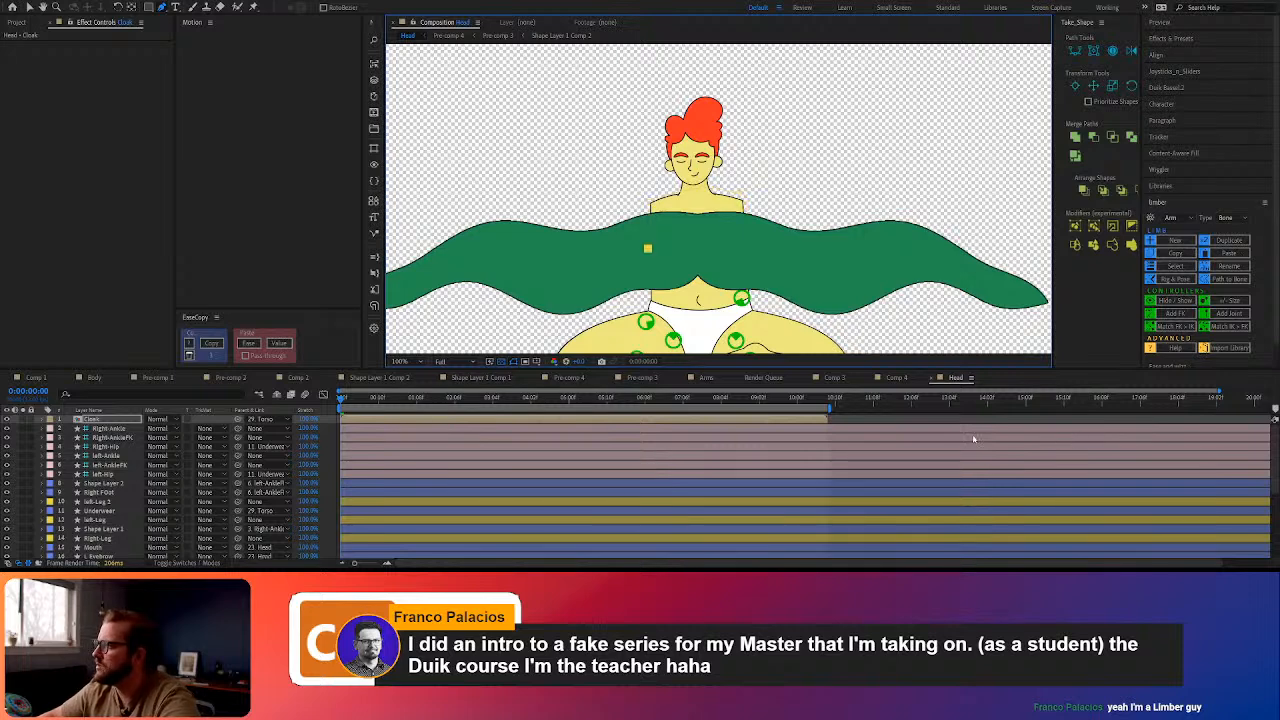
With the Cloak layer deselected, draw a pen shape over the character's shoulders and upper chest, curved across the neckline and overlapping the cloak
left_click(838, 421)
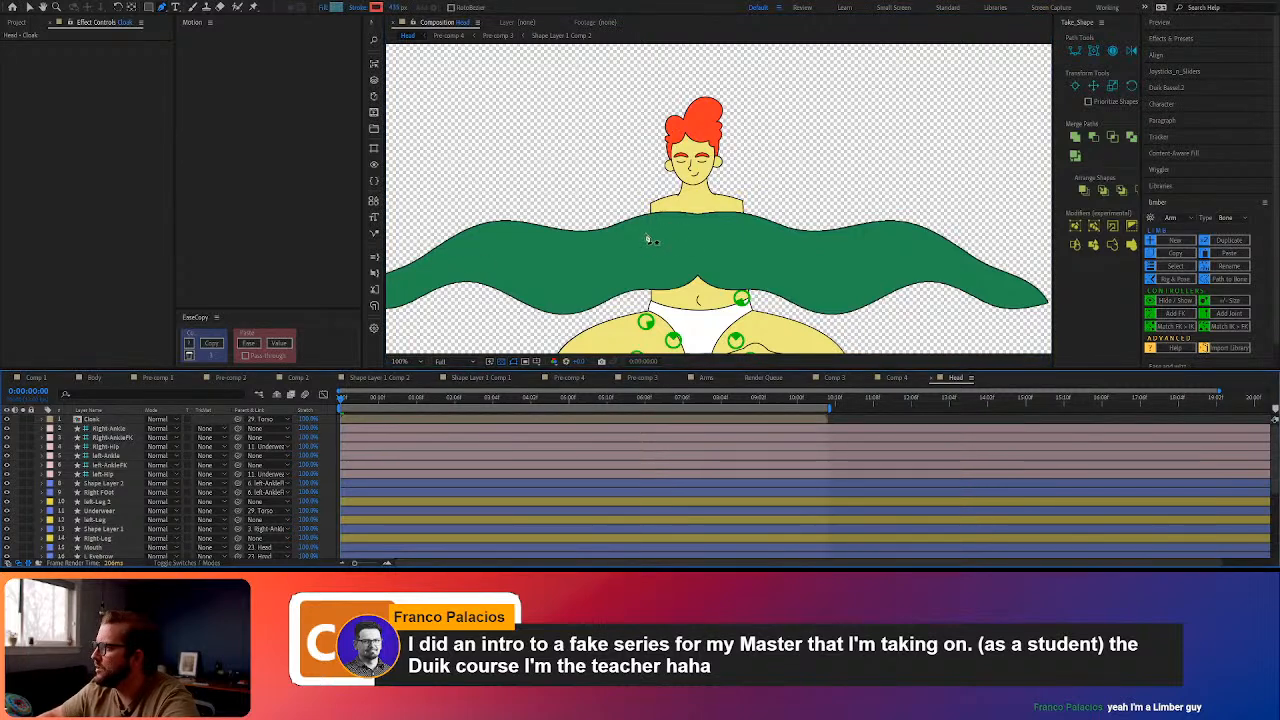
left_click(650, 231)
left_click(648, 201)
left_click_drag(693, 189, 715, 190)
left_click(742, 203)
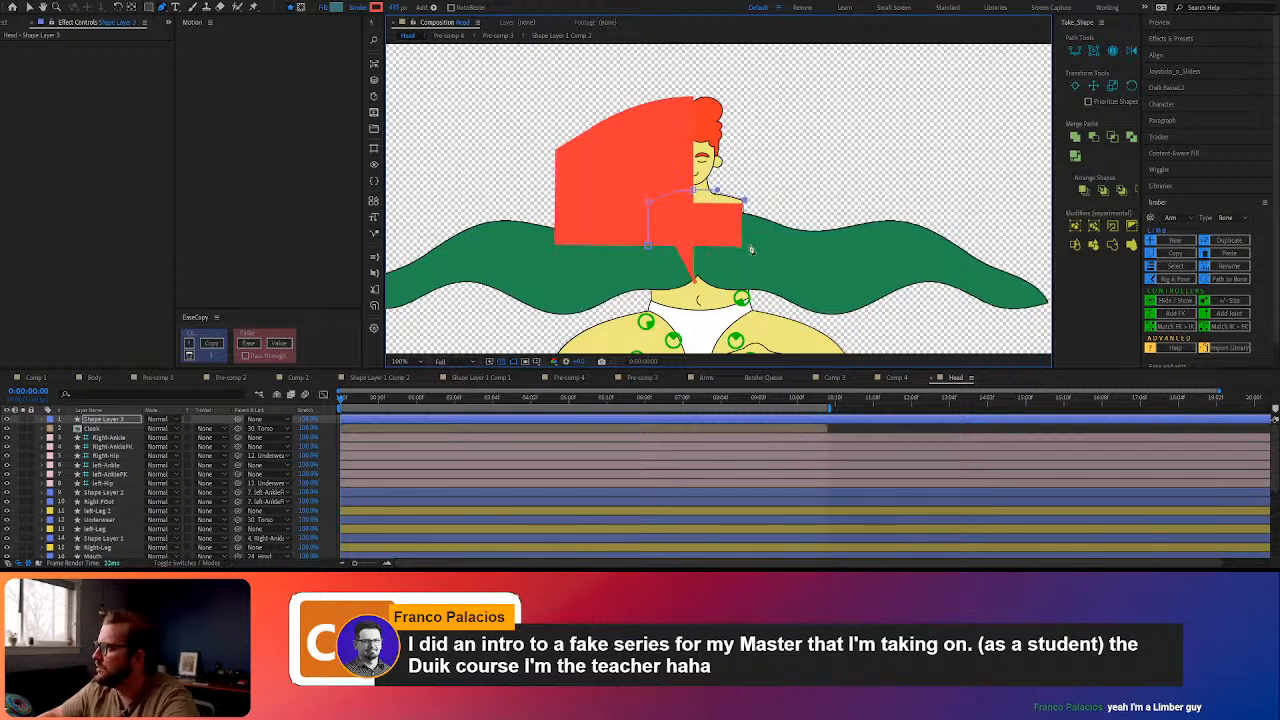
left_click(749, 248)
Set the shoulder shape's stroke width to 2 px and match its fill to the cloak's green by sampling it
left_click(396, 7)
type("0")
key("Return")
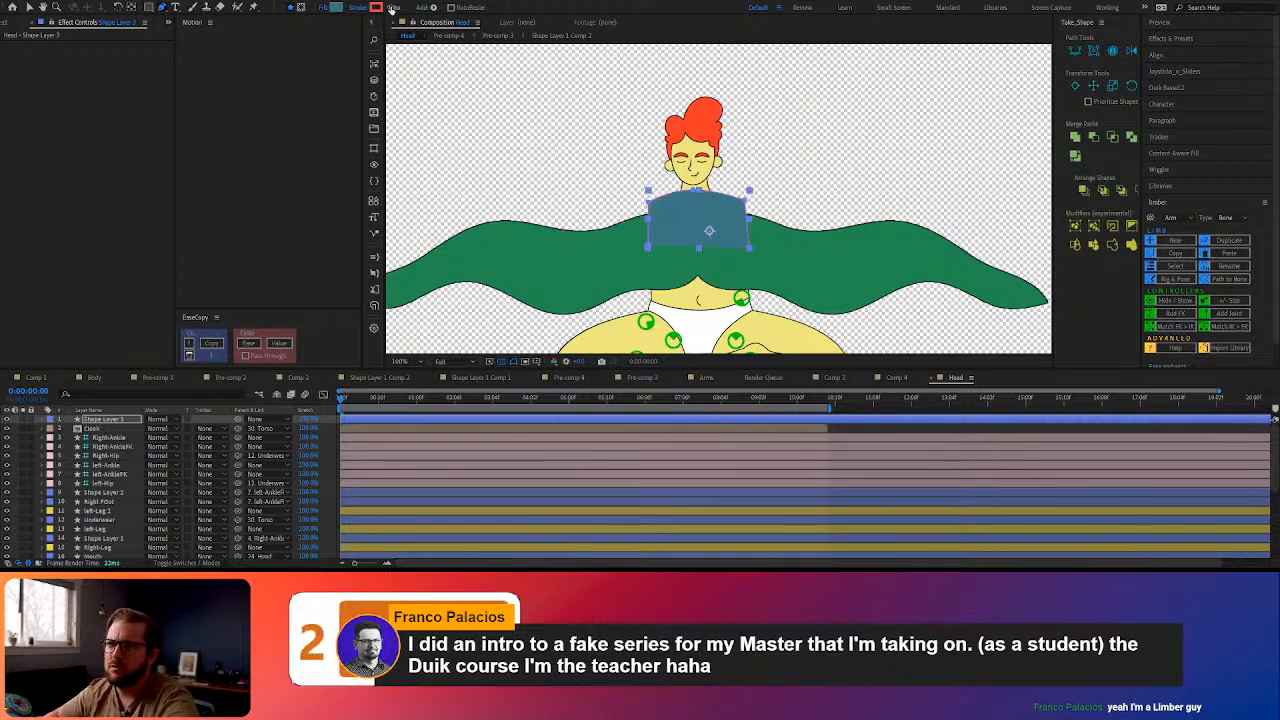
left_click(337, 7)
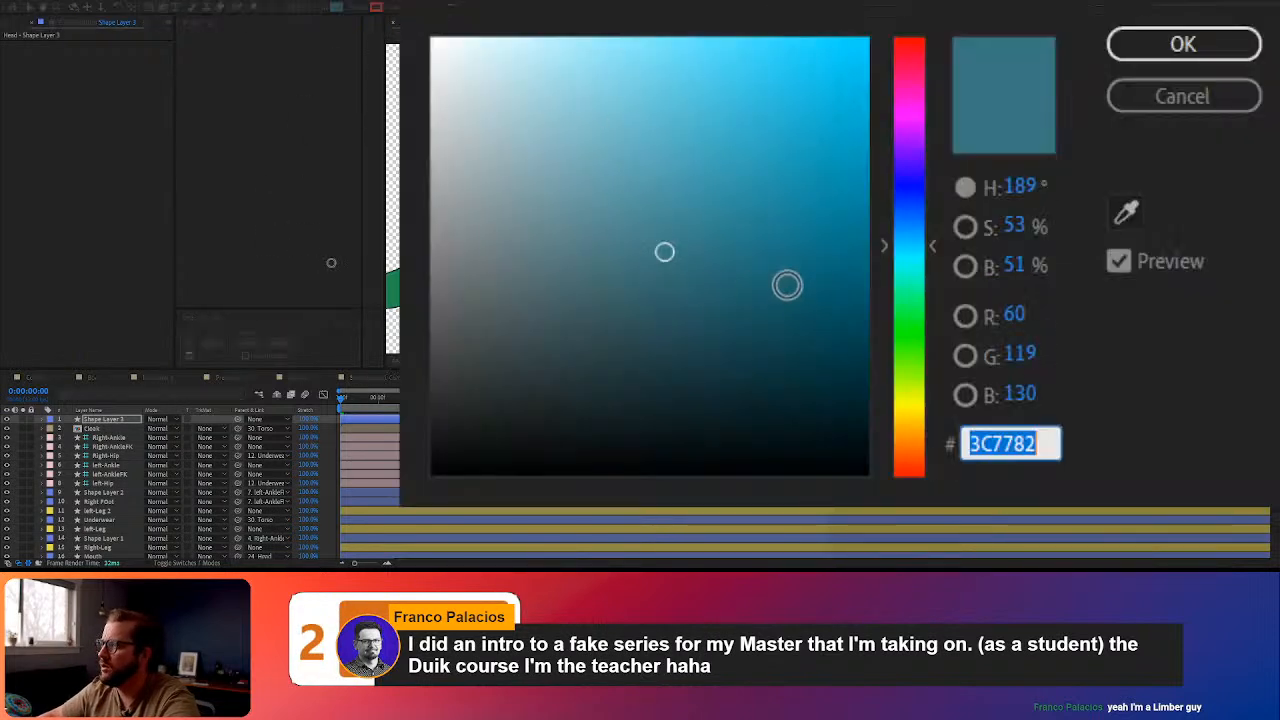
left_click(1125, 217)
left_click(393, 288)
left_click(1183, 44)
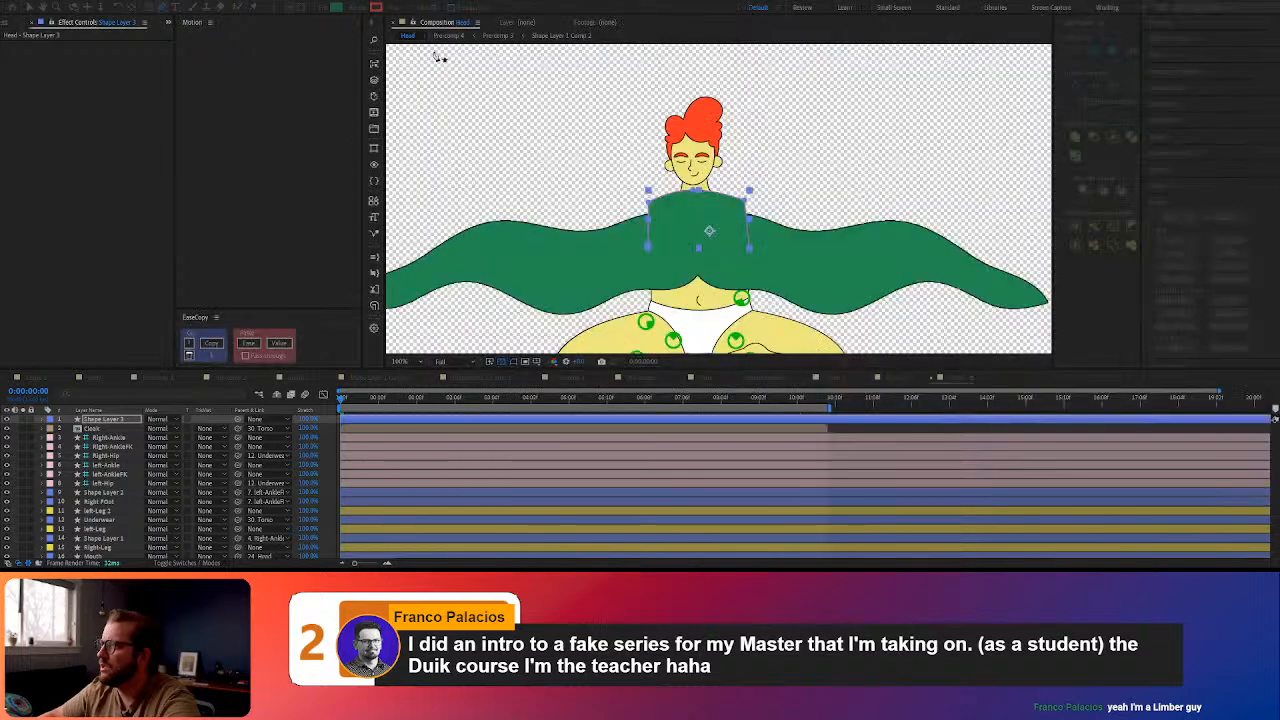
Set the shoulder shape's stroke colour to 000000
left_click(378, 8)
type("000000")
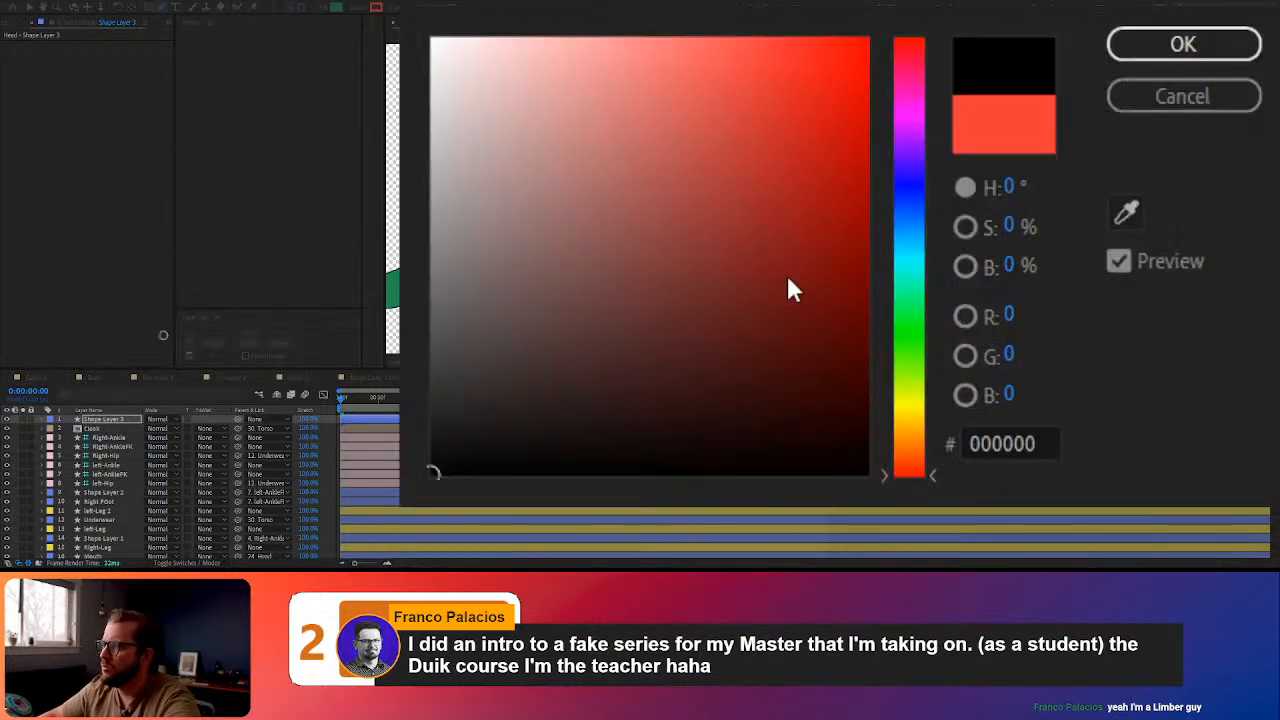
left_click(1182, 42)
left_click(776, 235)
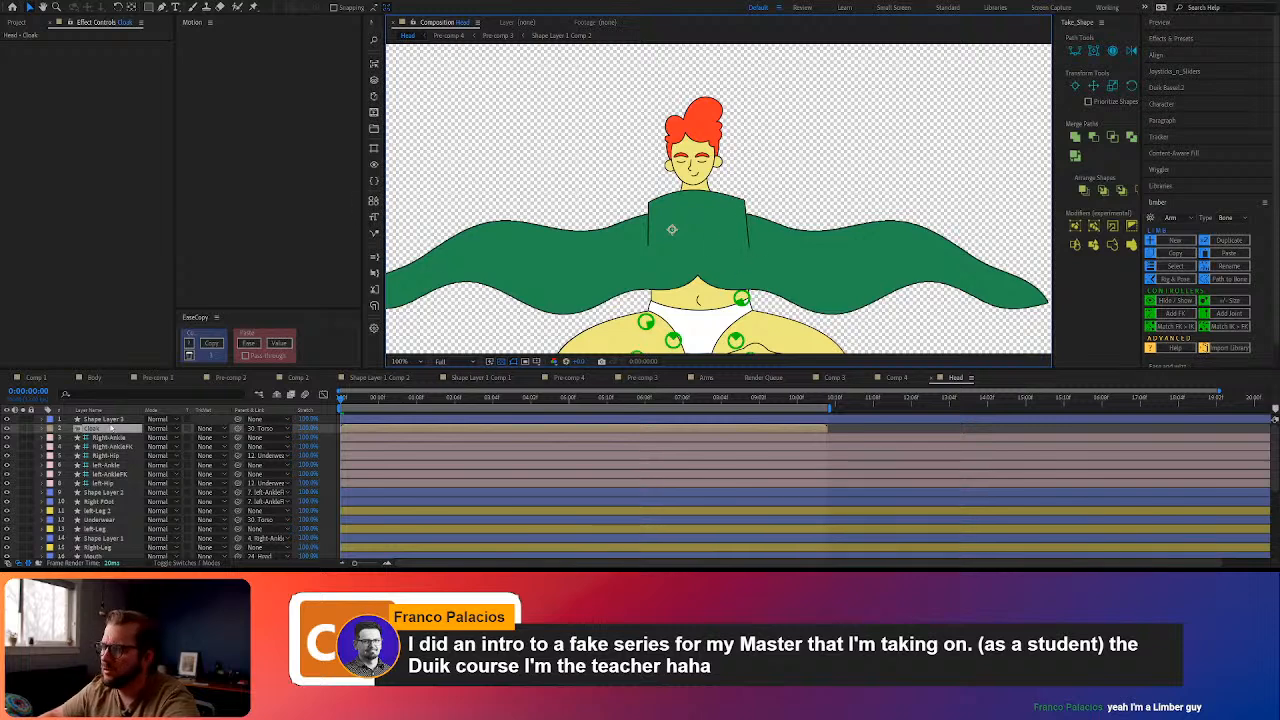
Move Shape Layer 3 and Cloak down the layer stack between Neck and Torso, keeping the shape directly above Cloak
left_click(105, 419)
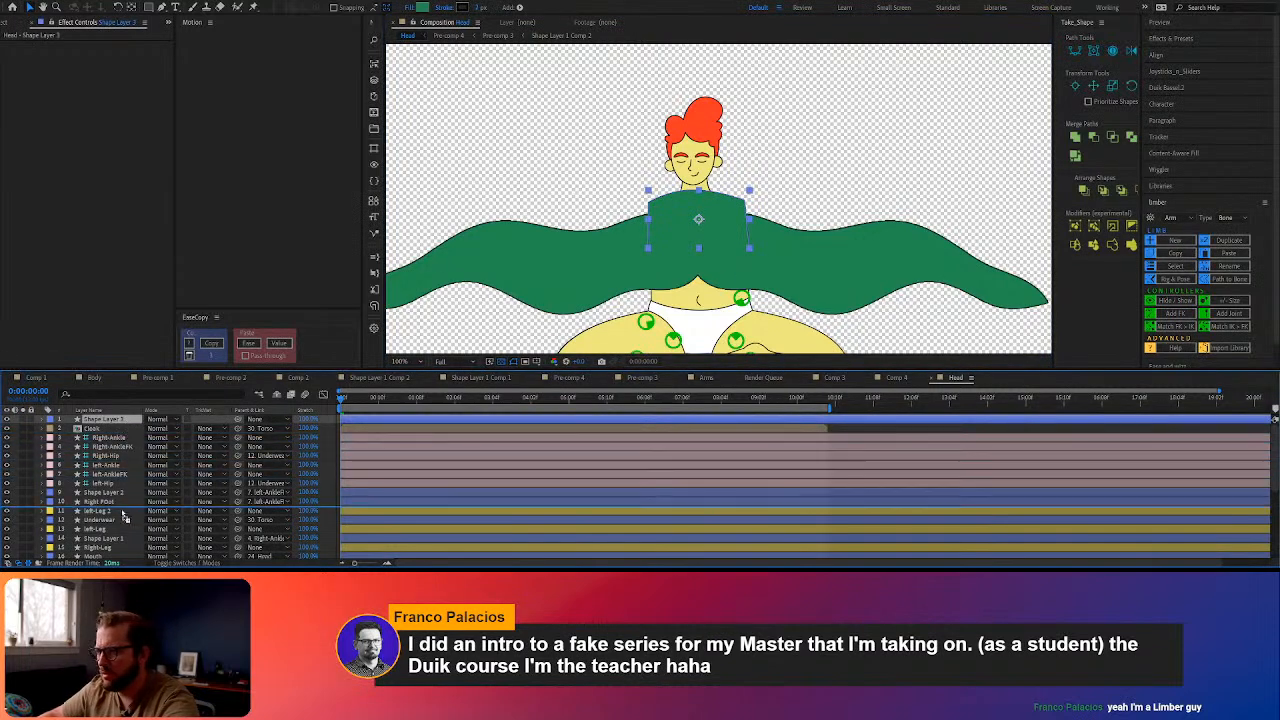
scroll(124, 530, "down", 5)
left_click(124, 544, "shift")
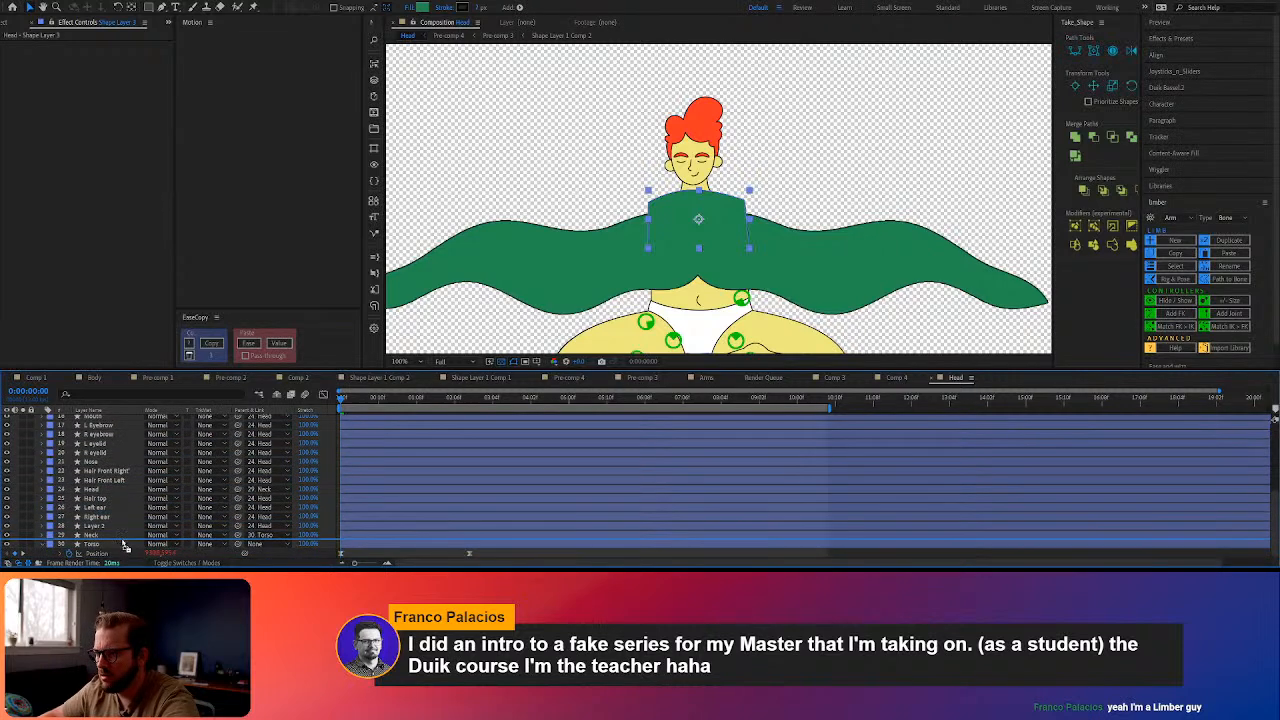
scroll(100, 507, "up", 5)
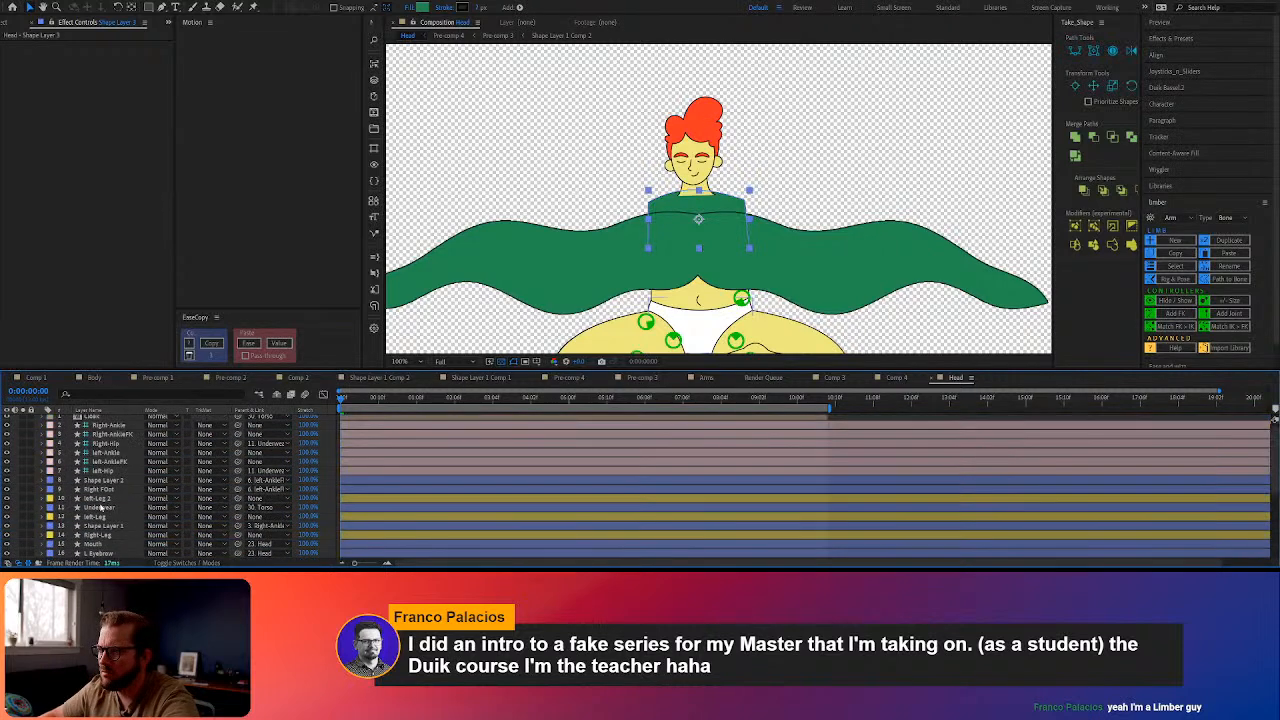
scroll(100, 507, "up", 1)
left_click_drag(102, 420, 108, 546)
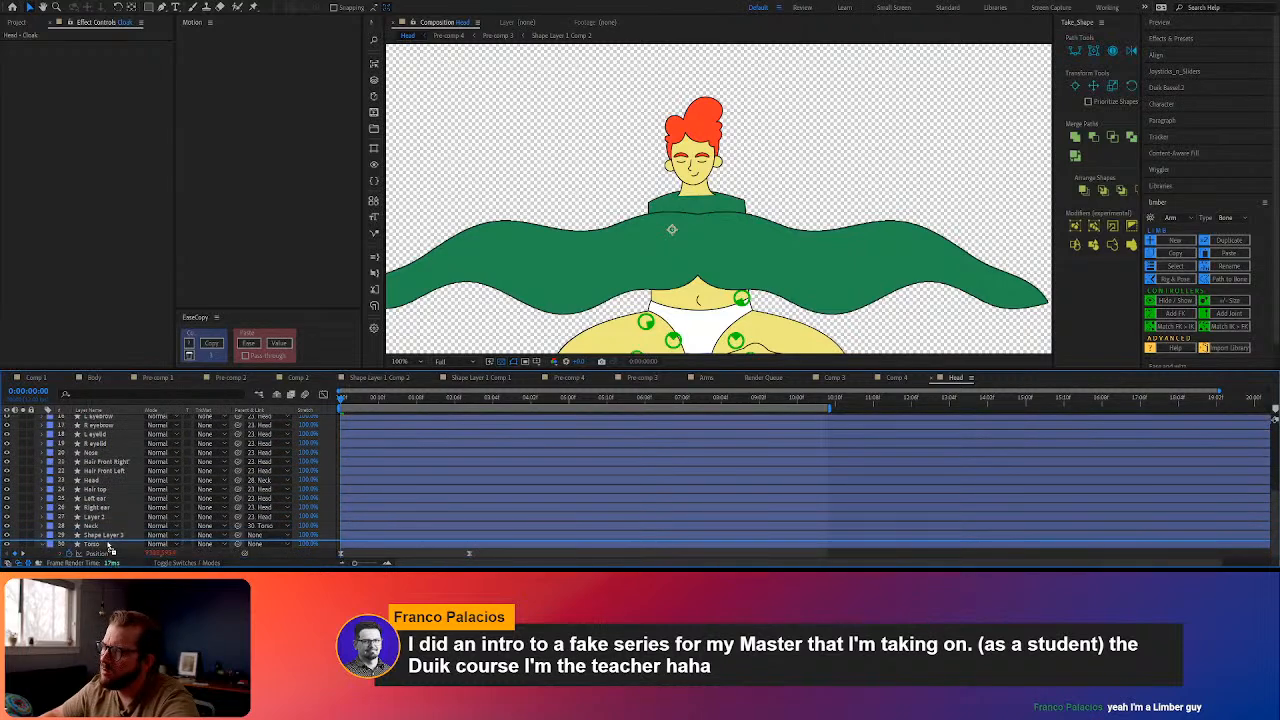
left_click(107, 530)
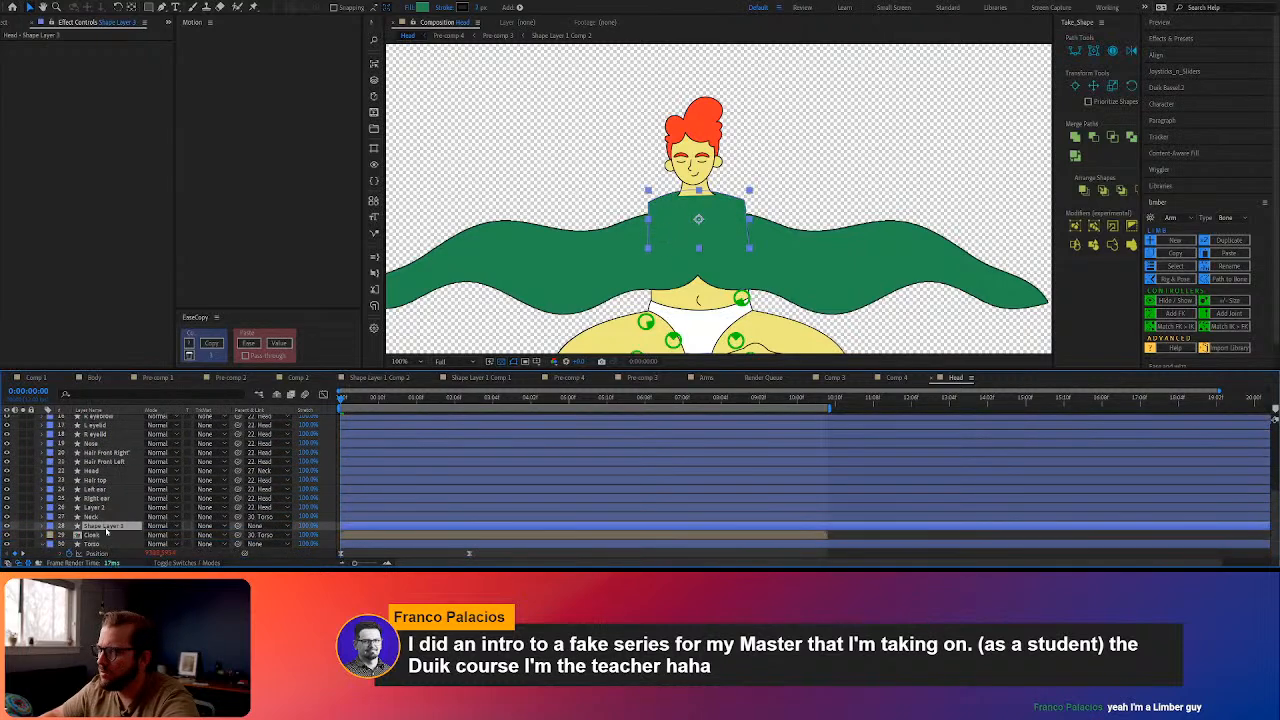
Rename Shape Layer 3 to "Cloak front"
left_click(831, 233)
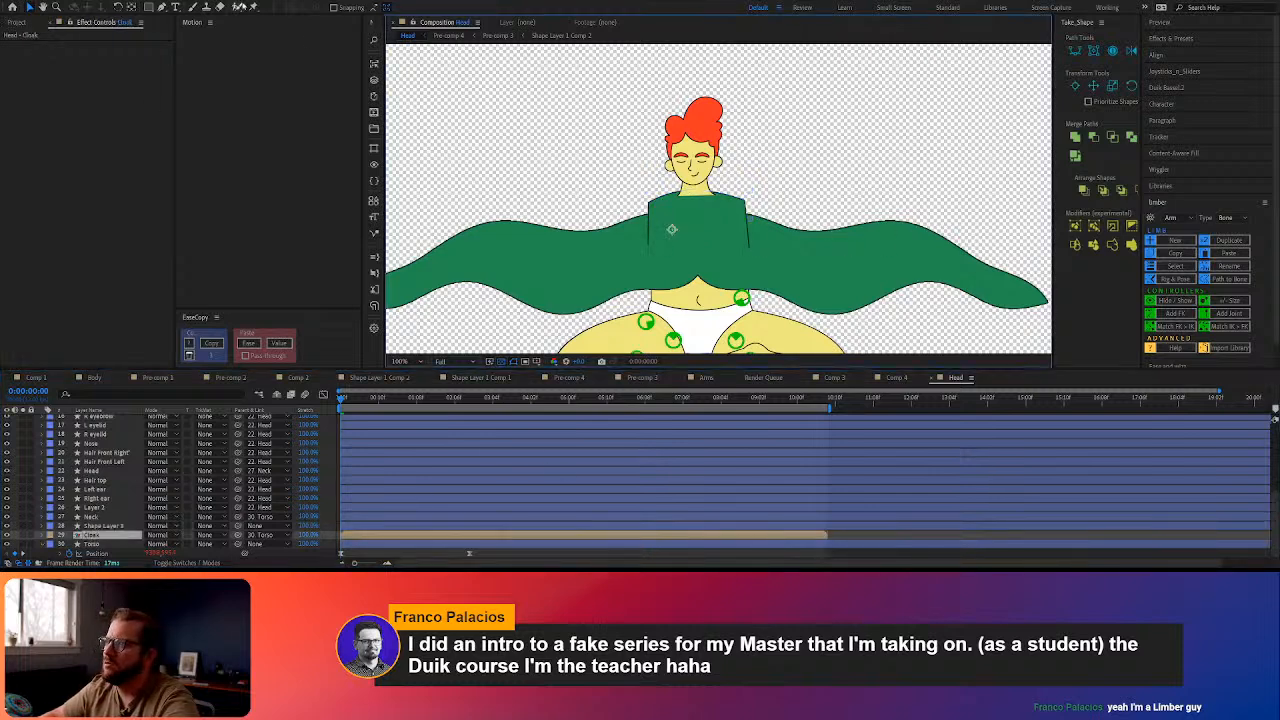
scroll(793, 300, "up", 2)
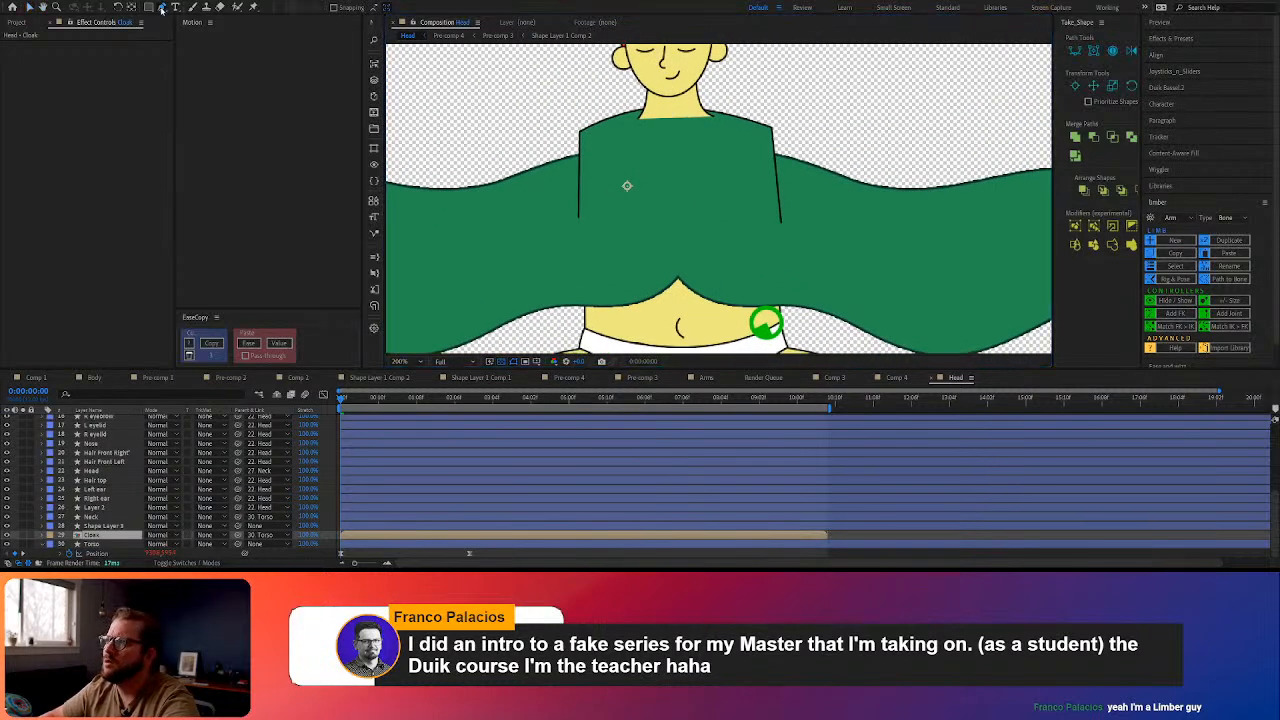
left_click(104, 526)
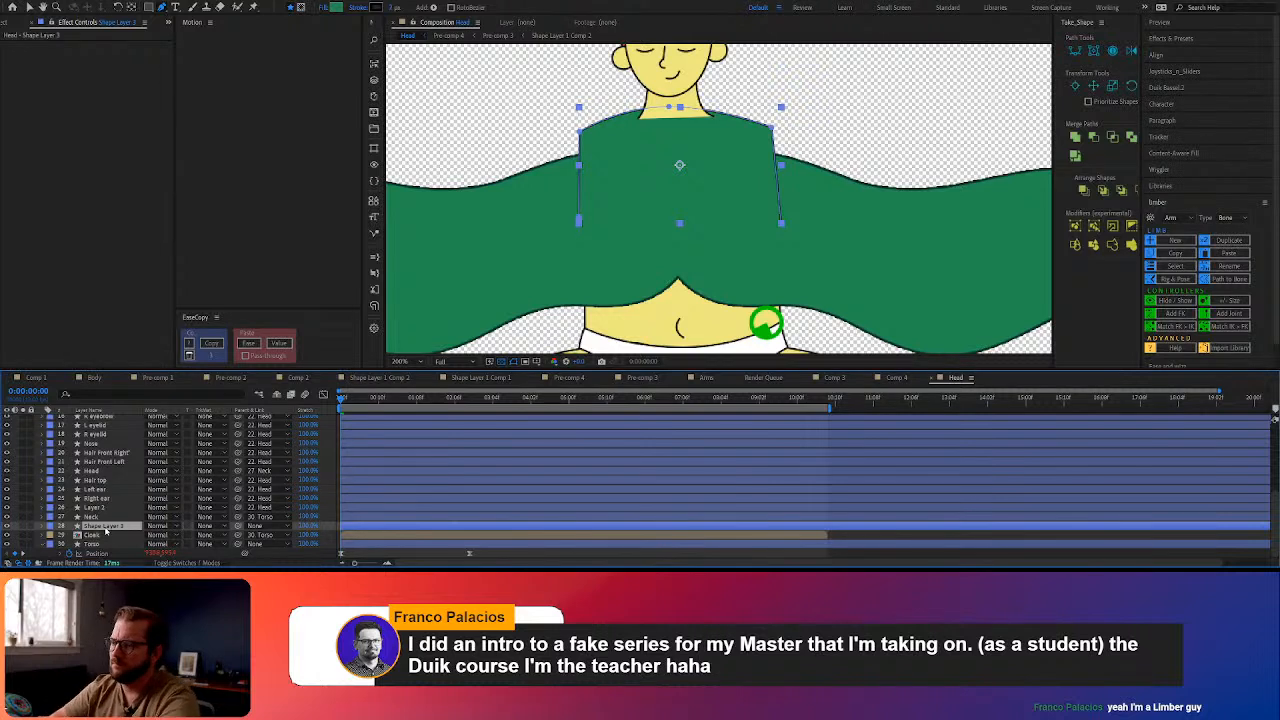
key("Return")
type("Cloak")
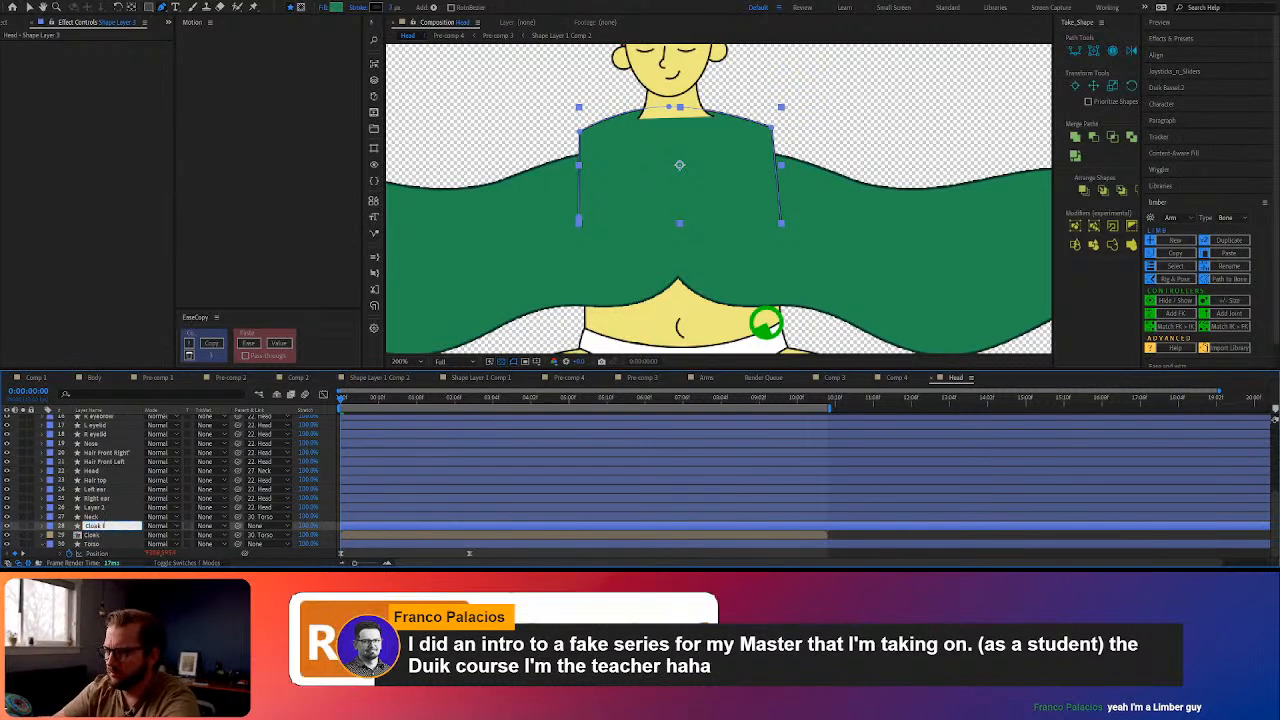
type(" front")
key("Return")
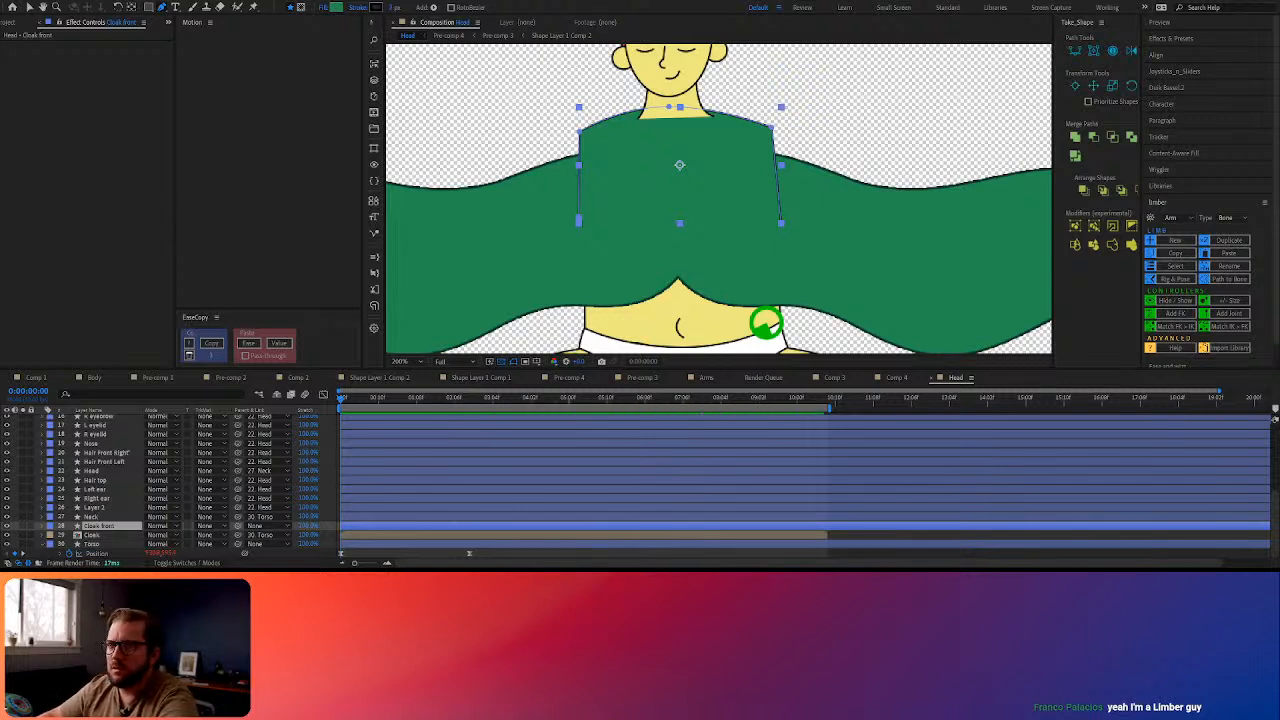
With the Pen tool, draw a closed V-neck opening on Cloak front, from the base of the neck down to a point on the chest
key("ctrl+z")
key("ctrl+z")
left_click_drag(690, 152, 736, 210)
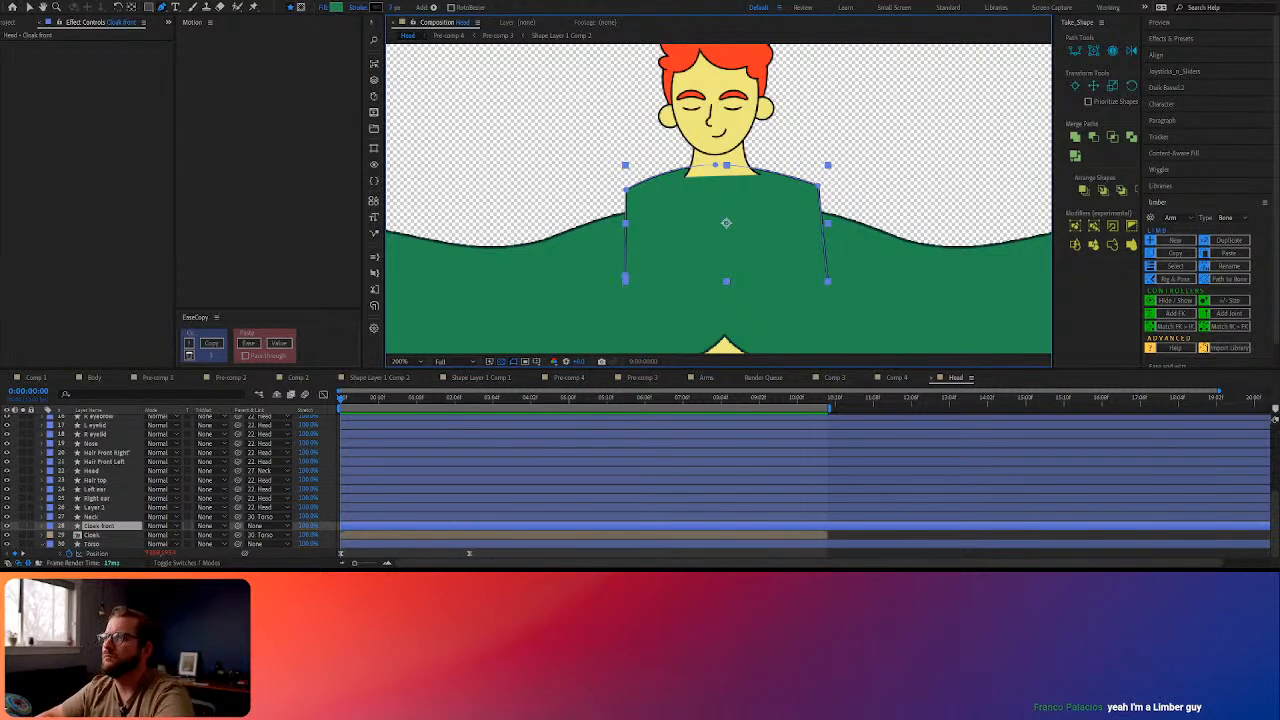
left_click(727, 236)
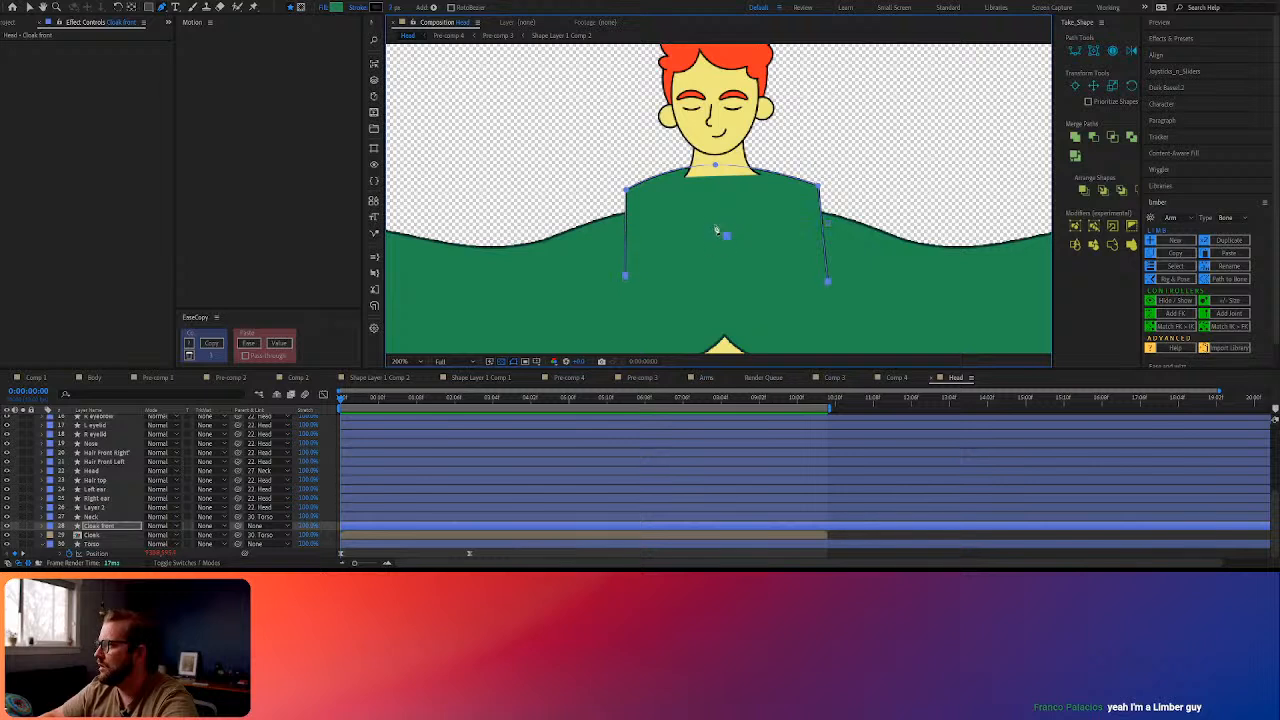
left_click_drag(702, 198, 684, 178)
left_click(724, 168)
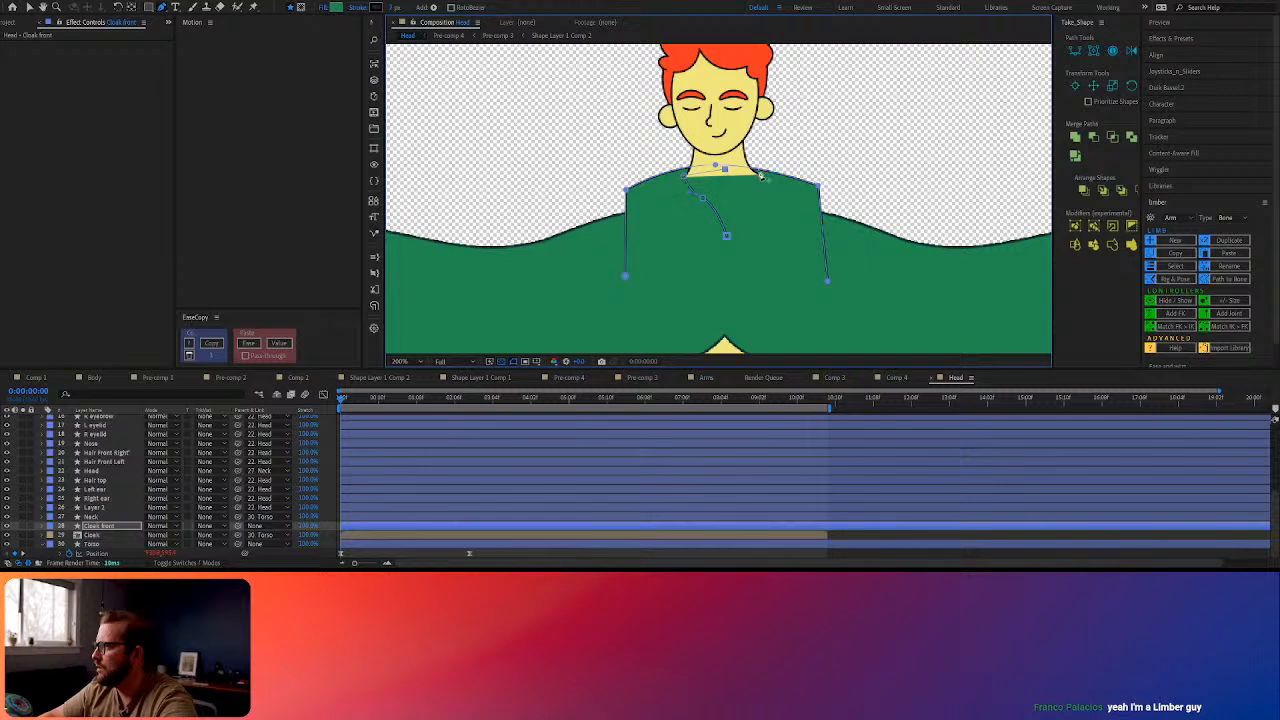
left_click(761, 175)
left_click(742, 212)
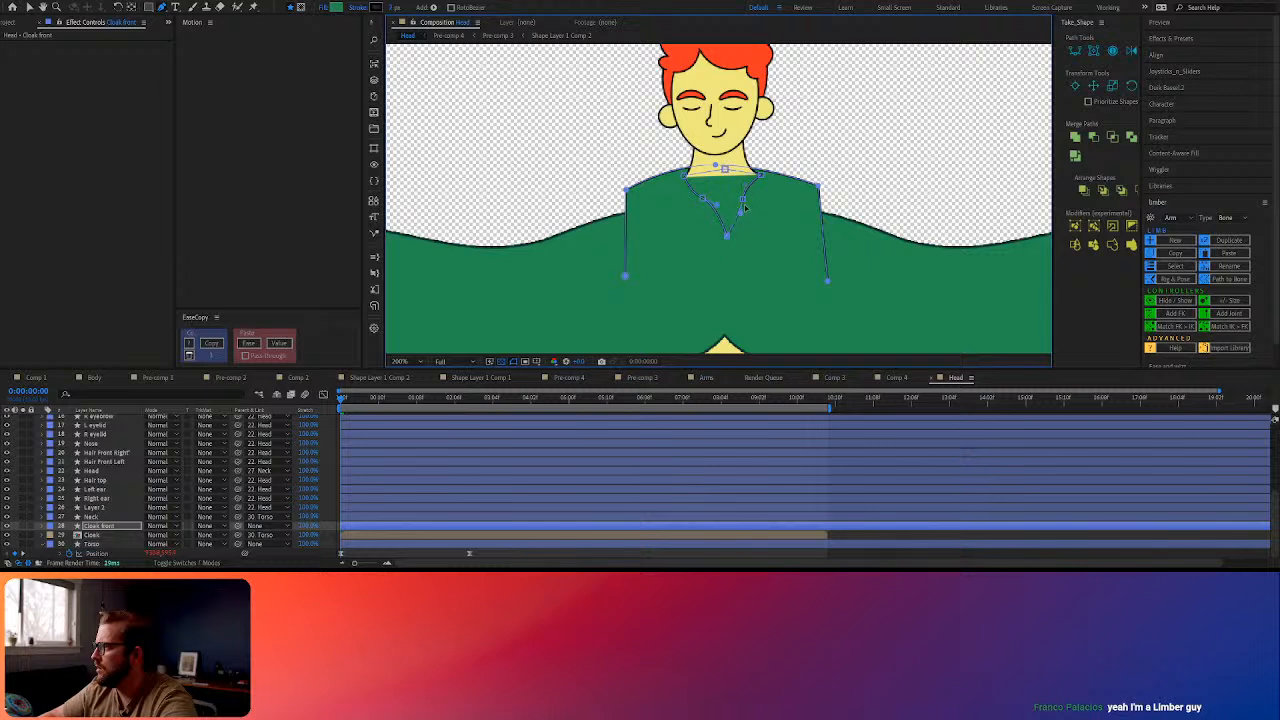
mouse_move(742, 199)
left_mouse_down()
mouse_move(731, 212)
mouse_move(741, 199)
left_mouse_up()
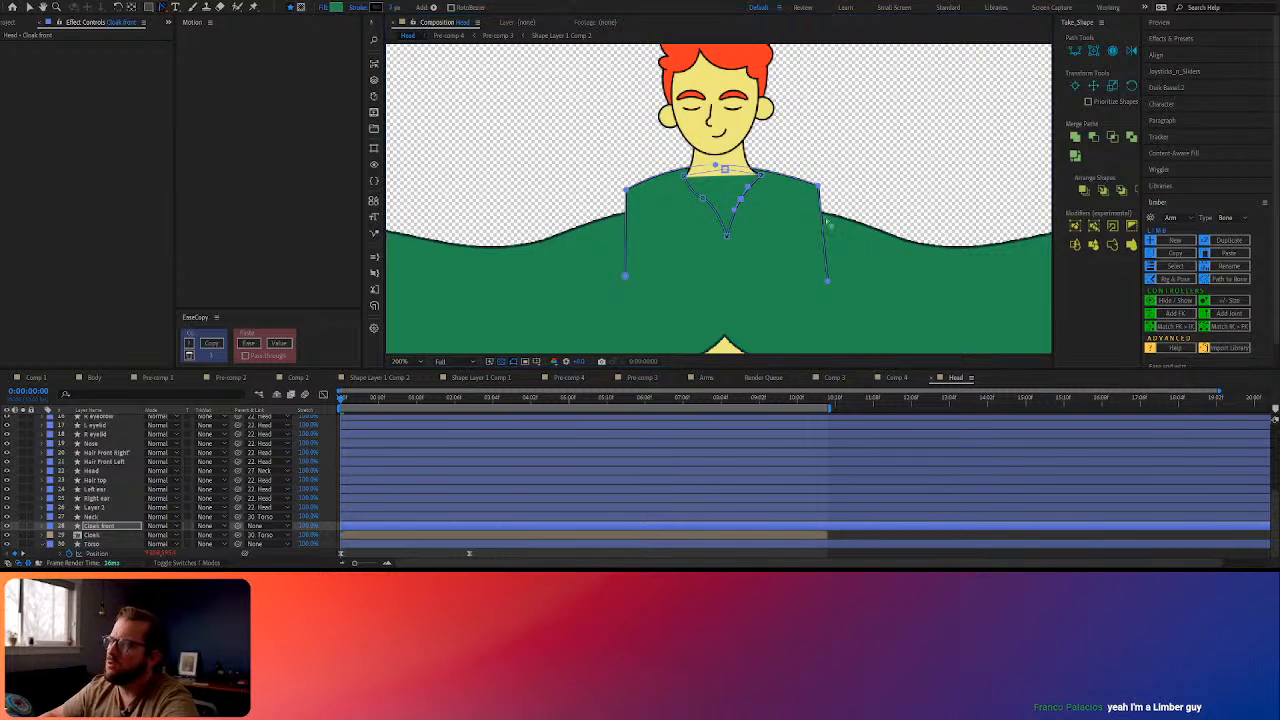
Refine the V-neck path by adjusting its upper corners at the neck and the curve points along both sides
scroll(752, 190, "up", 2)
left_click_drag(772, 160, 766, 147)
mouse_move(615, 162)
left_mouse_down()
mouse_move(625, 168)
mouse_move(595, 170)
mouse_move(617, 156)
left_mouse_up()
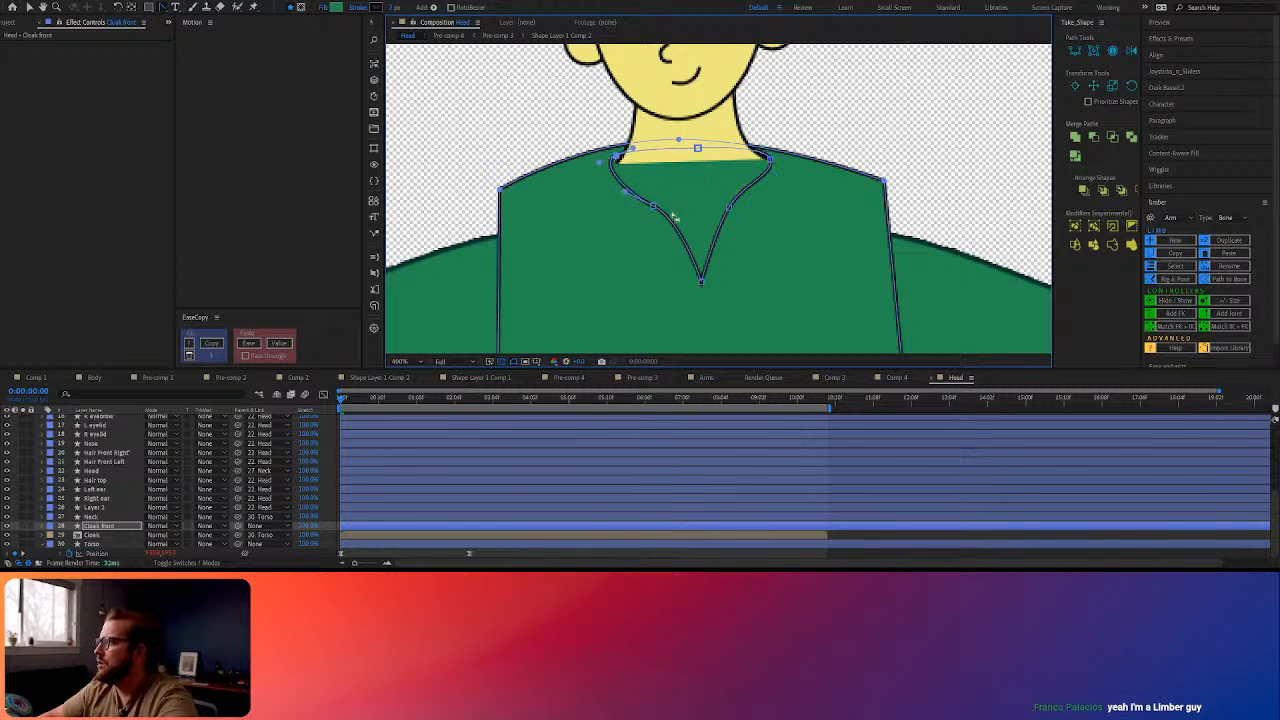
left_click_drag(653, 206, 643, 208)
left_click_drag(729, 208, 738, 218)
left_click_drag(771, 161, 776, 160)
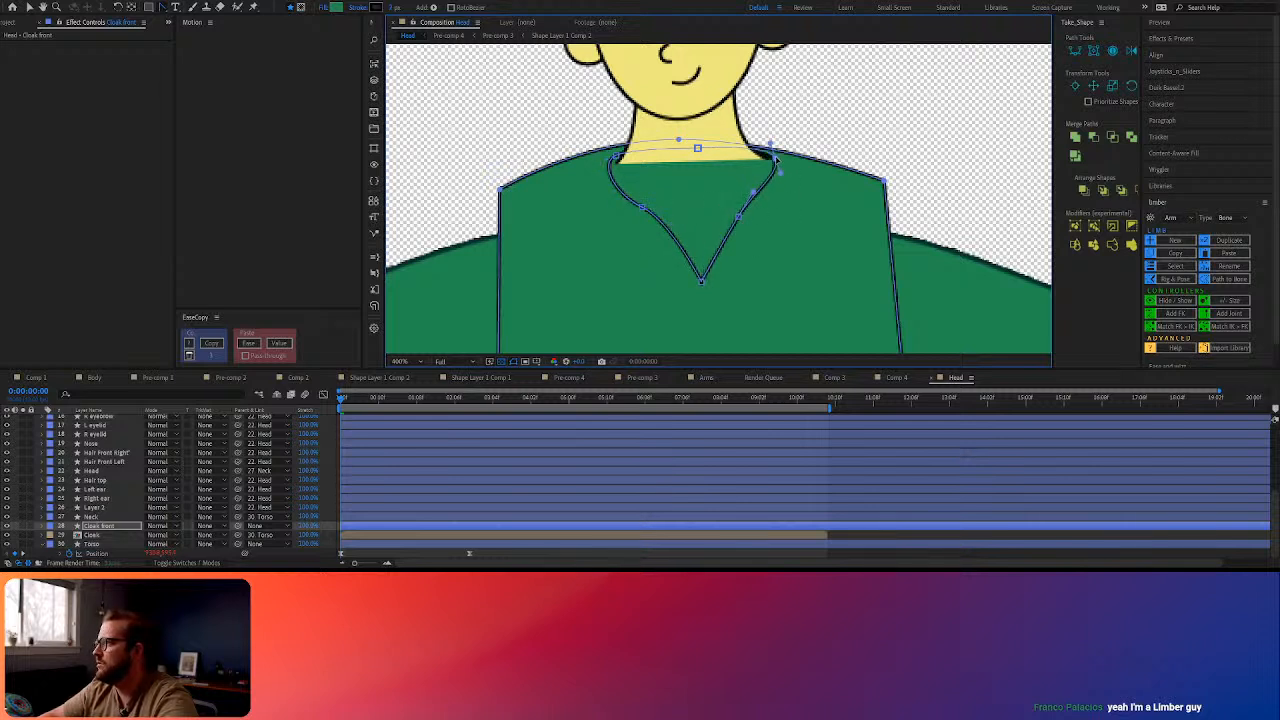
Align the V-neck's top edge with the collar curve, widen its left side and lower its tip slightly
left_click(680, 139)
left_click(617, 148)
left_click_drag(620, 148, 623, 146)
left_click_drag(642, 207, 630, 205)
left_click_drag(697, 280, 693, 287)
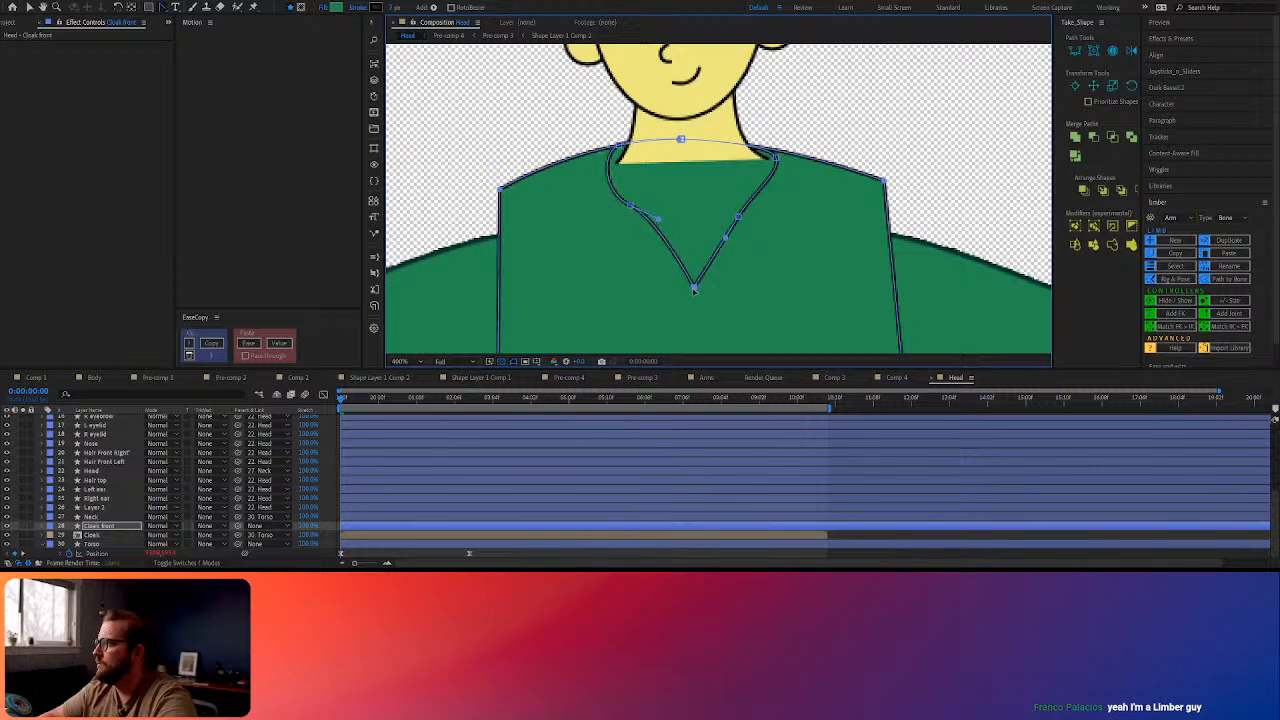
Fill the V-neck opening with the skin yellow EEE880, then deselect the Cloak front layer
left_click(337, 7)
left_click(1127, 212)
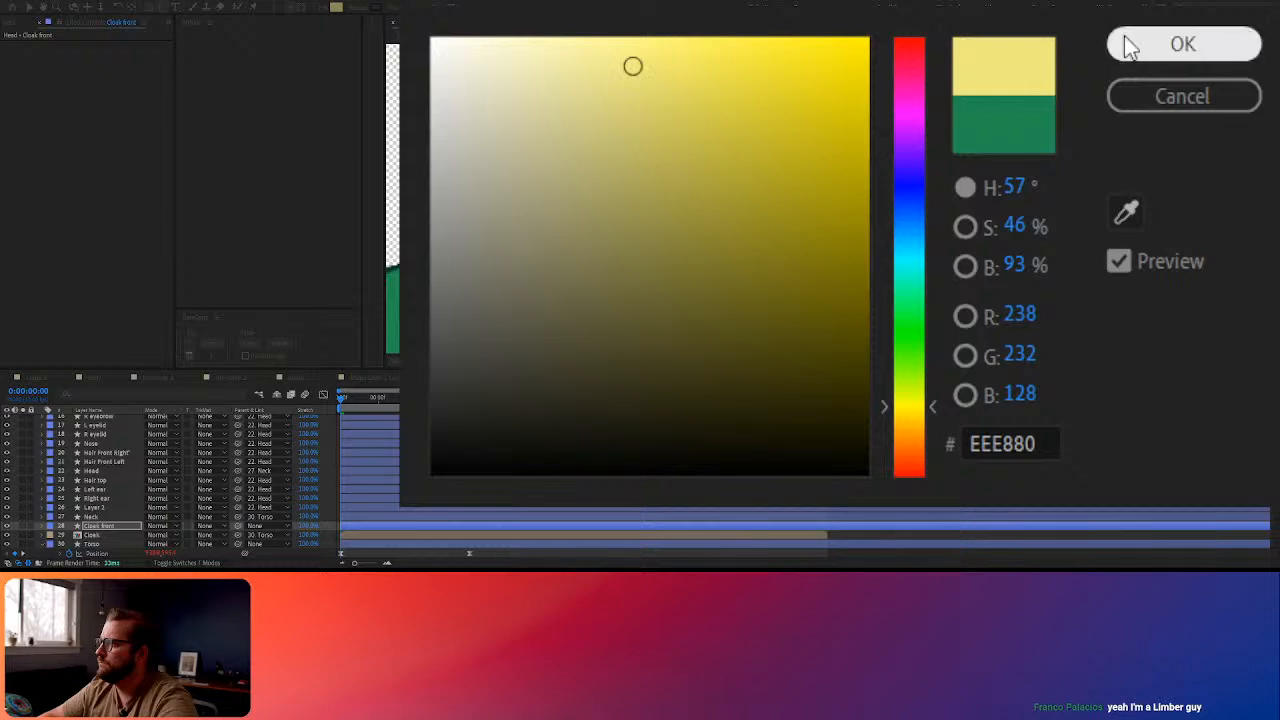
left_click(1115, 44)
left_click(975, 268)
scroll(990, 228, "down", 2)
left_click_drag(950, 260, 679, 231)
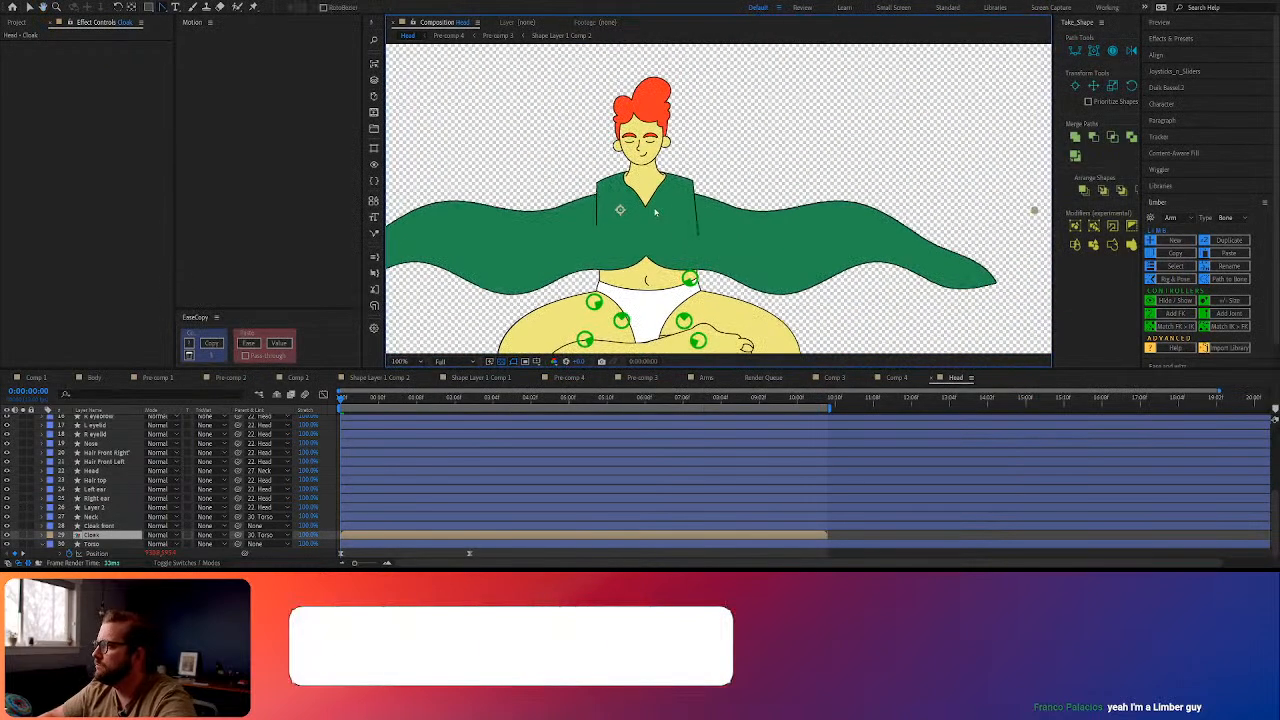
Fine-tune the side curve points of Cloak front's V-neck path and leave all layers deselected
key("v")
scroll(648, 216, "up", 1)
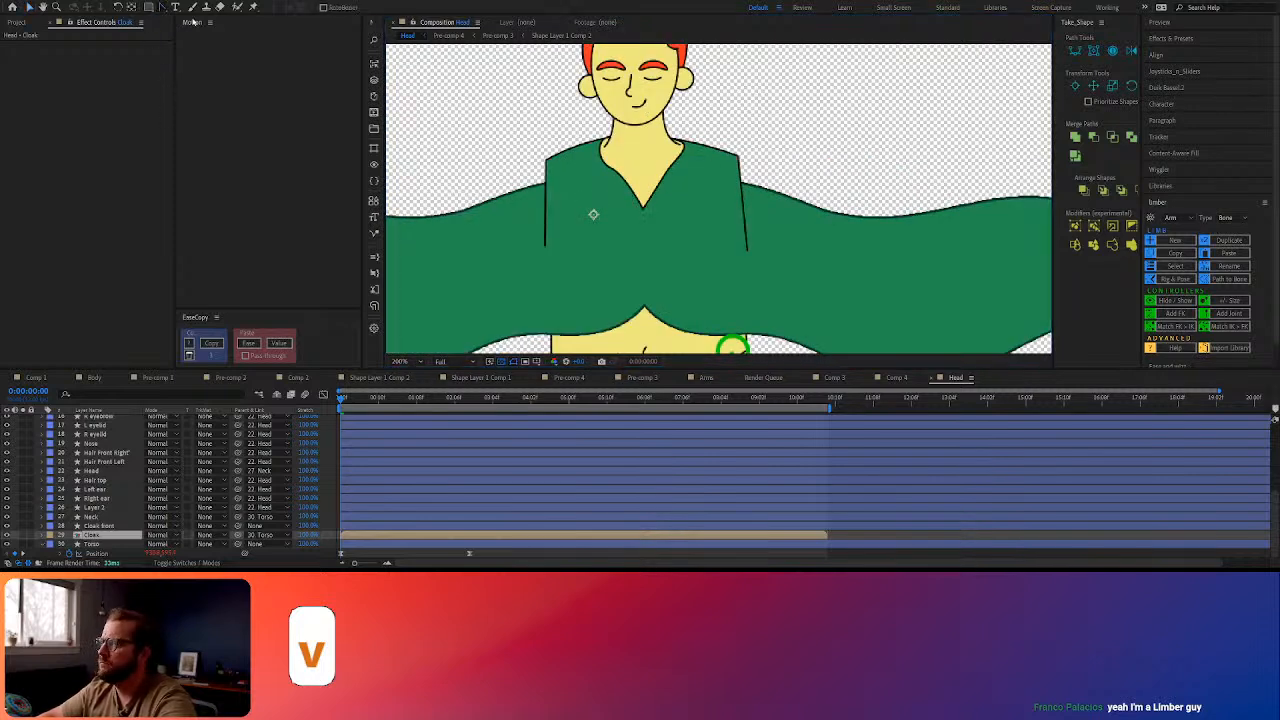
left_click(728, 160)
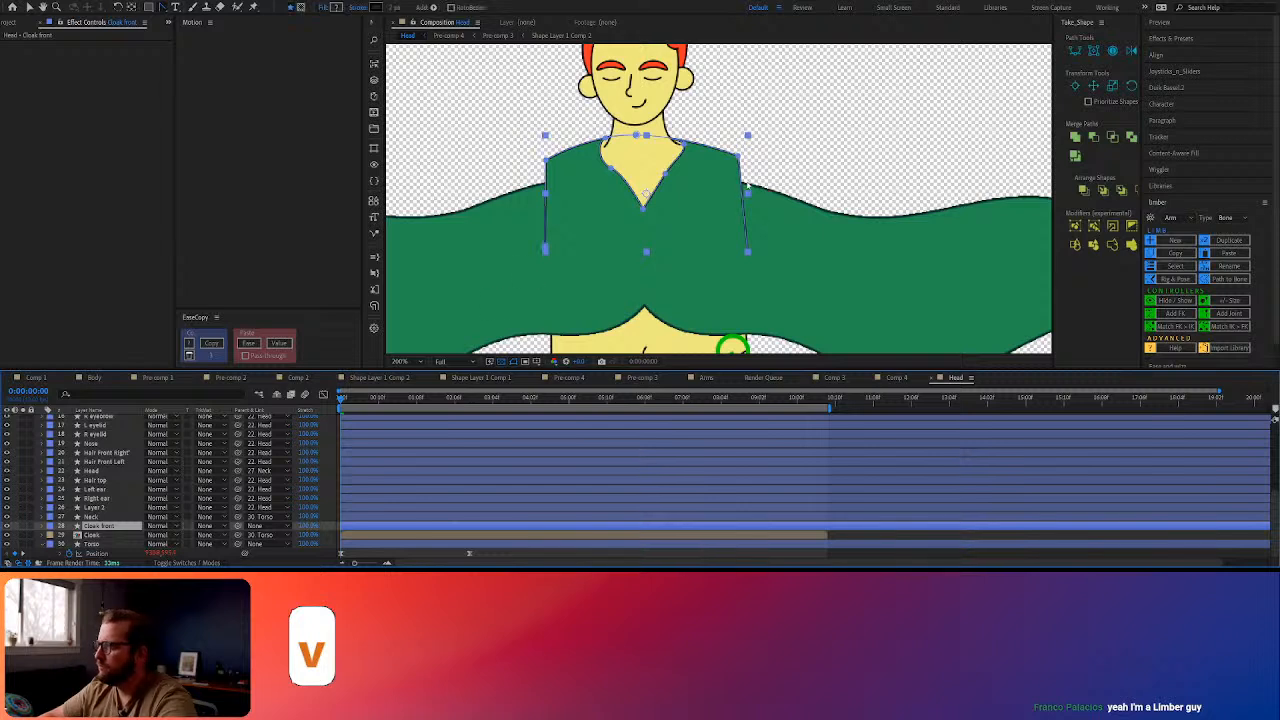
left_click(682, 145)
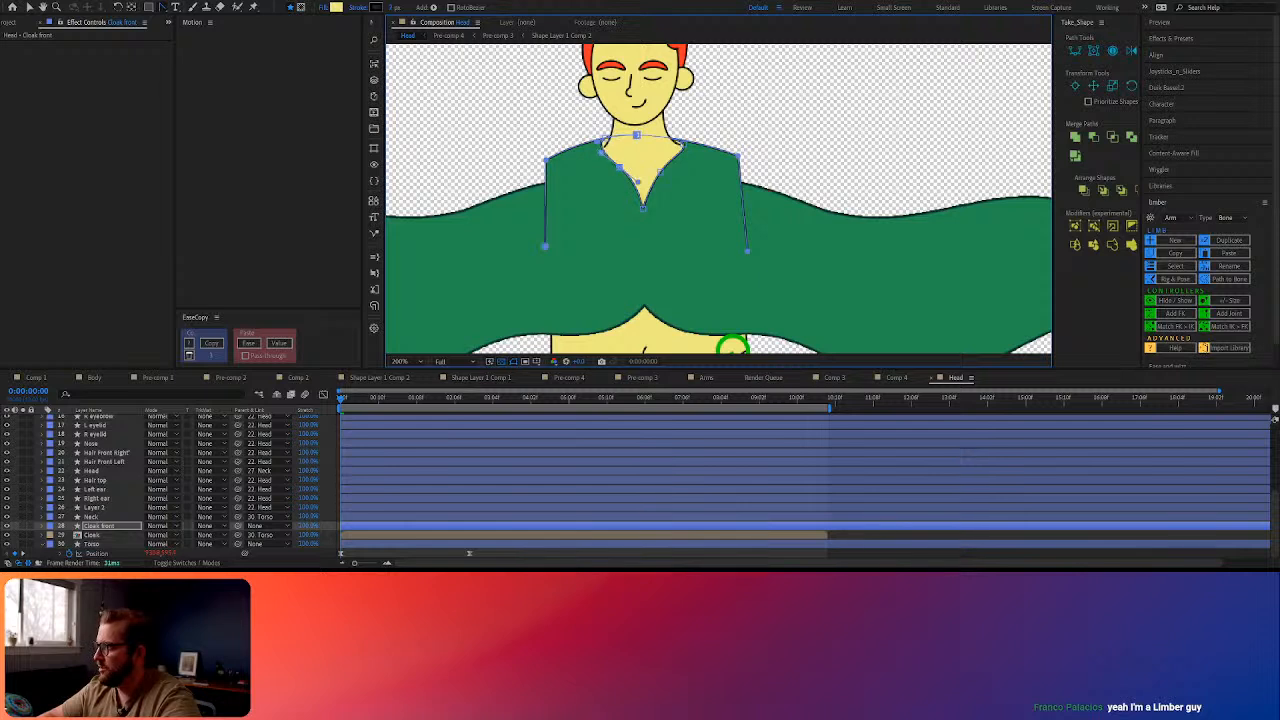
key("v")
left_click(741, 500)
left_click(925, 536)
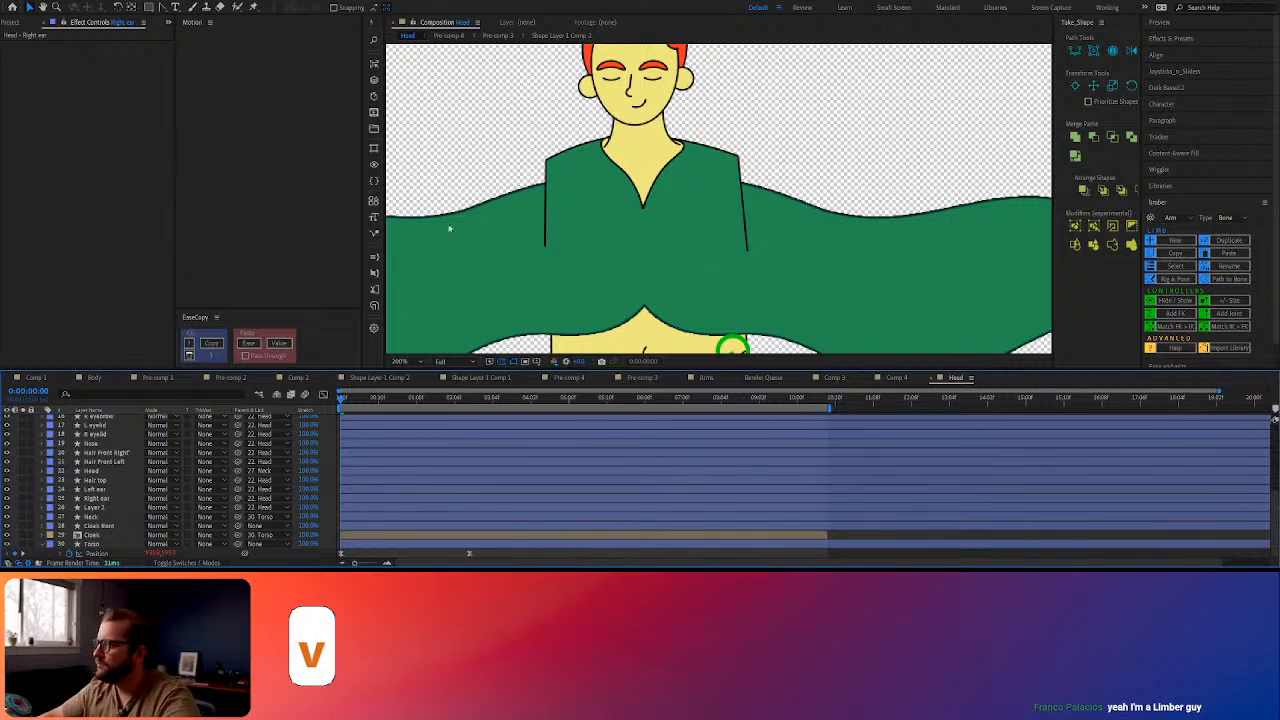
Try to draw a straight pen line from the V-neck's tip down to the cloak's belly notch on a separate shape layer
left_click(162, 7)
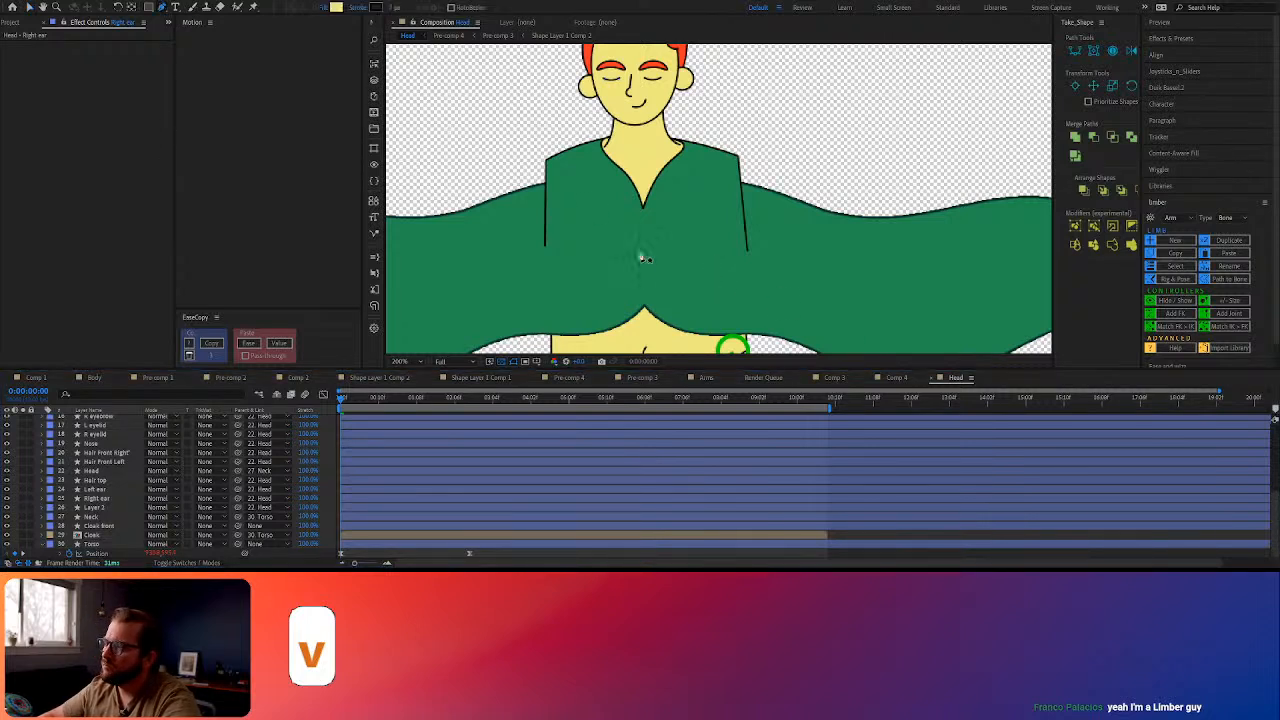
left_click(642, 209)
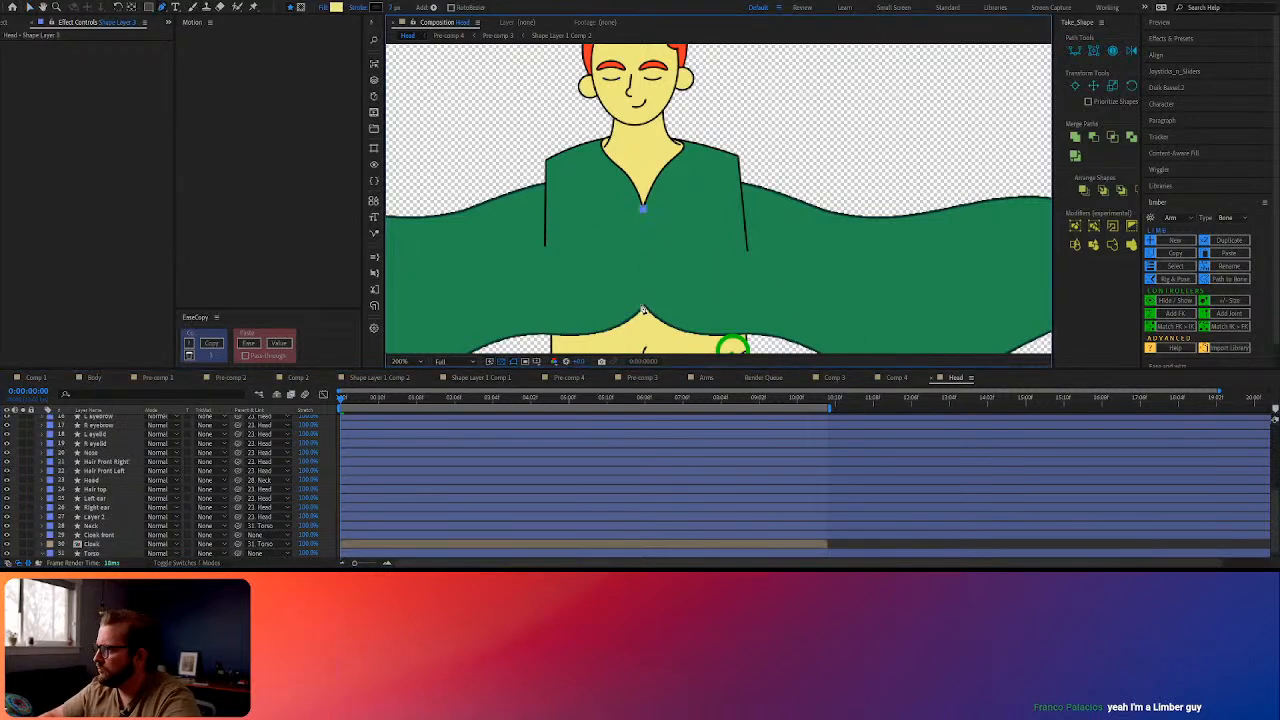
left_click(644, 307)
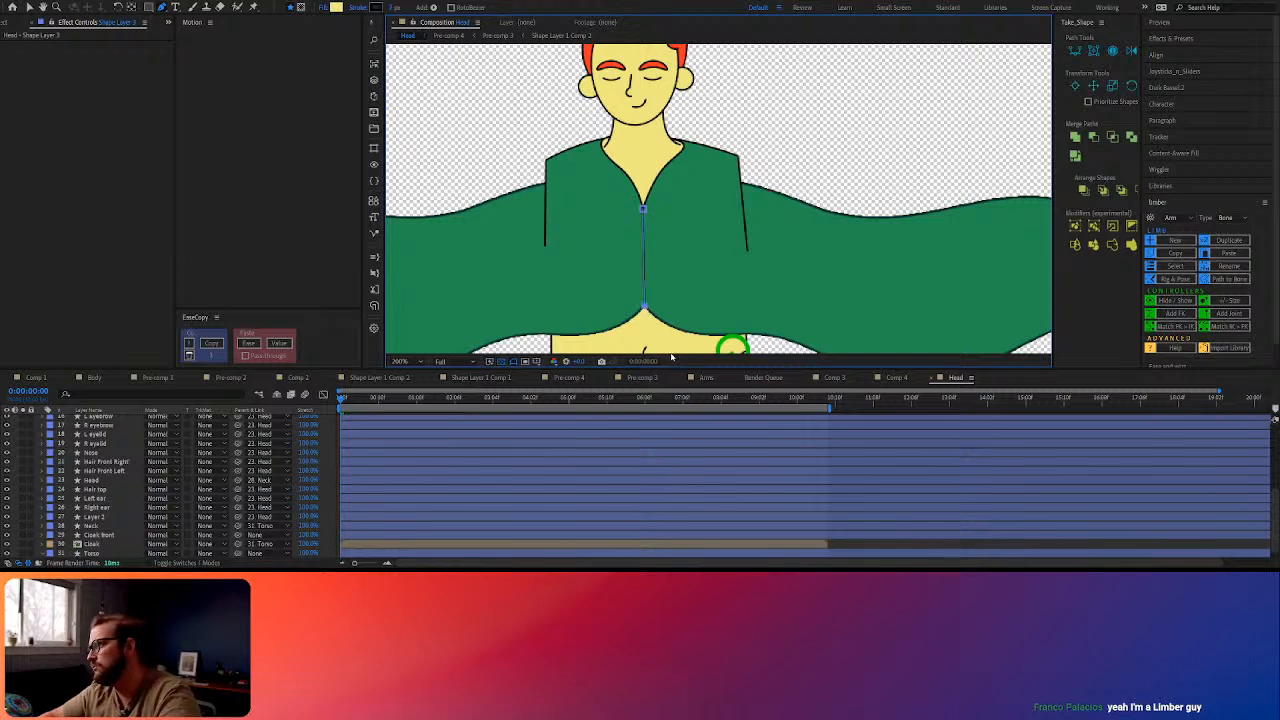
key("v")
key("ctrl+z")
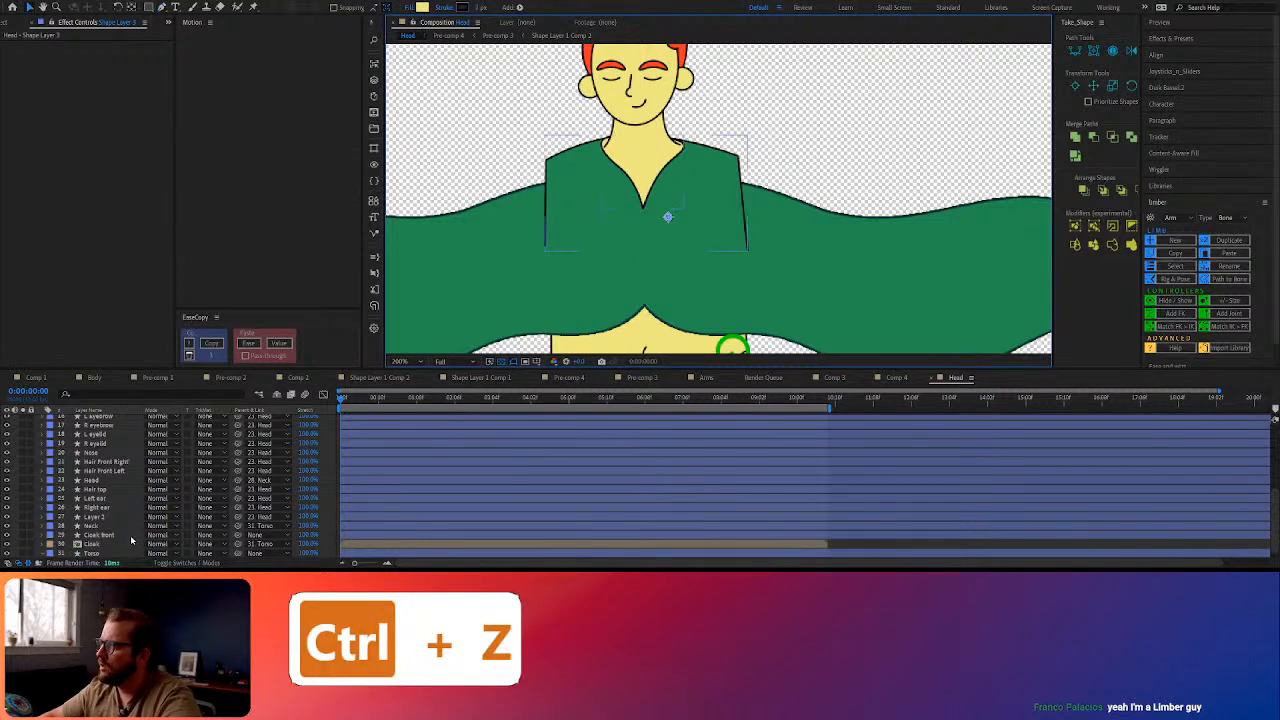
Draw a straight seam path inside the Cloak front layer from the V-neck's tip down to the cloak's belly notch
left_click(112, 537)
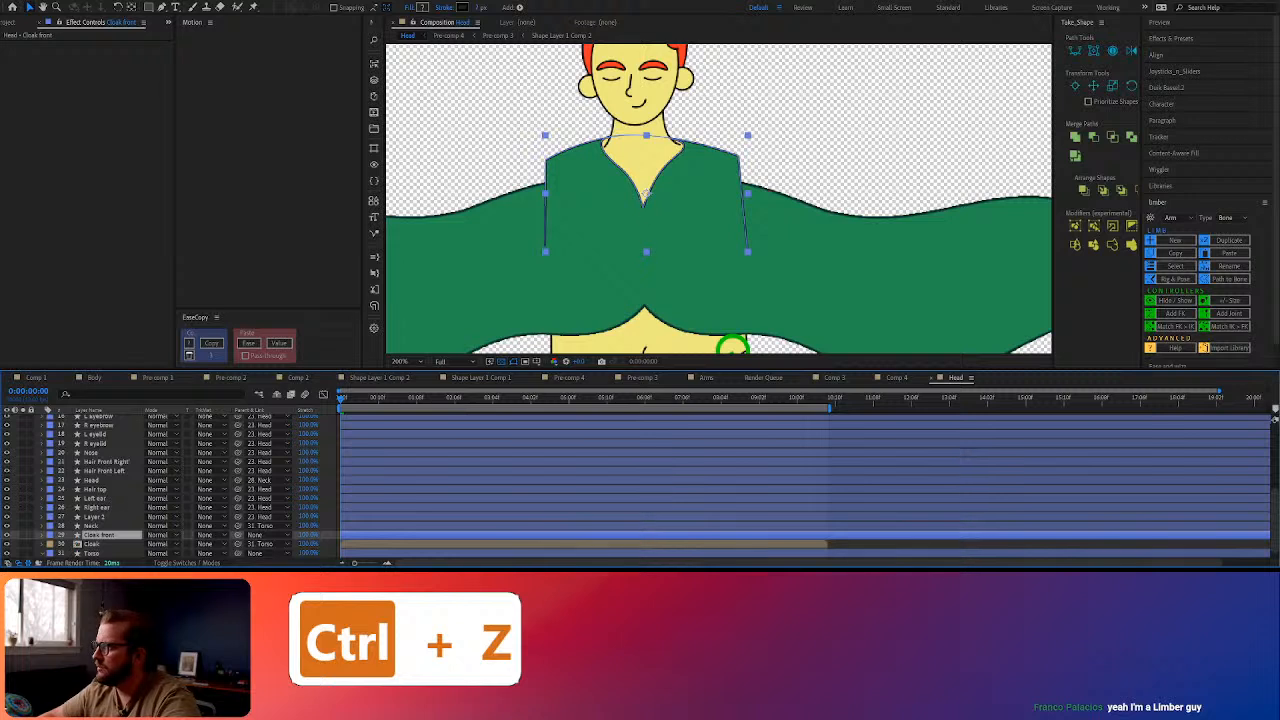
left_click(163, 7)
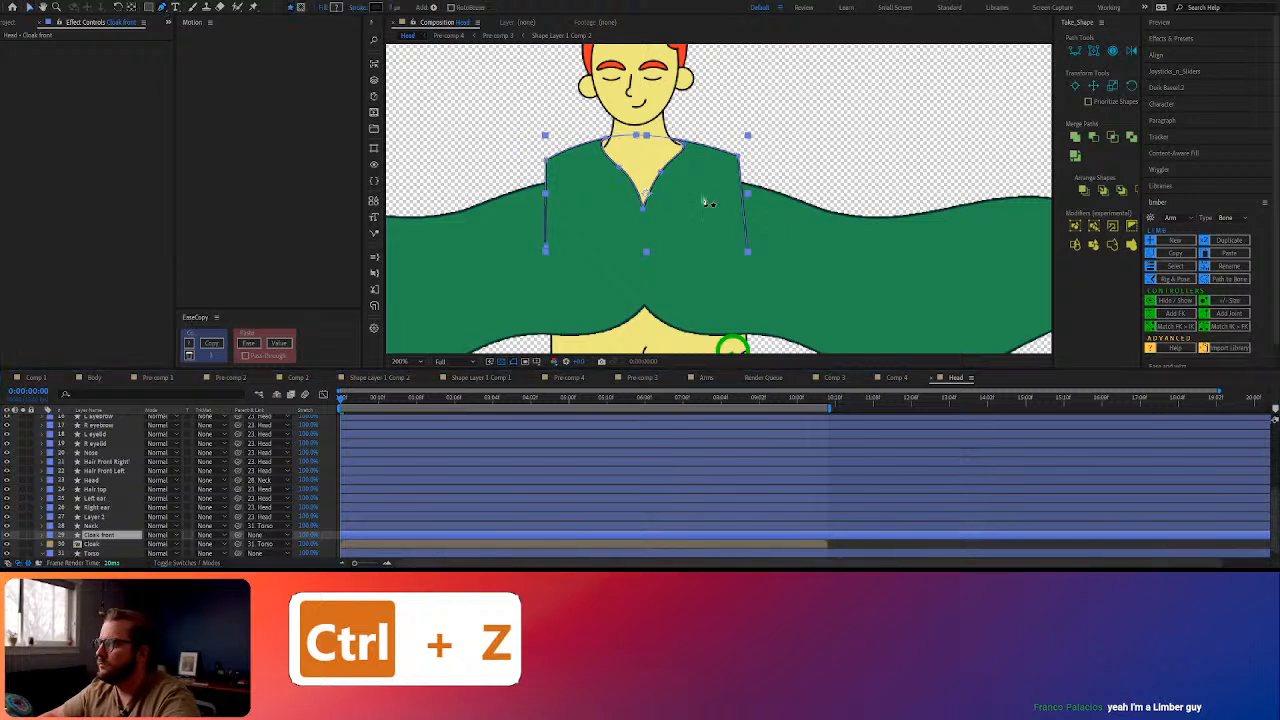
left_click(645, 303)
left_click(645, 215)
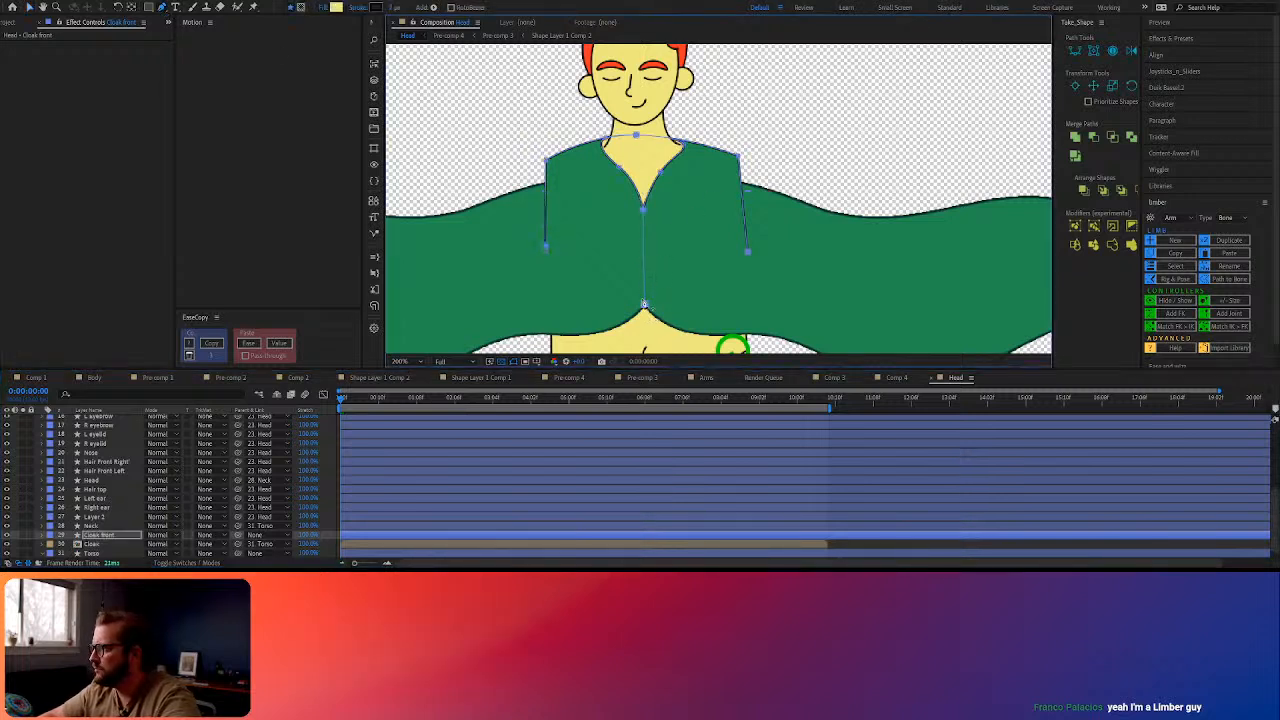
key("v")
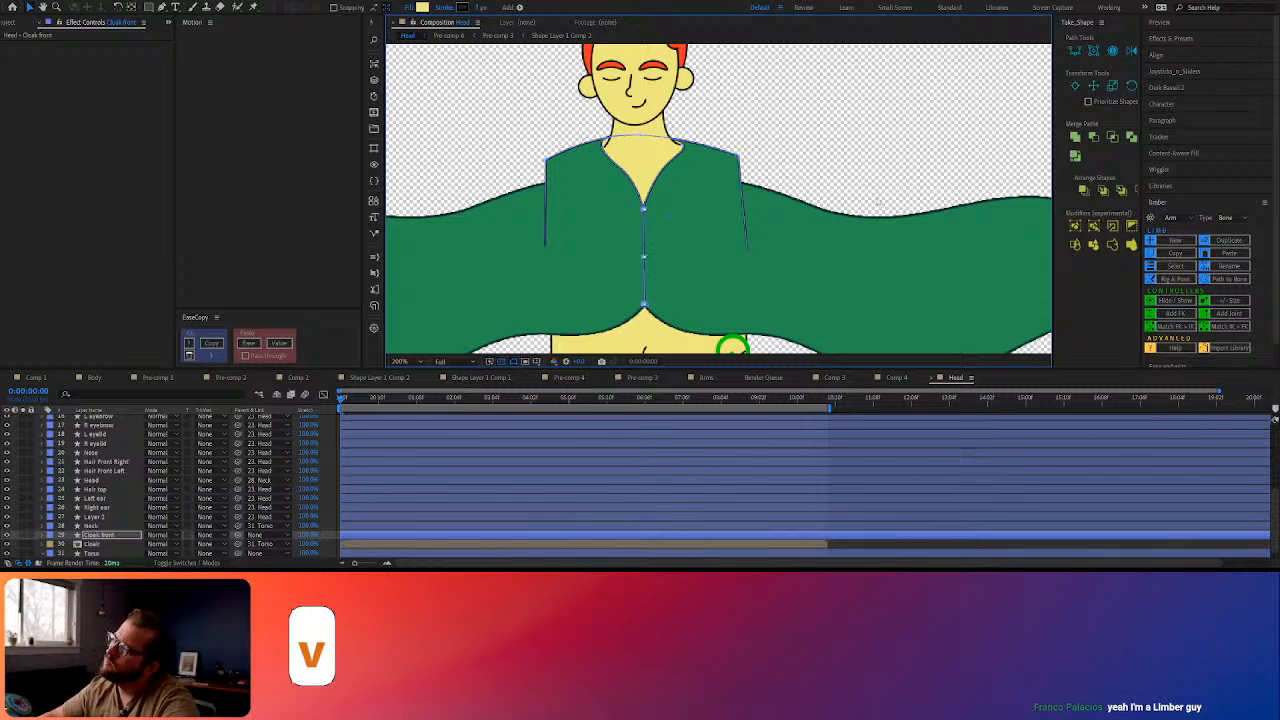
left_click(878, 203)
scroll(885, 208, "down", 4)
scroll(929, 242, "up", 2)
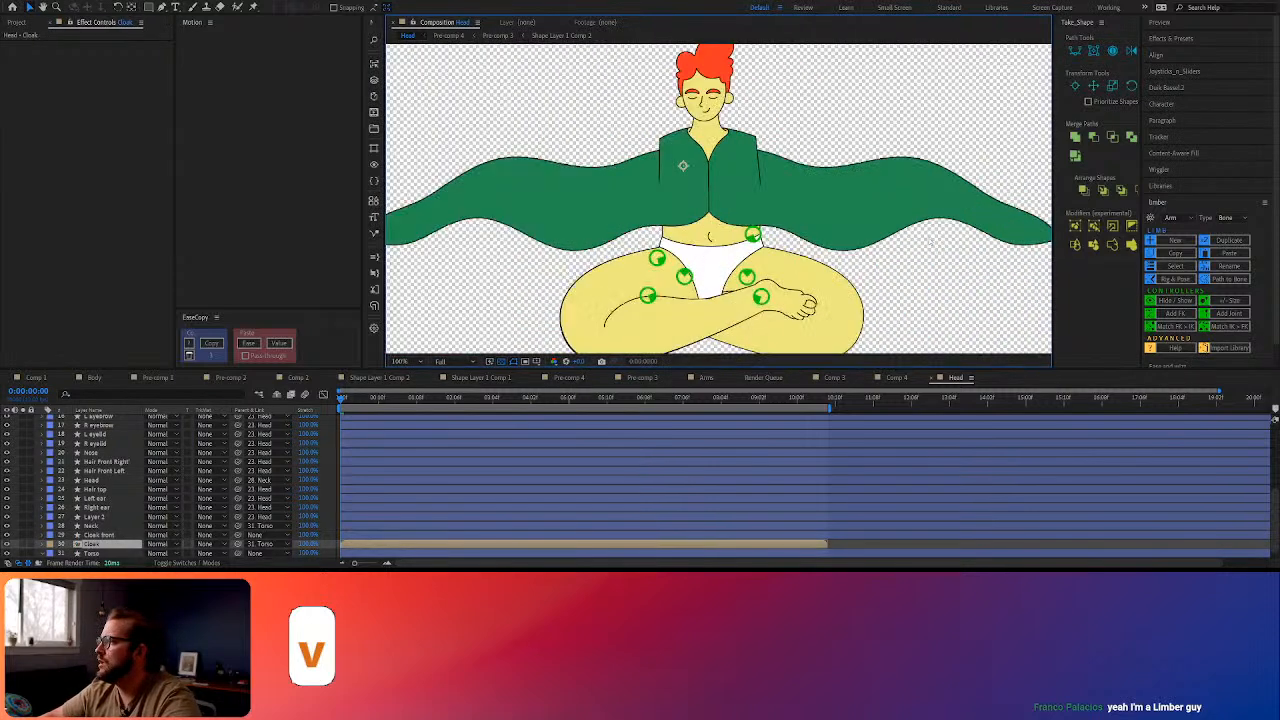
Parent the Cloak front layer to the Torso layer
left_click(100, 534)
left_click_drag(240, 534, 120, 545)
left_click(954, 285)
scroll(849, 216, "down", 1)
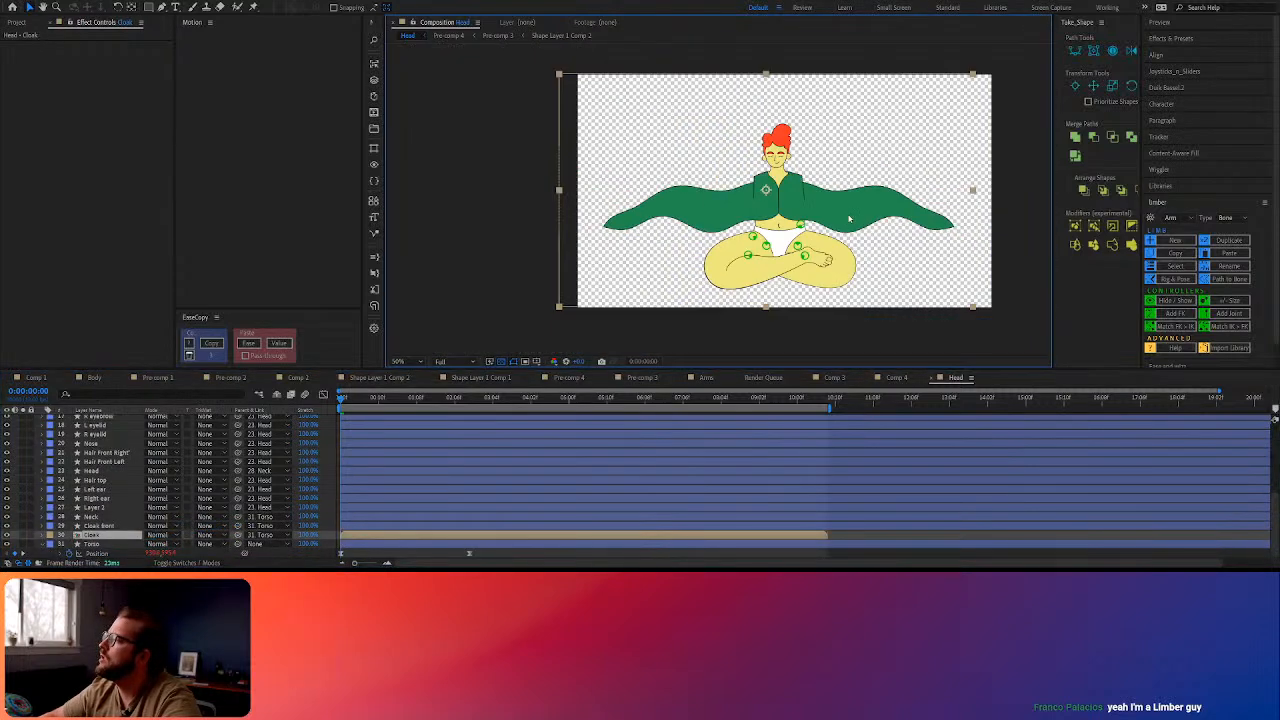
Play the animation to check how Cloak front follows the floating body
left_click_drag(859, 266, 674, 287)
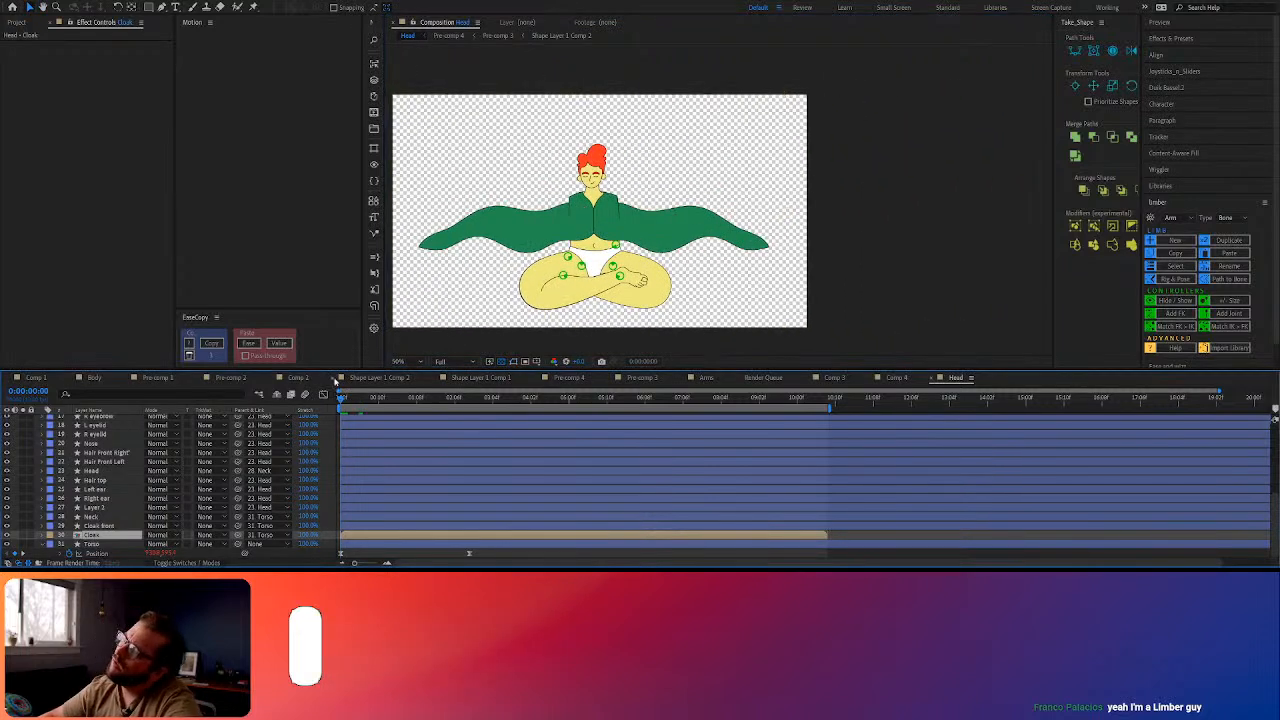
key("space")
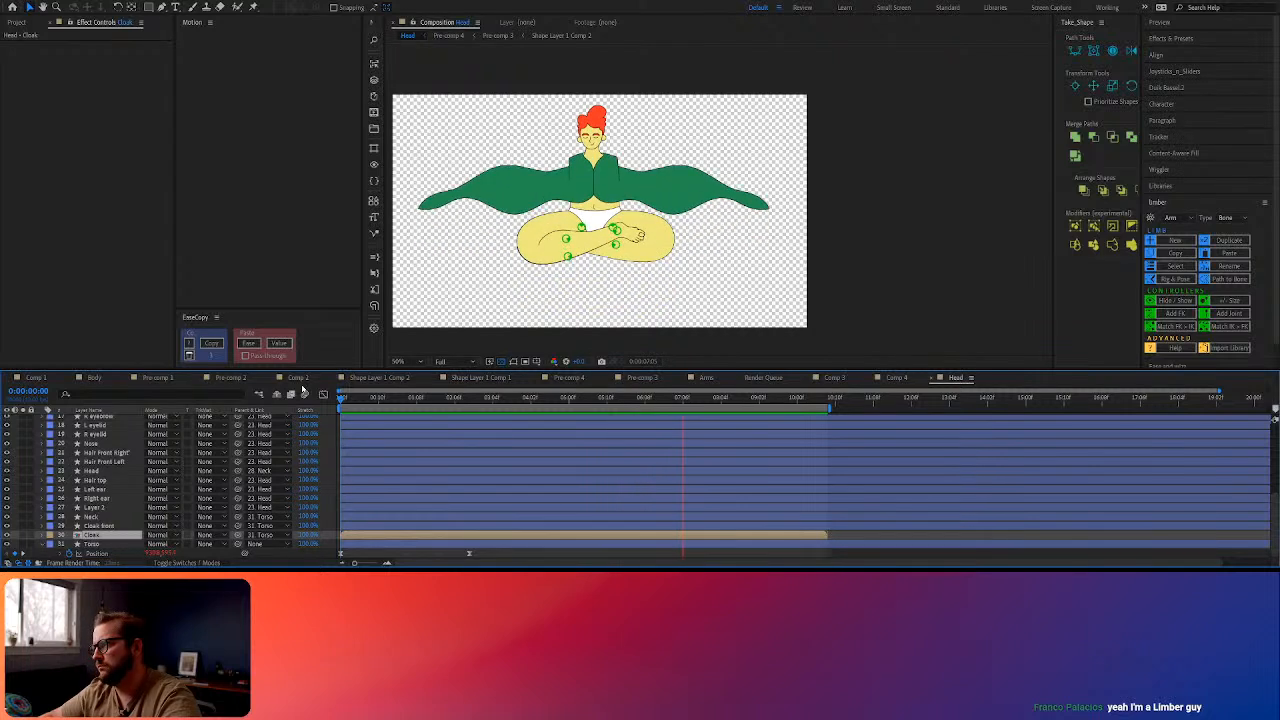
key("space")
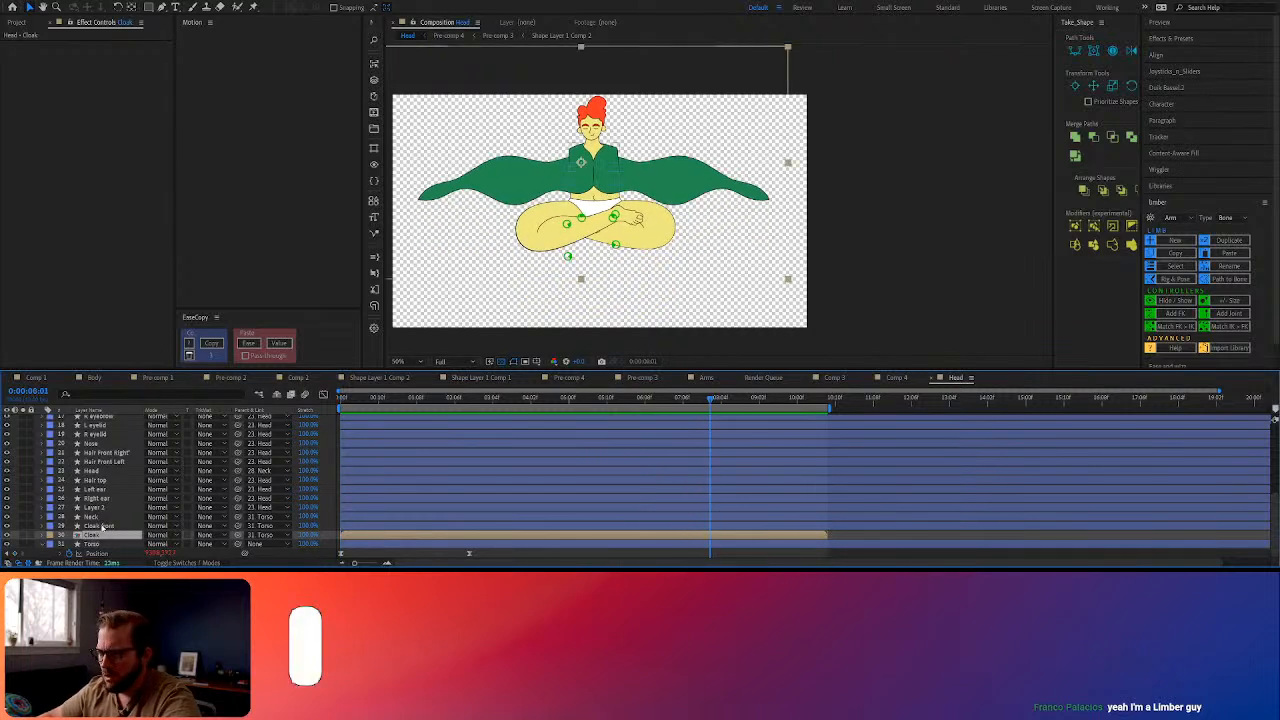
left_click(100, 526)
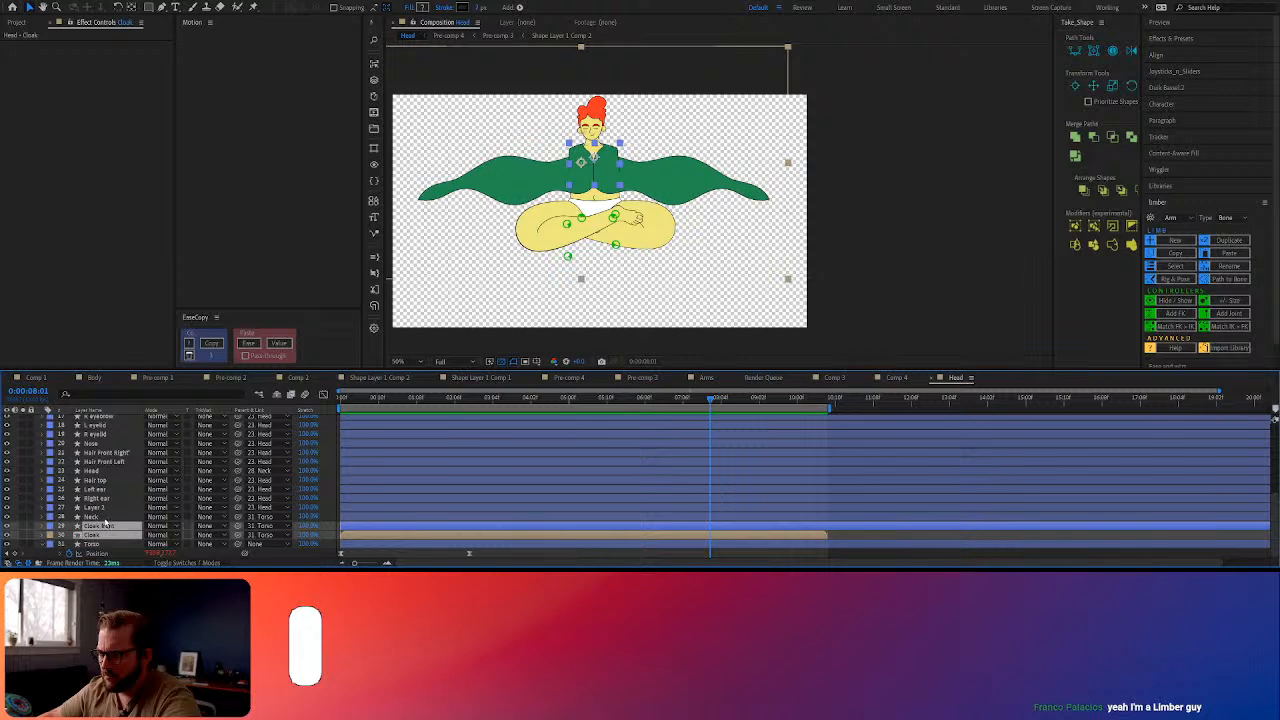
left_click(108, 516, "shift")
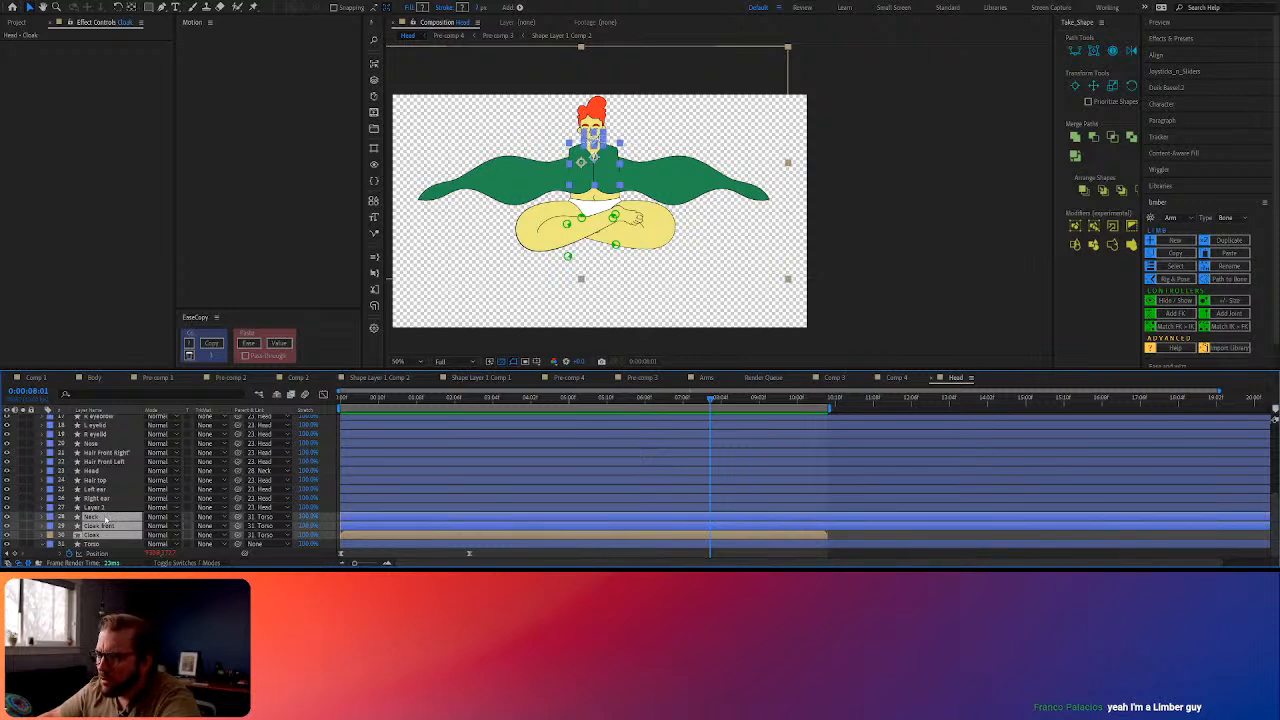
scroll(104, 517, "up", 1)
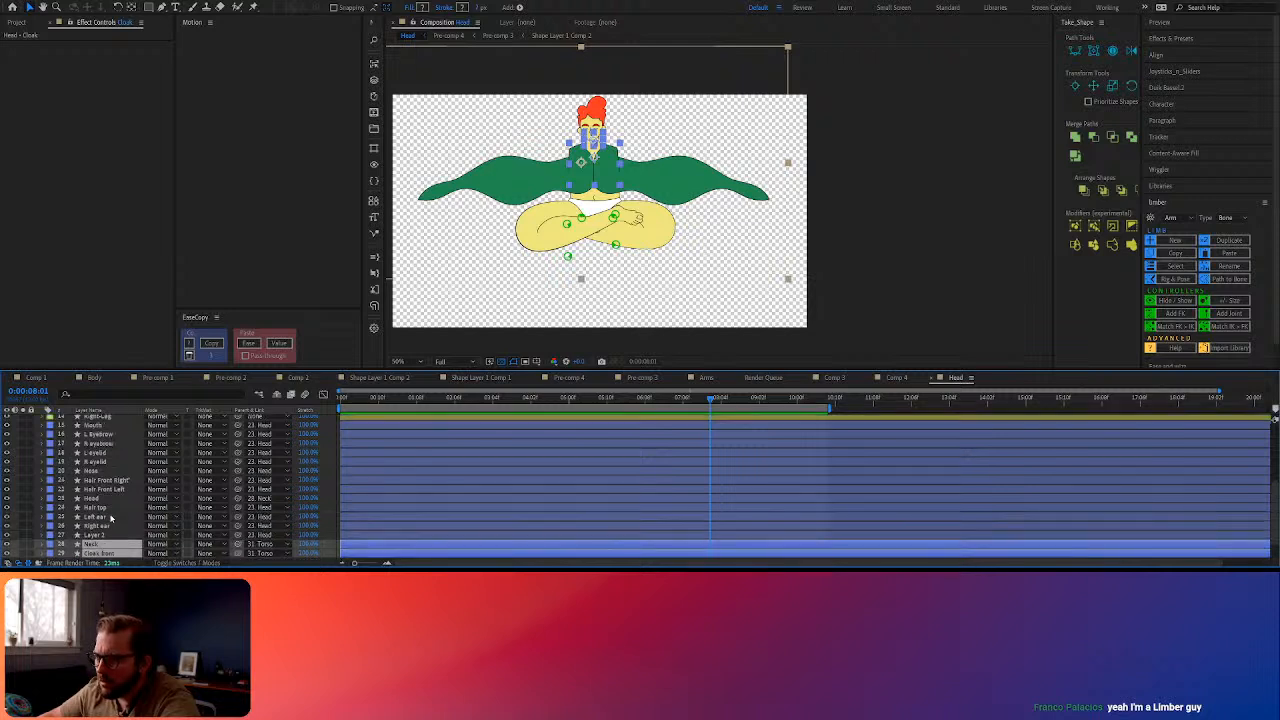
left_click(117, 482, "shift")
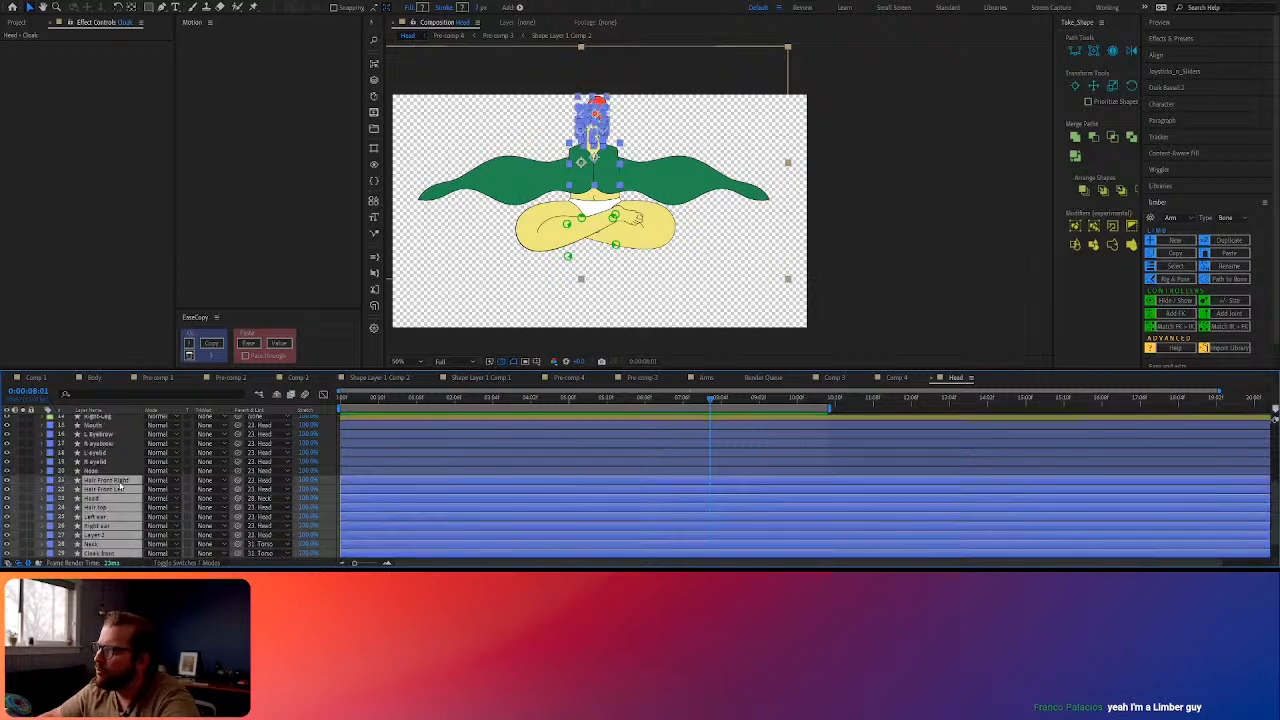
scroll(116, 476, "up", 2)
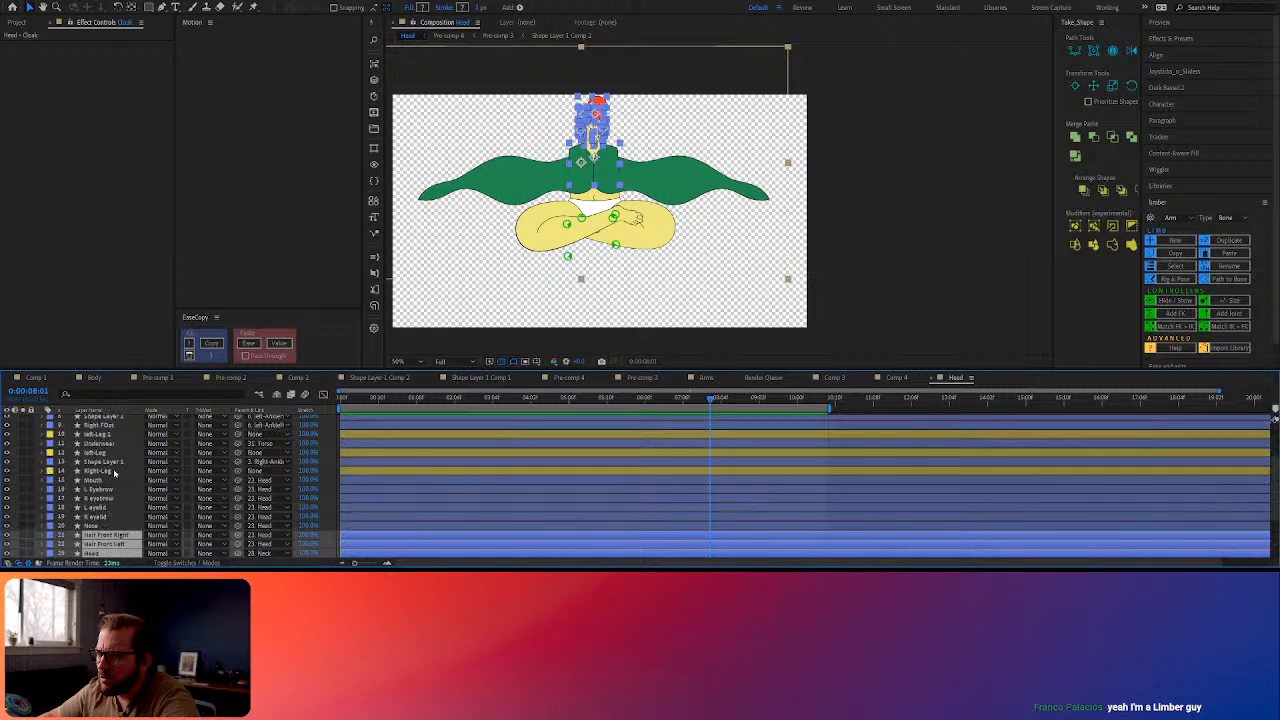
Move the Underwear, Right Foot, Shape Layer 1 and three leg layers below Cloak and above Torso, then deselect them
left_click(117, 469)
left_click(115, 443, "shift")
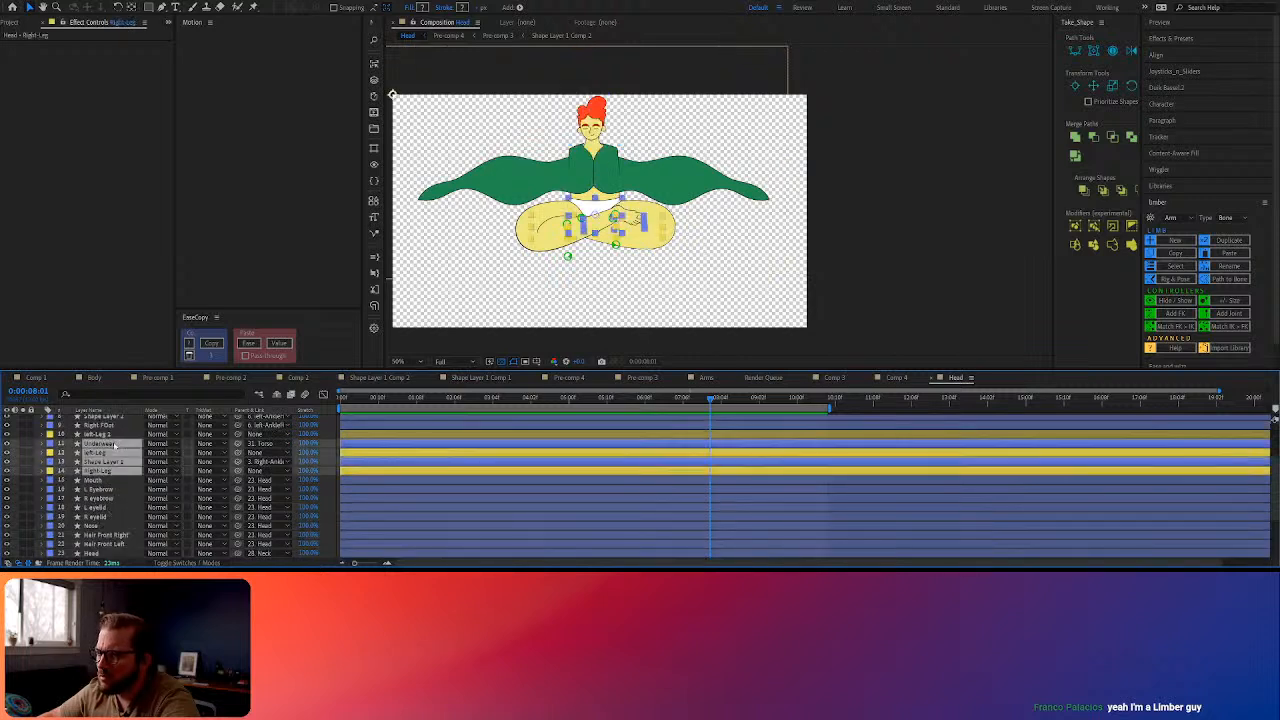
scroll(115, 445, "up", 2)
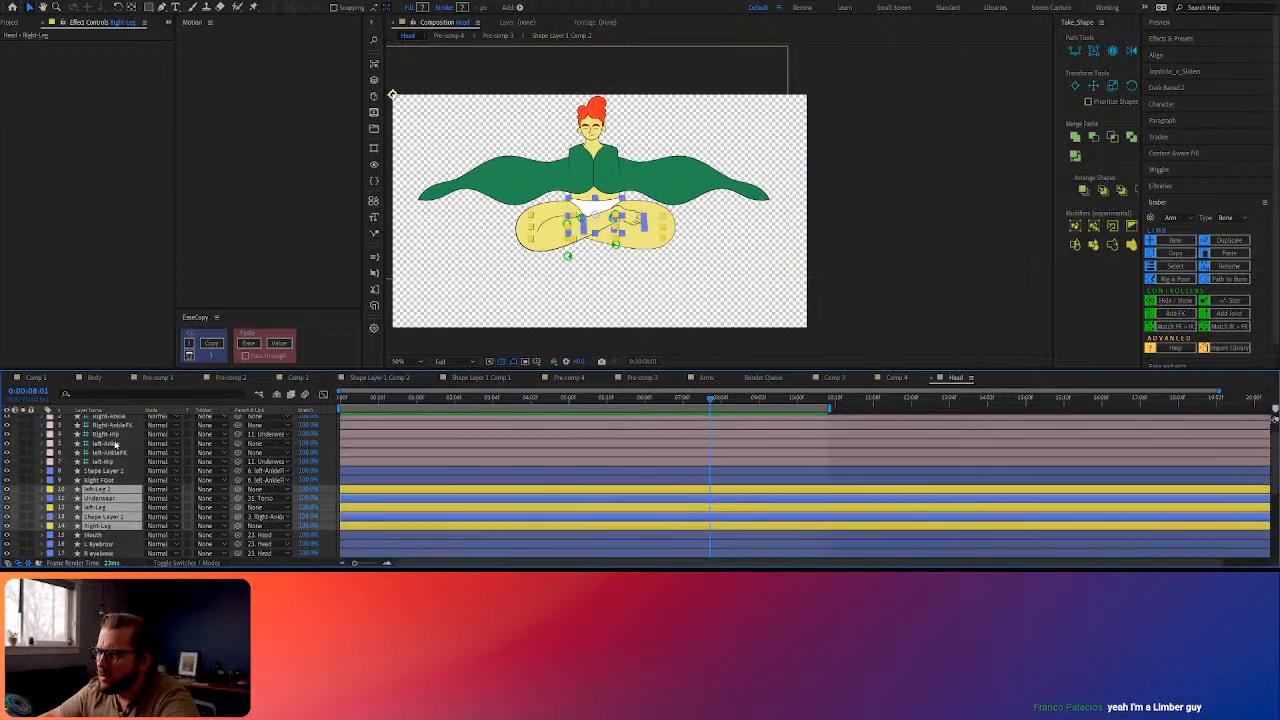
left_click(113, 480, "shift")
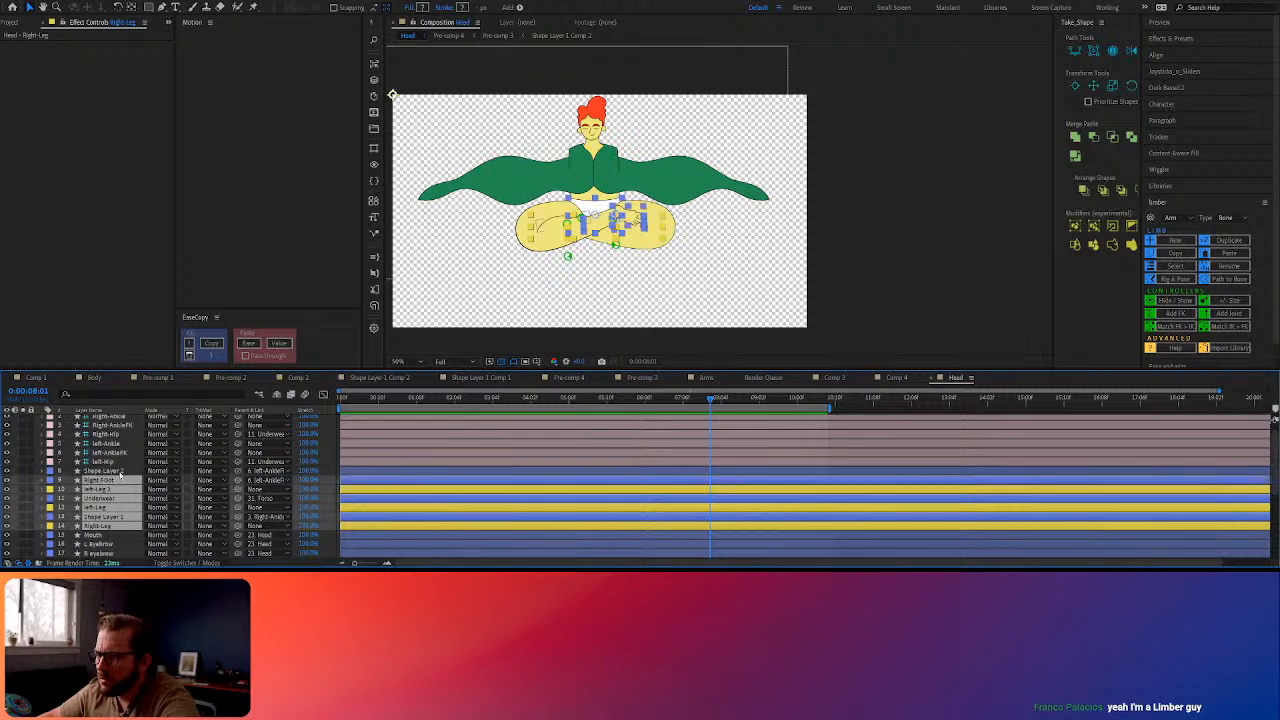
scroll(118, 488, "down", 1)
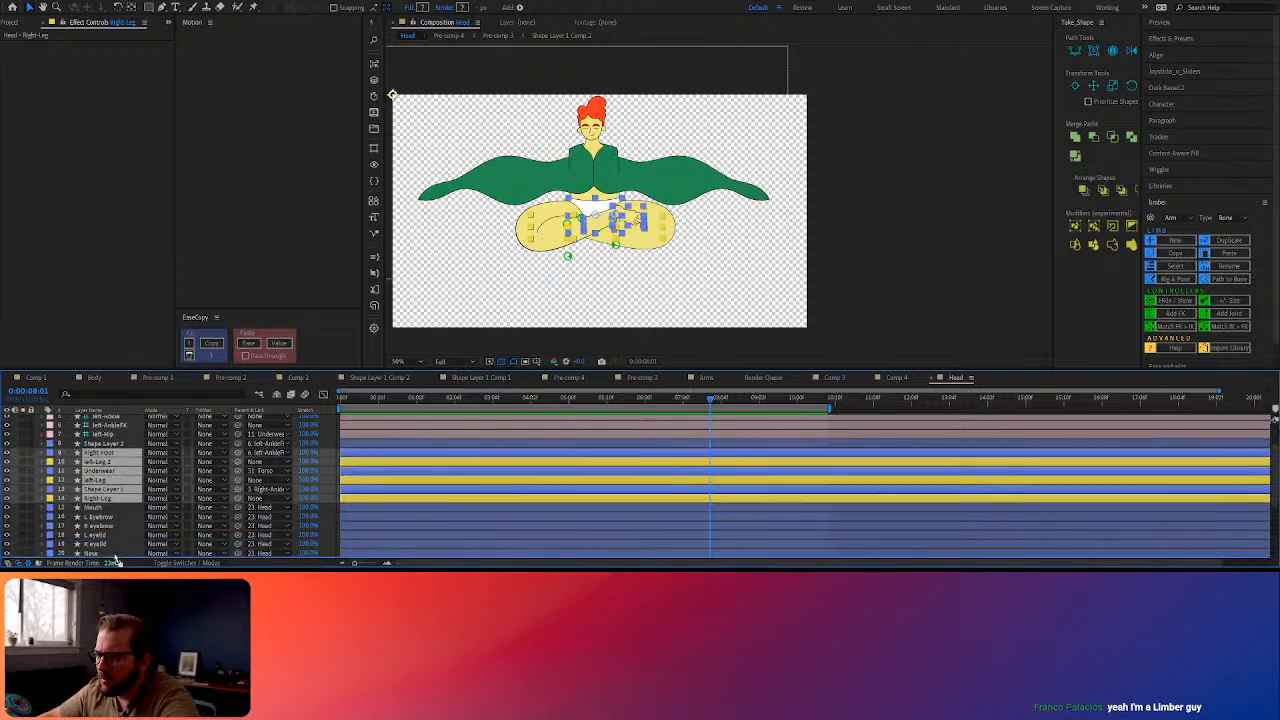
scroll(115, 480, "down", 5)
left_click_drag(114, 556, 115, 540)
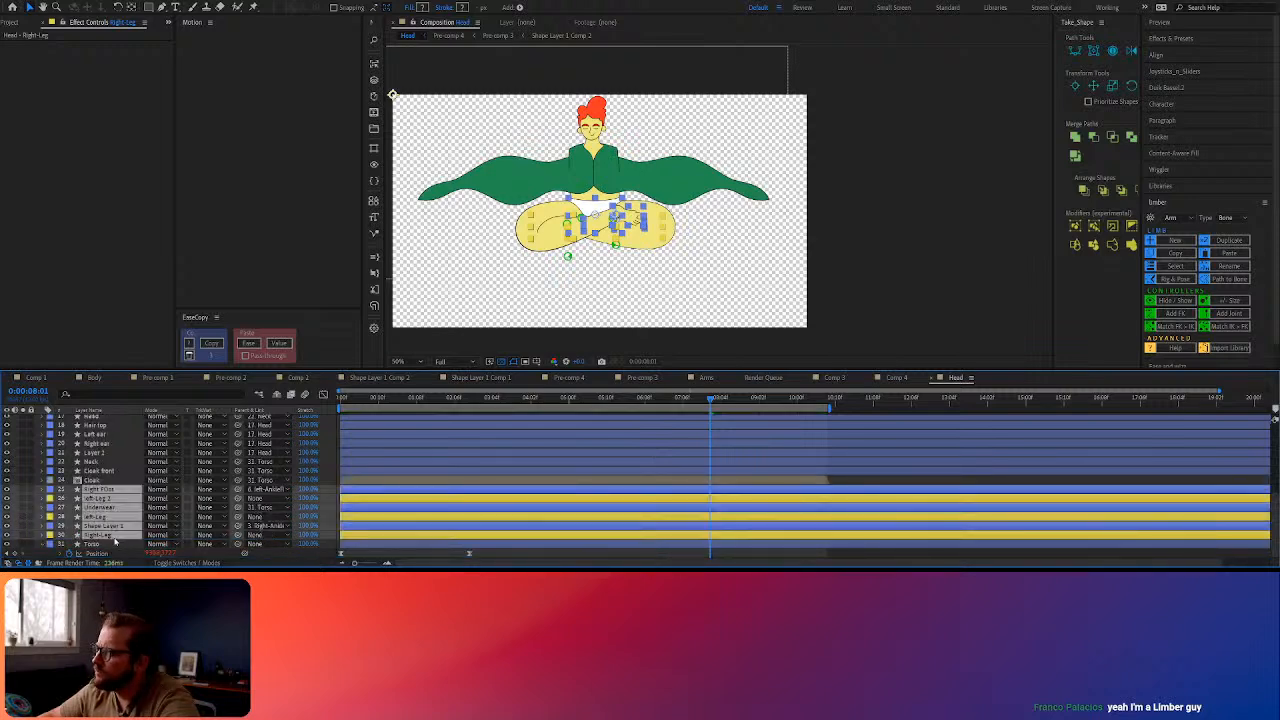
left_click(921, 314)
Play the animation to check the cloak's overlap over the legs, and stop it at 0:00:05:01
scroll(780, 260, "up", 4)
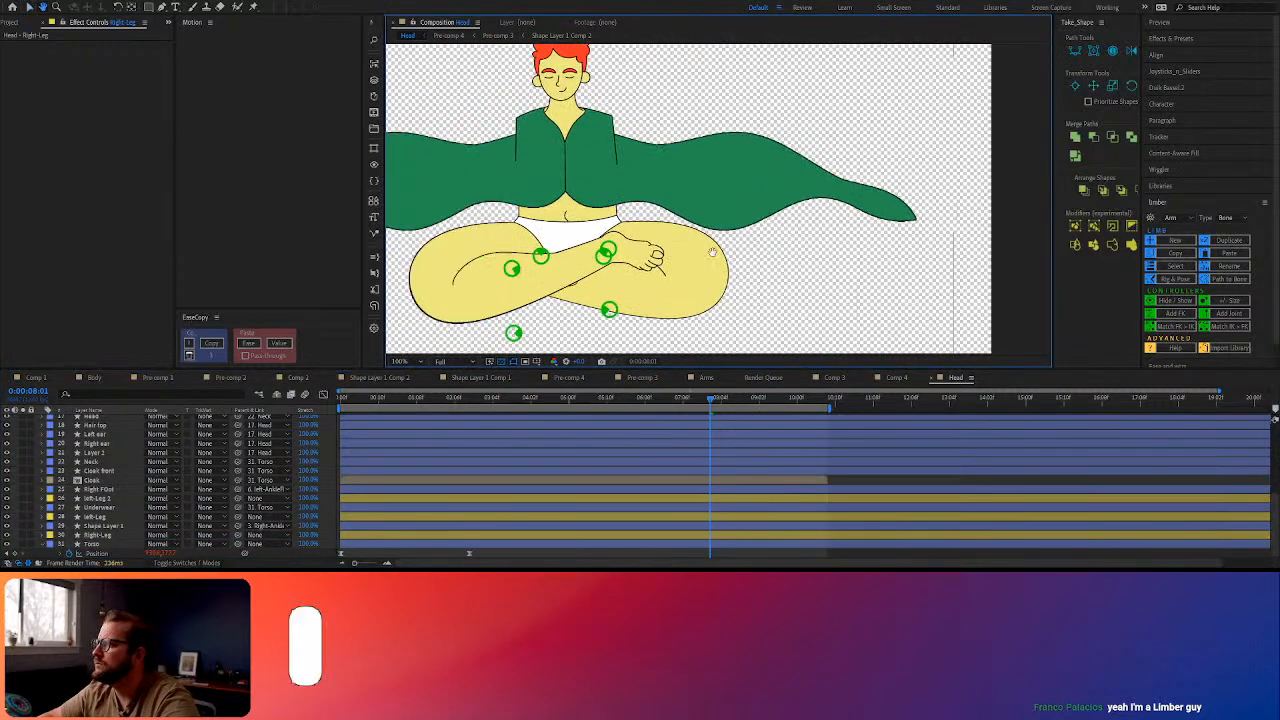
key("v")
key("space")
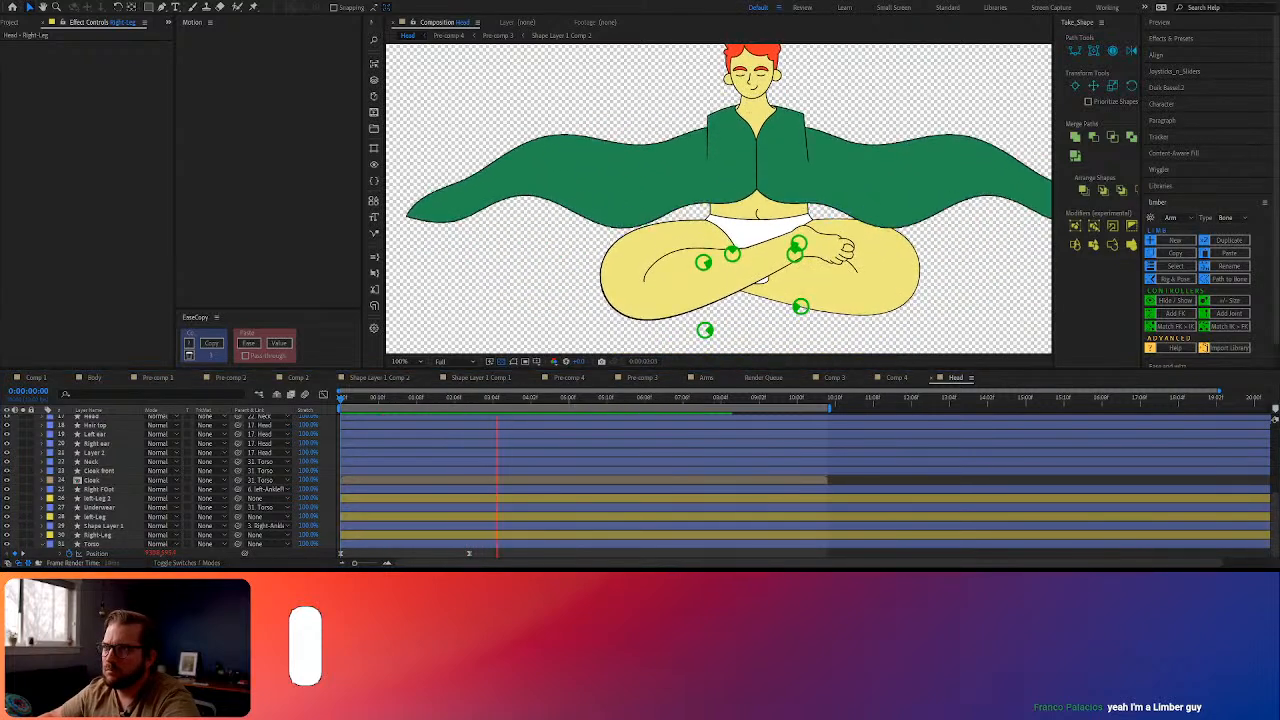
key("comma")
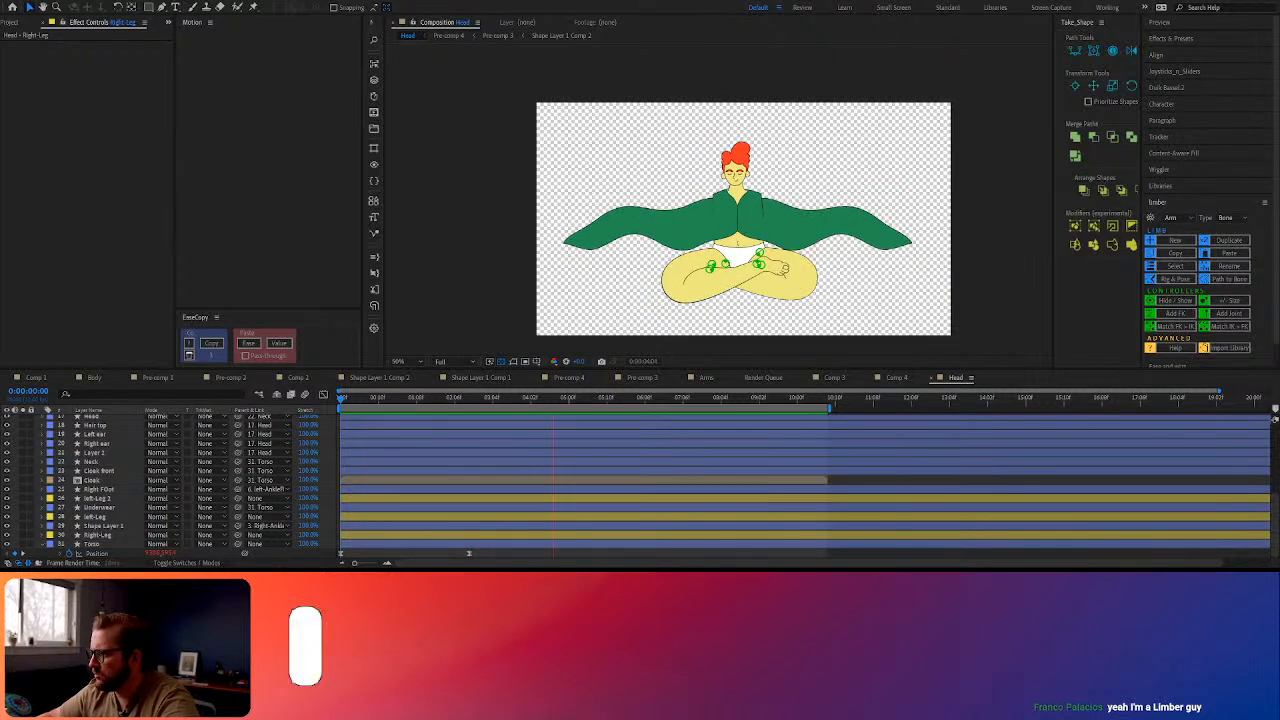
left_click(647, 467)
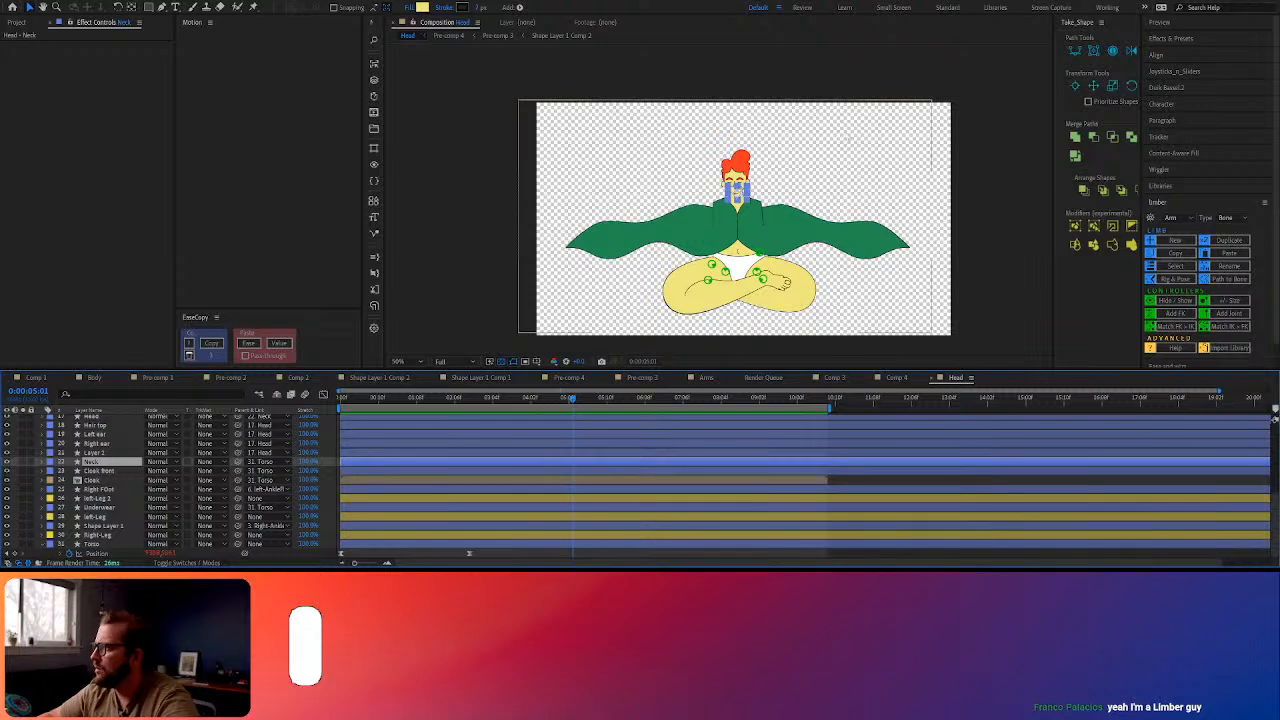
Draw a closed hood shape with the Pen tool on a new layer, from the V-neck's tip over both shoulders and across the chin
left_click(796, 212)
scroll(796, 208, "up", 4)
left_click_drag(542, 188, 601, 219)
key("g")
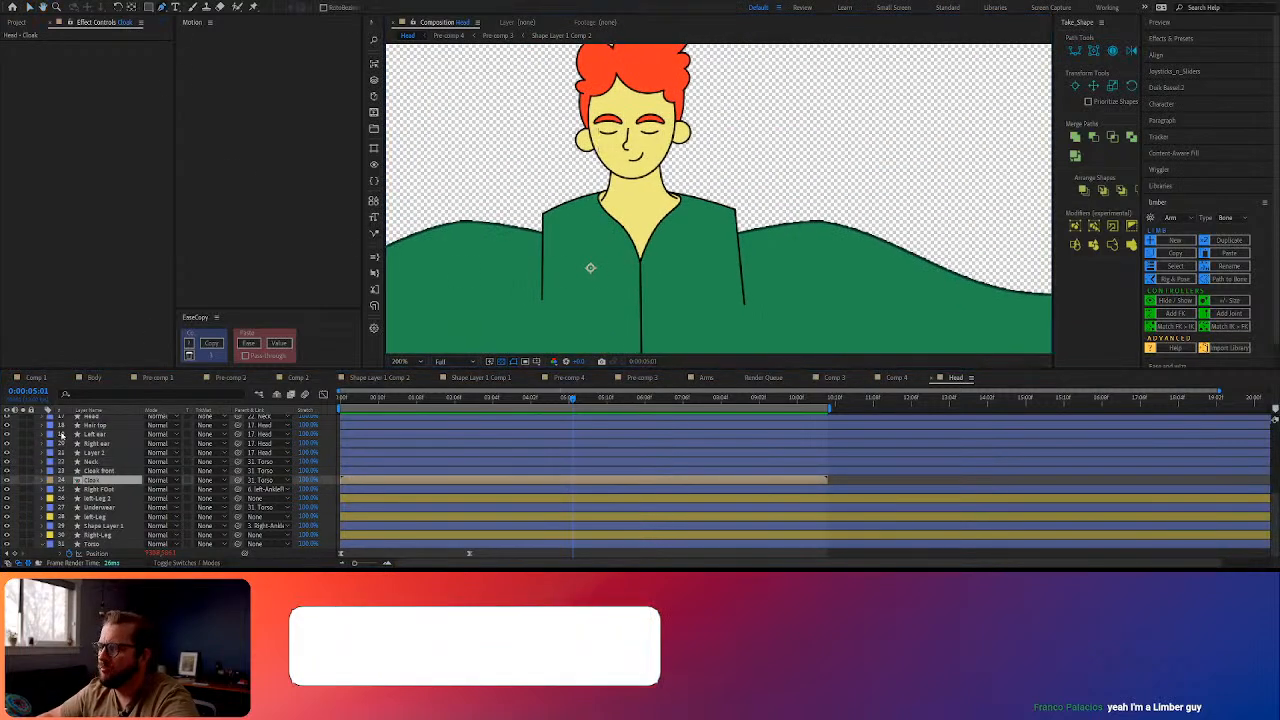
left_click(888, 478)
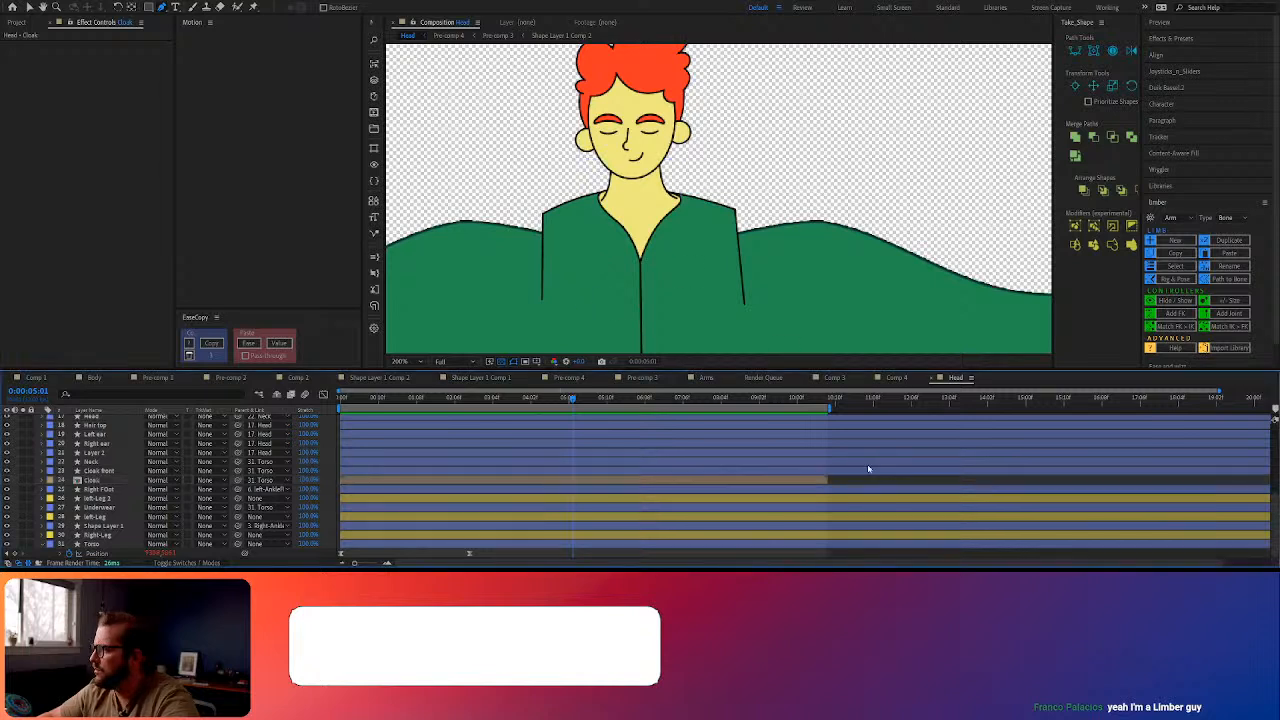
left_click(640, 264)
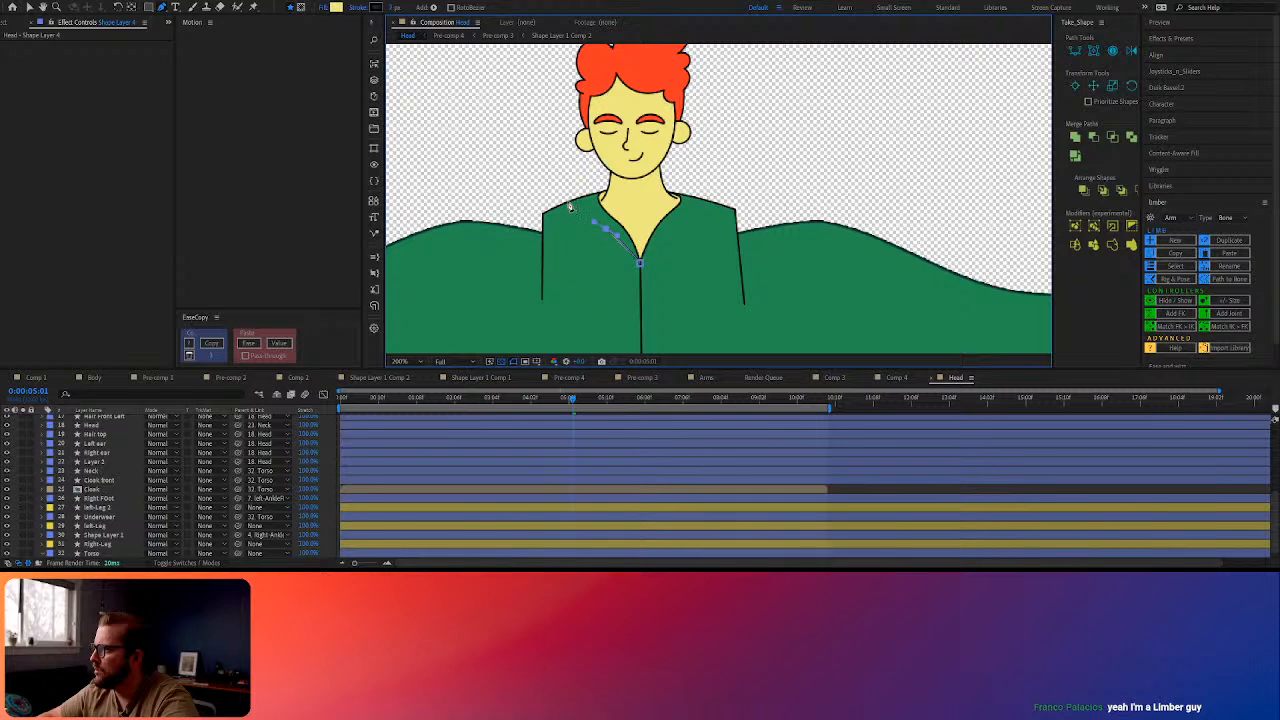
left_click(568, 198)
left_click_drag(635, 160, 697, 165)
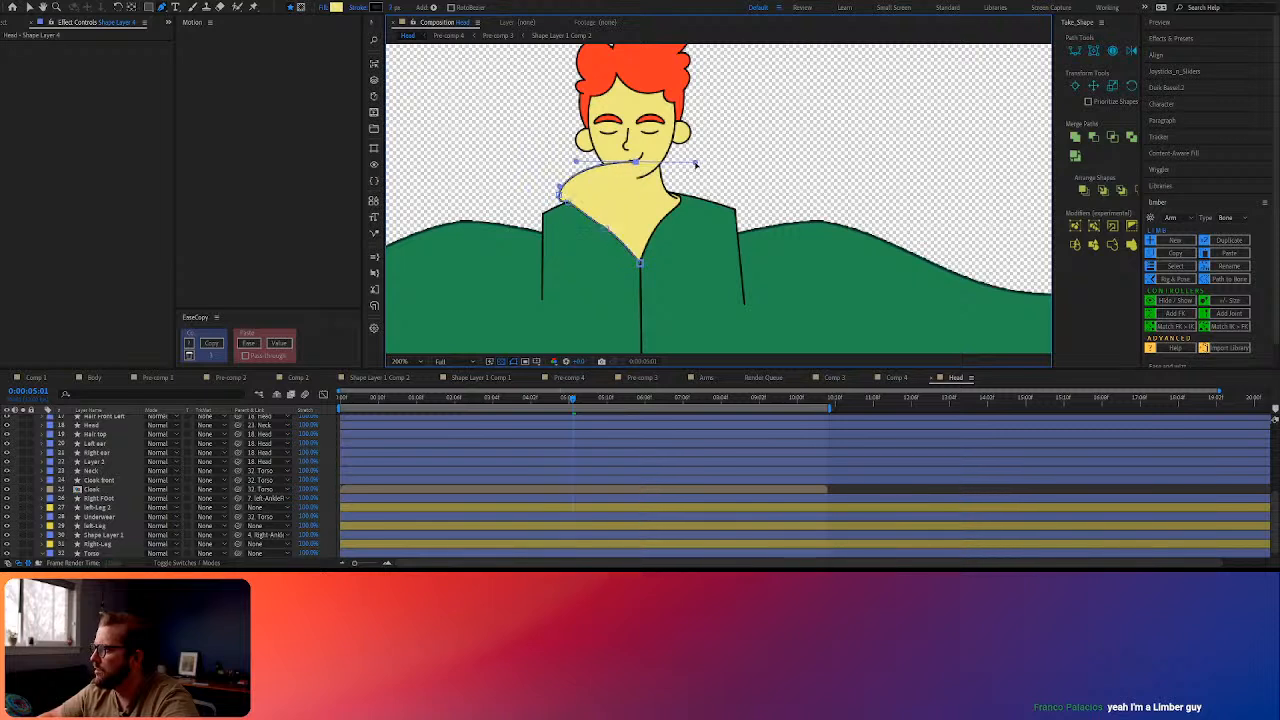
left_click(703, 191)
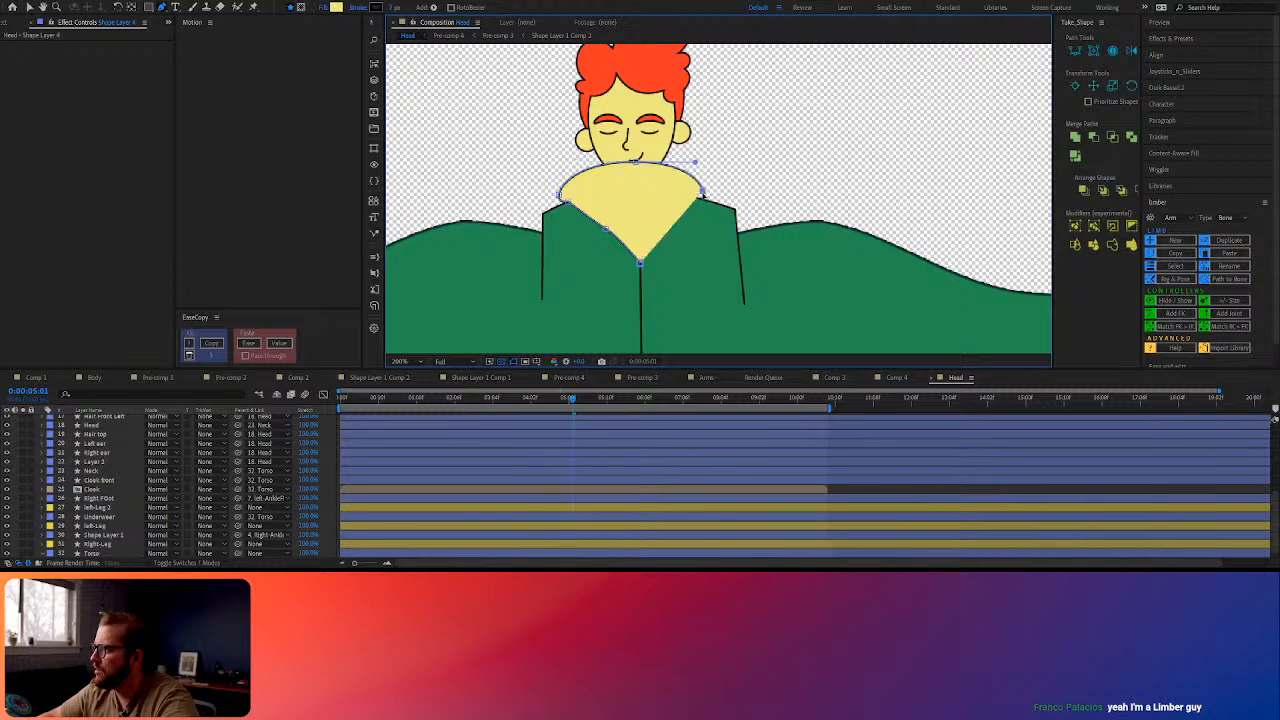
left_click(697, 196)
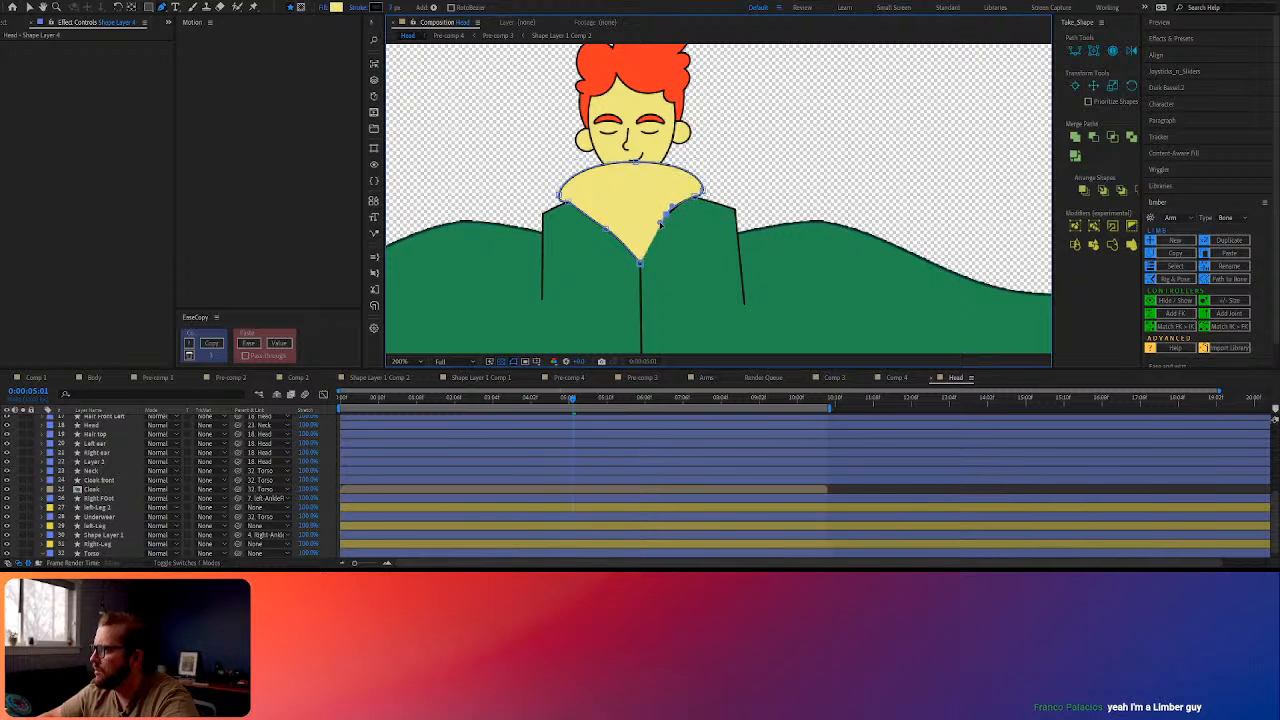
left_click(668, 213)
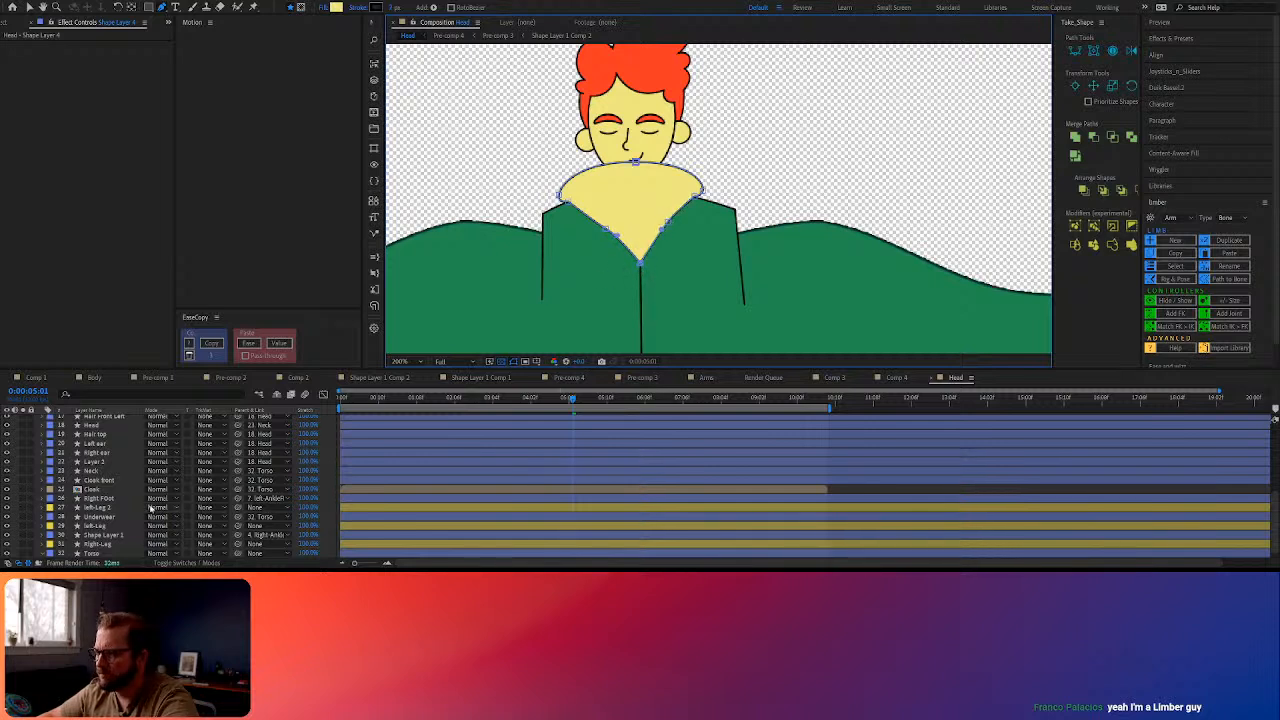
Move the new hood shape layer between Cloak front and Cloak in the layer stack
scroll(150, 518, "up", 4)
scroll(125, 466, "up", 2)
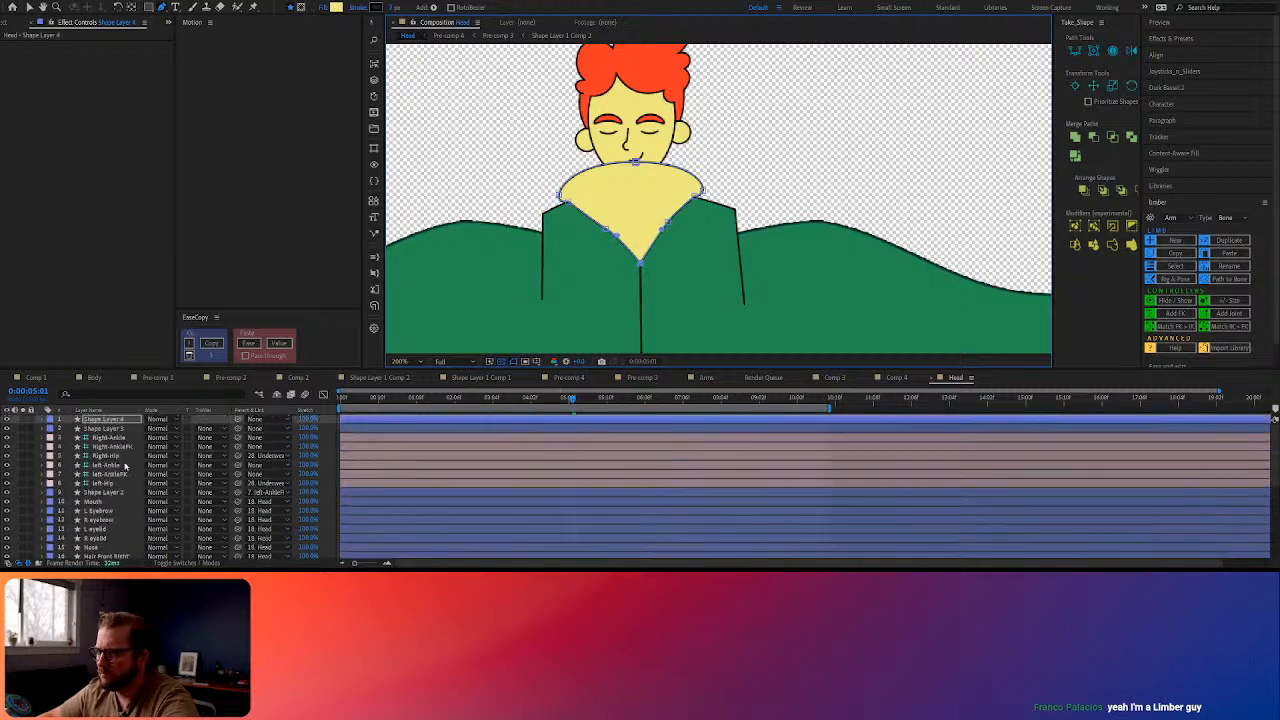
scroll(120, 517, "down", 5)
left_click(116, 527)
left_click_drag(115, 527, 115, 481)
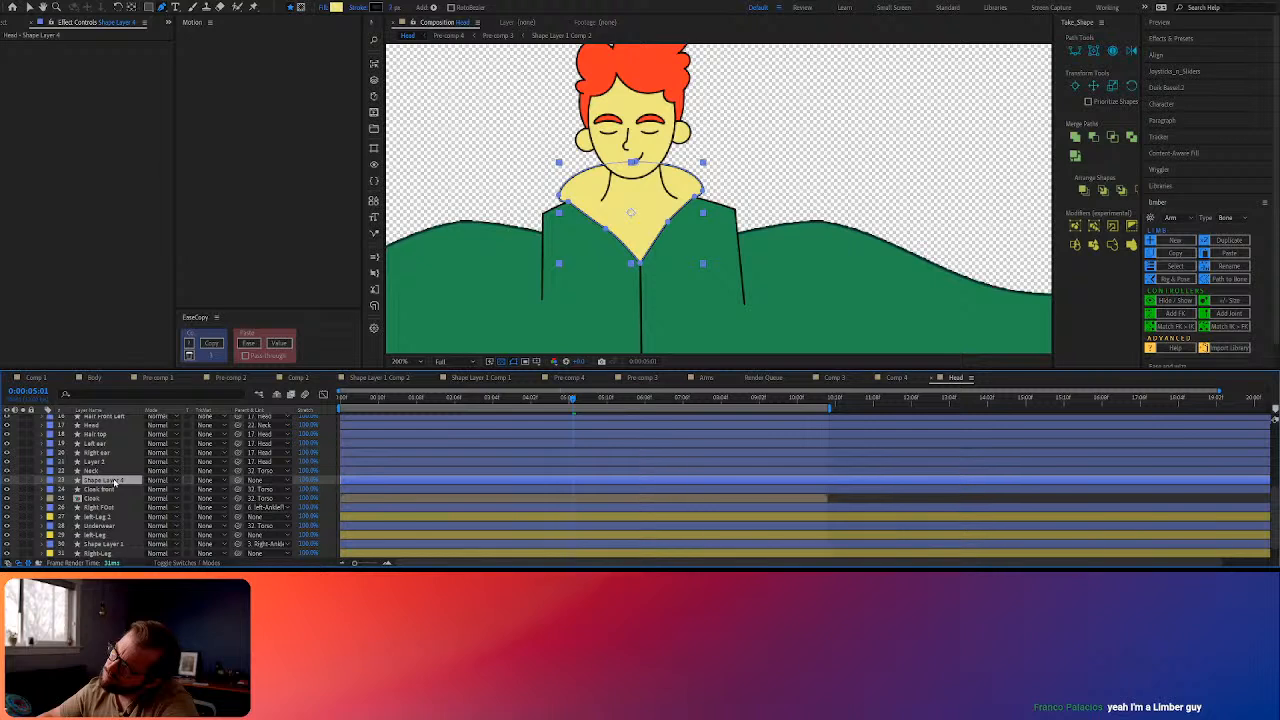
left_click_drag(115, 481, 115, 490)
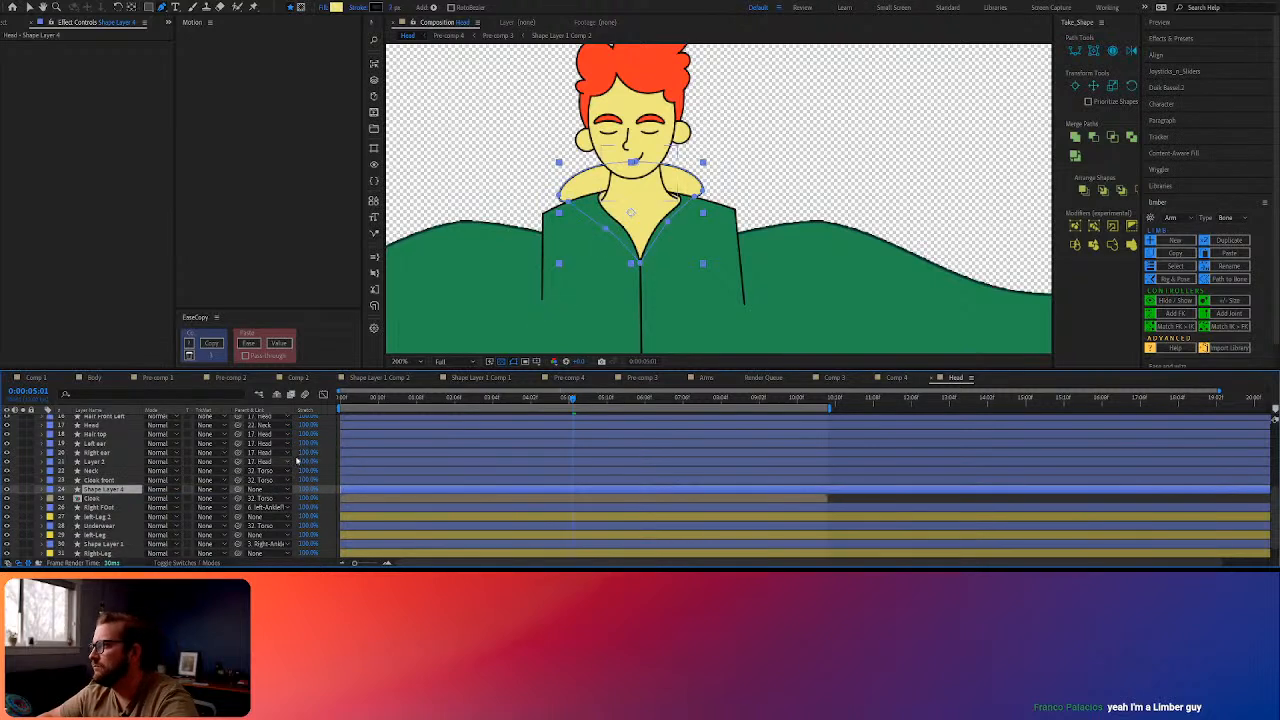
Preview the animation briefly with the hood shape behind the neck
key("v")
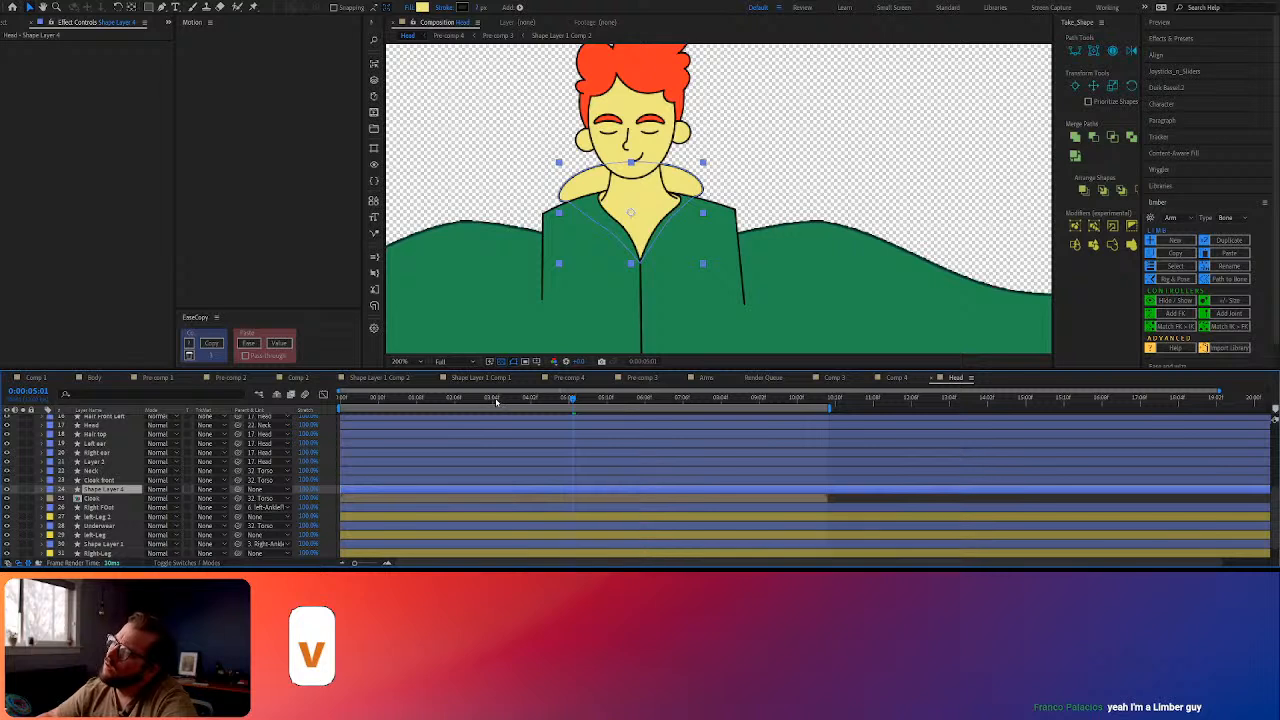
key("space")
key("space")
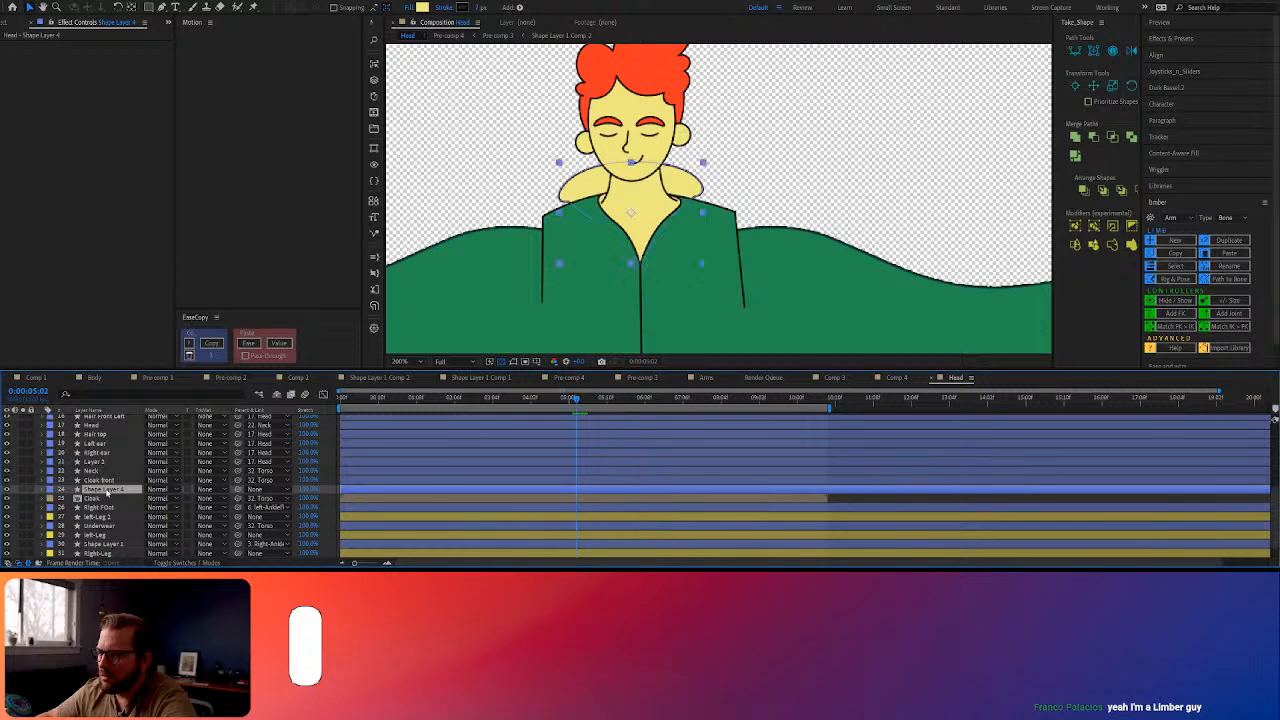
Delete the separate hood layer and redraw the closed hood with the Pen tool inside the Cloak front layer, around the neck down to the seam
key("Delete")
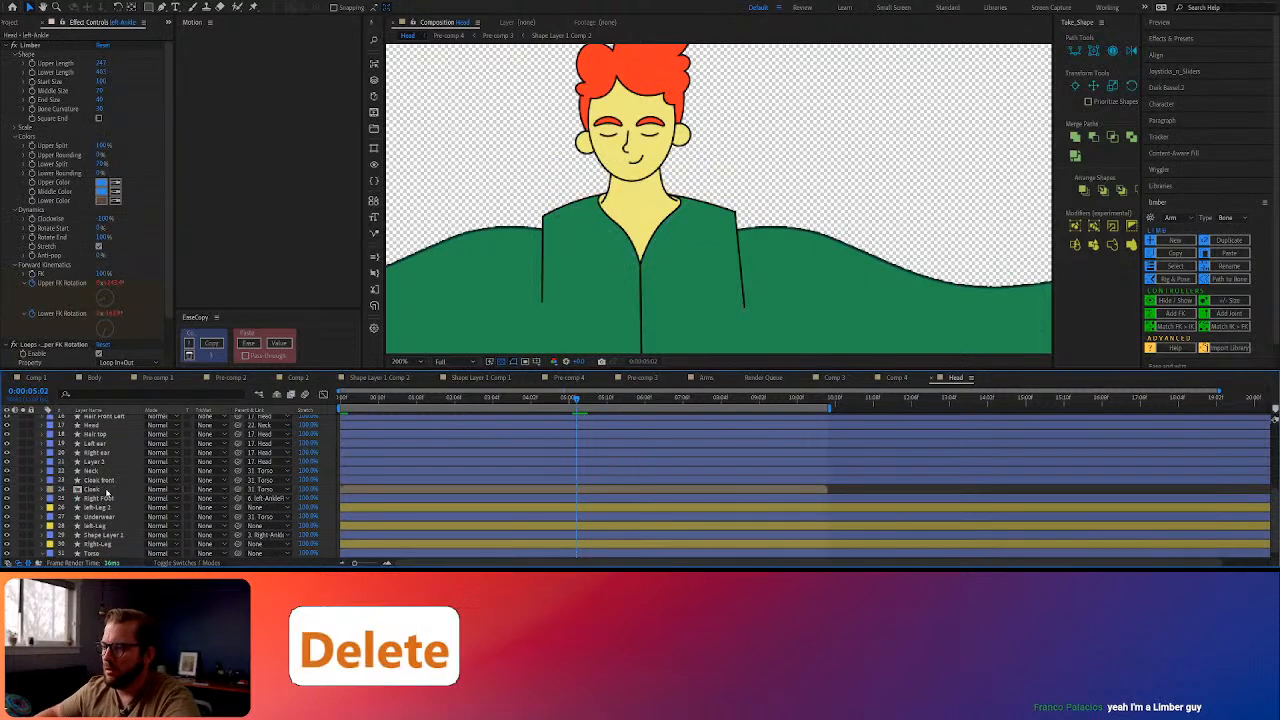
left_click(100, 480)
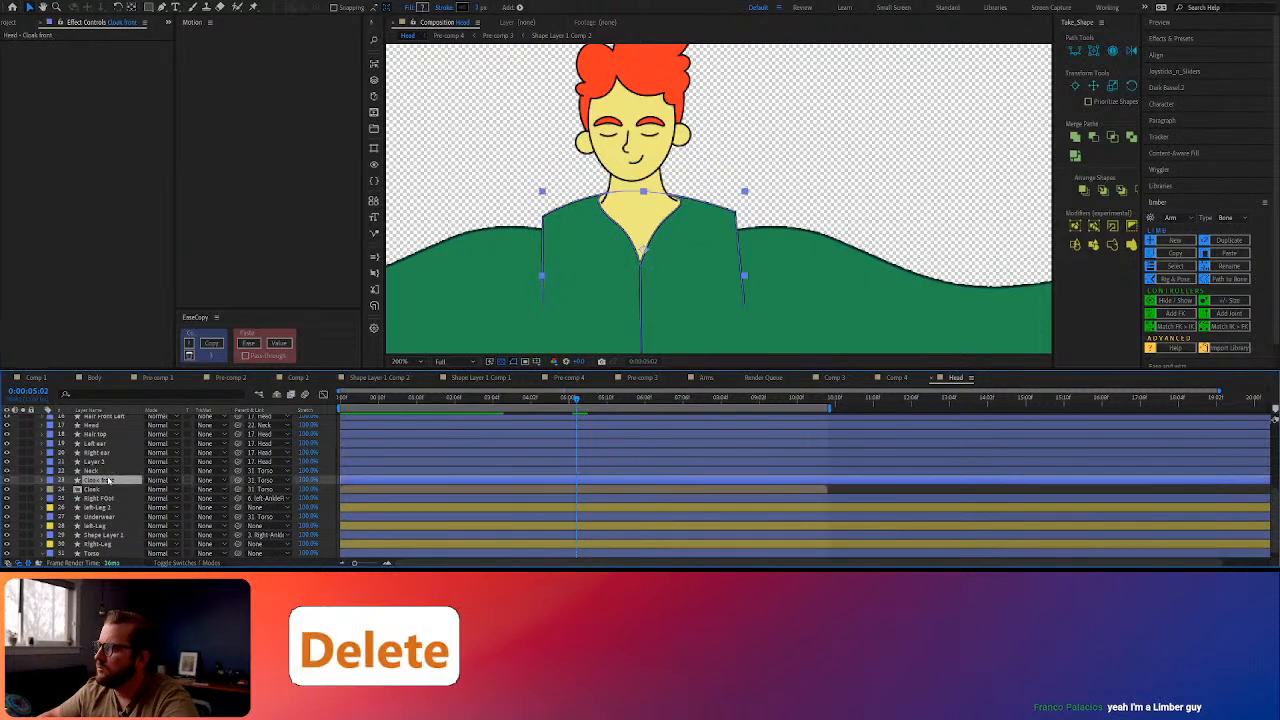
left_click(162, 7)
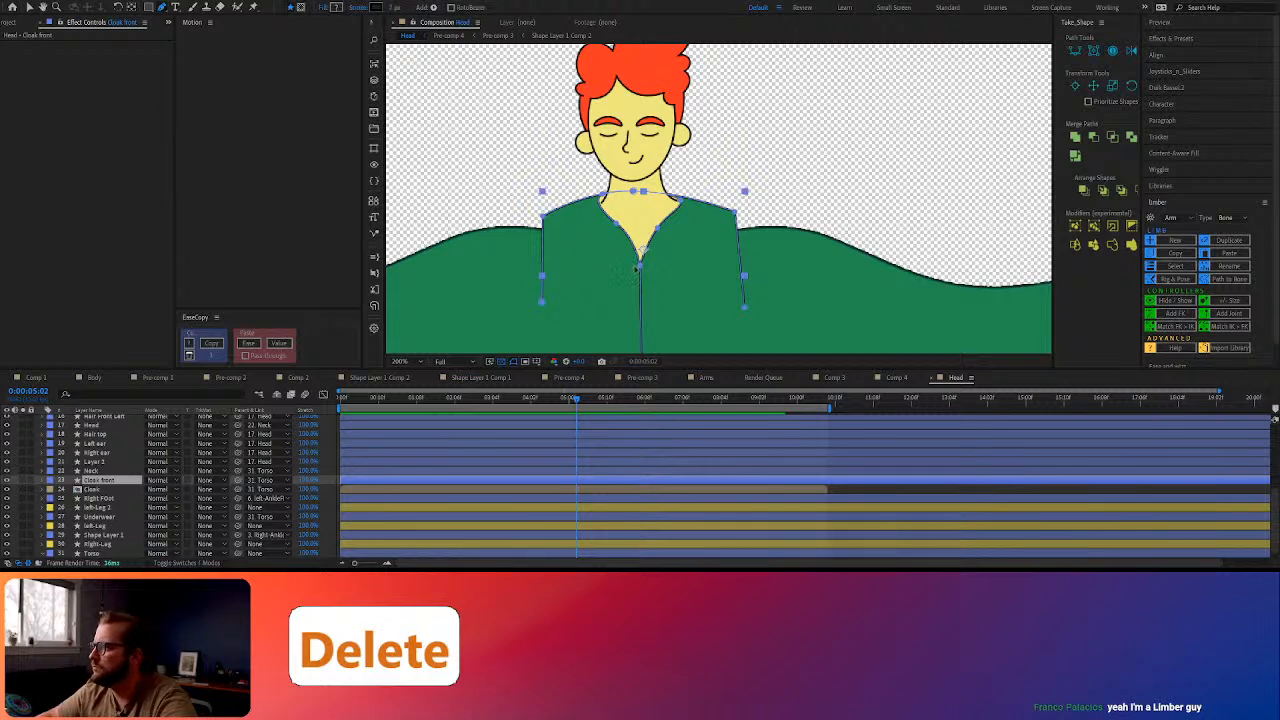
left_click(636, 277)
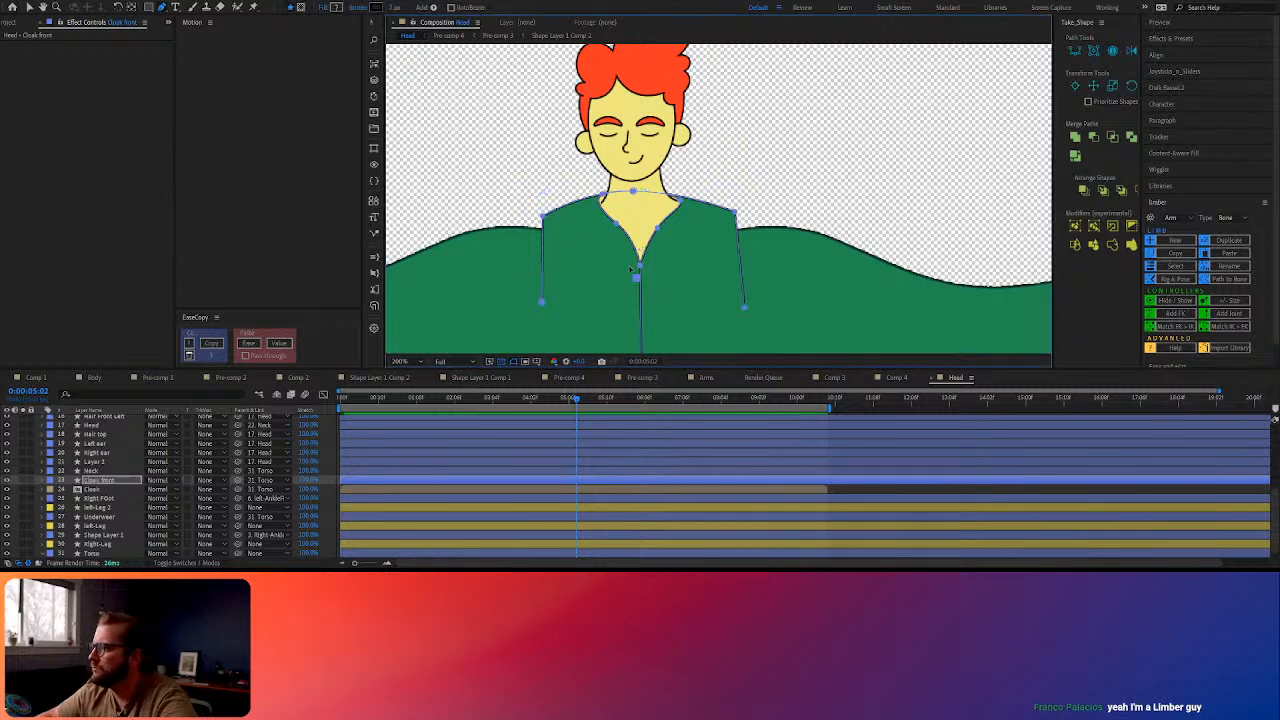
left_click_drag(601, 223, 676, 236)
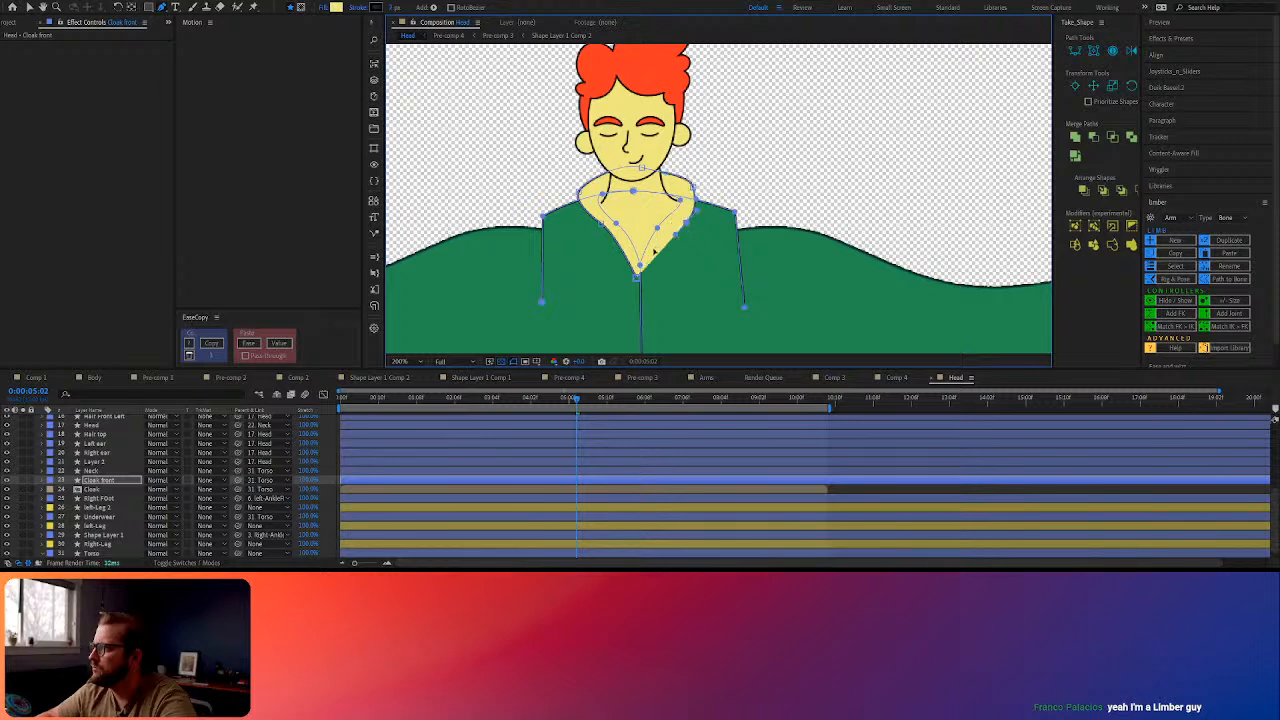
left_click(637, 279)
left_click_drag(637, 279, 641, 280)
left_click_drag(682, 228, 680, 229)
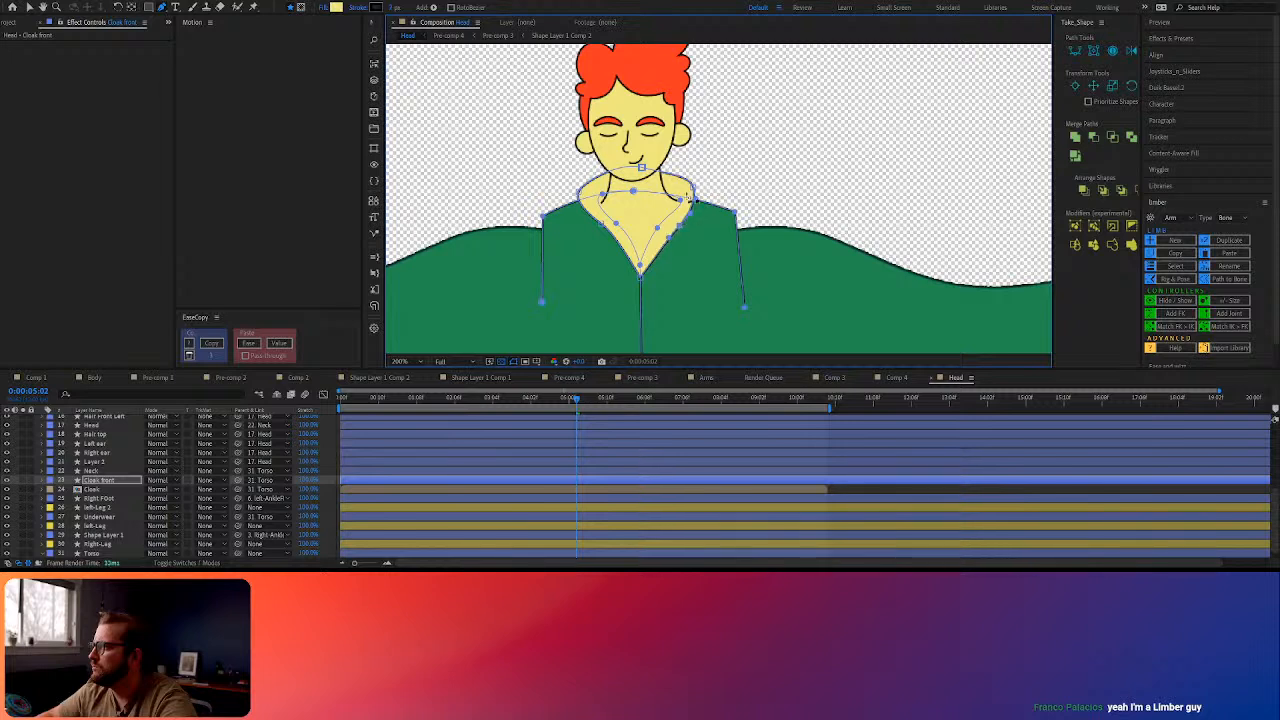
left_click_drag(641, 167, 614, 171)
Sample the cloak's green as the hood shape's fill and darken it to 1D7243
left_click(338, 8)
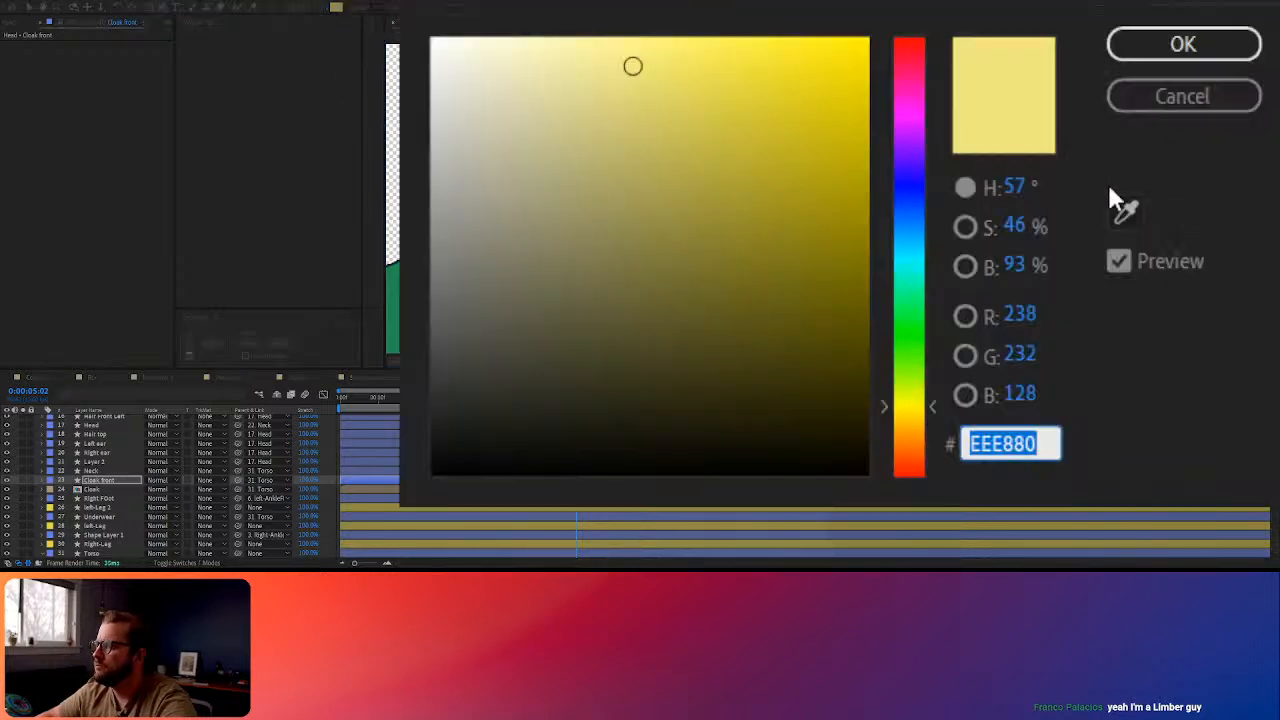
left_click(1126, 212)
left_click(392, 310)
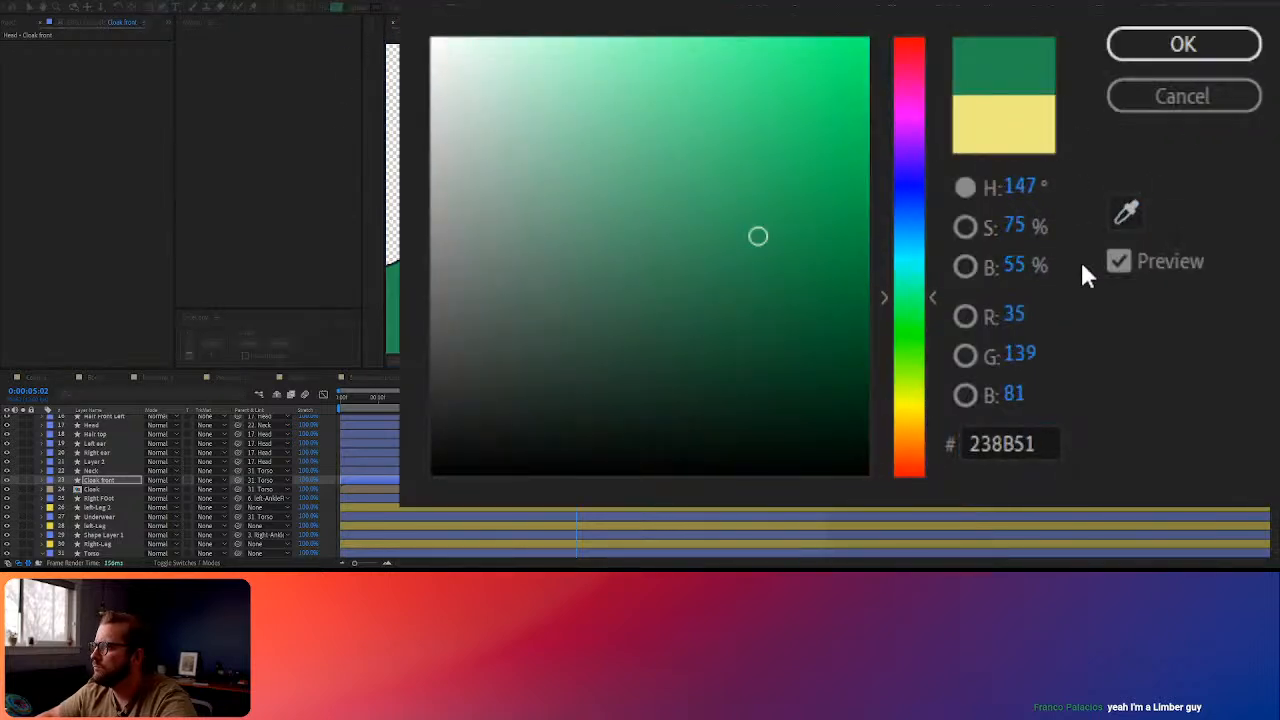
left_click_drag(758, 238, 755, 278)
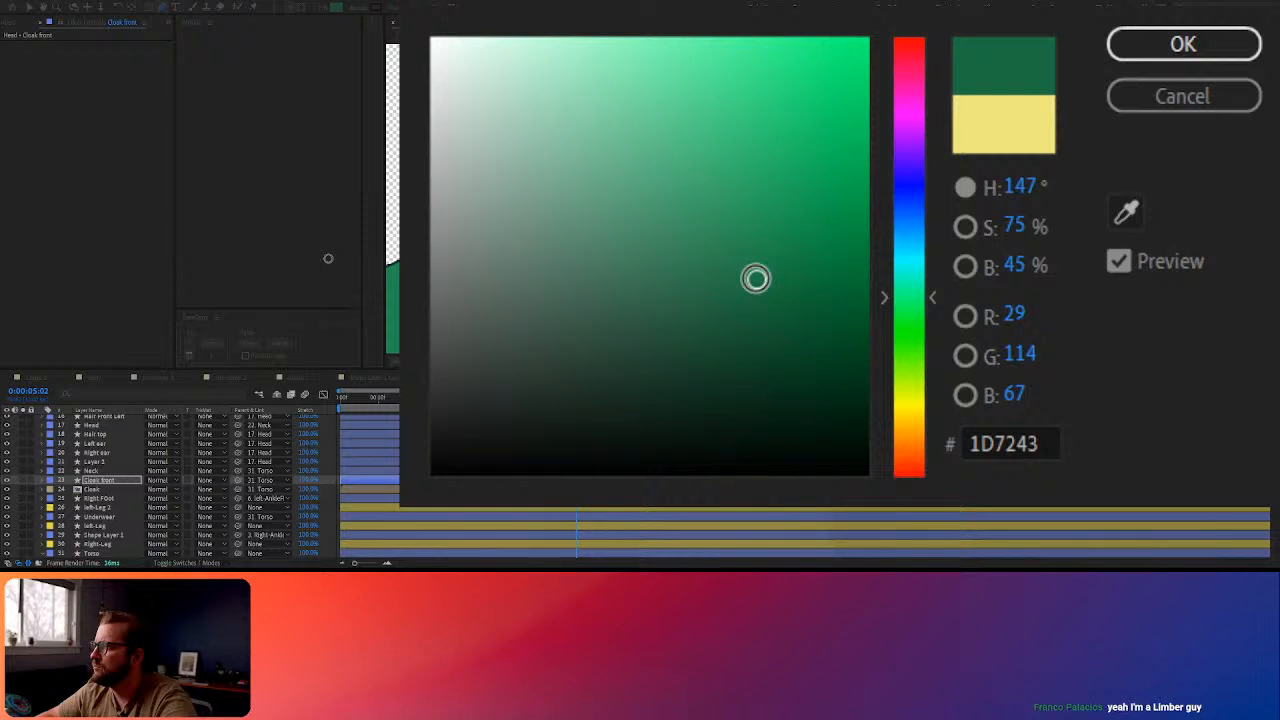
left_click(1162, 48)
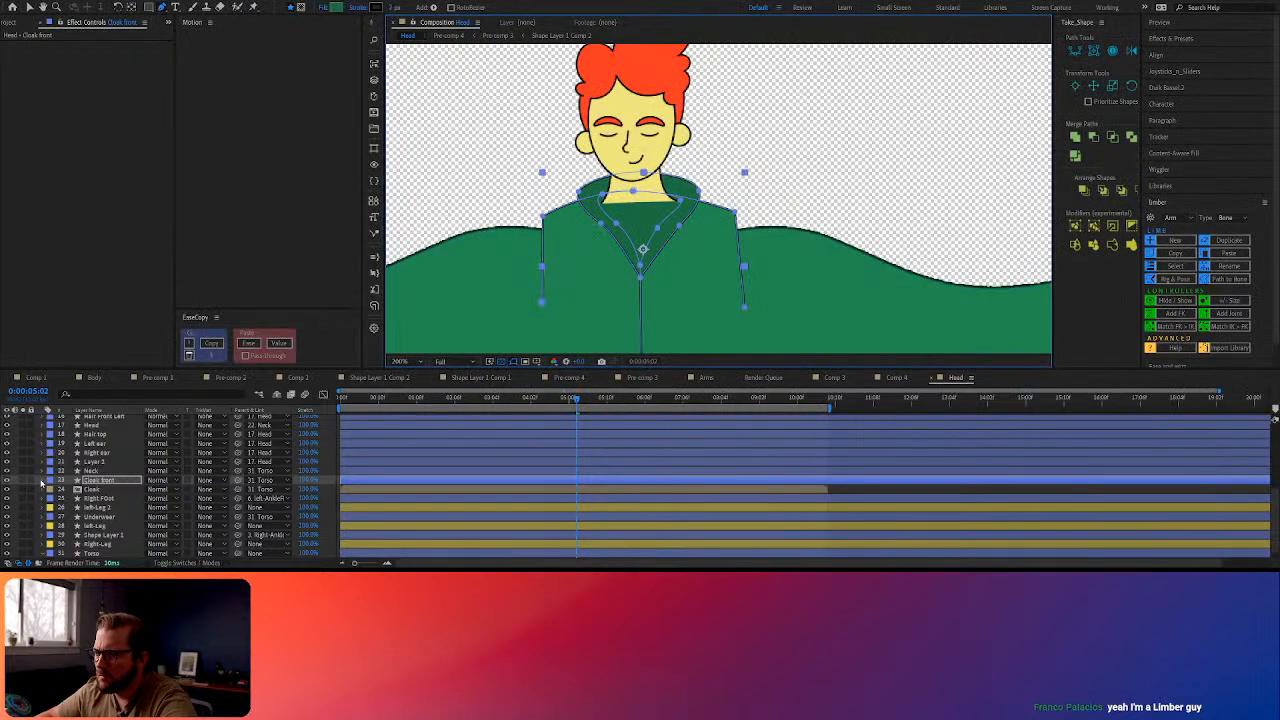
In the Cloak front layer's contents, move the hood's Shape 4 down between Shape 2 and Shape 1, and deselect the layer
left_click(45, 481)
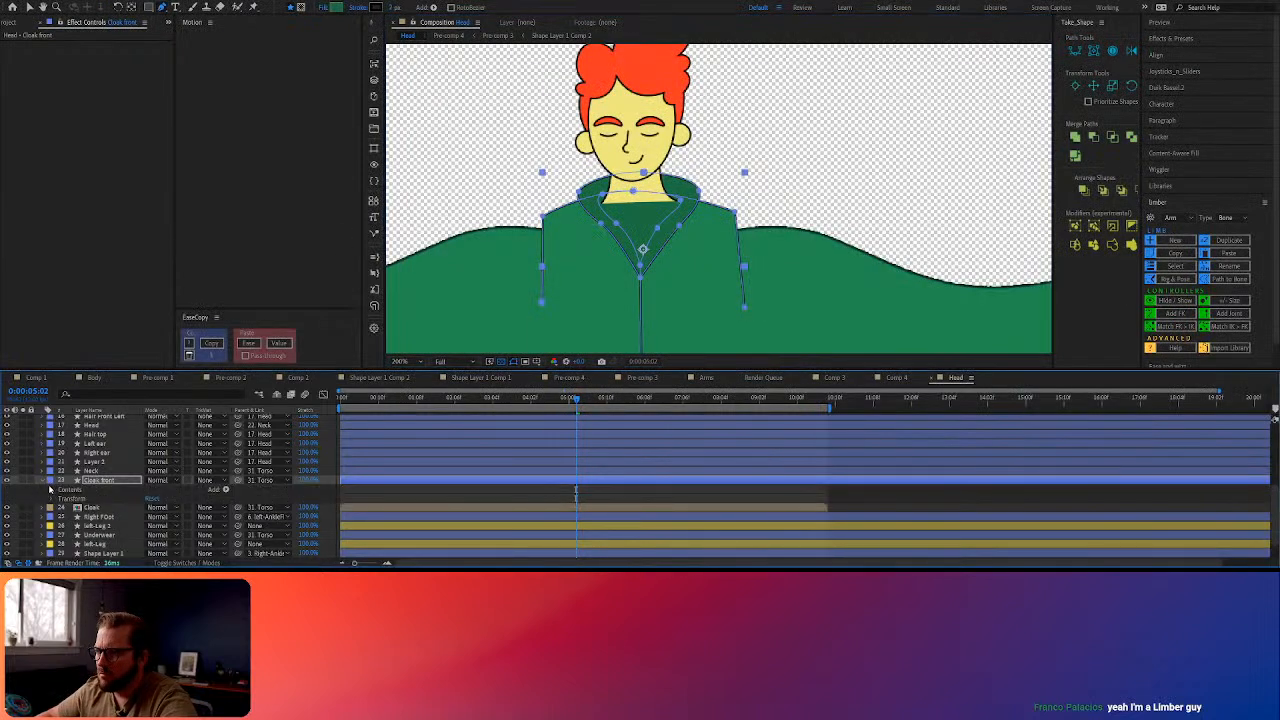
left_click(51, 489)
left_click_drag(62, 507, 85, 524)
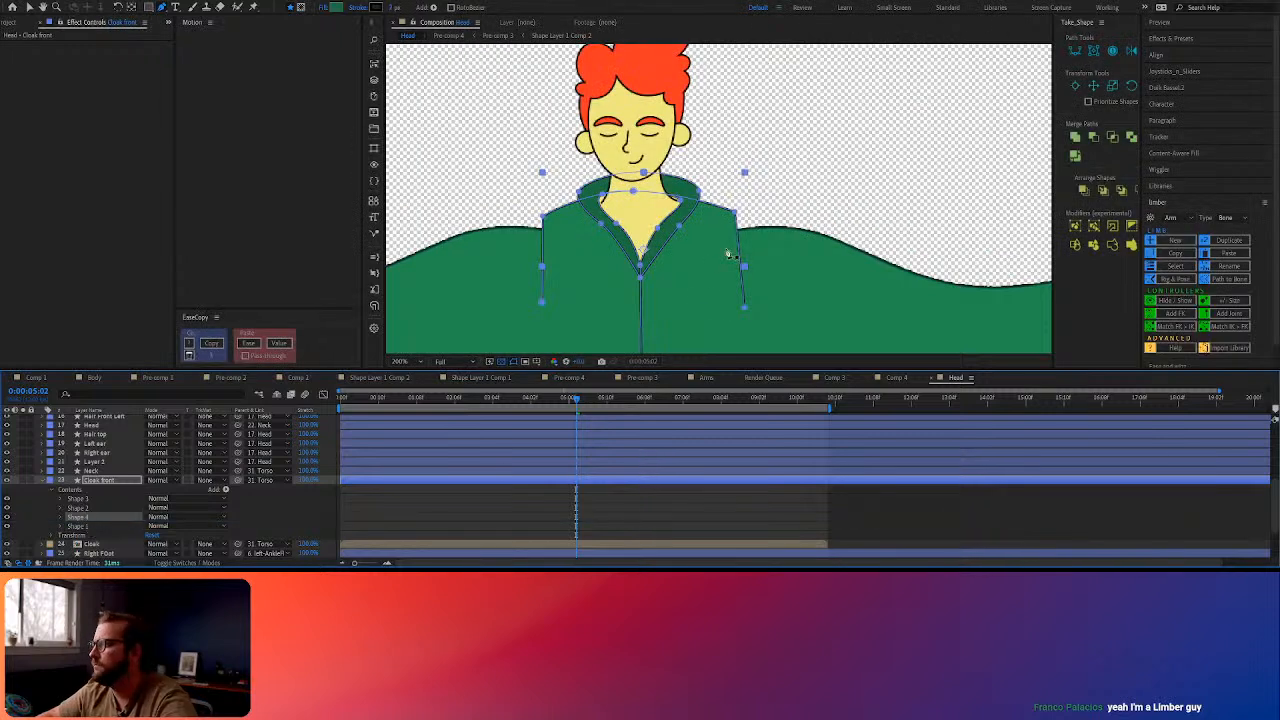
key("v")
left_click(673, 533)
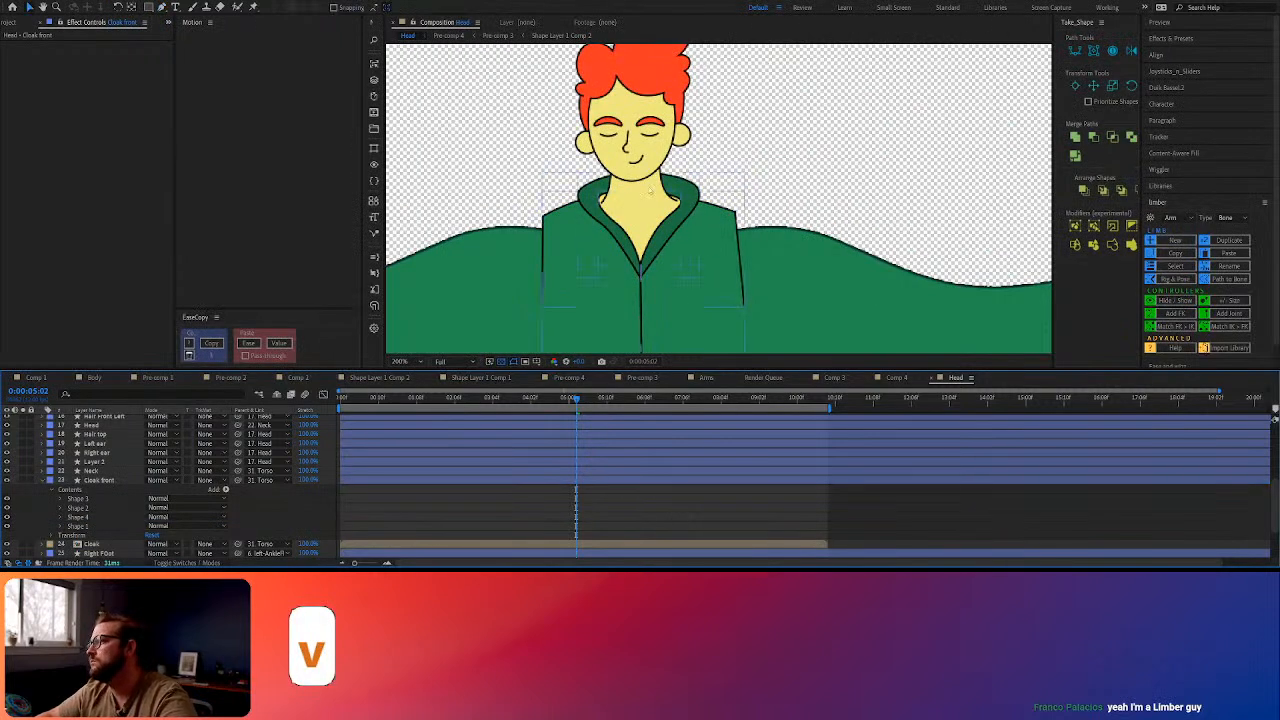
Widen the hood slightly at both shoulders and round its upper edge behind the neck with the Pen tool
left_click(162, 7)
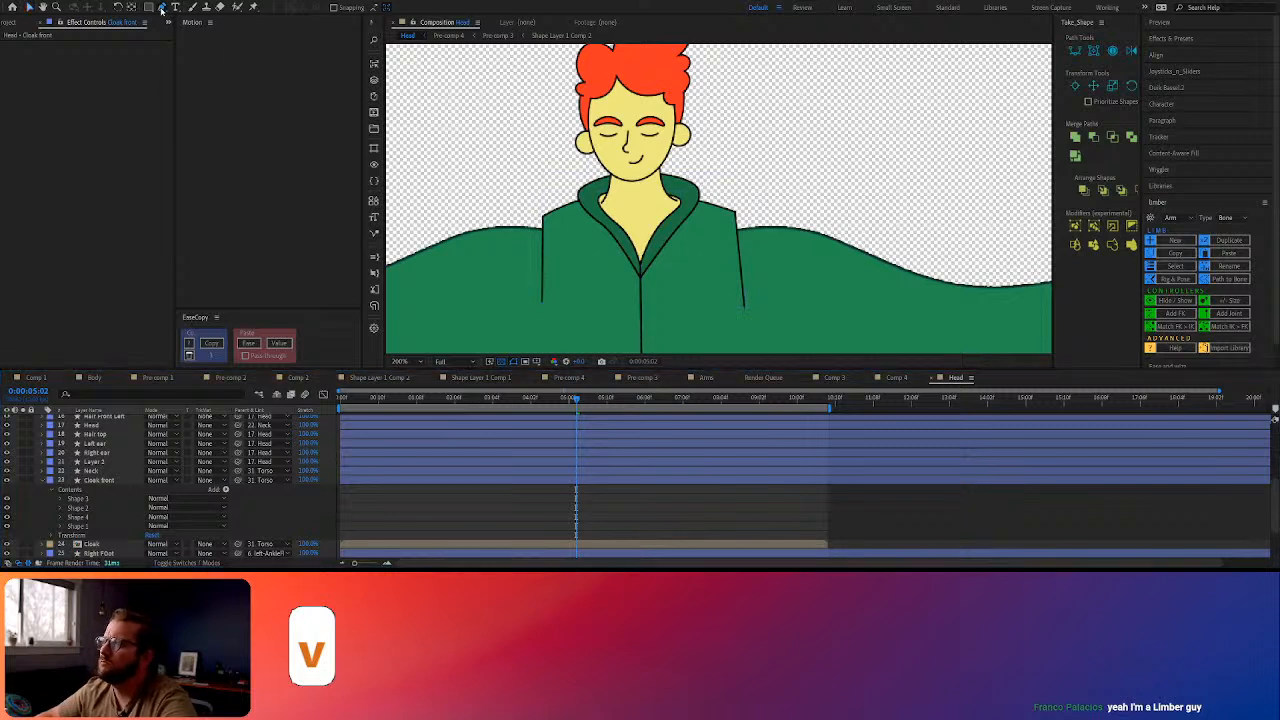
left_click(675, 229)
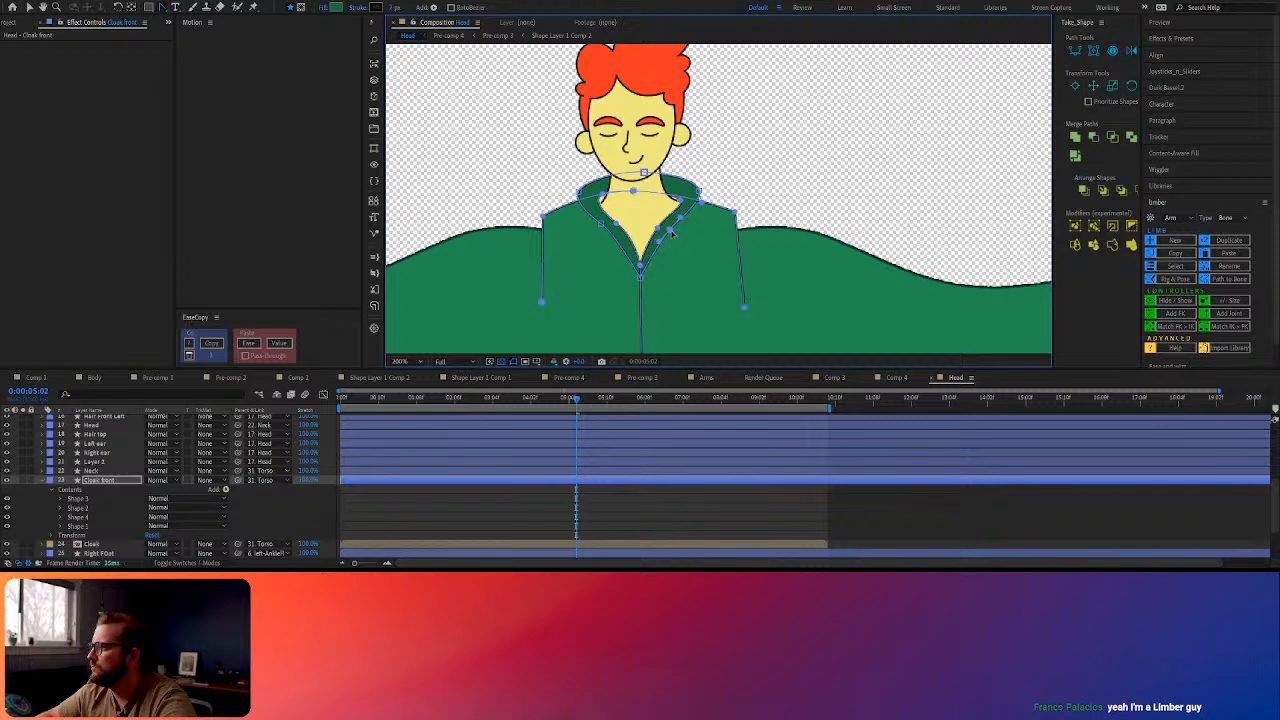
left_click_drag(700, 192, 702, 197)
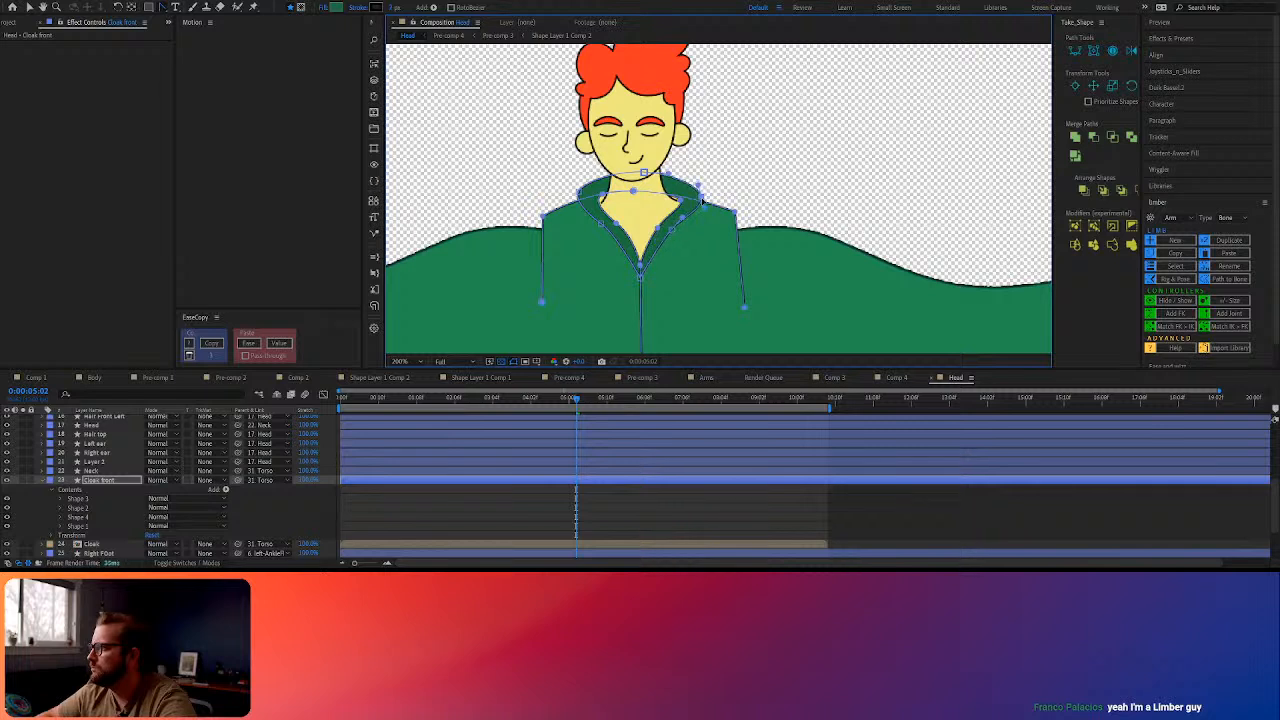
left_click(577, 193)
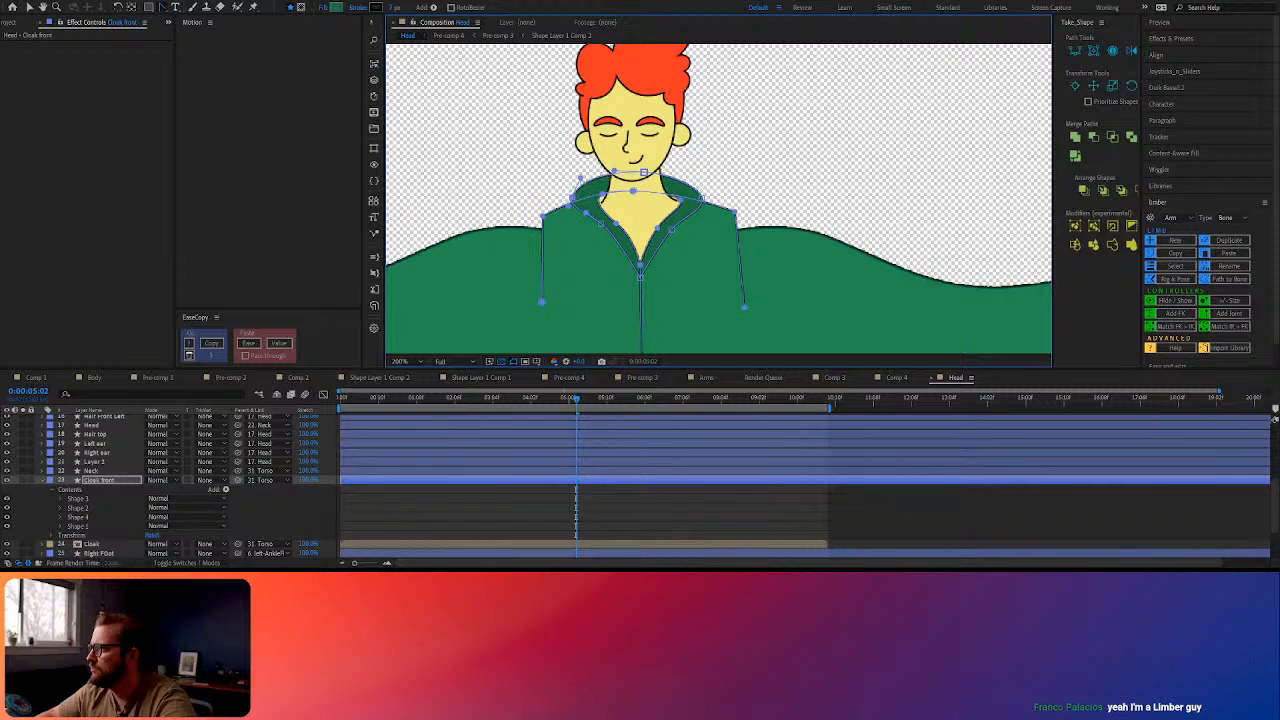
left_click(638, 171)
left_click_drag(639, 171, 603, 171)
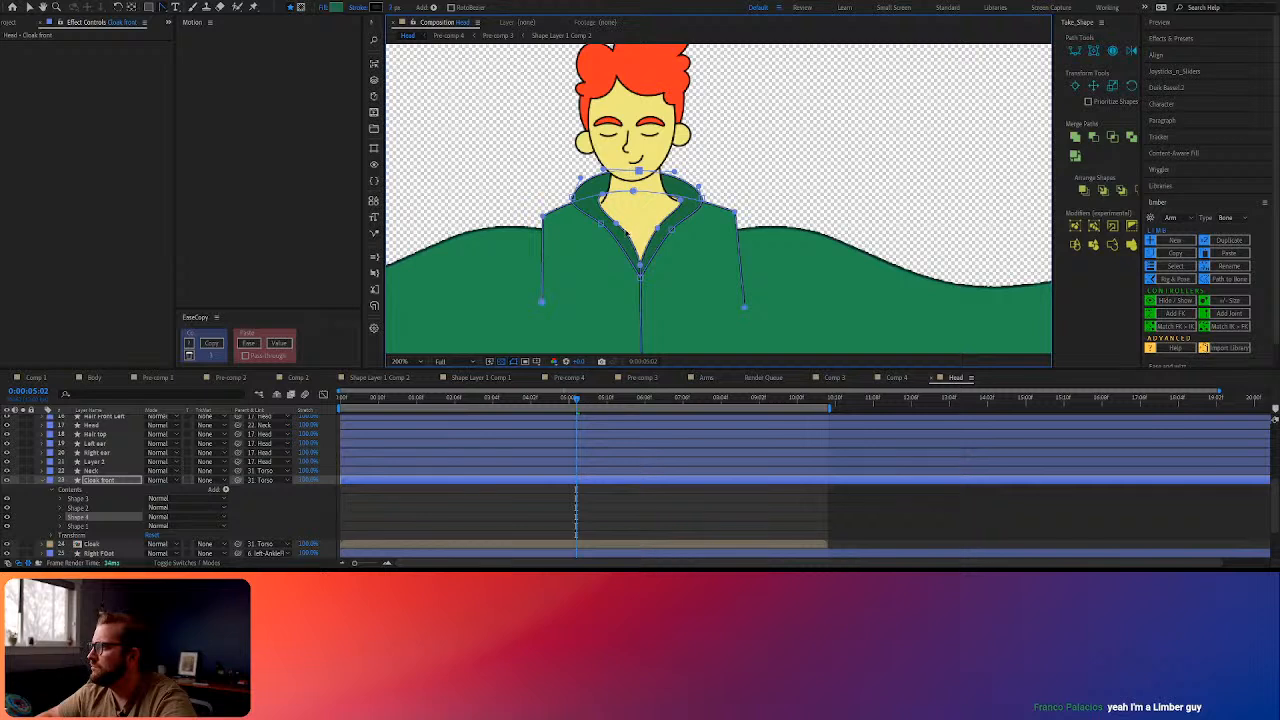
Adjust the curve points along the hood's front edges and the V-neck opening, and deselect the shape
left_click_drag(600, 226, 694, 220)
left_click(657, 229)
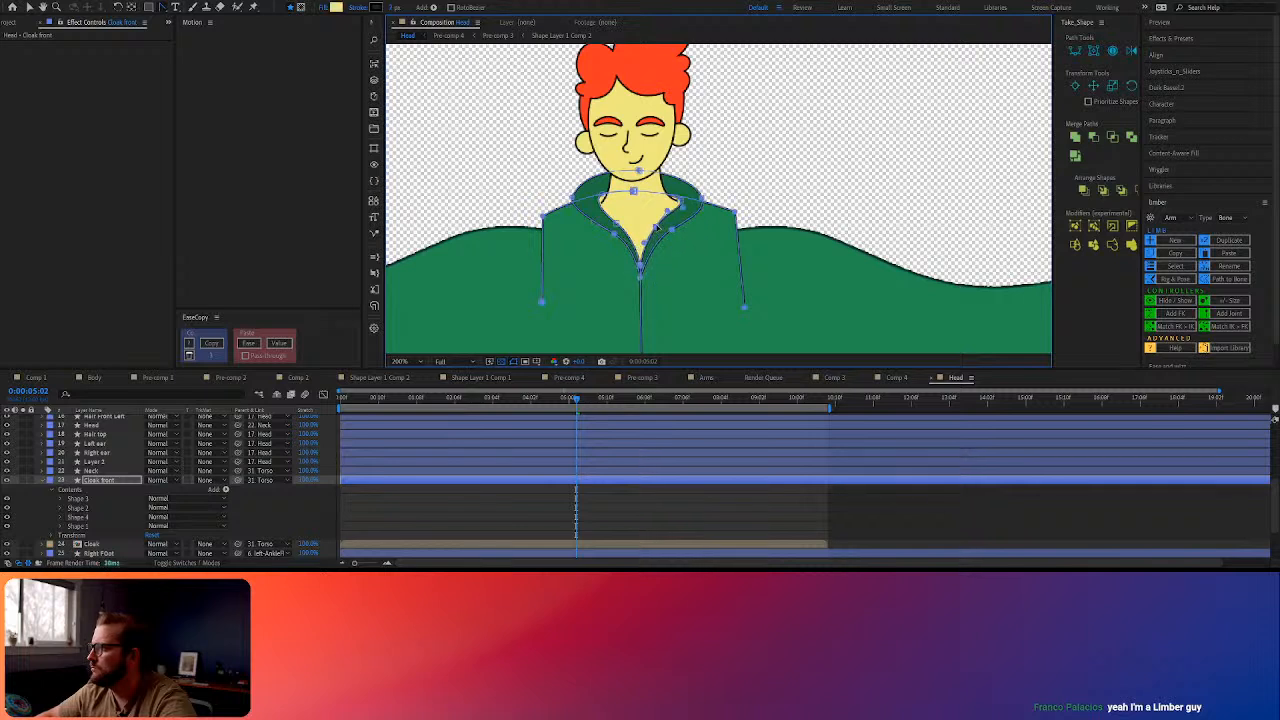
left_click(700, 511)
Enlarge the hood by raising its upper edge, spreading its side points over the shoulders and pushing its lower front edges outward
scroll(753, 238, "down", 3)
scroll(720, 222, "up", 6)
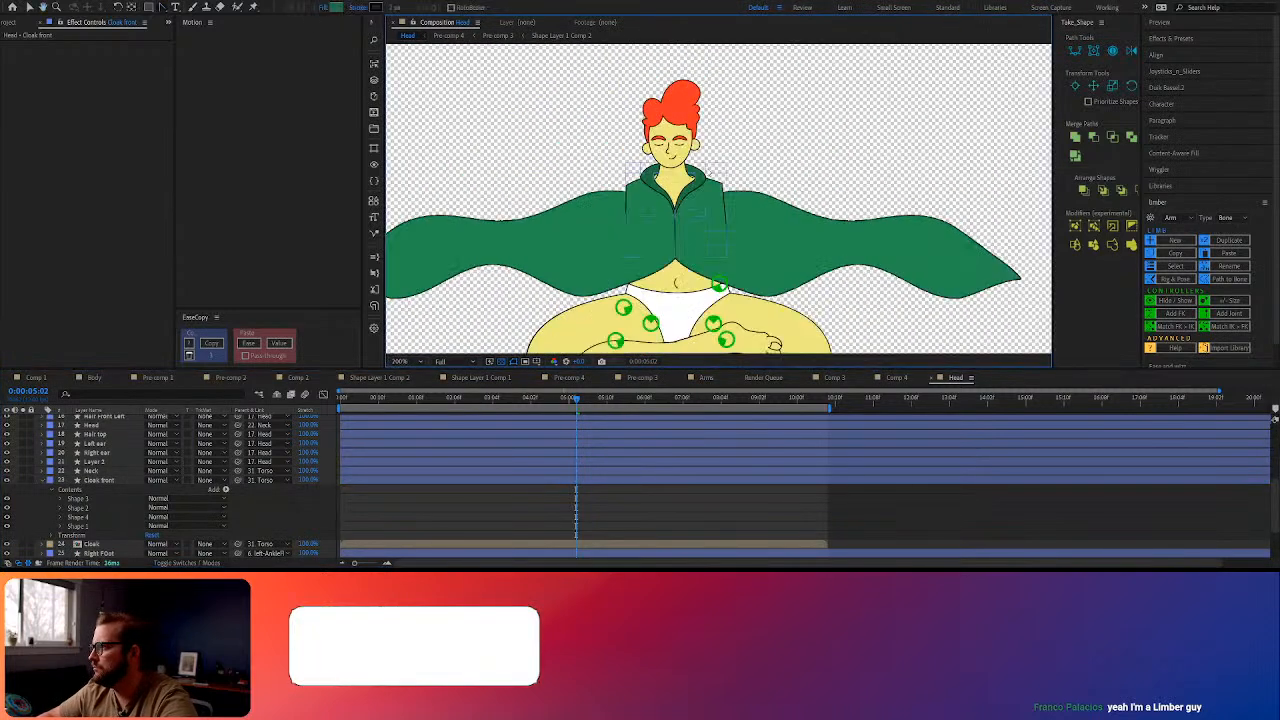
left_click(676, 190)
left_click_drag(575, 144, 575, 115)
left_click_drag(441, 200, 410, 213)
left_click_drag(701, 201, 735, 212)
left_click_drag(576, 117, 428, 127)
left_click_drag(630, 260, 670, 280)
left_click_drag(527, 272, 494, 287)
scroll(548, 272, "down", 2)
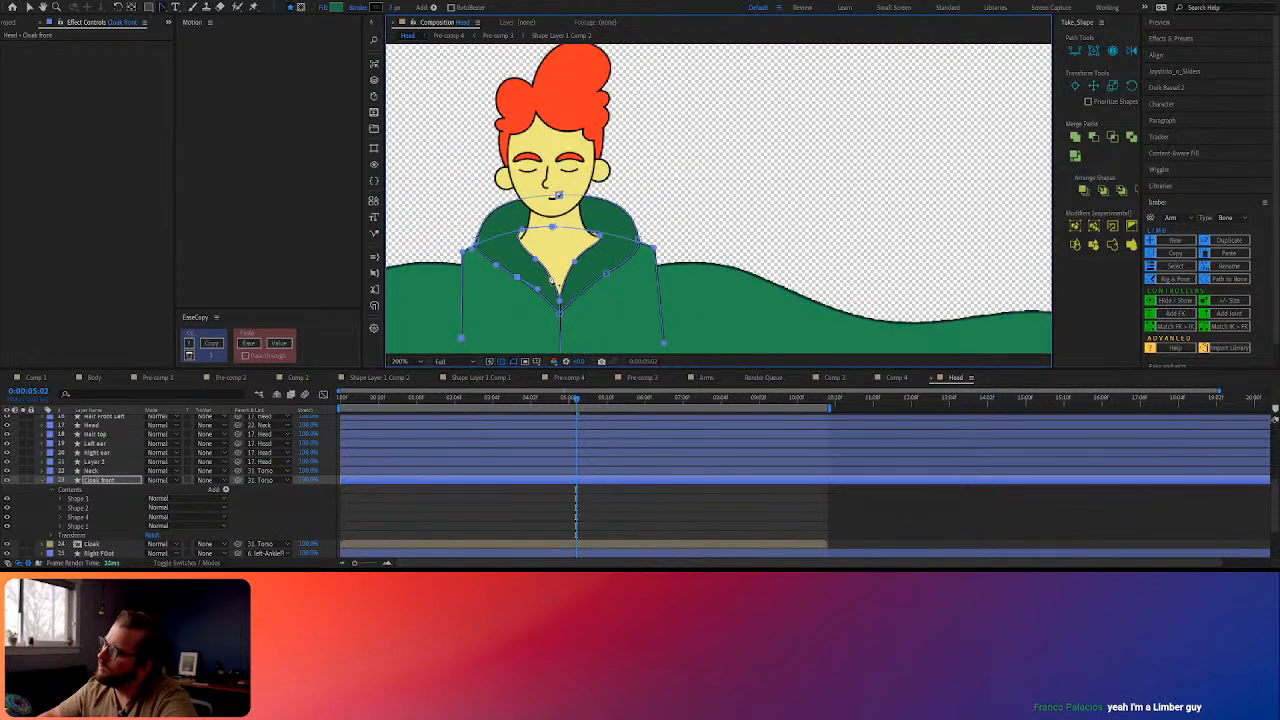
Play the whole animation from the start to check the enlarged hood on the moving character
left_click(726, 231, "ctrl")
left_click_drag(598, 261, 707, 152)
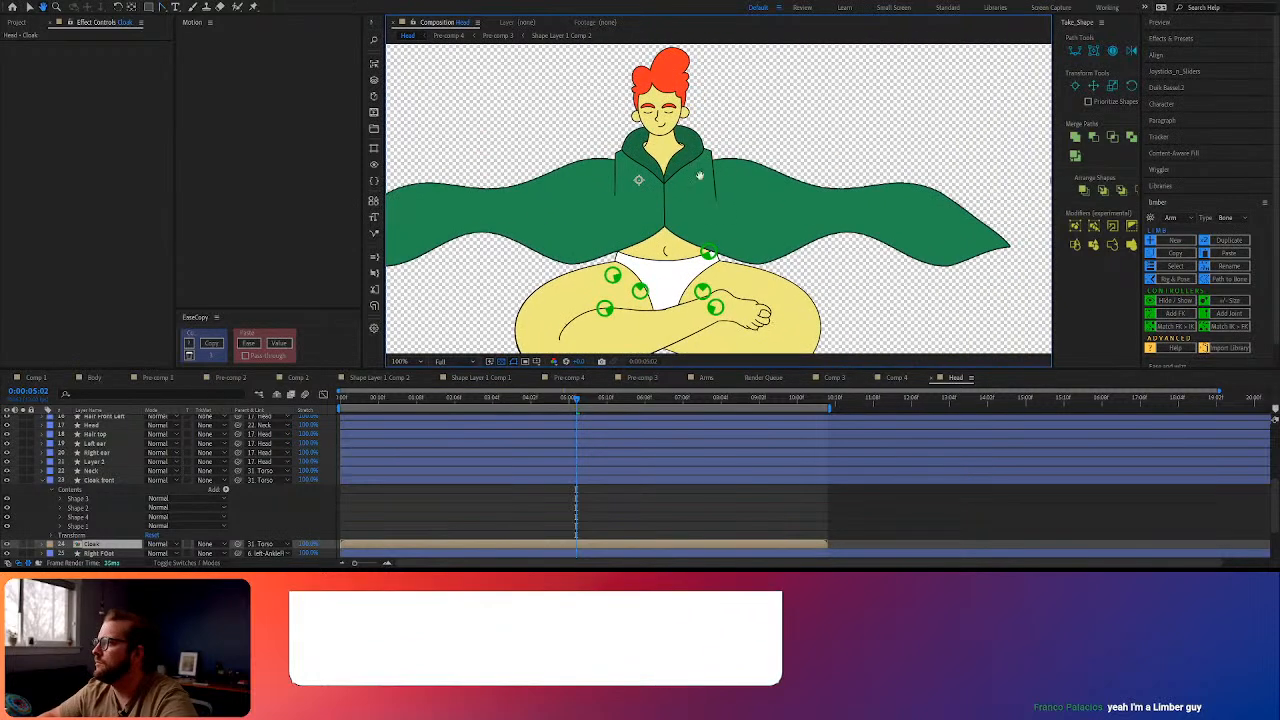
scroll(718, 200, "down", 3)
left_click_drag(755, 260, 696, 237)
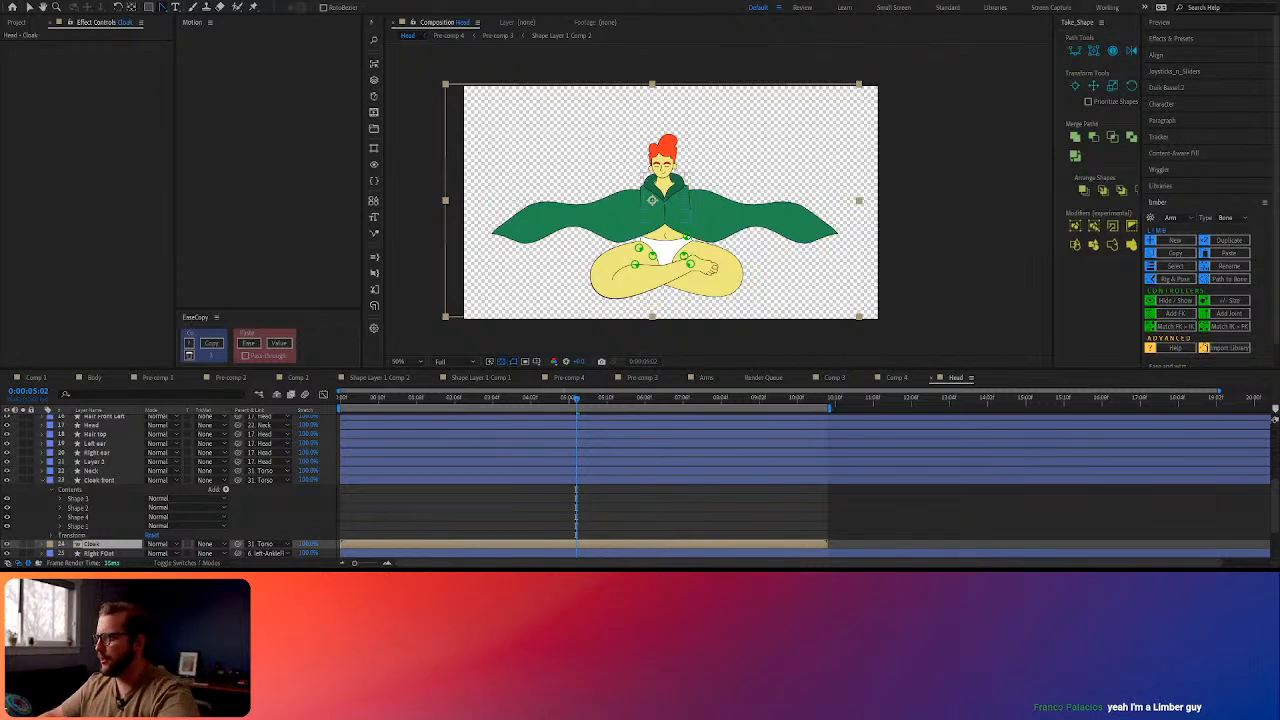
left_click(560, 505)
left_click_drag(556, 399, 217, 416)
key("space")
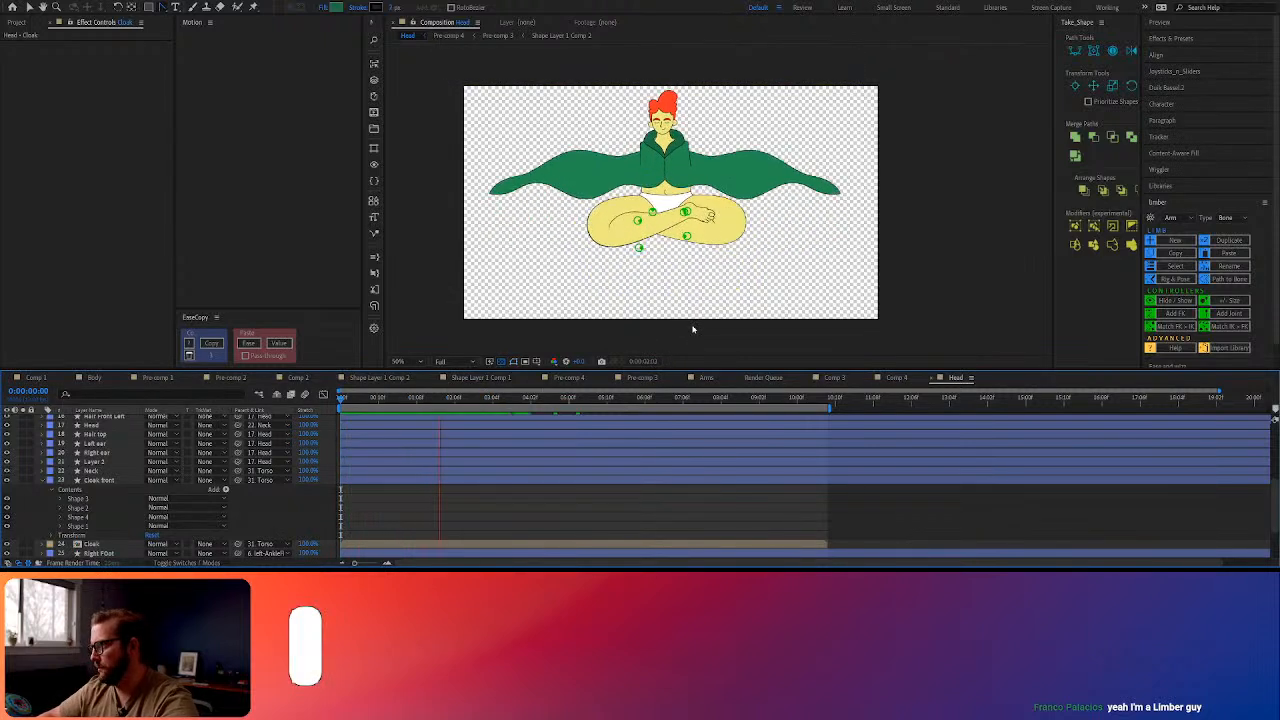
key("v")
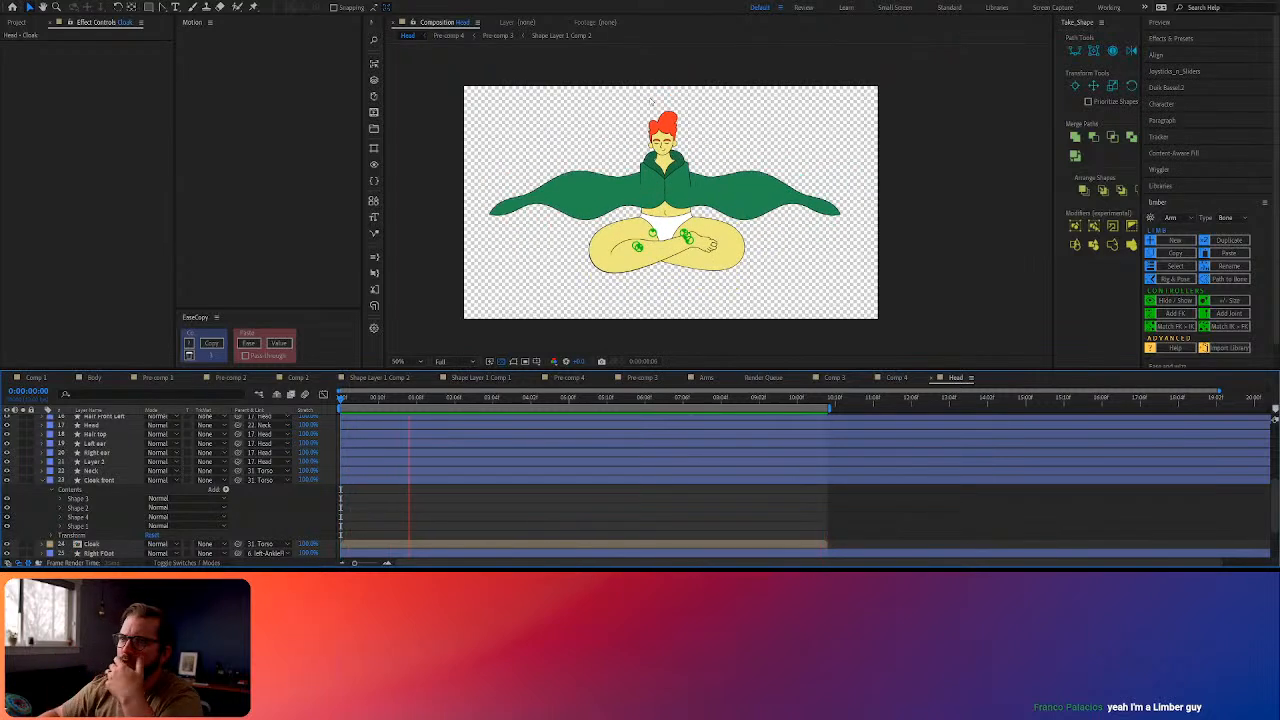
Inspect the crossed legs up close on a stopped frame, replay the animation and return the playhead to 0:00:00:00
scroll(720, 212, "up", 4)
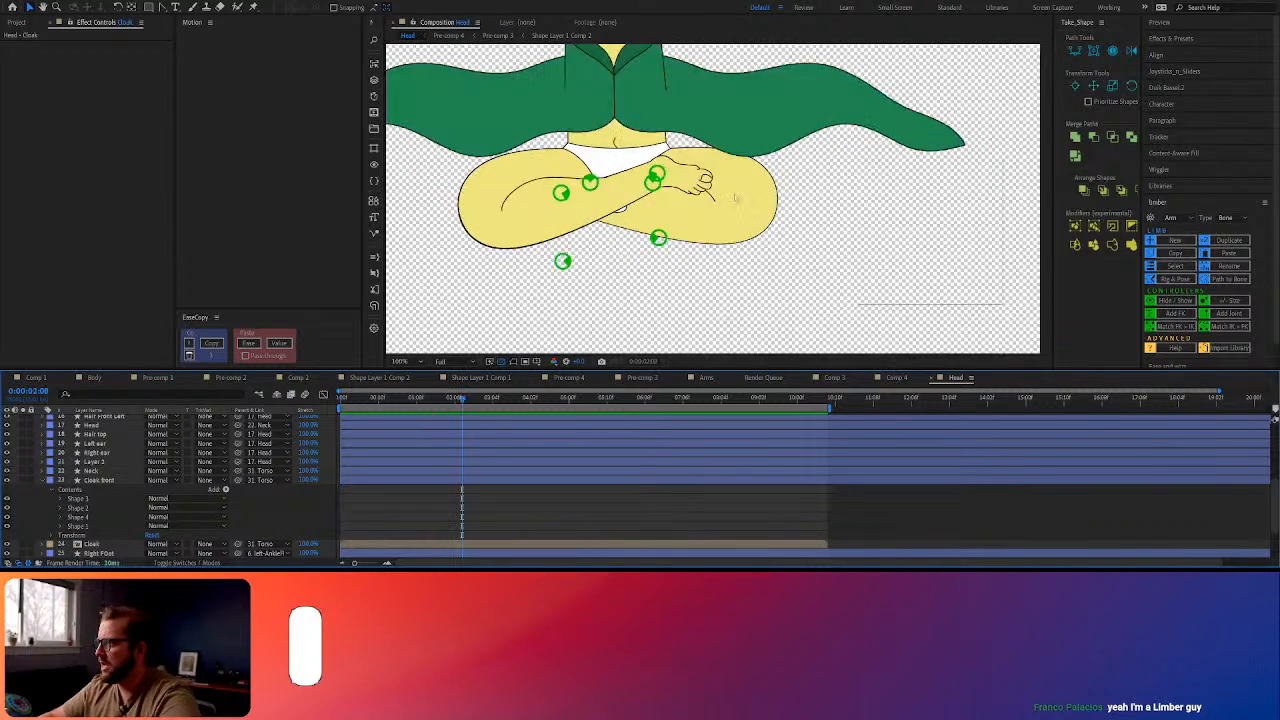
scroll(692, 244, "down", 4)
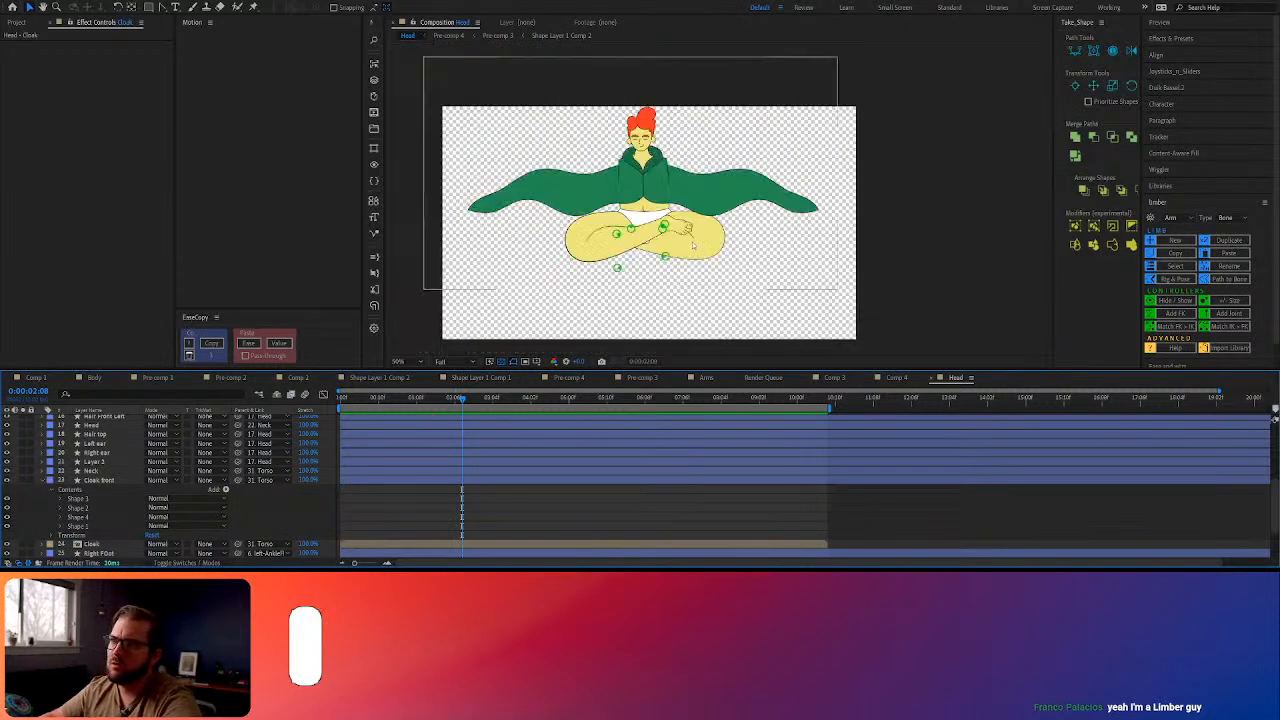
left_click_drag(655, 222, 673, 246)
key("space")
left_click_drag(515, 400, 268, 400)
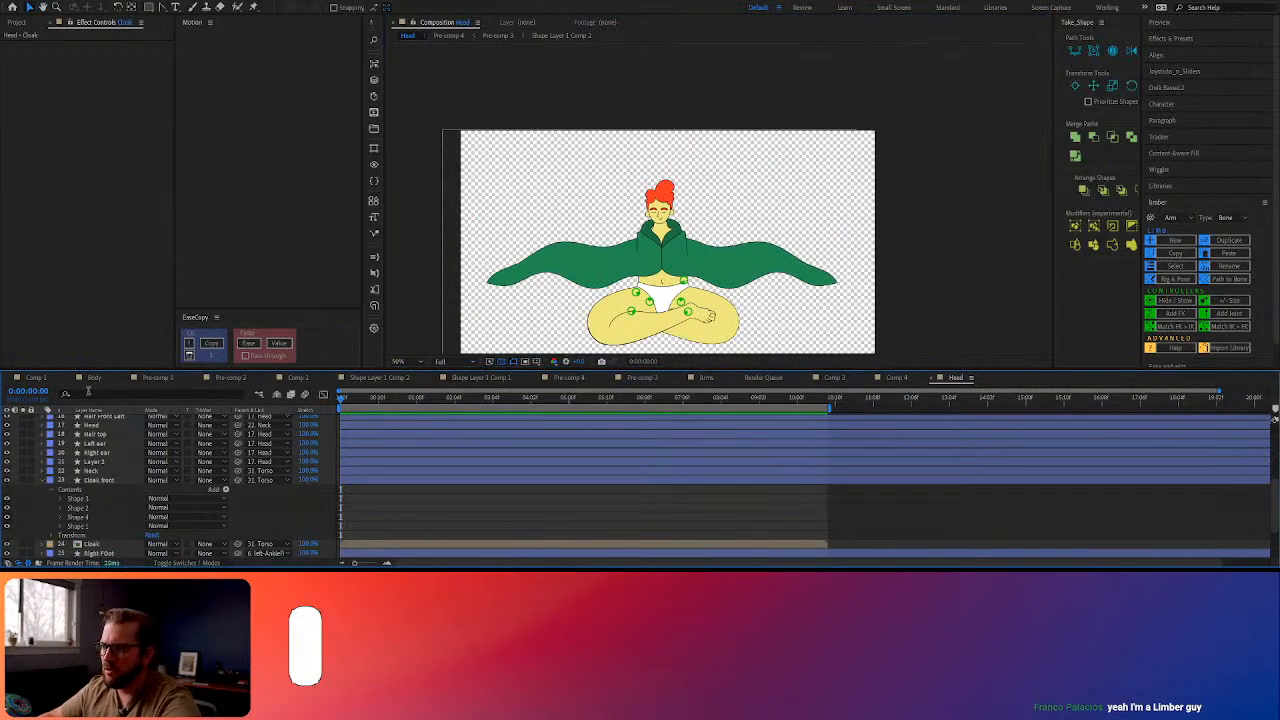
Review the earlier rig's animation in Comp 1 and the reference illustration Live.jpg in Illustrator
left_click(35, 378)
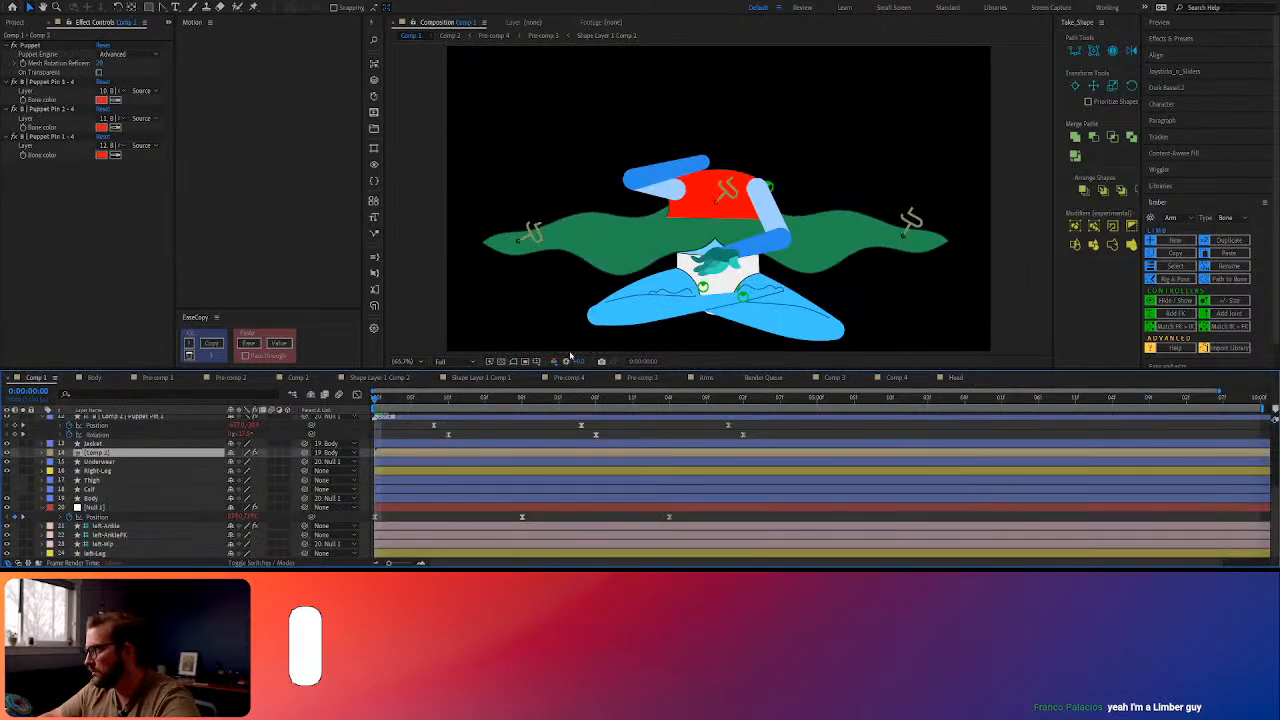
key("space")
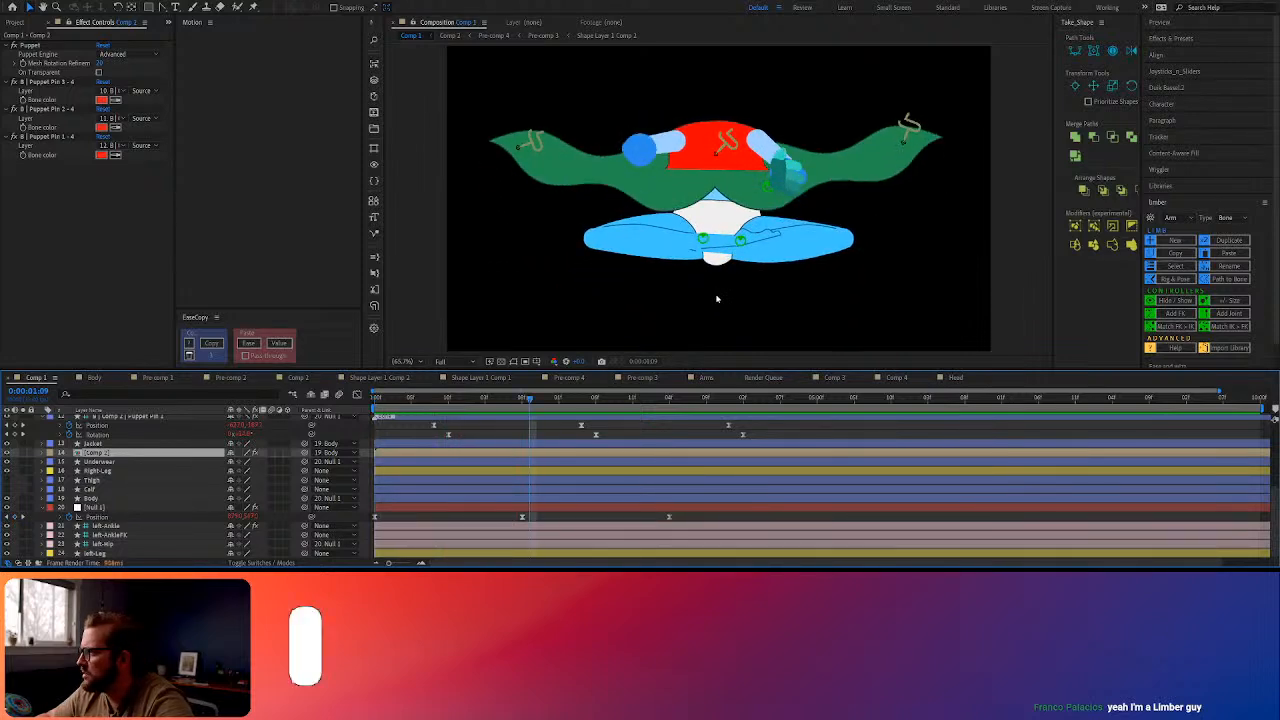
left_click(940, 378)
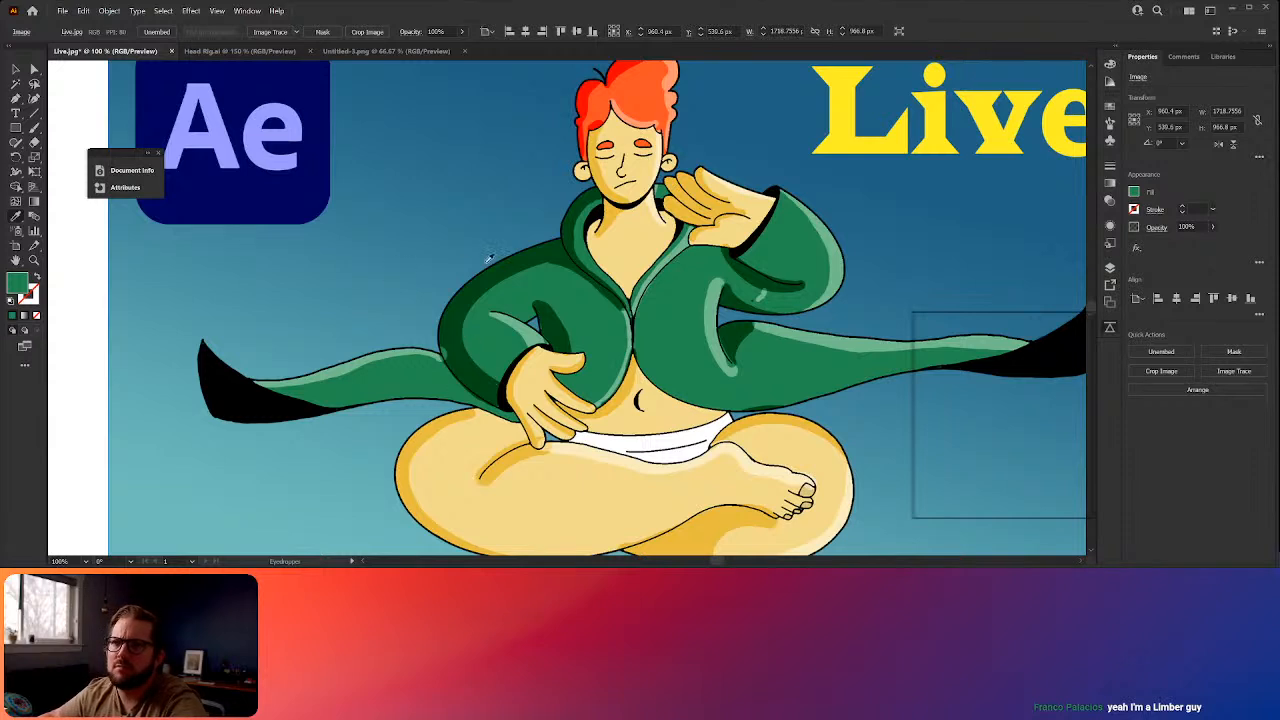
key("v")
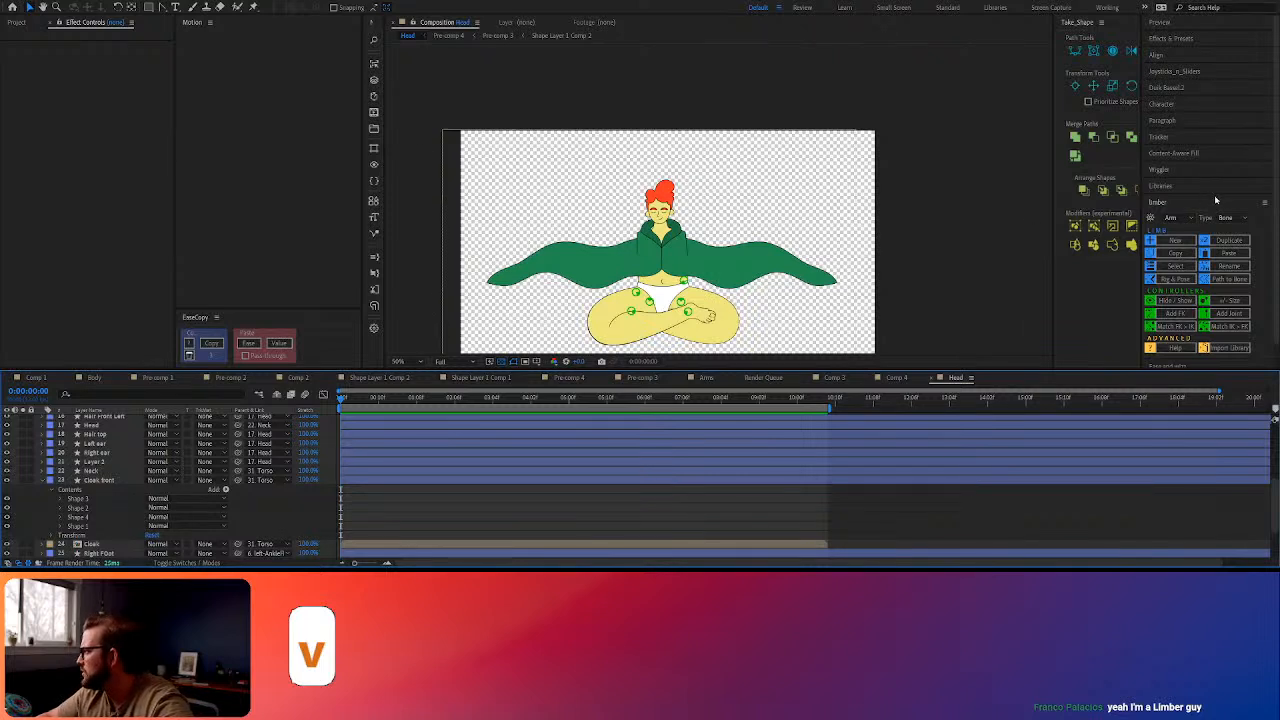
Back in After Effects' Head composition, create a Limber arm named left and place its controllers at the cloak's shoulder and beside the hip
left_click(1176, 240)
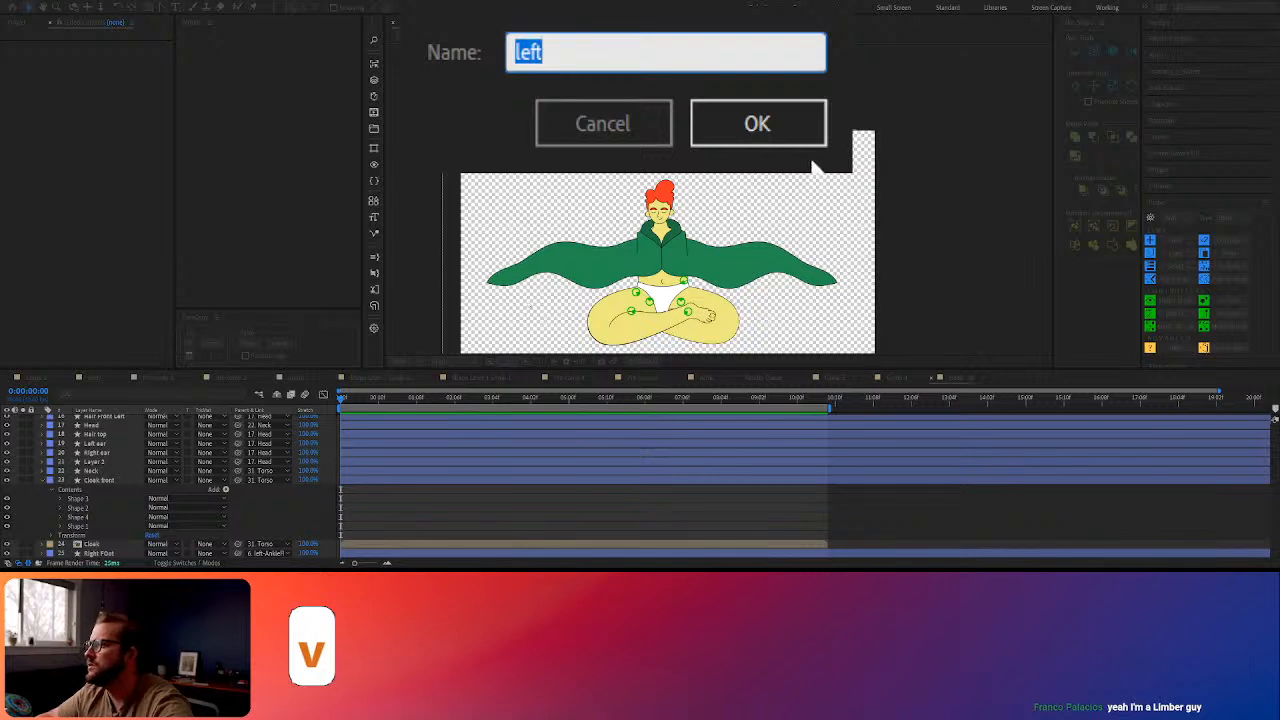
key("Return")
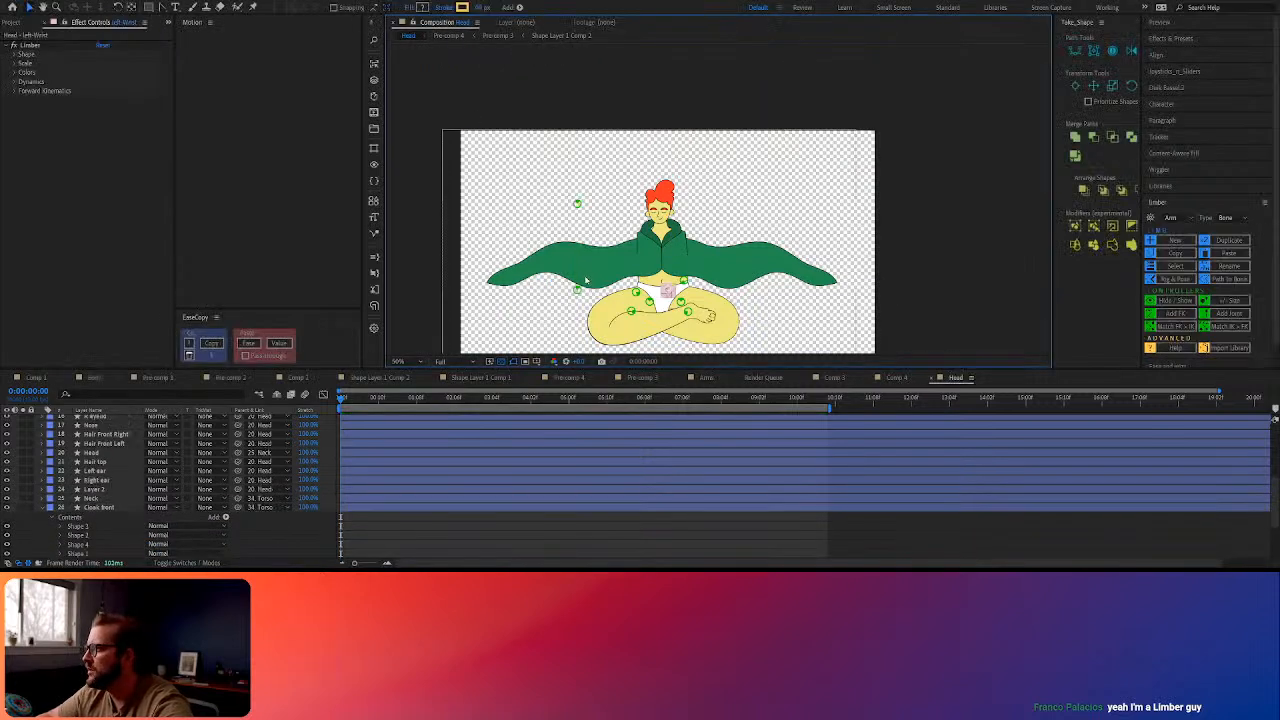
scroll(698, 250, "up", 3)
left_click(636, 102)
left_click_drag(636, 98, 668, 166)
left_click_drag(636, 270, 692, 255)
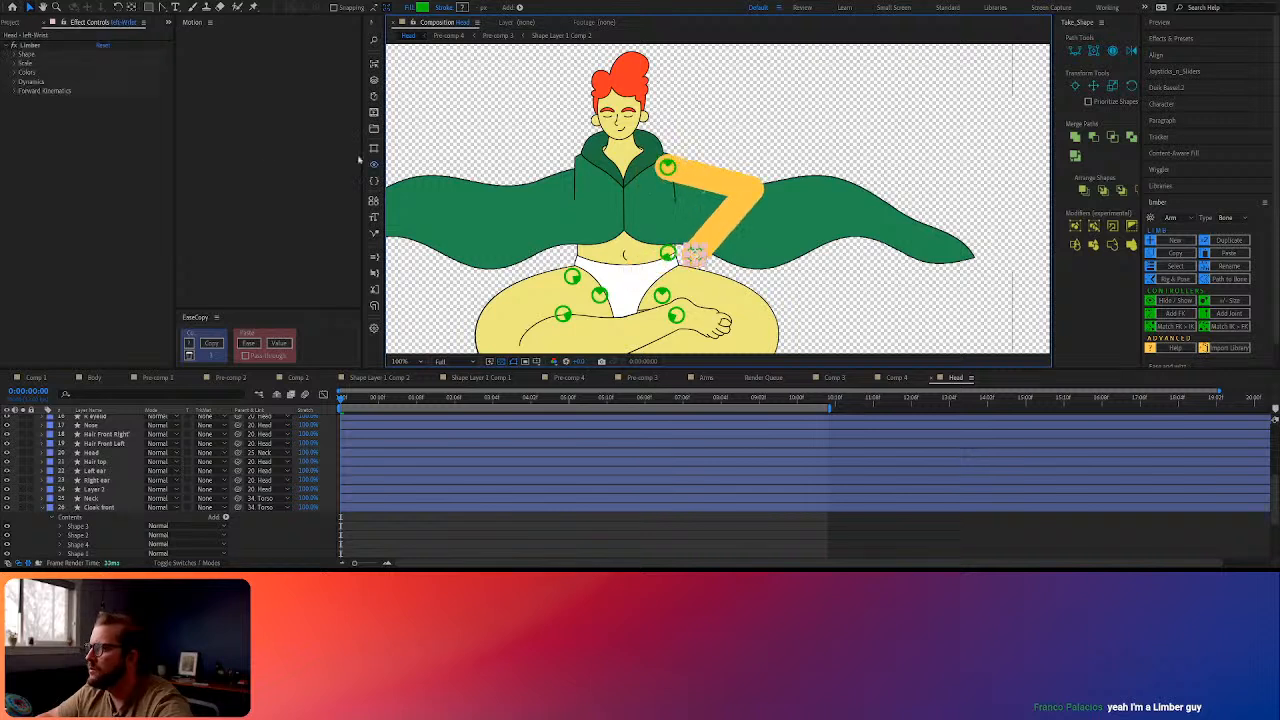
Add bone curvature to the left arm in Limber and thicken the left-Arm stroke to a wide sleeve
left_click(14, 54)
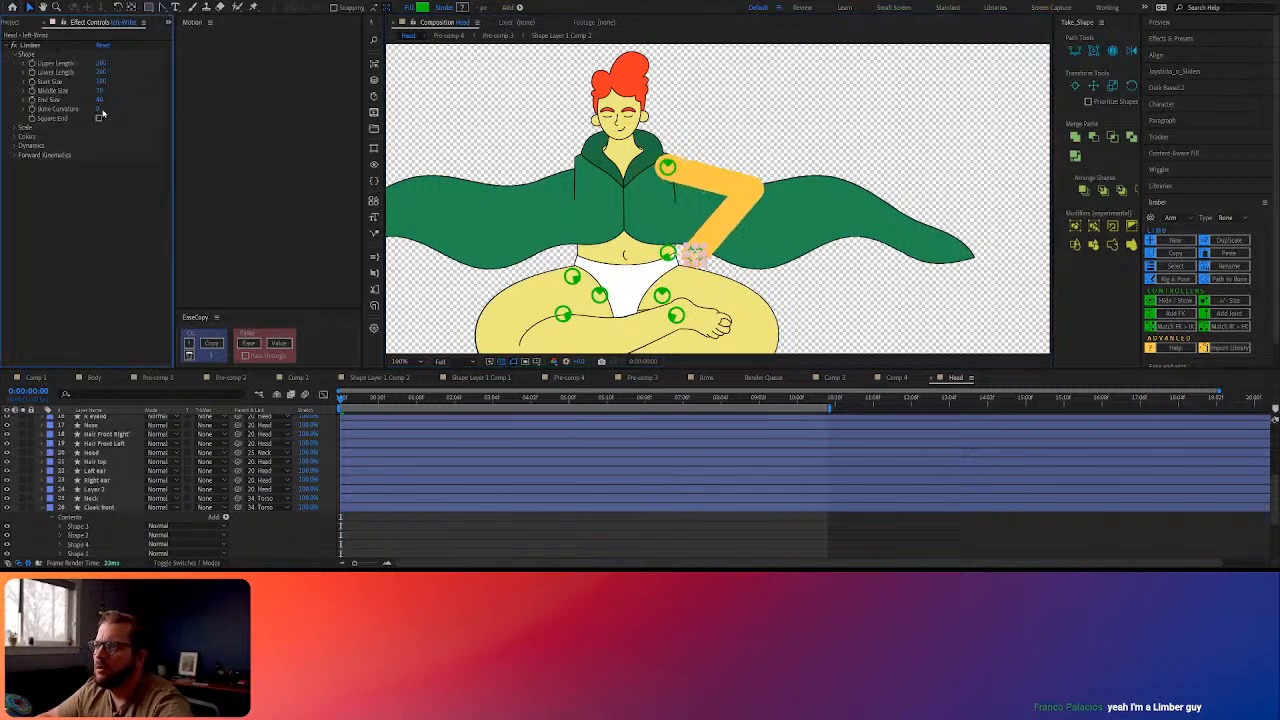
left_click_drag(100, 109, 118, 109)
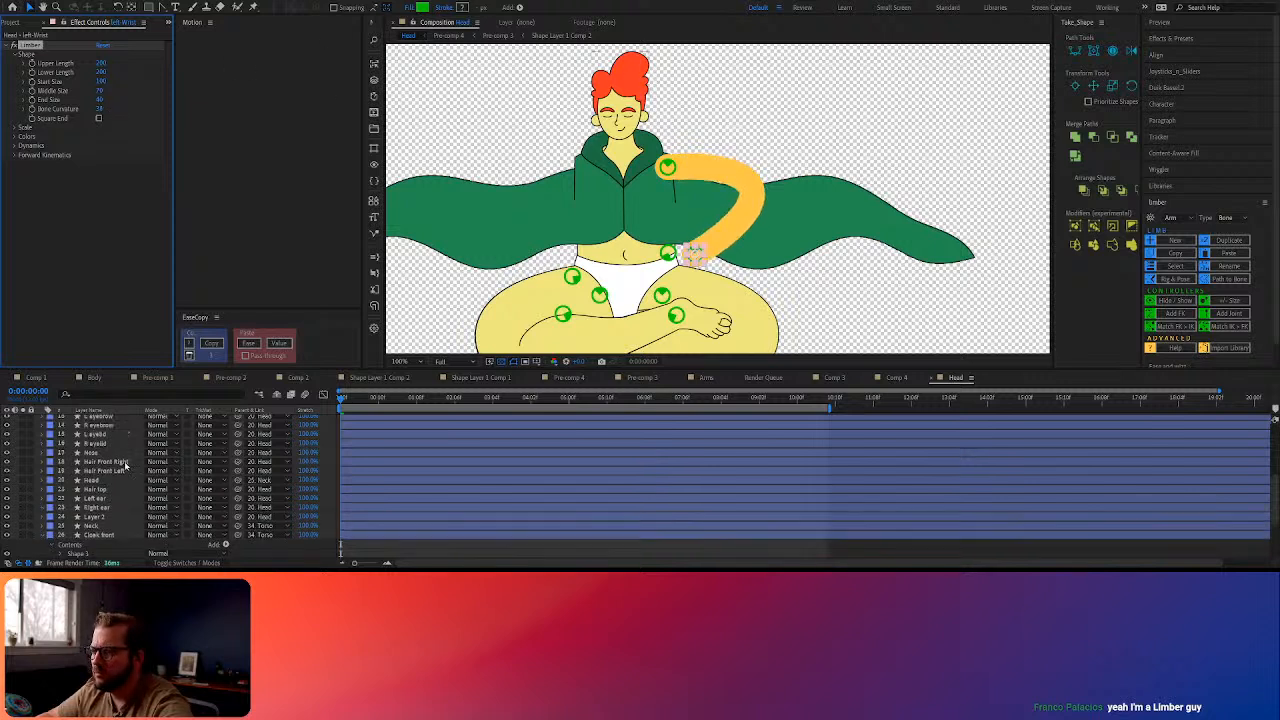
scroll(110, 480, "up", 5)
left_click(95, 437)
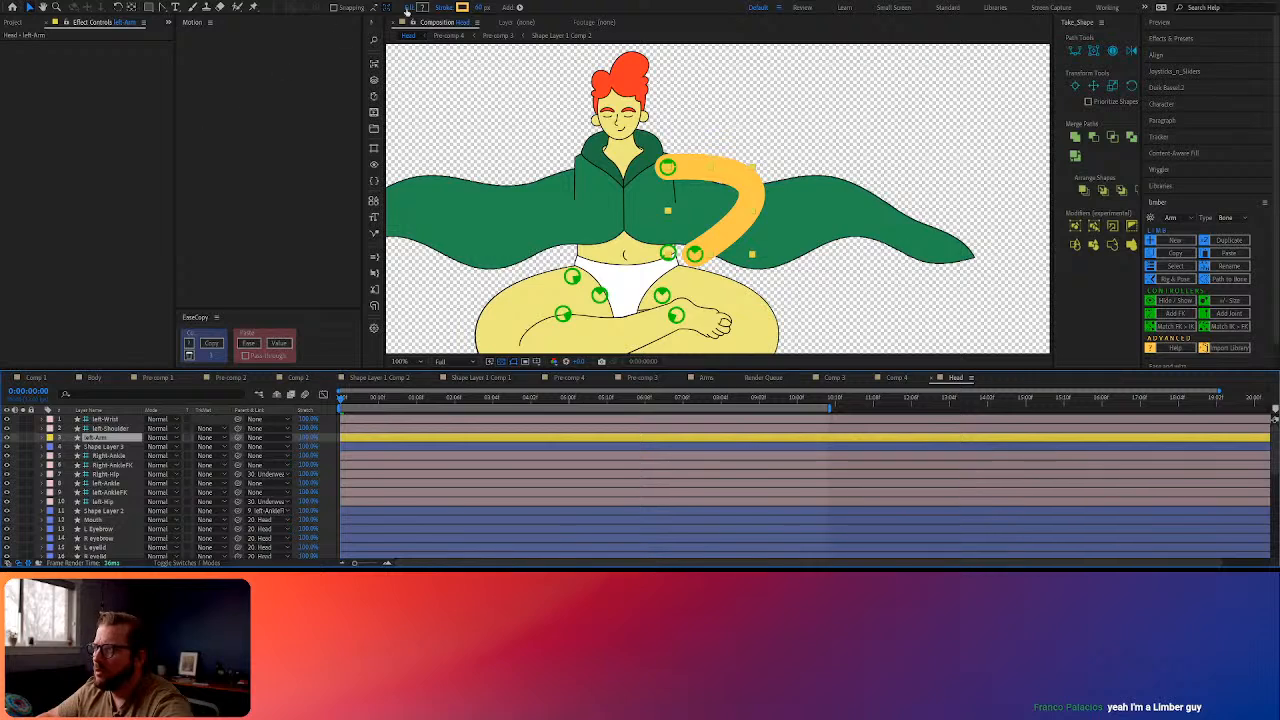
left_click_drag(484, 13, 506, 10)
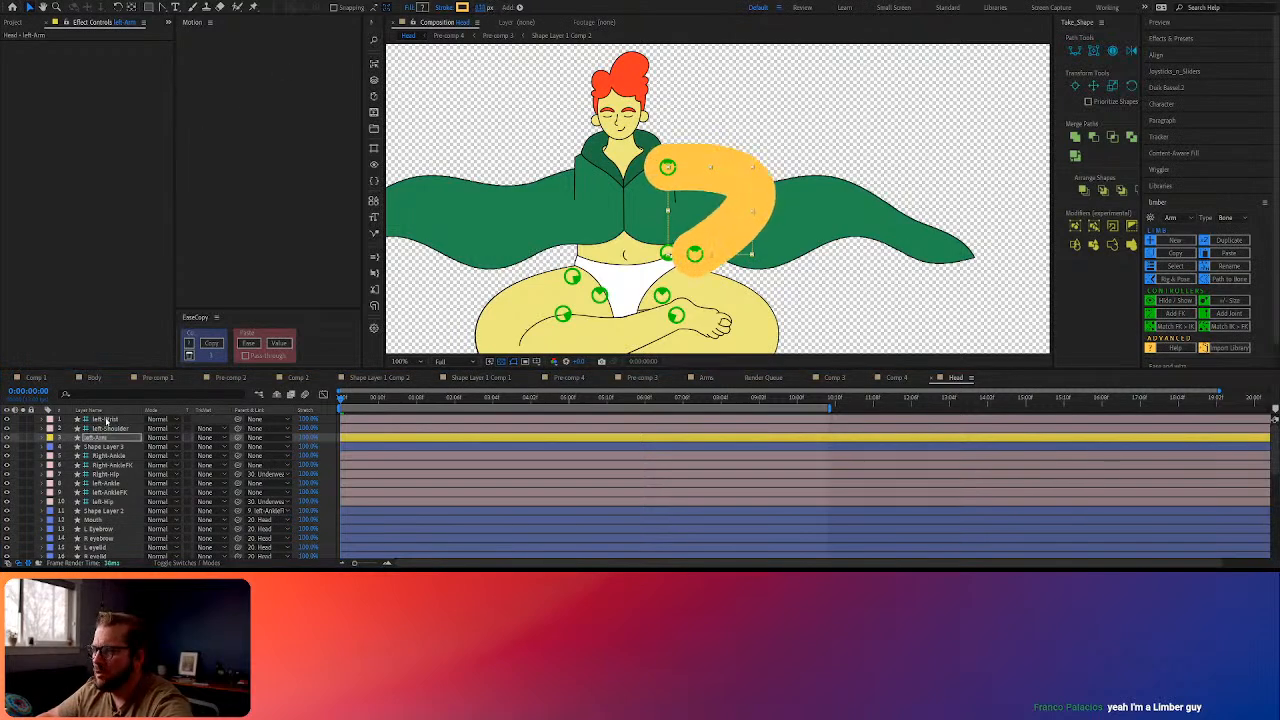
Set the left arm's upper and lower lengths to 175 through the left-Wrist controller
left_click(105, 420)
left_click(103, 72)
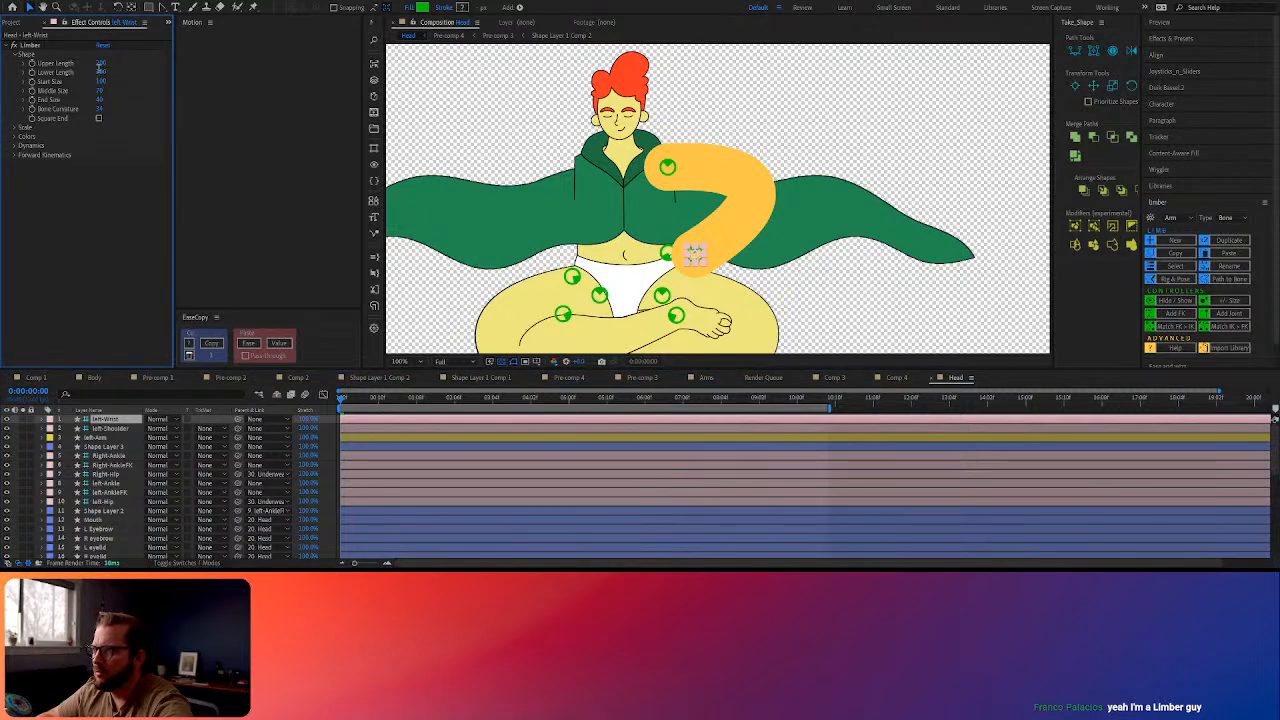
type("17")
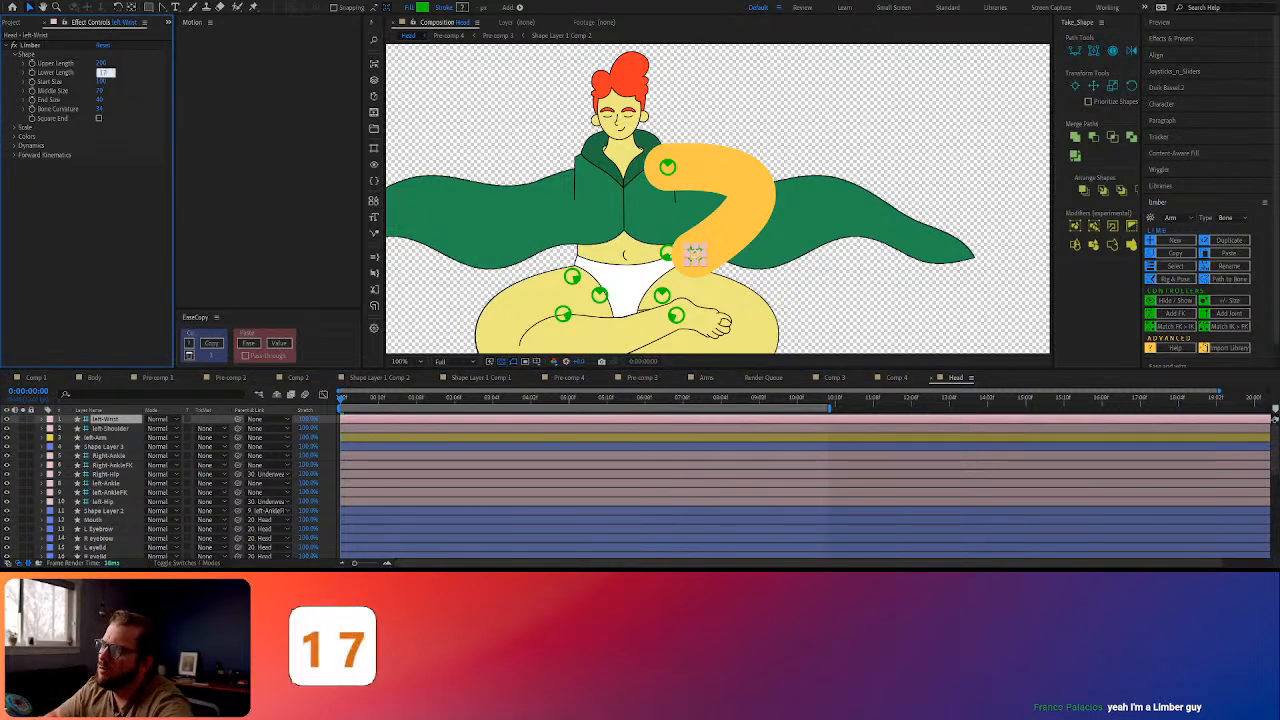
type("5")
key("Return")
left_click(101, 63)
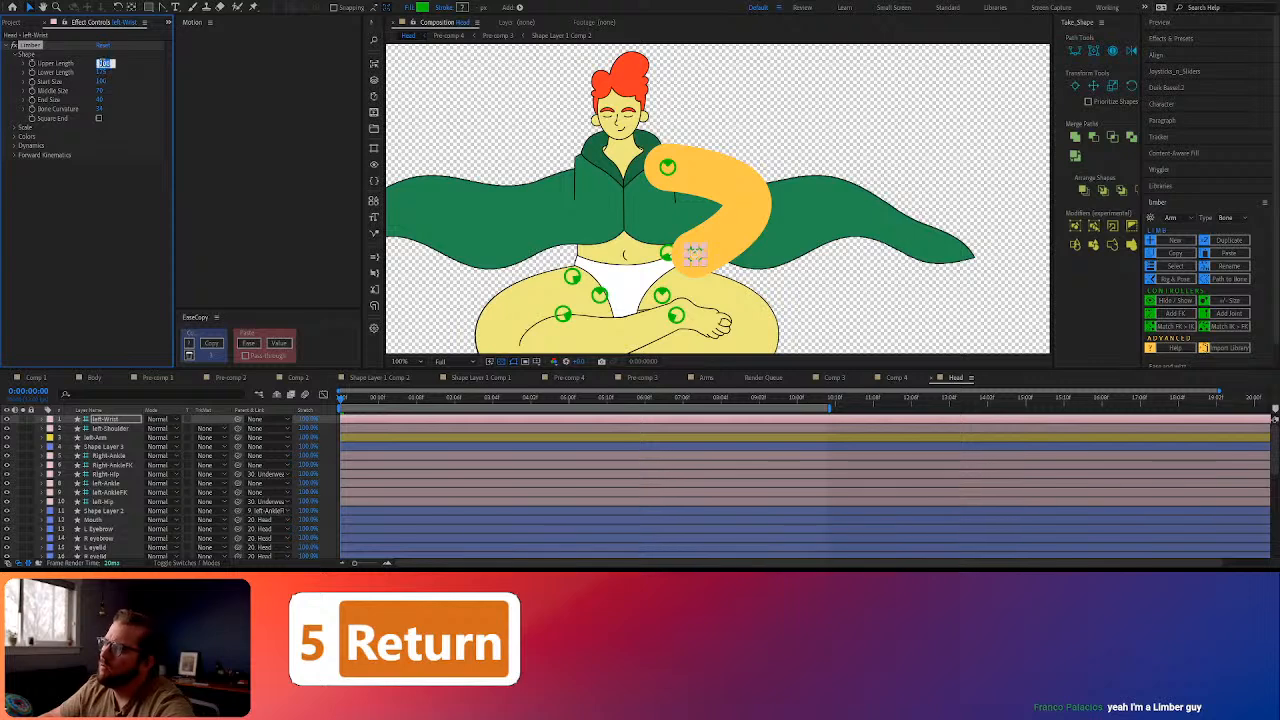
type("175")
key("Return")
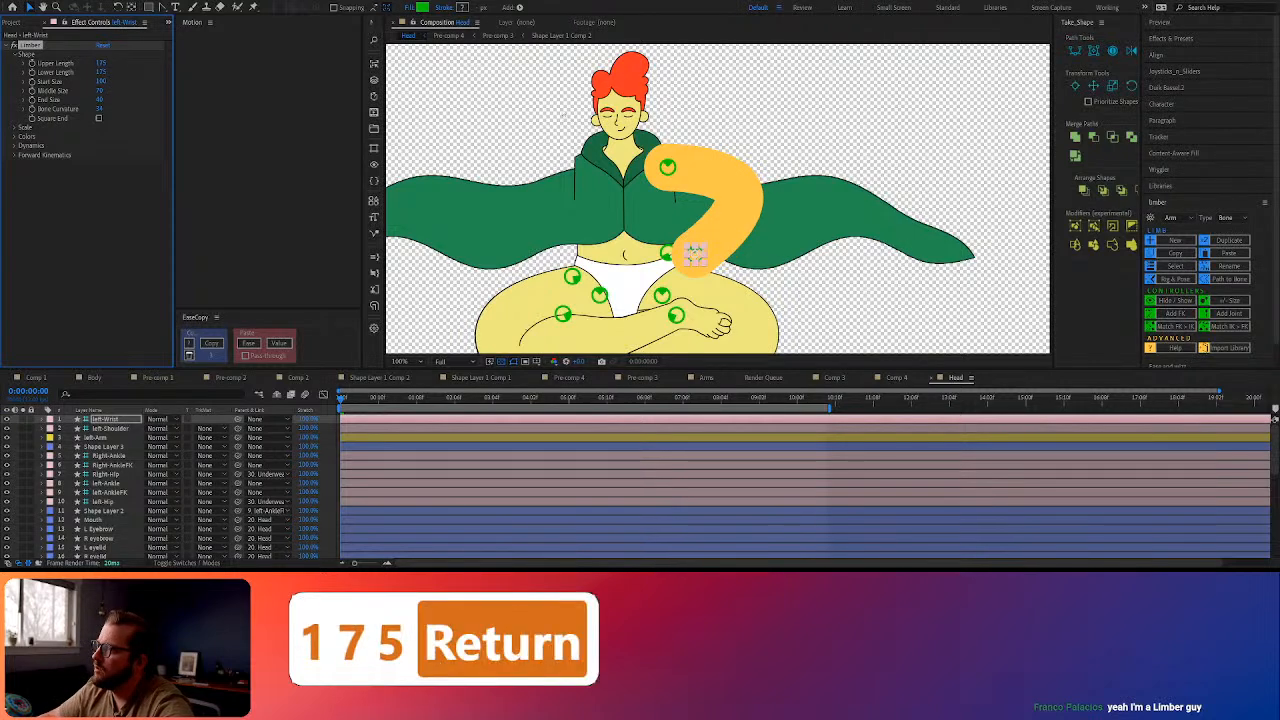
Bring the left arm's wrist and shoulder controllers closer together along the cloak's side to fold the arm outward
left_click_drag(693, 255, 677, 223)
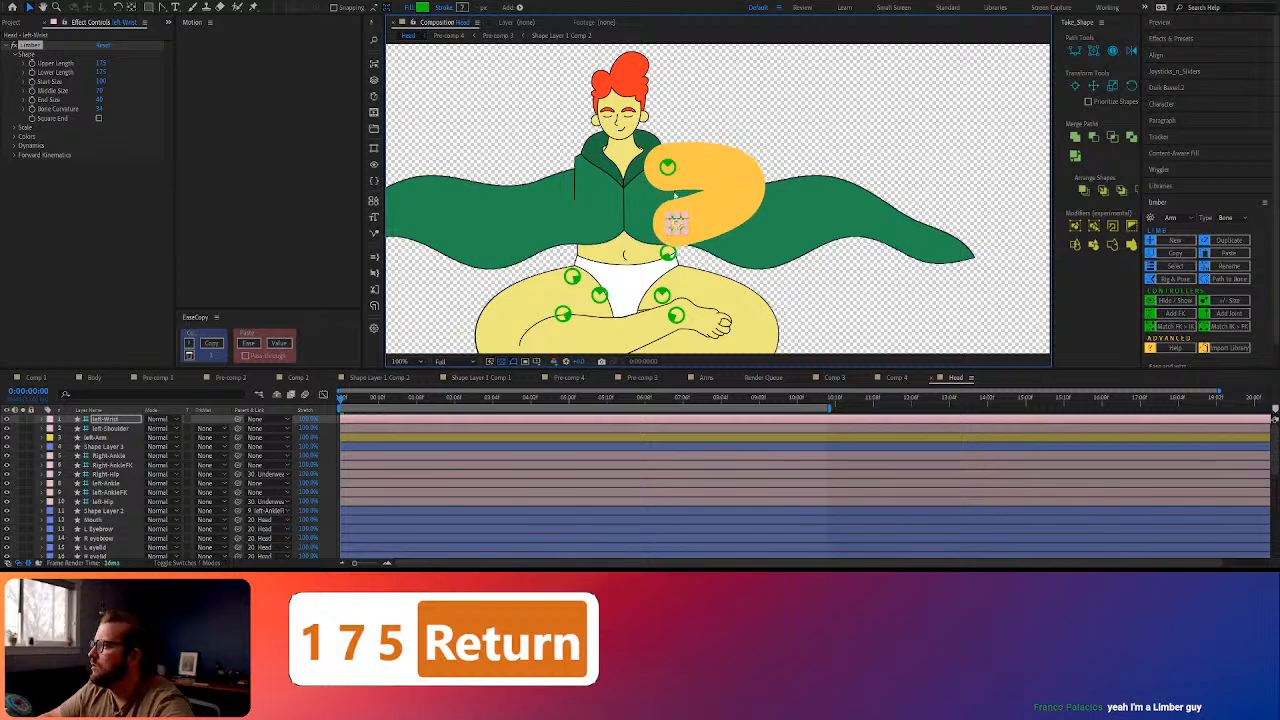
left_click_drag(667, 167, 671, 221)
left_click(677, 224)
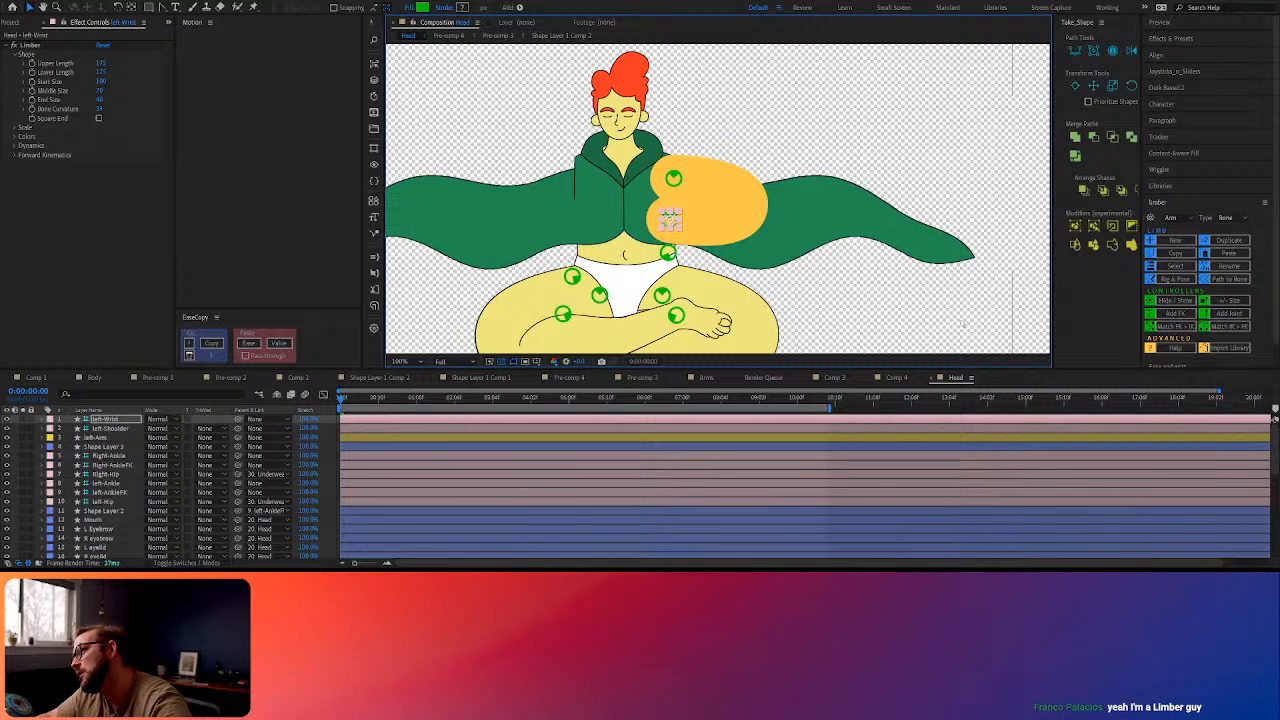
left_click_drag(673, 222, 672, 230)
Set the left arm's FK to 100% and bend it with the upper and lower FK rotations, elbow pointing away from the torso
left_click(12, 155)
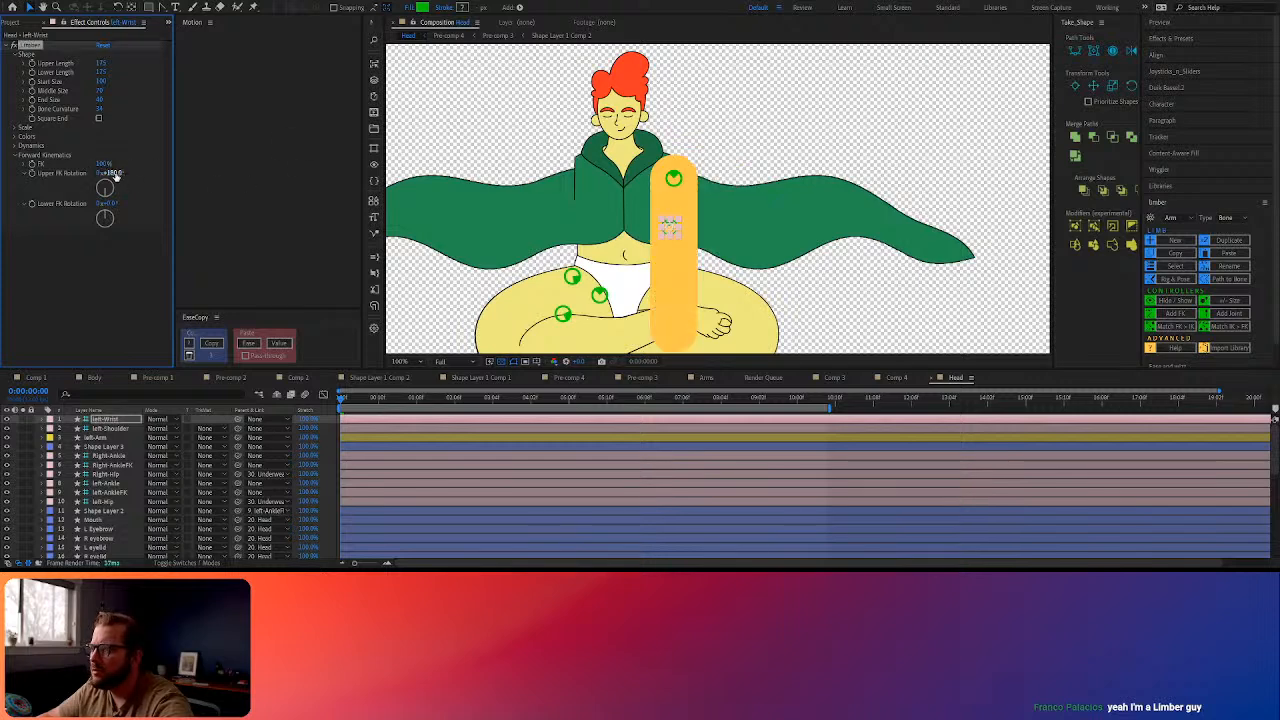
left_click_drag(110, 203, 180, 201)
left_click_drag(111, 173, 87, 173)
Reposition the left arm's shoulder controller on the cloak's shoulder and its wrist controller inside the folded forearm
left_click_drag(675, 180, 664, 196)
scroll(670, 177, "up", 4)
scroll(664, 196, "down", 4)
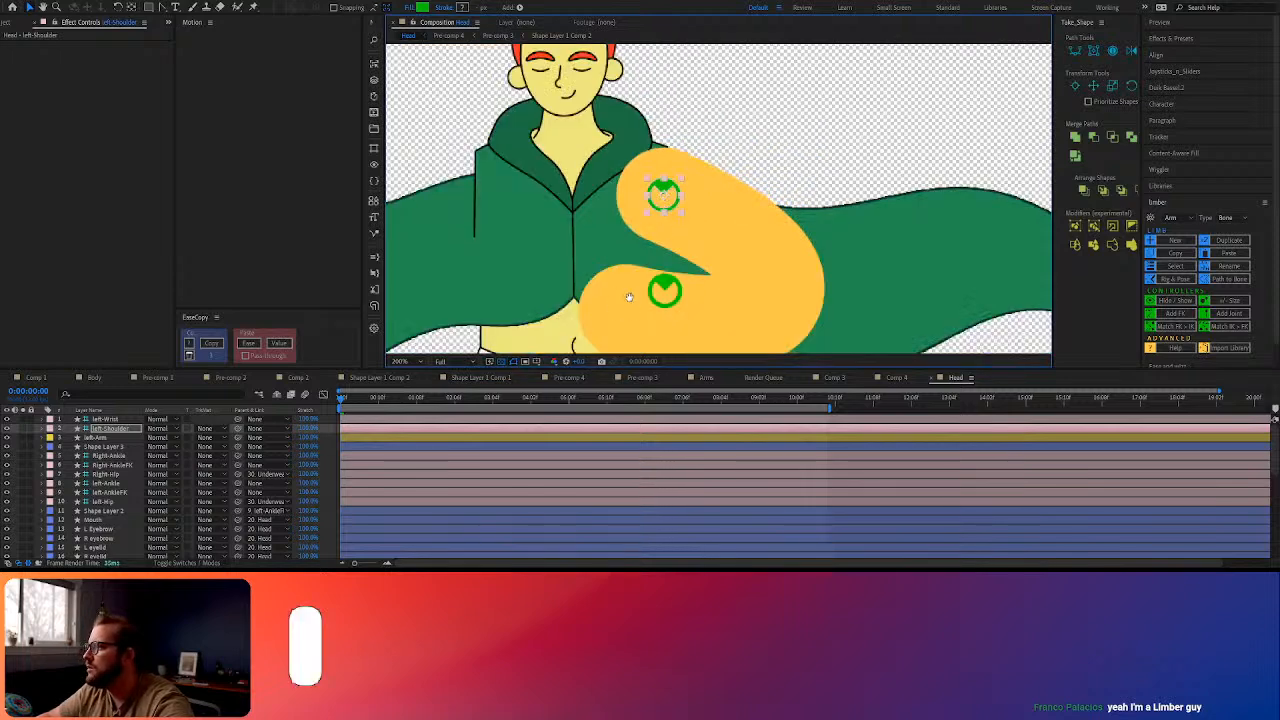
scroll(630, 298, "up", 2)
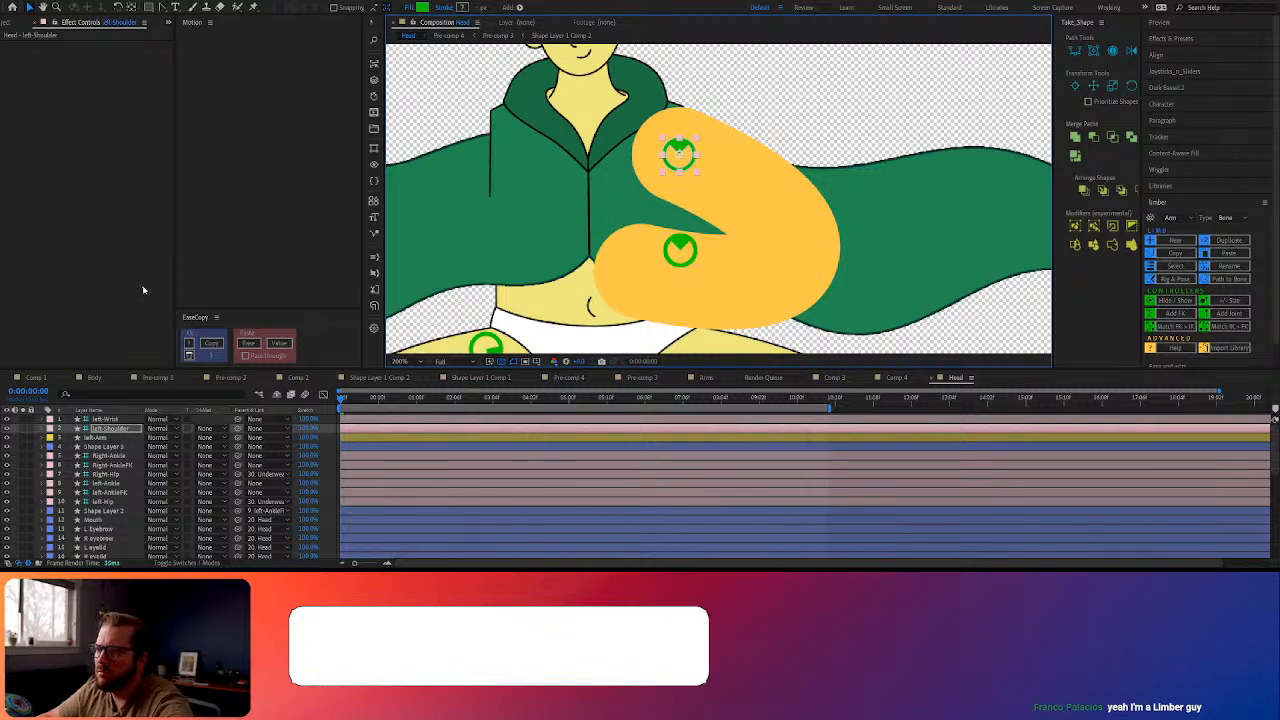
left_click(680, 250)
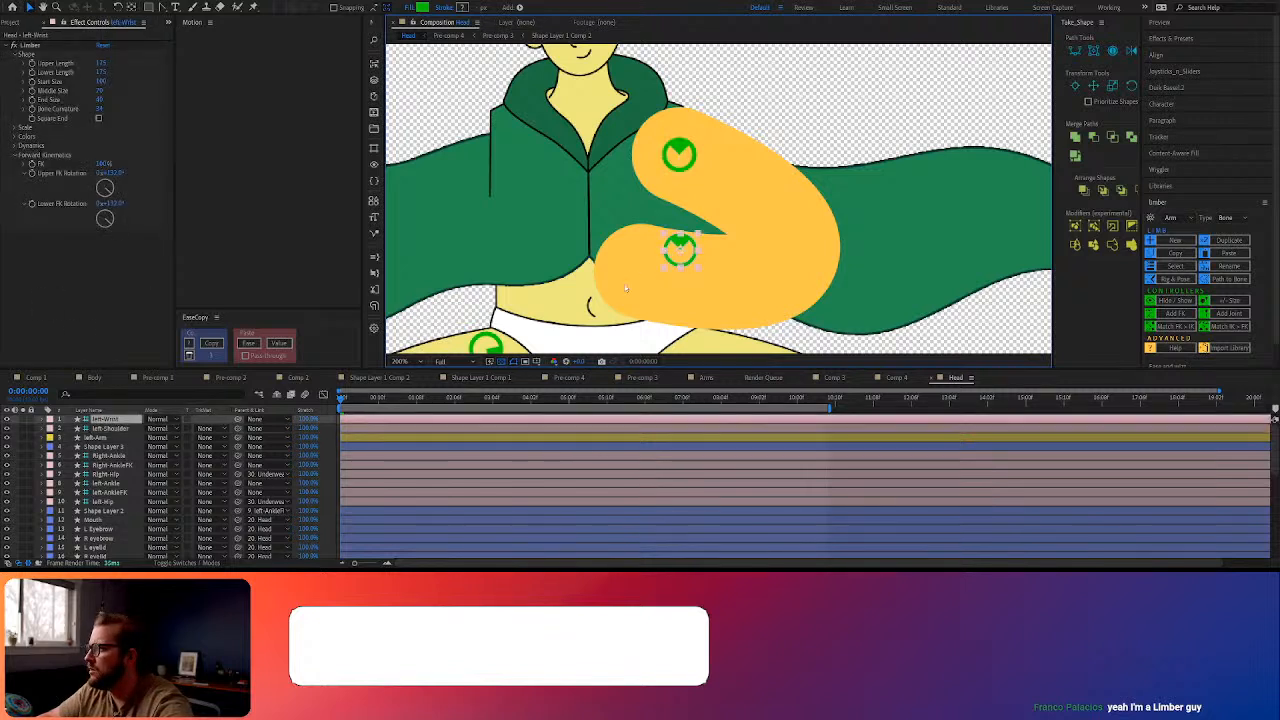
left_click_drag(680, 255, 652, 263)
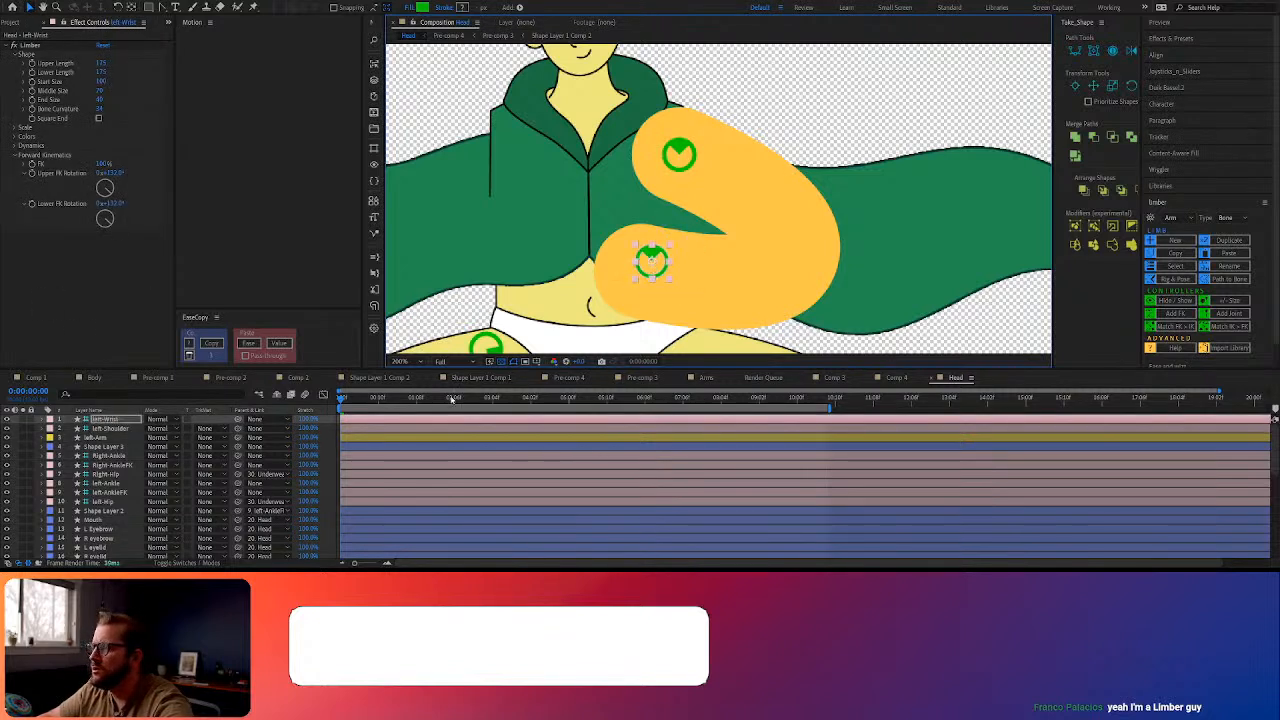
left_click(98, 420)
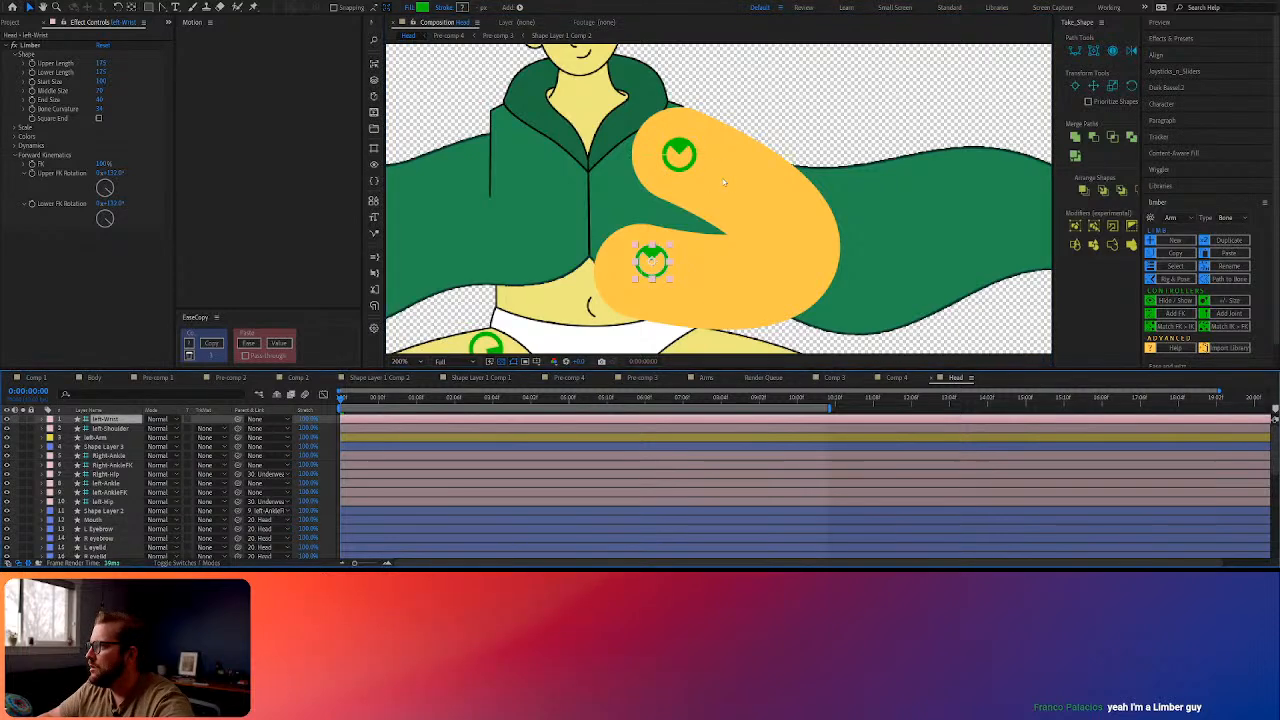
scroll(768, 268, "down", 1)
left_click(839, 308)
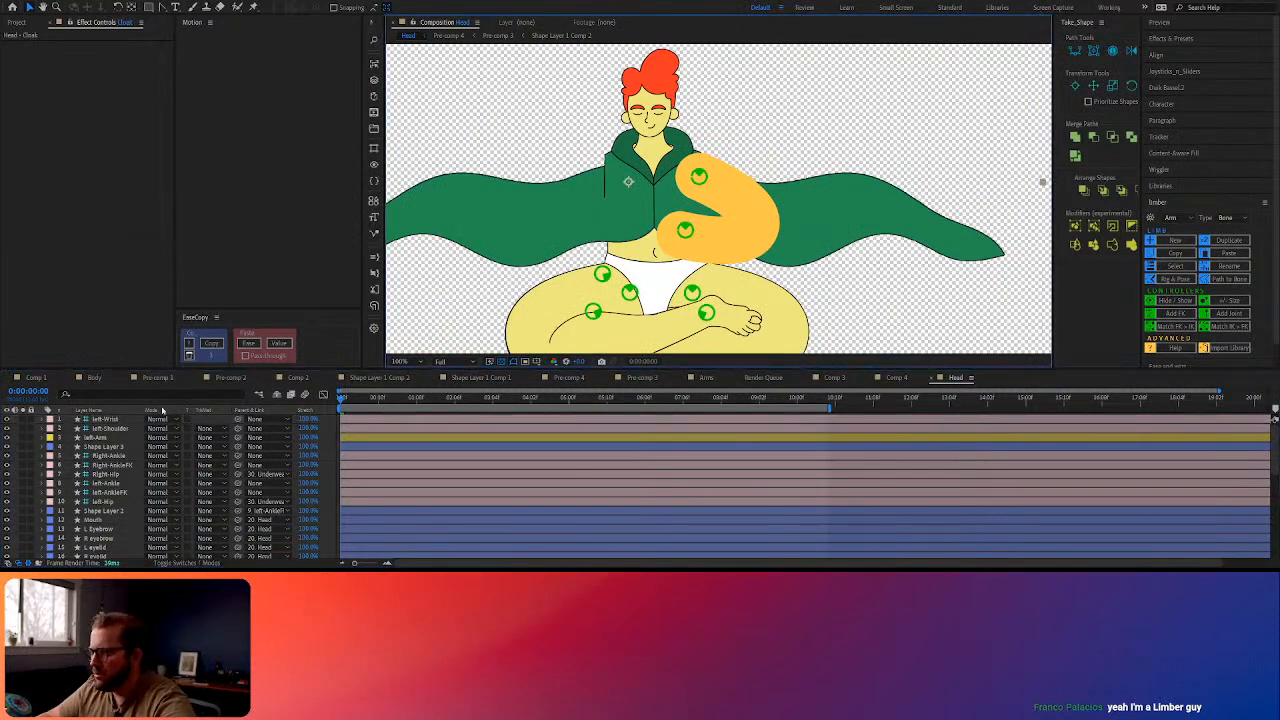
Add Trim Paths to the Limb group of the left-Arm layer
left_click(96, 438)
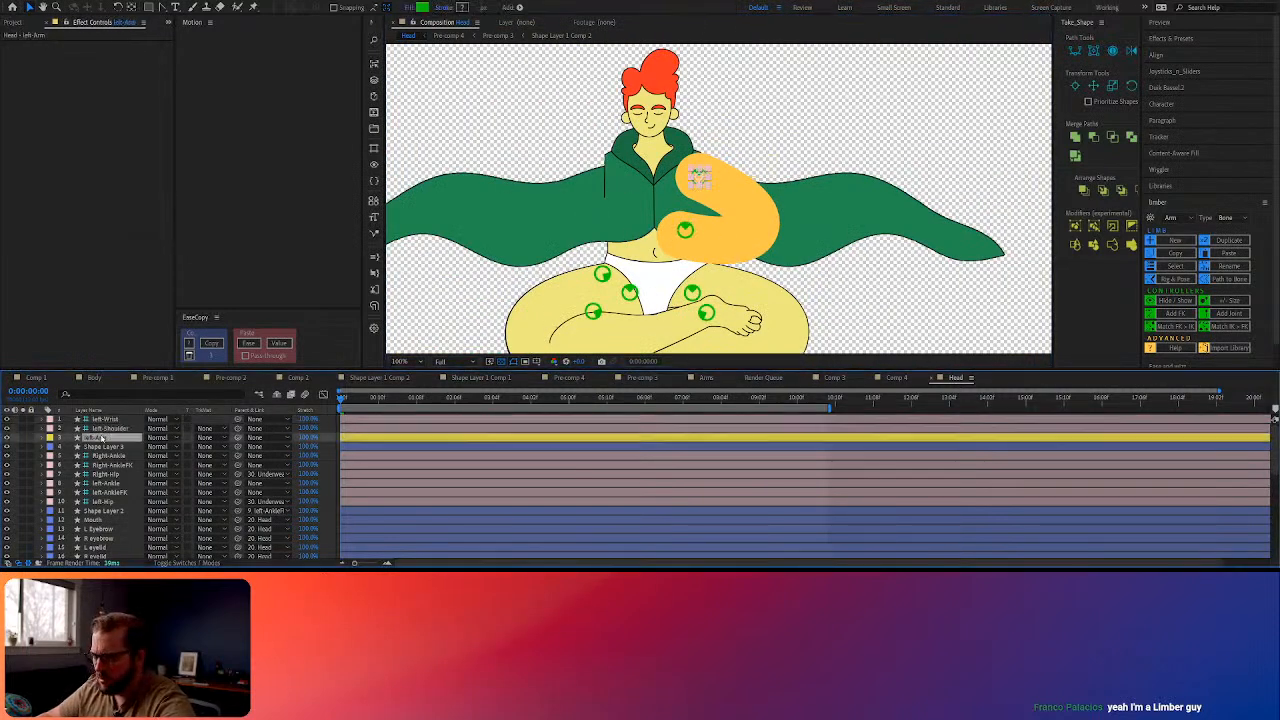
left_click(42, 438)
left_click(52, 449)
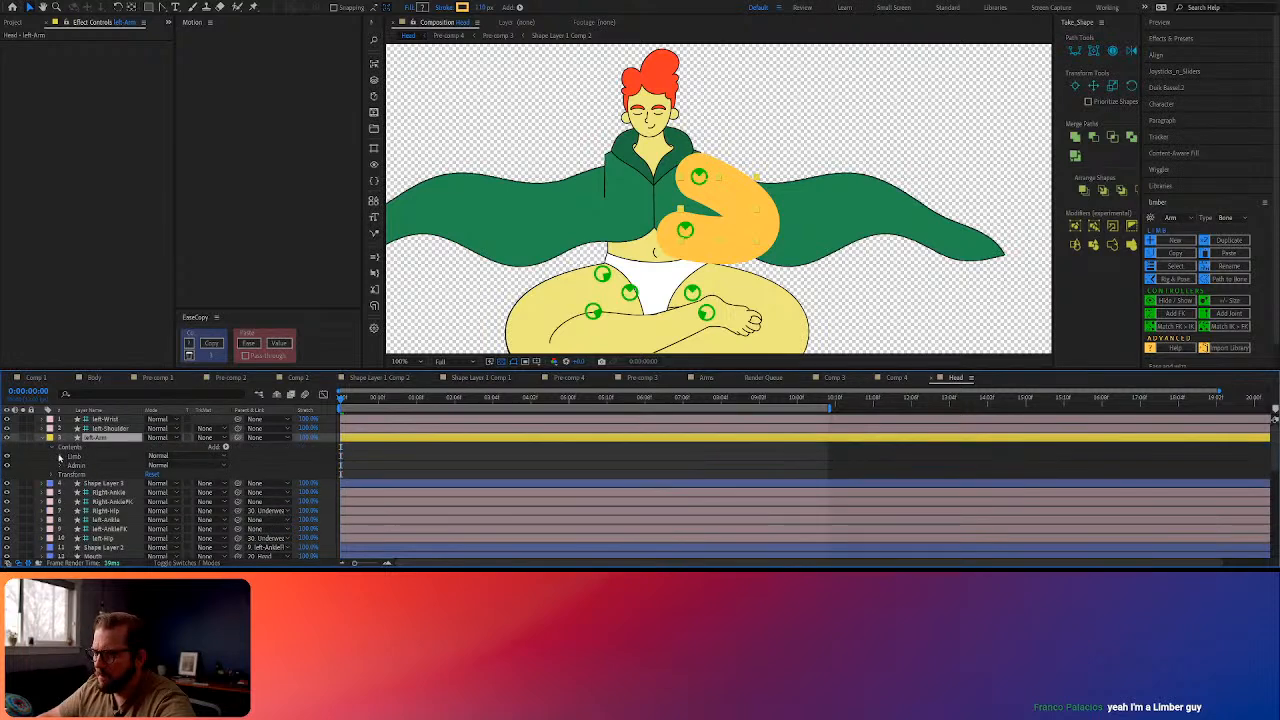
left_click(60, 456)
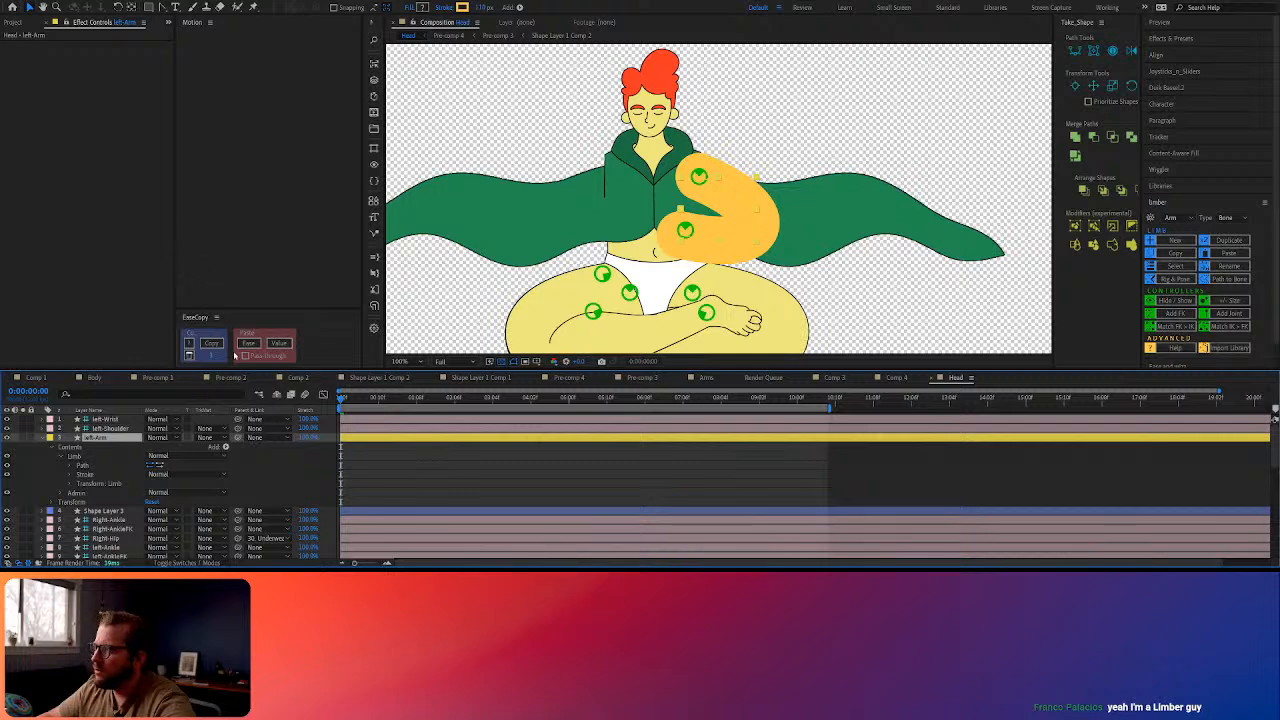
left_click(110, 456)
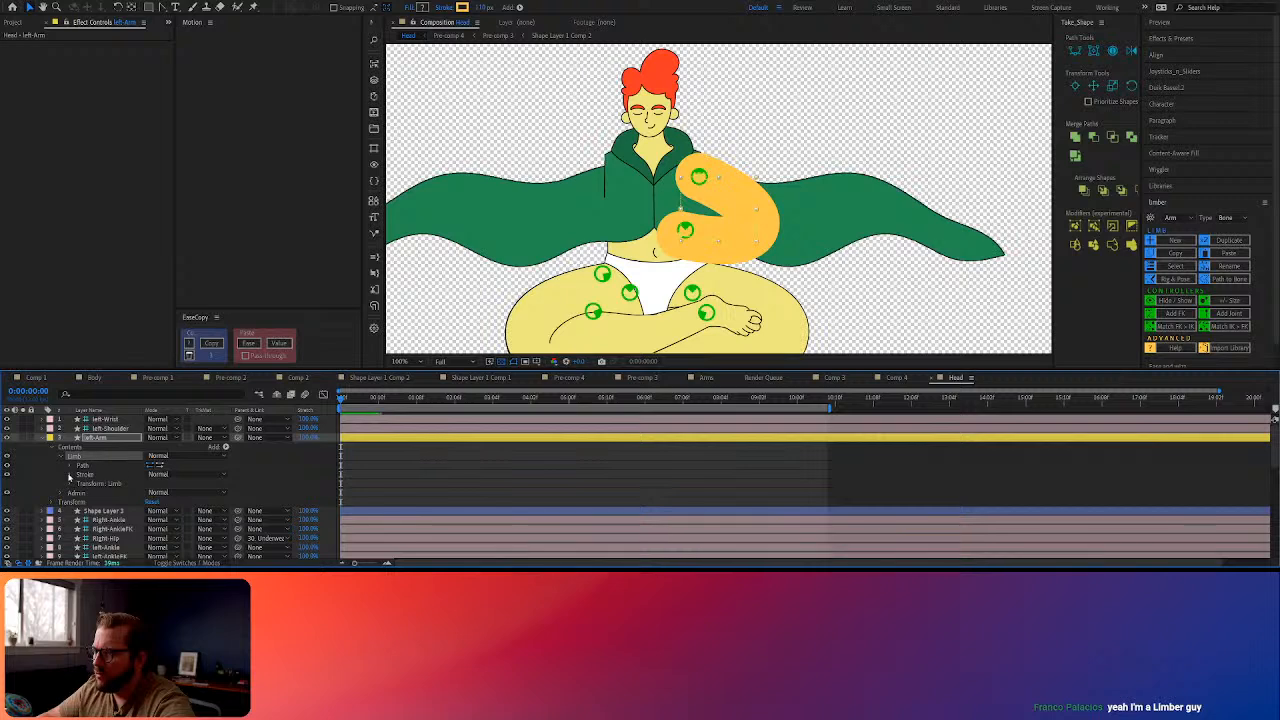
left_click(69, 475)
left_click(69, 472)
left_click(77, 447)
left_click(78, 454)
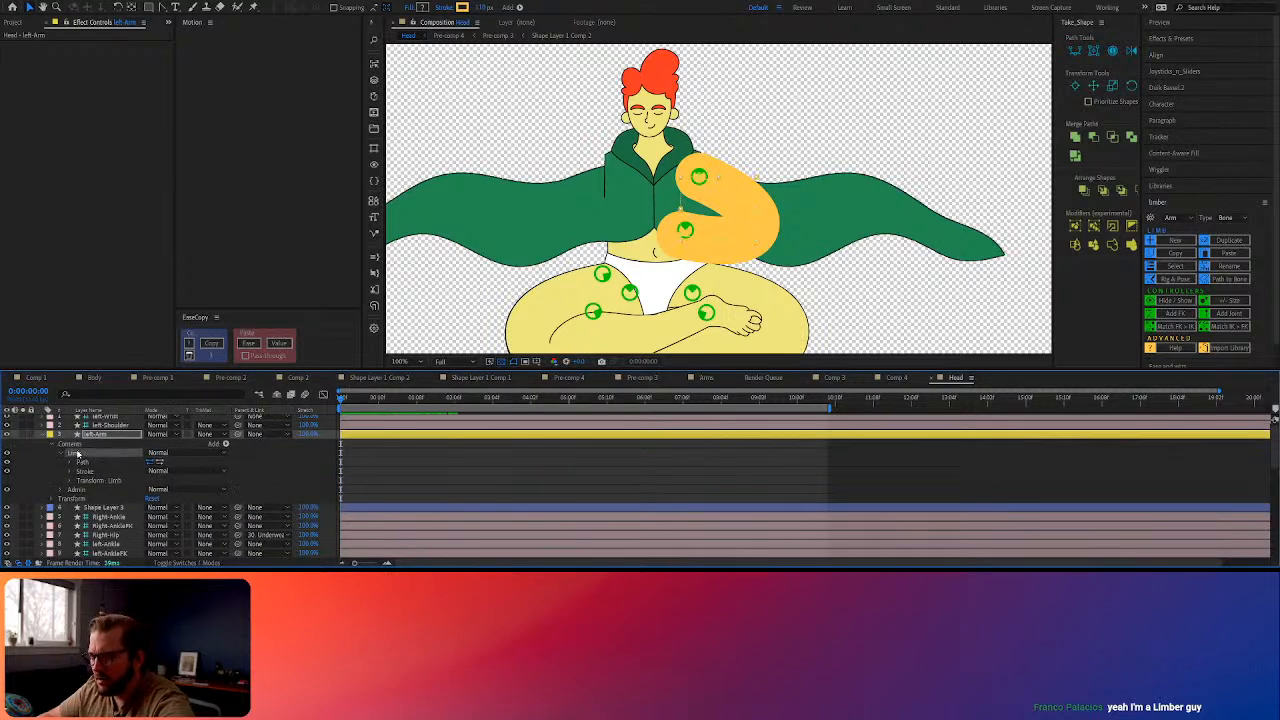
left_click(217, 382)
Set the Trim Paths end value to 50% so only the upper half of the left arm is drawn
left_click(70, 471)
left_click_drag(152, 489, 124, 494)
left_click(151, 489)
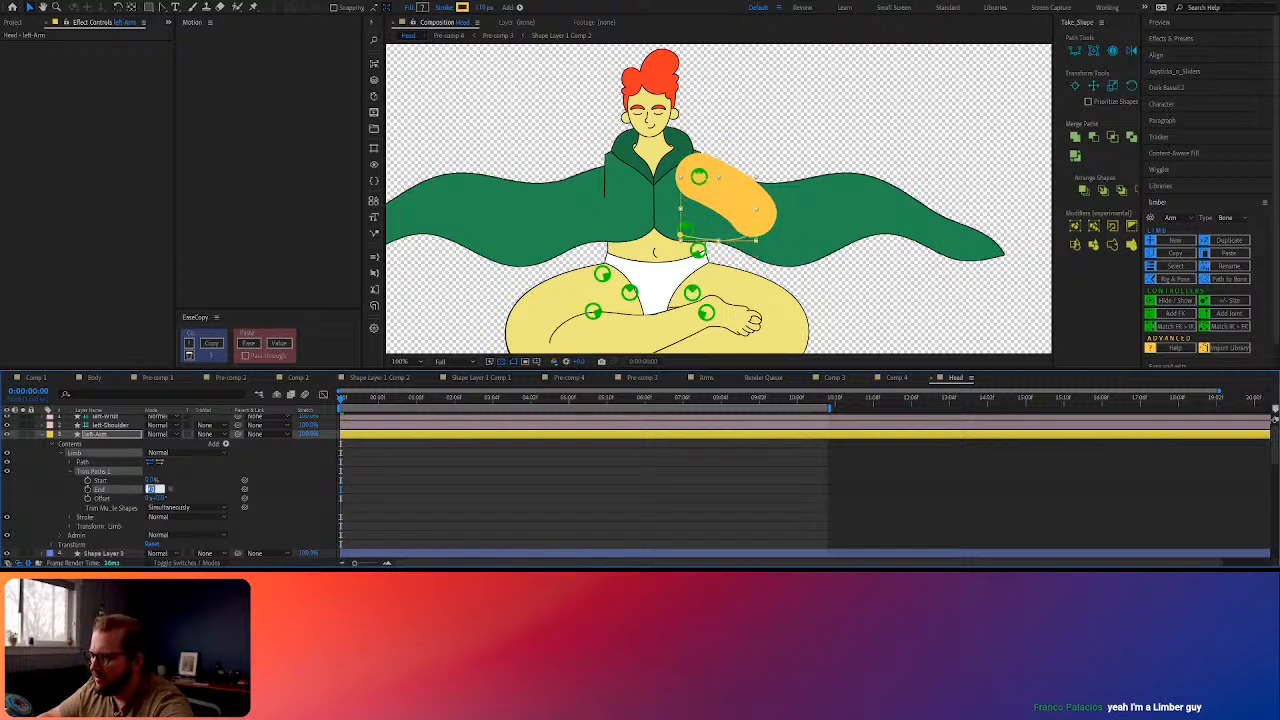
type("50")
key("Return")
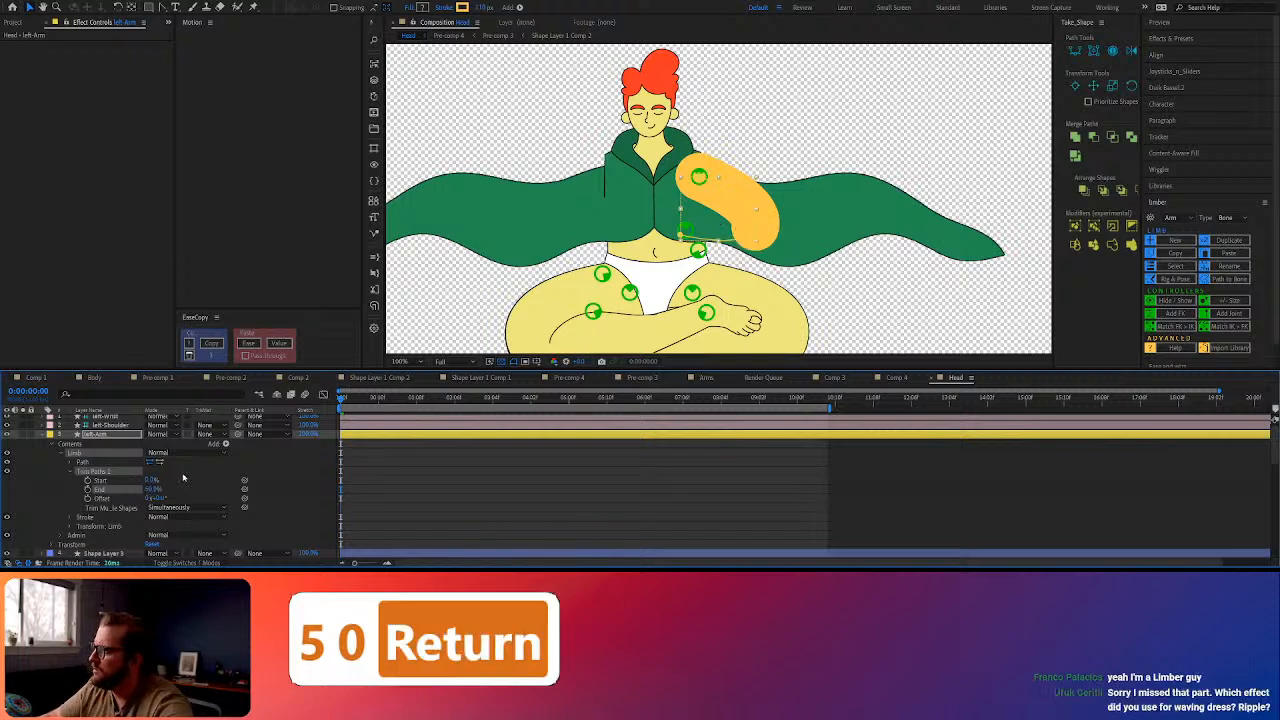
Duplicate the left-Arm layer's Limb group and place the duplicate, Limb 2, beneath the original
left_click(124, 428)
left_click(120, 434)
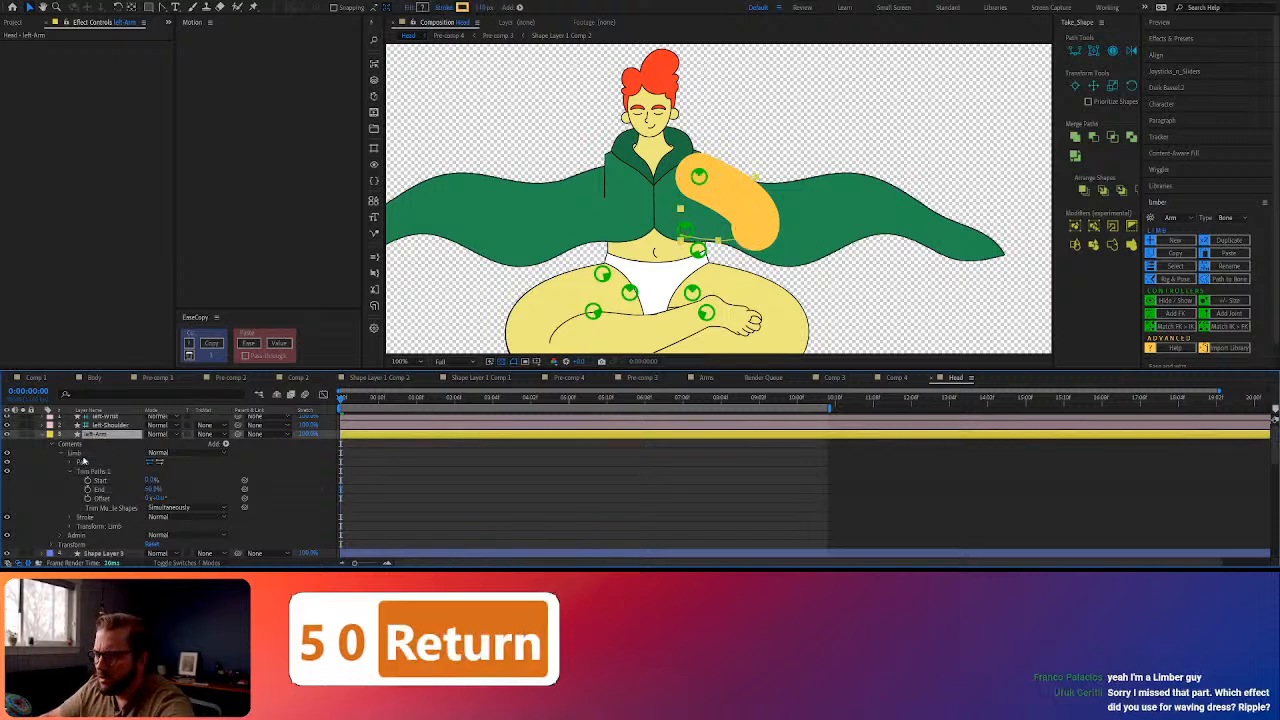
left_click(74, 453)
key("ctrl+d")
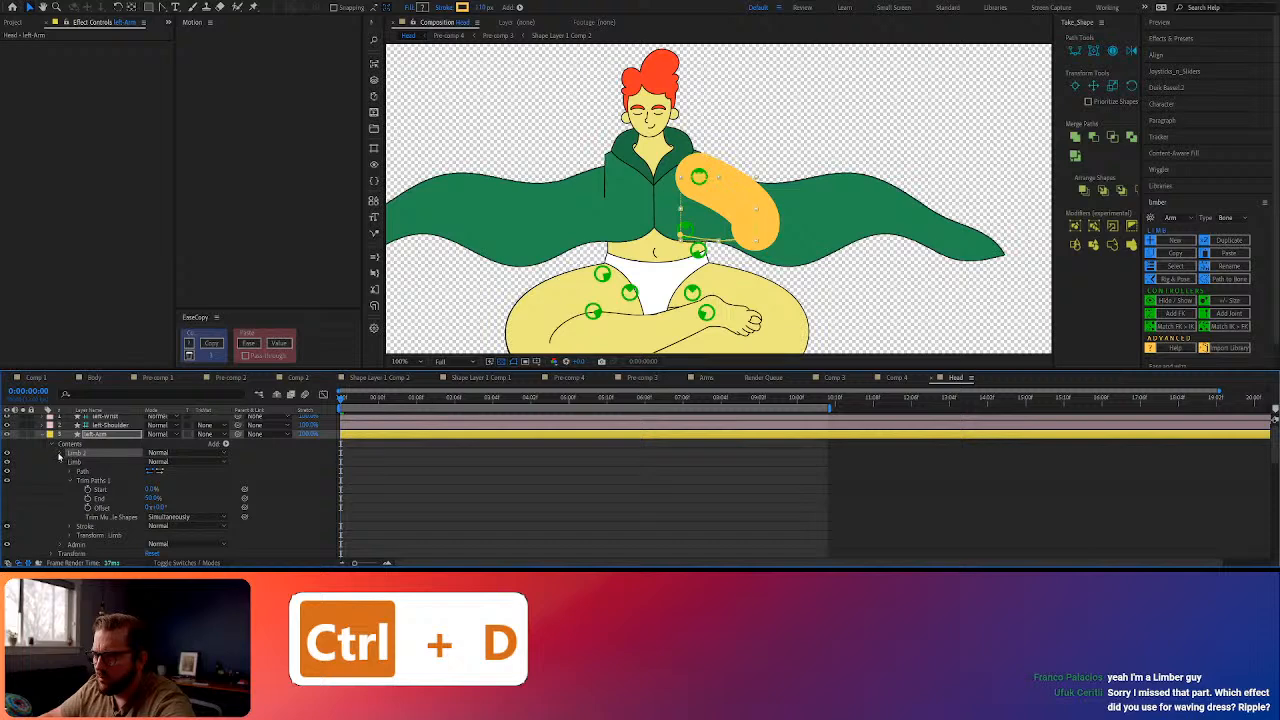
left_click(62, 453)
left_click(63, 462)
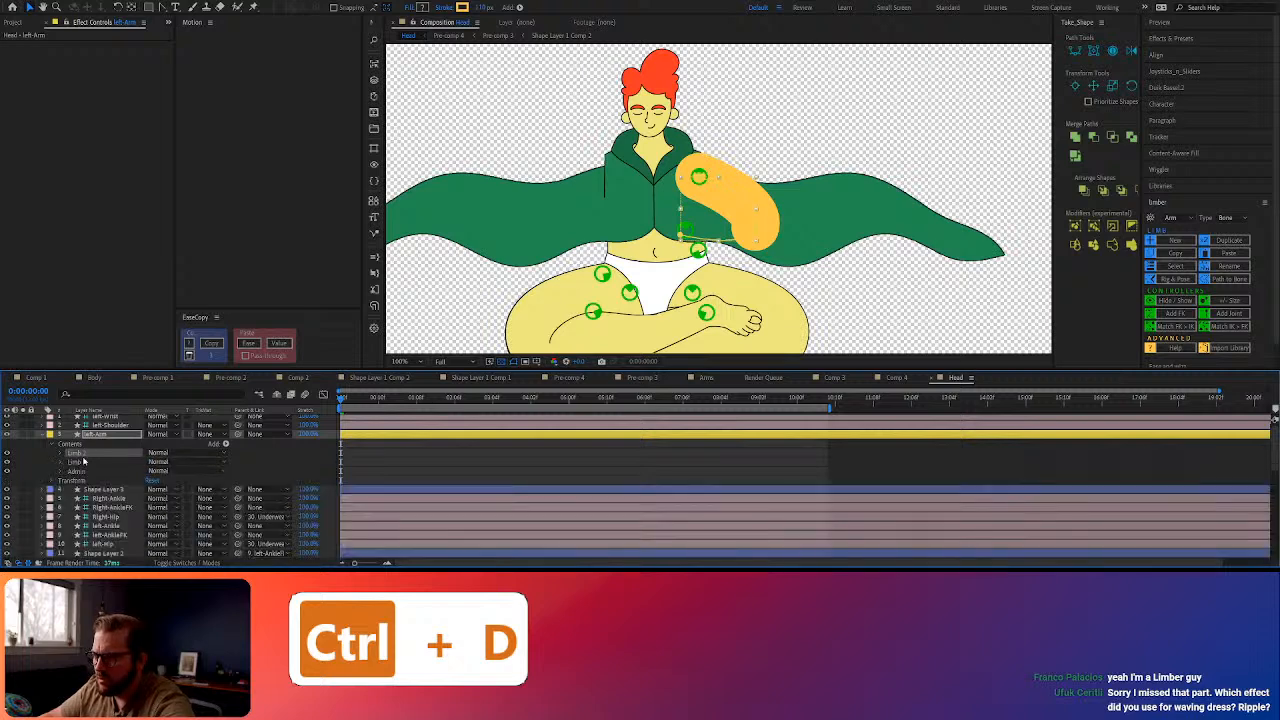
left_click_drag(76, 455, 80, 468)
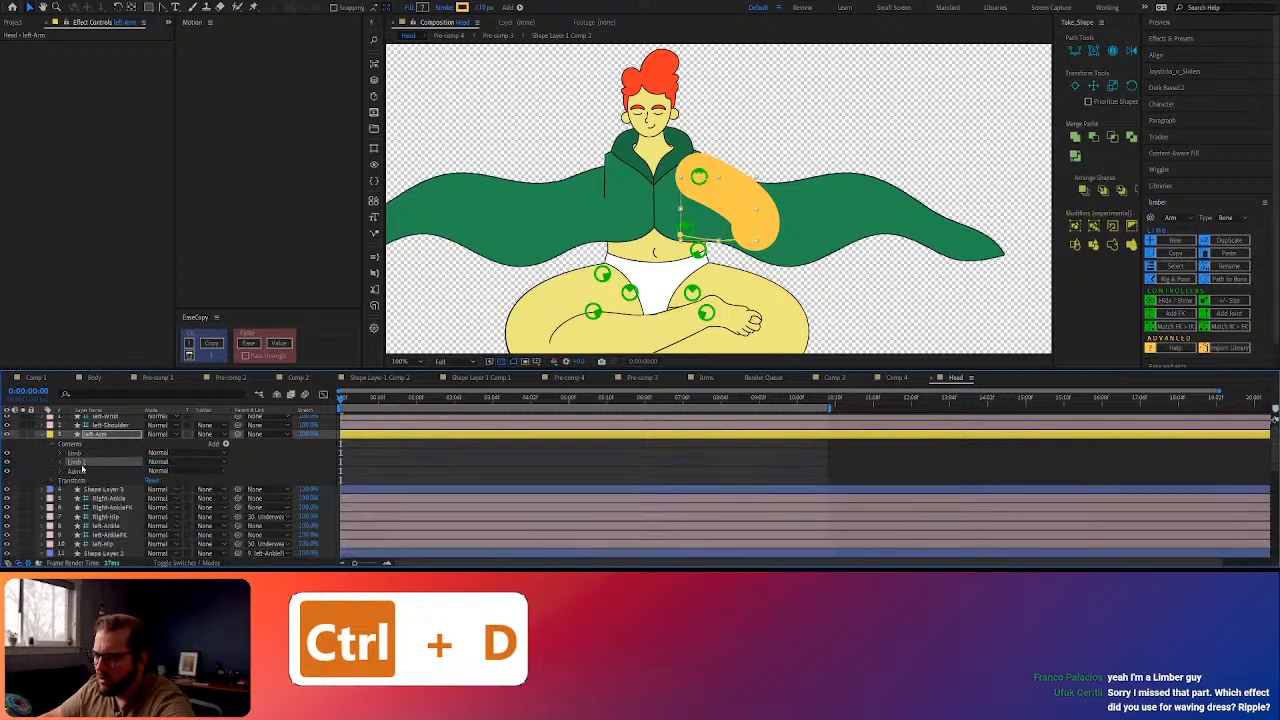
Set Limb 2's stroke colour to black (000000) to form the sleeve's outline
left_click(62, 462)
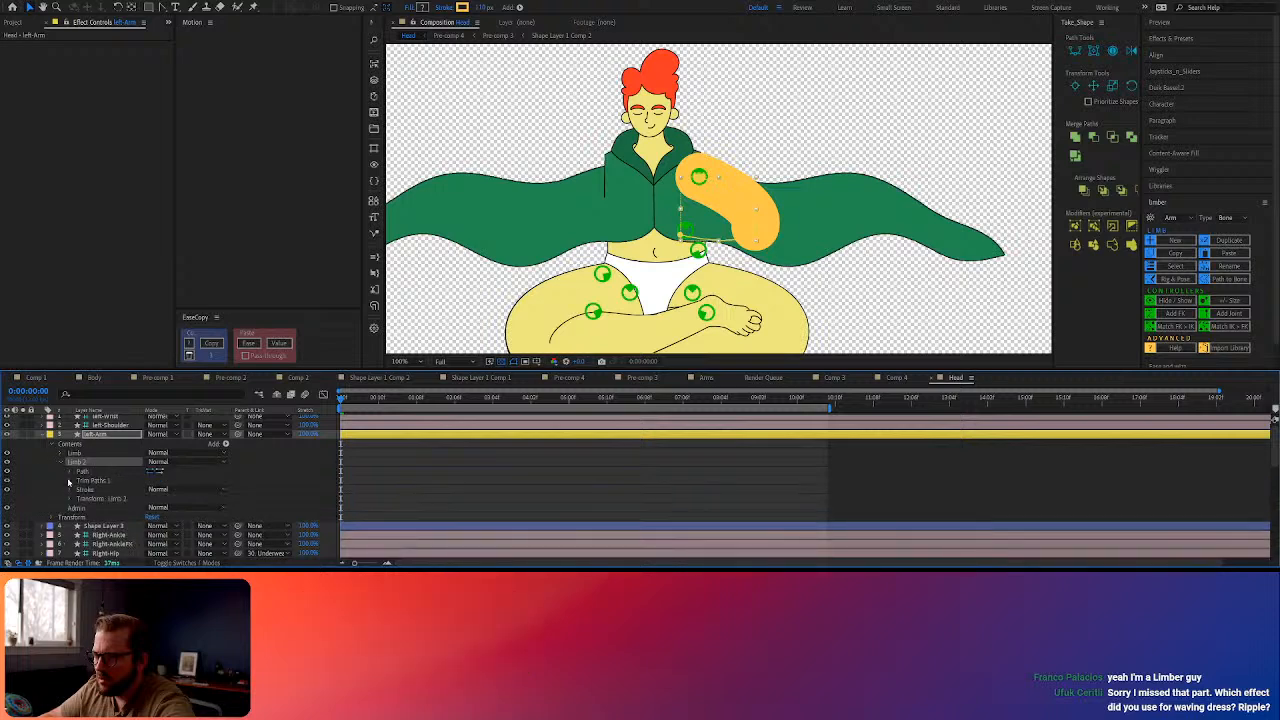
left_click(62, 454)
scroll(90, 490, "down", 2)
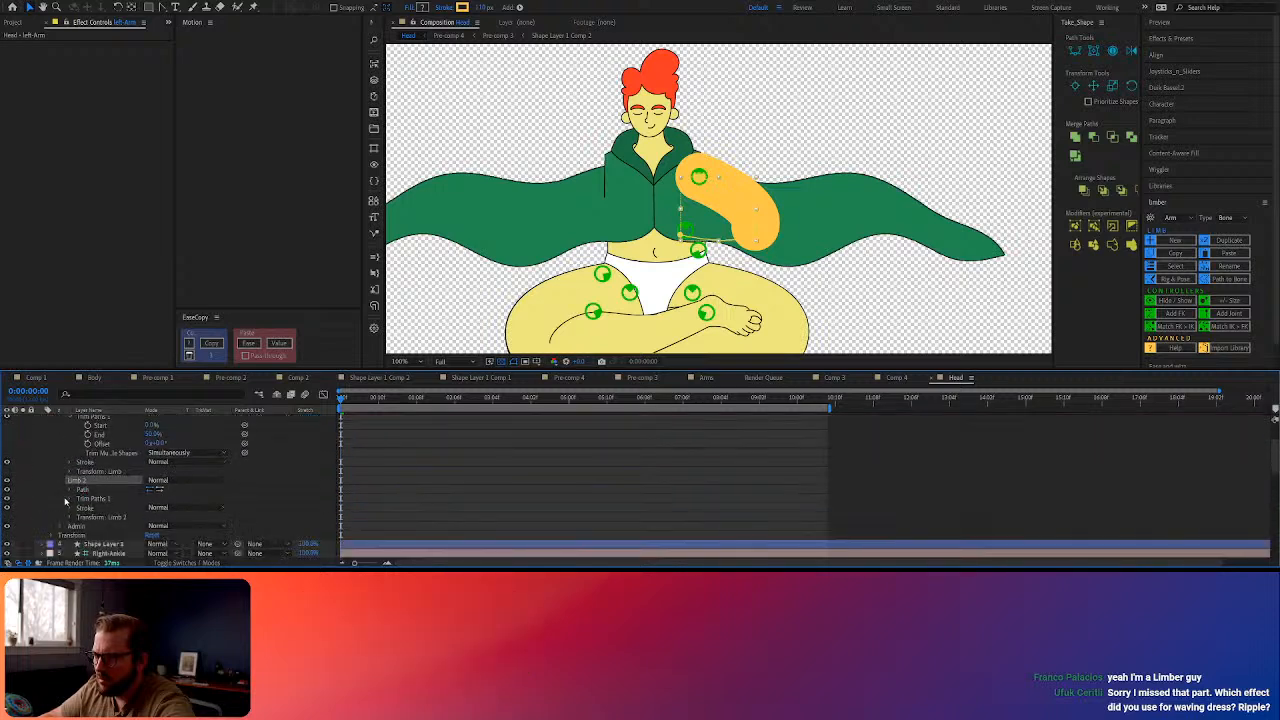
left_click(69, 510)
left_click(71, 428)
scroll(172, 504, "down", 1)
scroll(172, 504, "down", 1)
left_click(152, 517)
left_click_drag(462, 450, 425, 483)
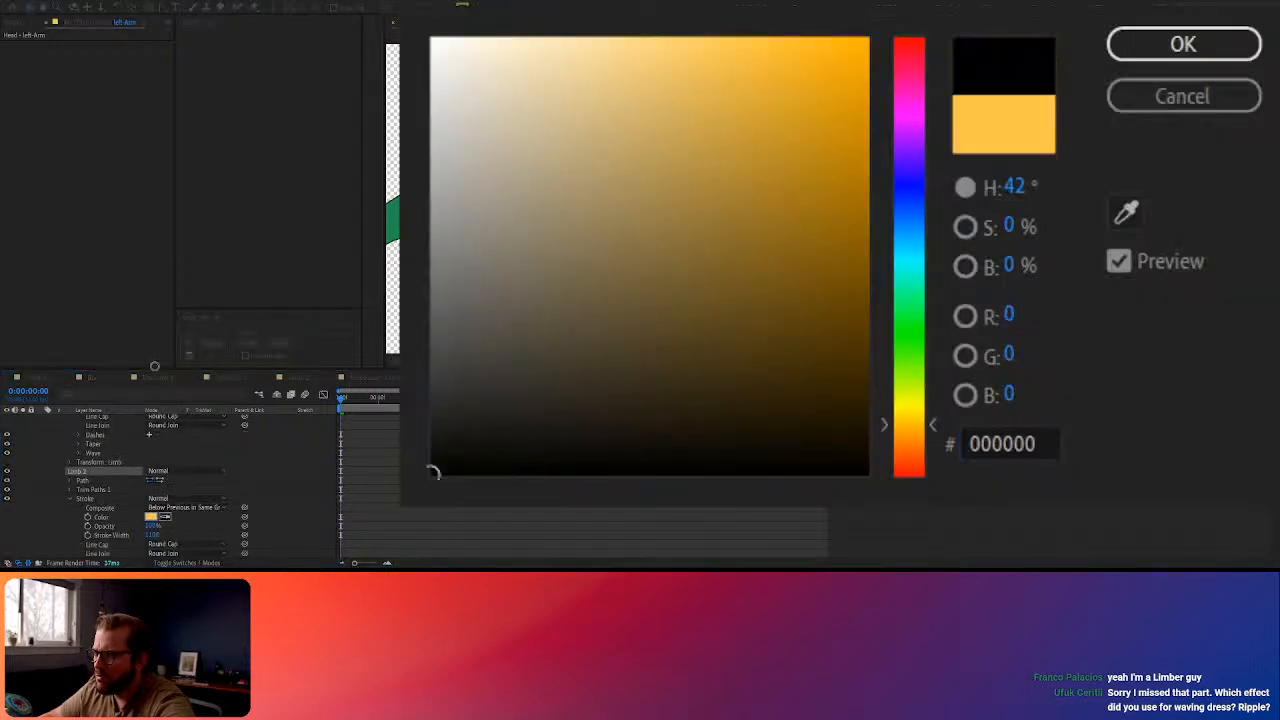
left_click(1183, 44)
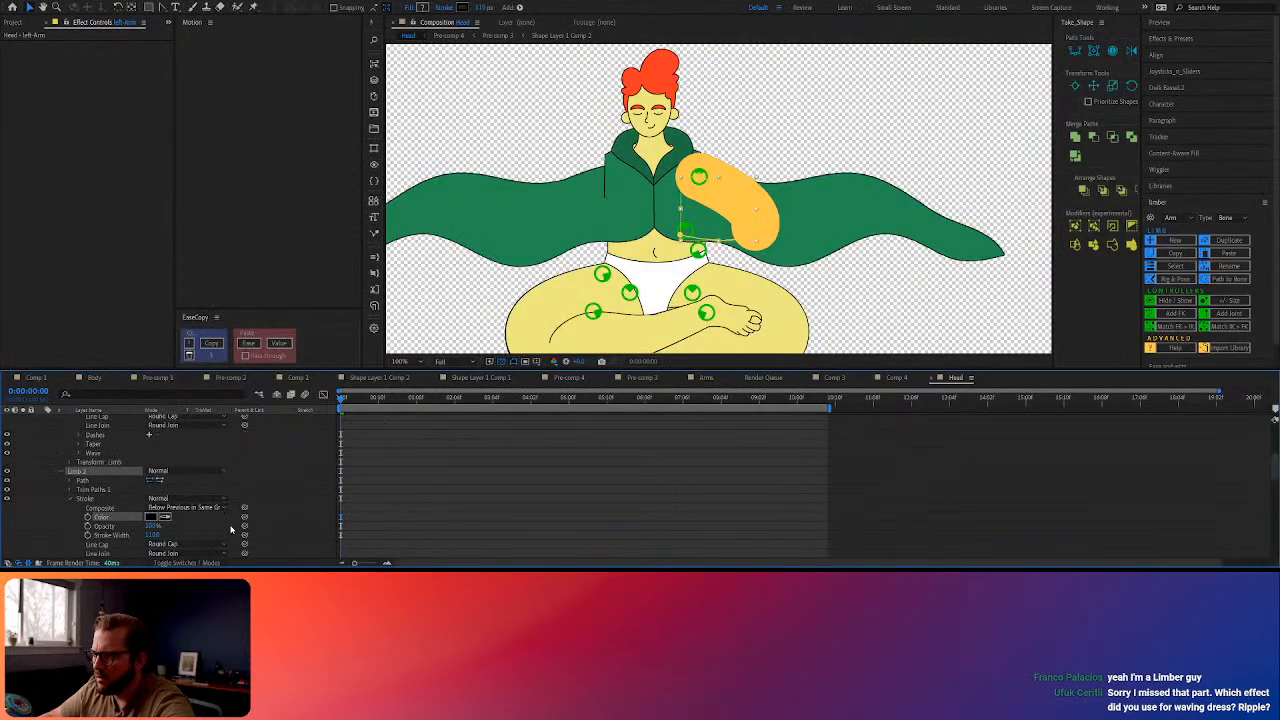
Link Limb 2's stroke width to the Limb group's stroke width with an expression
mouse_move(245, 526)
left_mouse_down()
mouse_move(194, 499)
mouse_move(243, 536)
left_mouse_up()
left_click(88, 527, "alt")
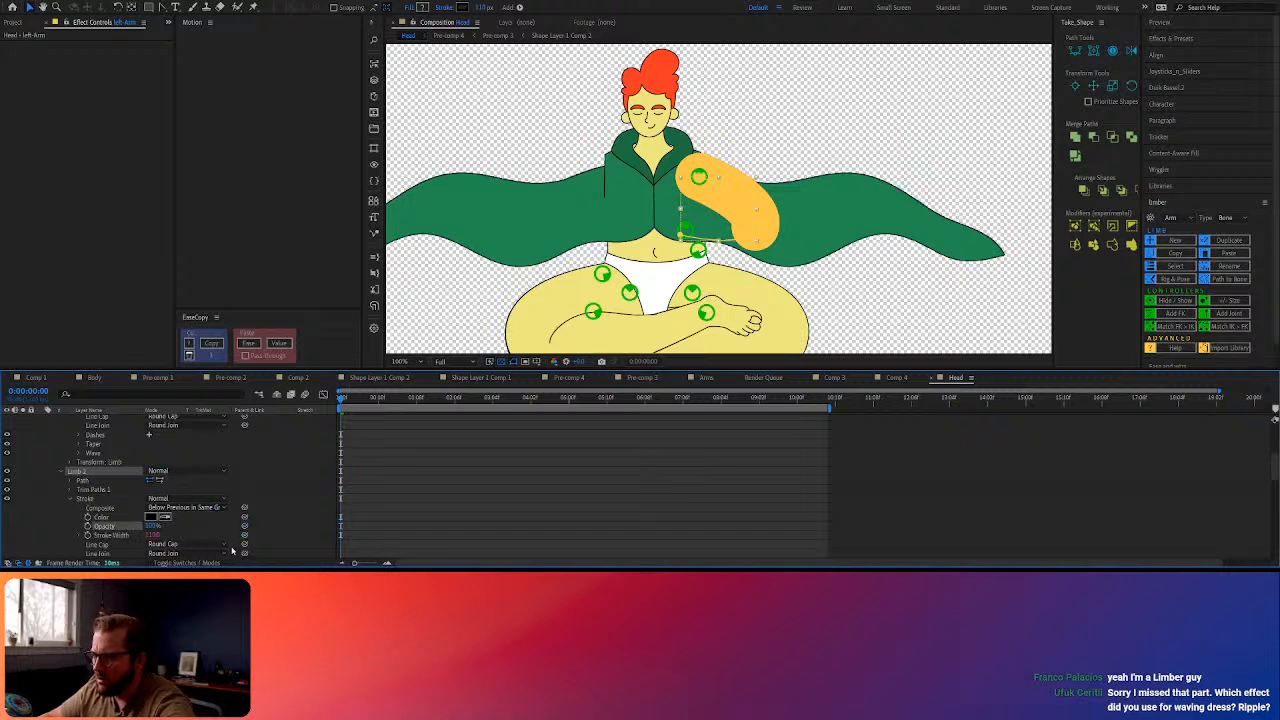
left_click(88, 535, "alt")
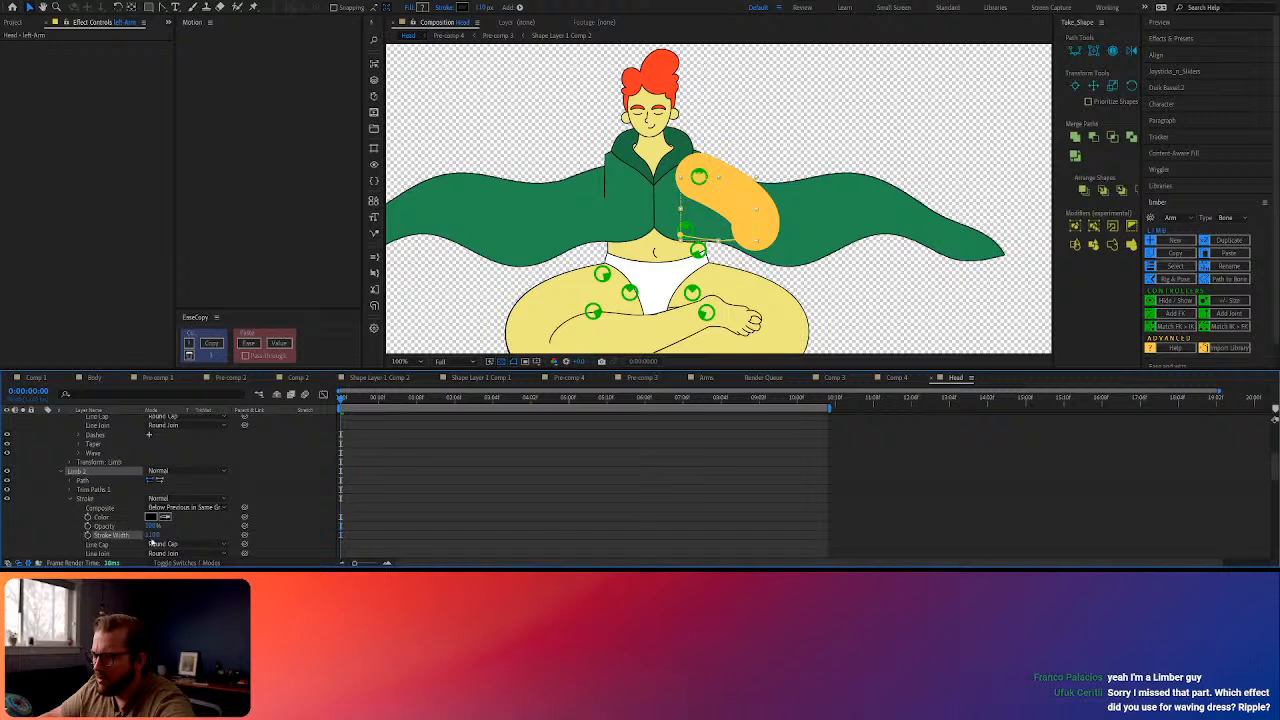
mouse_move(245, 538)
left_mouse_down()
mouse_move(86, 422)
mouse_move(185, 418)
mouse_move(171, 441)
left_mouse_up()
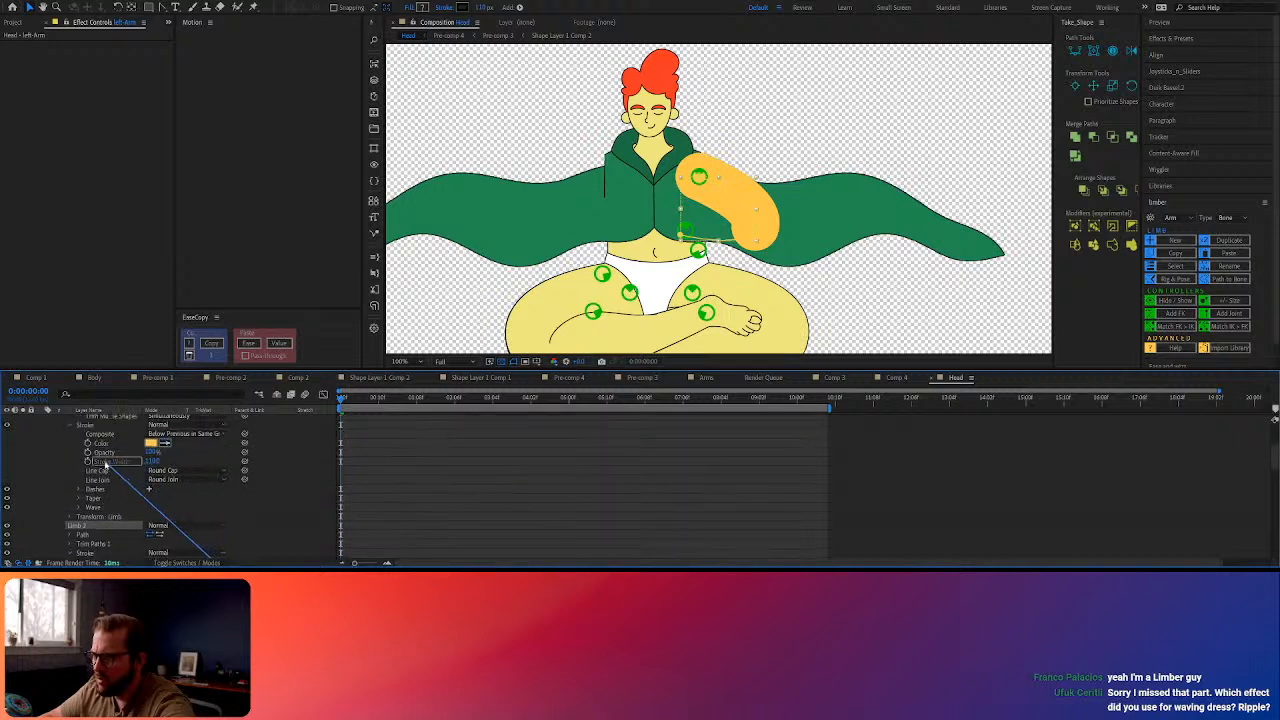
scroll(301, 516, "down", 2)
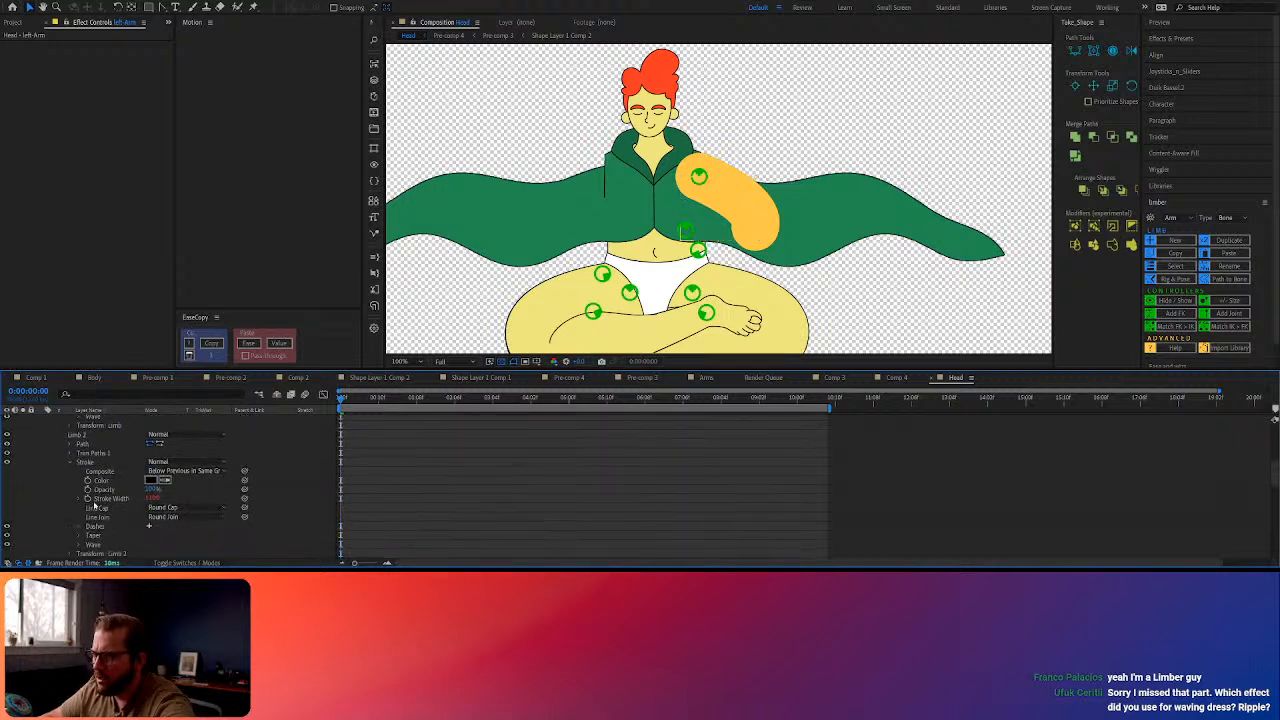
Append +4 to Limb 2's stroke width expression so the black outline is slightly wider than the limb
left_click(80, 499)
left_click(545, 507)
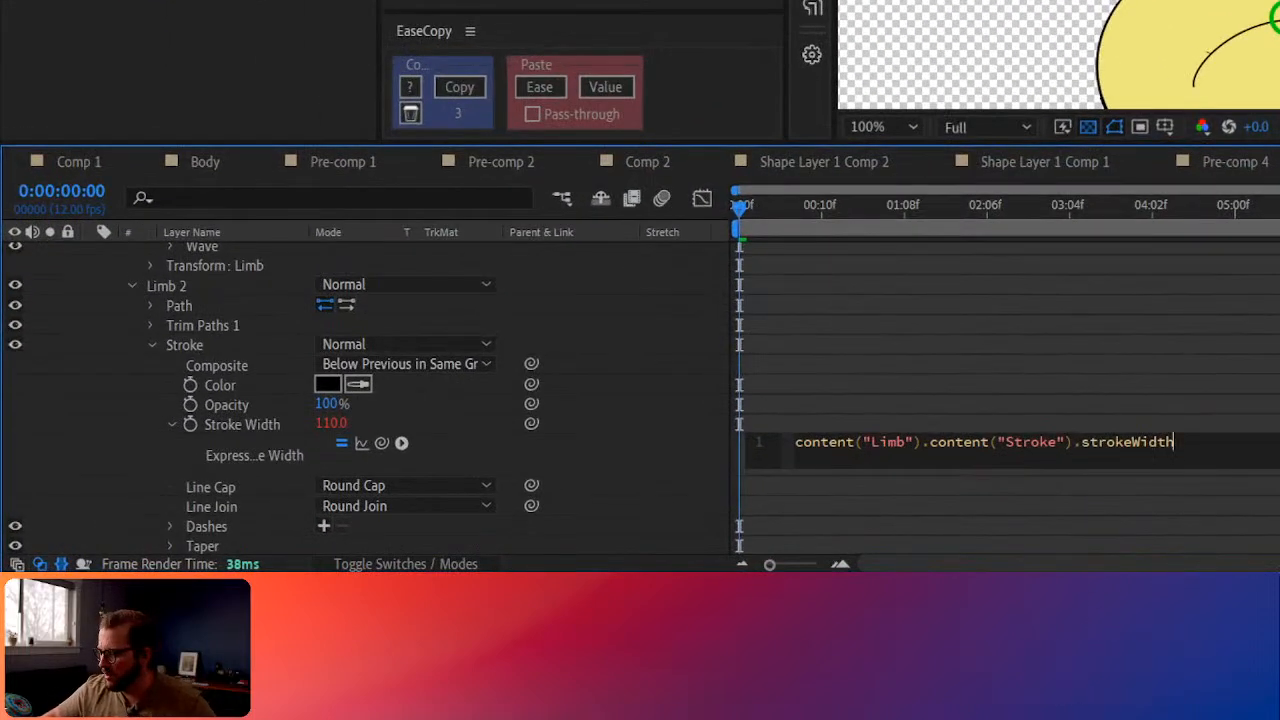
type("+5")
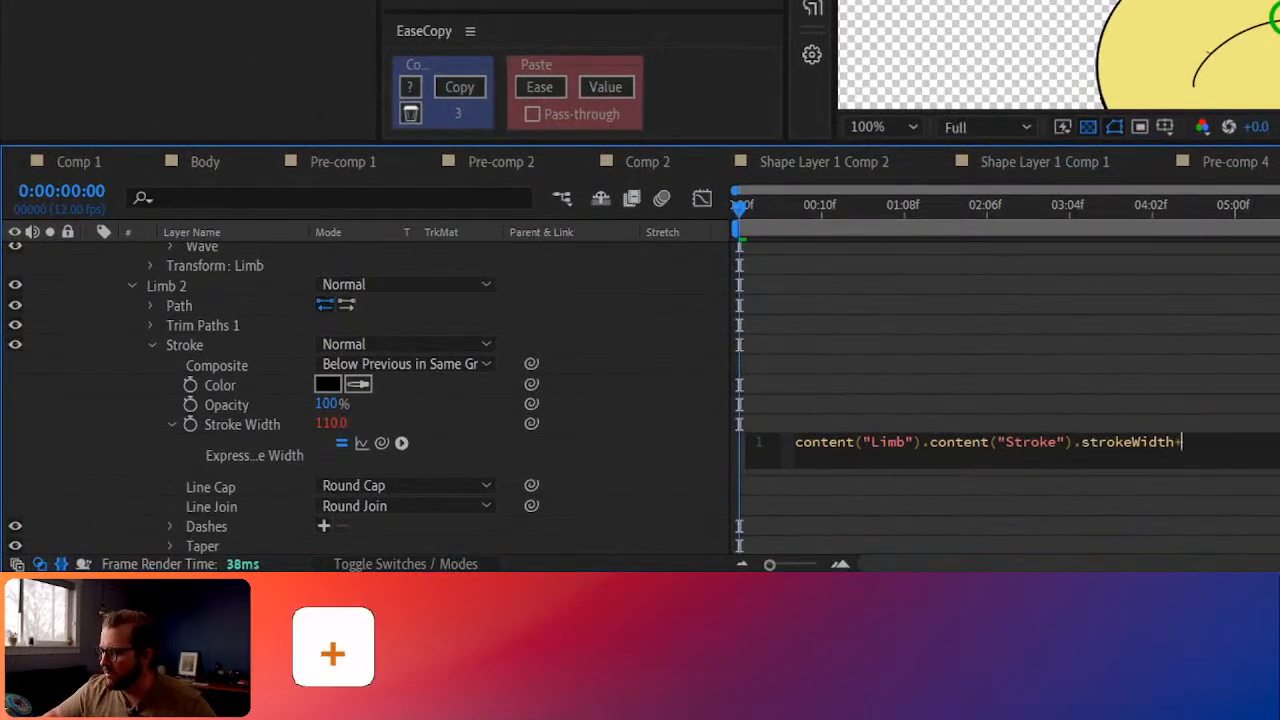
key("Return")
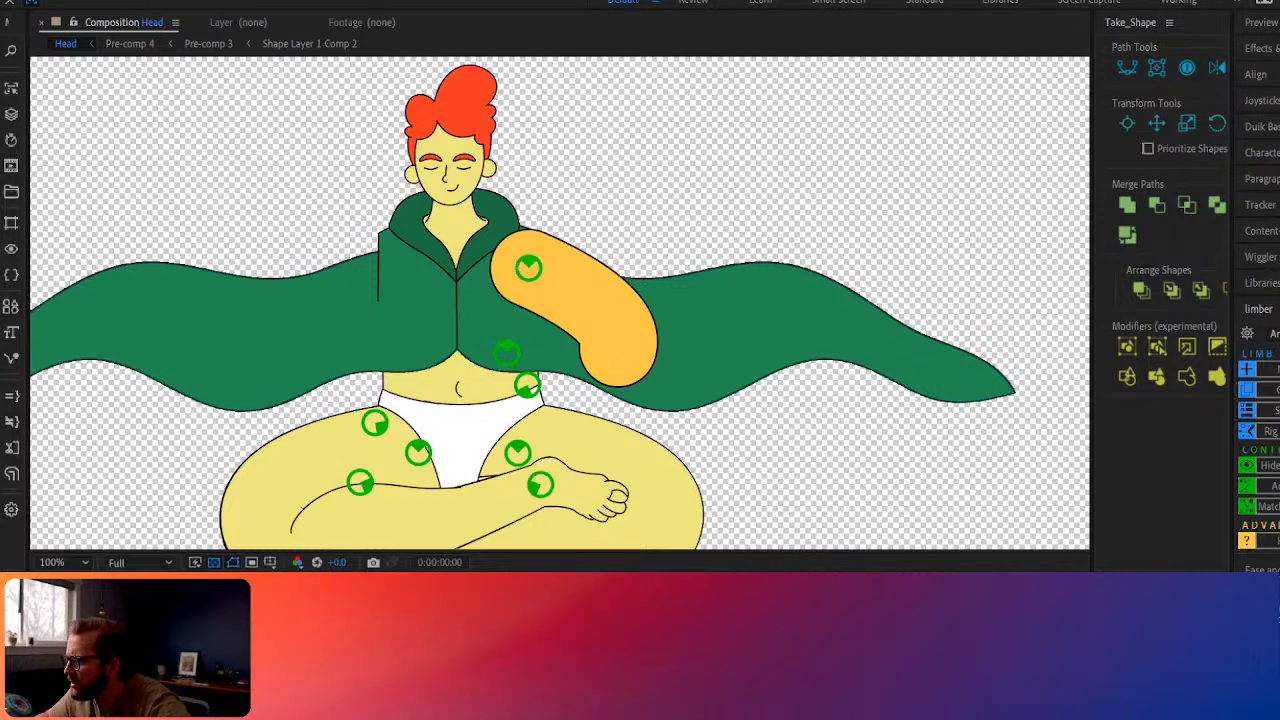
key("BackSpace")
key("4")
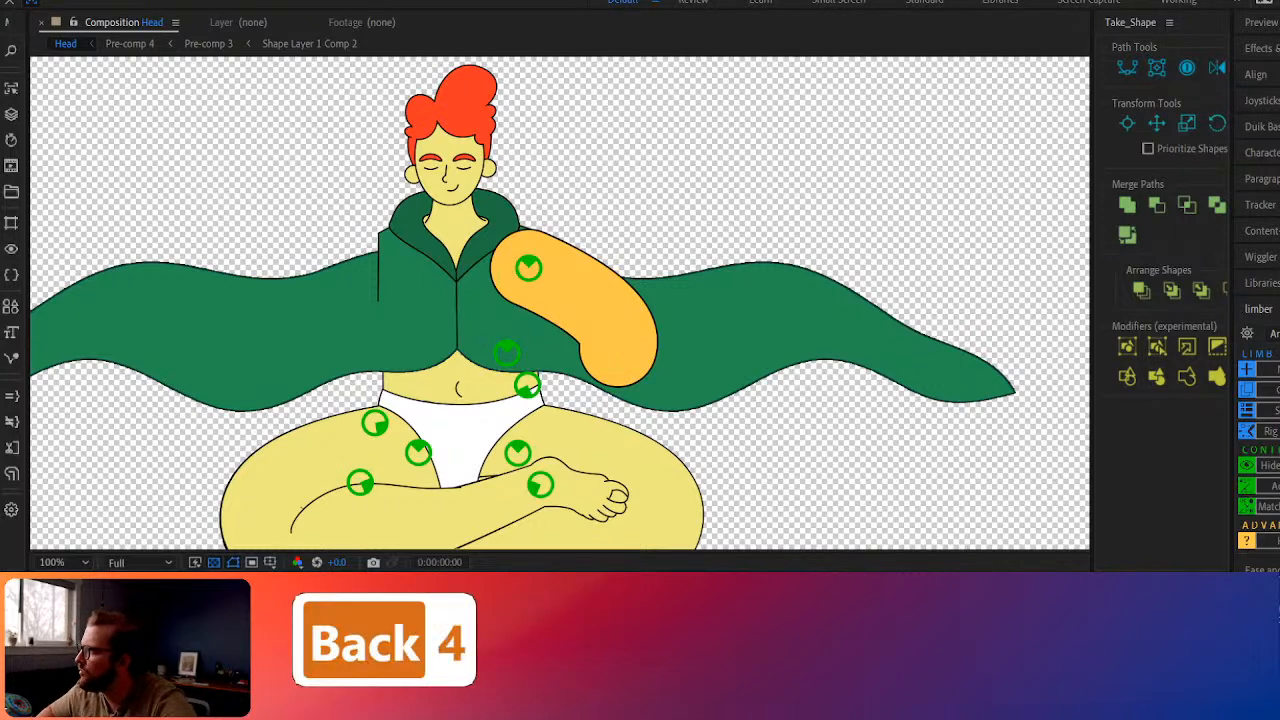
key("Return")
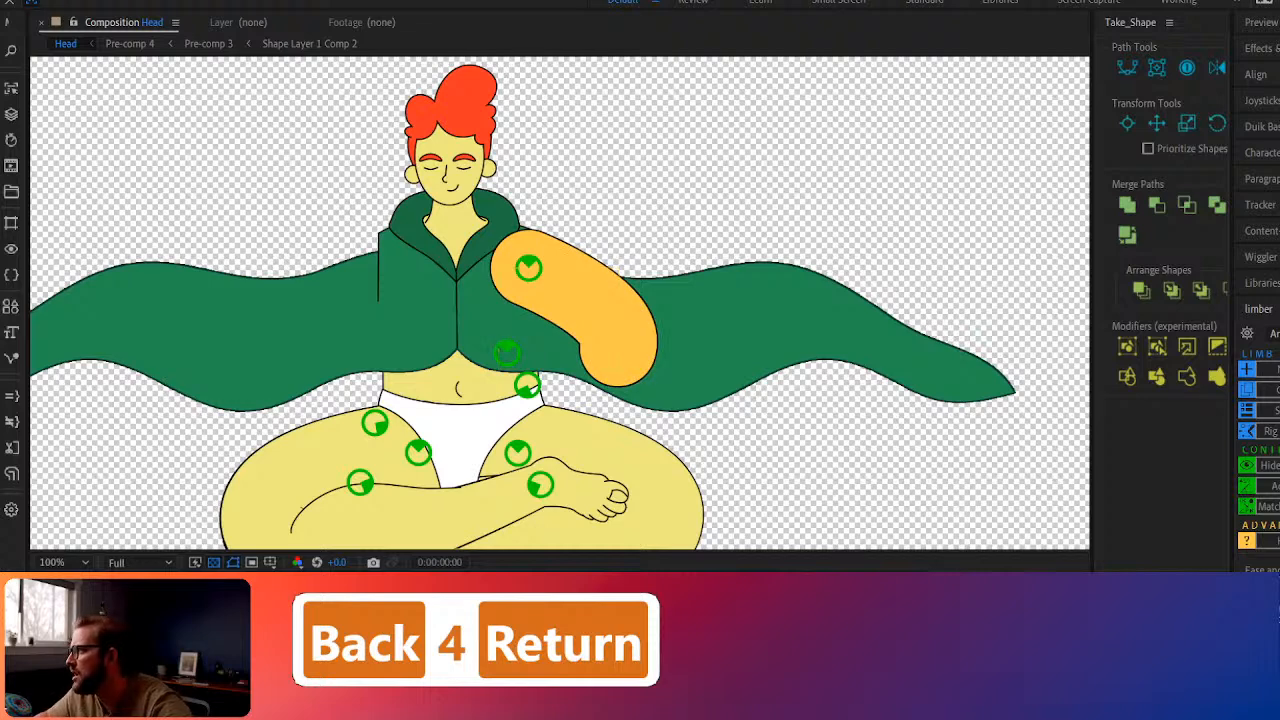
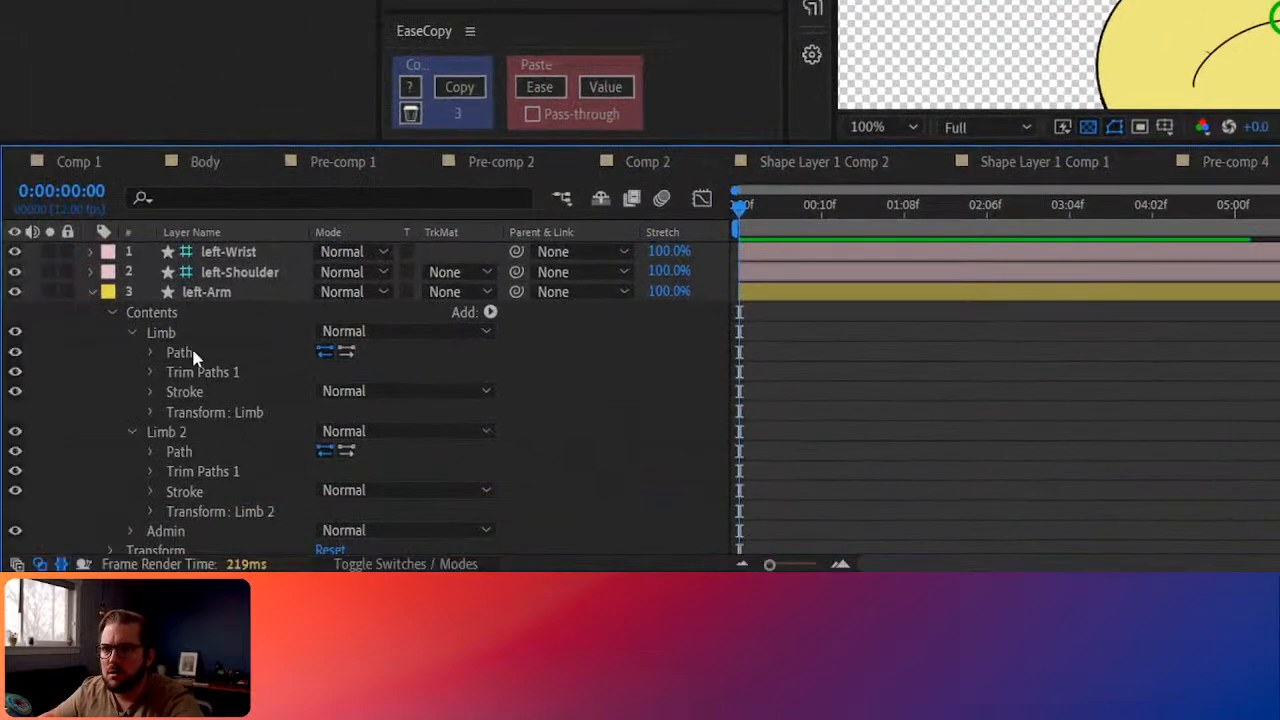
Rename the Limb 2 group as Limb Outline
left_click(130, 332)
left_click(166, 352)
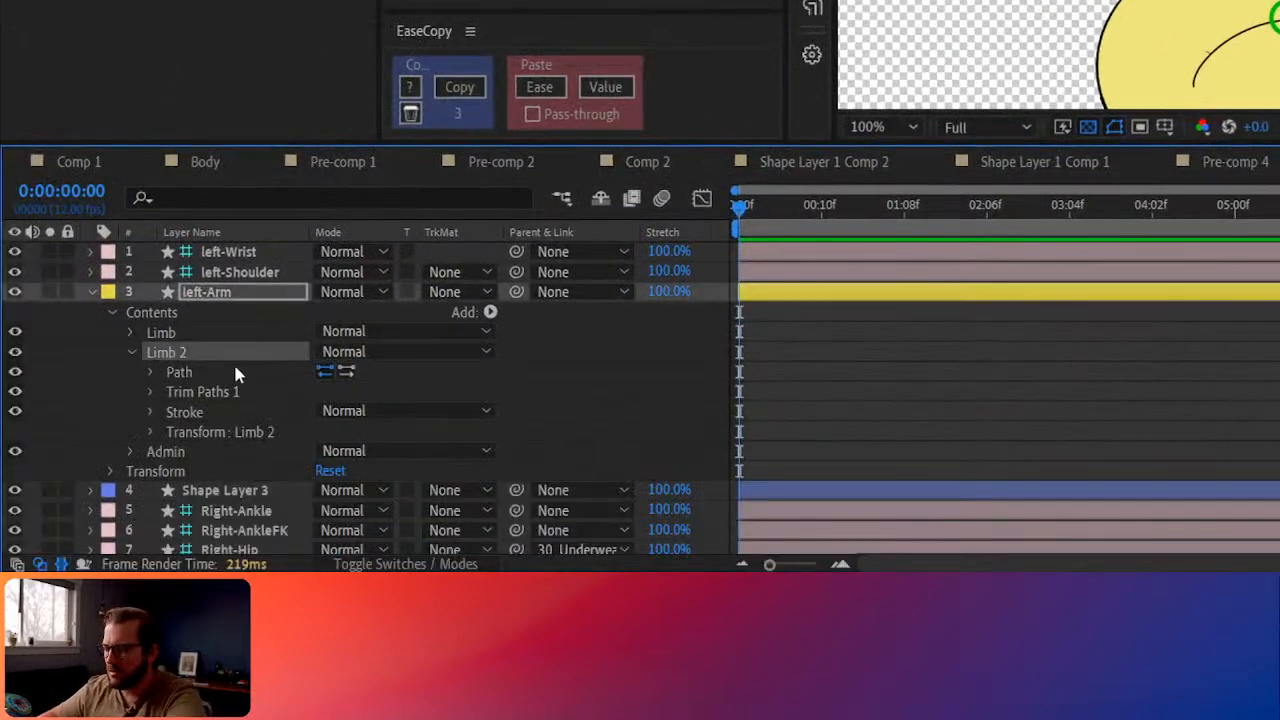
key("Return")
key("Right")
key("BackSpace")
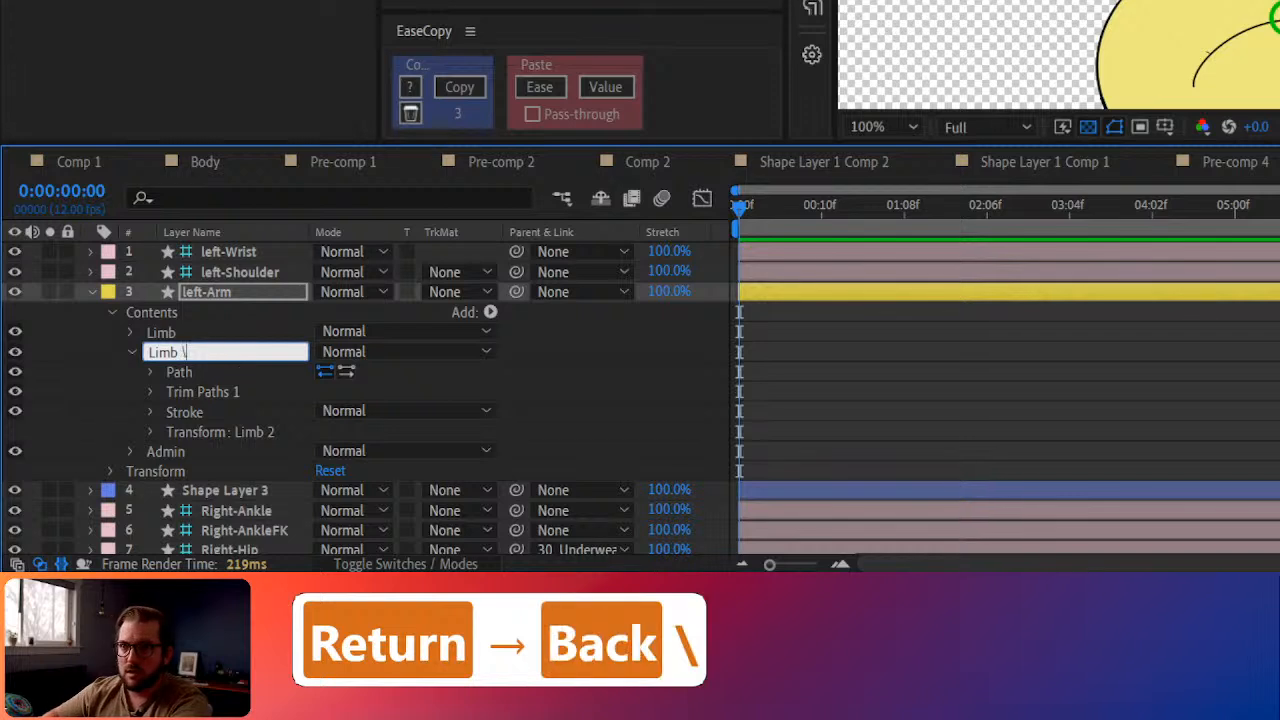
type("Outline")
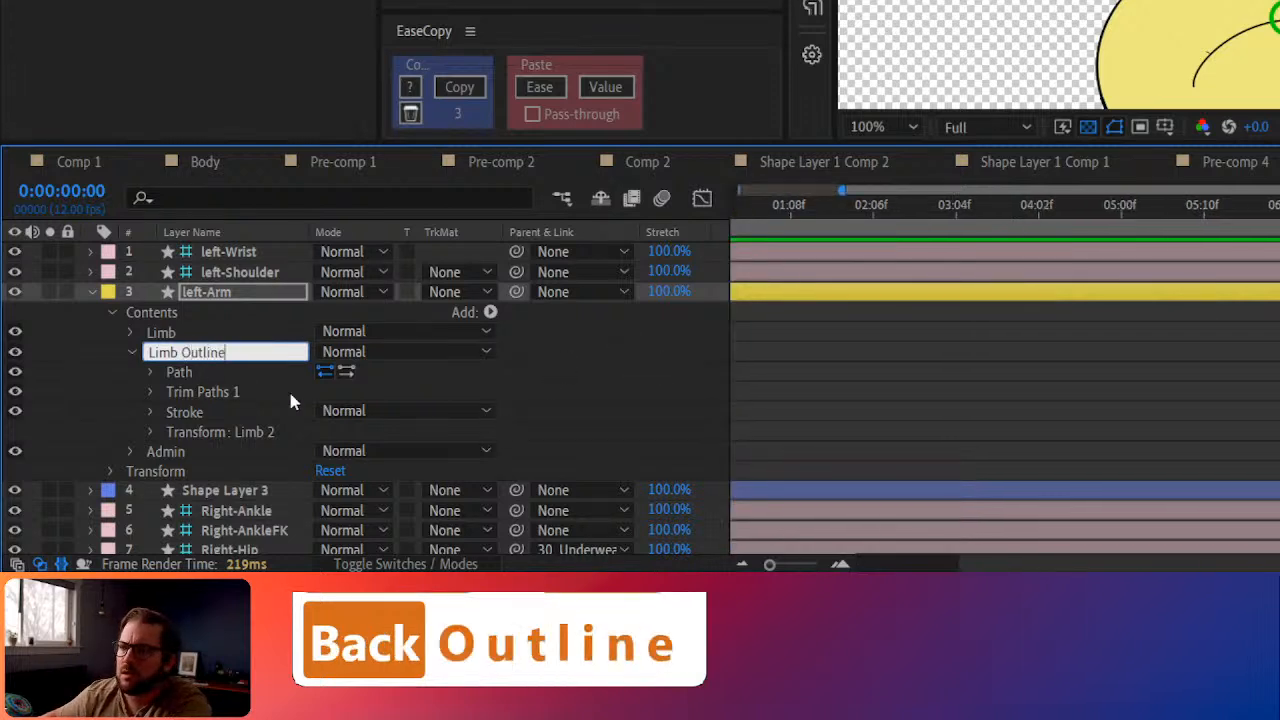
Rename the original Limb group as Bicep
left_click(171, 336)
key("Return")
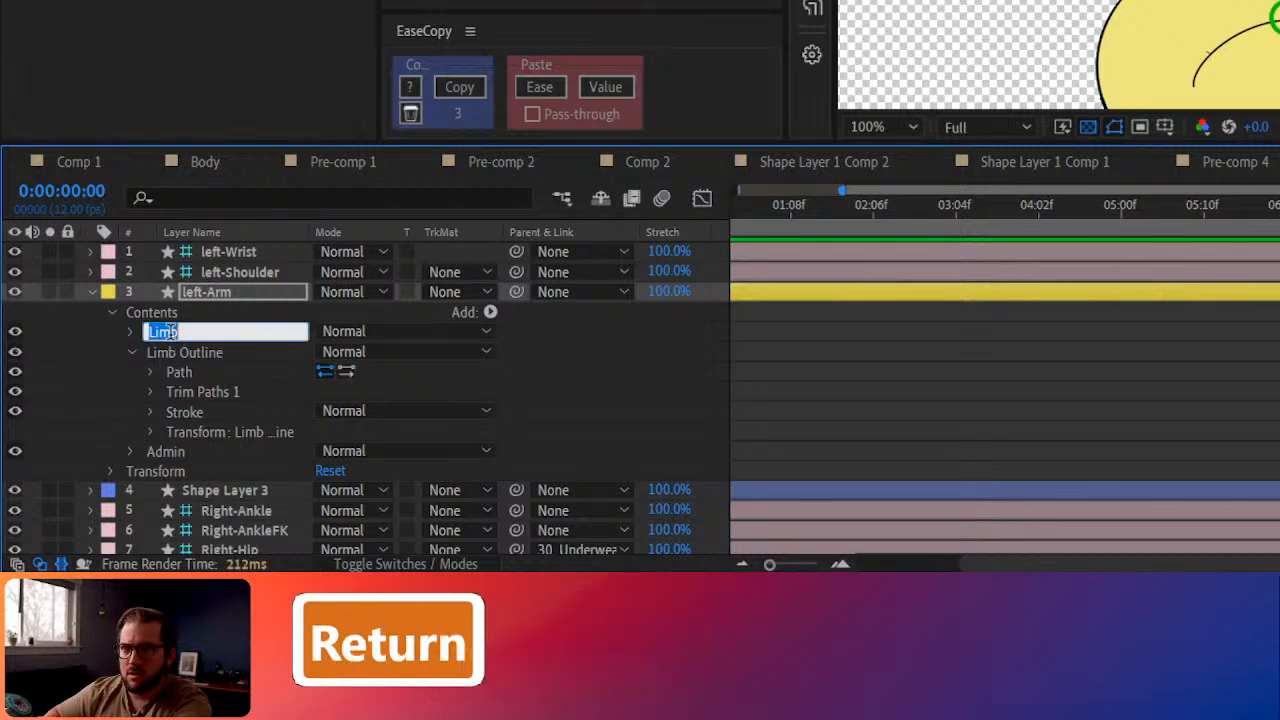
type("Bicep")
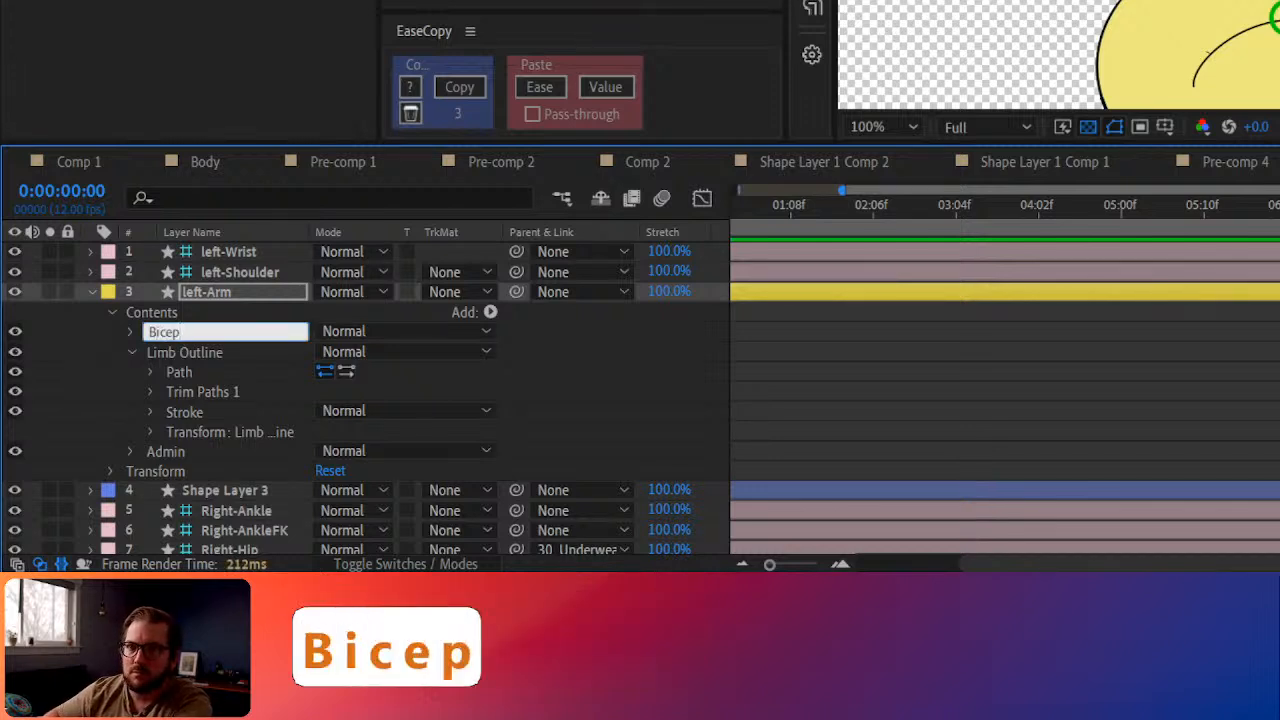
left_click(160, 360)
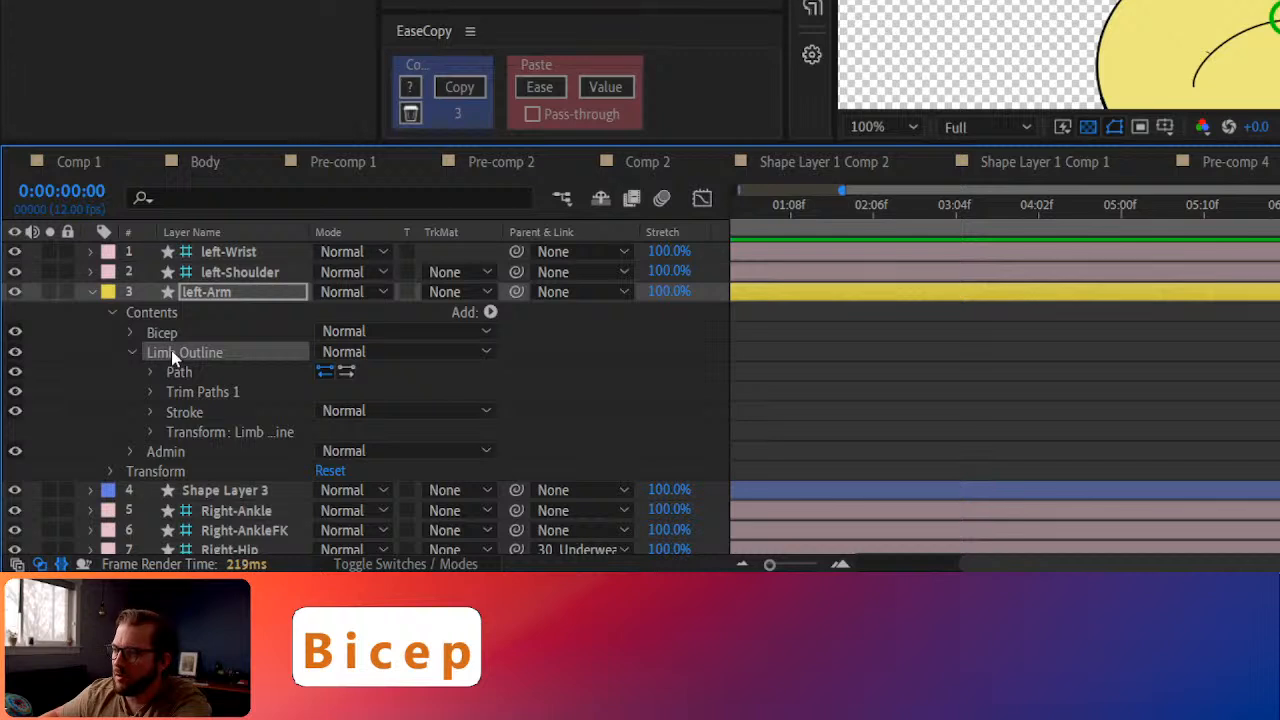
Rename the Limb Outline group as Bicep Outline
left_click(184, 374)
left_click(175, 354)
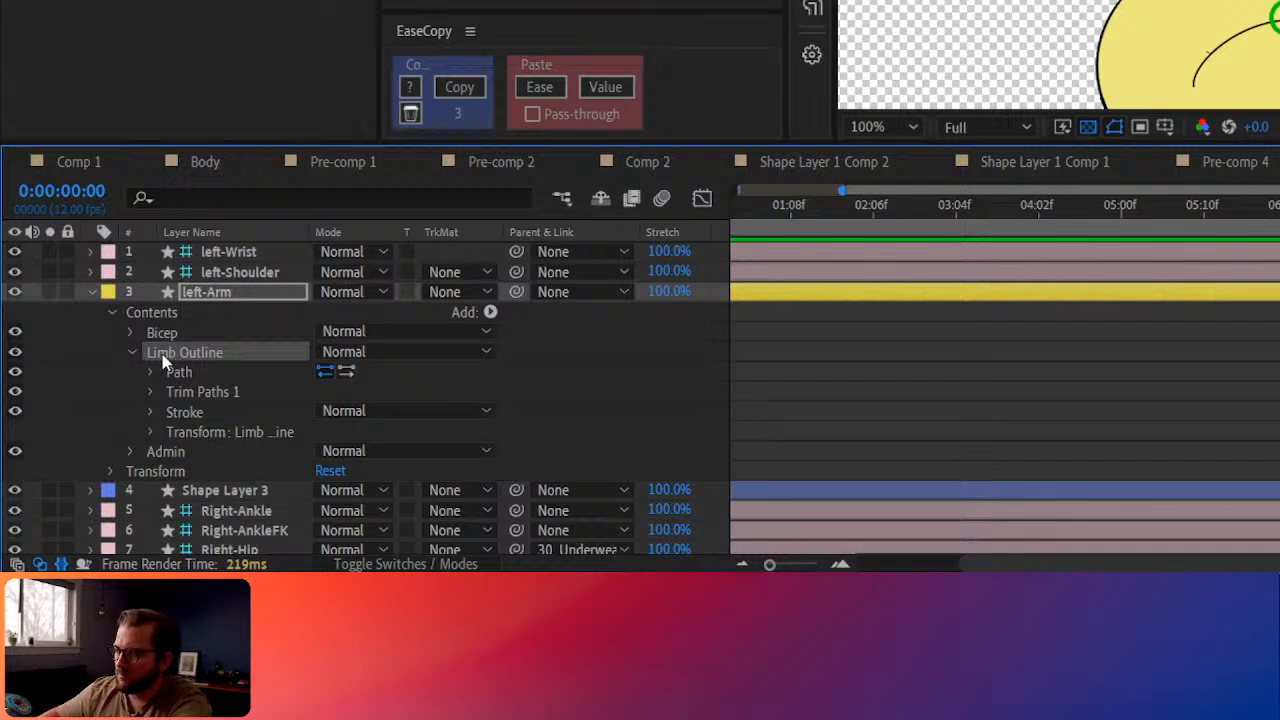
key("Return")
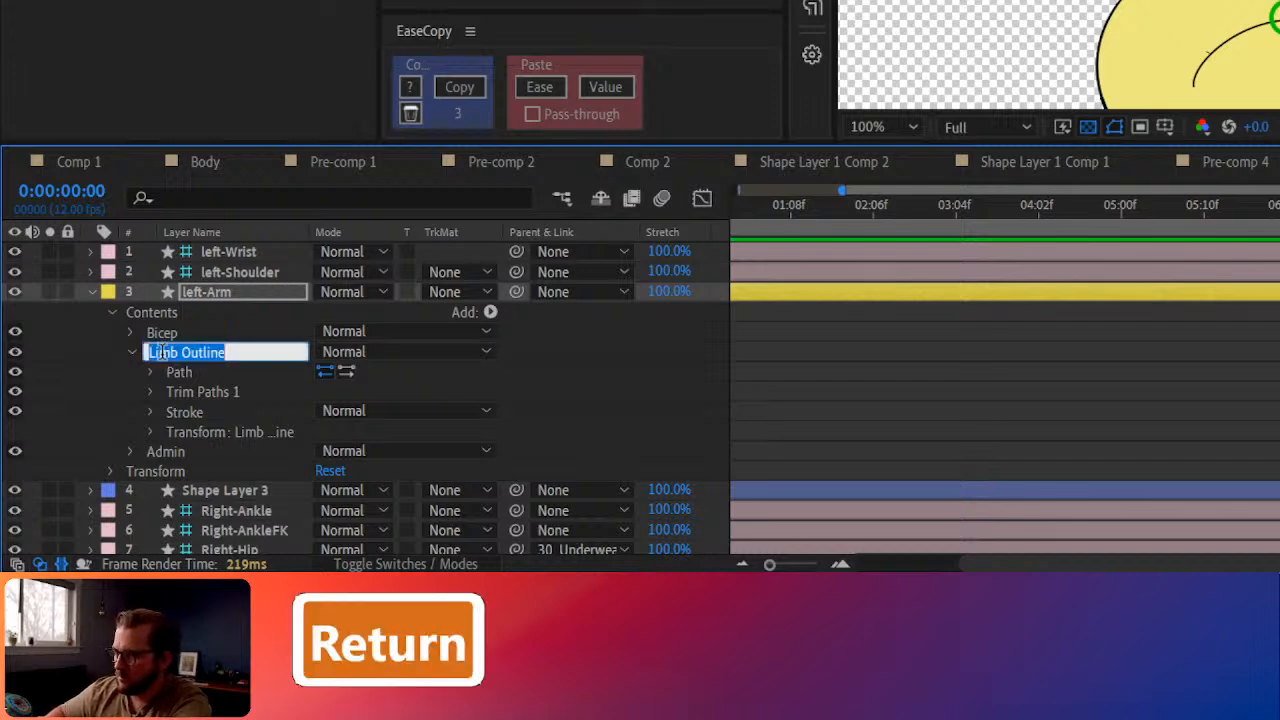
key("Left")
left_click_drag(188, 352, 143, 350)
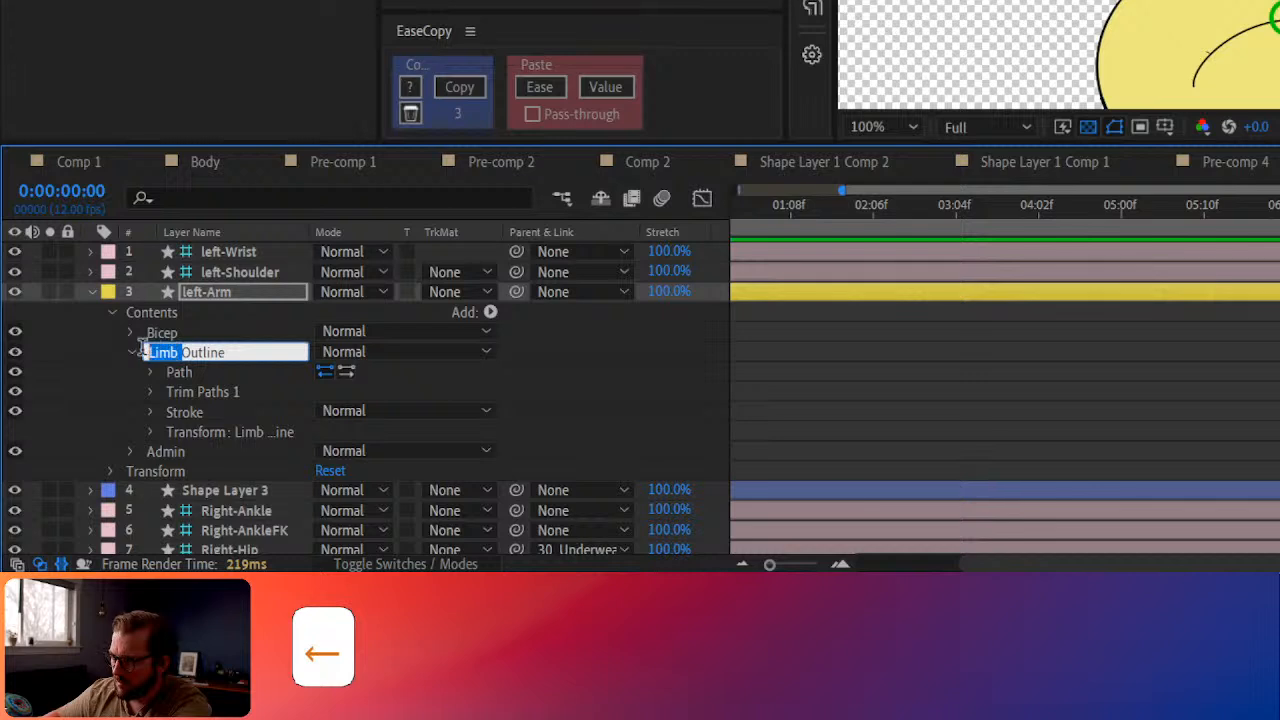
key("BackSpace")
type("Bicep")
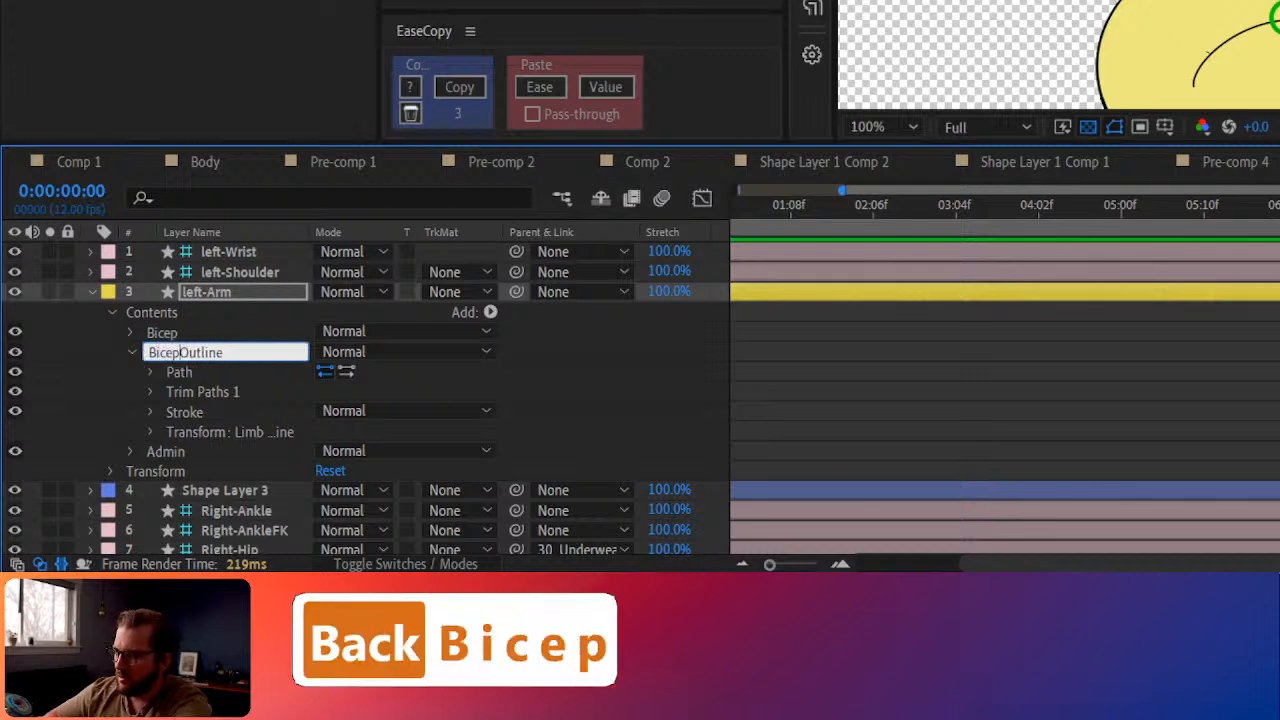
left_click(432, 388)
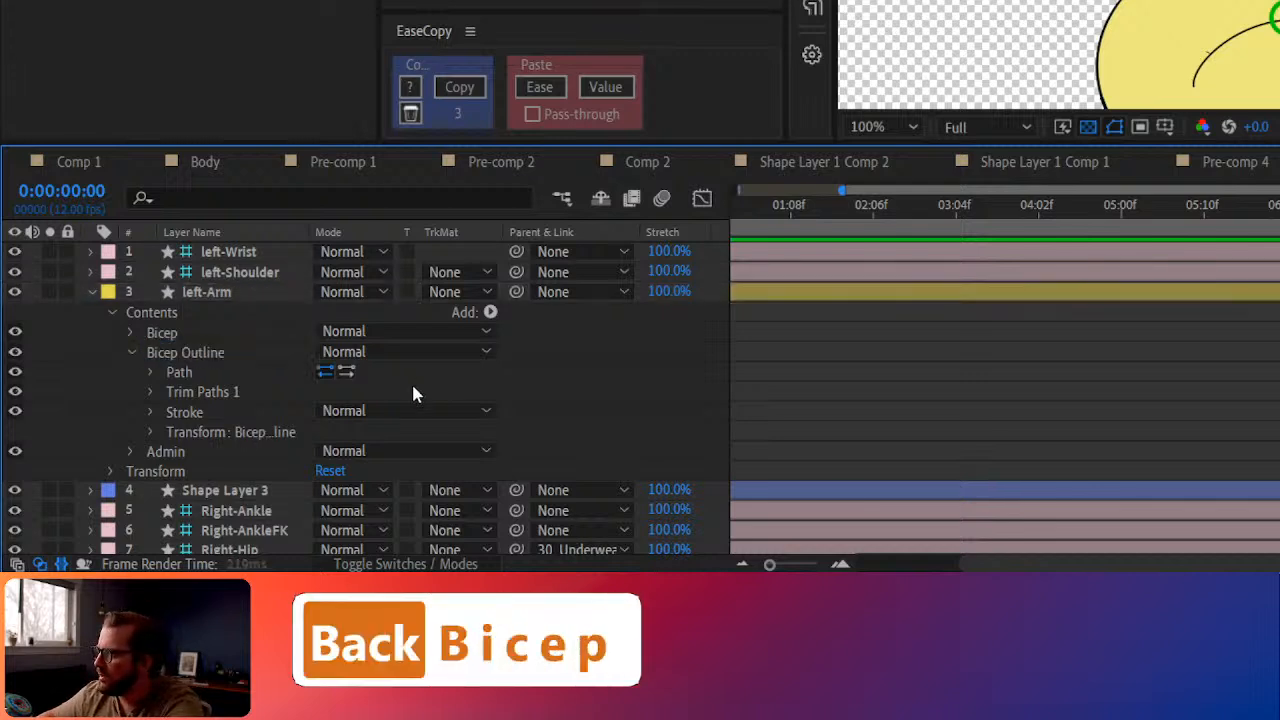
Set the Bicep Outline group's Trim Paths end to 45% and collapse the left-Arm layer
left_click(150, 391)
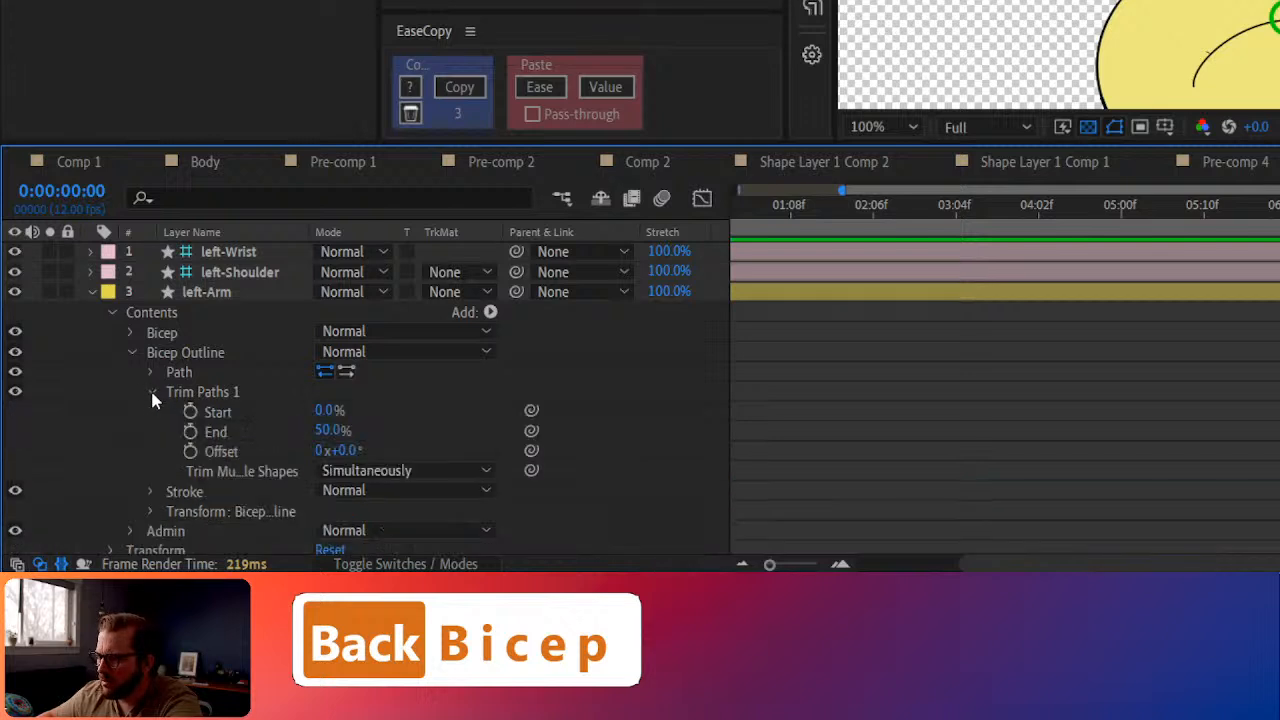
left_click_drag(338, 437, 332, 434)
left_click(232, 354)
left_click(93, 292)
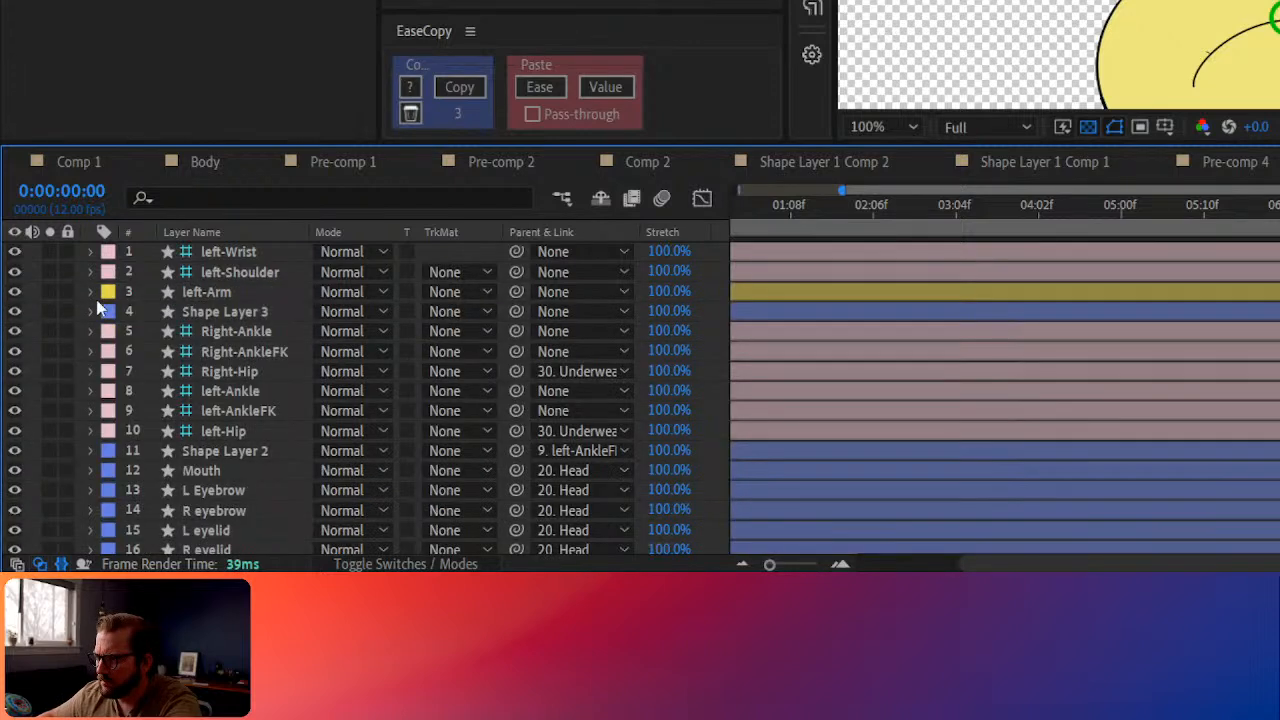
Duplicate the left-Arm layer and set the Trim Paths offset of the duplicate's Bicep group to 180° to draw the forearm
left_click(212, 290)
key("ctrl+d")
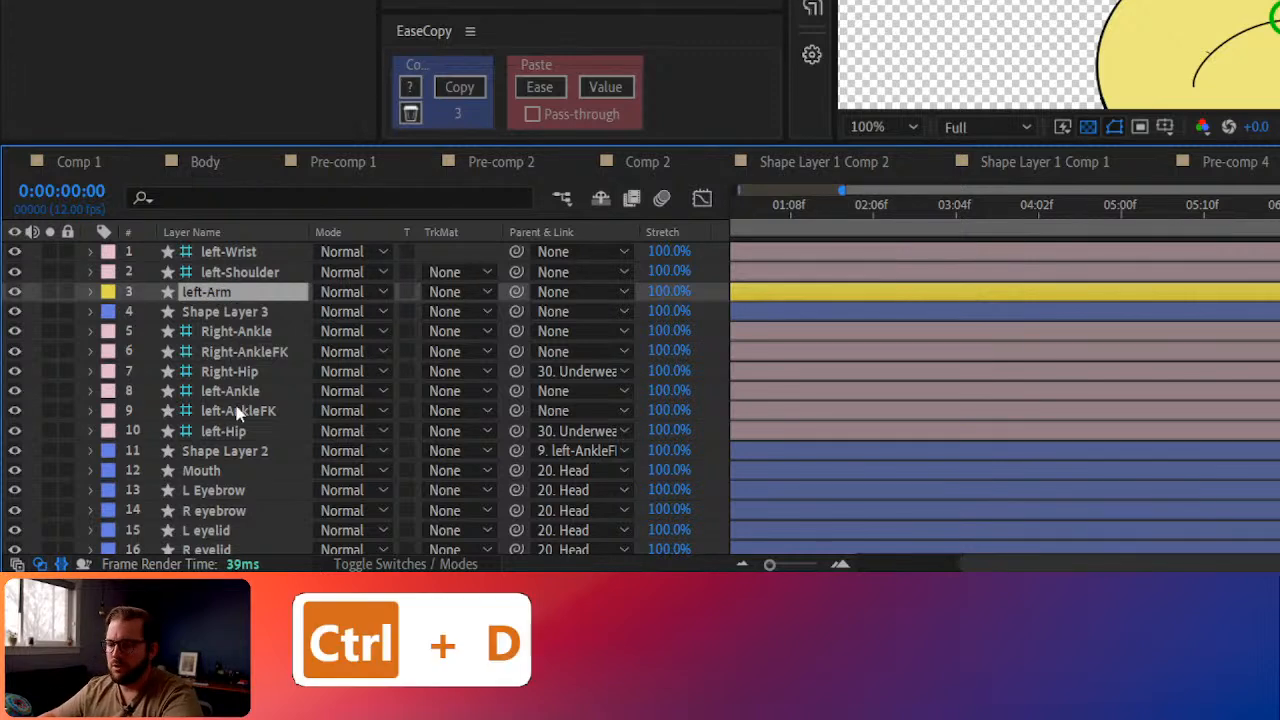
left_click(91, 292)
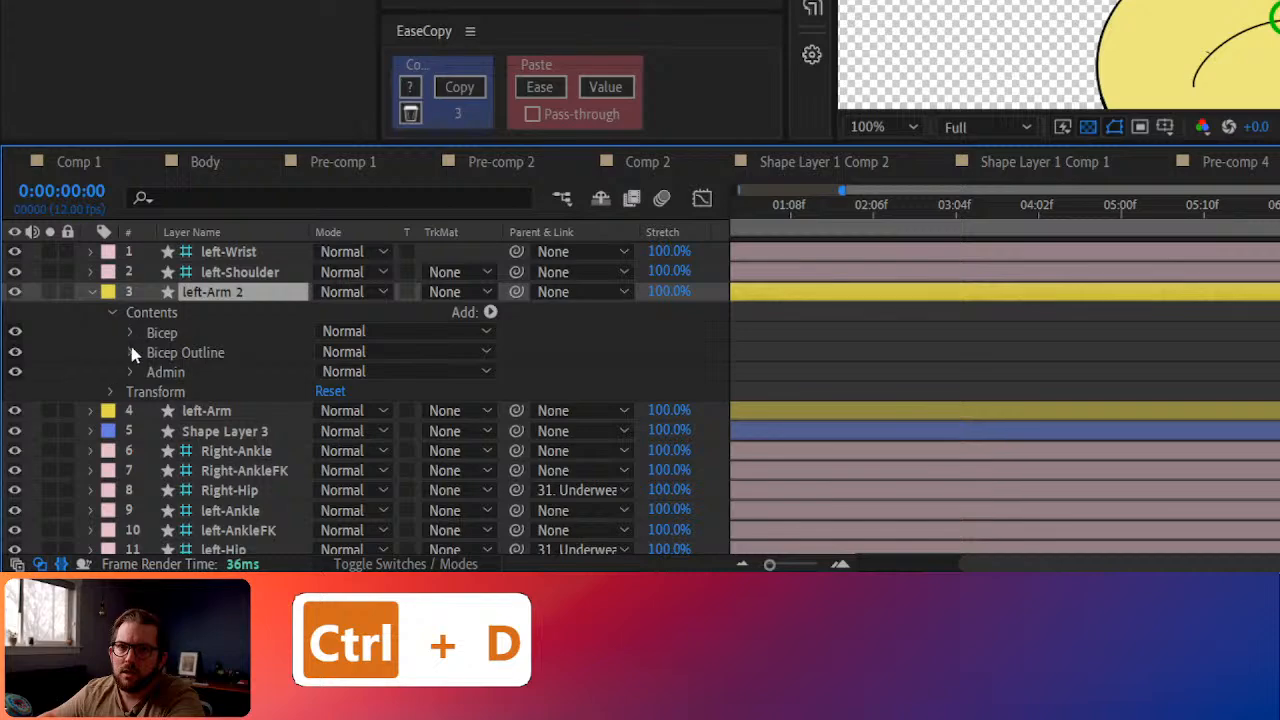
left_click(130, 333)
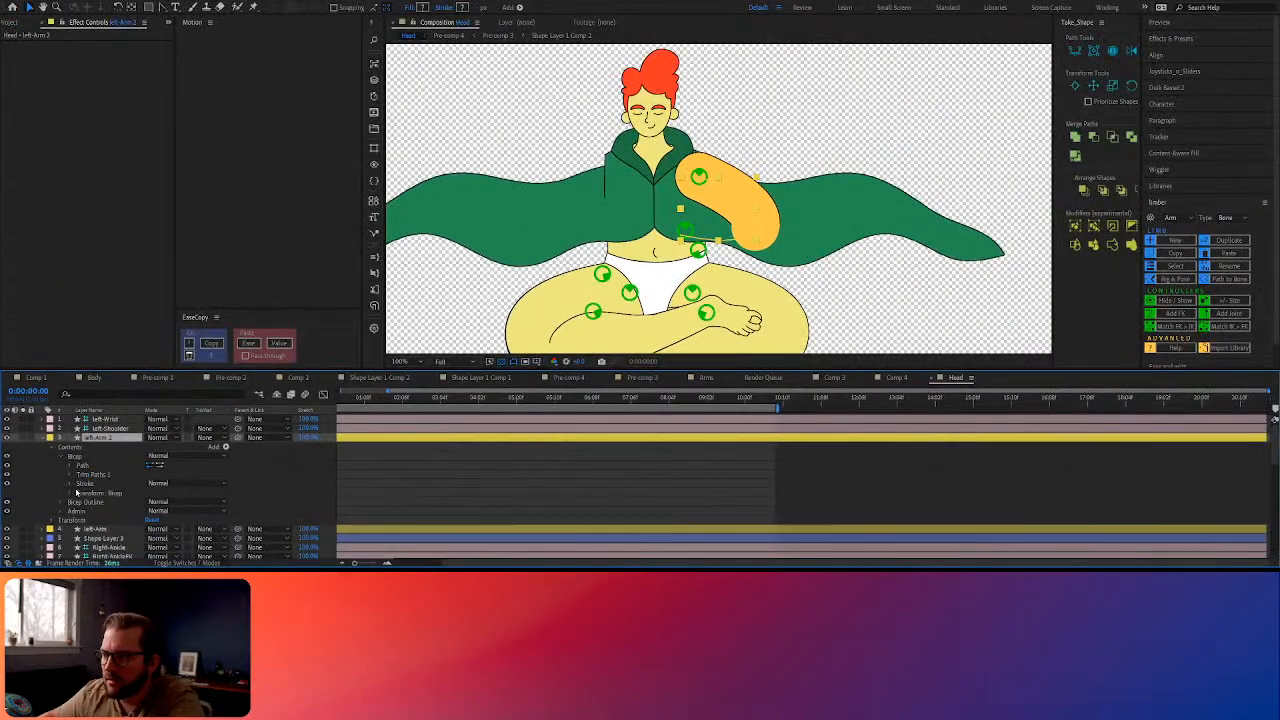
left_click(71, 474)
left_click(160, 501)
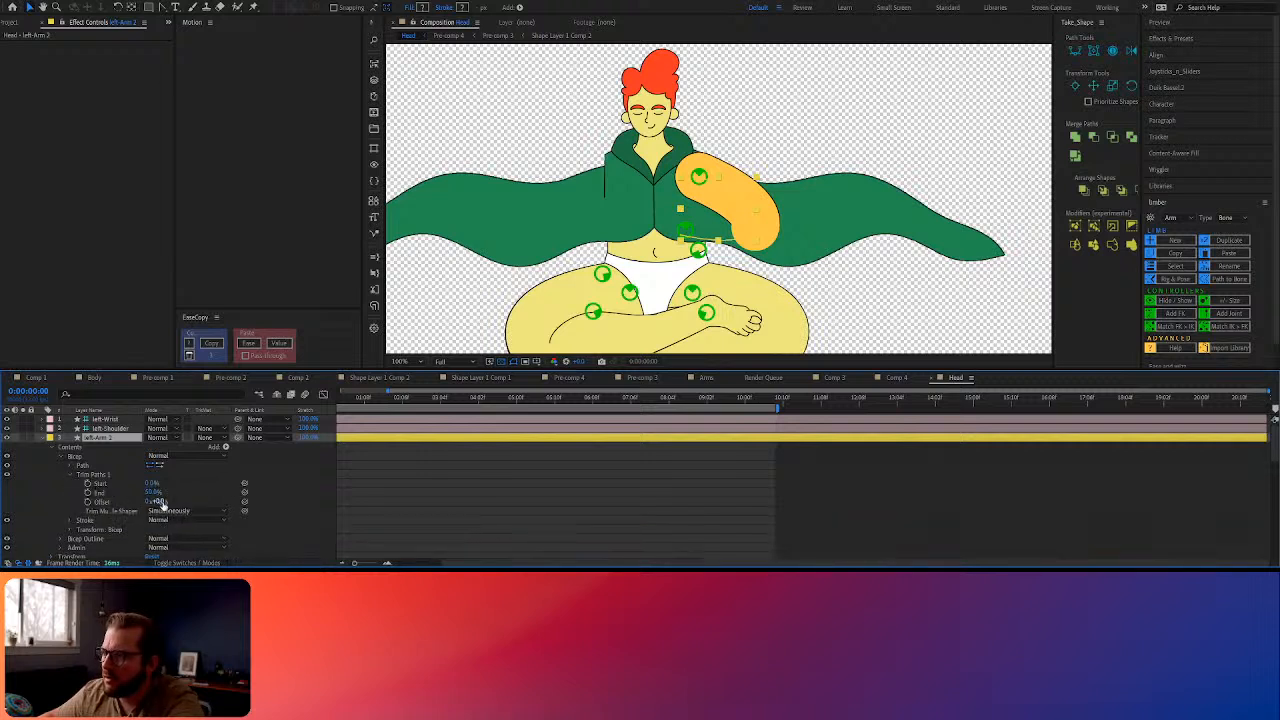
type("180")
key("Return")
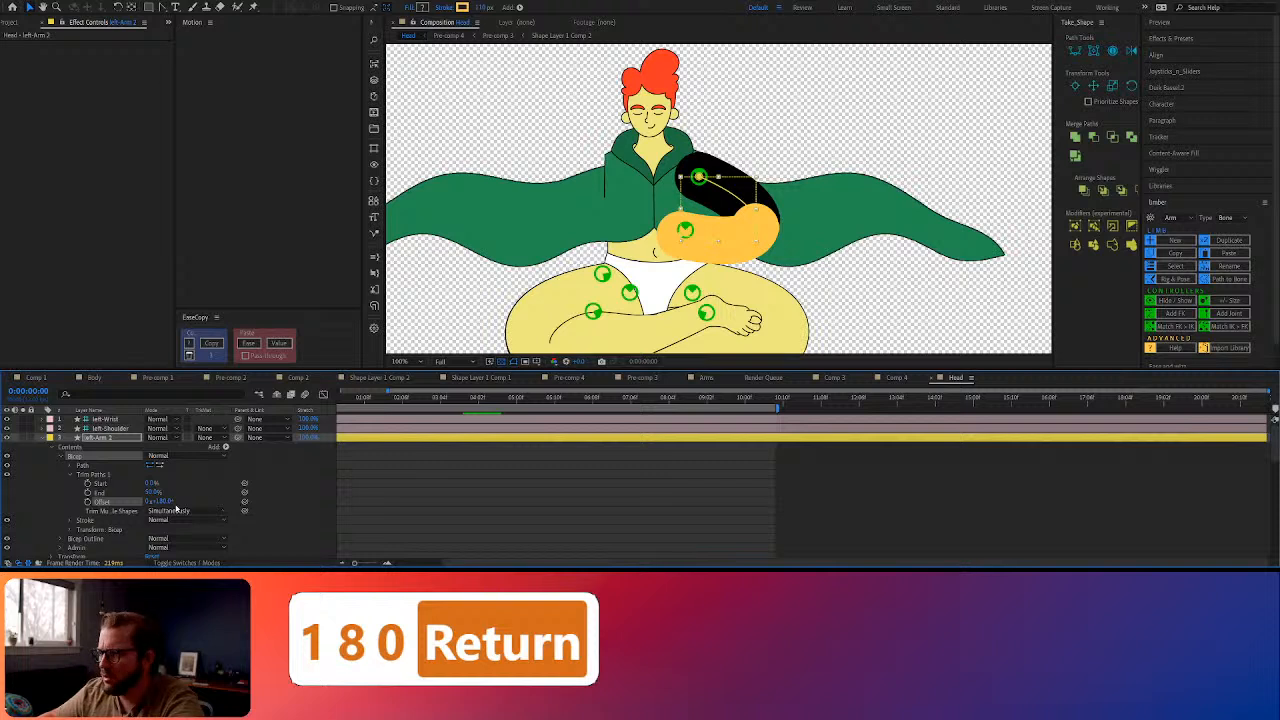
Set the Trim Paths offset of left-Arm 2's Bicep Outline group to 180° to match its fill
scroll(180, 508, "down", 1)
left_click(70, 503)
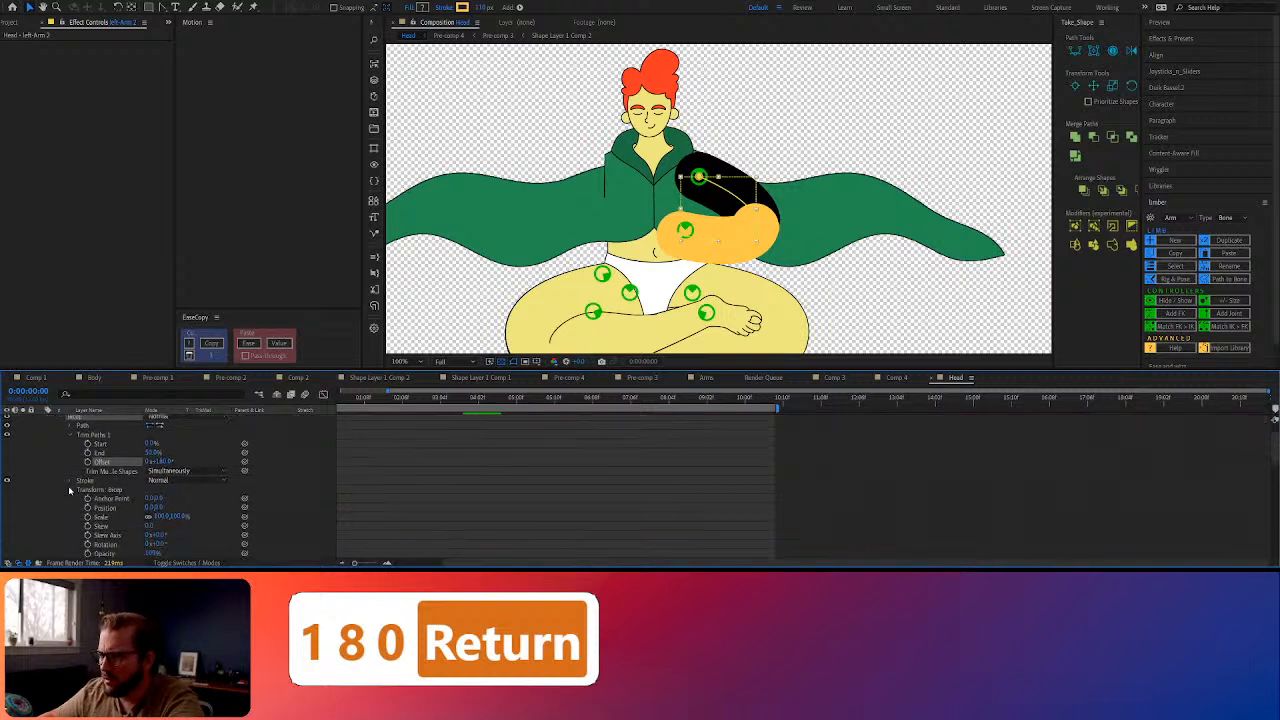
left_click(70, 490)
left_click(61, 500)
scroll(70, 512, "down", 1)
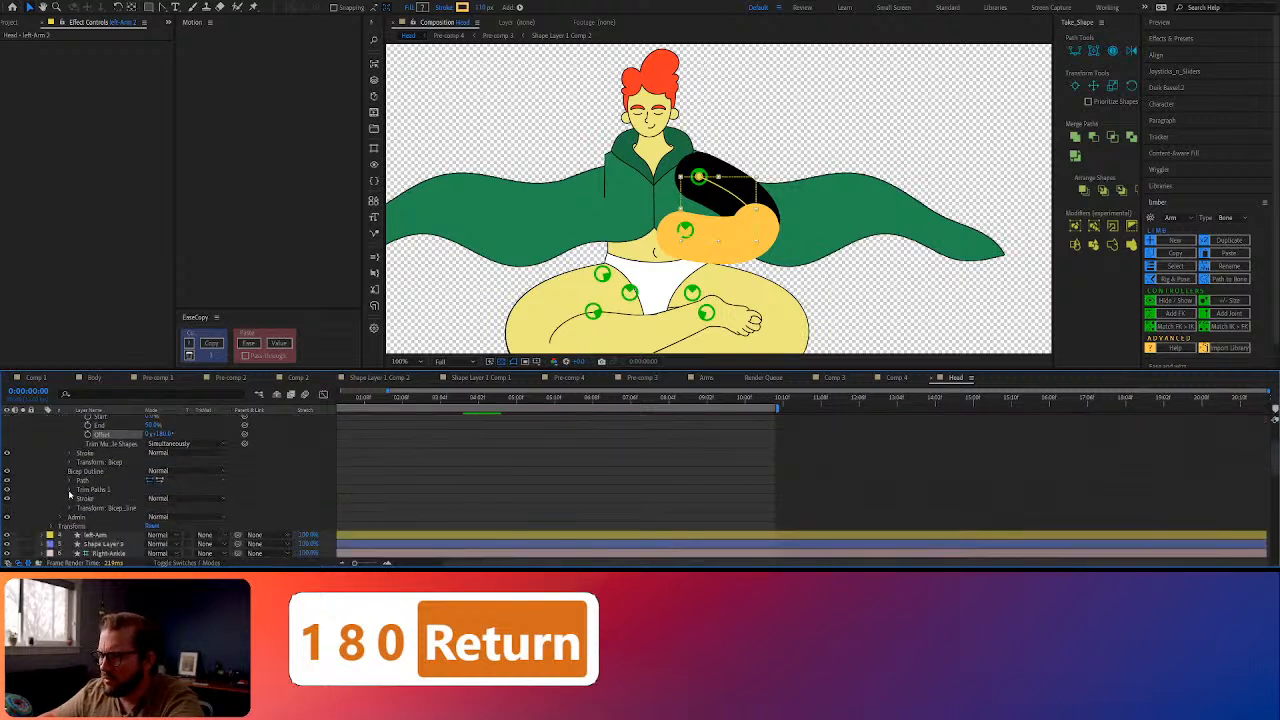
left_click(70, 490)
left_click(156, 516)
type("180")
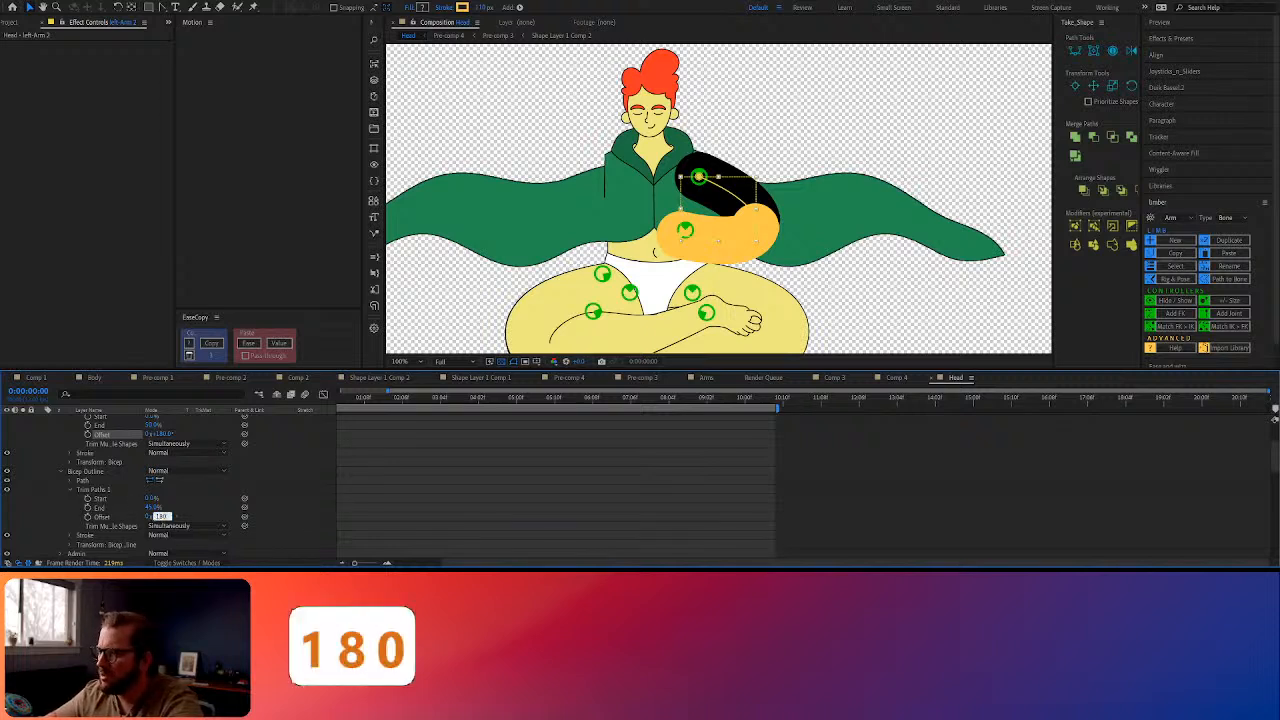
key("Return")
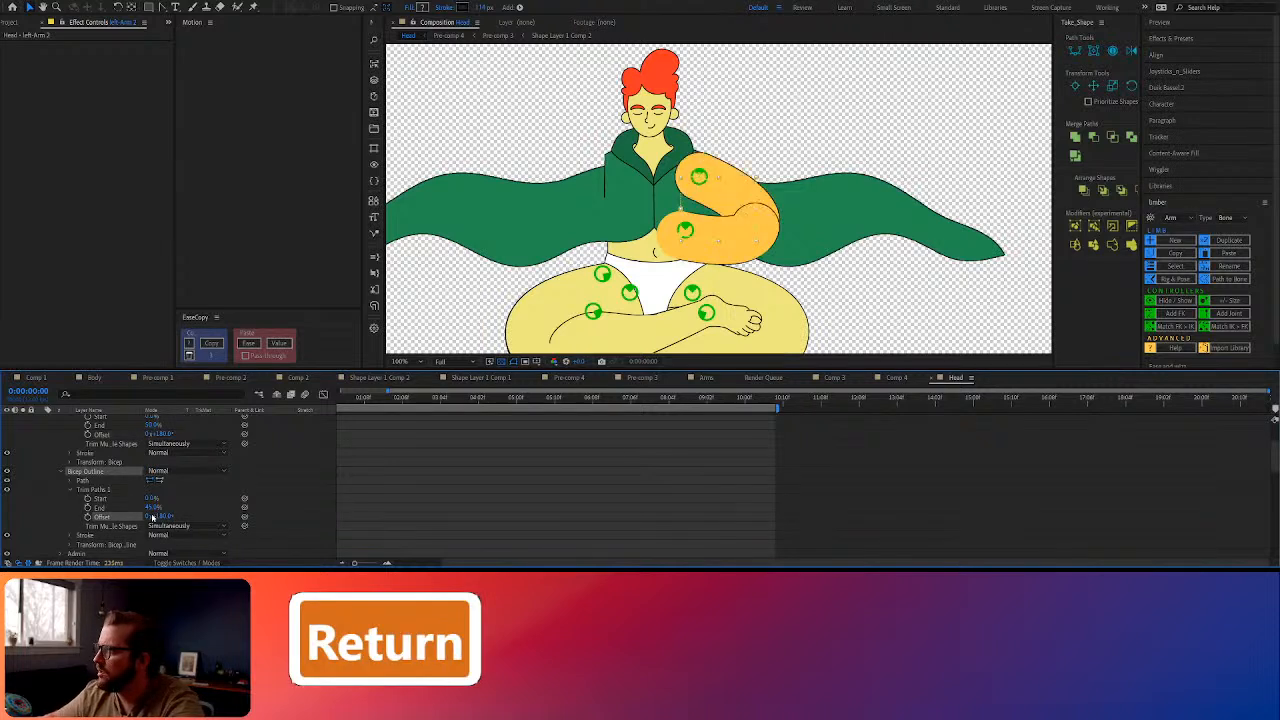
Set the Trim Paths end of left-Arm 2's Bicep Outline group to 50%
left_click(150, 507)
left_click(152, 507)
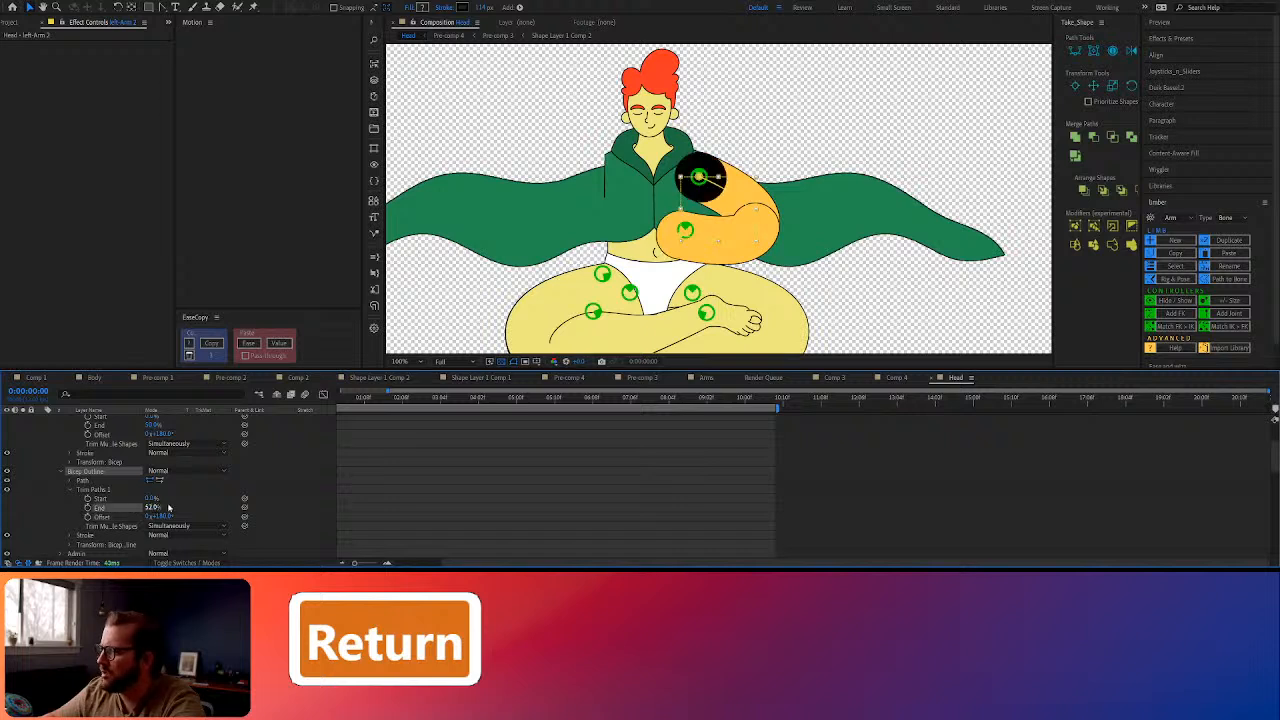
type("50")
key("Return")
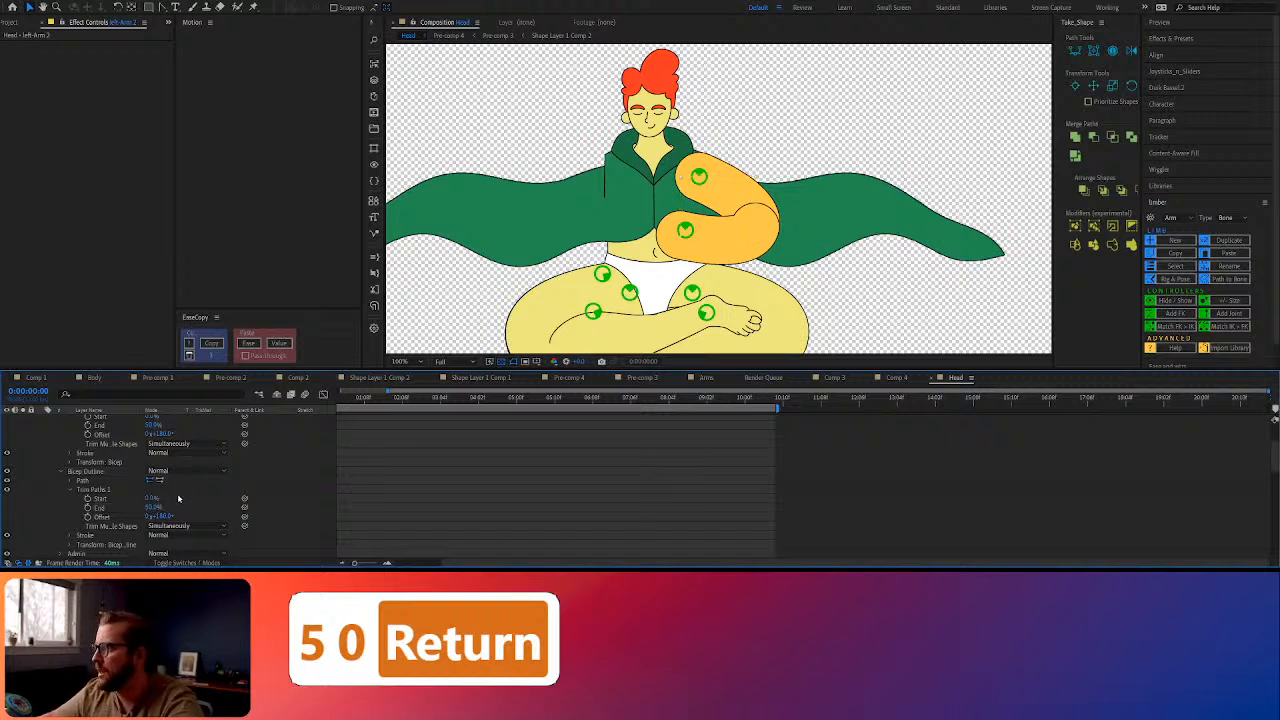
left_click(86, 472)
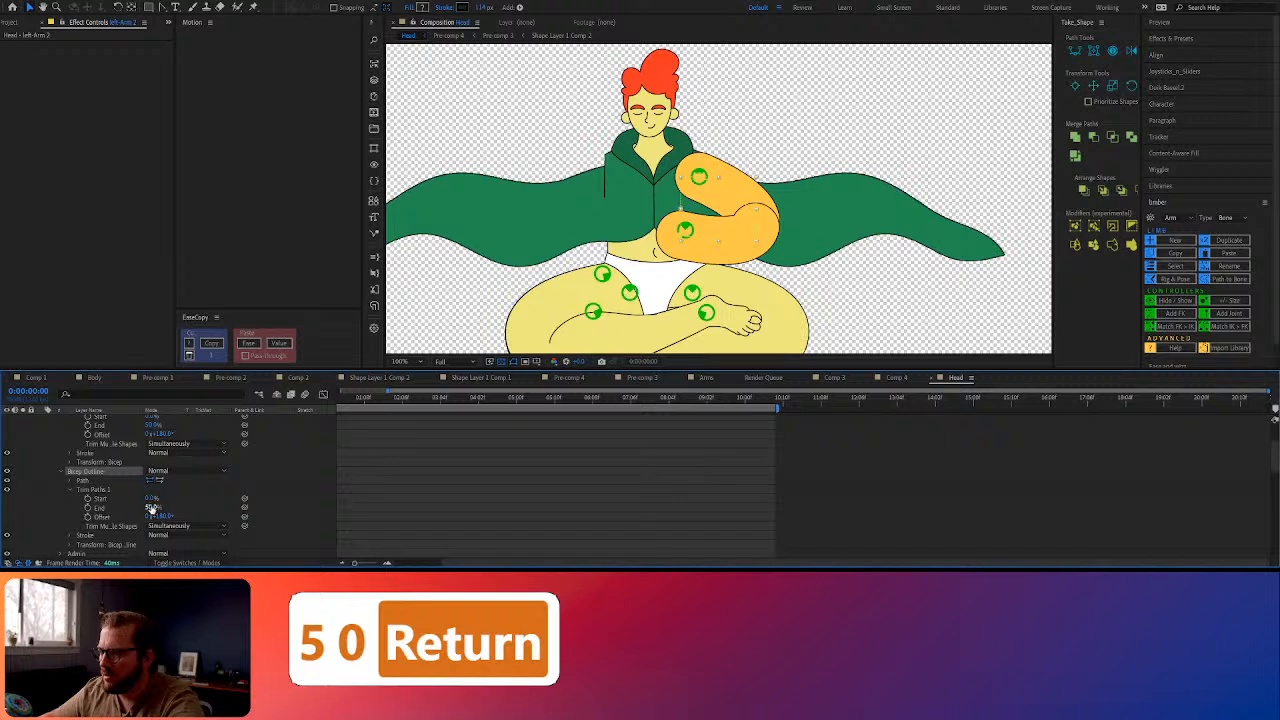
Undo the last trim change and set the Trim Paths start of left-Arm 2's Bicep Outline group to 20%
key("ctrl+z")
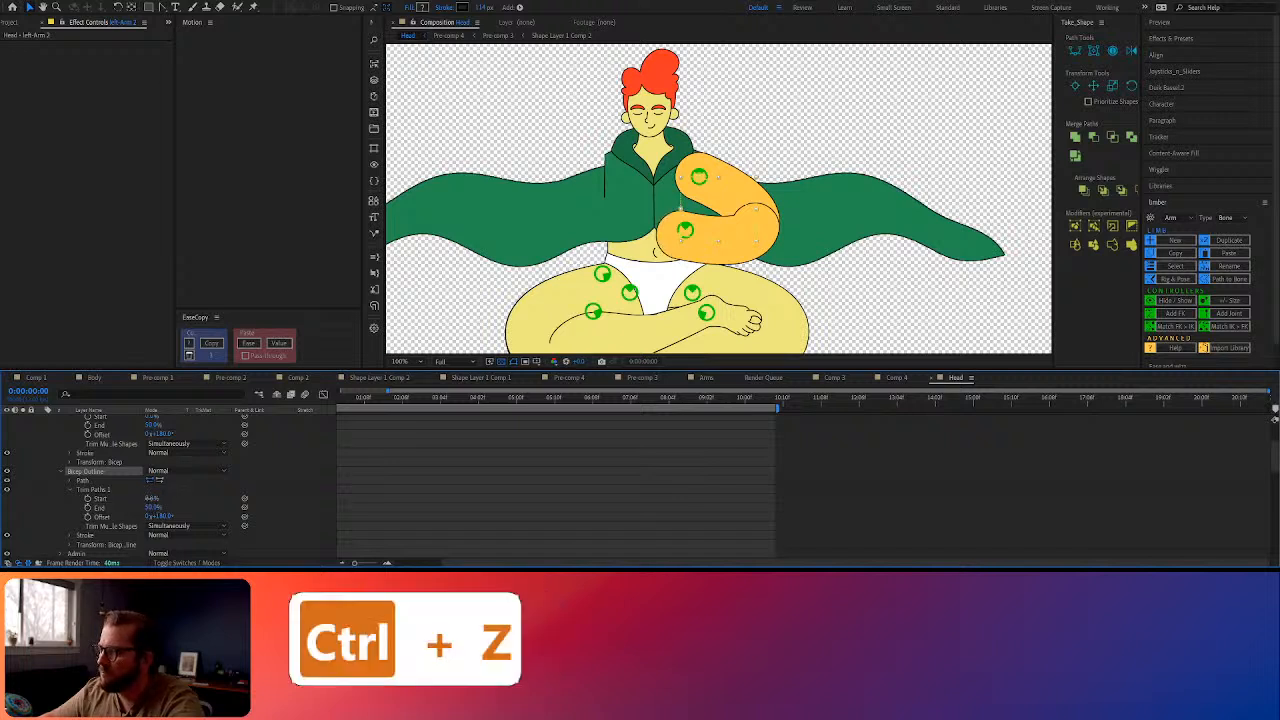
left_click_drag(150, 499, 156, 499)
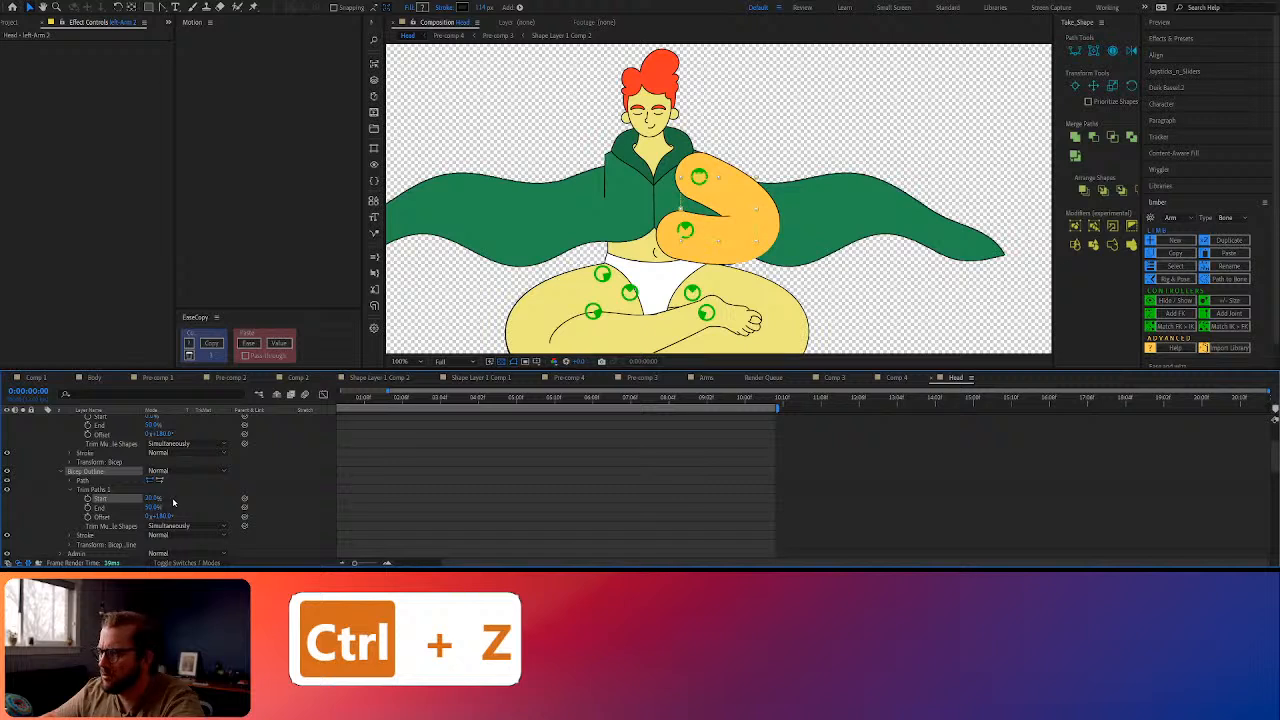
left_click(172, 502)
Duplicate left-Arm 2's Bicep Outline group and set the duplicate's stroke line cap to Butt Cap
left_click(86, 478)
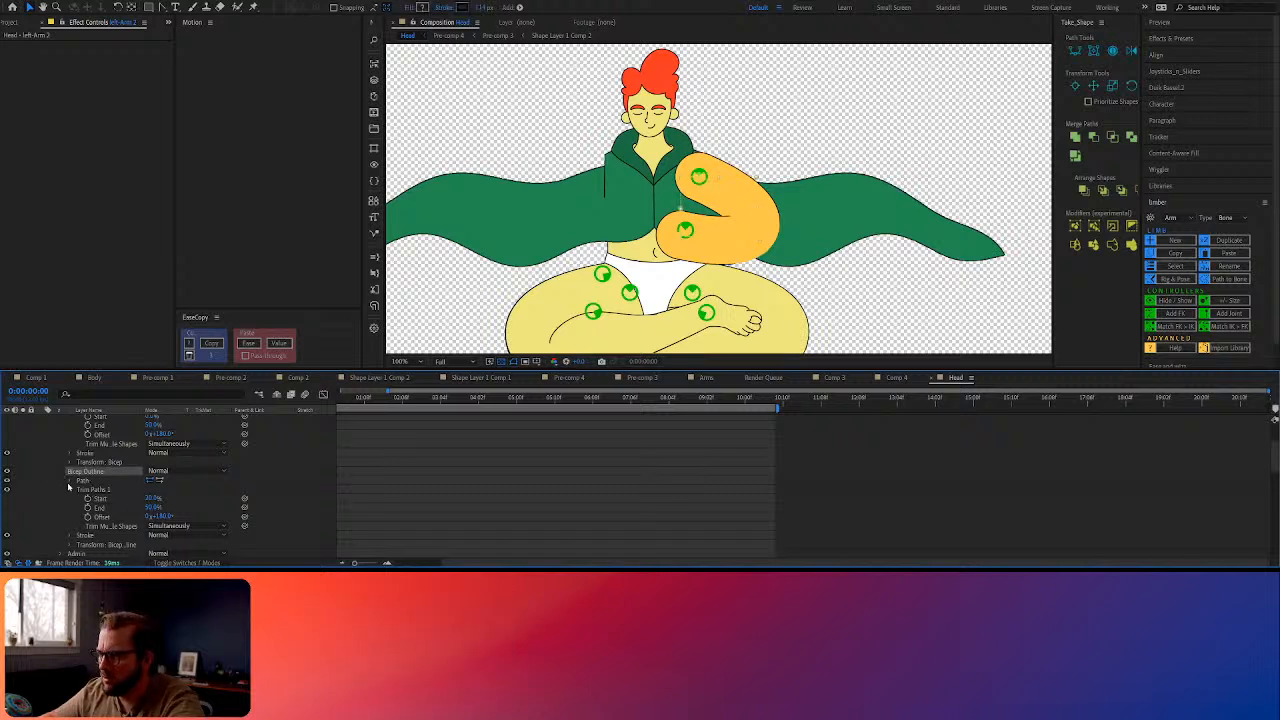
left_click(70, 472)
key("ctrl+d")
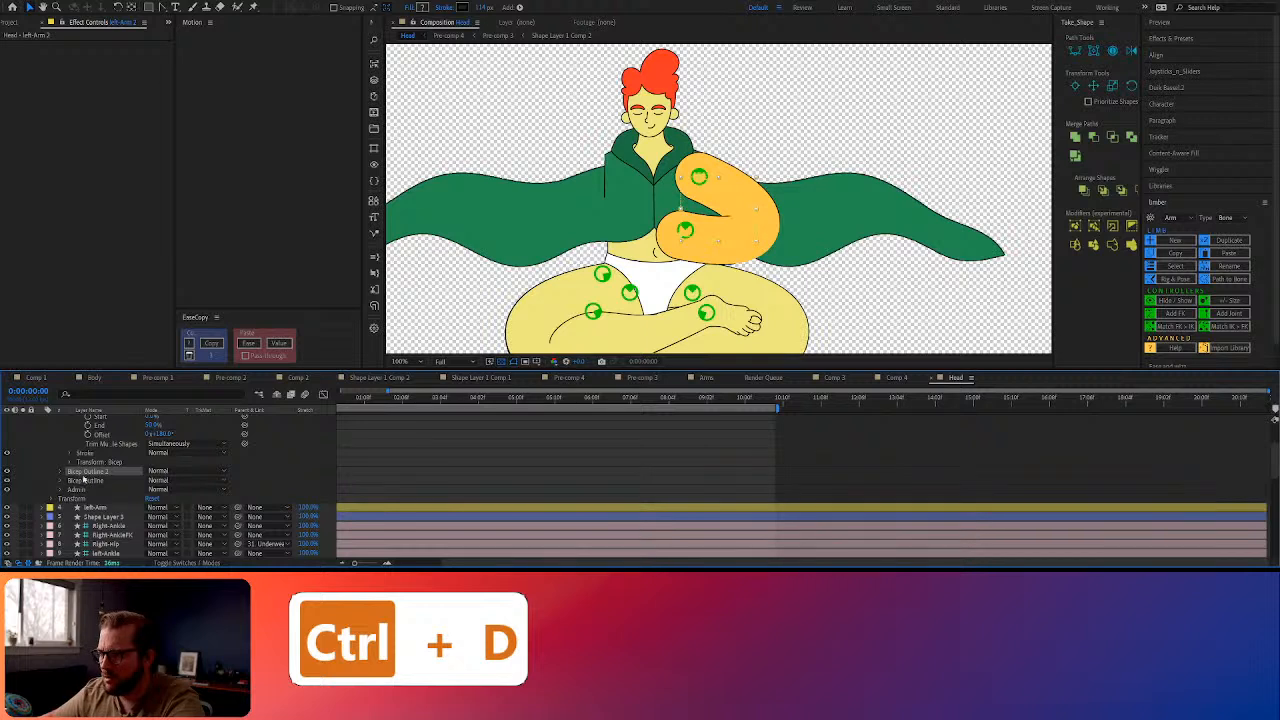
left_click(68, 481)
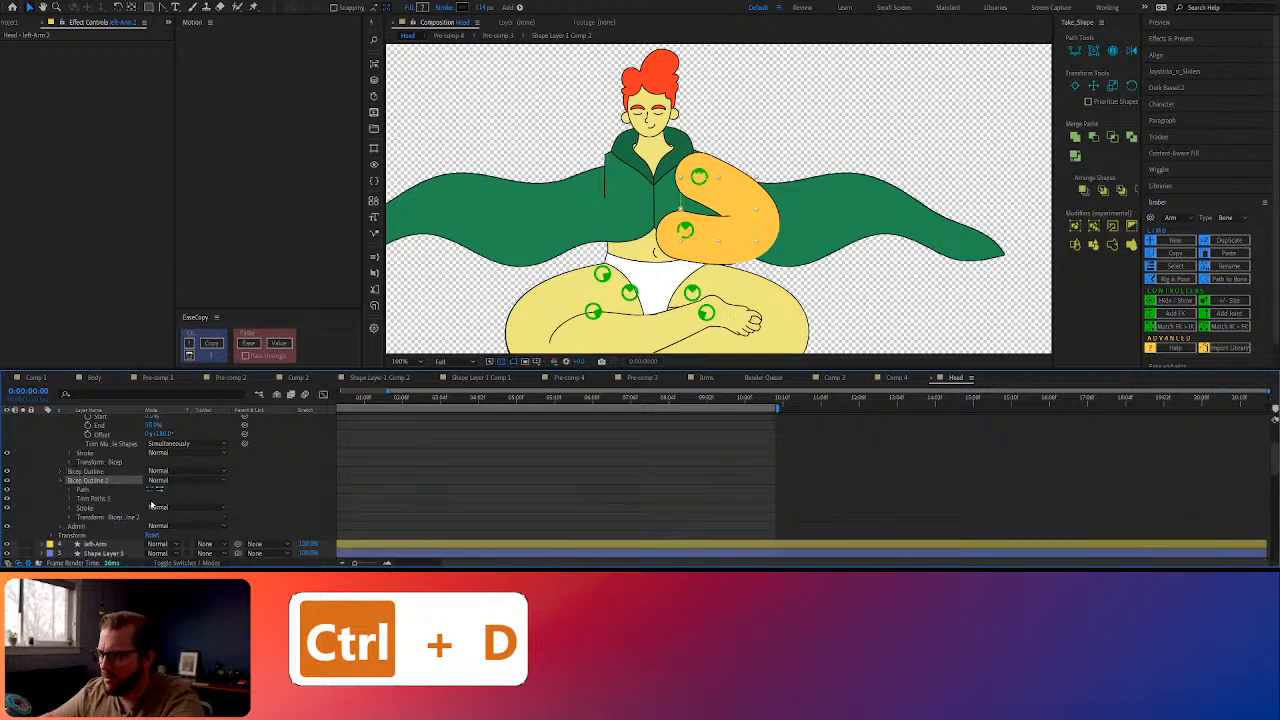
left_click(69, 509)
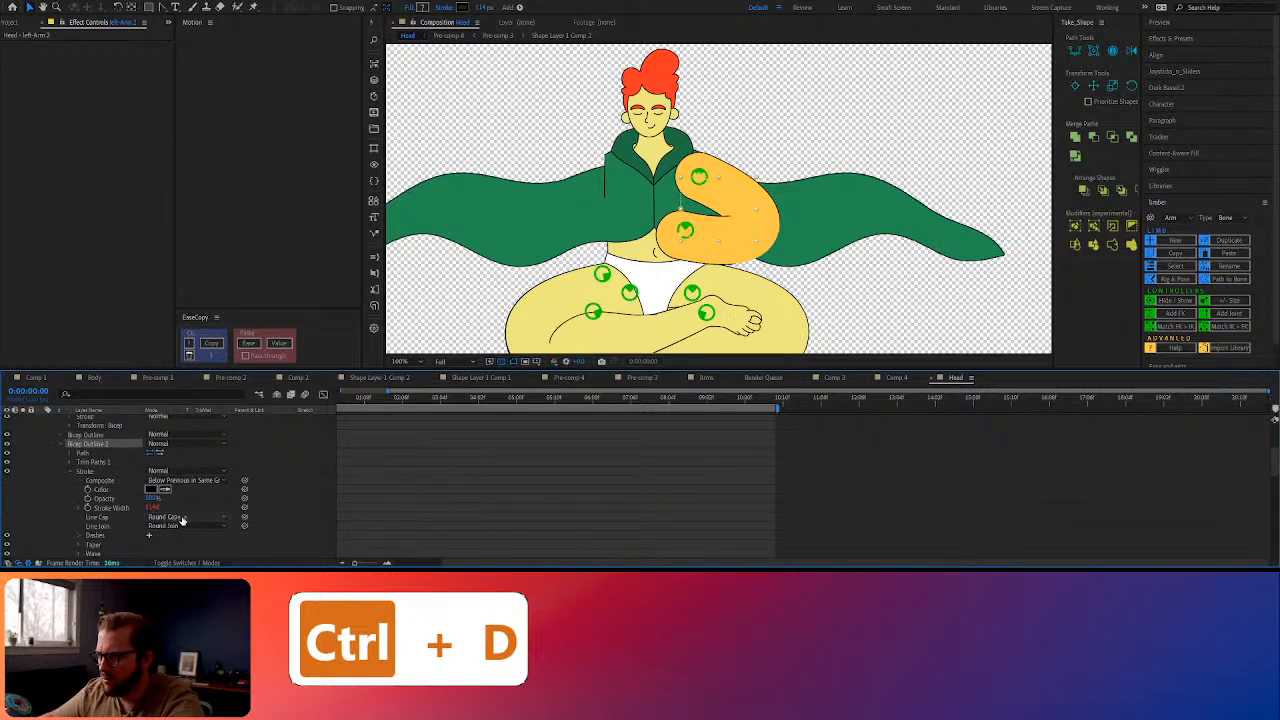
left_click(183, 518)
left_click(180, 513)
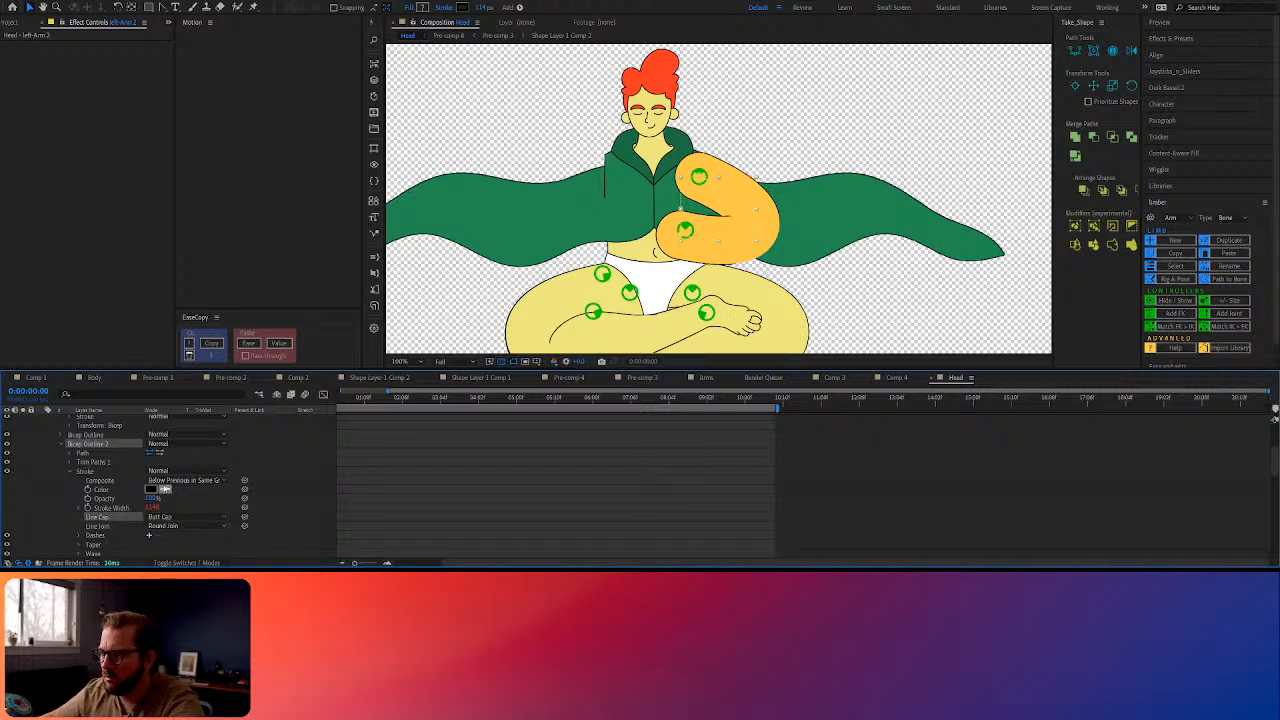
Set the Trim Paths start of left-Arm 2's Bicep Outline 2 group to 5% and collapse the layer
left_click(68, 471)
left_click(70, 462)
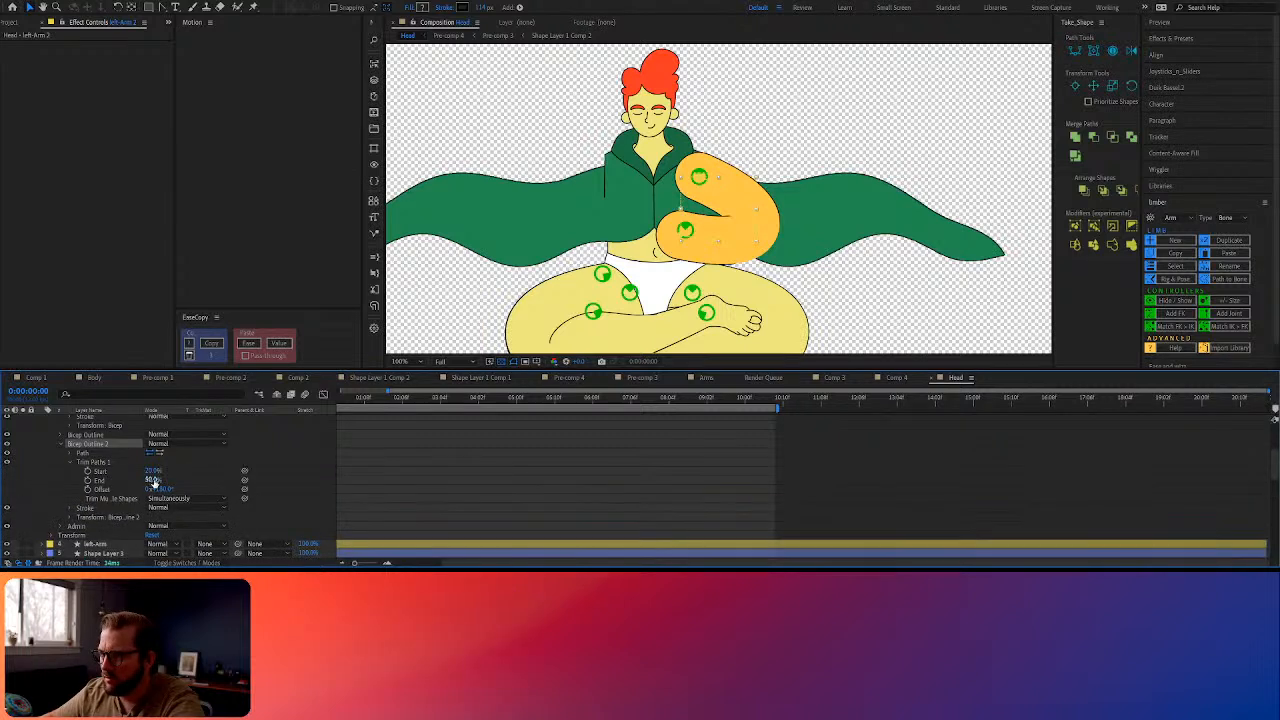
left_click_drag(150, 471, 138, 473)
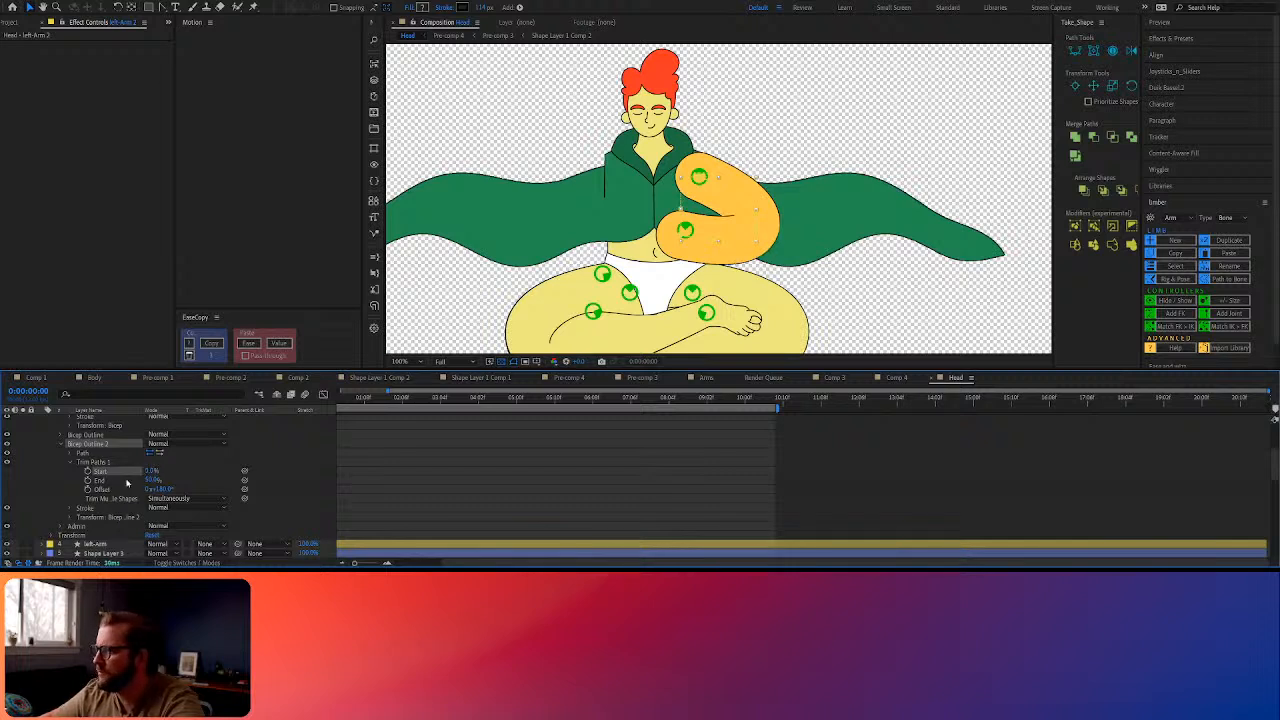
left_click(193, 477)
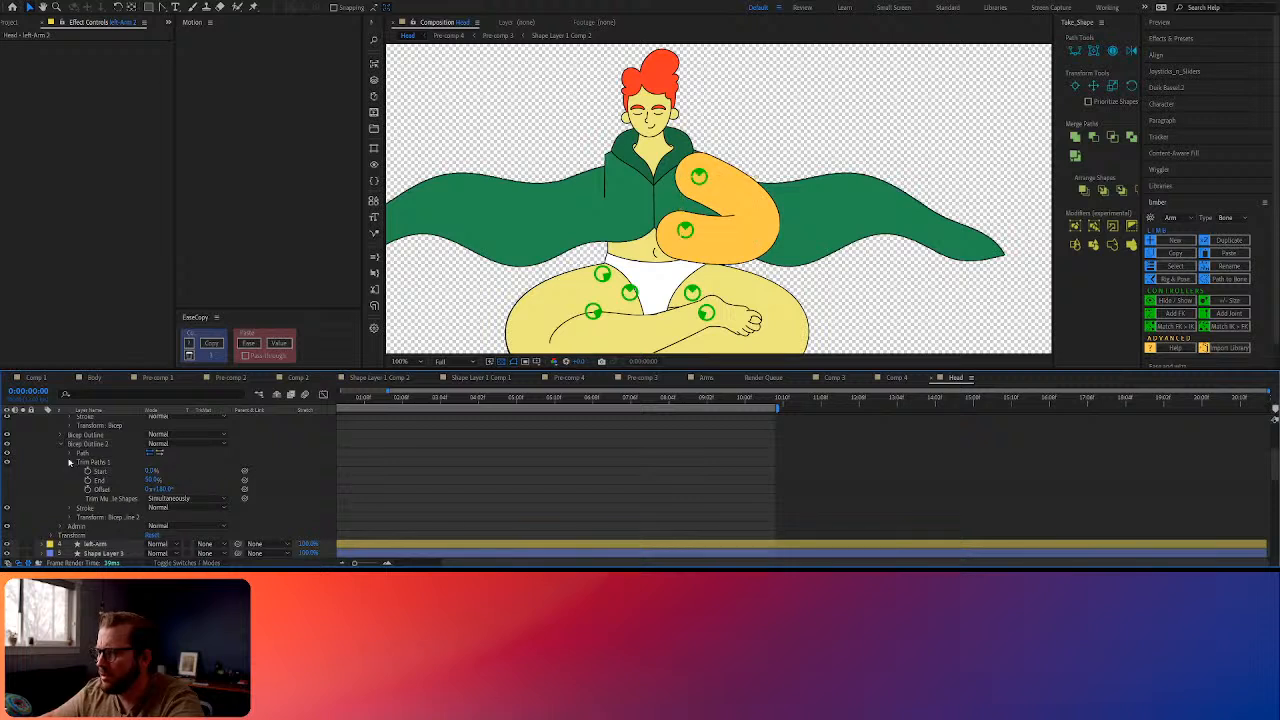
left_click(70, 462)
left_click(59, 443)
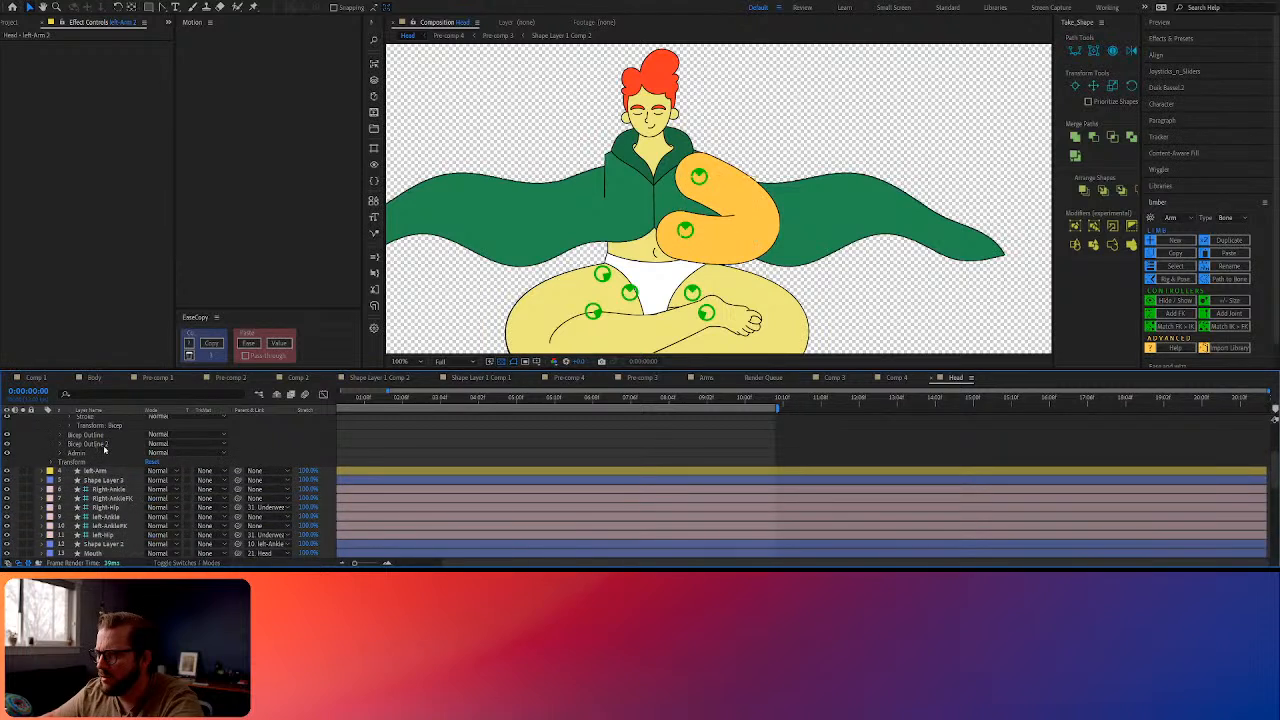
scroll(104, 451, "up", 3)
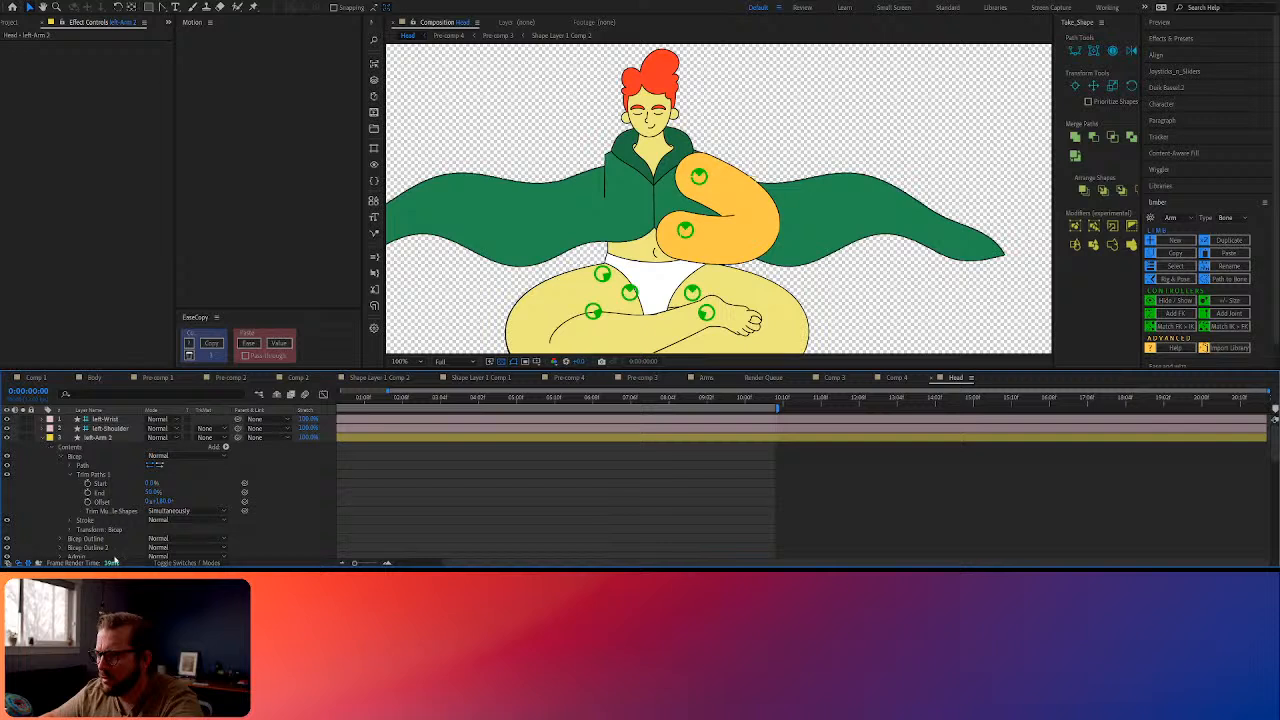
left_click(44, 438)
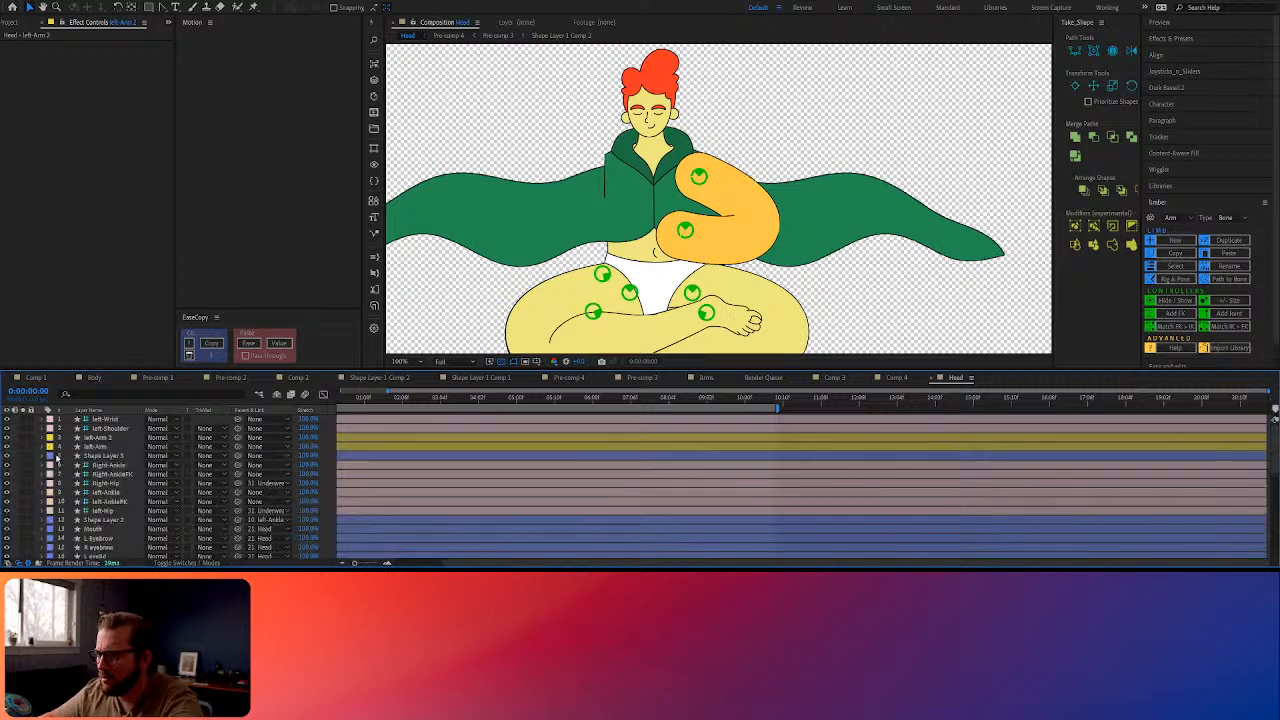
Duplicate the Bicep Outline group inside the left-Arm layer
left_click(100, 449)
left_click(44, 447)
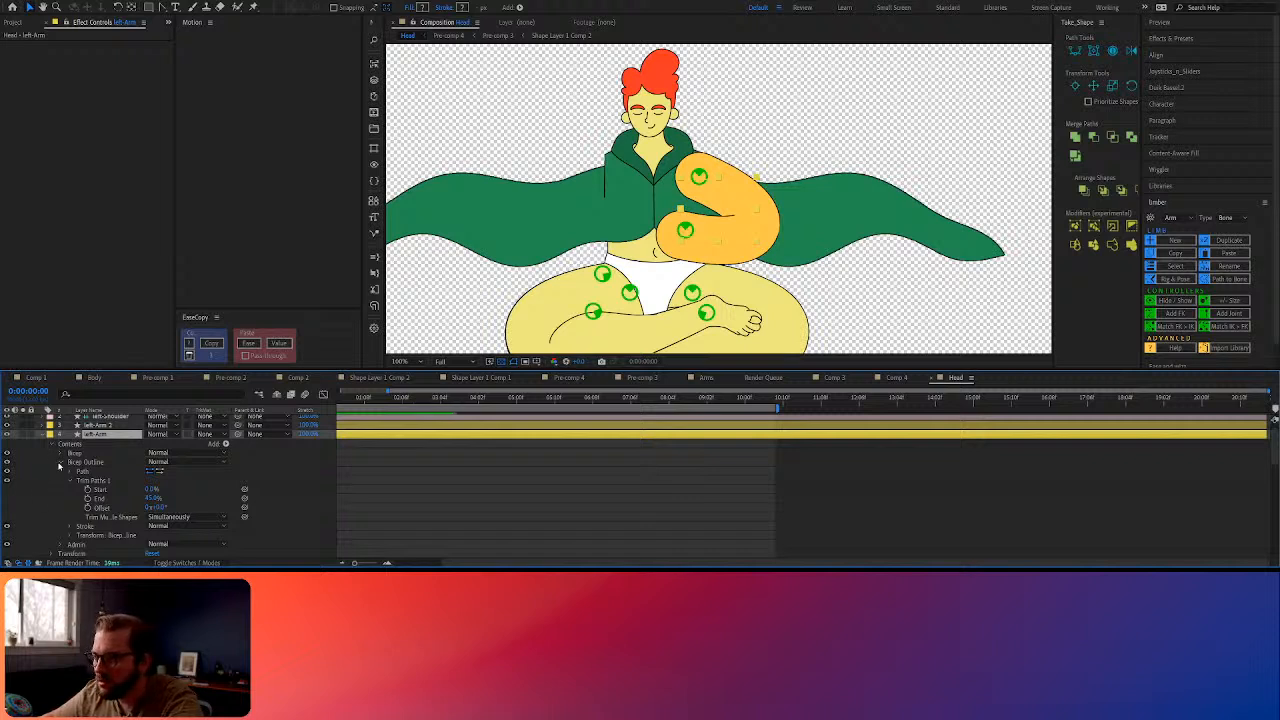
left_click(60, 465)
left_click(60, 465)
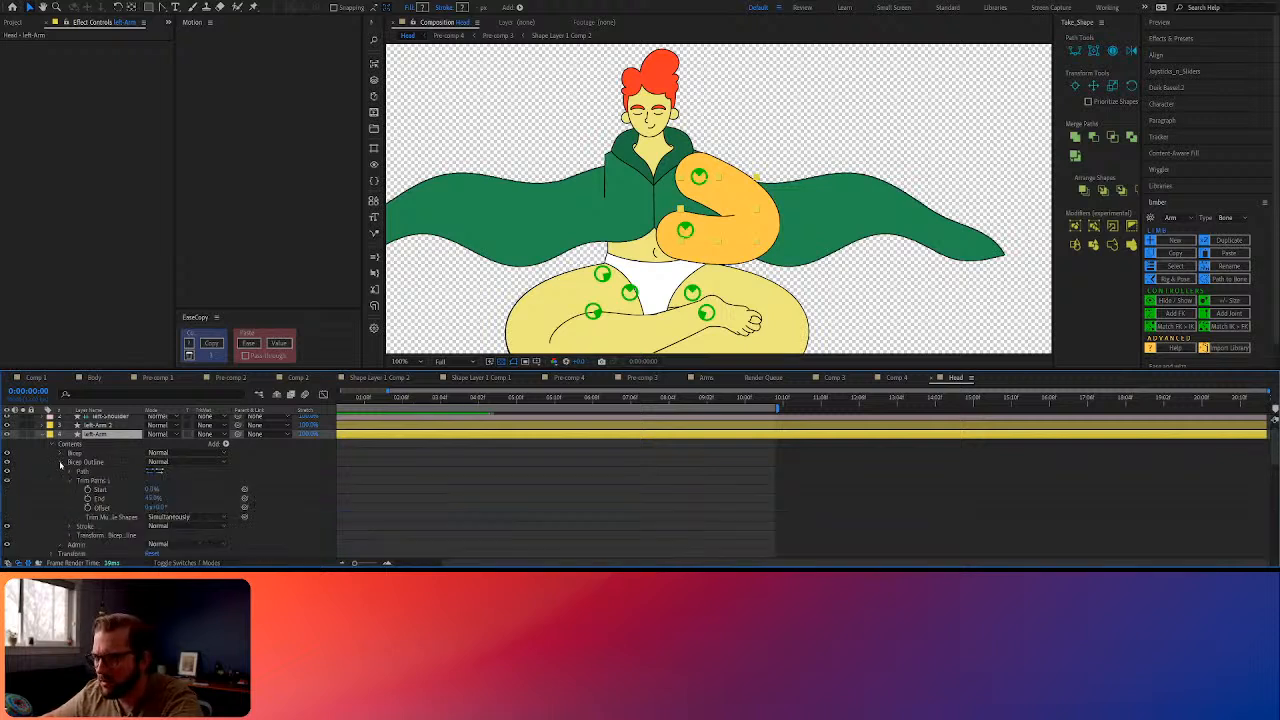
left_click(60, 465)
left_click(86, 463)
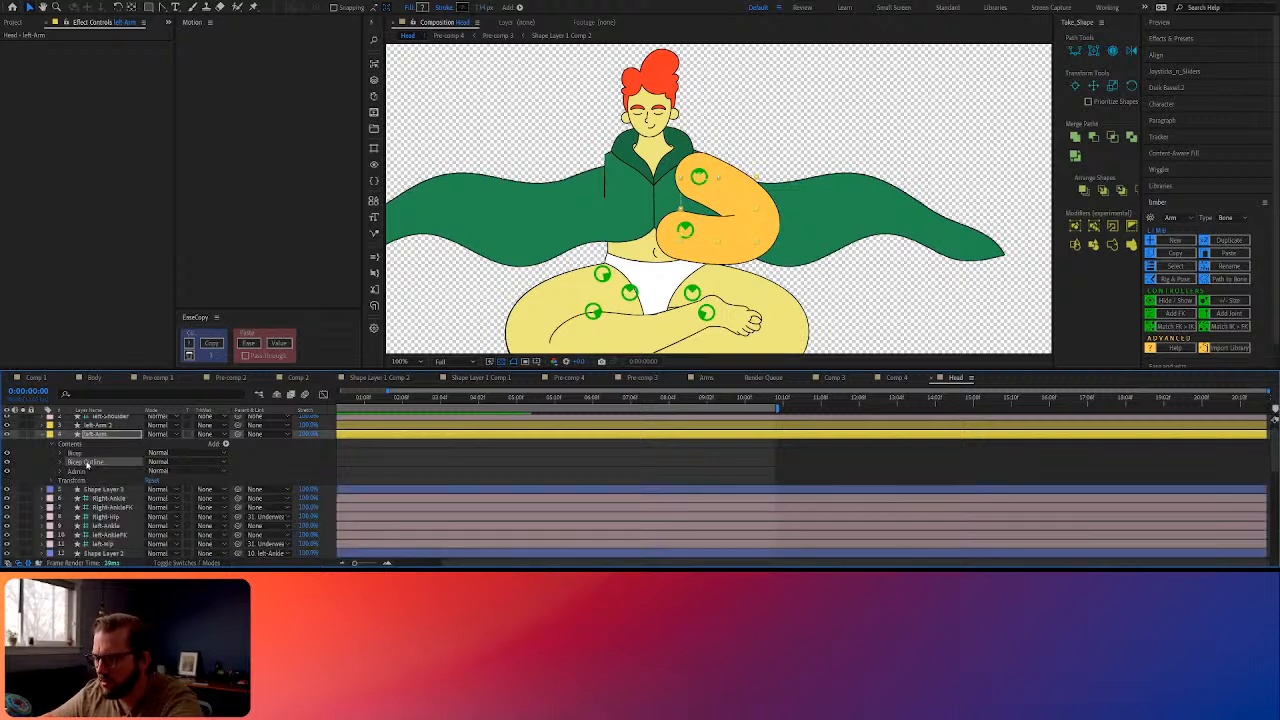
key("ctrl+d")
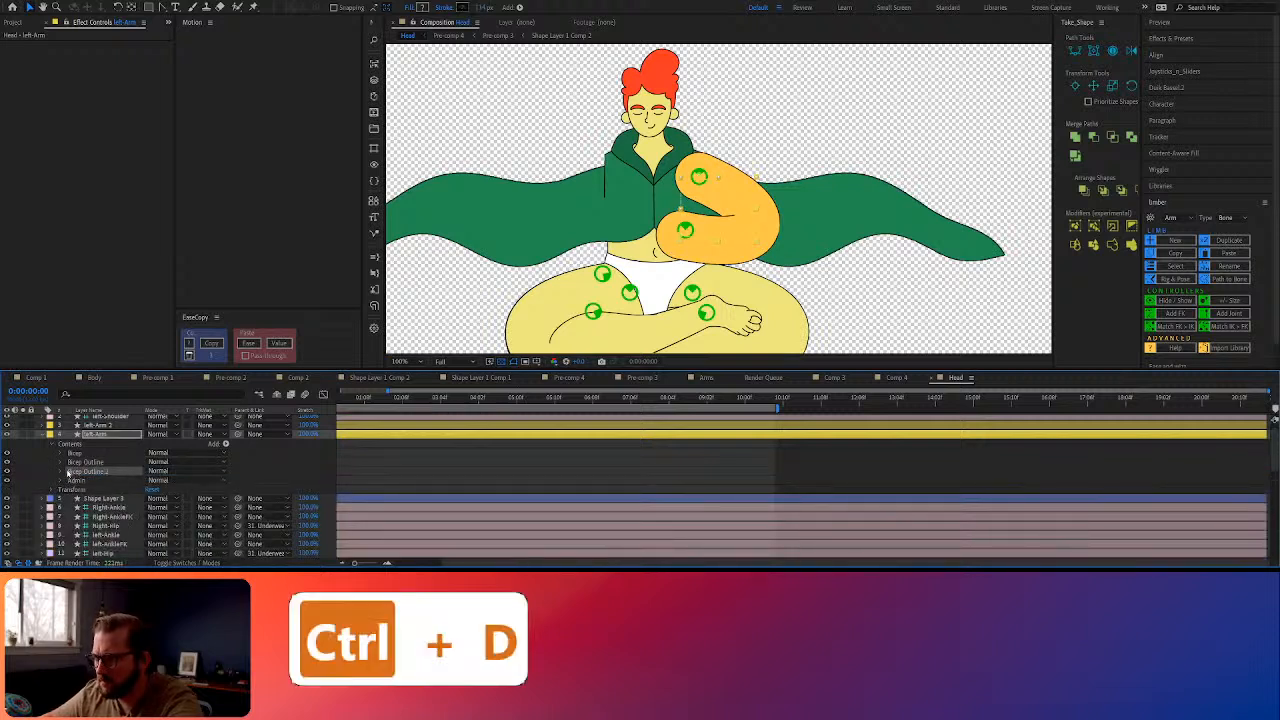
Set the Trim Paths end of left-Arm's Bicep Outline 2 group to 50%
left_click(61, 472)
left_click(69, 489)
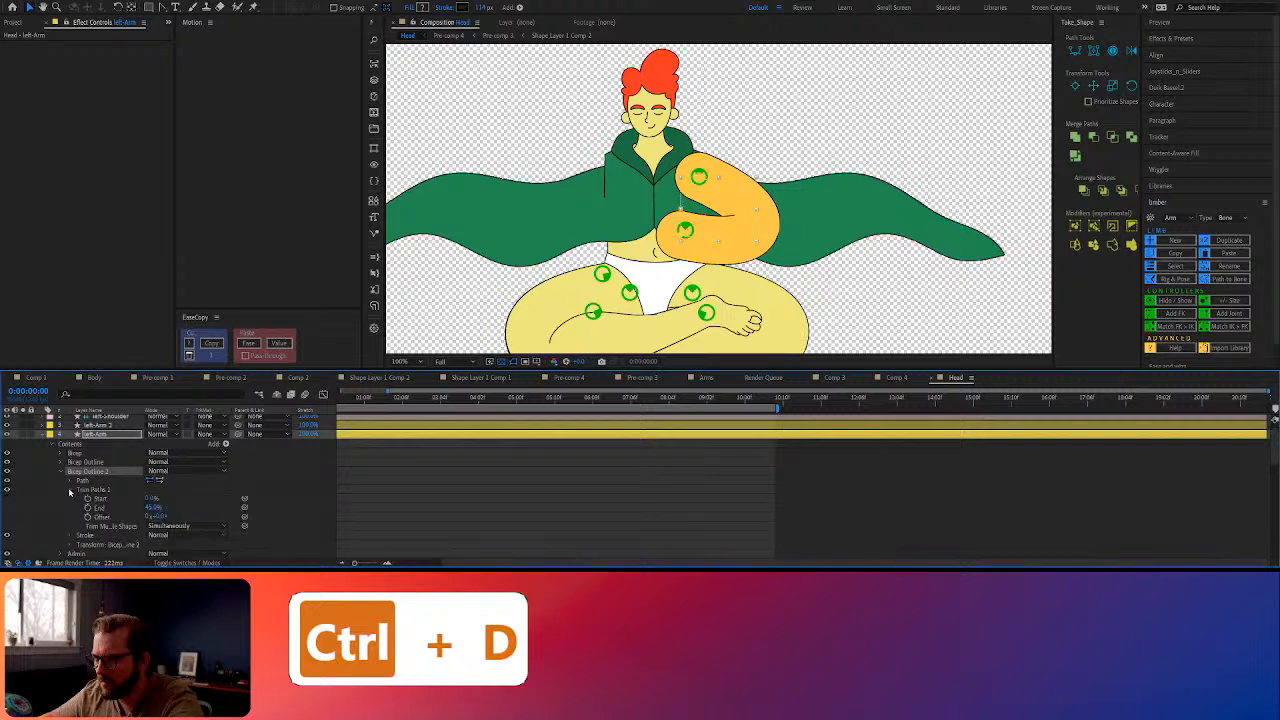
left_click(152, 508)
type("50")
key("Return")
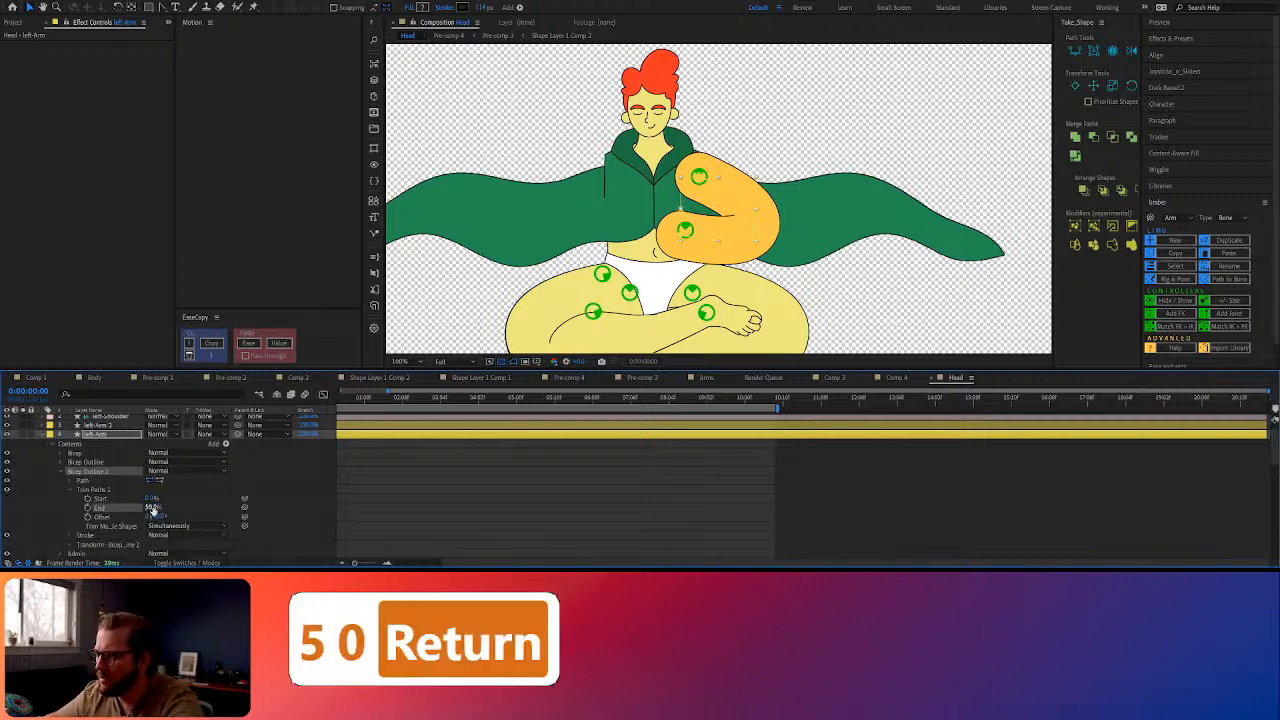
Set the stroke line cap of left-Arm's Bicep Outline 2 group to Butt Cap and collapse the group
left_click(68, 490)
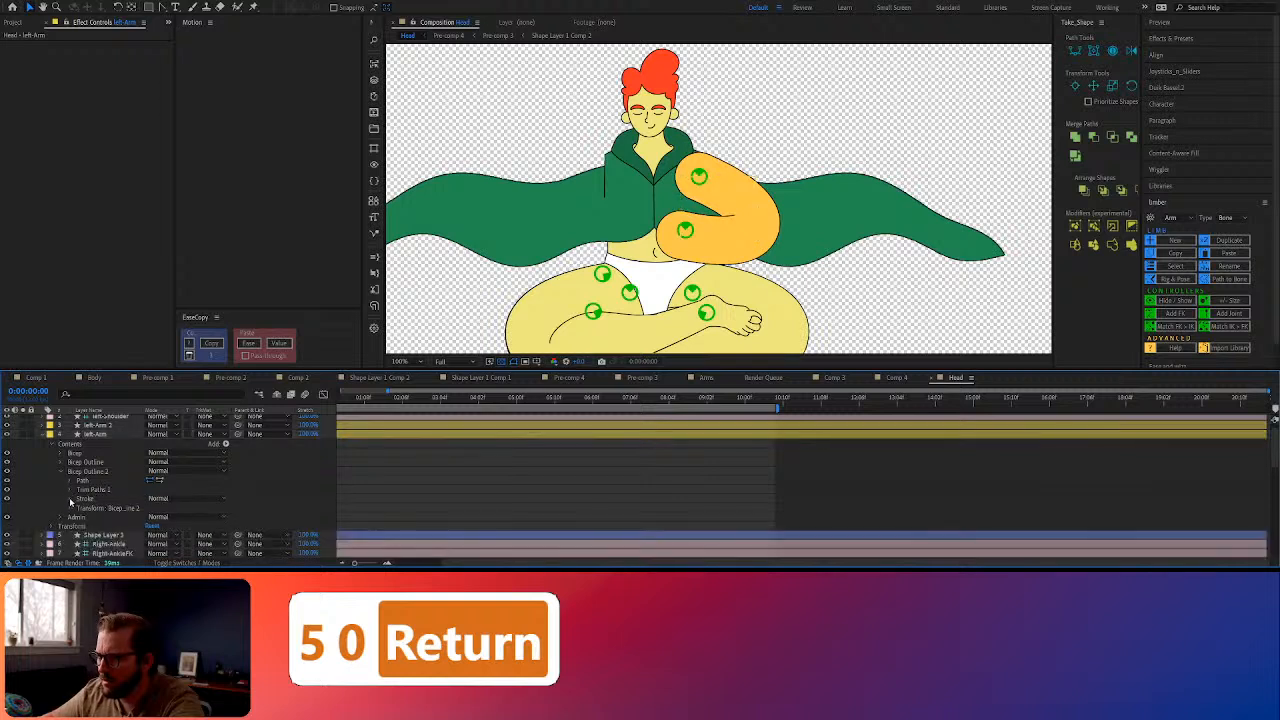
left_click(69, 499)
left_click(173, 537)
left_click(569, 471)
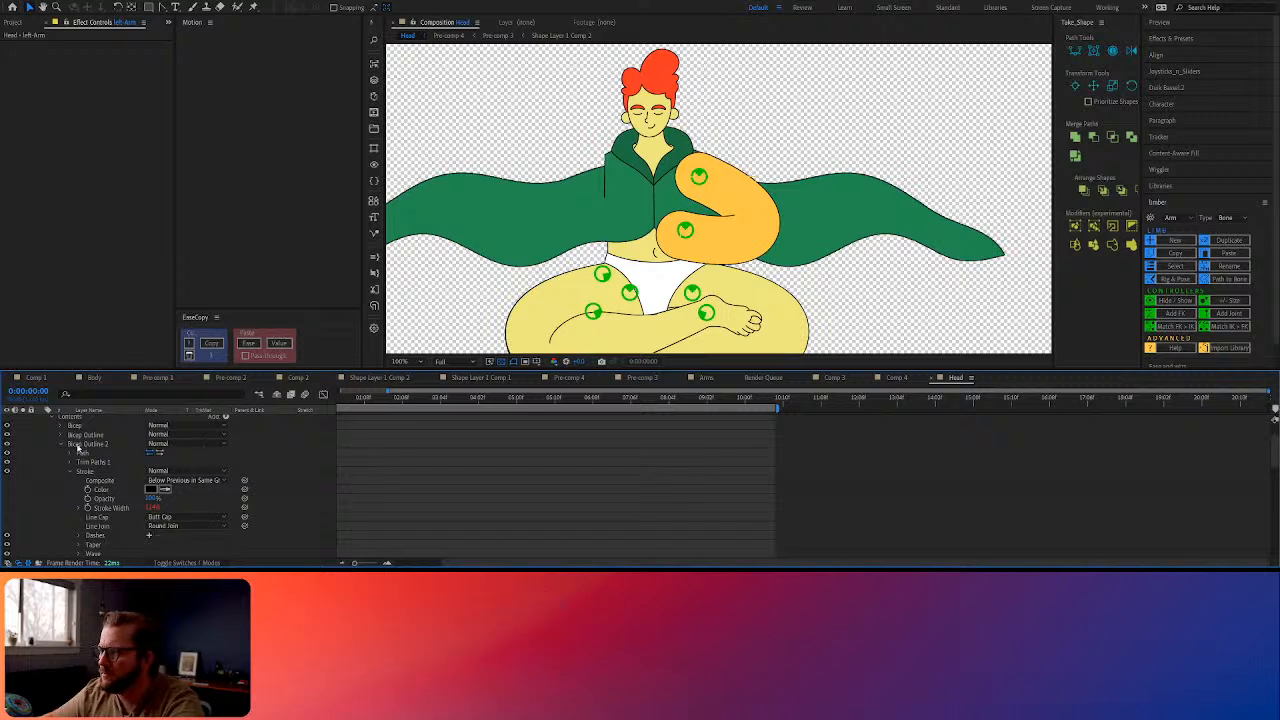
left_click(72, 453)
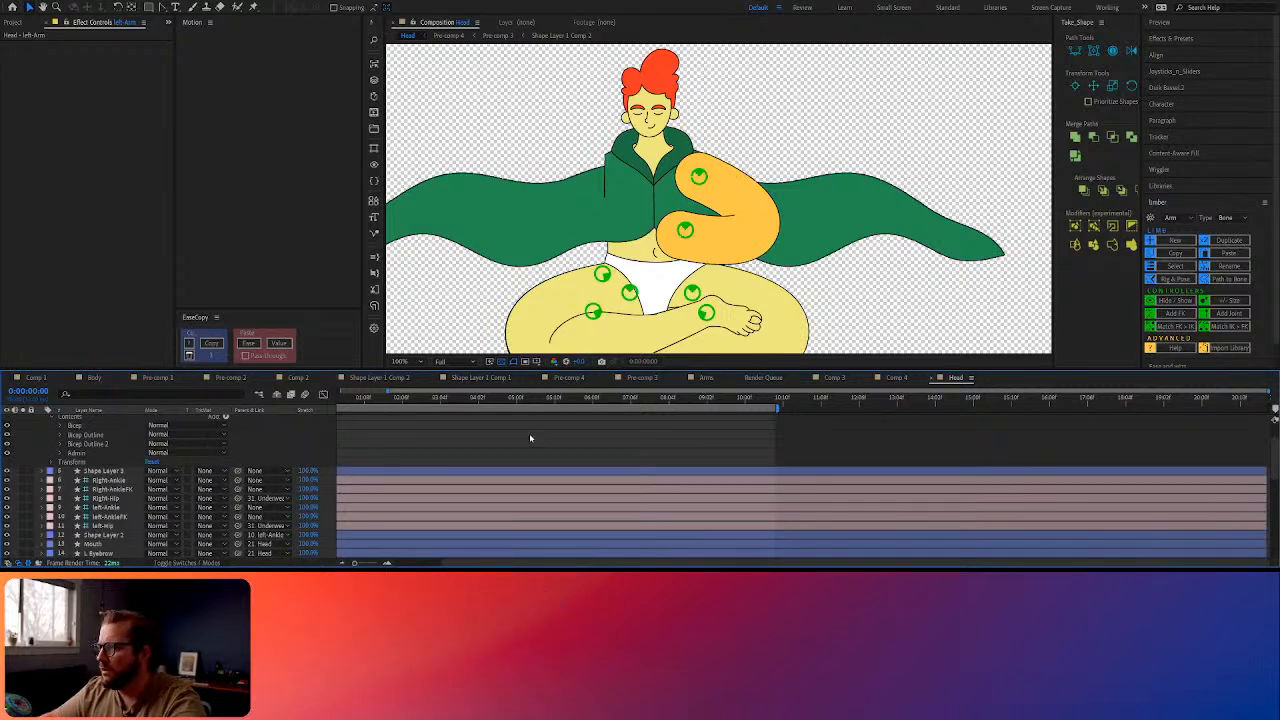
Rename the Bicep group in the left-Arm 2 layer as Forearm
scroll(115, 509, "up", 2)
left_click(100, 437)
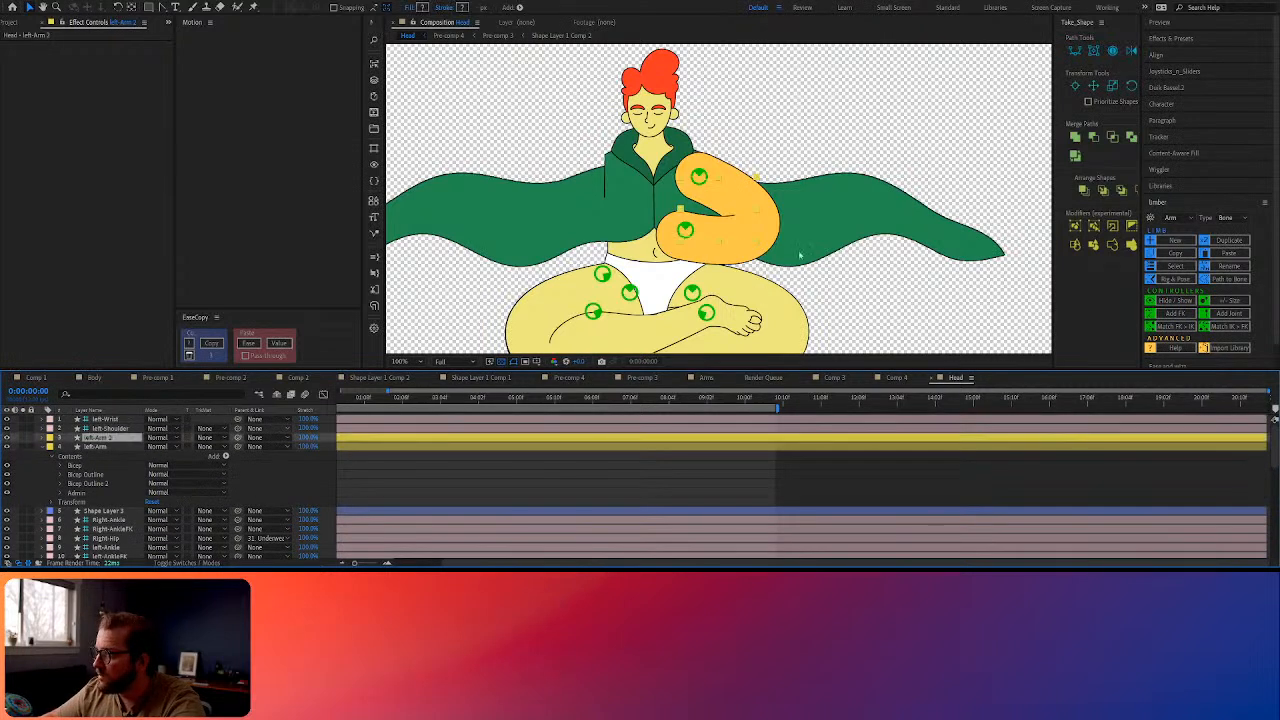
left_click(43, 438)
left_click(75, 444)
key("Return")
type("Forearm")
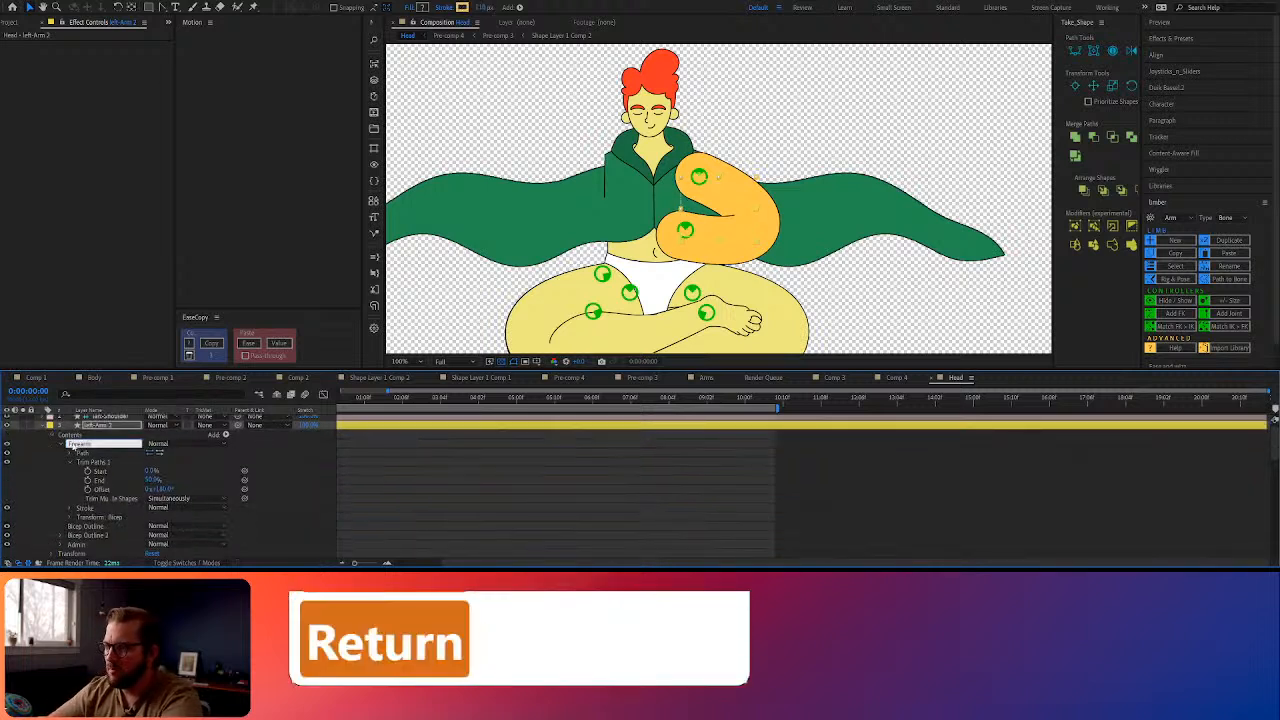
key("Return")
Collapse the Forearm group and rename left-Arm 2's Bicep Outline group as Forearm outline
left_click(62, 444)
left_click(73, 455)
key("Return")
type("Forearm ou")
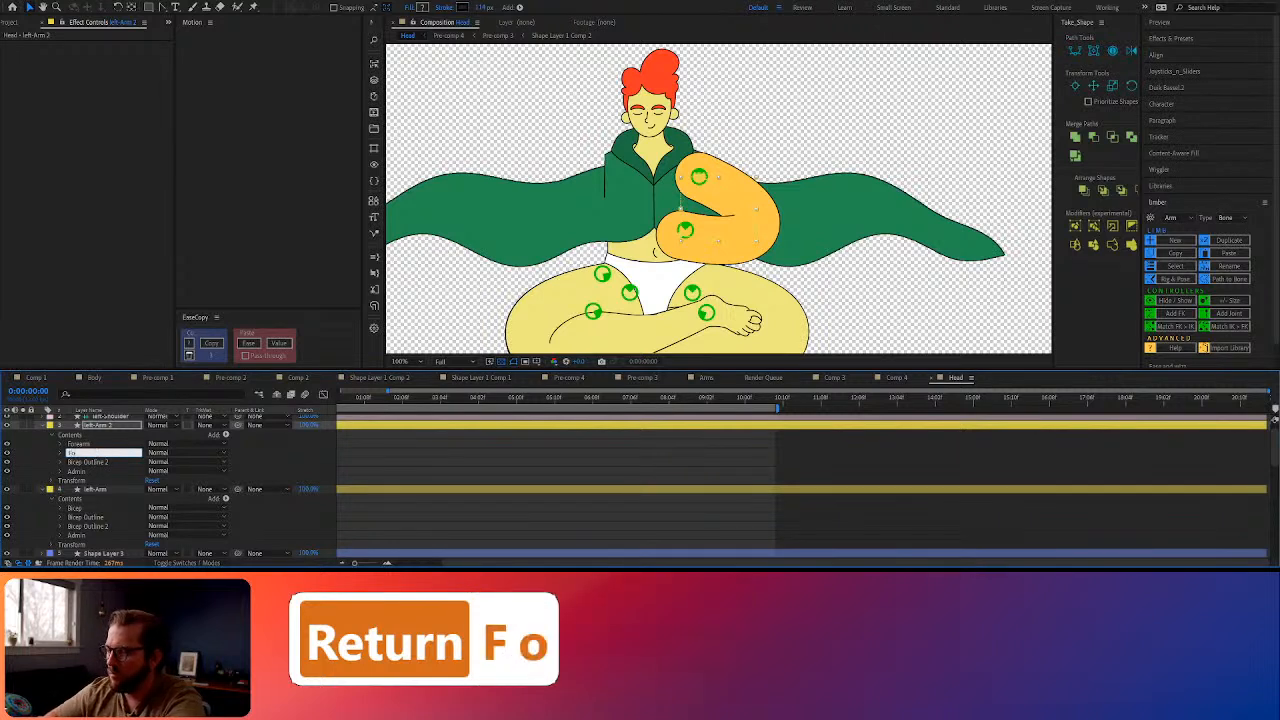
type("tline")
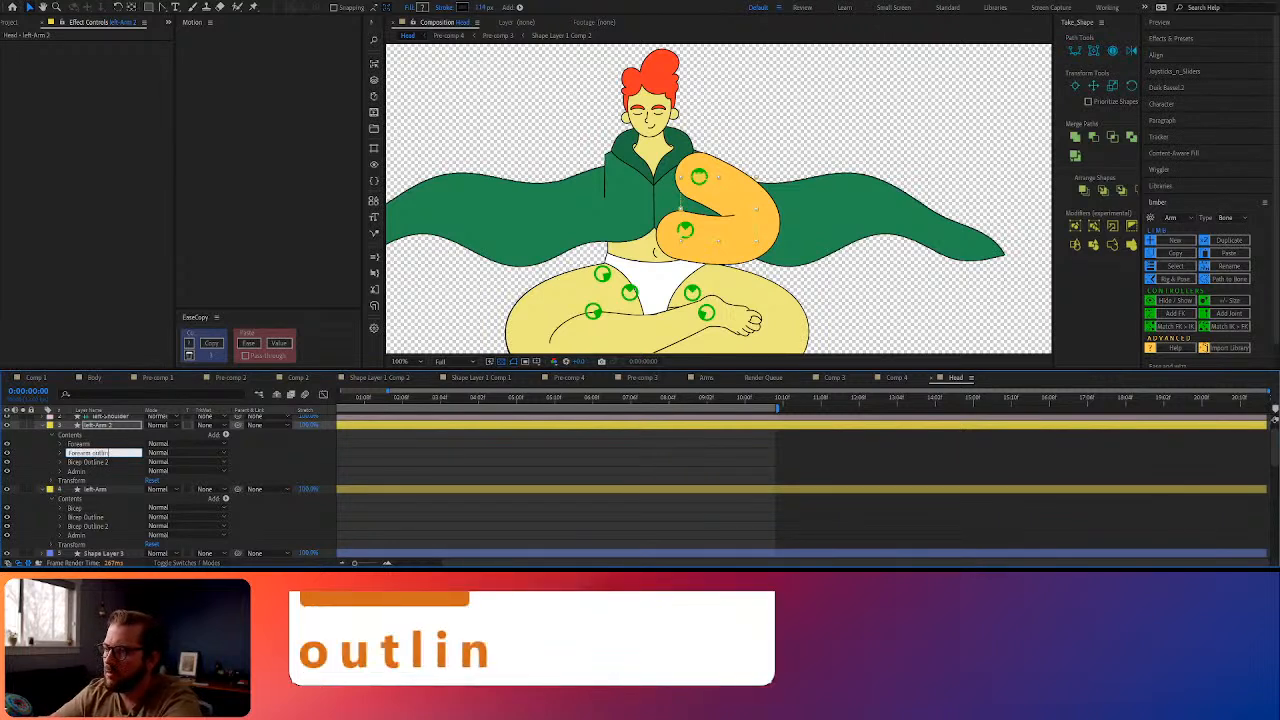
key("Return")
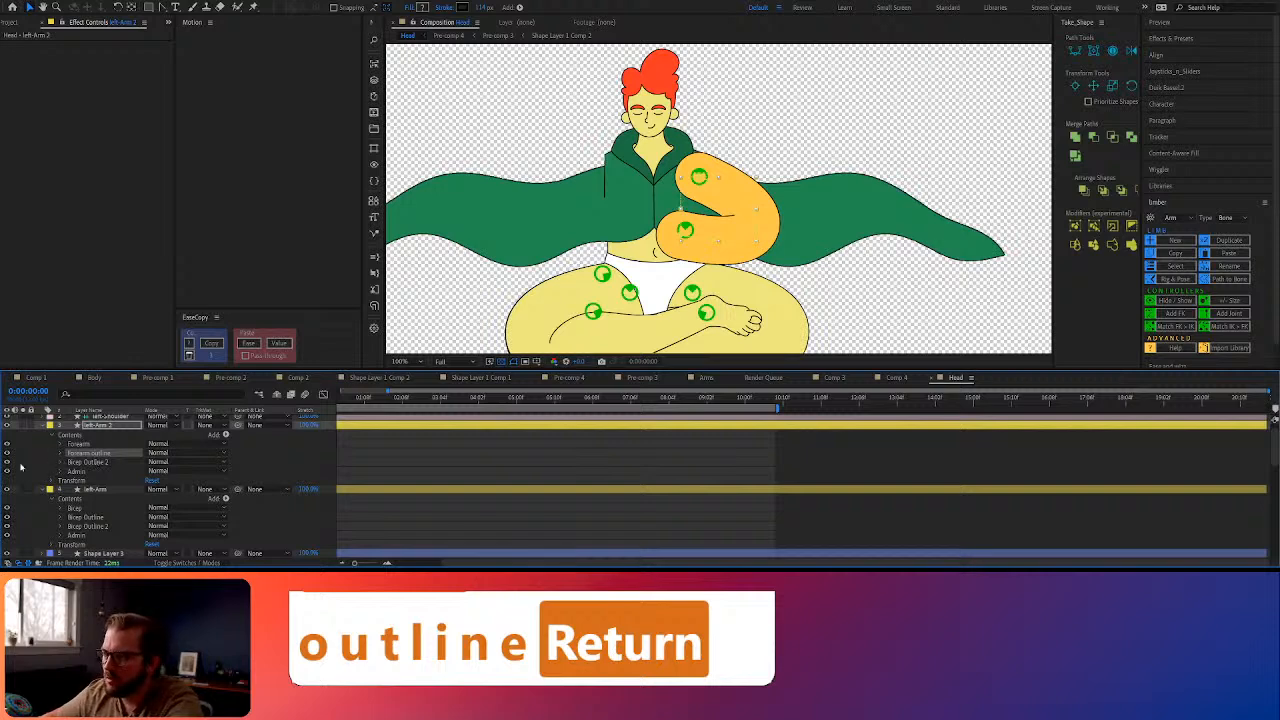
Expand the Forearm outline group in left-Arm 2 to examine its Trim Paths settings
left_click(61, 453)
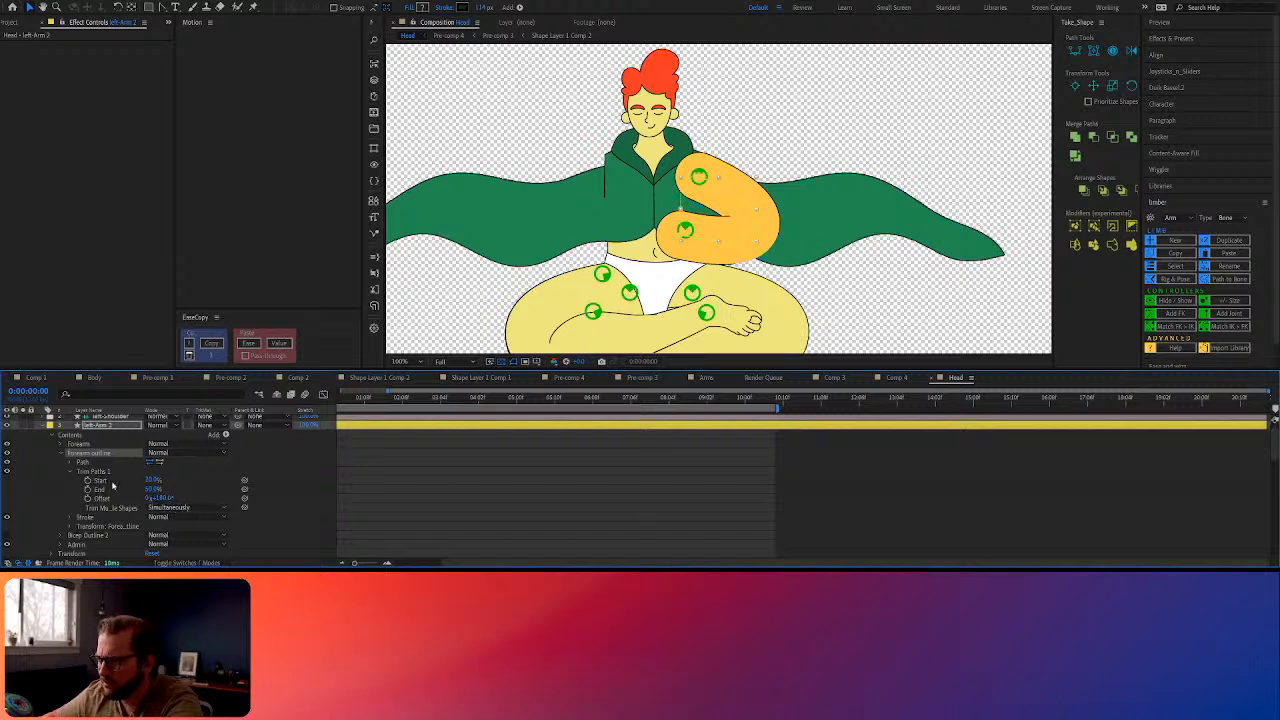
scroll(118, 495, "down", 2)
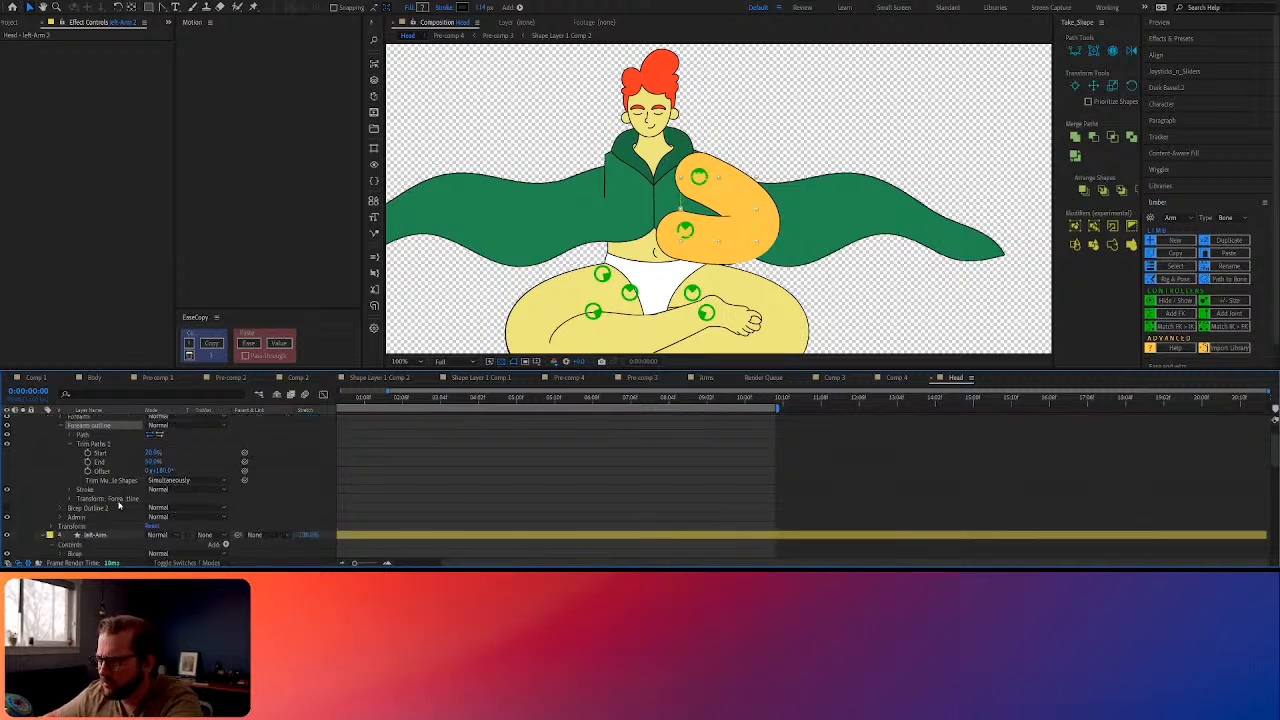
Set the stroke Line Cap of the left-Arm 2 layer's Forearm outline to Butt Cap
left_click(80, 490)
scroll(80, 490, "down", 1)
left_click(218, 518)
left_click(197, 529)
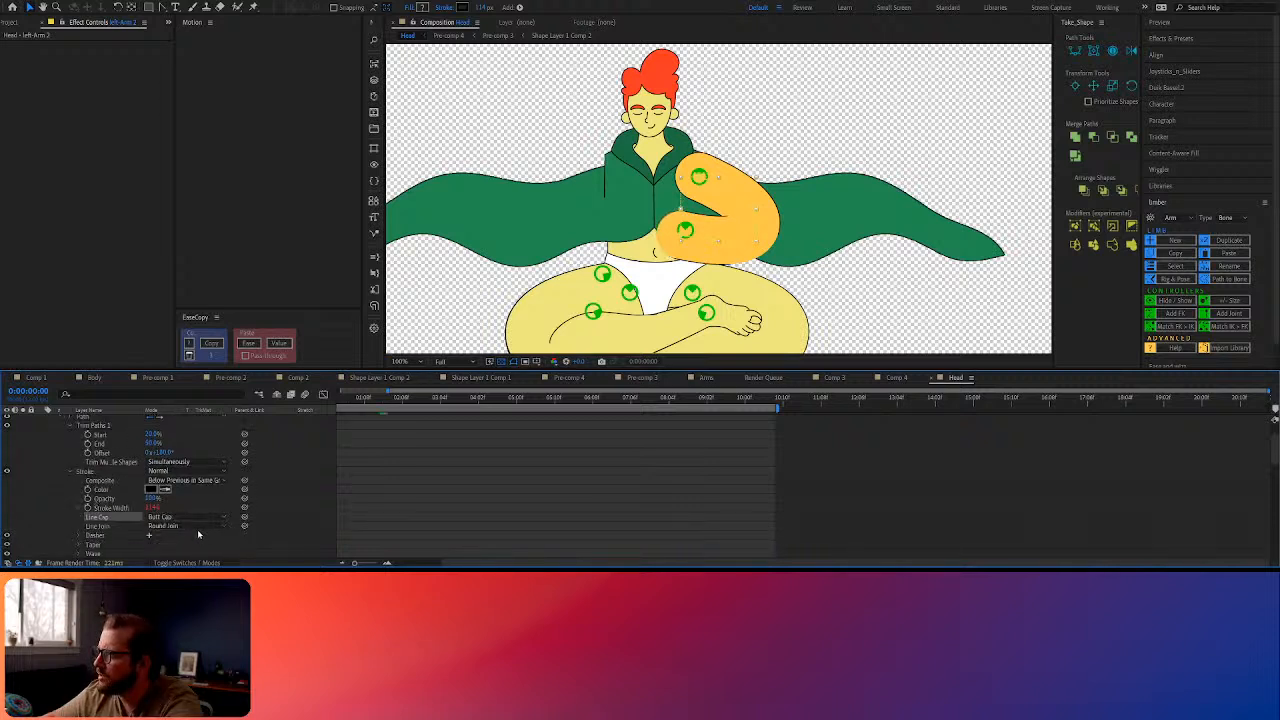
Set the Forearm outline's Trim Paths Start to 0% and collapse the group
scroll(197, 529, "up", 2)
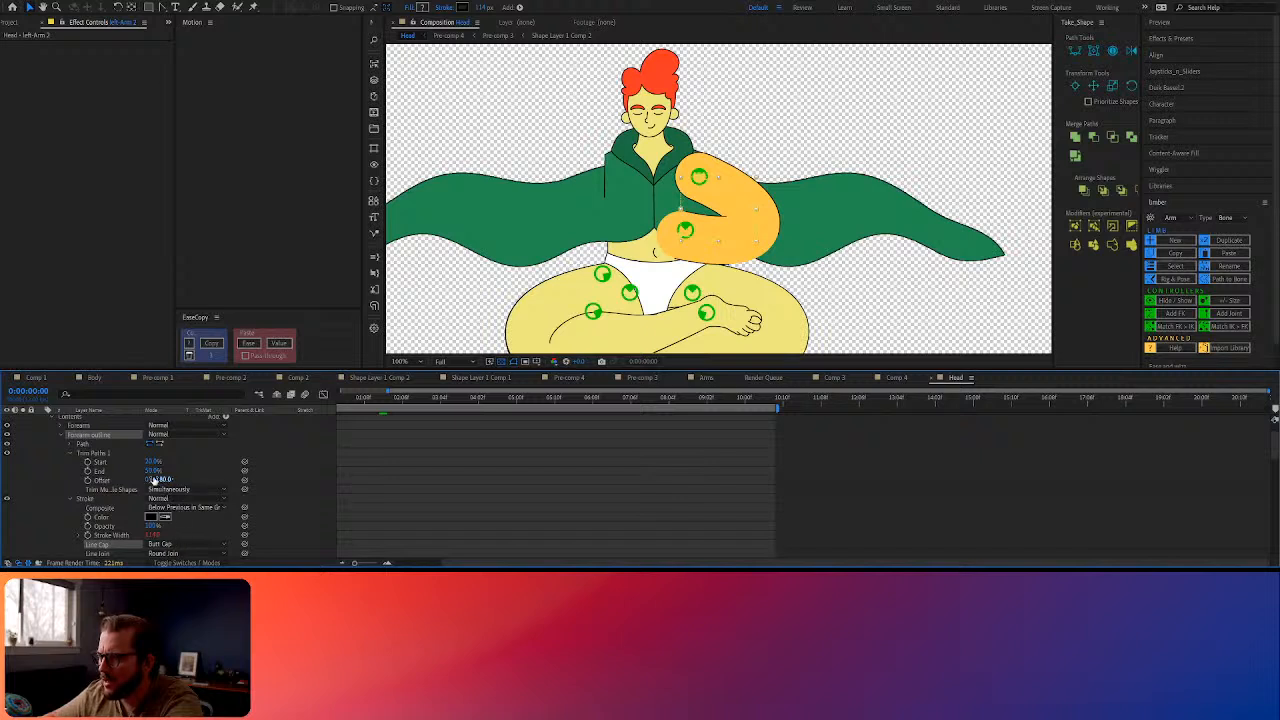
left_click_drag(152, 462, 141, 465)
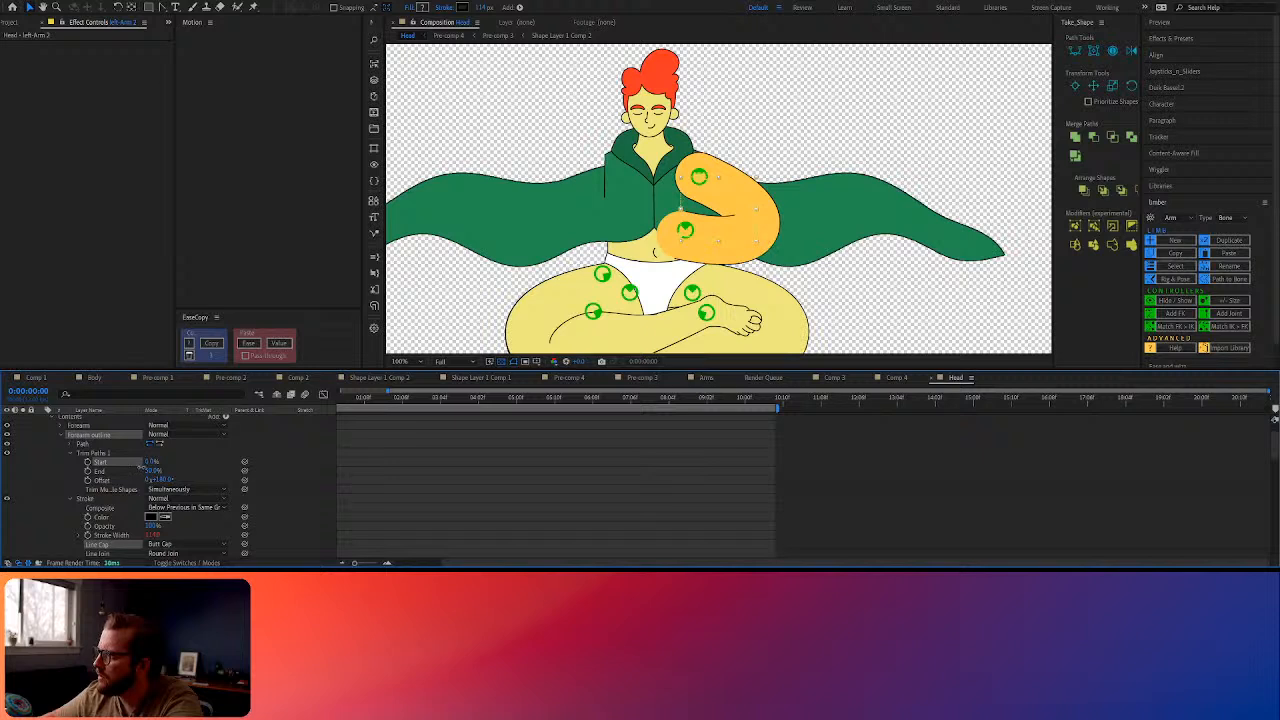
left_click(217, 470)
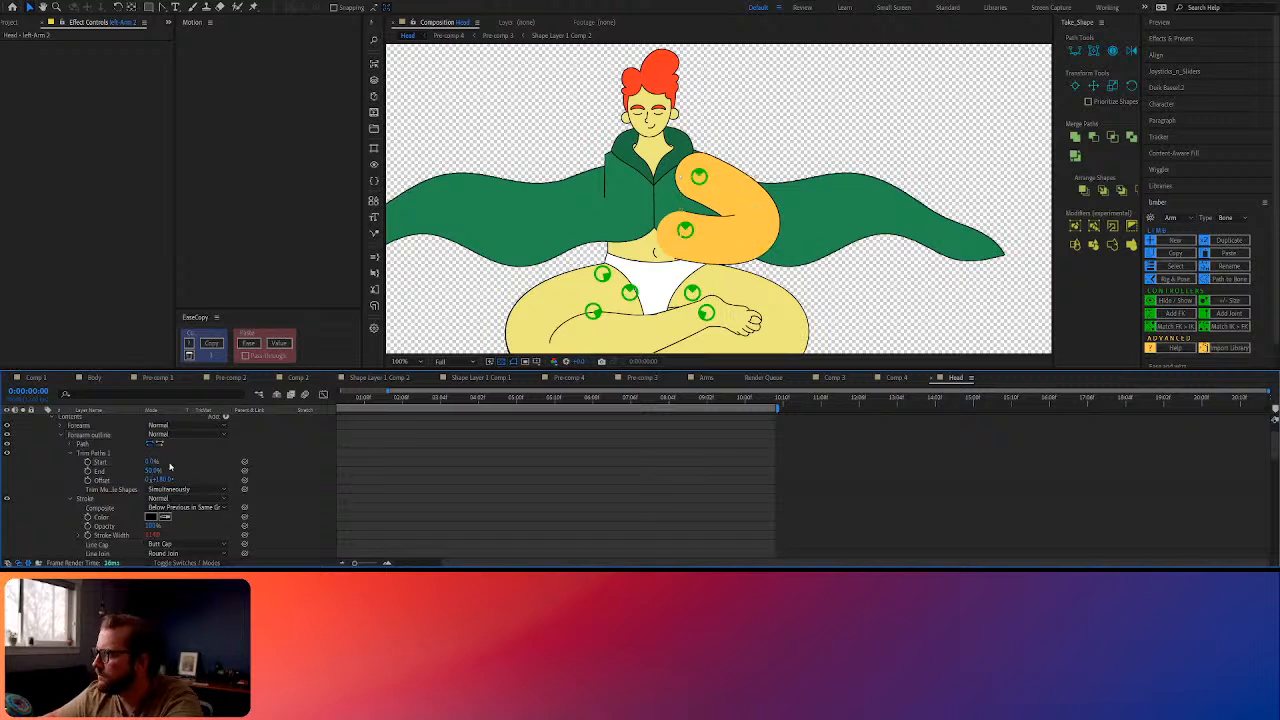
left_click(61, 435)
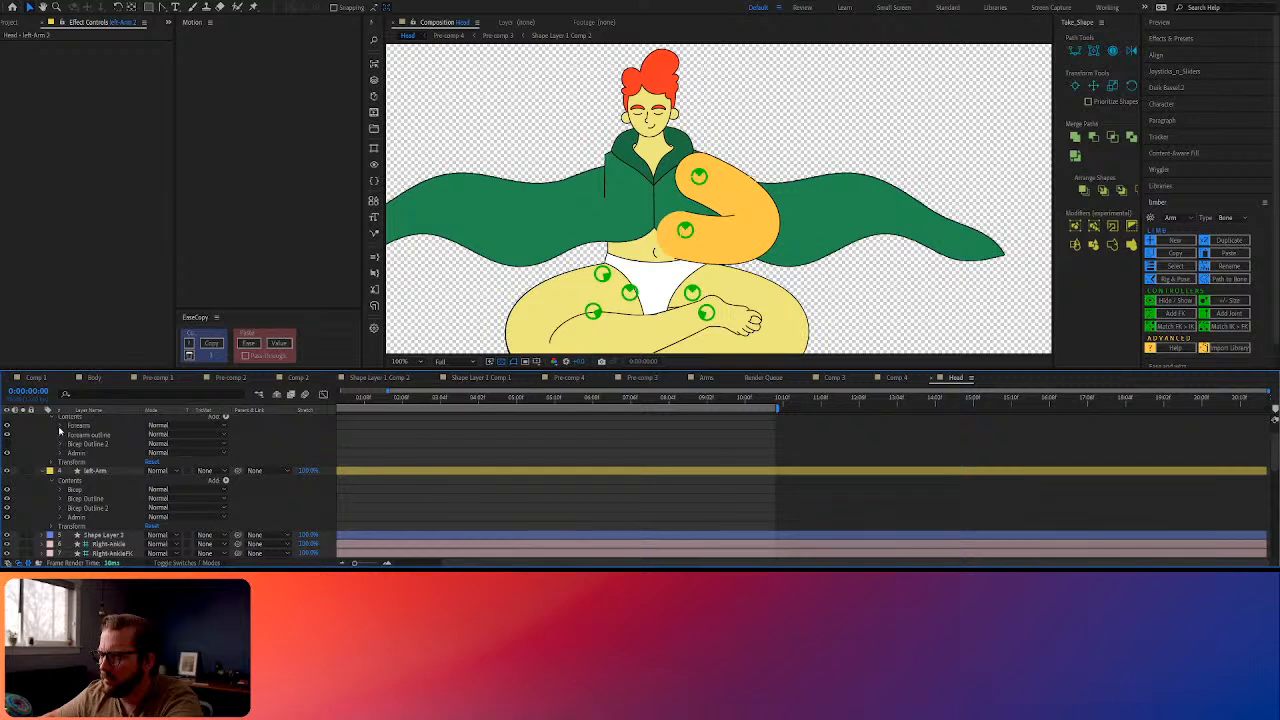
Change the stroke Line Cap of the Forearm group in left-Arm 2 to Butt Cap
left_click(61, 426)
left_click(70, 435)
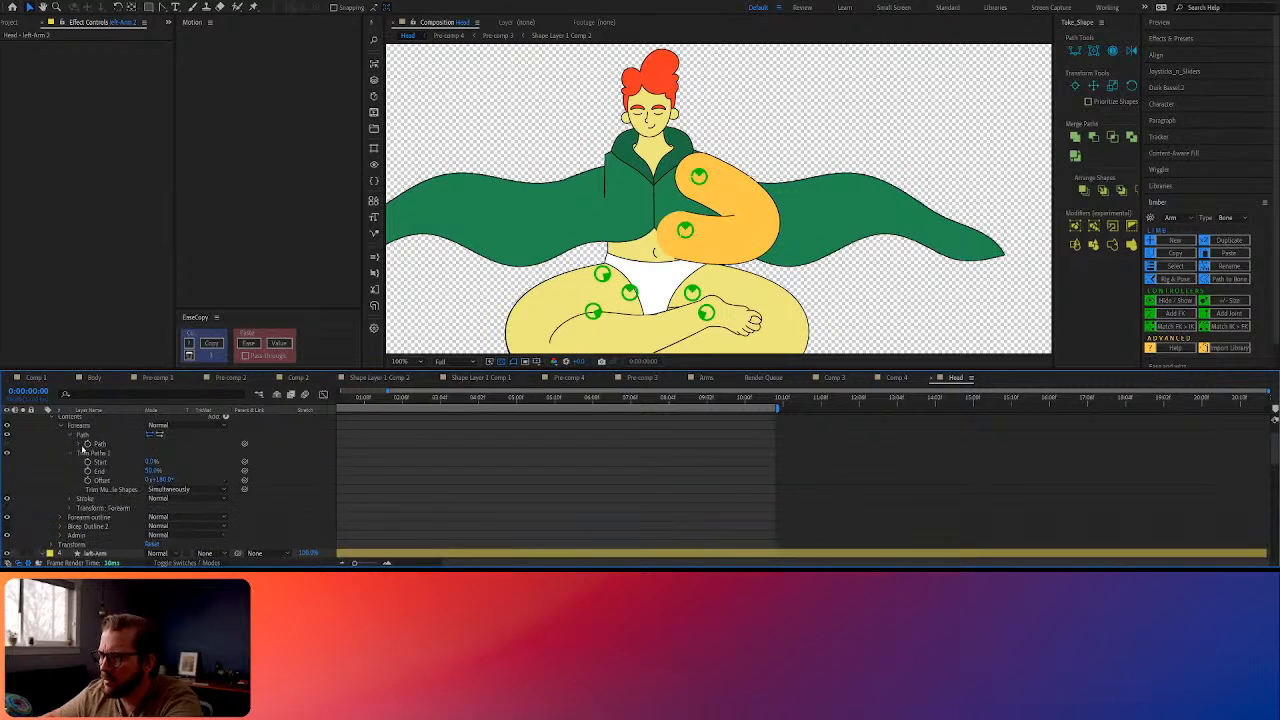
left_click(105, 454)
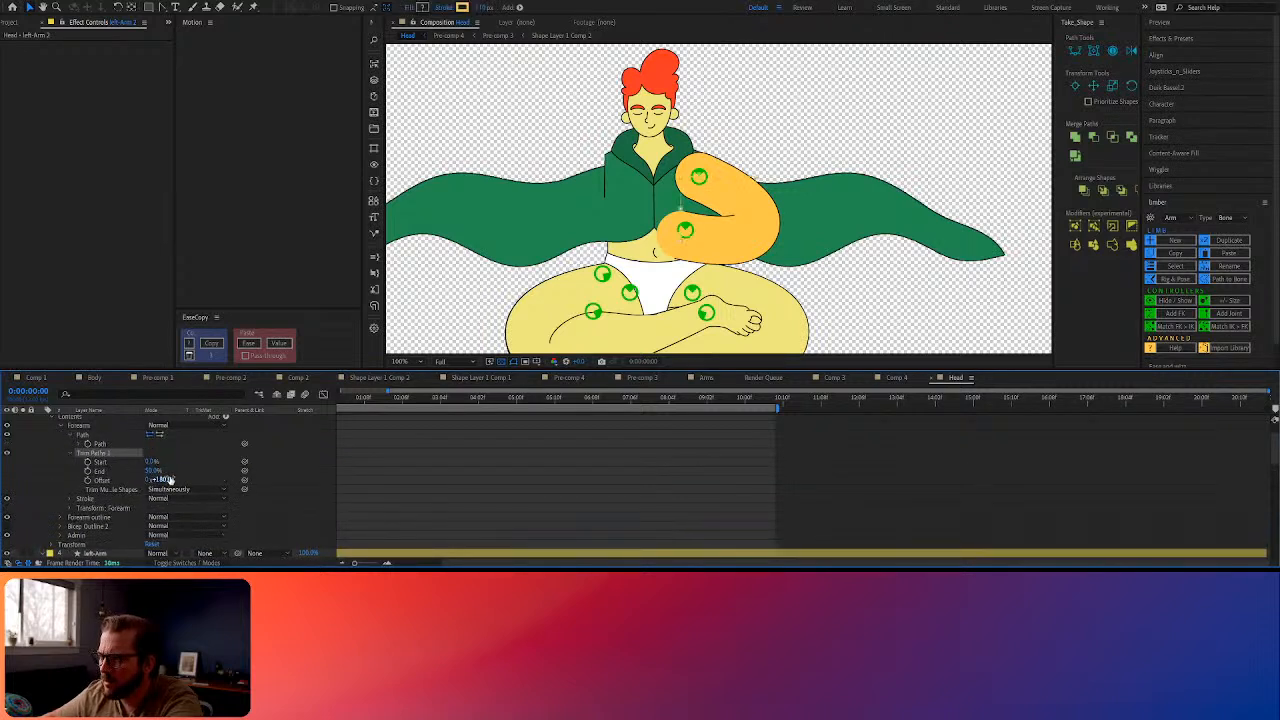
left_click(71, 500)
scroll(71, 500, "down", 1)
left_click(173, 518)
left_click(196, 526)
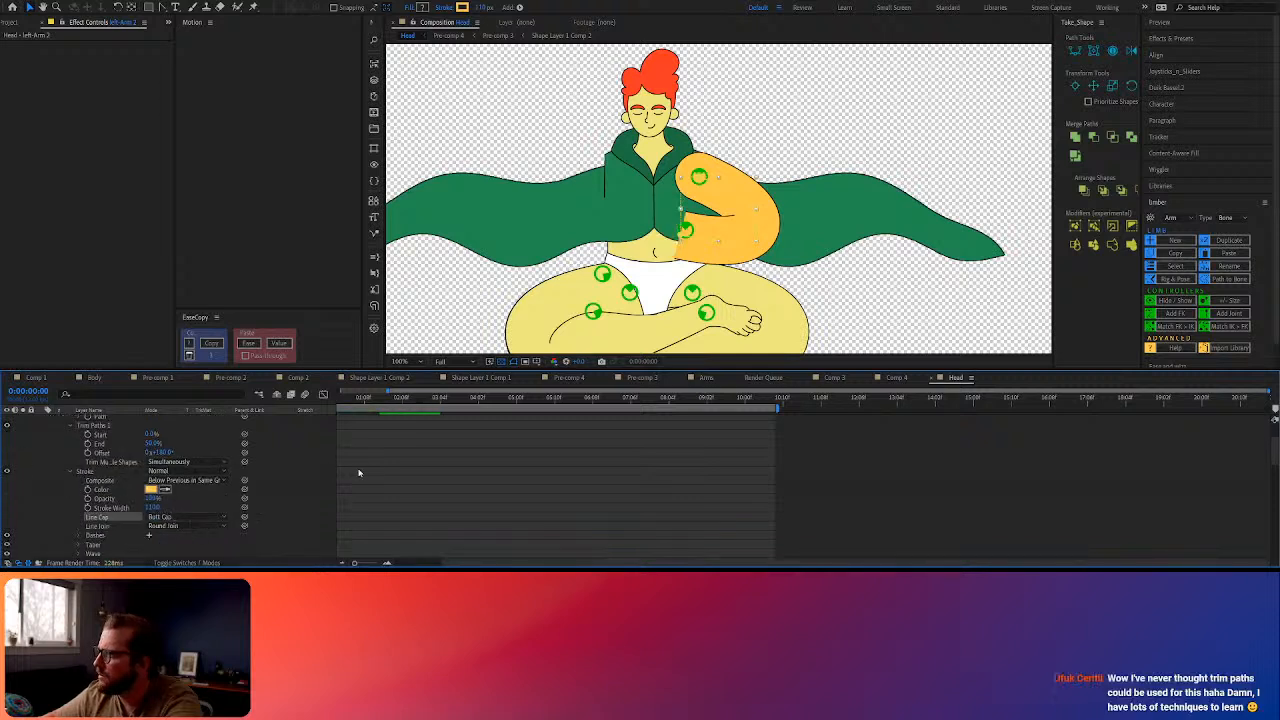
Trim the Forearm fill's path End back slightly below 50% to expose the outline at the wrist
mouse_move(151, 435)
left_mouse_down()
mouse_move(168, 439)
mouse_move(153, 444)
left_mouse_up()
key("ctrl+z")
left_click(380, 466)
Duplicate the Forearm group in left-Arm 2 and set the copy's stroke Line Cap to Round Cap
scroll(130, 472, "up", 2)
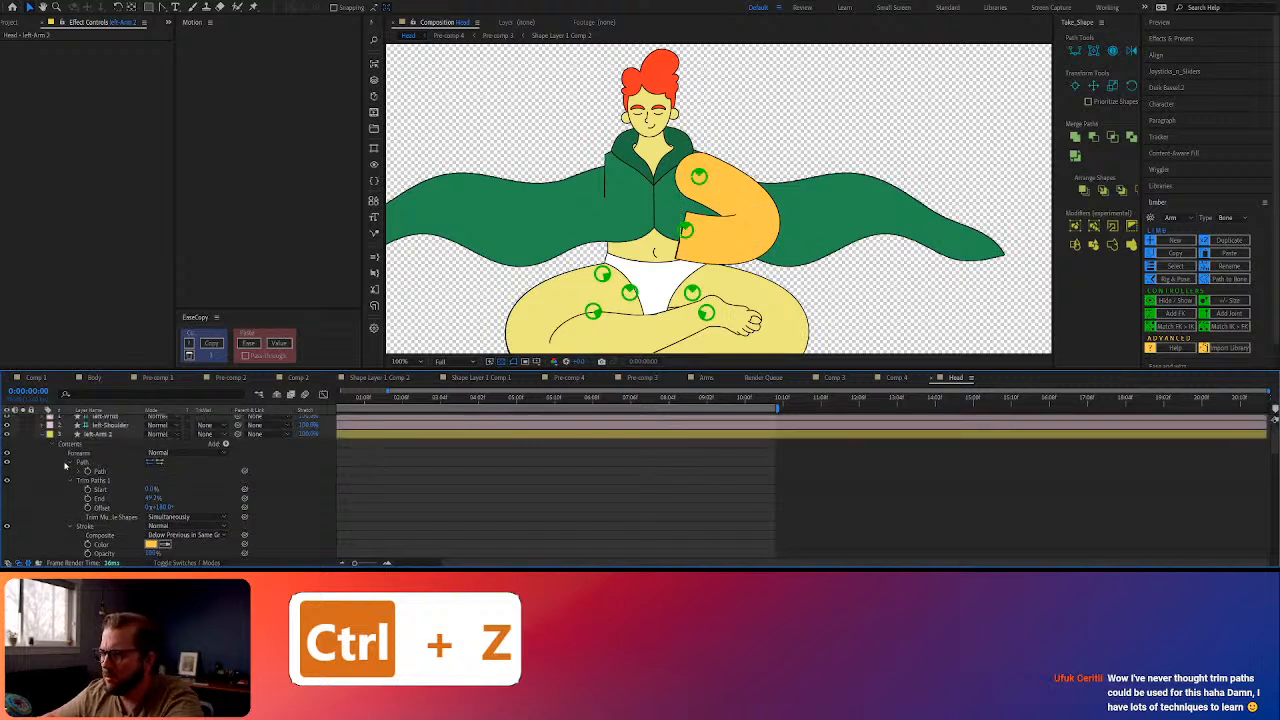
left_click(62, 454)
left_click(124, 455)
key("ctrl+d")
left_click(60, 454)
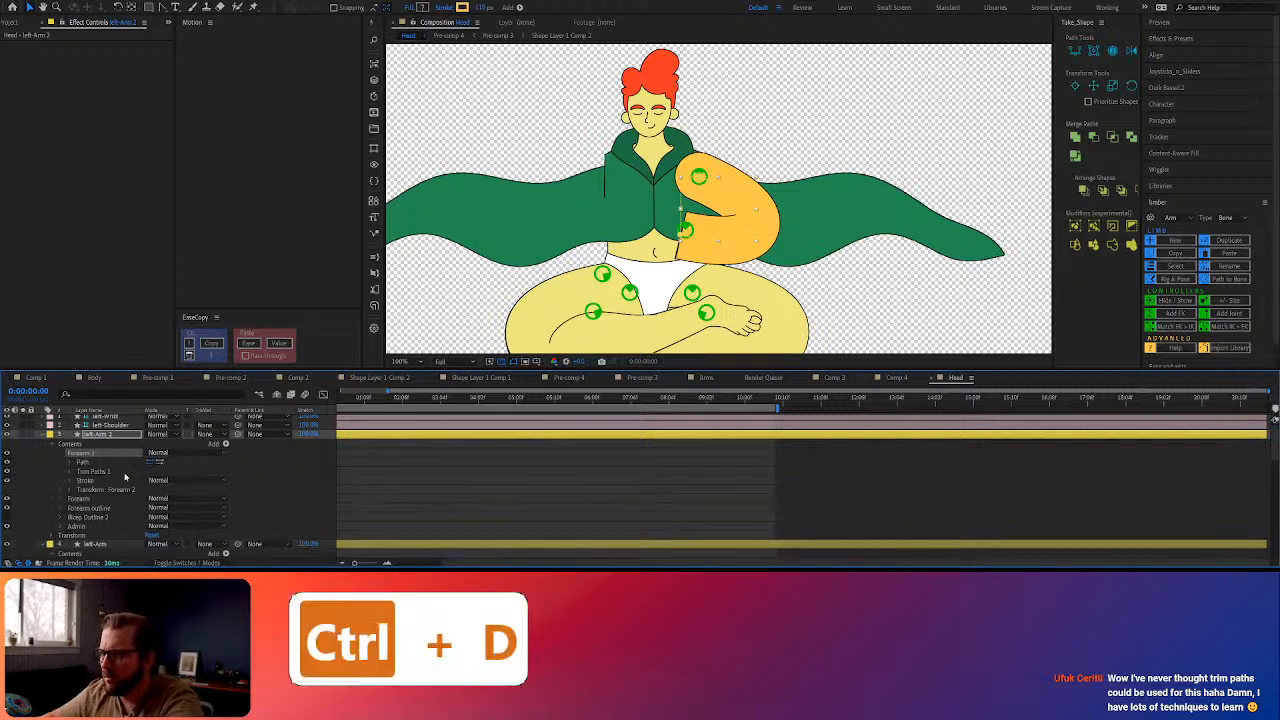
left_click(70, 481)
left_click(178, 517)
left_click(187, 530)
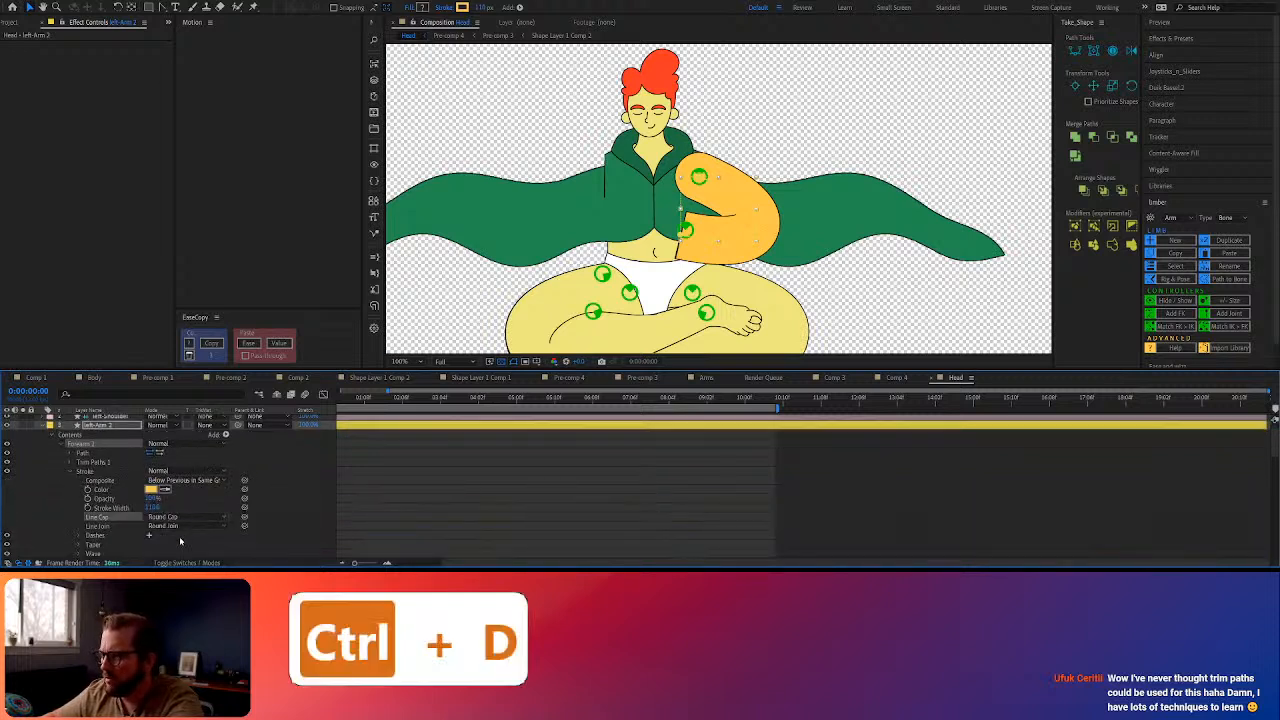
Lower the Trim Paths End of the duplicated forearm, keeping its Start at 0%
left_click(70, 463)
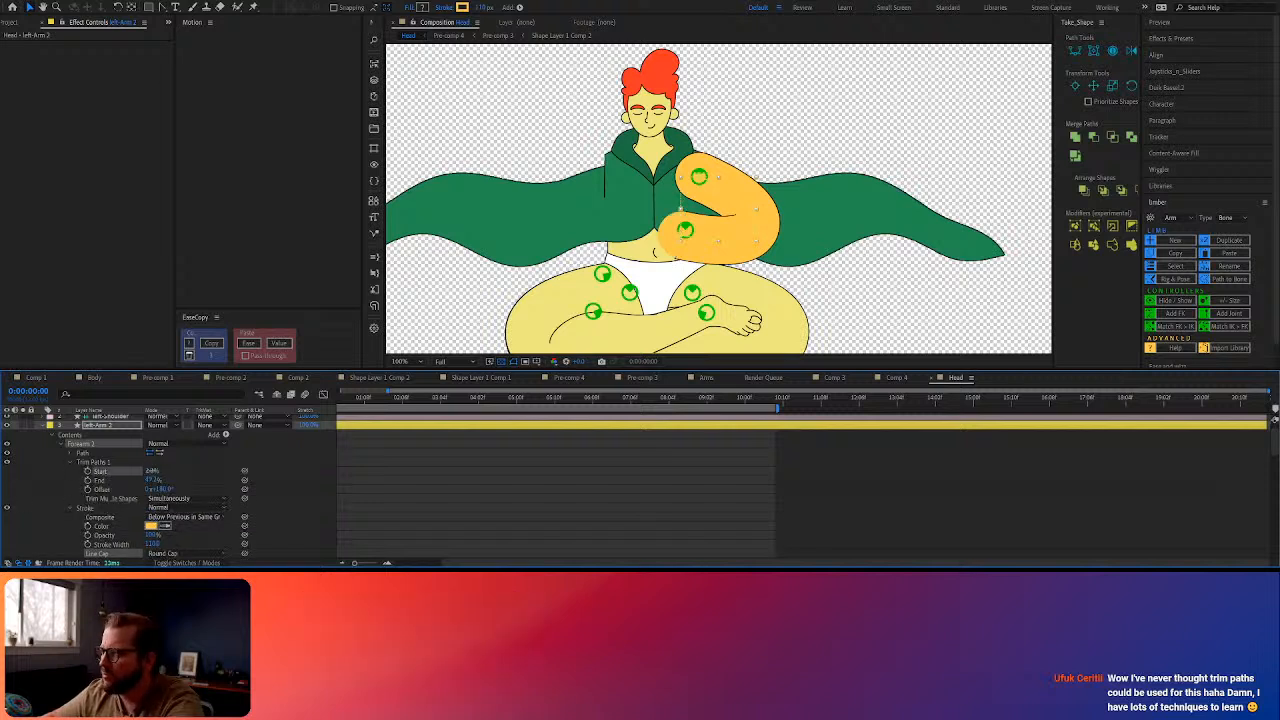
key("ctrl+z")
left_click_drag(149, 480, 139, 480)
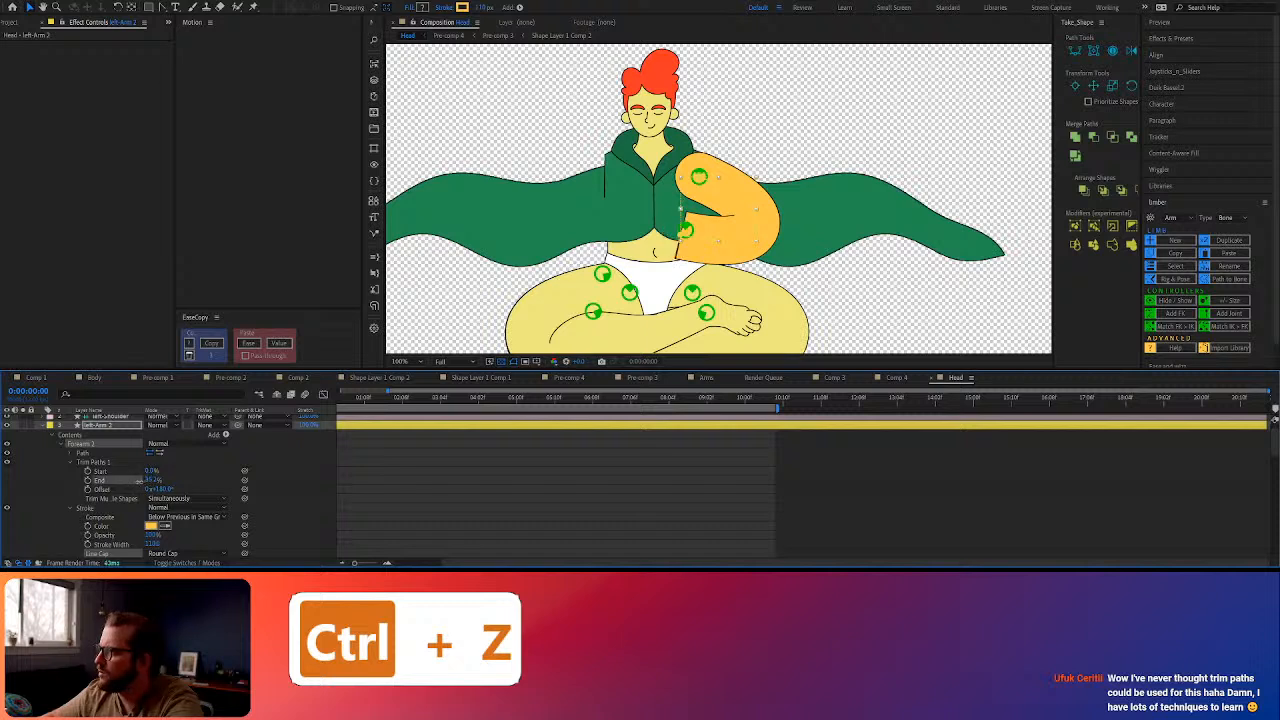
left_click(692, 527)
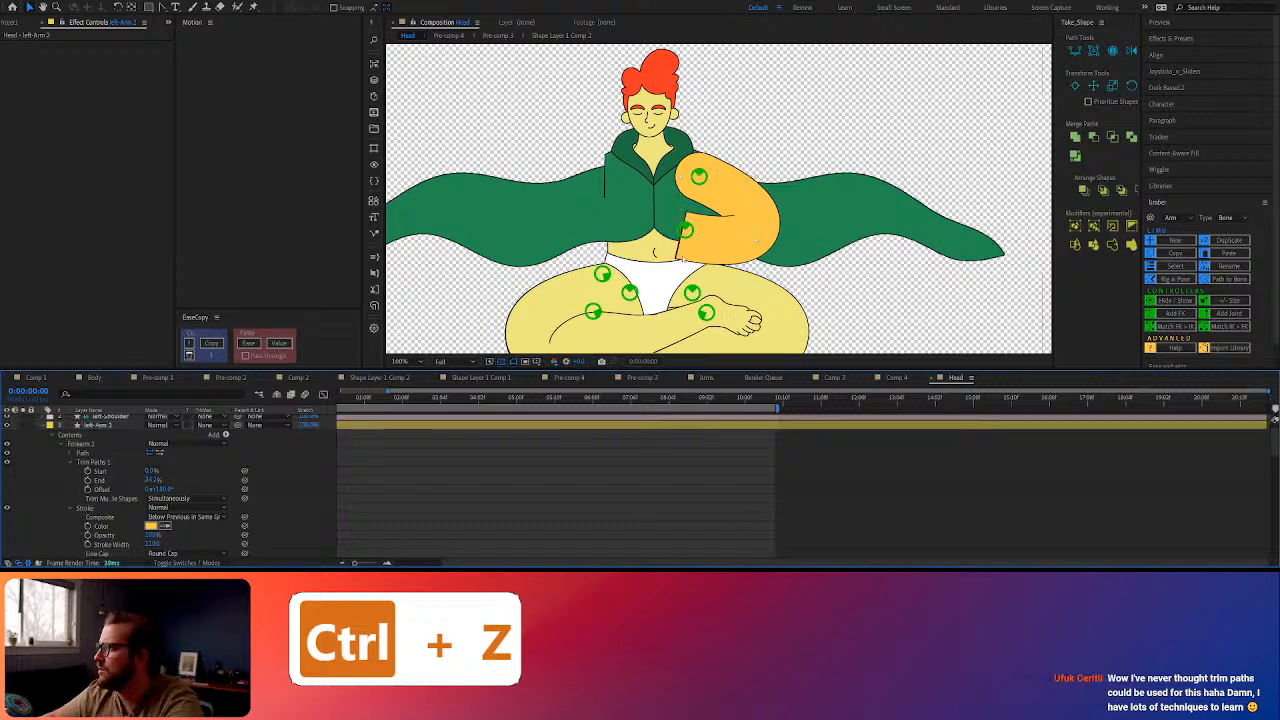
Collapse both arm layers and set the left-Wrist controller's Lower FK Rotation to 110°
left_click(684, 228)
left_click(43, 426)
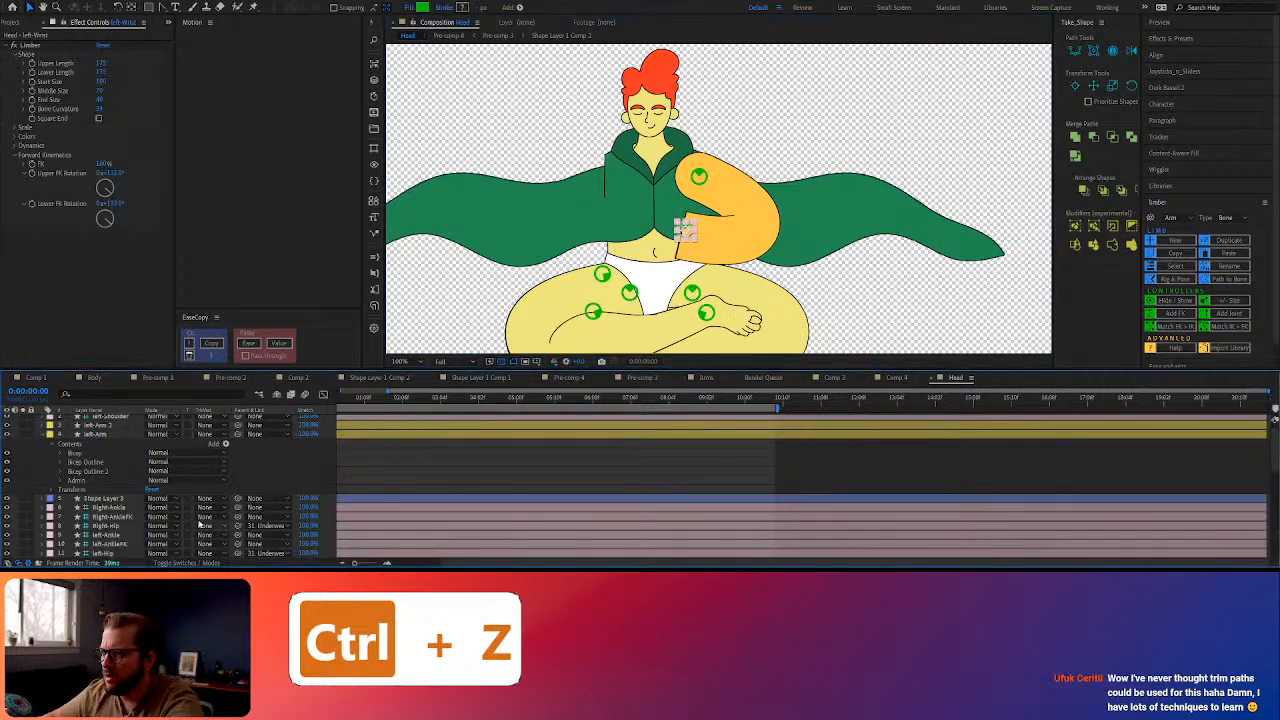
left_click(45, 435)
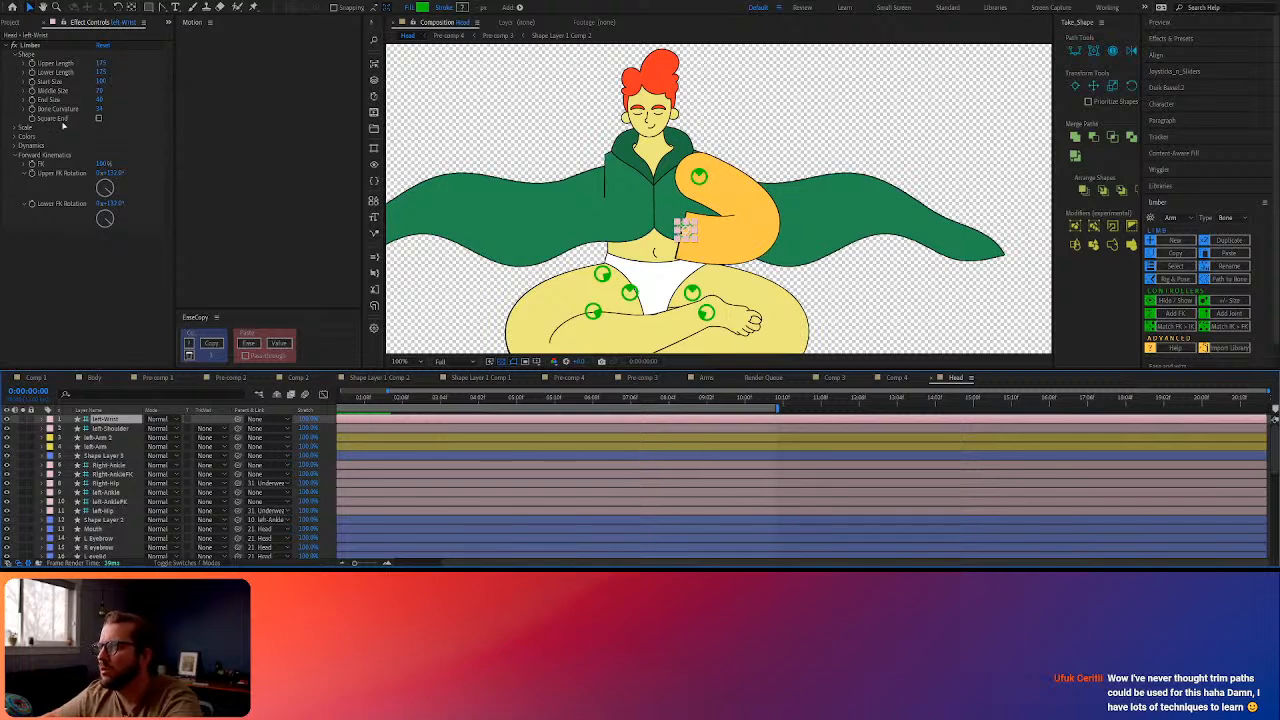
mouse_move(110, 203)
left_mouse_down()
mouse_move(152, 198)
mouse_move(68, 207)
mouse_move(116, 205)
left_mouse_up()
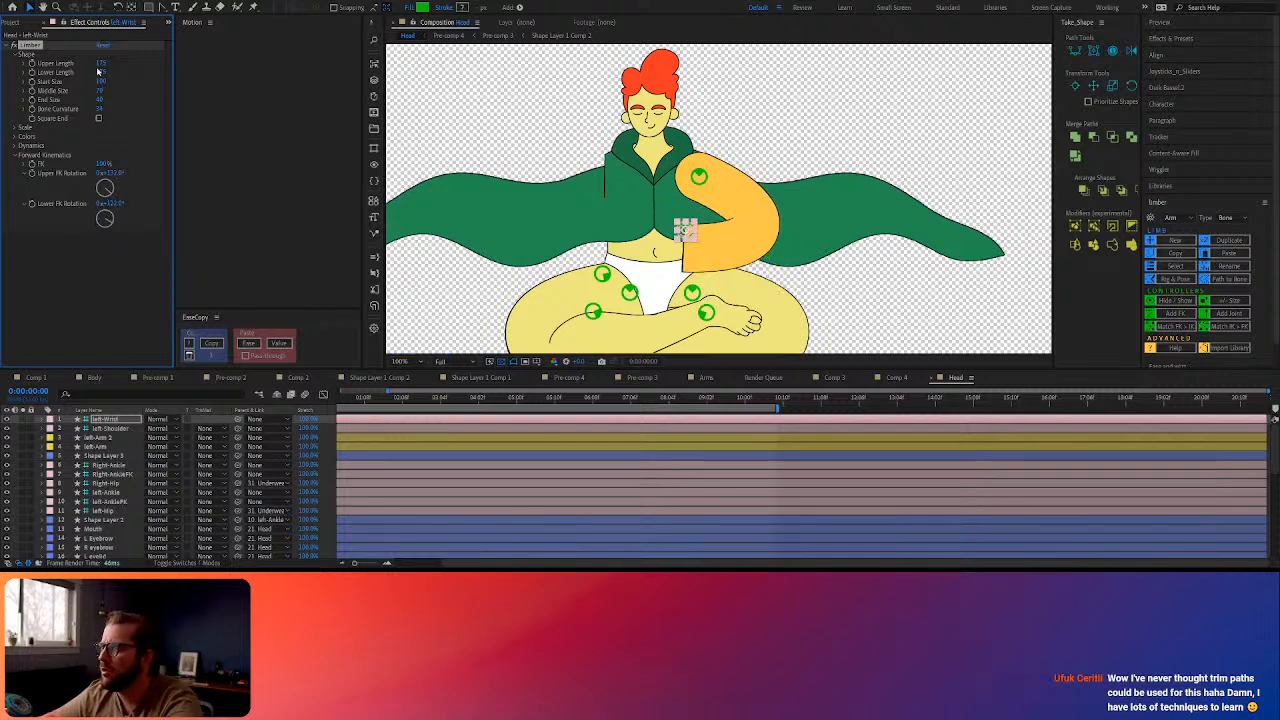
left_click_drag(99, 71, 72, 73)
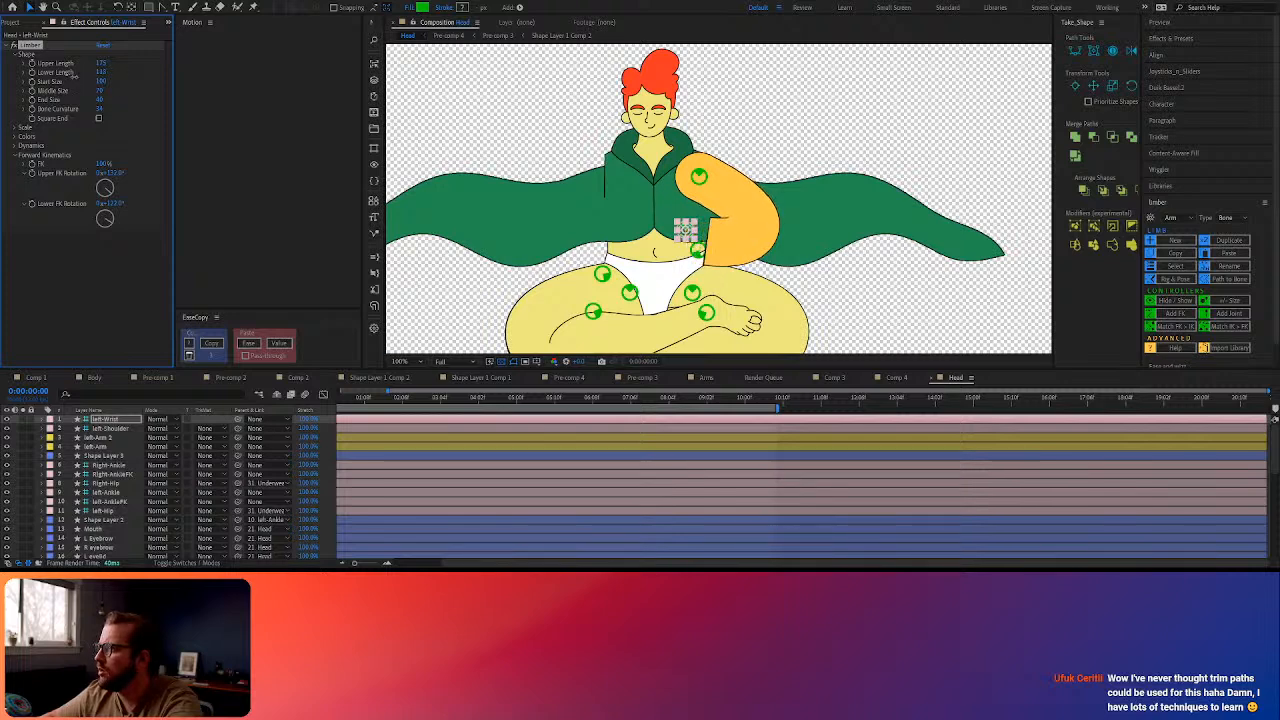
key("ctrl+z")
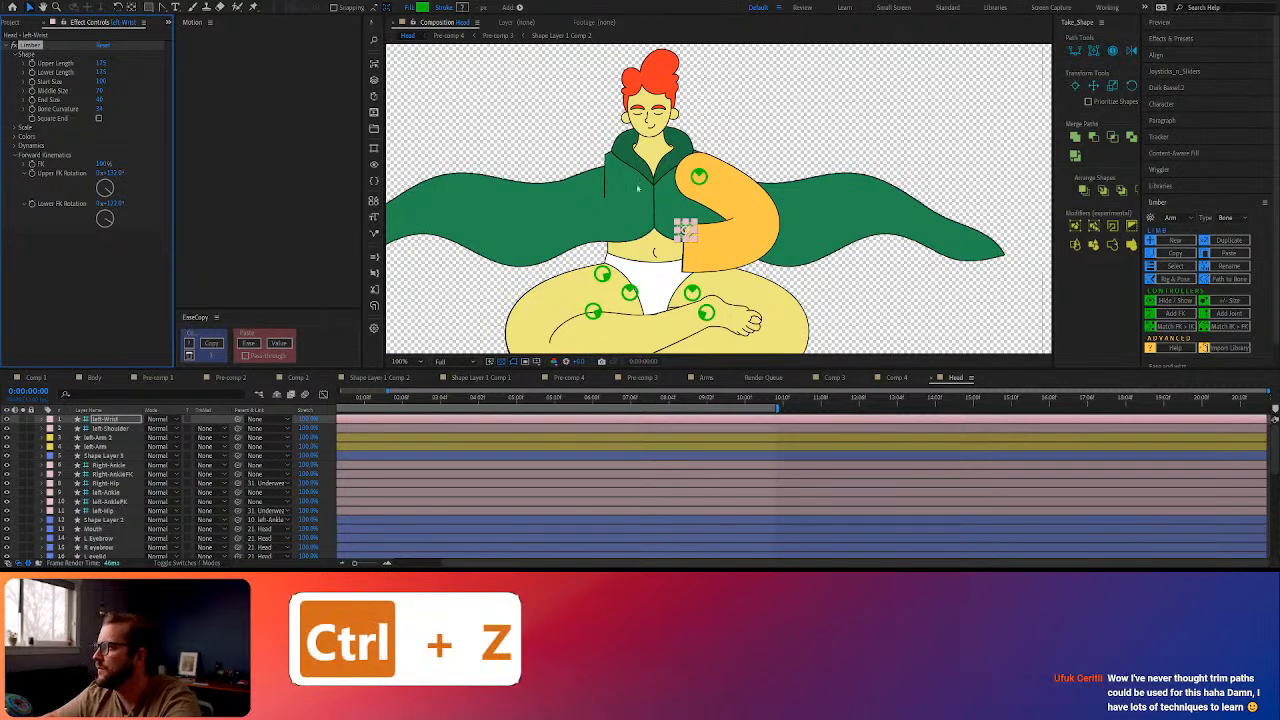
mouse_move(114, 204)
left_mouse_down()
mouse_move(126, 203)
mouse_move(107, 203)
left_mouse_up()
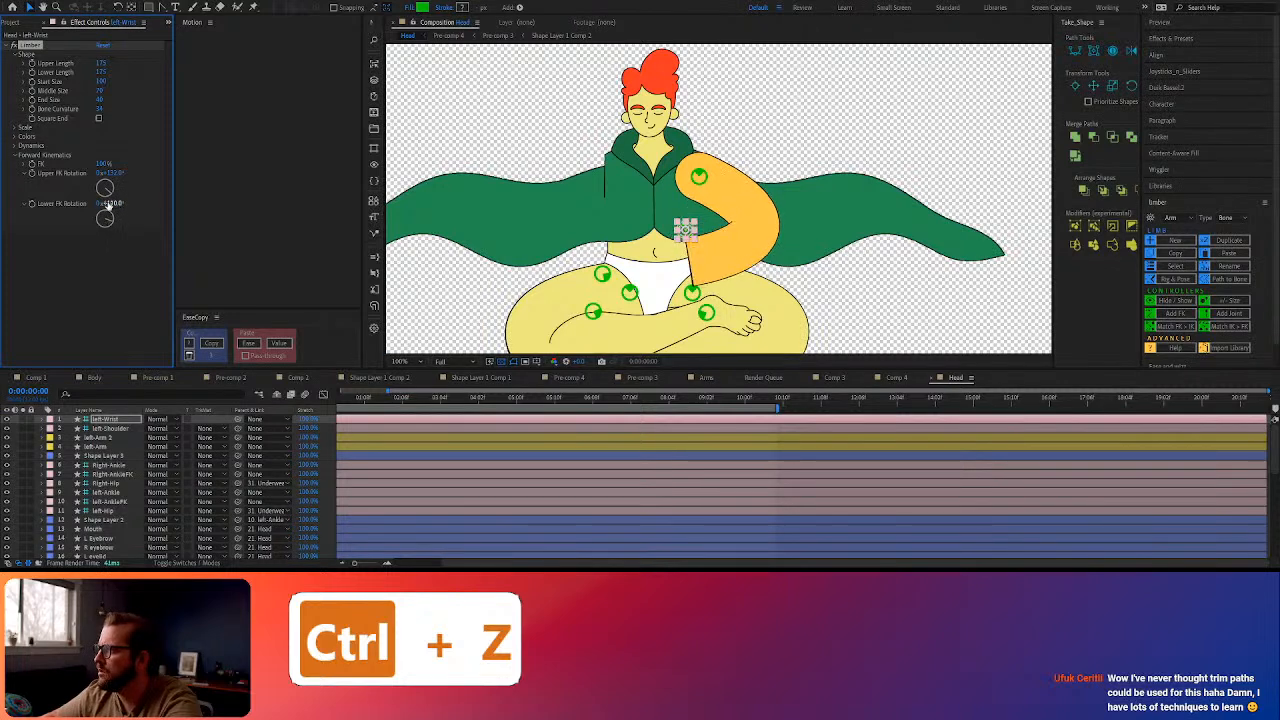
Raise the Trim Paths Start of the left-Arm layer's Bicep group to about 21%
left_click(66, 447)
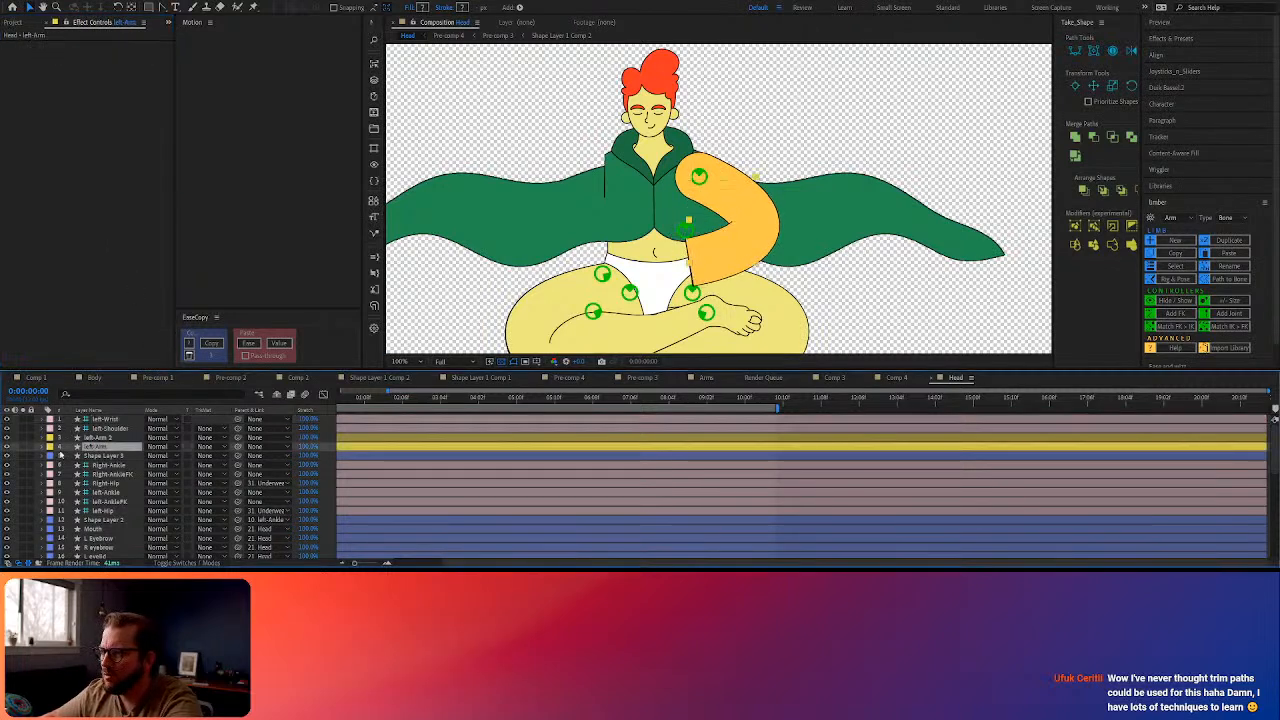
left_click(44, 447)
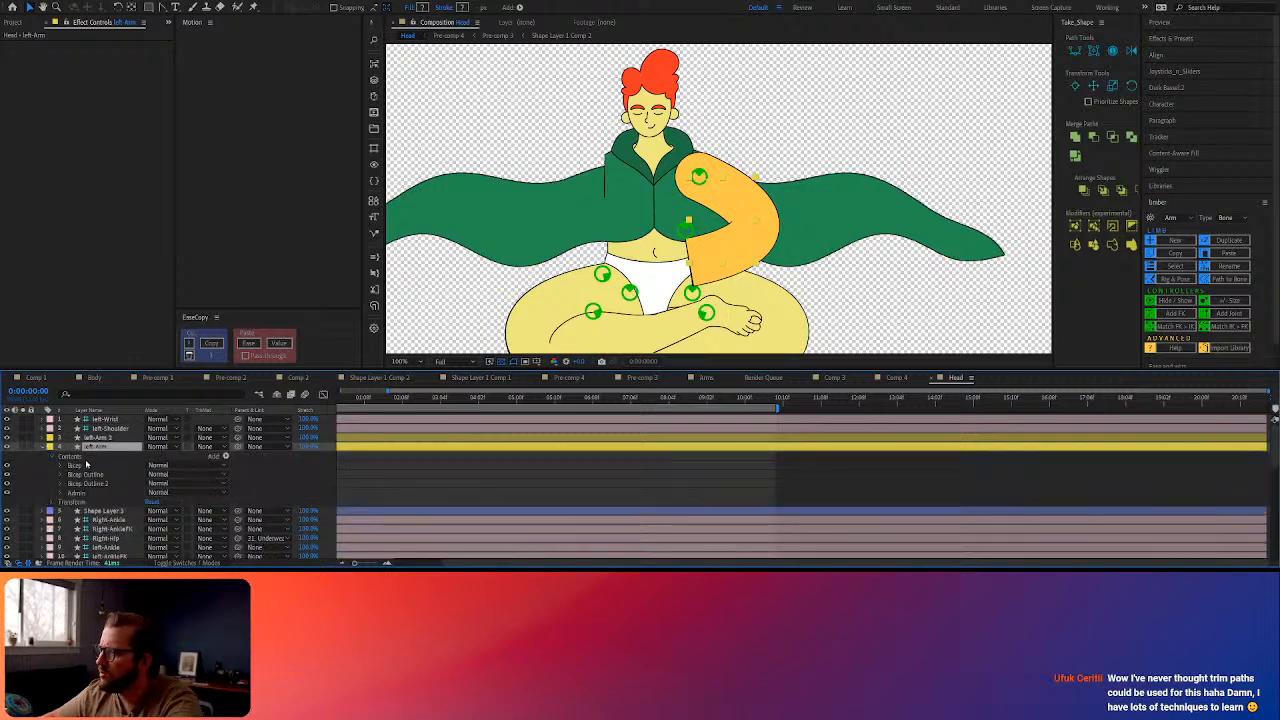
left_click(68, 466)
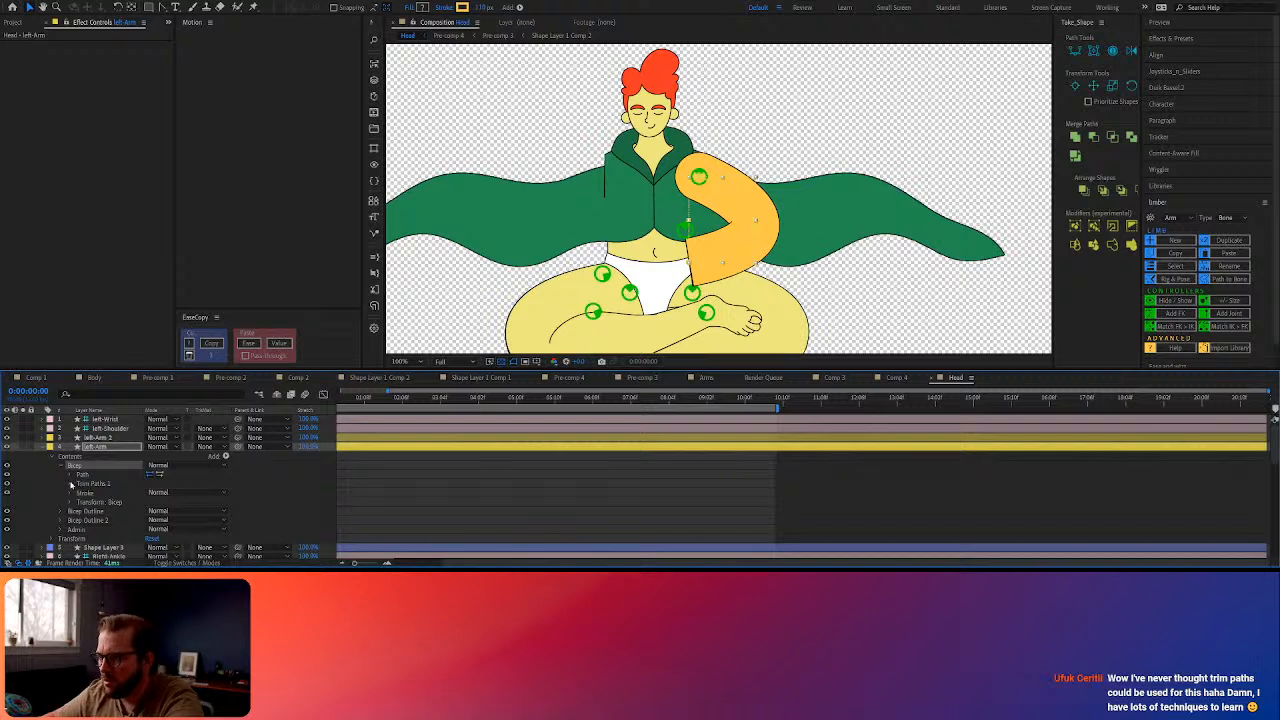
left_click(72, 483)
left_click_drag(156, 492, 161, 493)
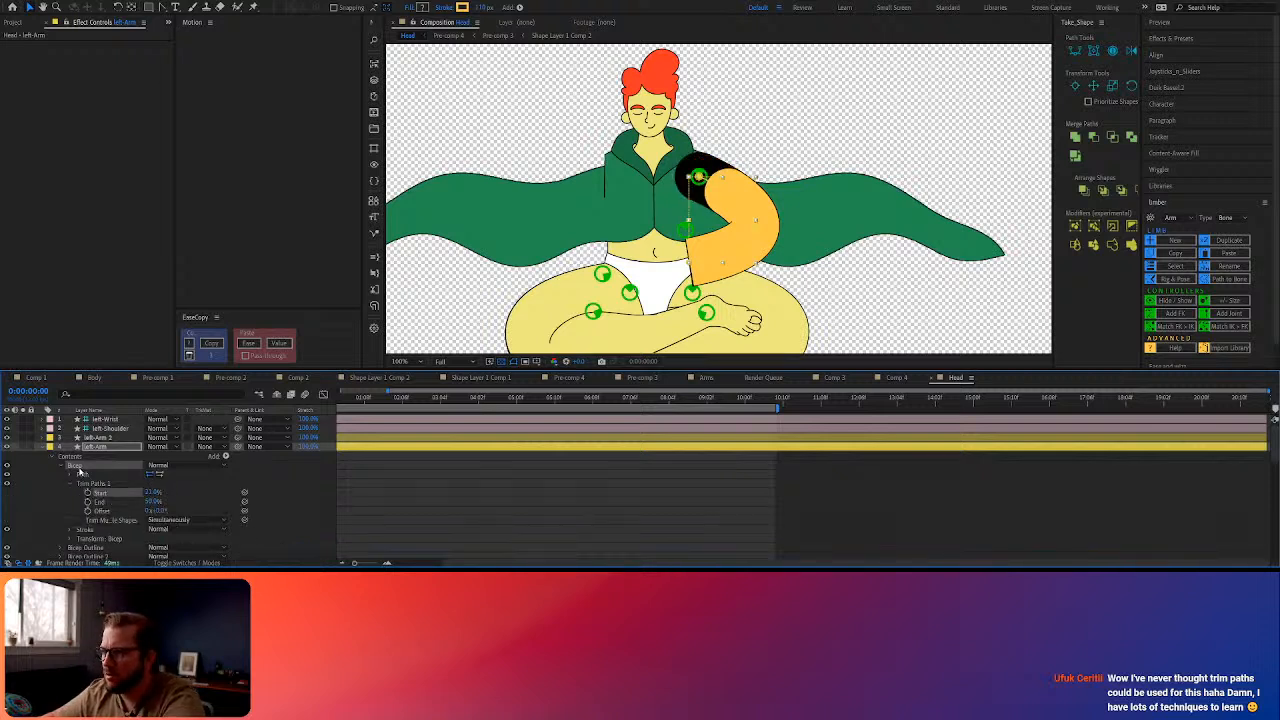
Duplicate the Bicep group, reset the copy's Trim Paths Start to about 0% and reduce its End
key("ctrl+d")
left_click(72, 485)
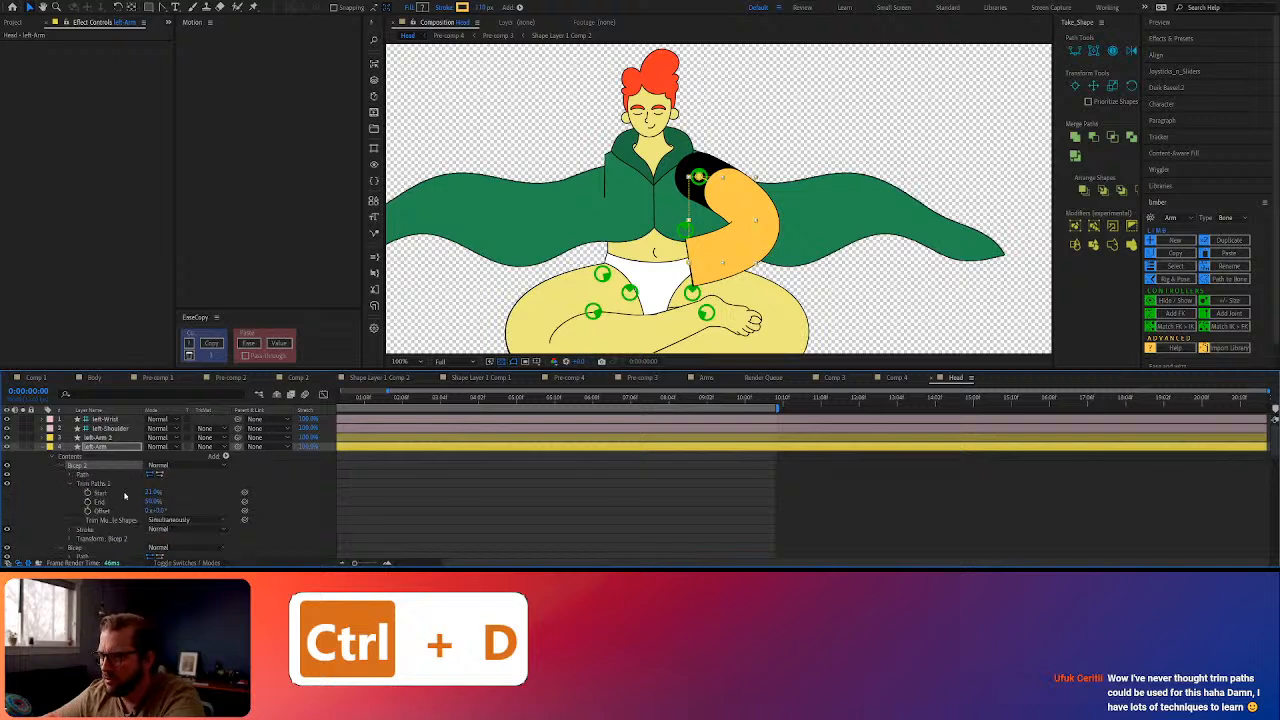
left_click(70, 484)
left_click(69, 484)
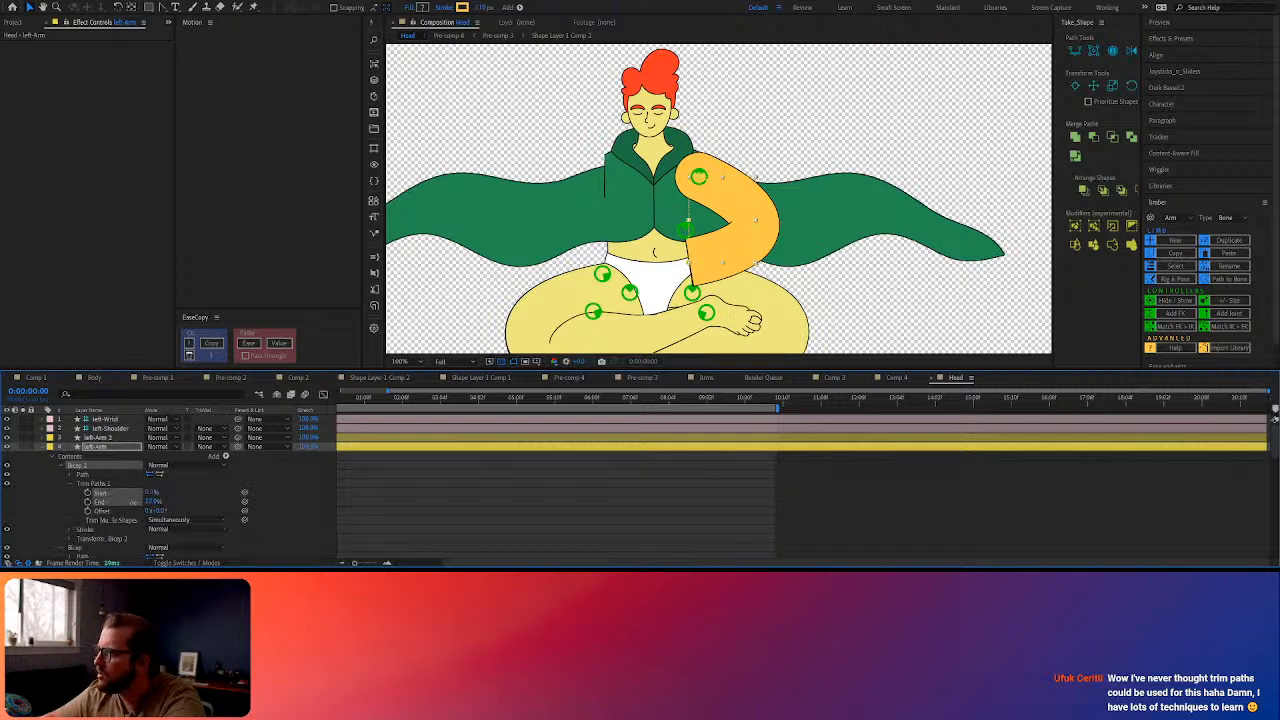
left_click(101, 501)
Set the stroke Line Cap of the duplicated bicep to Butt Cap
left_click(69, 484)
left_click(70, 493)
left_click(185, 518)
left_click(187, 507)
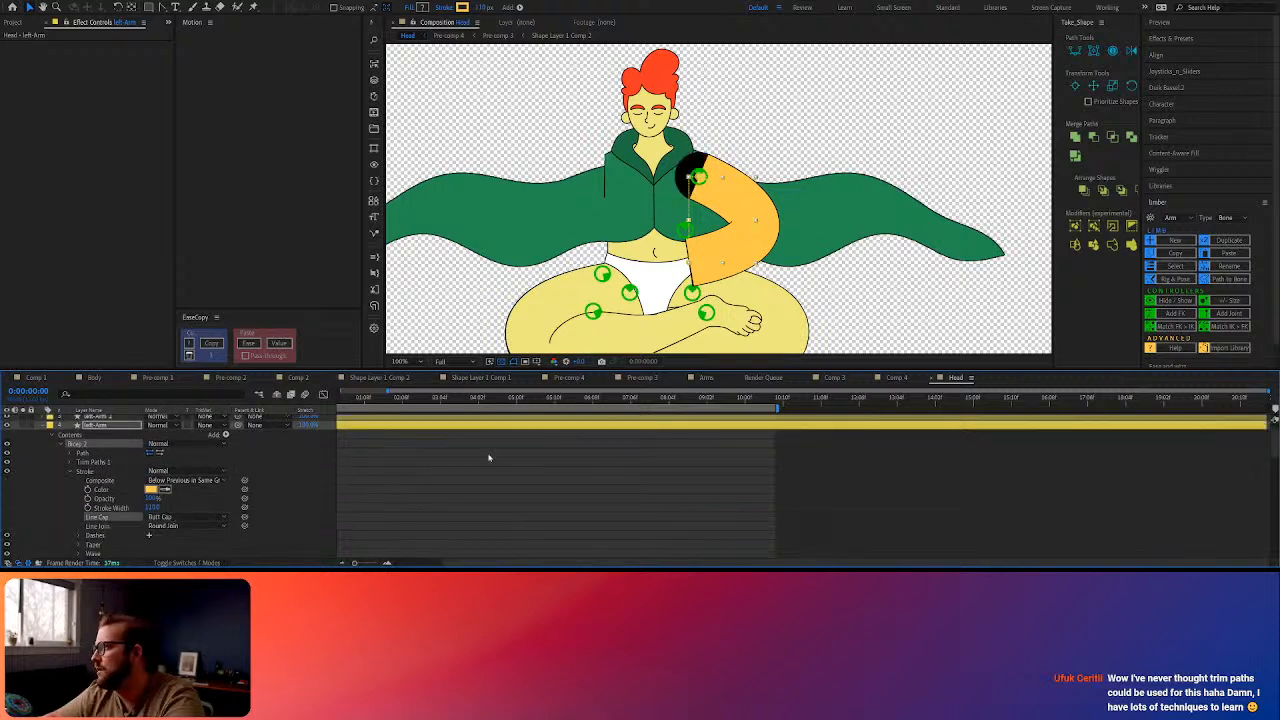
Toggle the Bicep Outline's visibility to identify it and raise its Trim Paths Start to about 19%
left_click(59, 444)
left_click(61, 454)
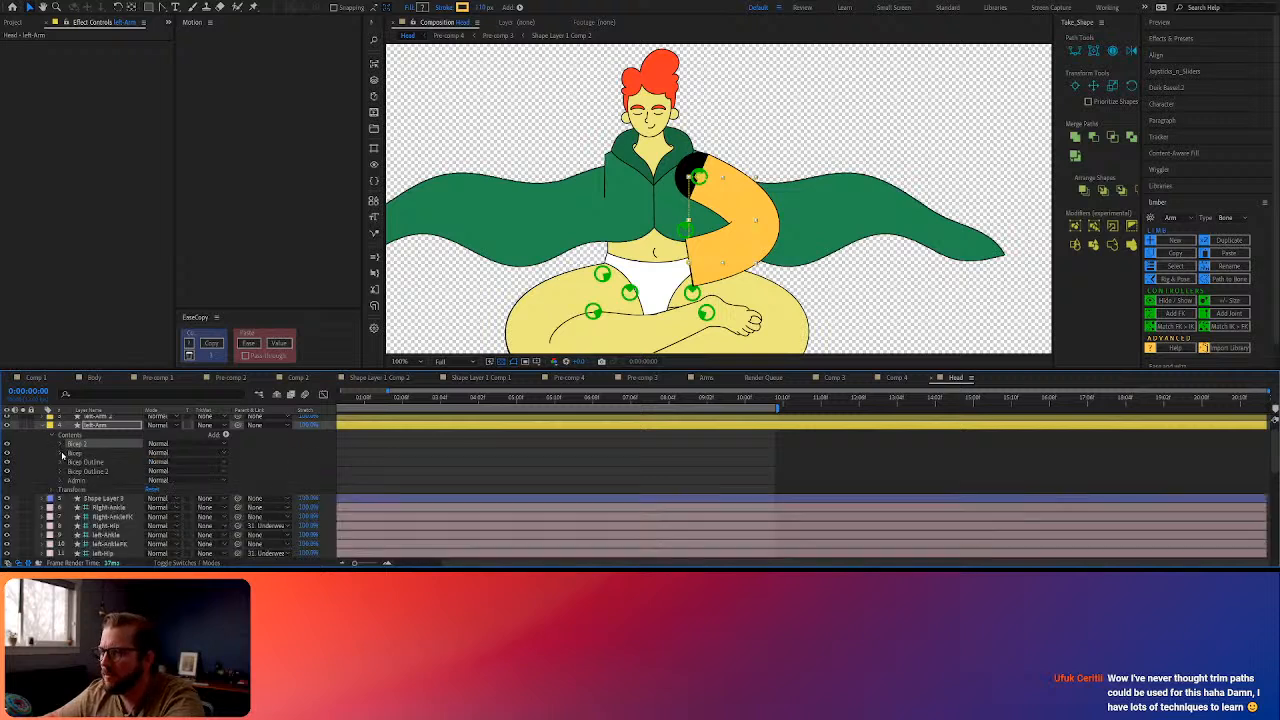
left_click(86, 463)
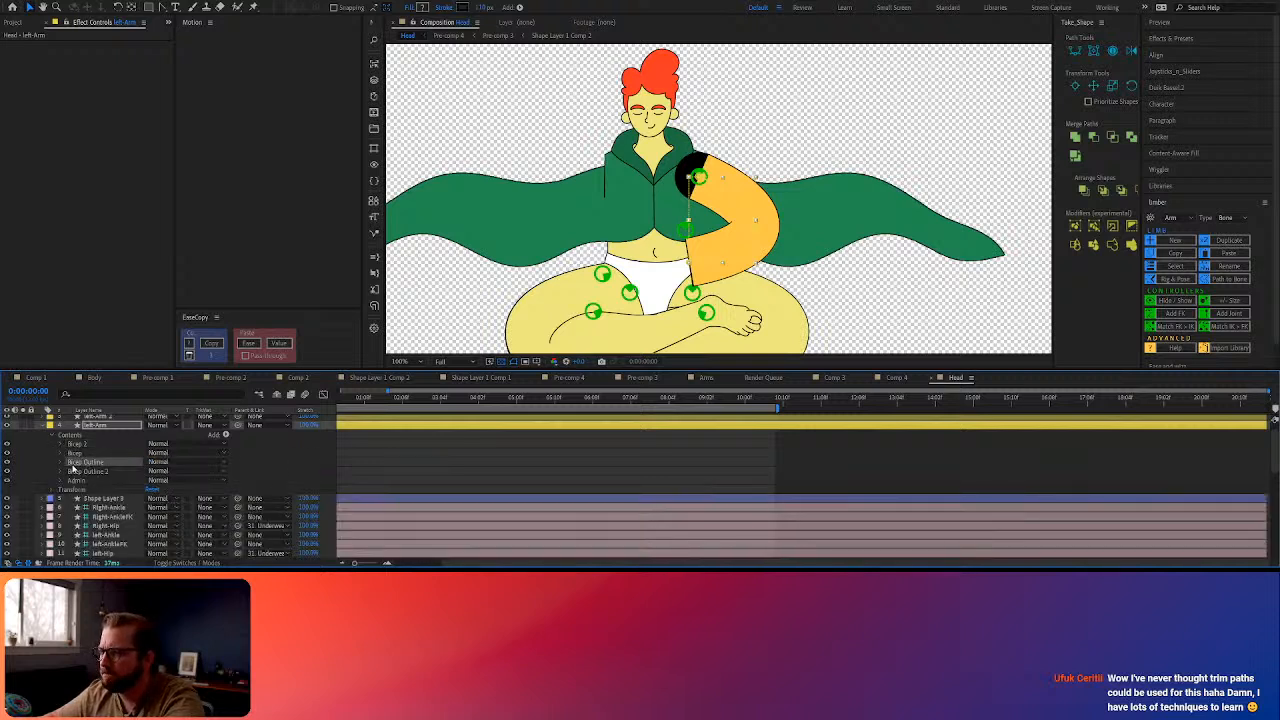
left_click(7, 463)
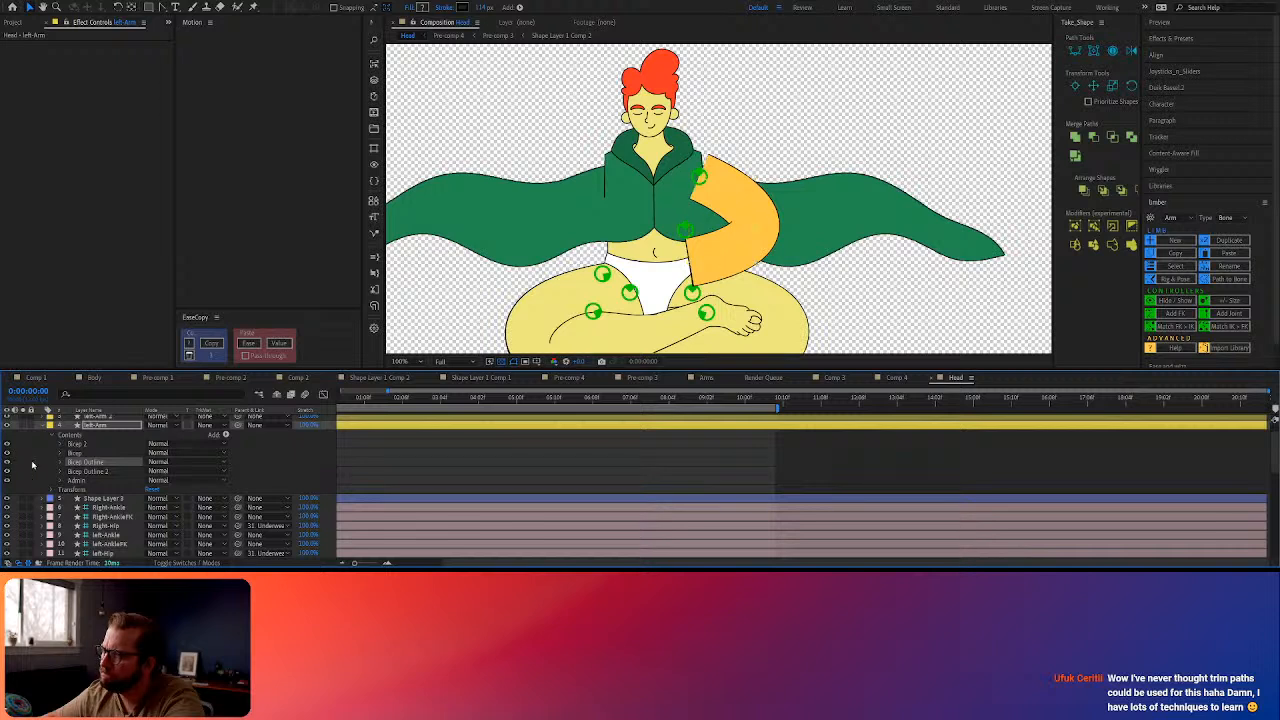
left_click(61, 462)
left_click_drag(150, 491, 185, 491)
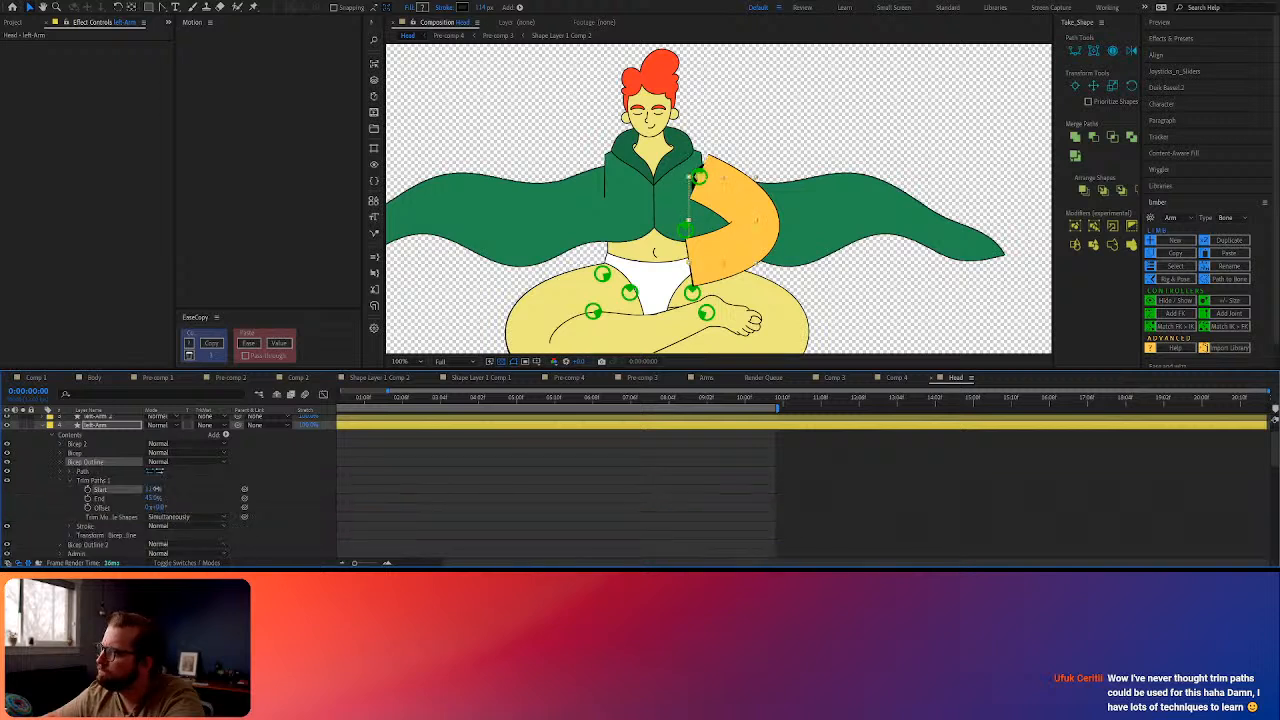
left_click(441, 499)
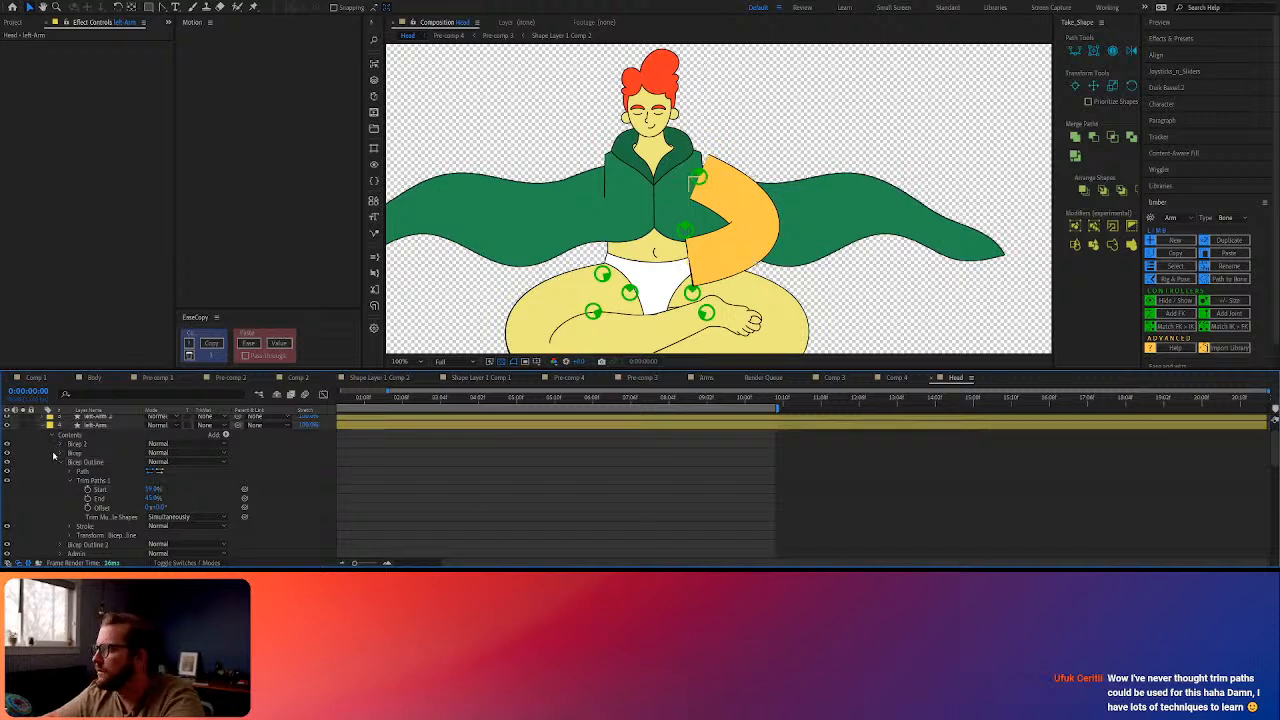
Recolor the strokes of the Bicep and Bicep 2 groups in left-Arm with the green sampled from the jacket
left_click(52, 436)
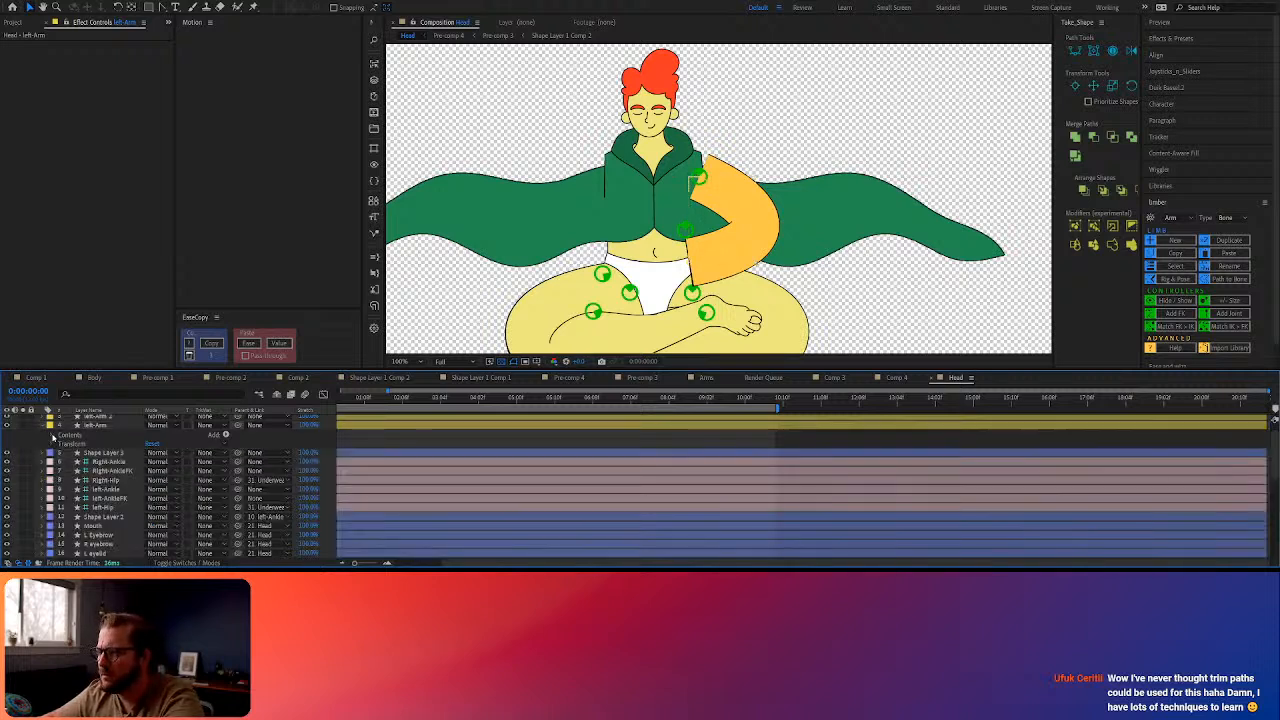
scroll(90, 438, "up", 2)
left_click(106, 419)
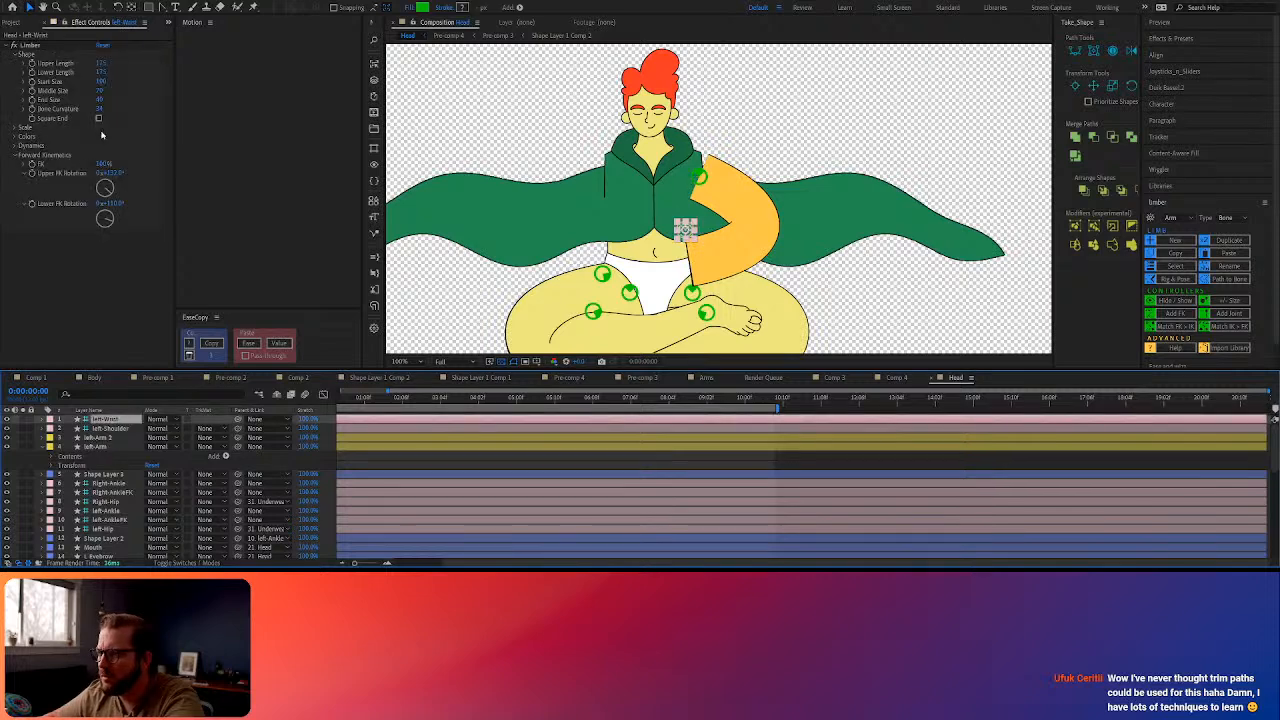
left_click(94, 447)
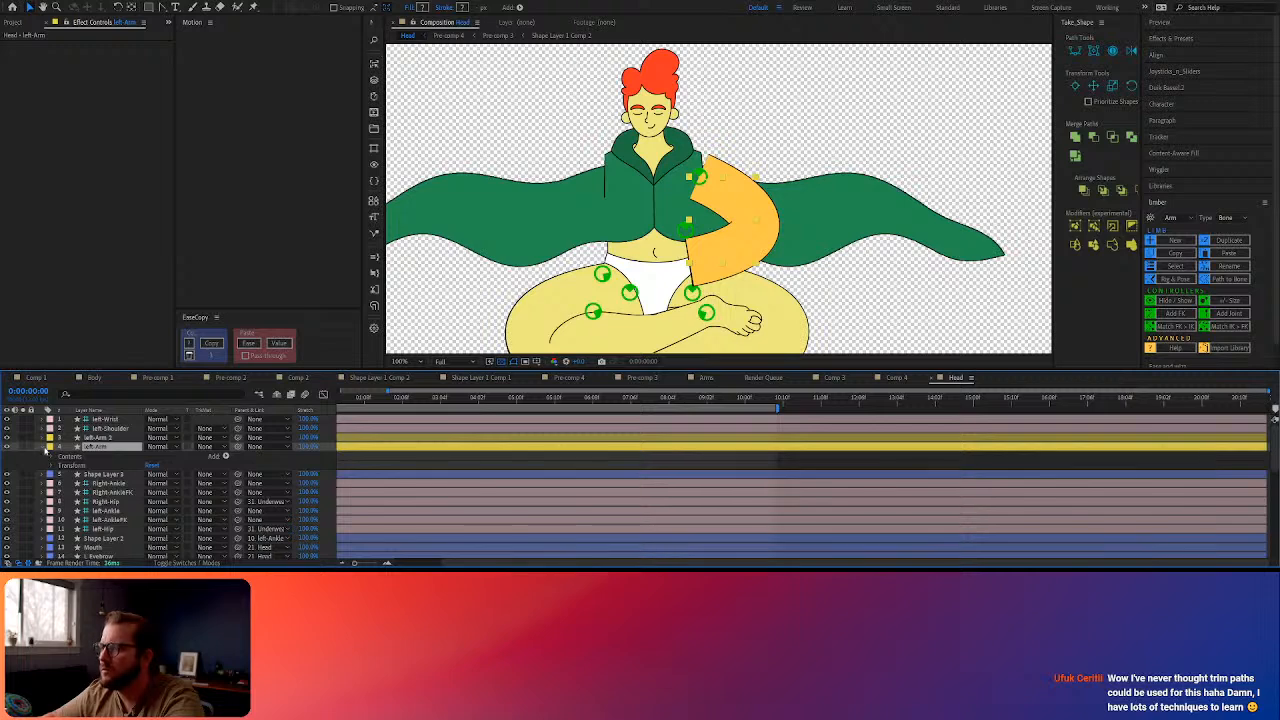
left_click(66, 458)
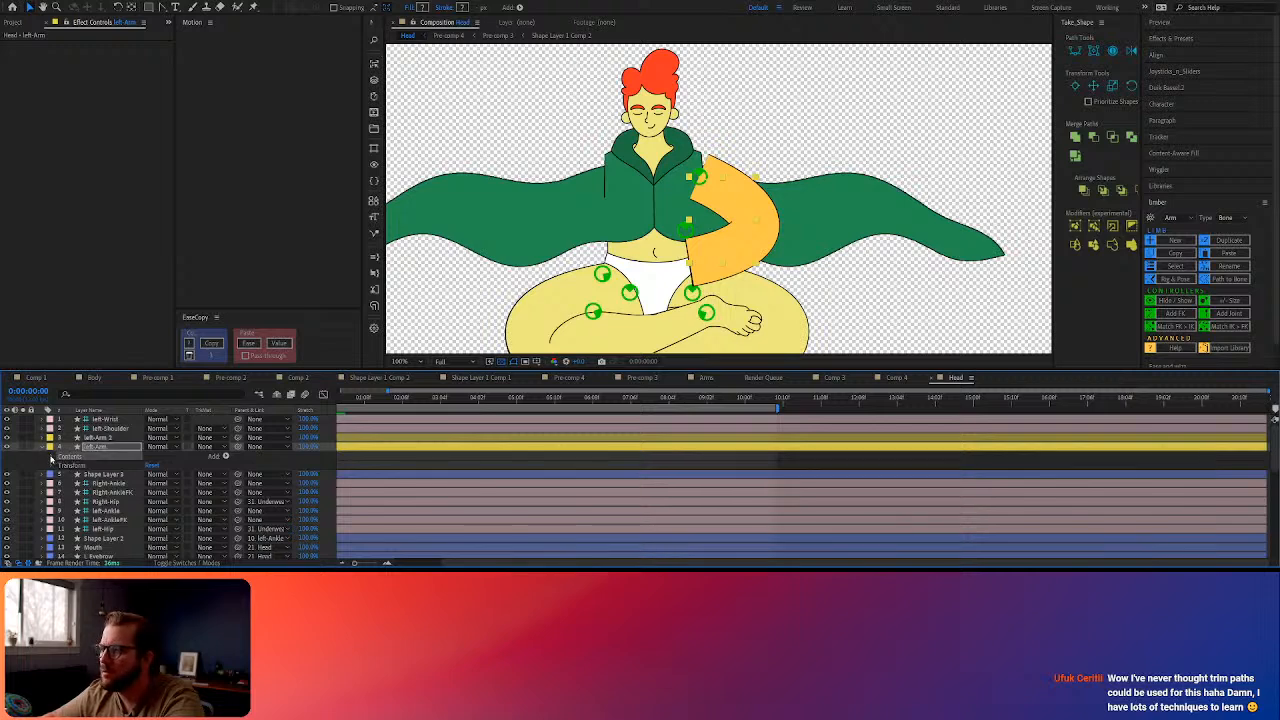
left_click(52, 458)
left_click(63, 462)
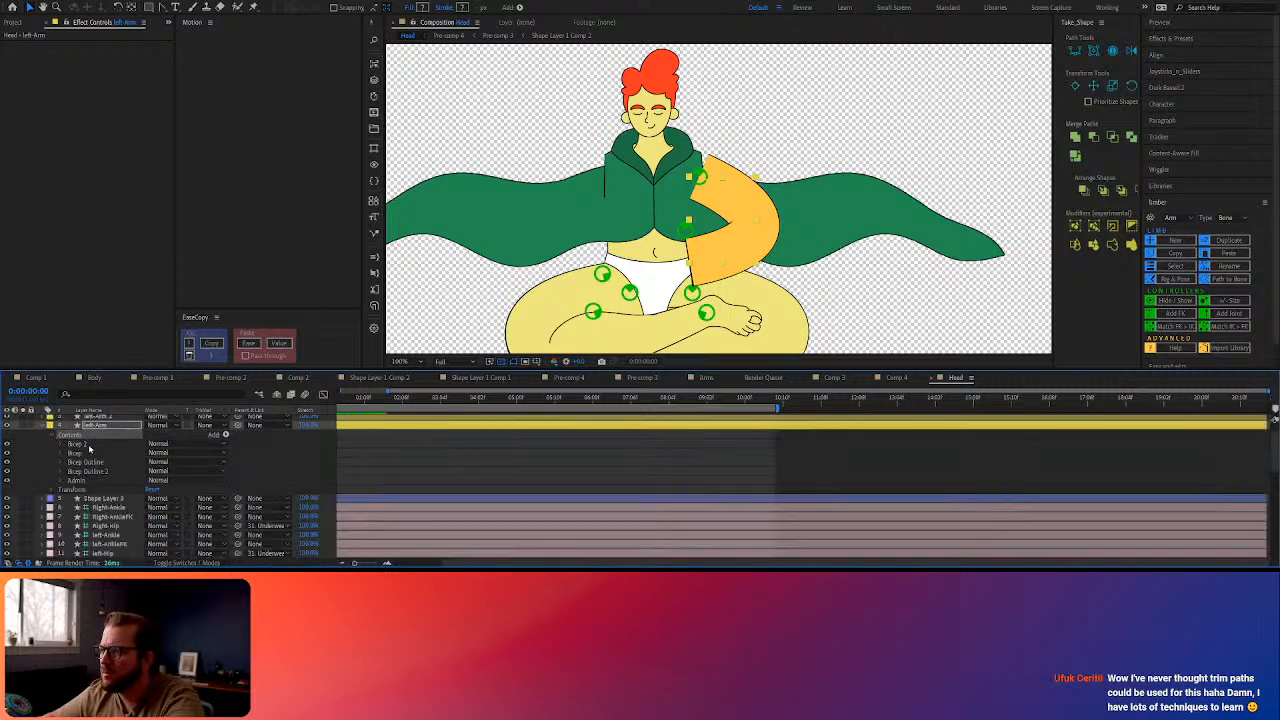
left_click(90, 451)
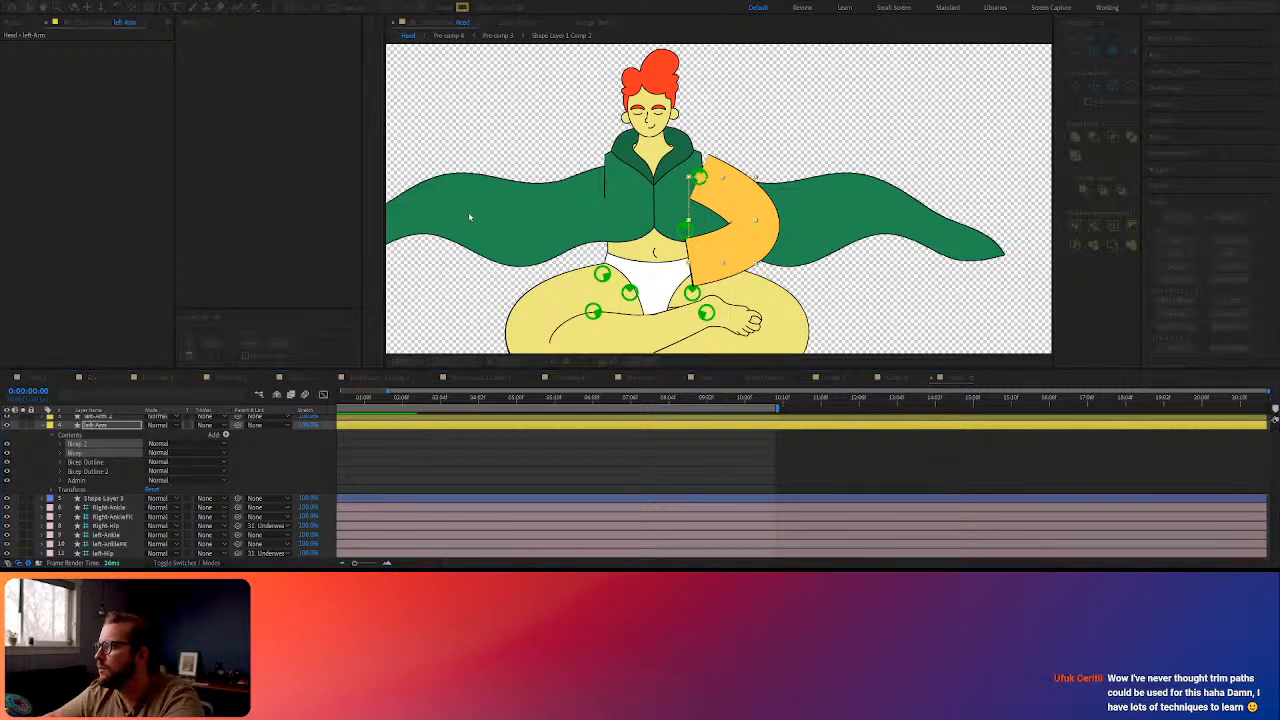
left_click(1127, 210)
left_click(394, 217)
left_click(1201, 48)
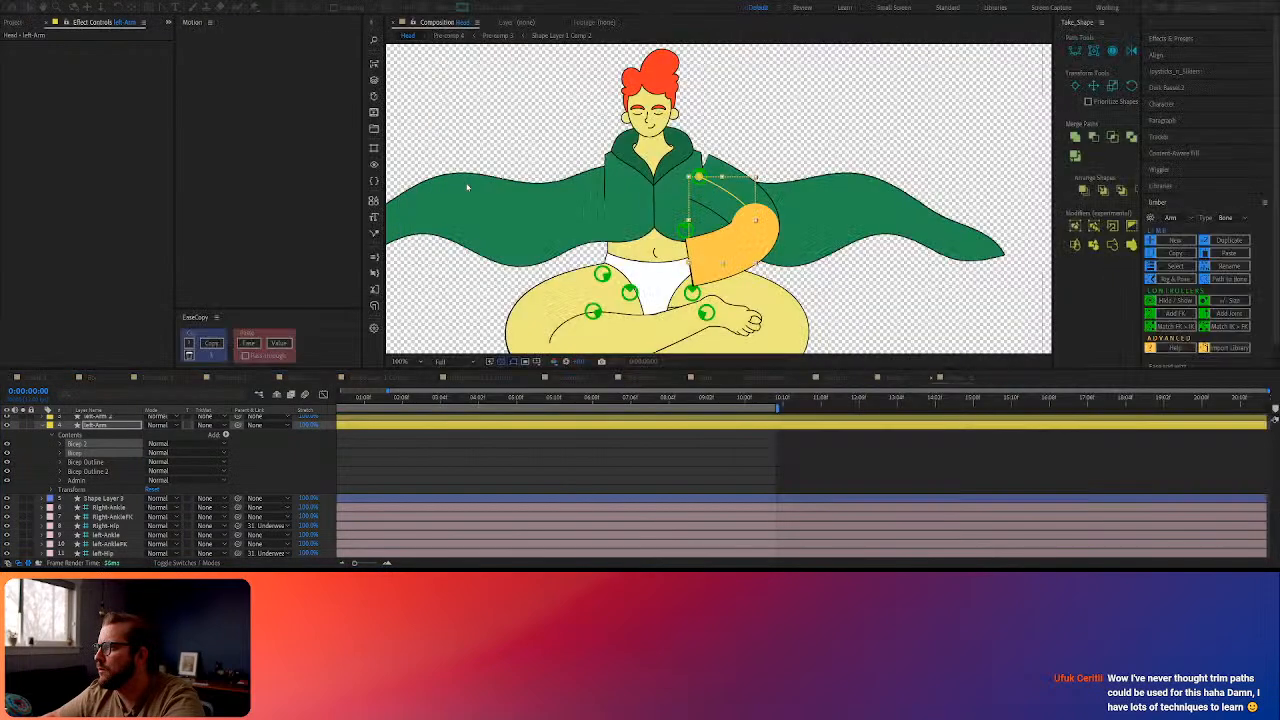
key("ctrl+d")
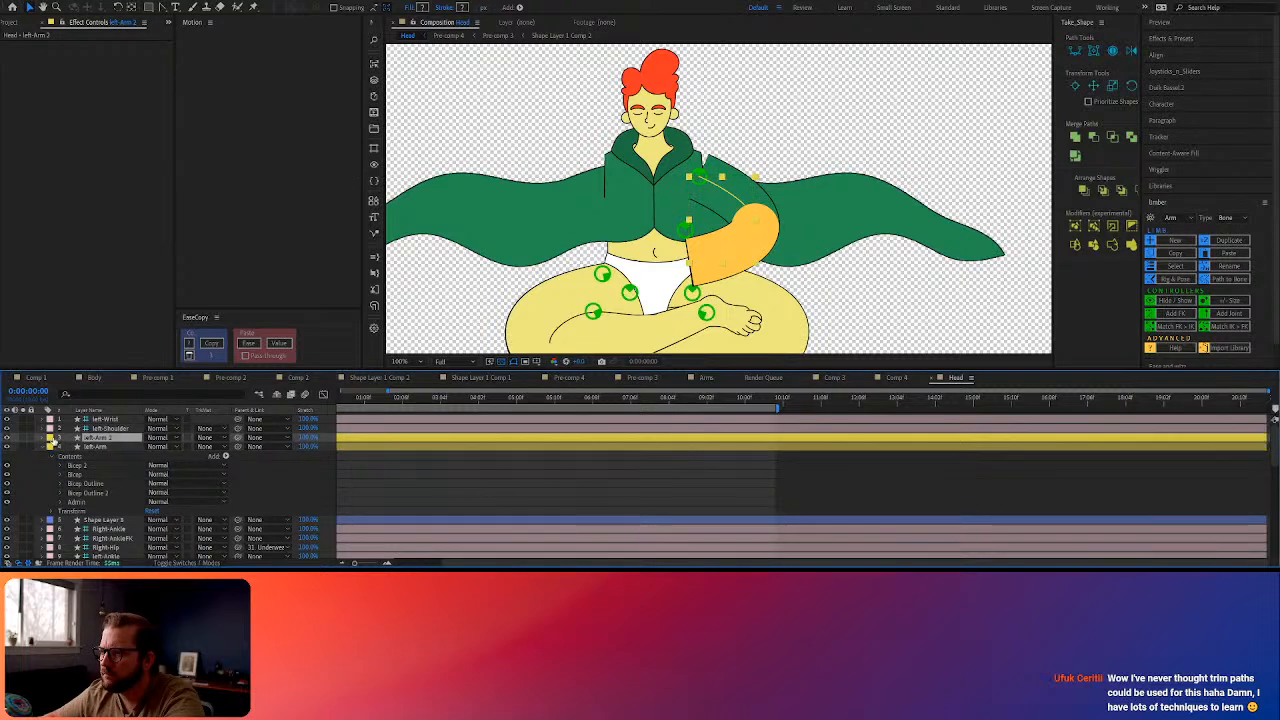
Recolor the strokes of the Forearm and Forearm 2 groups in left-Arm 2 with the sampled jacket green 238B51
left_click(42, 438)
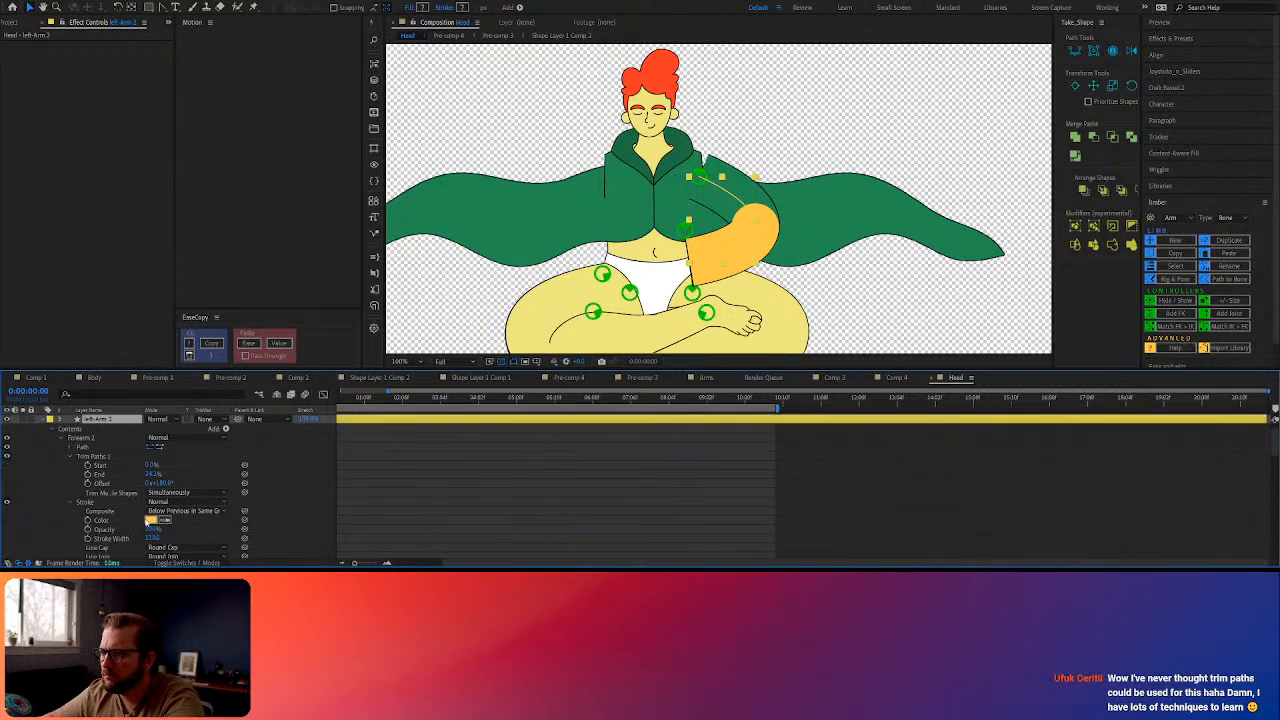
left_click(62, 438)
left_click(66, 439)
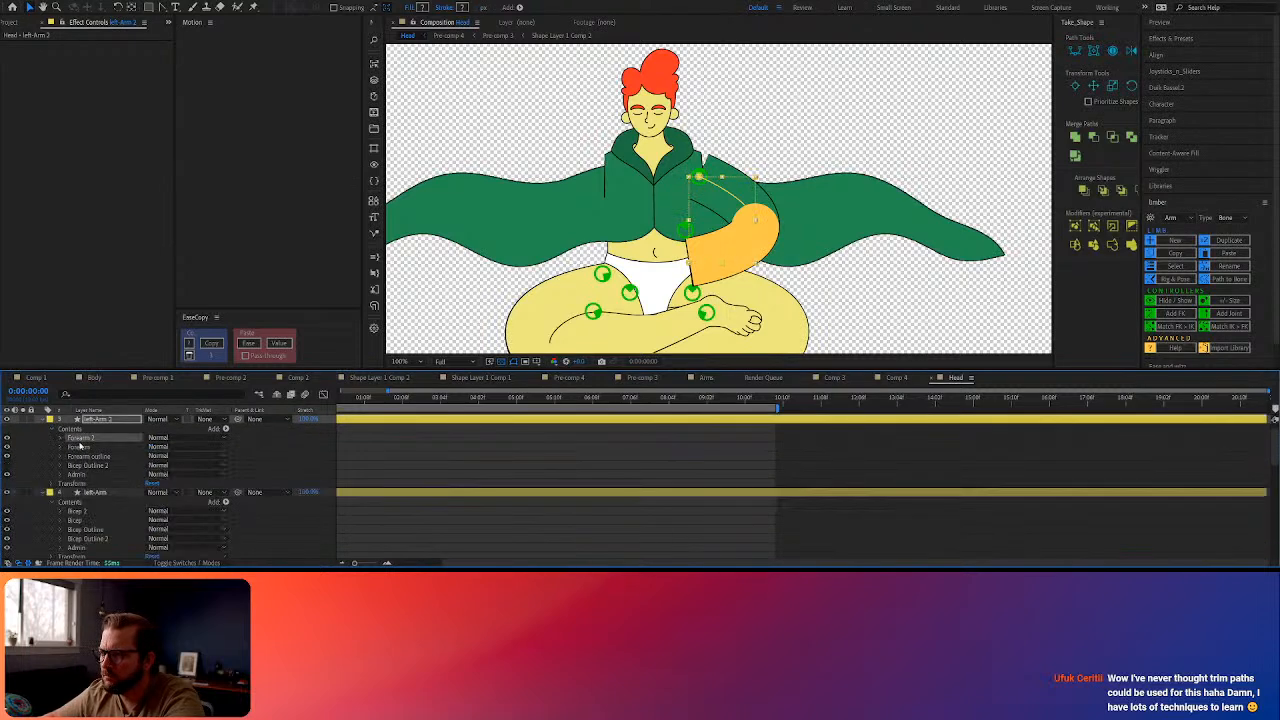
left_click(464, 7)
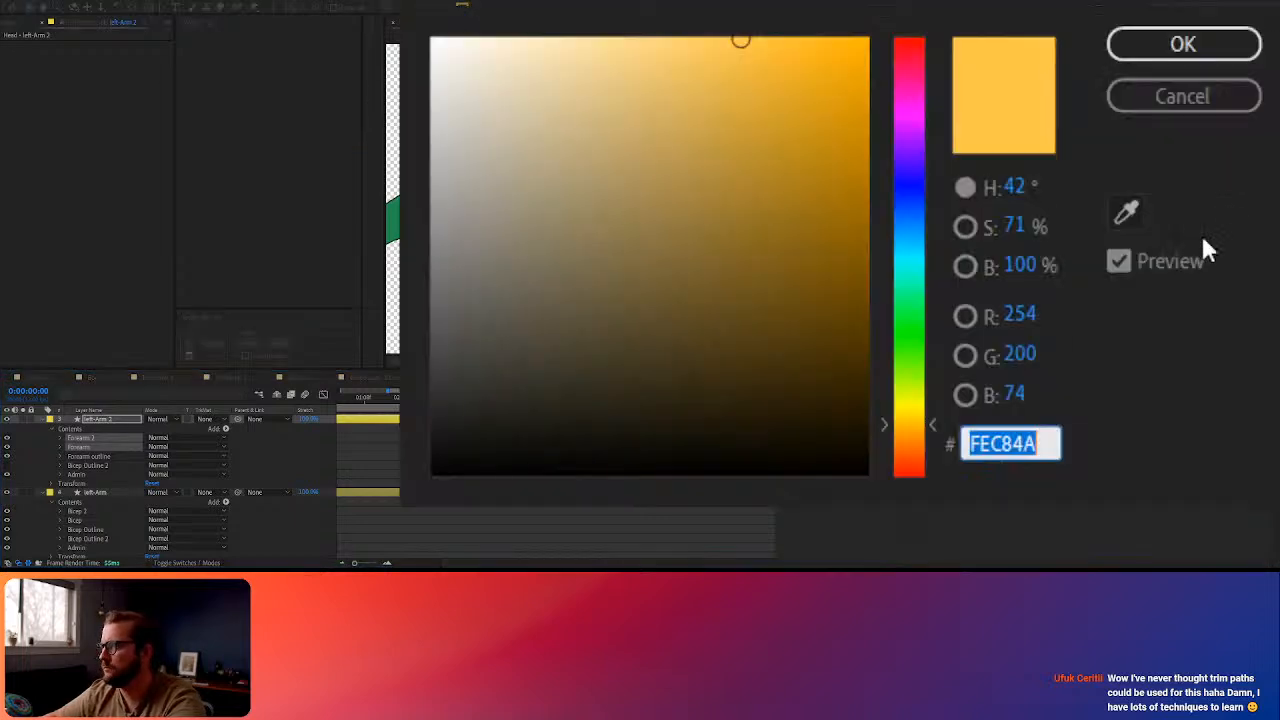
left_click(1130, 213)
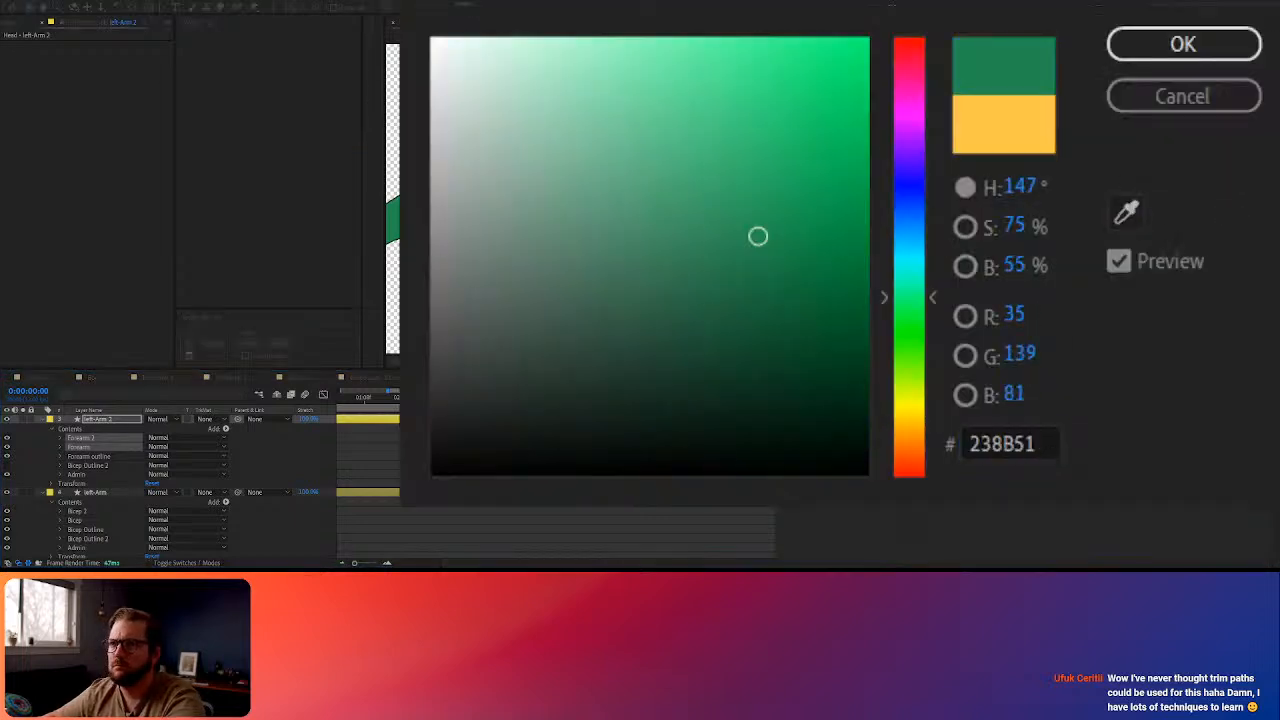
left_click(1183, 44)
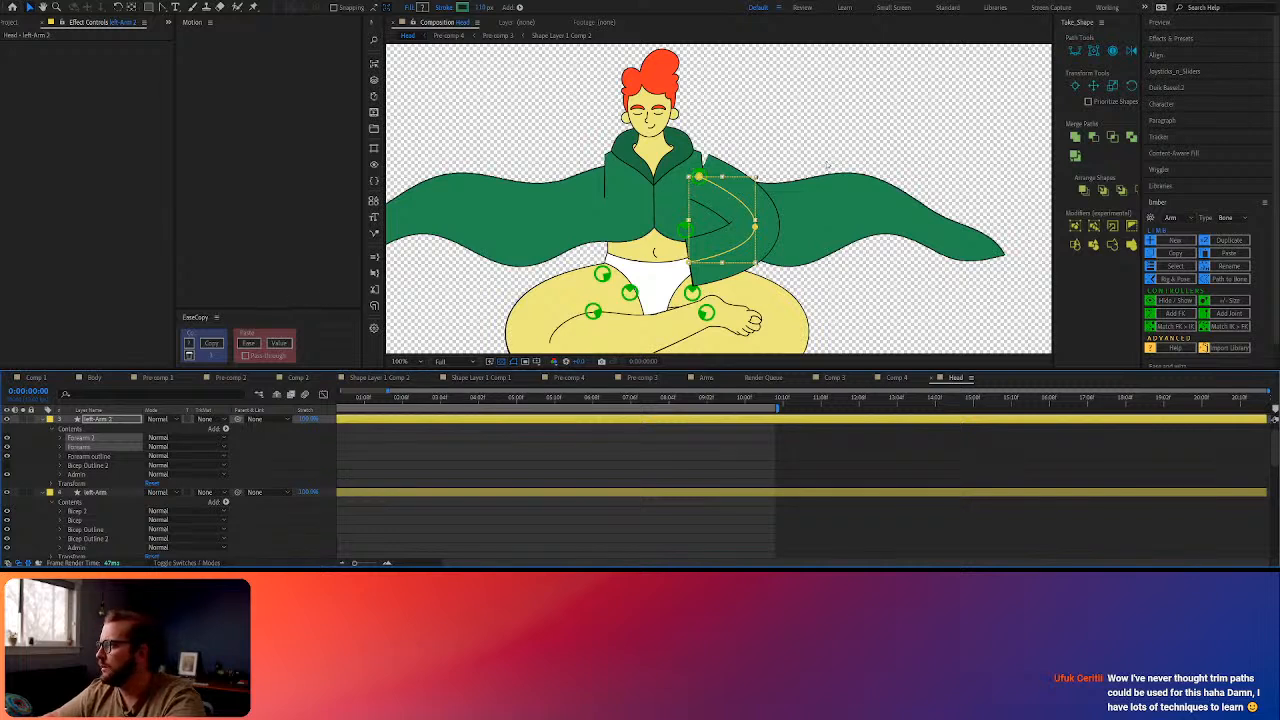
Move the left-Shoulder controller slightly inward toward the neck so the upper arm lines up with the jacket's shoulder
left_click(783, 160)
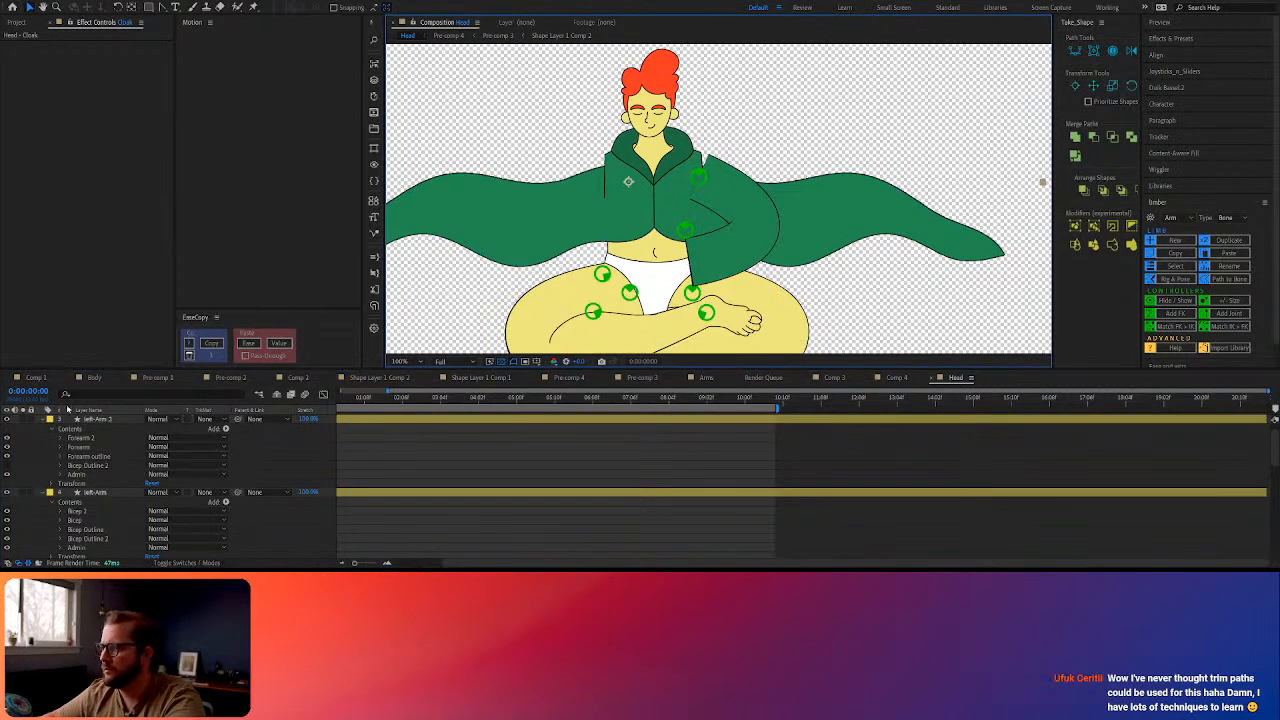
left_click(101, 420)
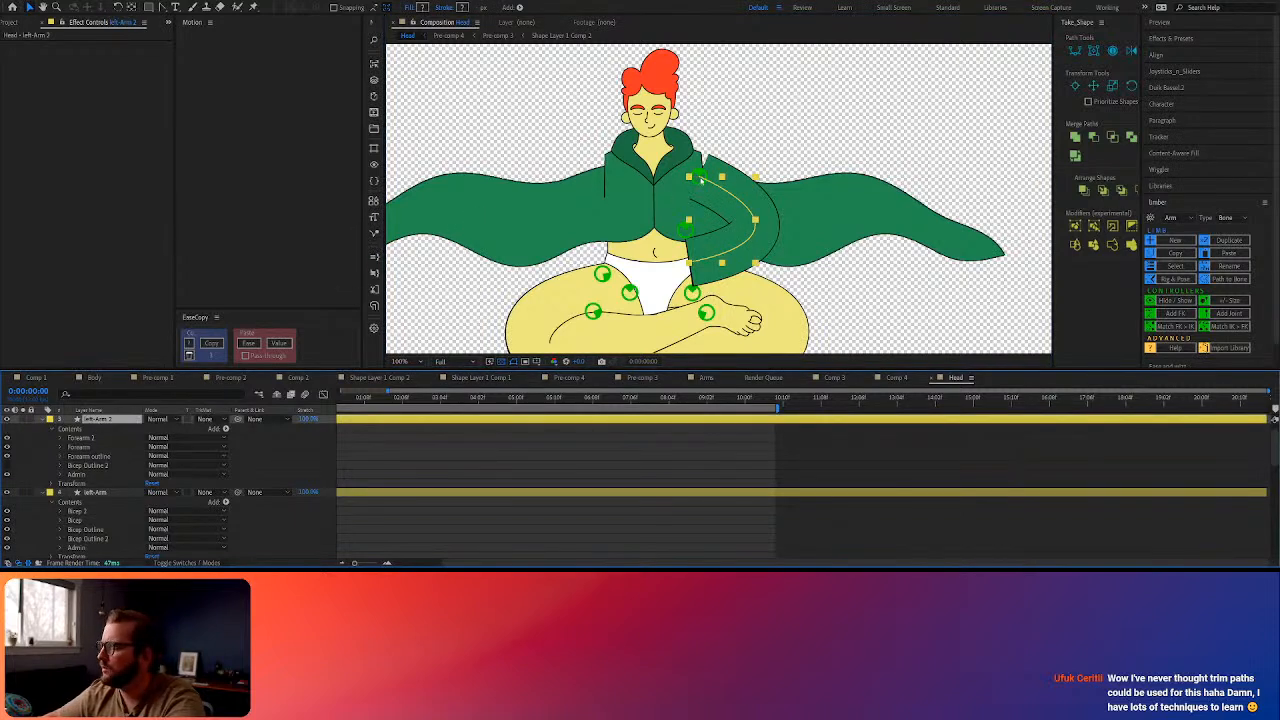
left_click(673, 203)
left_click(42, 420)
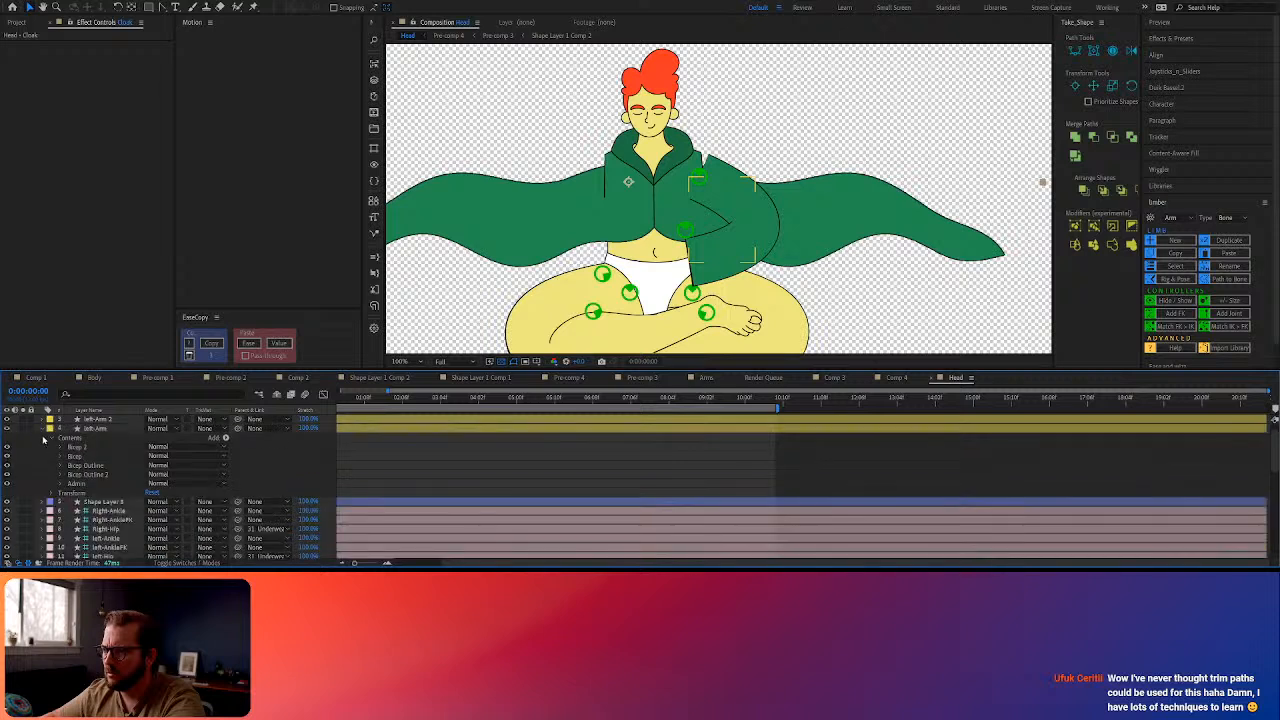
left_click(43, 429)
scroll(62, 440, "up", 1)
left_click(110, 428)
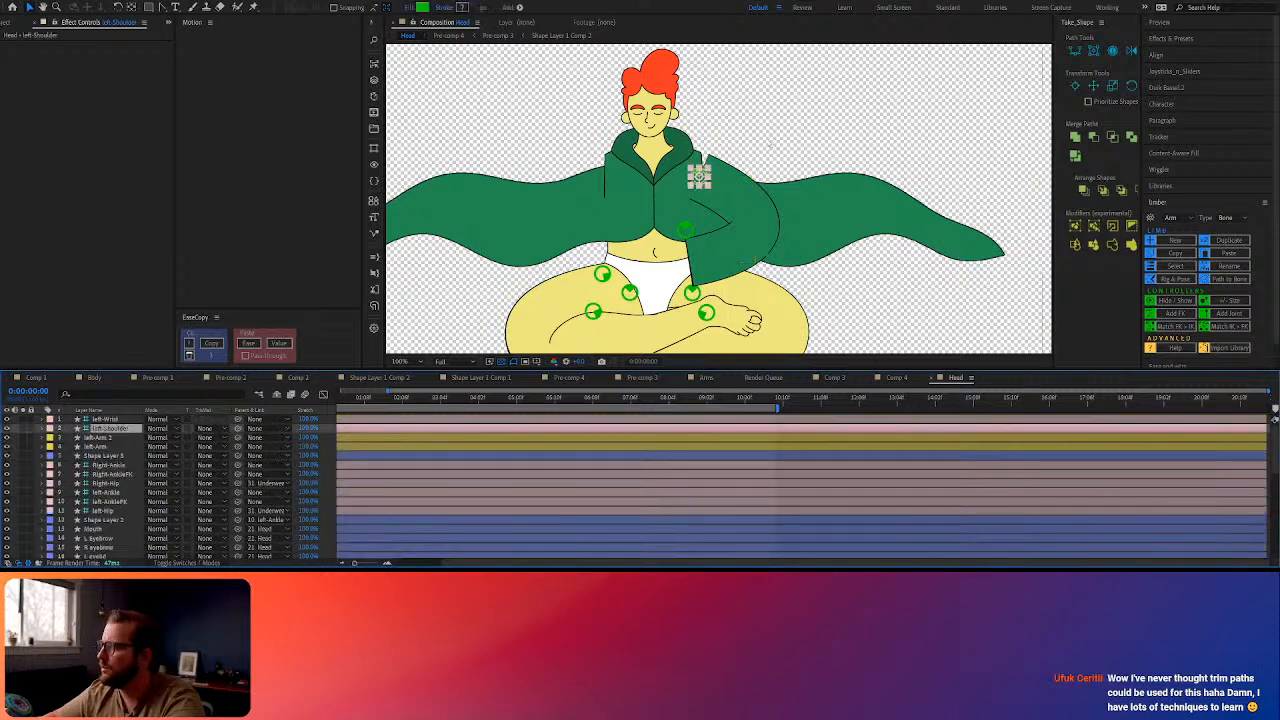
scroll(718, 201, "up", 2)
left_click_drag(679, 153, 662, 150)
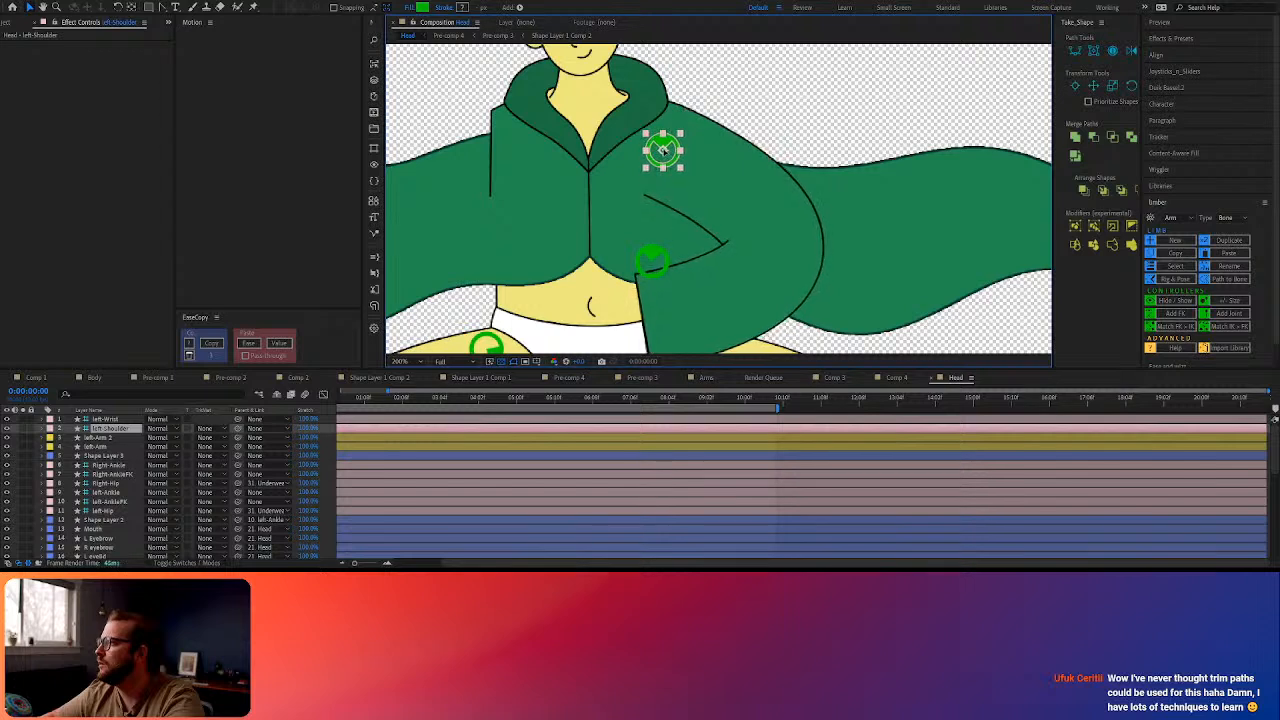
Inspect the Trim Paths and Stroke properties of the left-Arm layer's Bicep Outline group
left_click(90, 438)
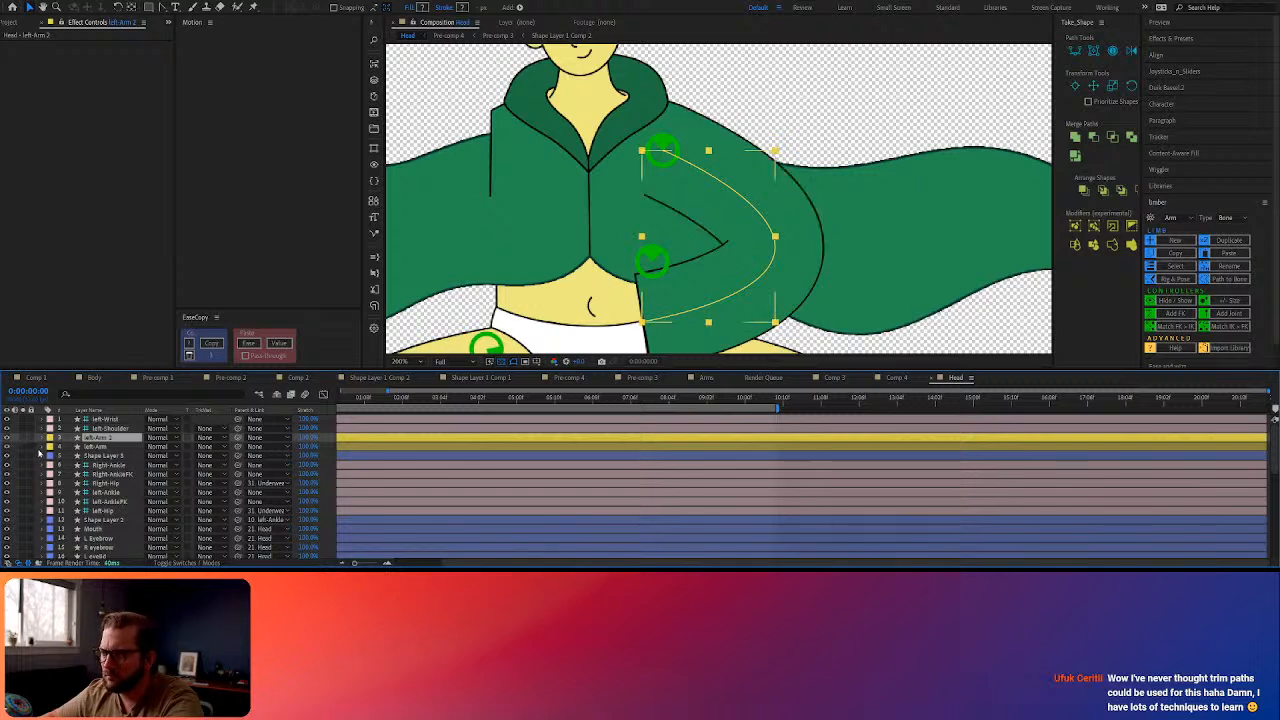
left_click(40, 448)
left_click(82, 476)
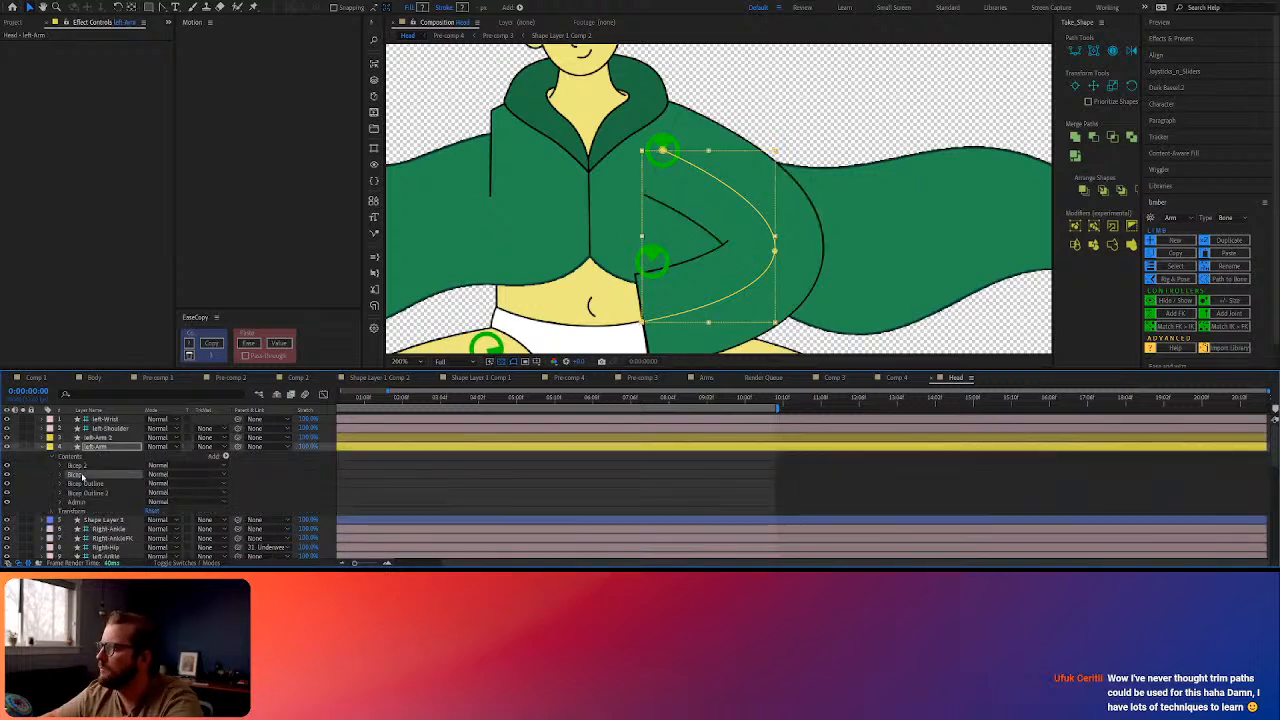
left_click(86, 483)
left_click(61, 485)
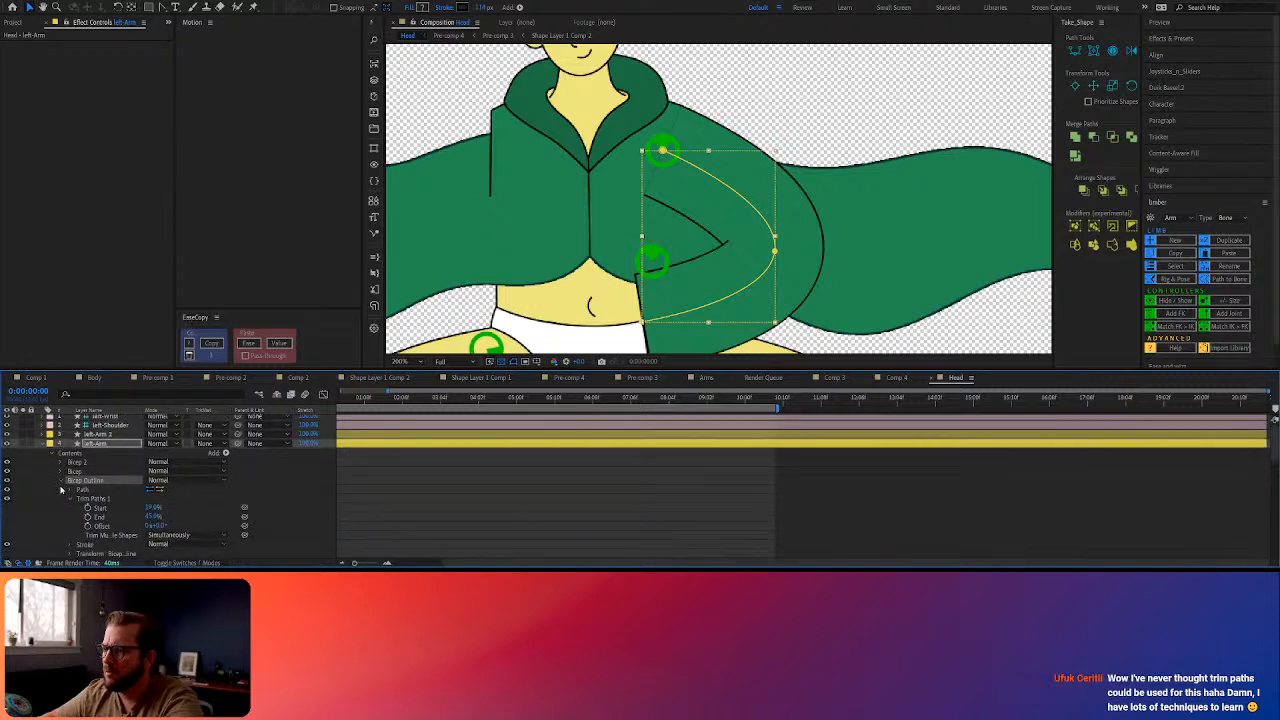
scroll(62, 495, "down", 1)
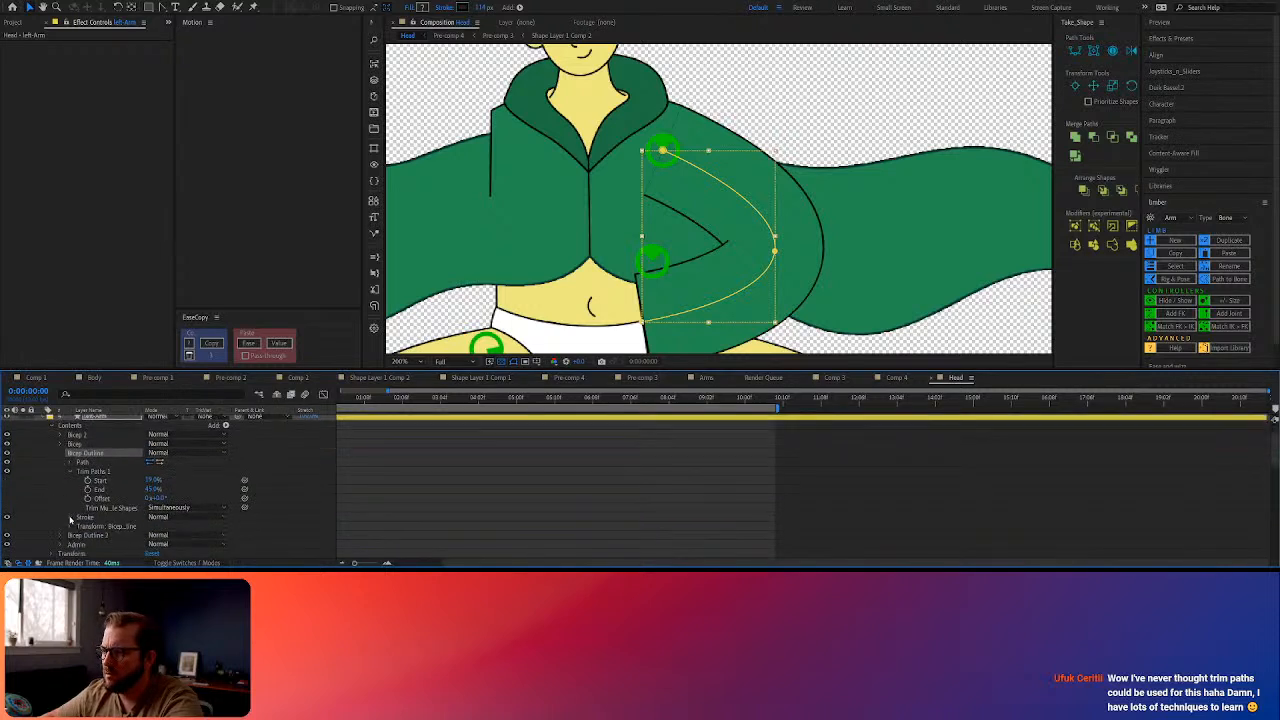
left_click(70, 519)
scroll(70, 519, "down", 2)
left_click(70, 454)
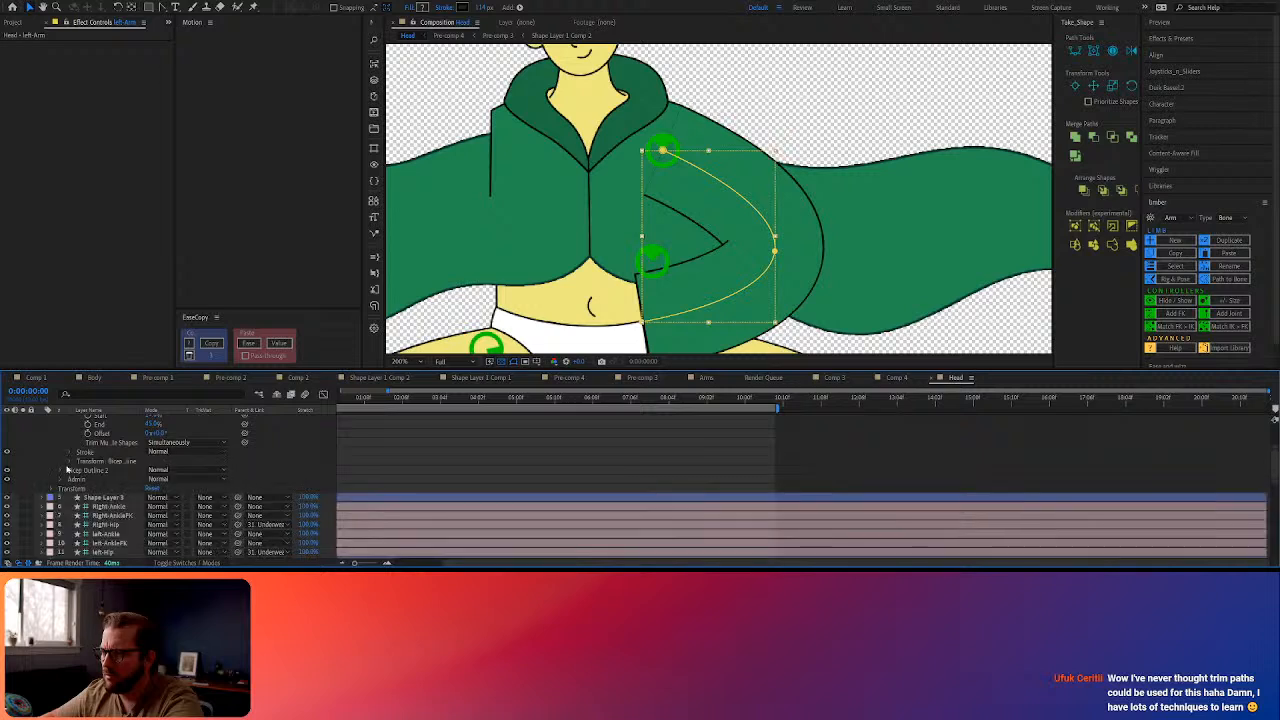
left_click(62, 443)
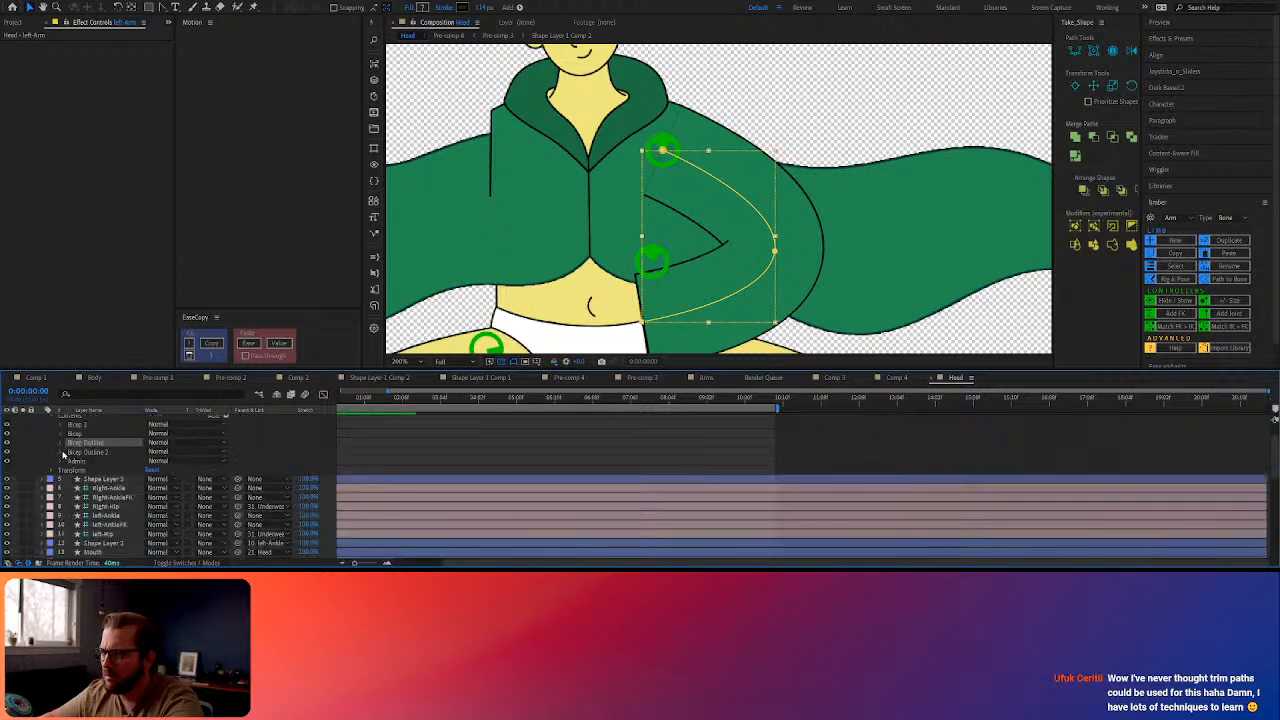
Raise the Trim Paths Start of the Bicep Outline 2 group slightly to shorten the inner arm line at the armpit
left_click(63, 453)
scroll(78, 483, "up", 2)
left_click(69, 481)
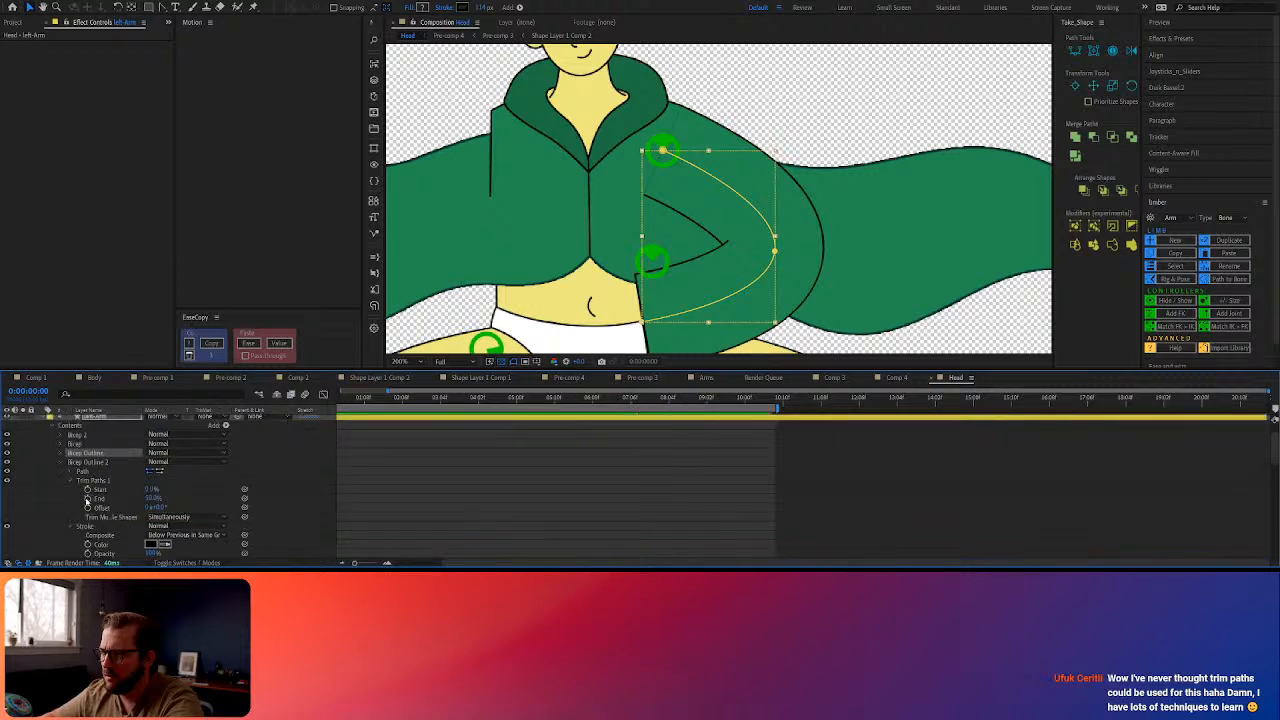
left_click_drag(151, 489, 165, 487)
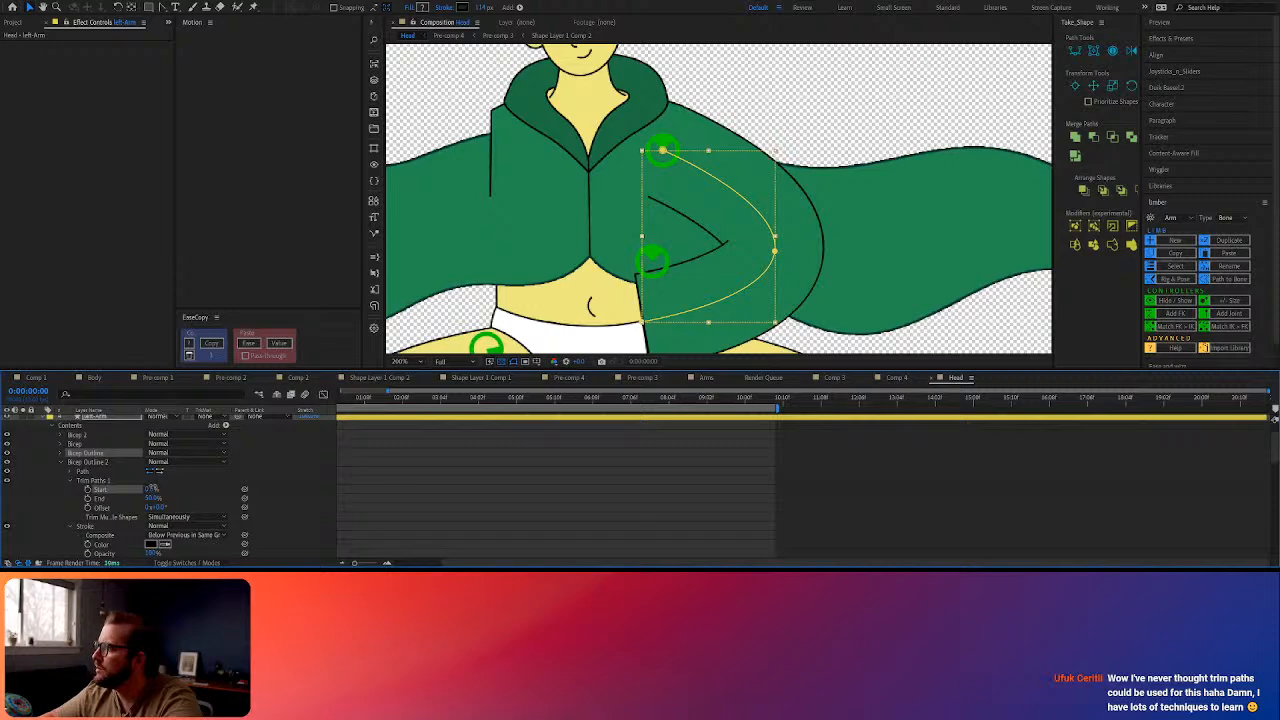
left_click(529, 506)
scroll(731, 162, "down", 1)
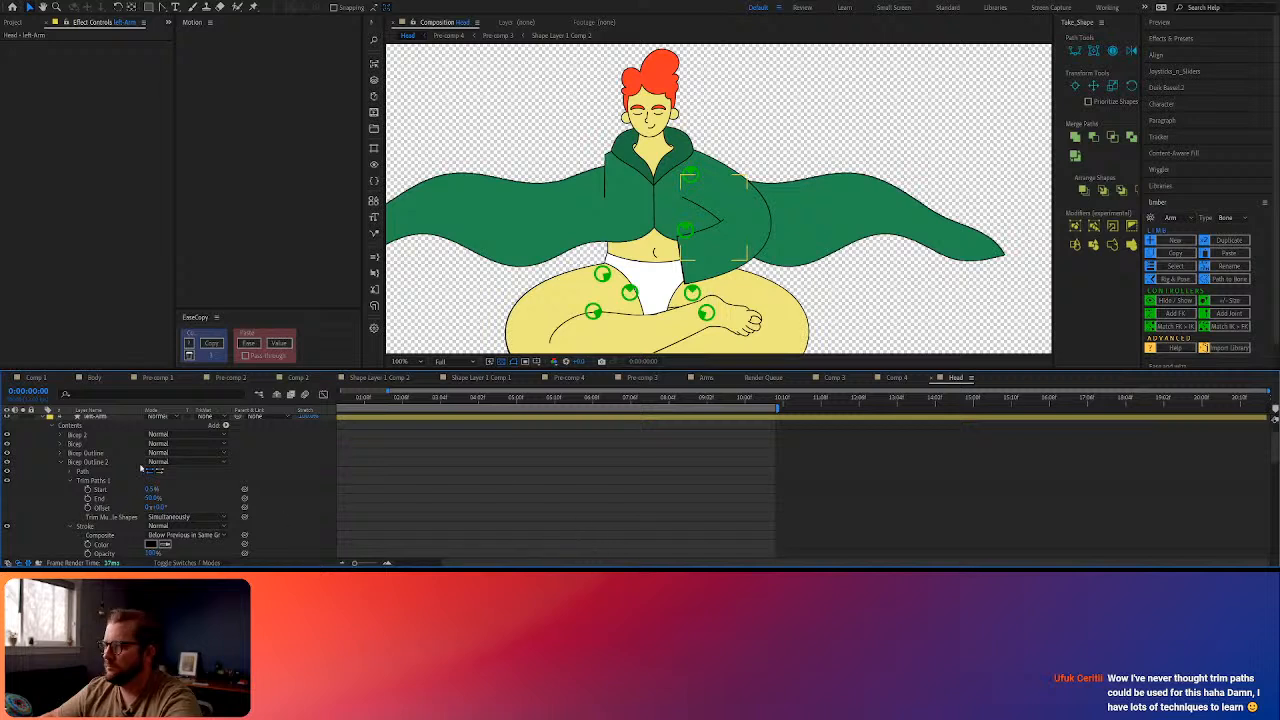
Collapse the left-Arm contents and slightly adjust the Lower FK Rotation of the left-Wrist Limber controller
left_click(61, 463)
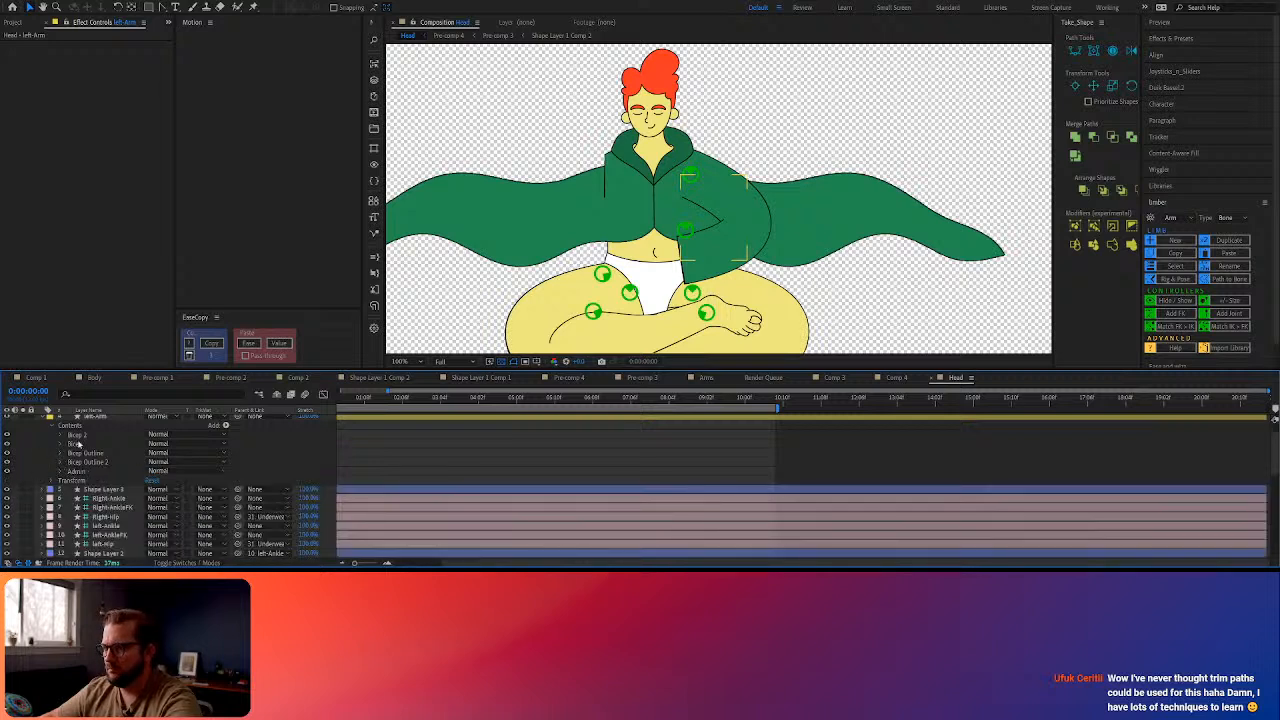
left_click(53, 428)
scroll(110, 430, "up", 3)
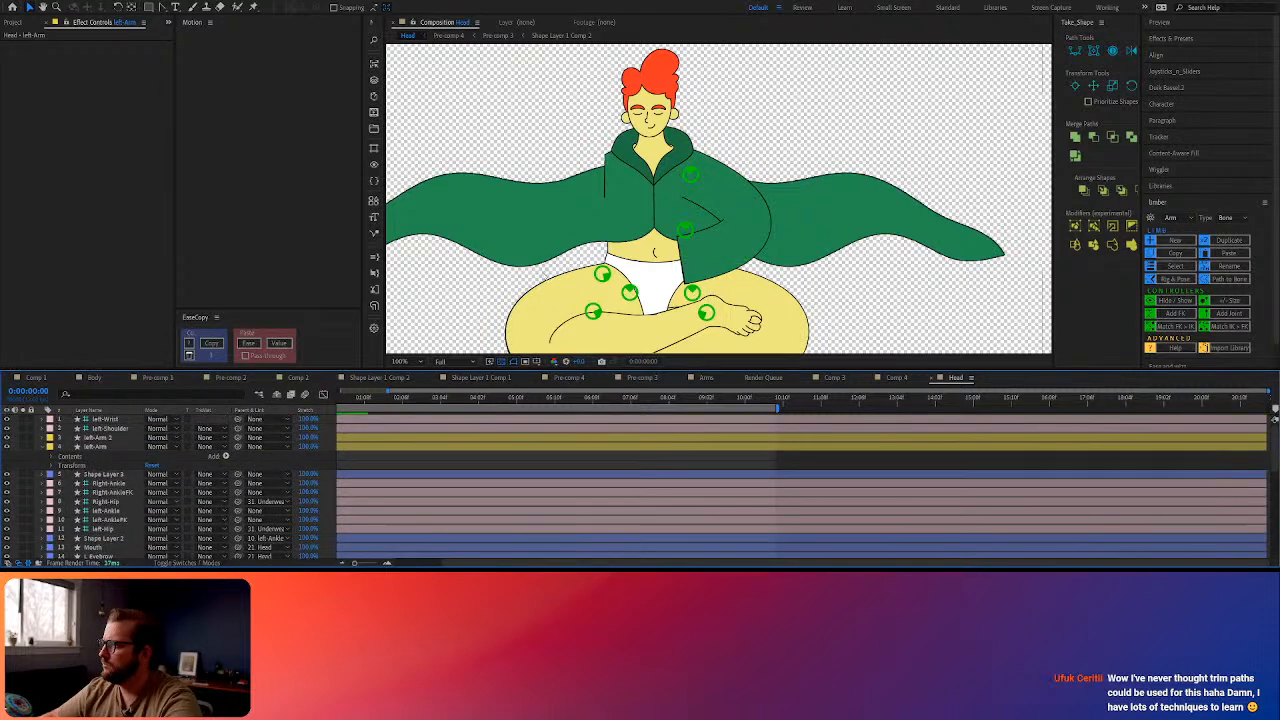
left_click(120, 419)
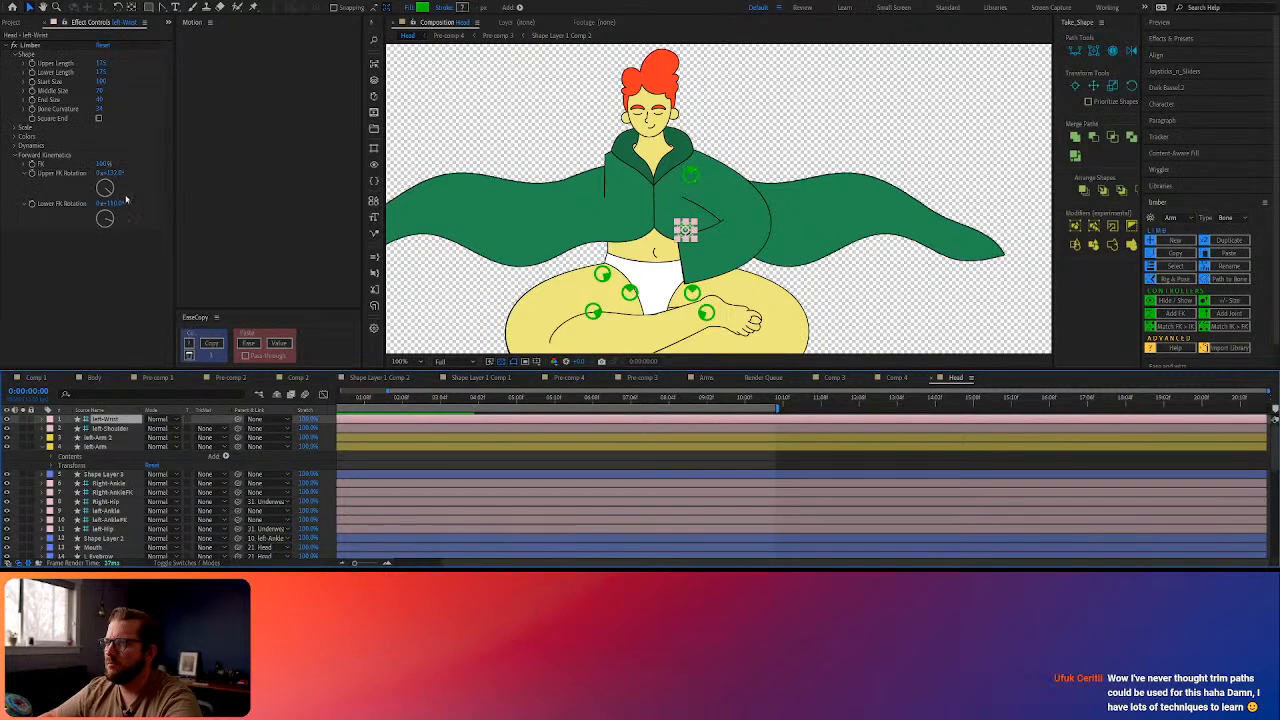
left_click_drag(115, 204, 137, 204)
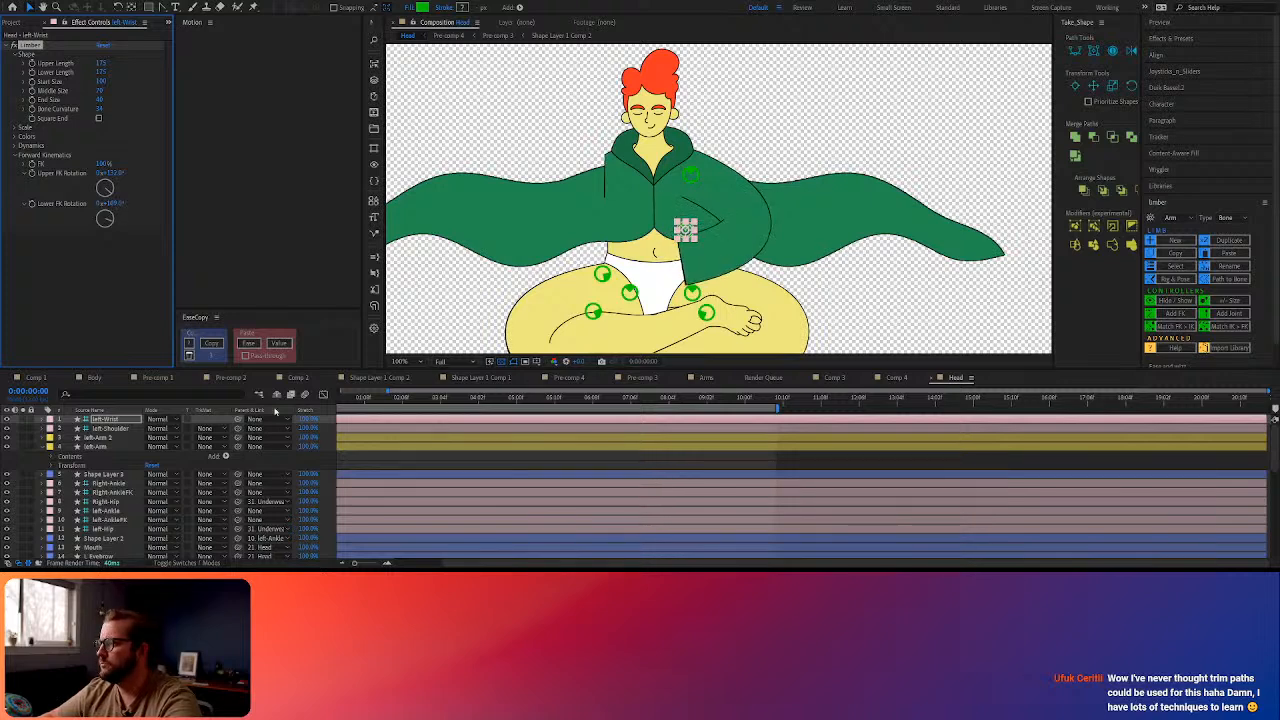
Parent the left-Shoulder controller to the Torso layer
left_click(121, 429)
left_click(286, 430)
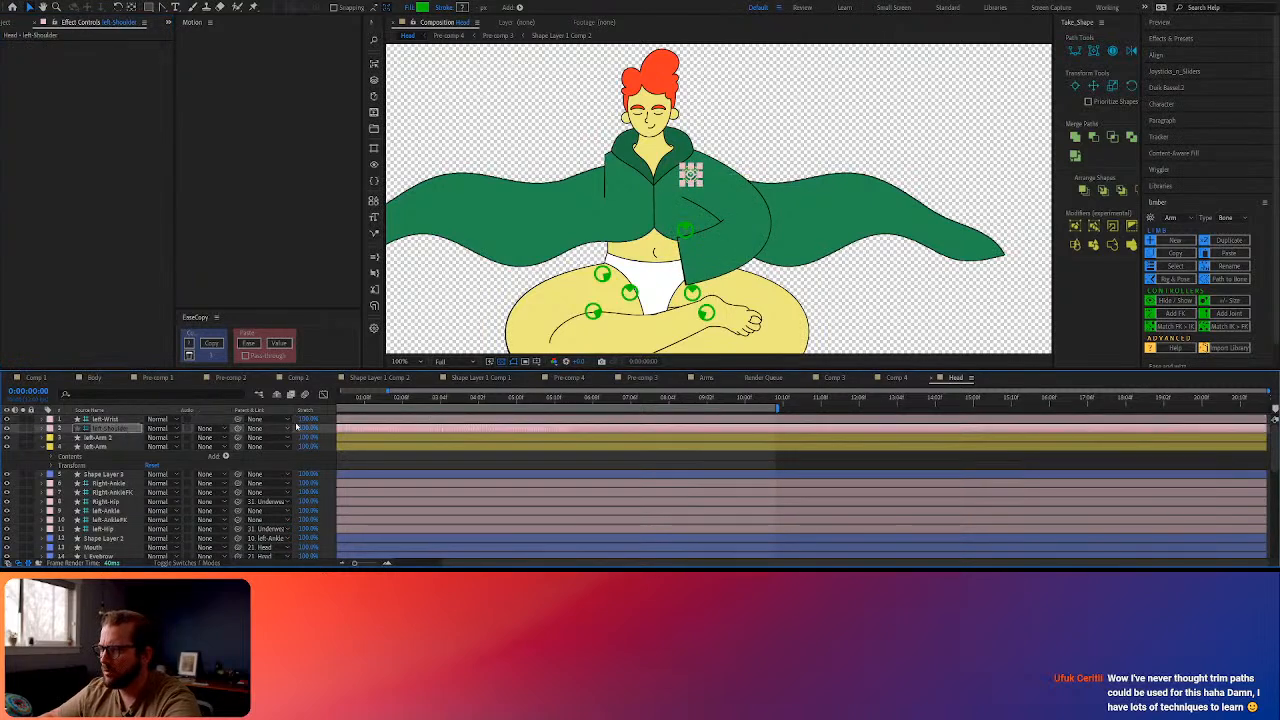
left_click(274, 413)
scroll(777, 156, "down", 1)
left_click(417, 463)
Preview the Head composition's animation from the first frame and switch to Comp 1
key("Home")
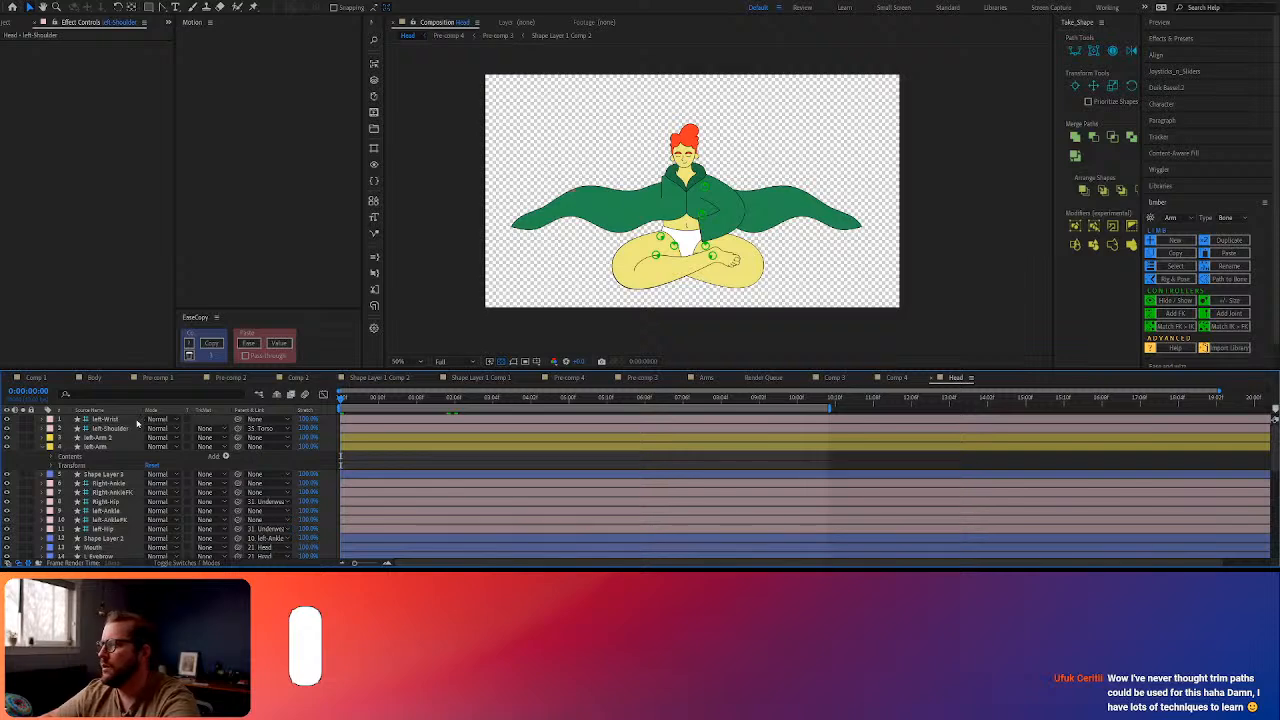
key("space")
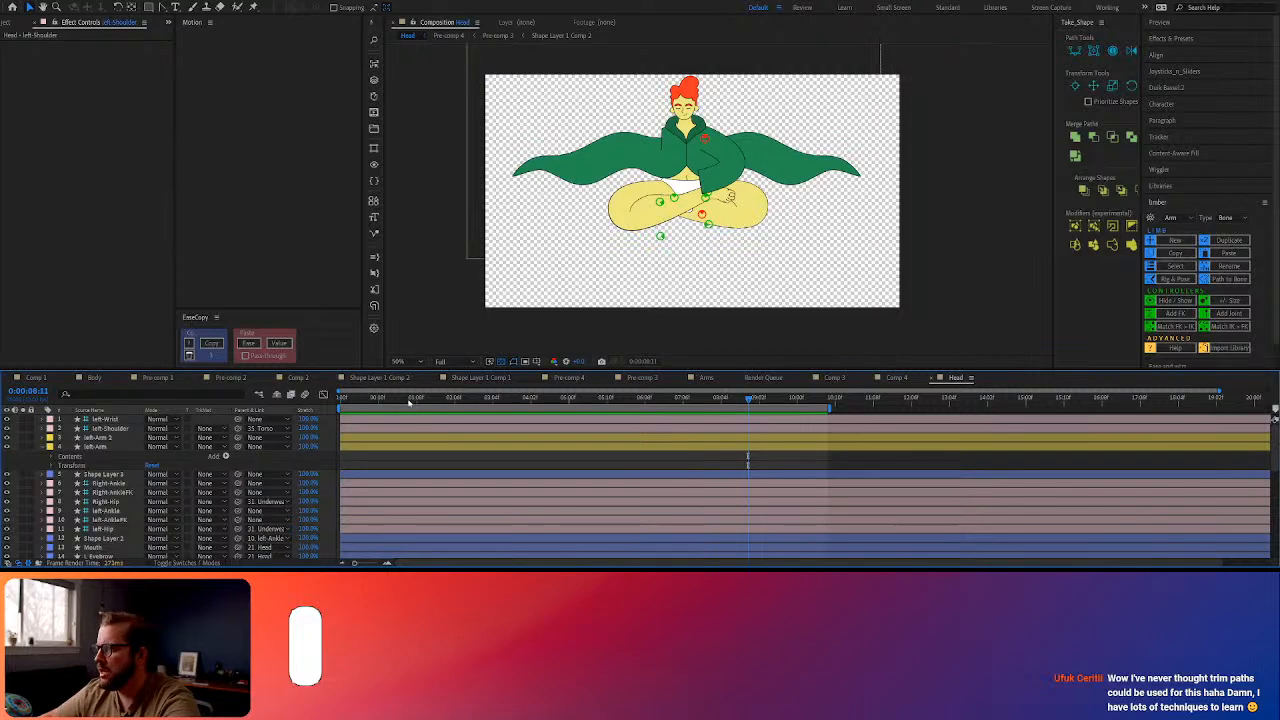
key("space")
left_click(339, 408)
left_click(50, 379)
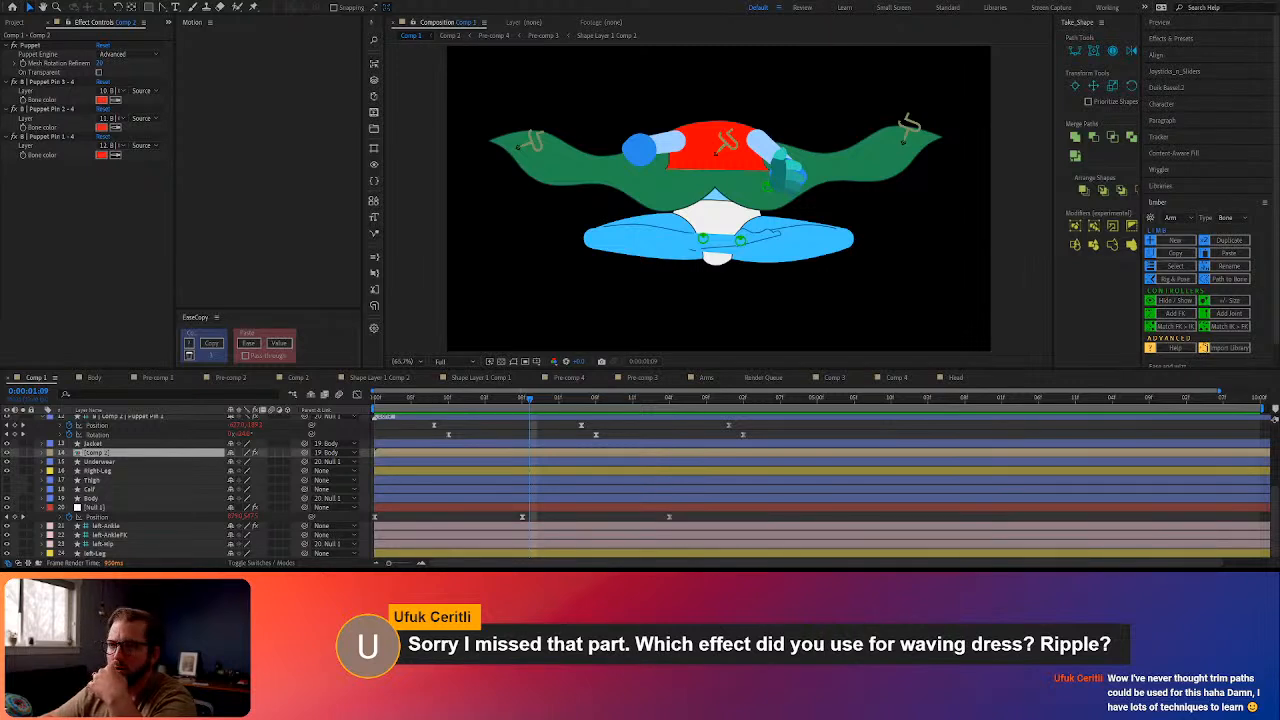
Open the nested jacket compositions from Comp 1 down to Shape Layer 1 Comp 2 and examine the Wave Warp effect on Shape Layer 1
scroll(152, 515, "up", 5)
scroll(144, 480, "down", 2)
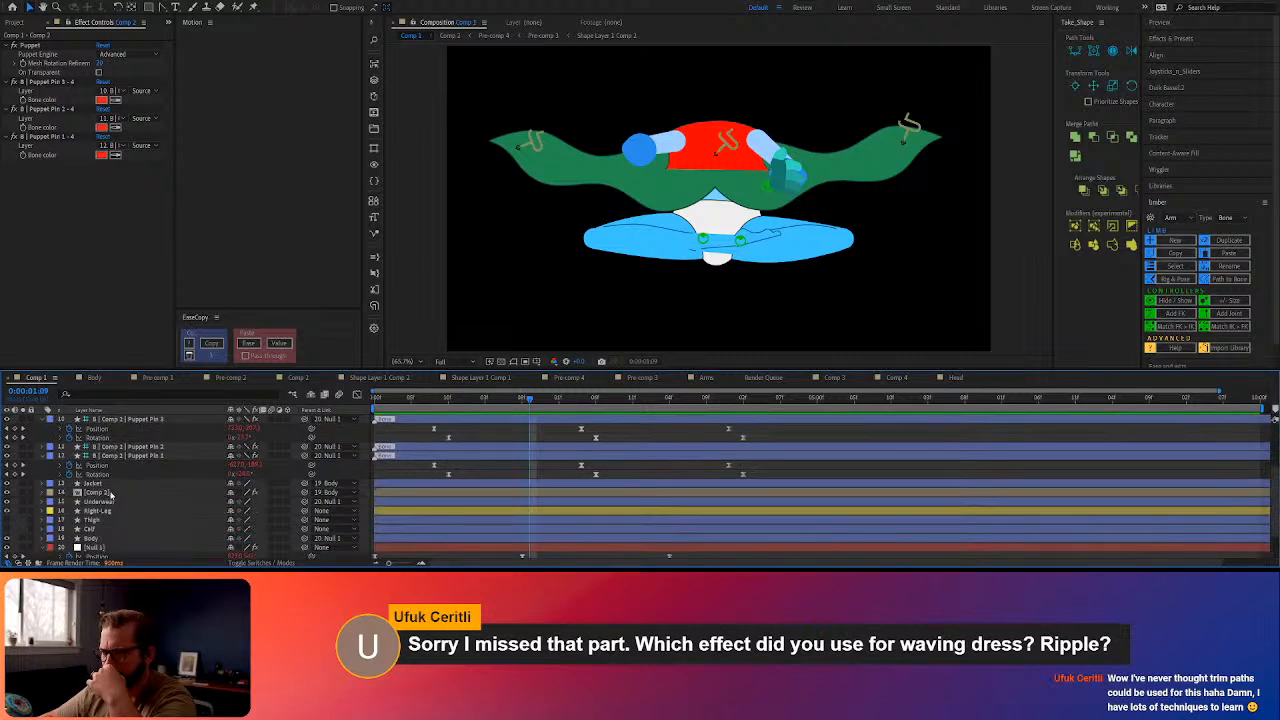
double_click(110, 491)
double_click(144, 421)
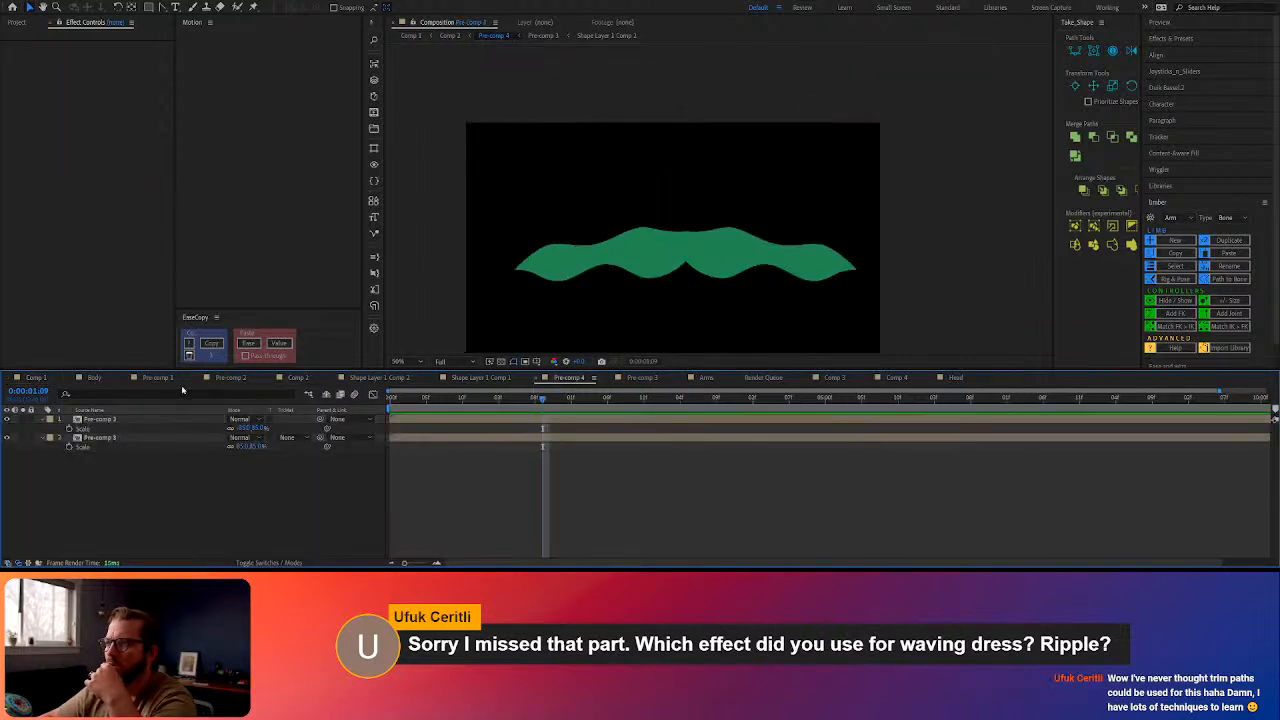
double_click(100, 437)
left_click(104, 437)
double_click(104, 437)
left_click(130, 418)
left_click(33, 47)
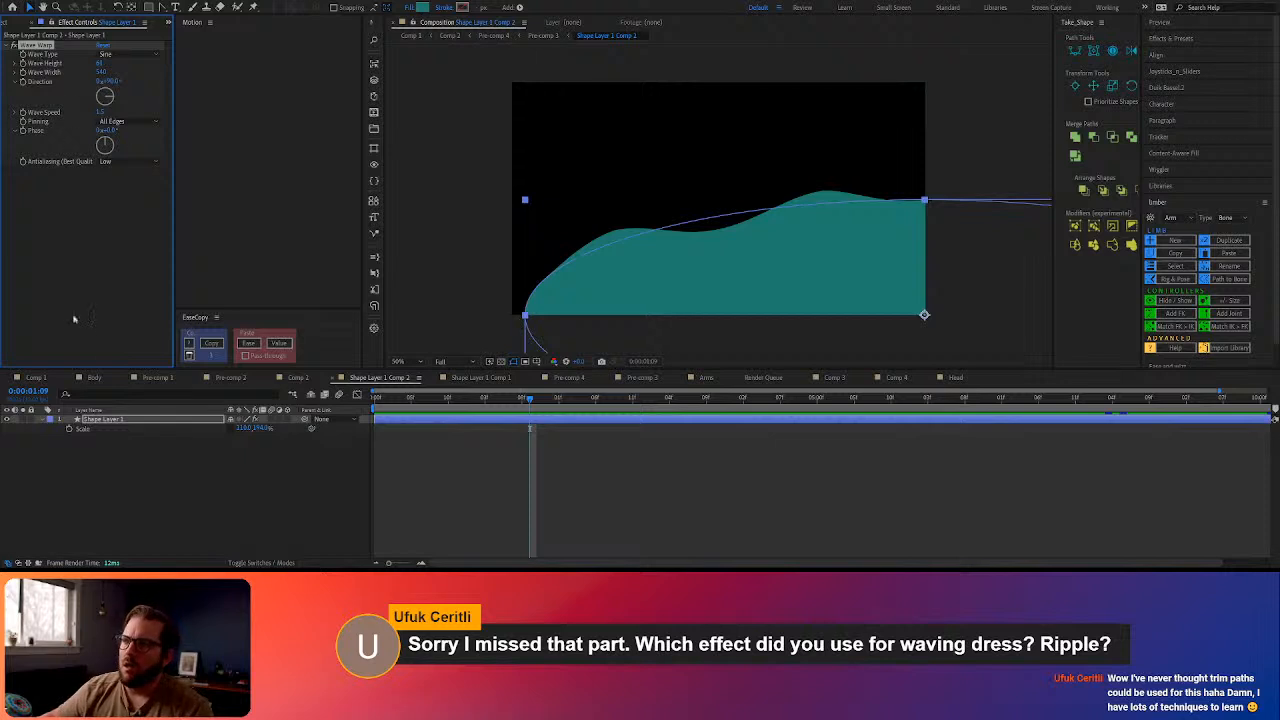
Preview the Wave Warp motion of the teal shape in Shape Layer 1 Comp 2
left_click(142, 444)
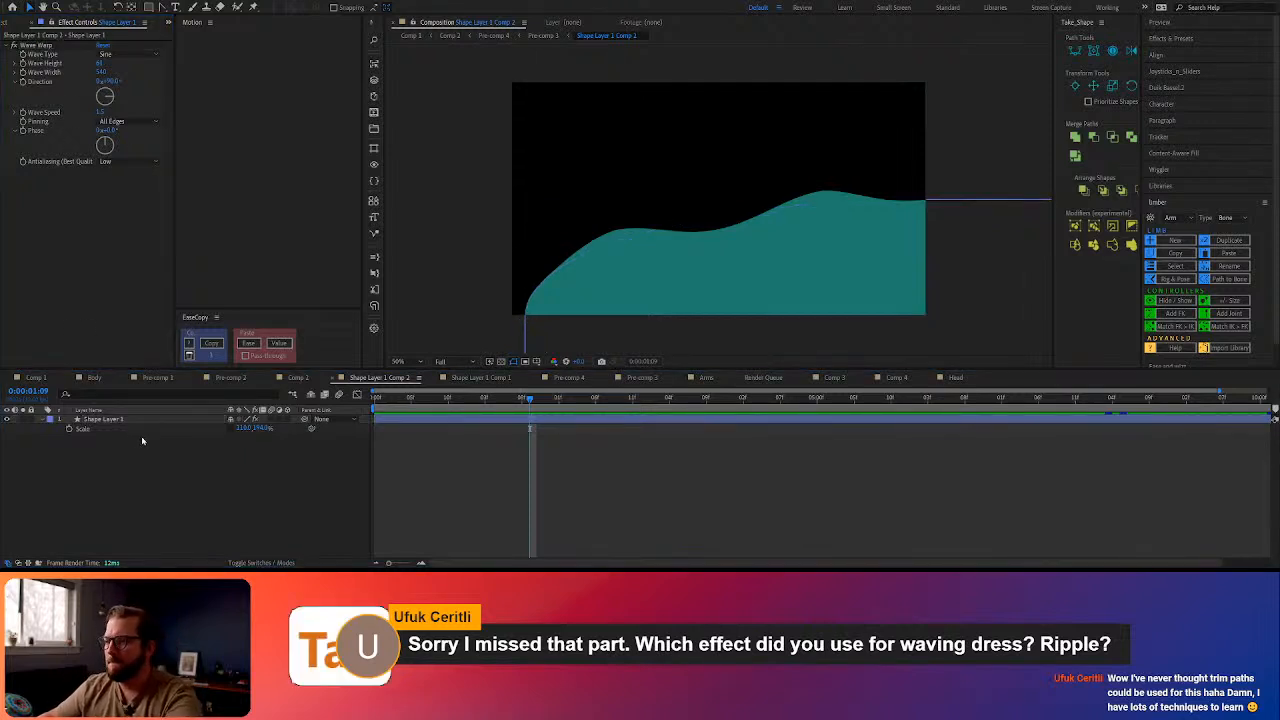
left_click(704, 271)
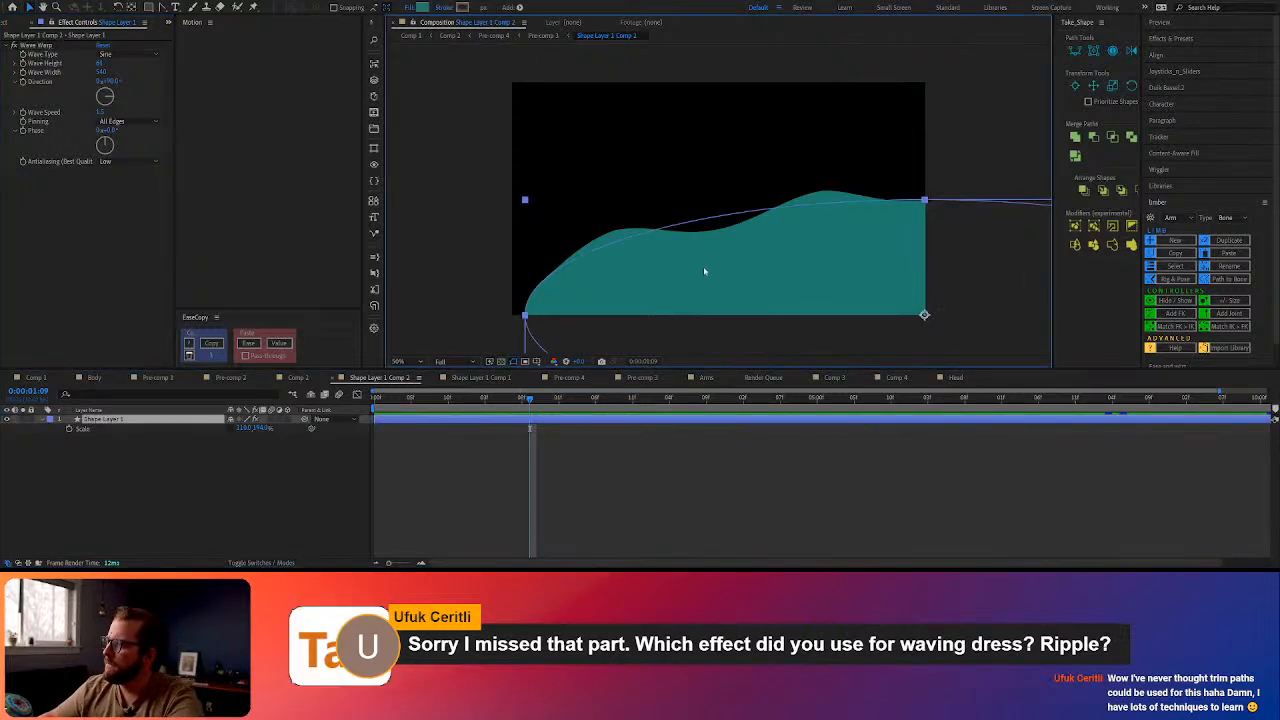
left_click(563, 524)
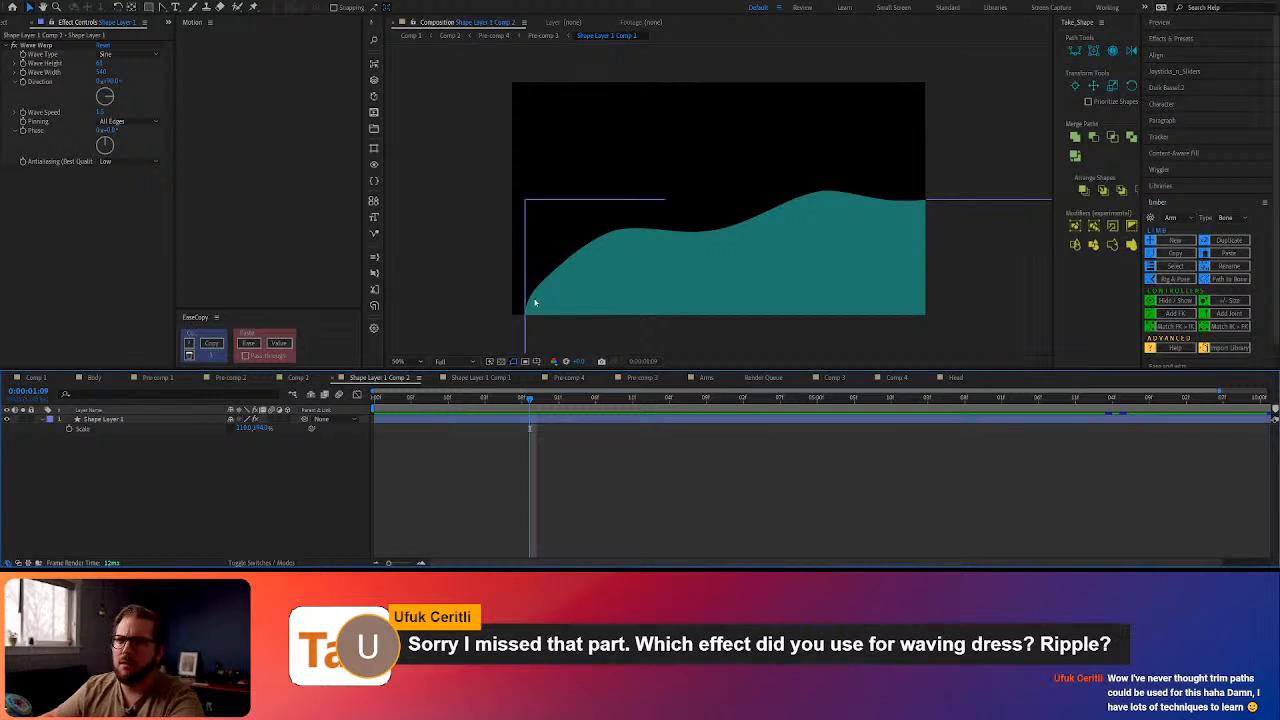
key("space")
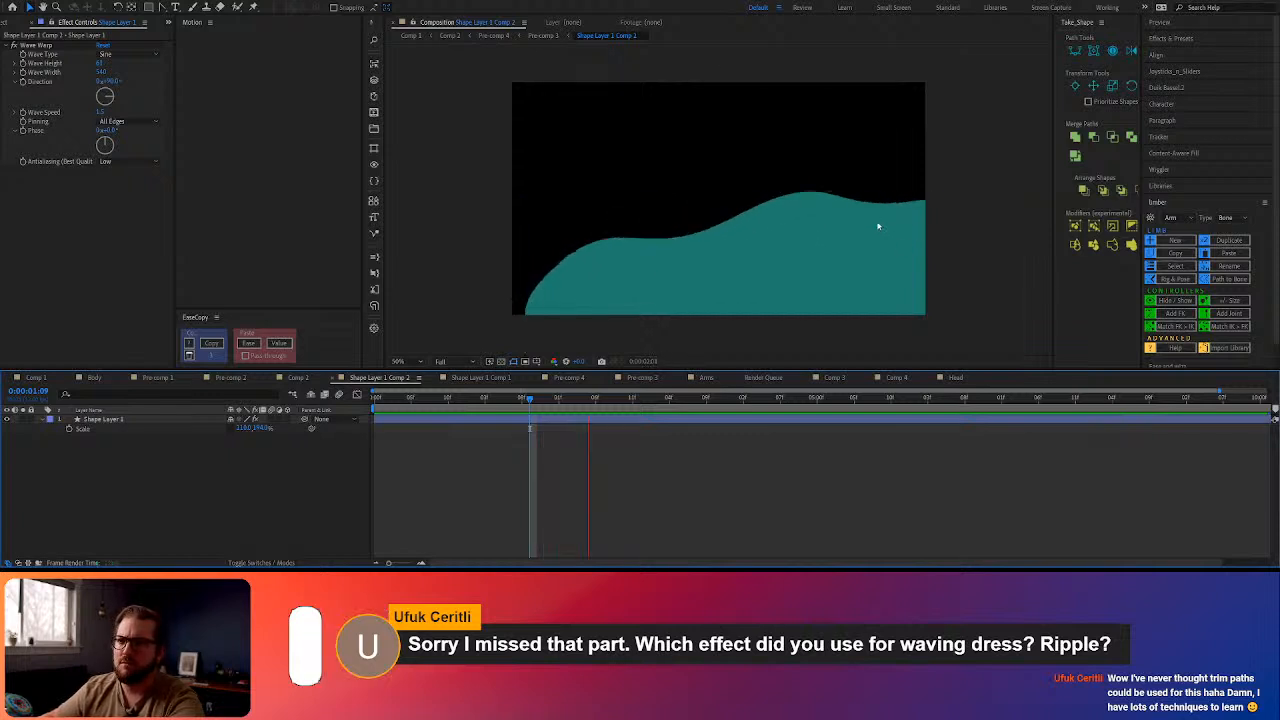
left_click(141, 135)
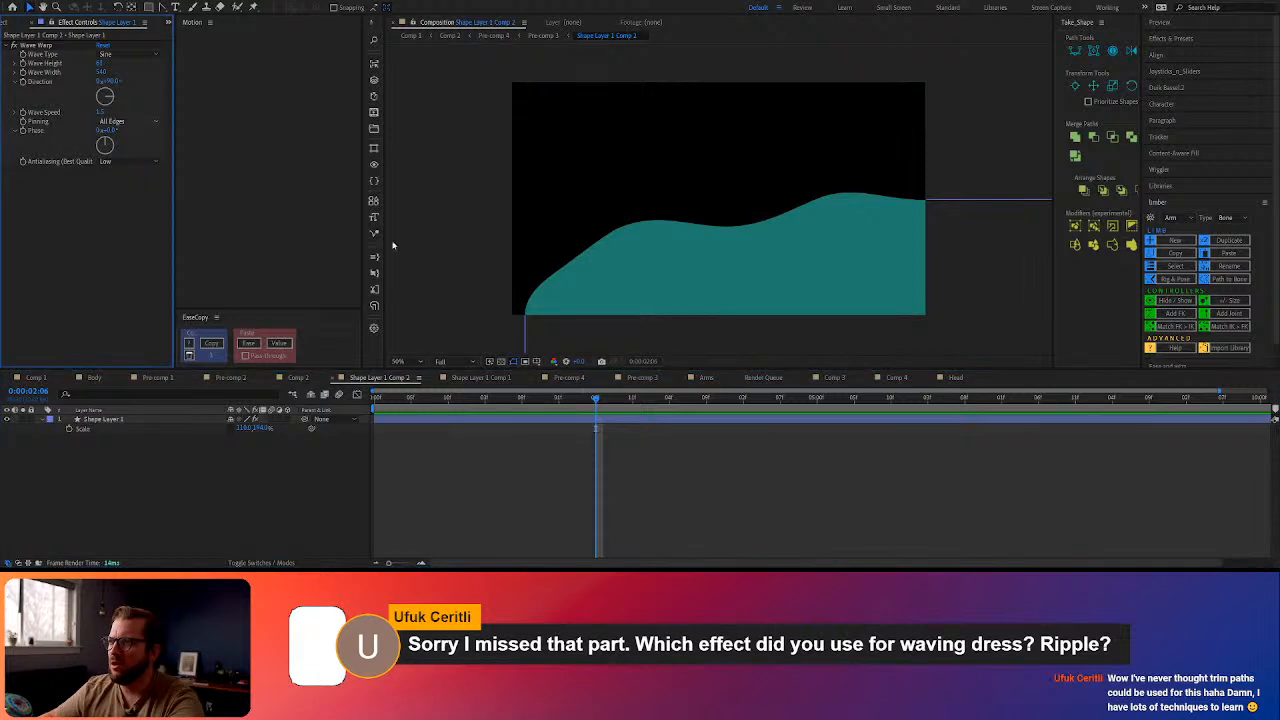
Preview the wavy band in Shape Layer 1 Comp 1 from the first frame and return to Pre-comp 3
left_click(142, 486)
key("shift+Escape")
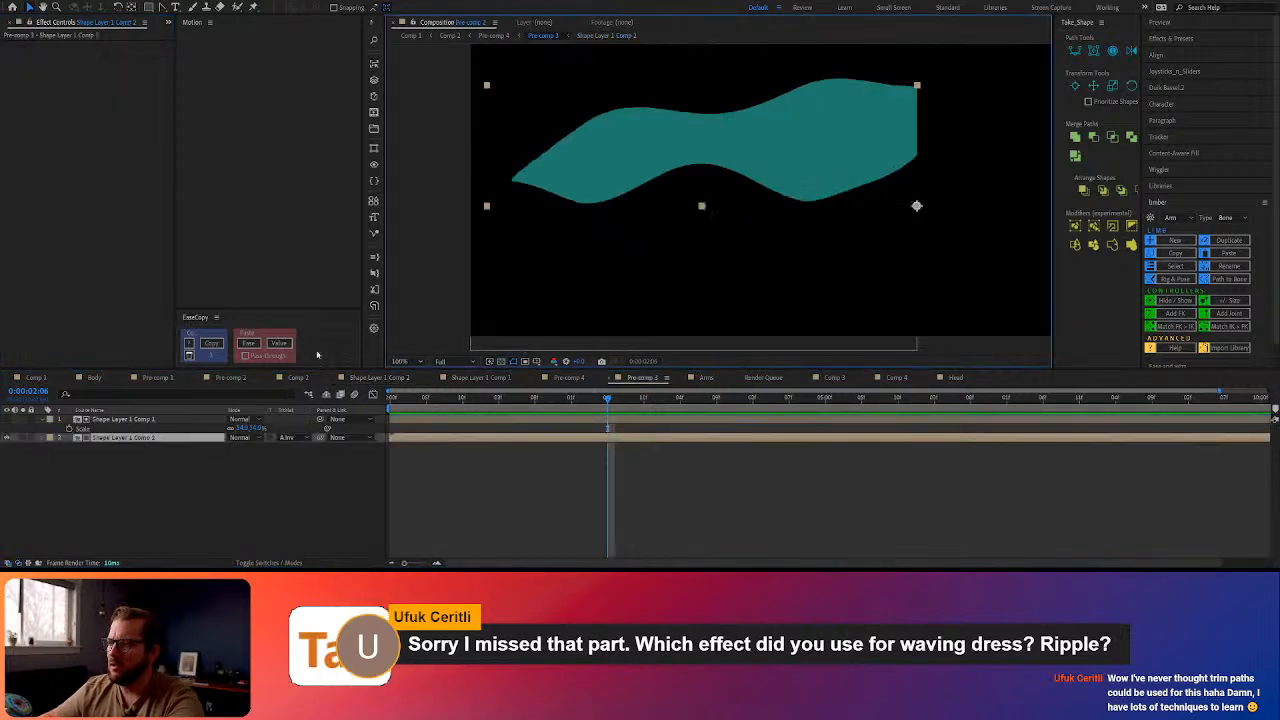
double_click(110, 437)
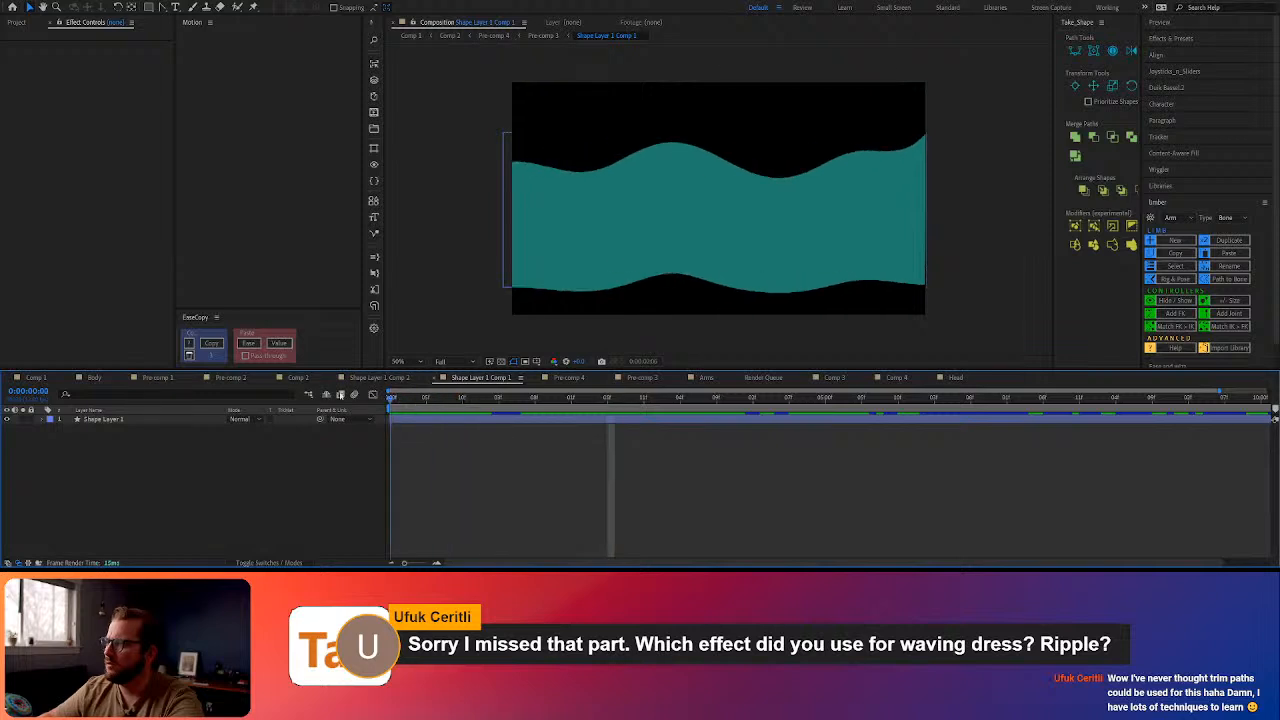
key("Home")
key("space")
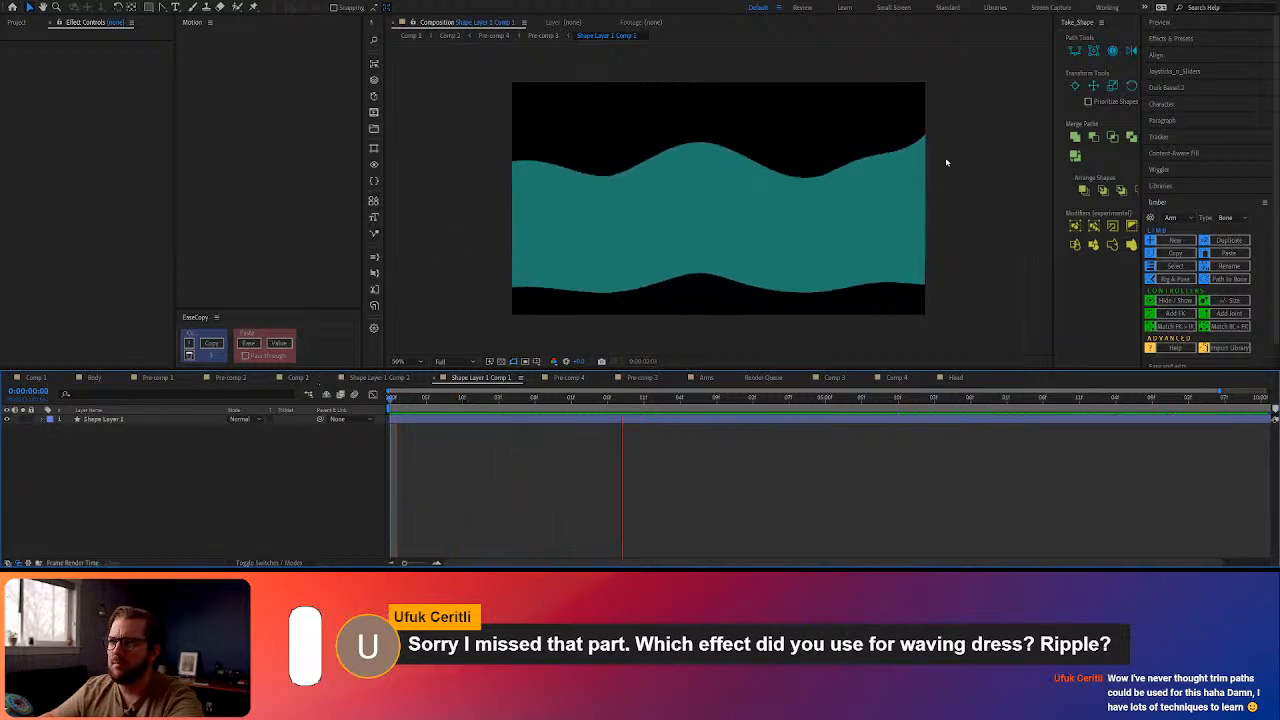
key("space")
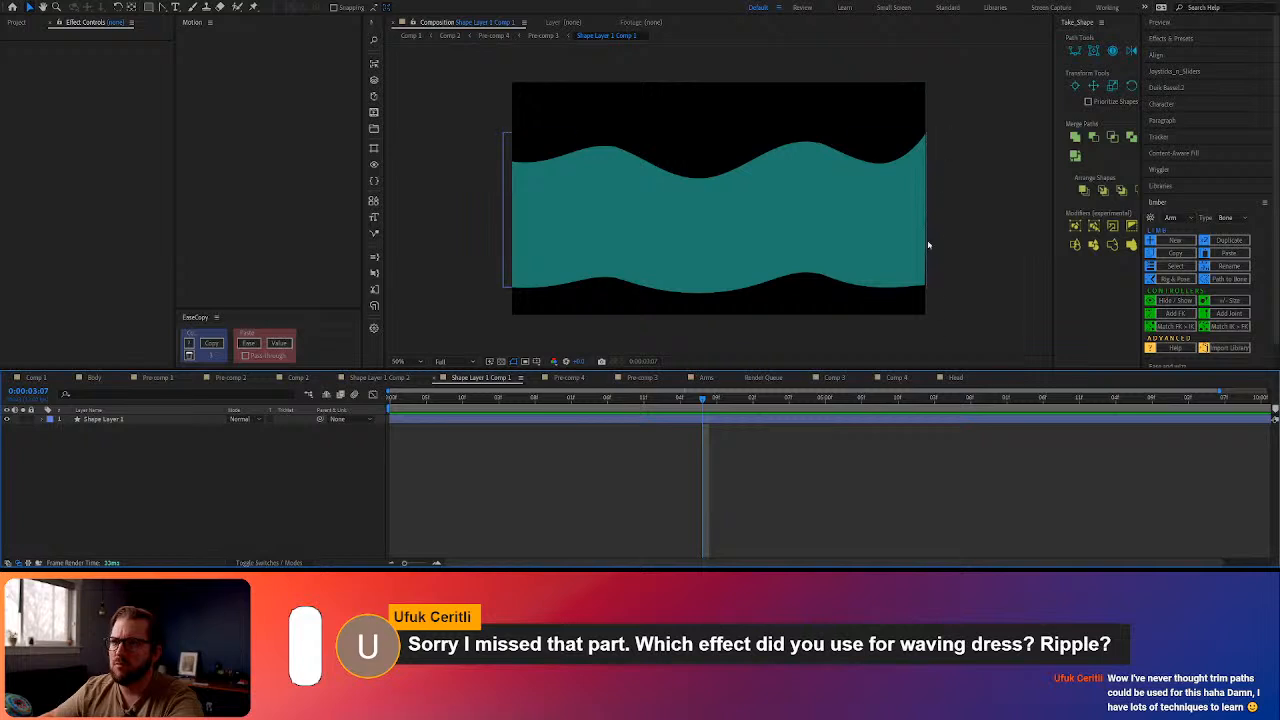
key("space")
key("space")
left_click(110, 420)
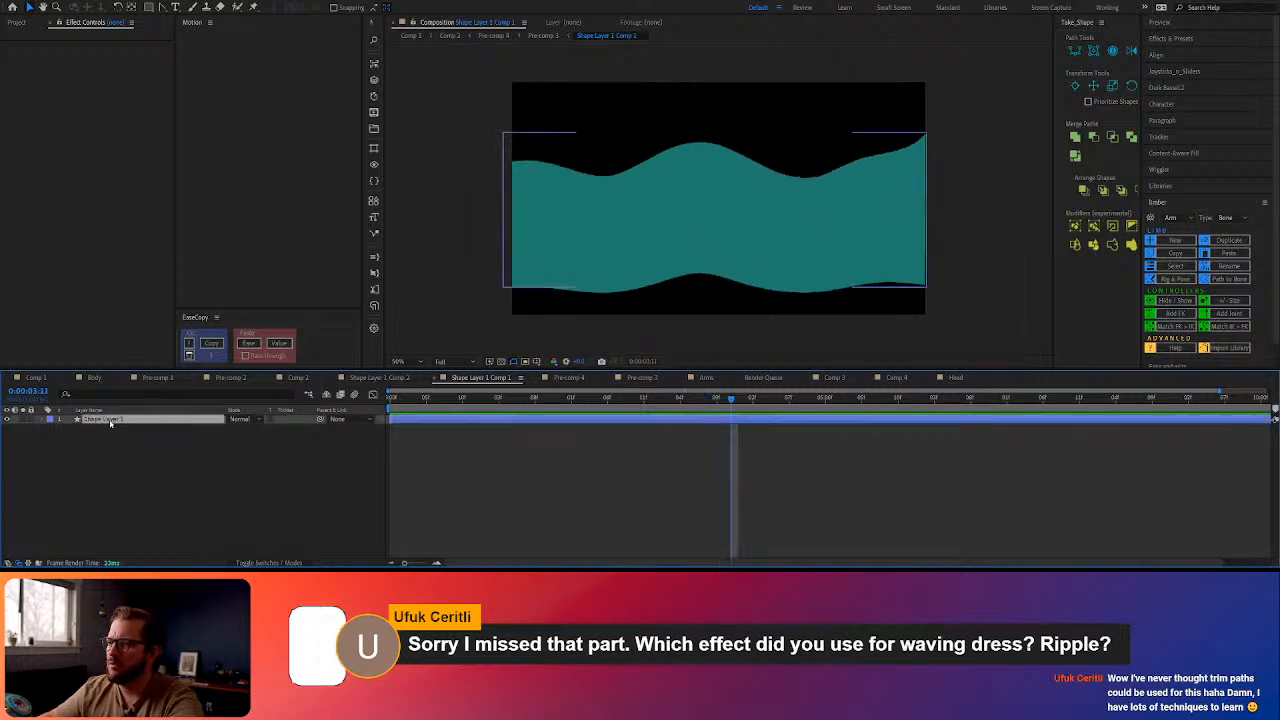
key("shift+Escape")
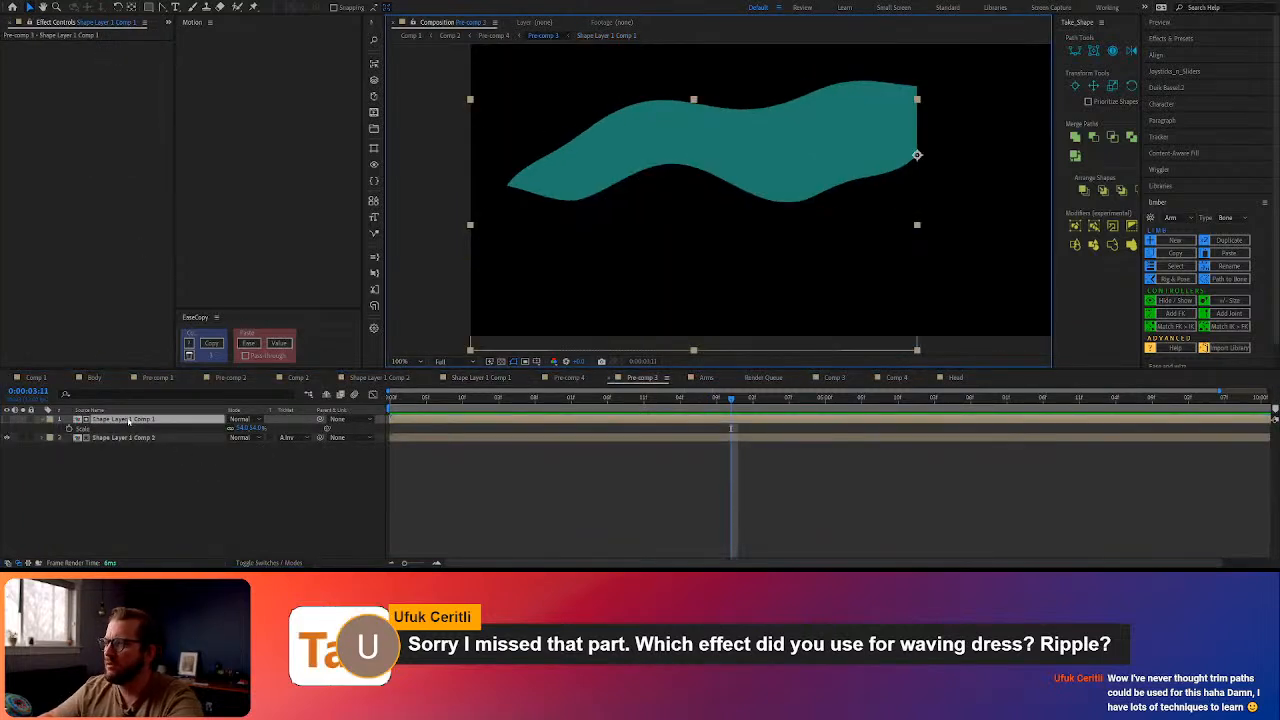
In Pre-comp 3, remove the track matte from the Shape Layer 1 Comp 2 layer and show the Shape Layer 1 Comp 1 layer
left_click(318, 439)
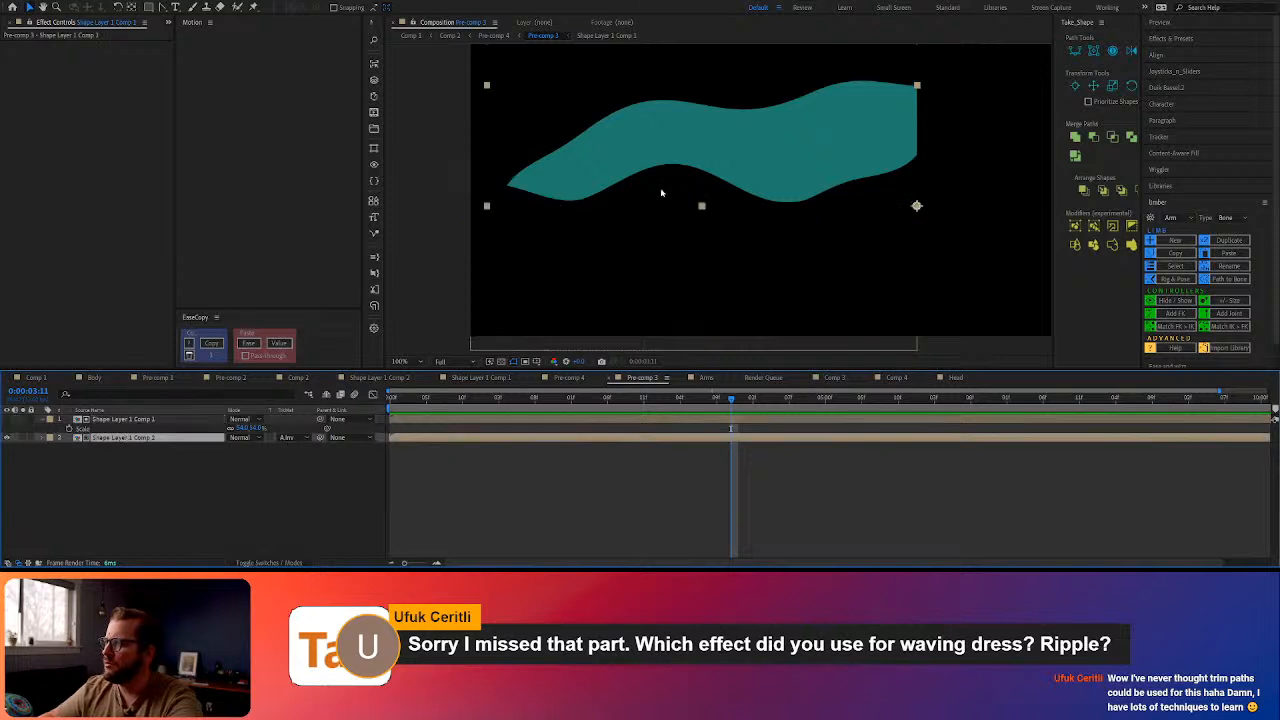
left_click(290, 438)
left_click(297, 451)
left_click(309, 466)
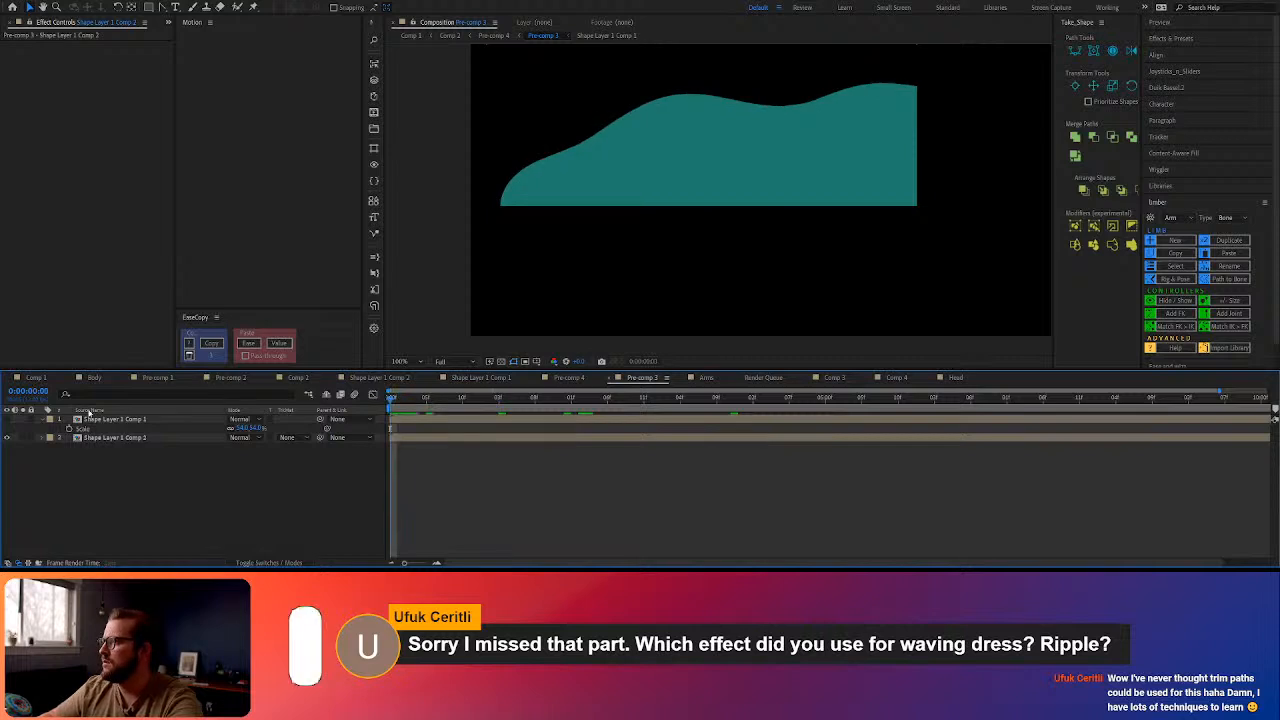
left_click(11, 421)
left_click(669, 280)
left_click_drag(670, 297, 667, 294)
Restore the Alpha Inverted matte on the Shape Layer 1 Comp 2 layer, with the matte layer hidden, and preview Pre-comp 3
key("ctrl+z")
left_click(287, 437)
left_click(306, 469)
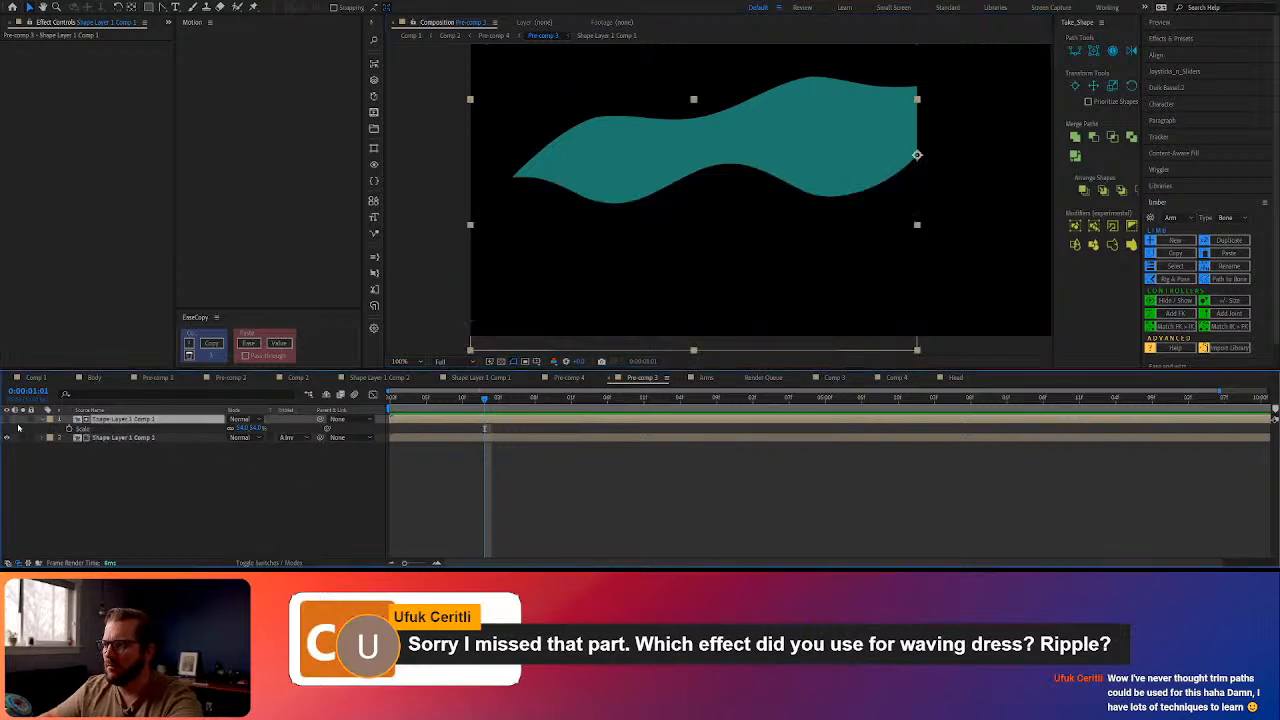
left_click(103, 477)
key("space")
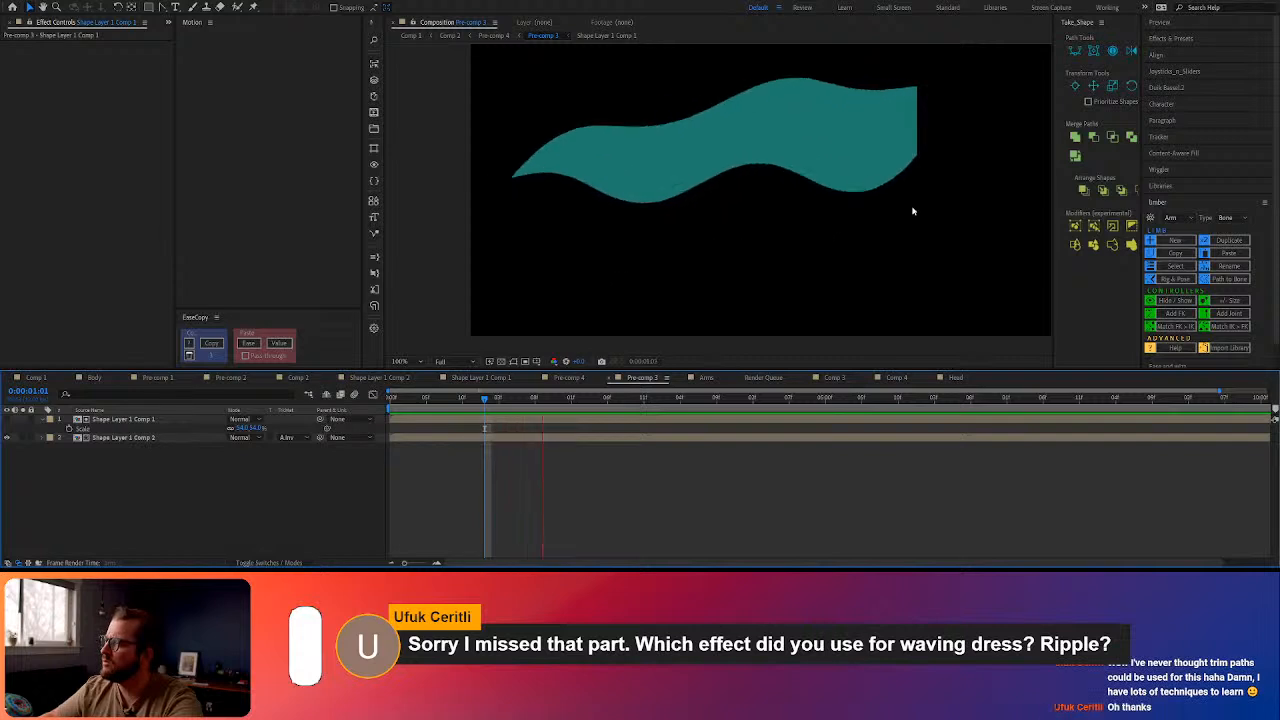
key("space")
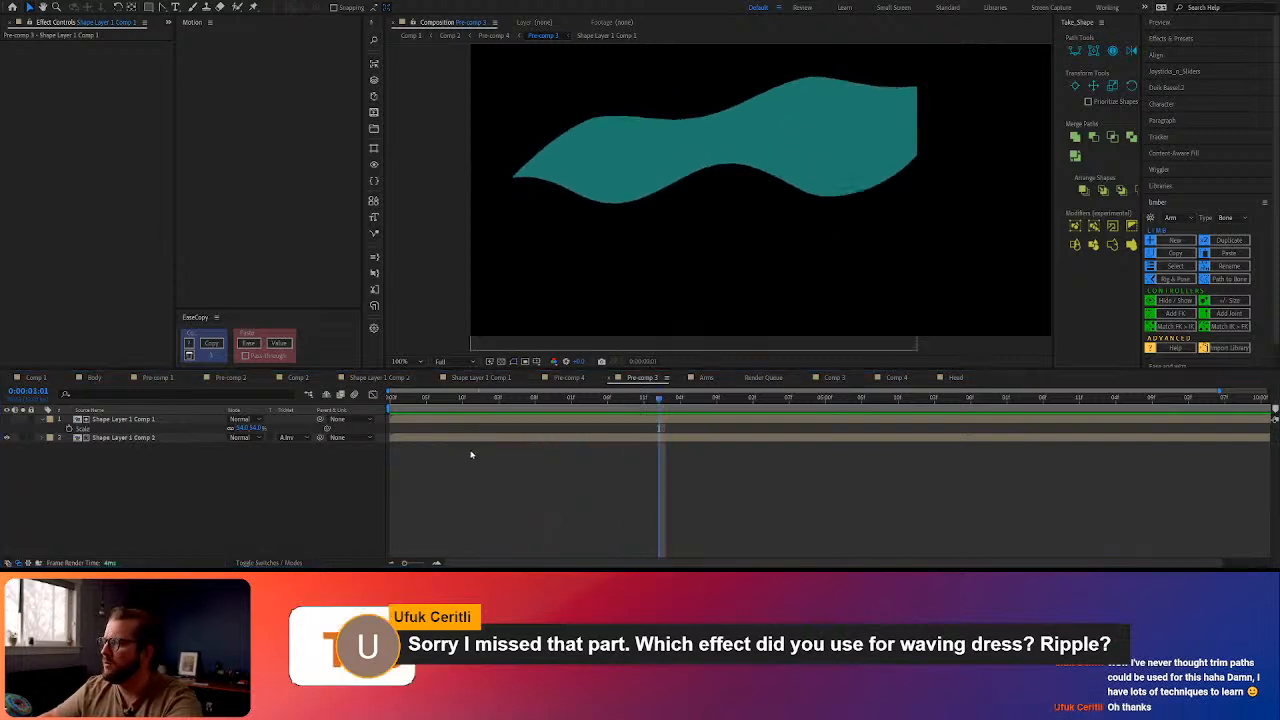
Switch to Pre-comp 4 and preview the mirrored green jacket waves
key("Tab")
left_click(419, 449)
key("space")
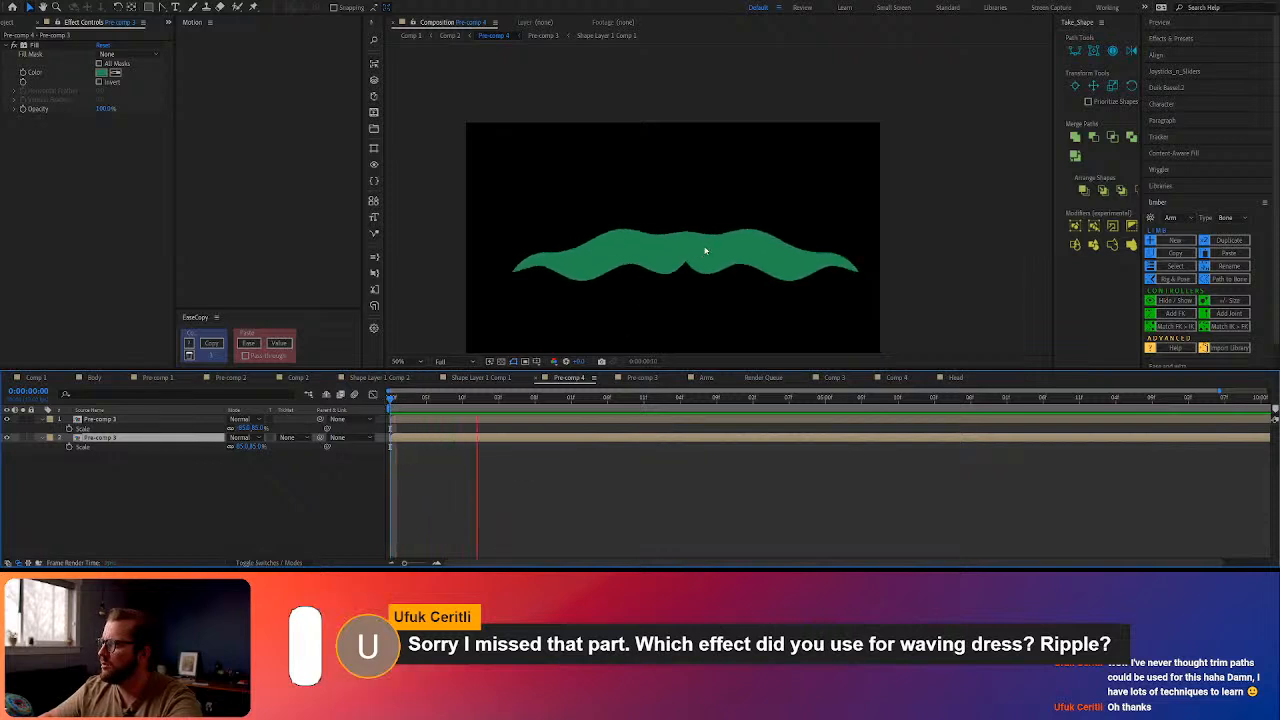
key("space")
left_click(441, 491)
Switch to the Head composition and preview the floating character's animation from the first frame
left_click(956, 378)
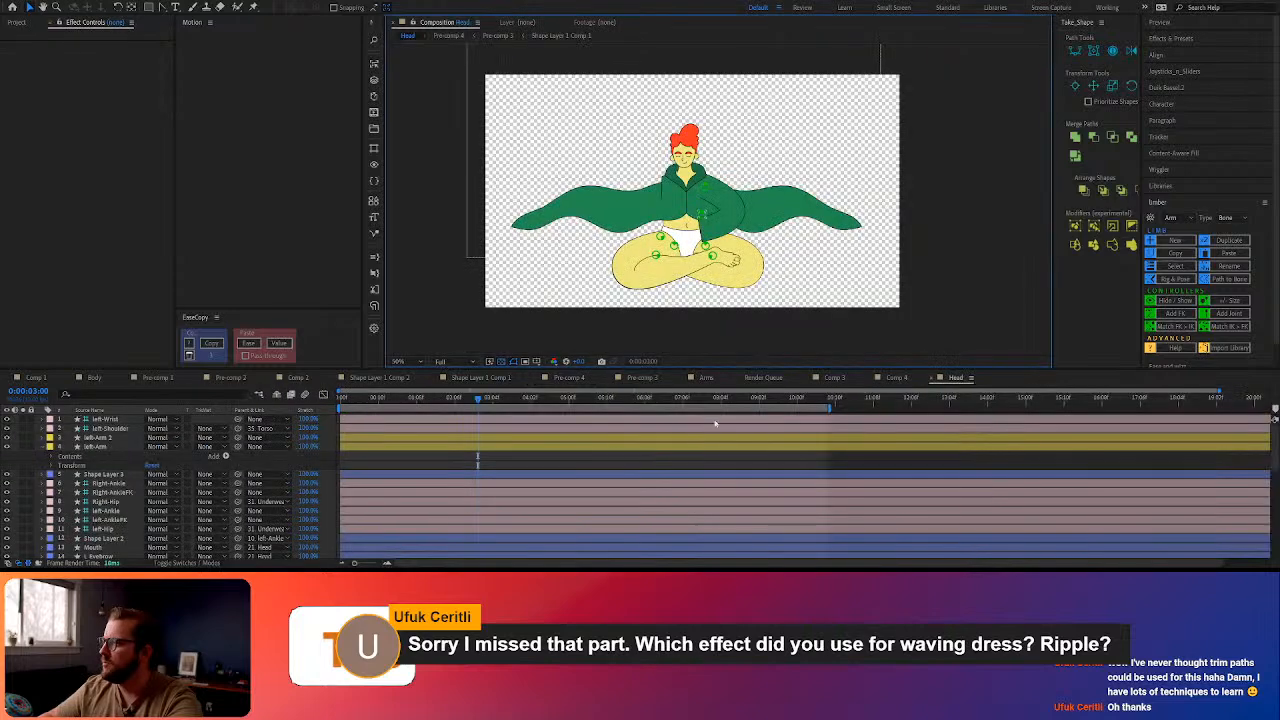
key("space")
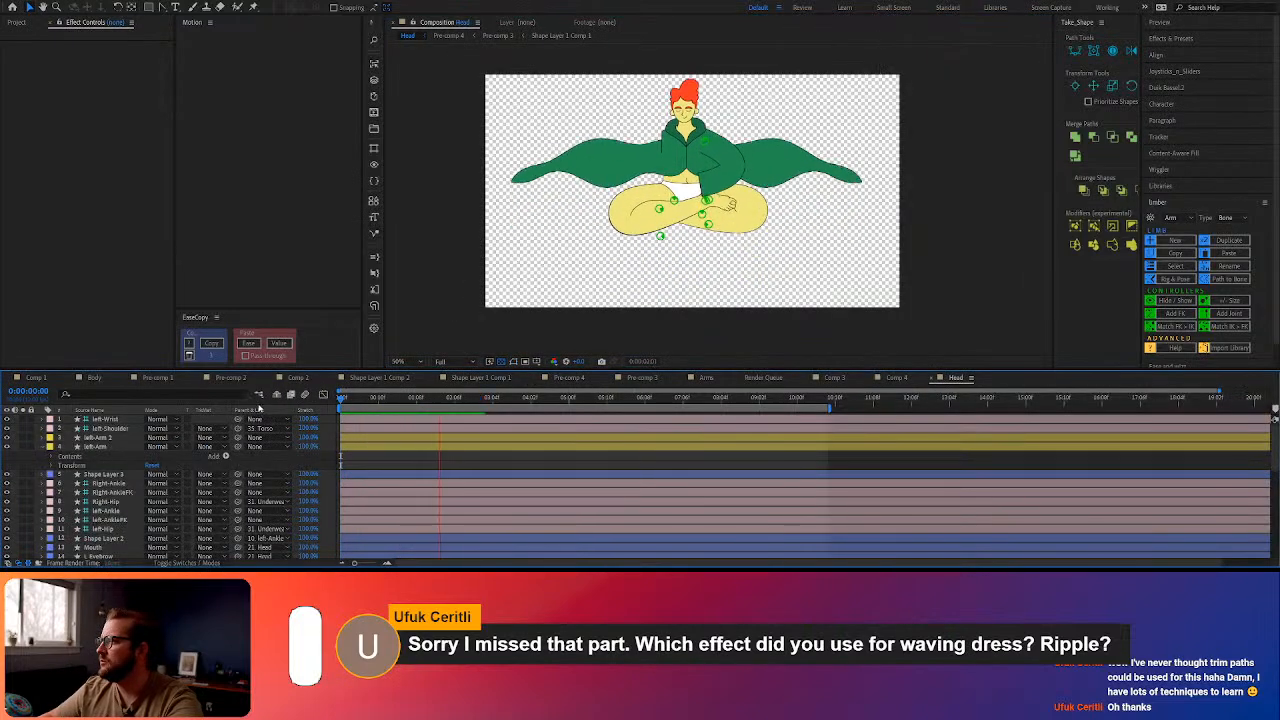
key("space")
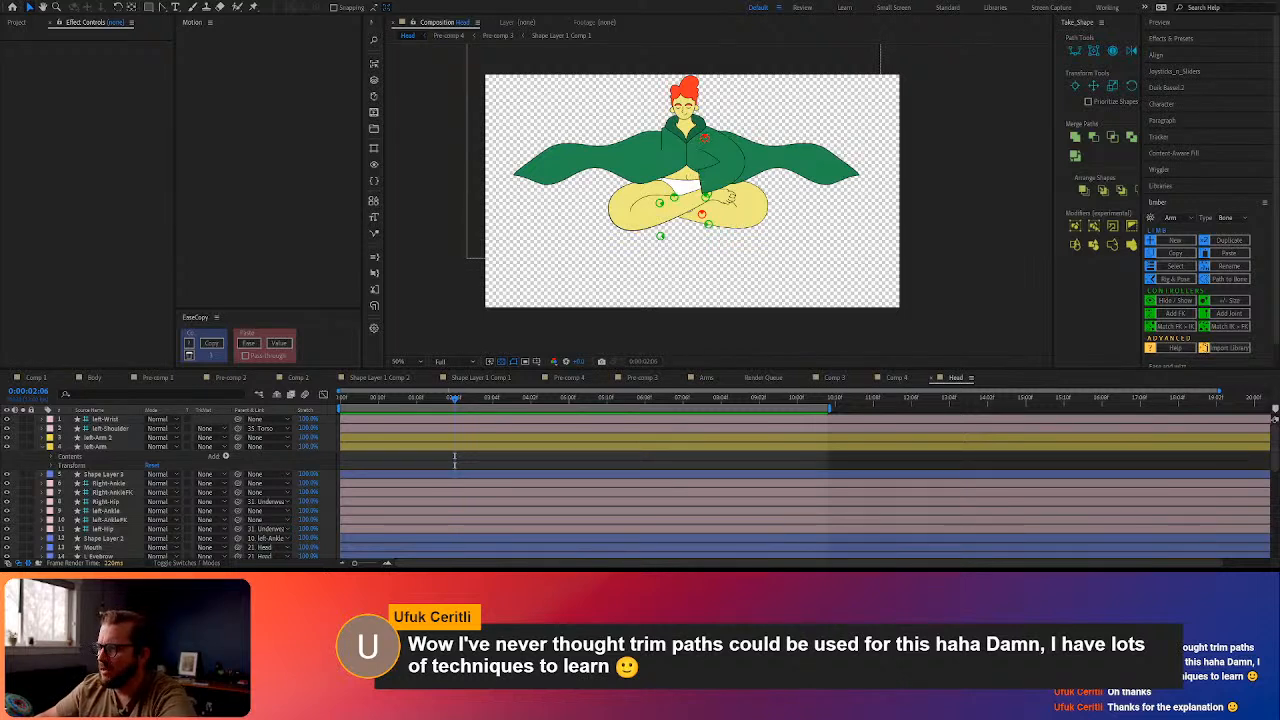
Adjust the Lower FK Rotation of the left-Wrist controller to bend the left forearm further at the elbow, and deselect everything
left_click(372, 473)
left_click(104, 419)
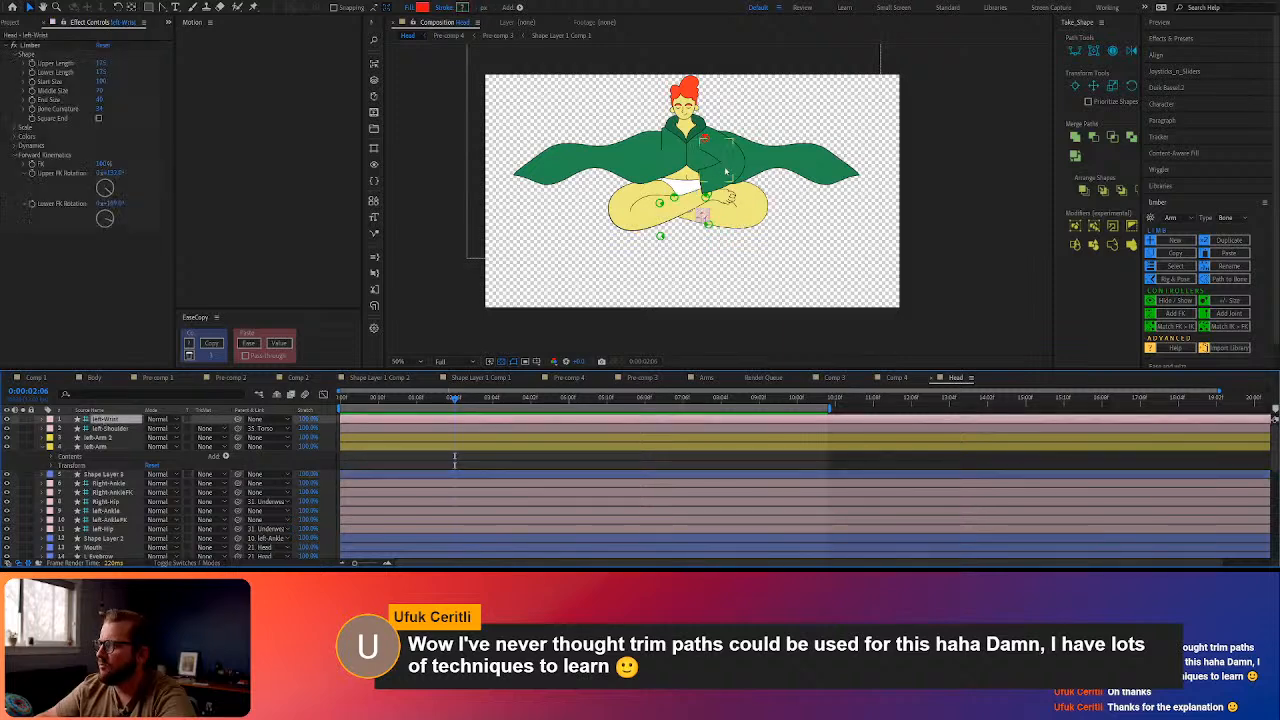
left_click_drag(113, 204, 138, 202)
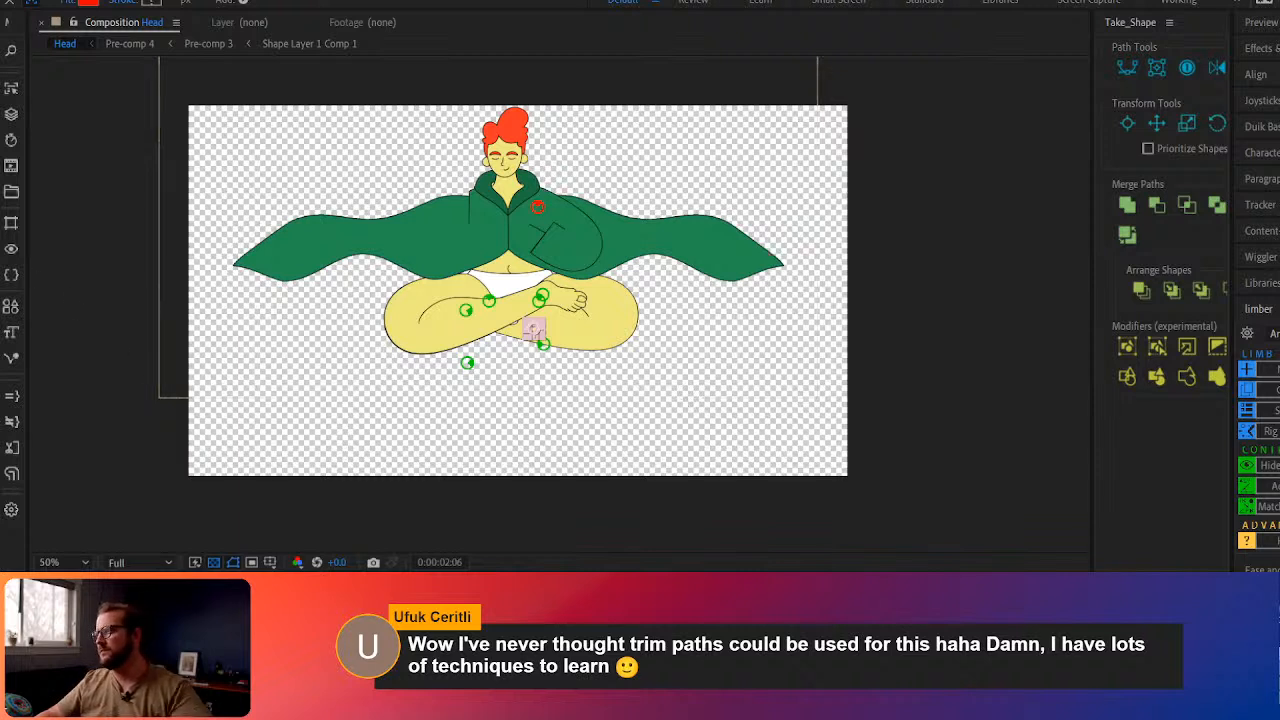
key("ctrl+z")
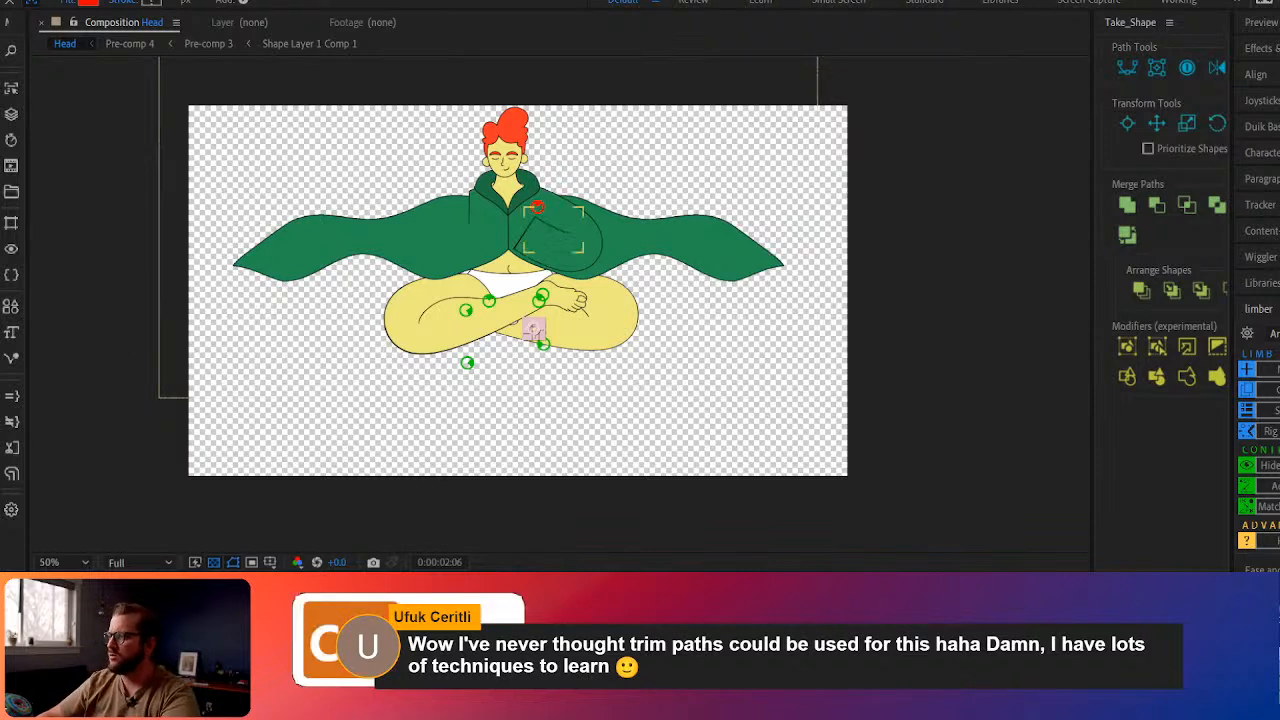
key("ctrl+shift+a")
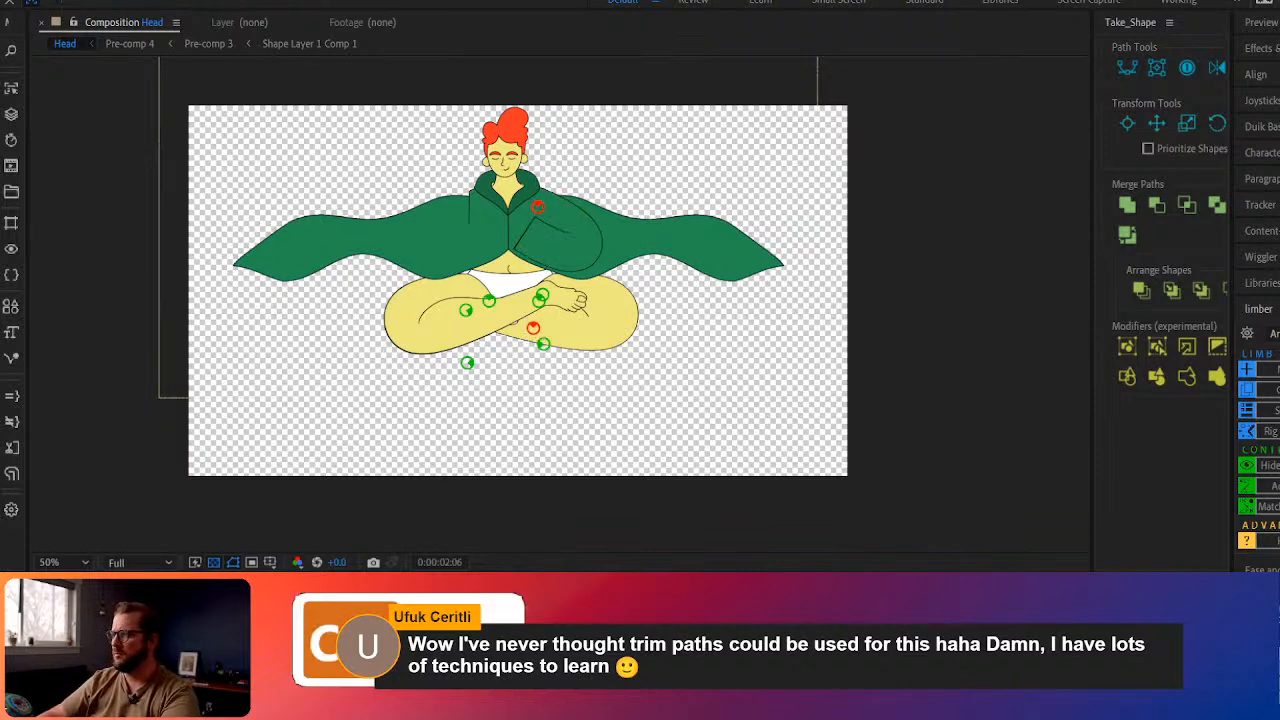
In the Arms composition's first frame, select the Upper Length, Lower Length, Upper FK Rotation and Lower FK Rotation keyframes of Right Sleeve-Wrist
key("shift+Escape")
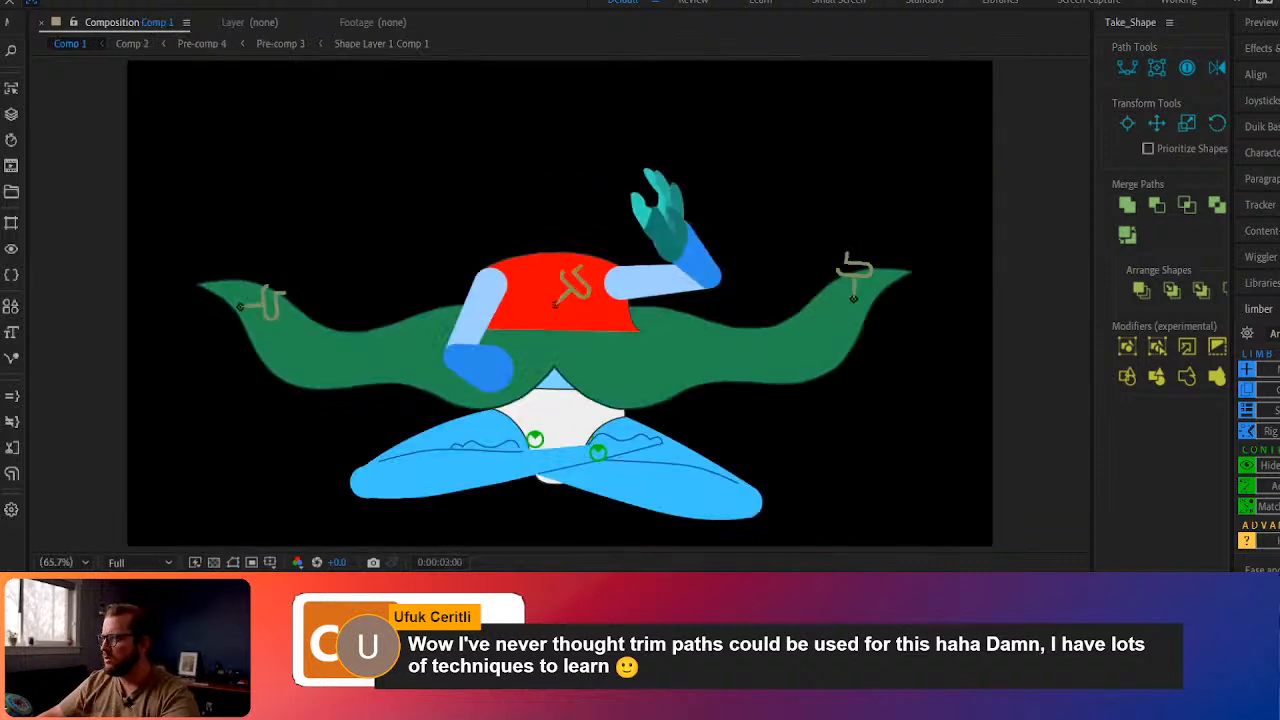
key("Home")
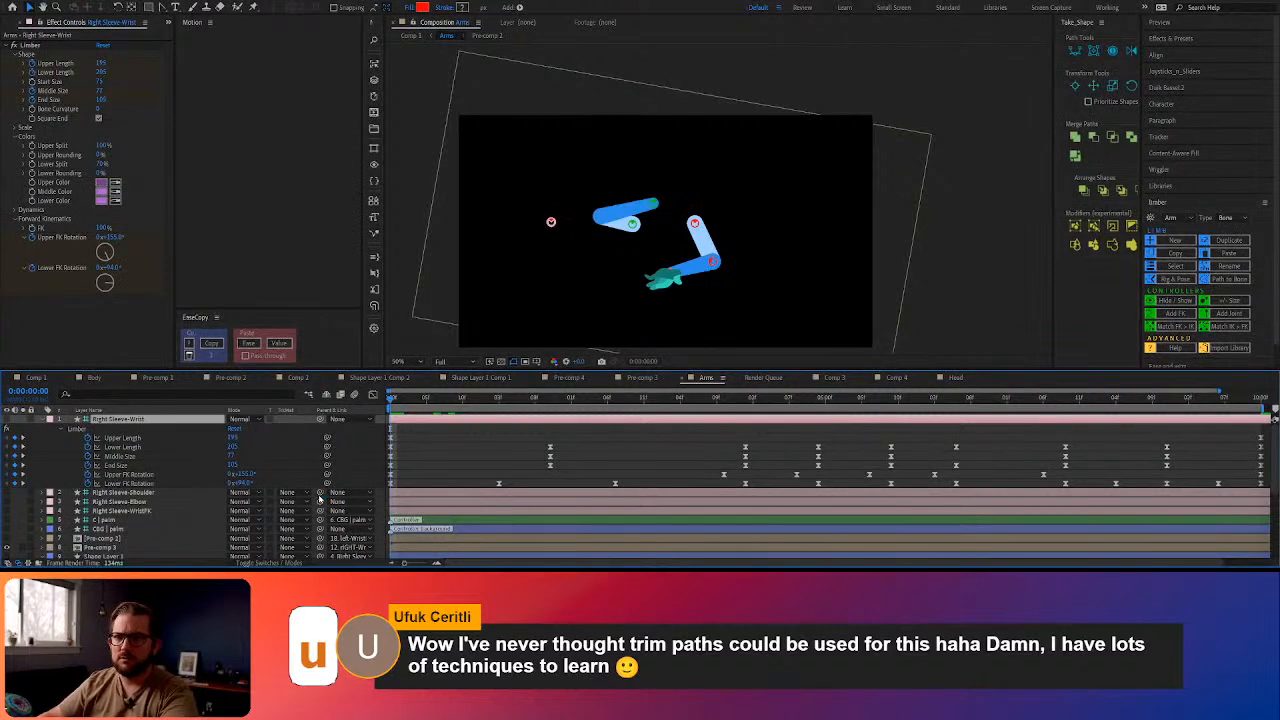
left_click(134, 438)
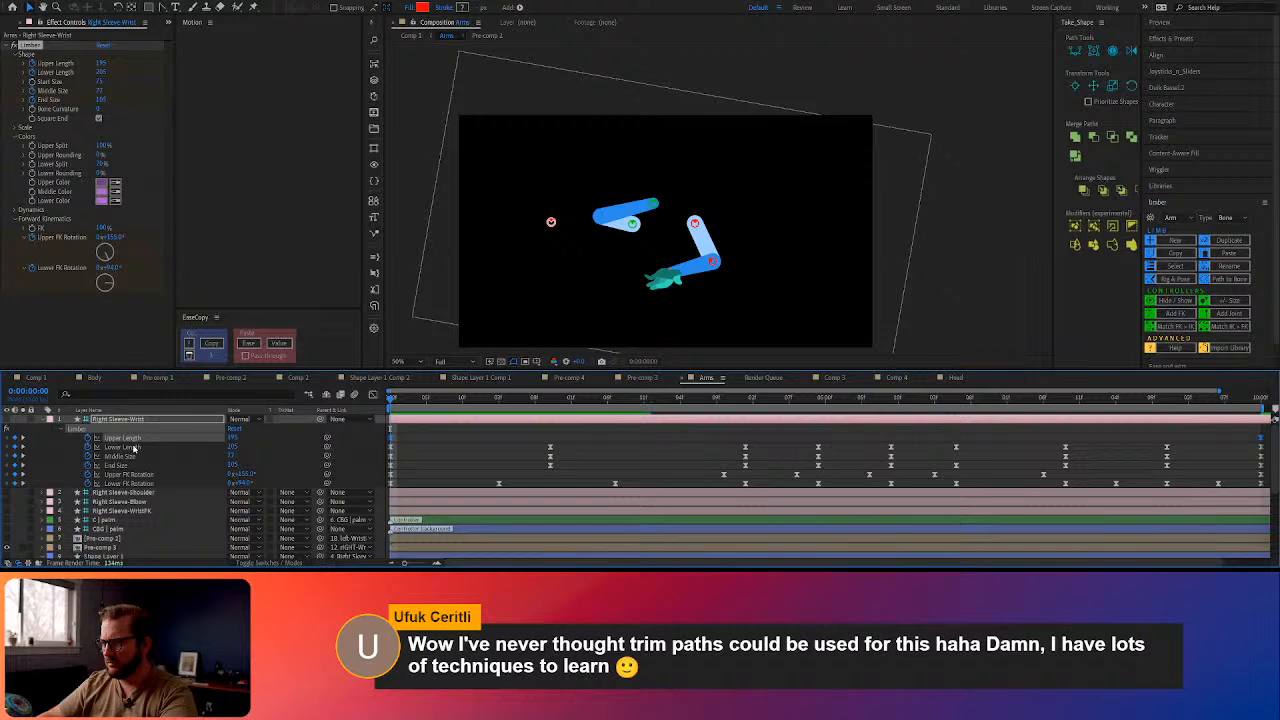
left_click(134, 448, "shift")
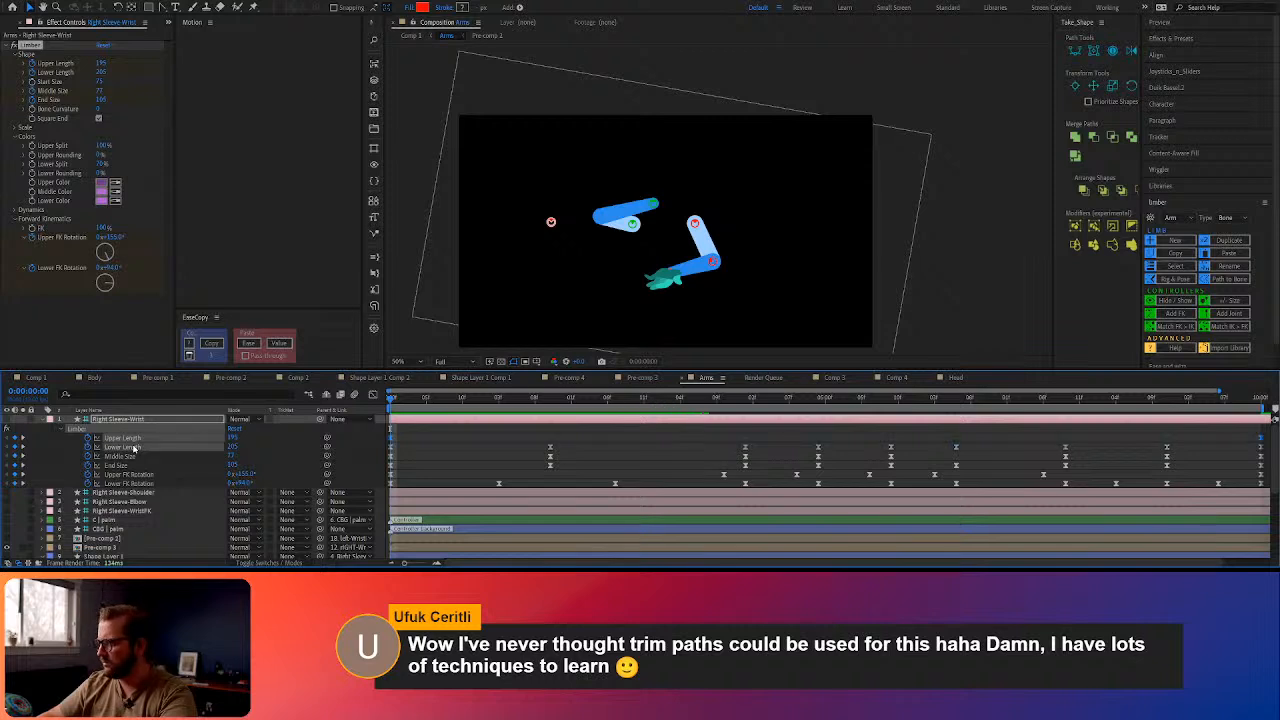
left_click(134, 475, "ctrl")
left_click(134, 484, "ctrl")
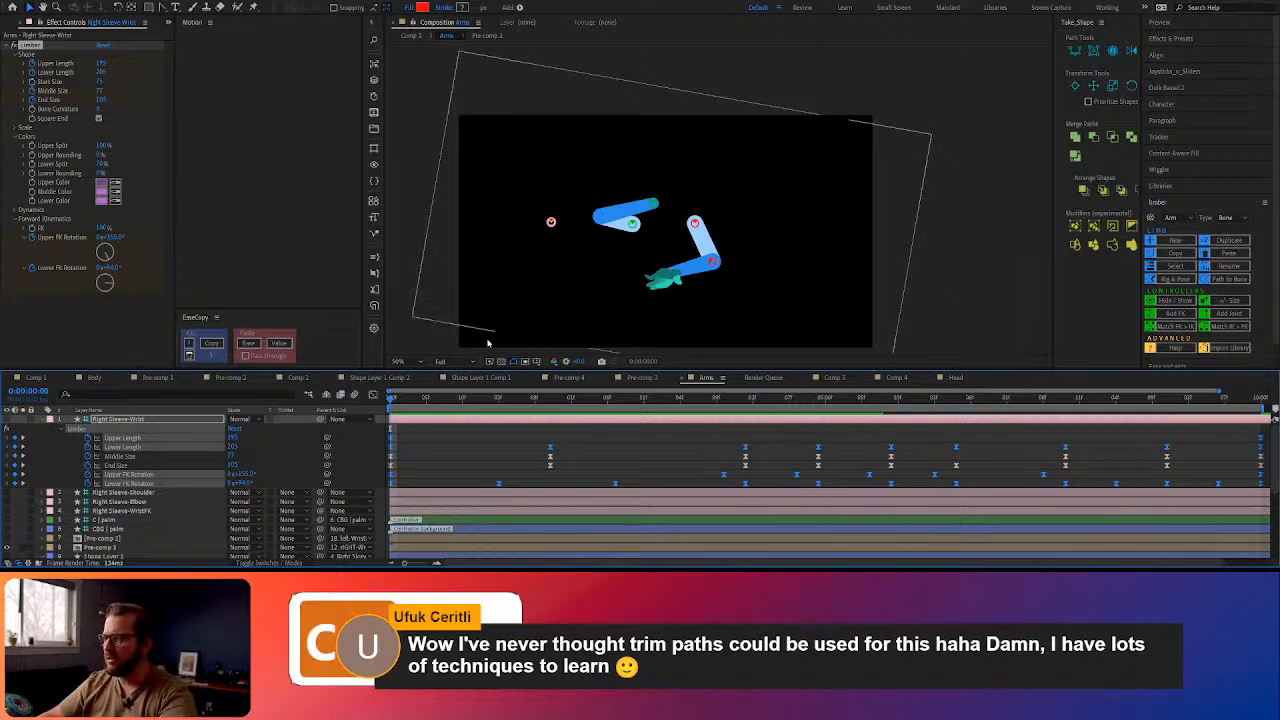
Paste the copied sleeve keyframes onto the left-Wrist controller at the first frame of the Head composition, and preview the arm's motion
left_click(964, 378)
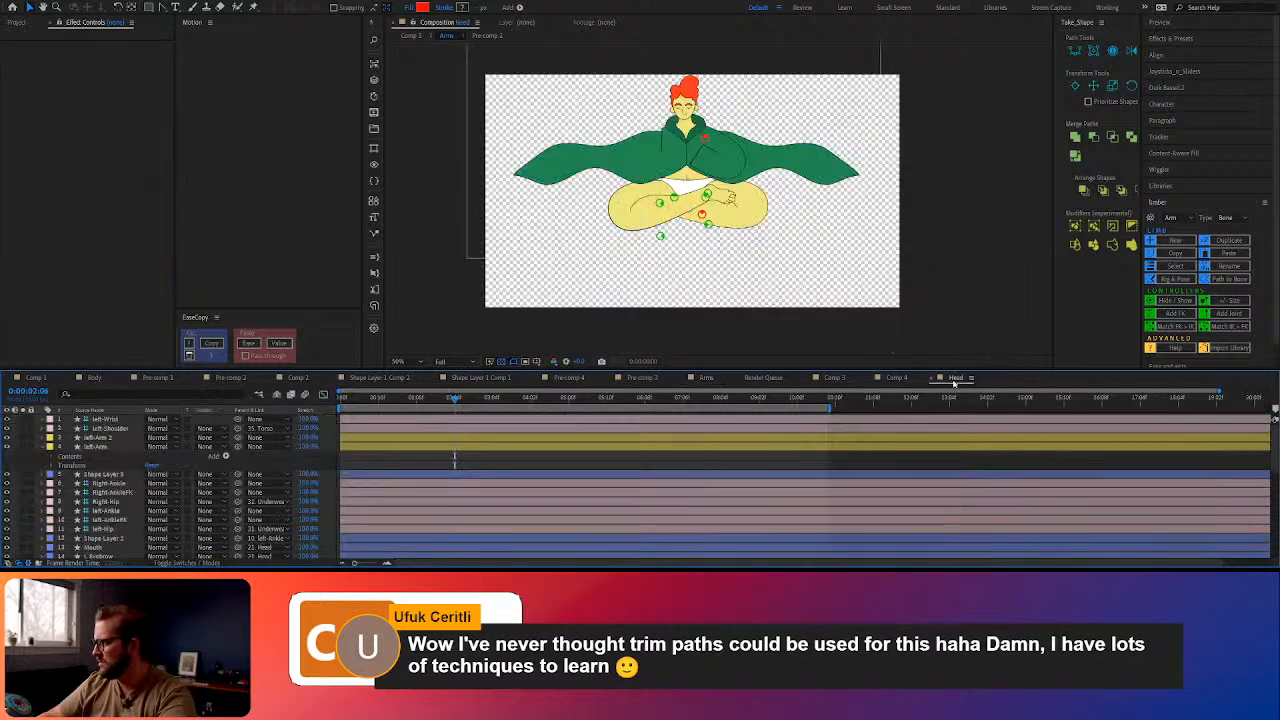
left_click_drag(449, 400, 340, 400)
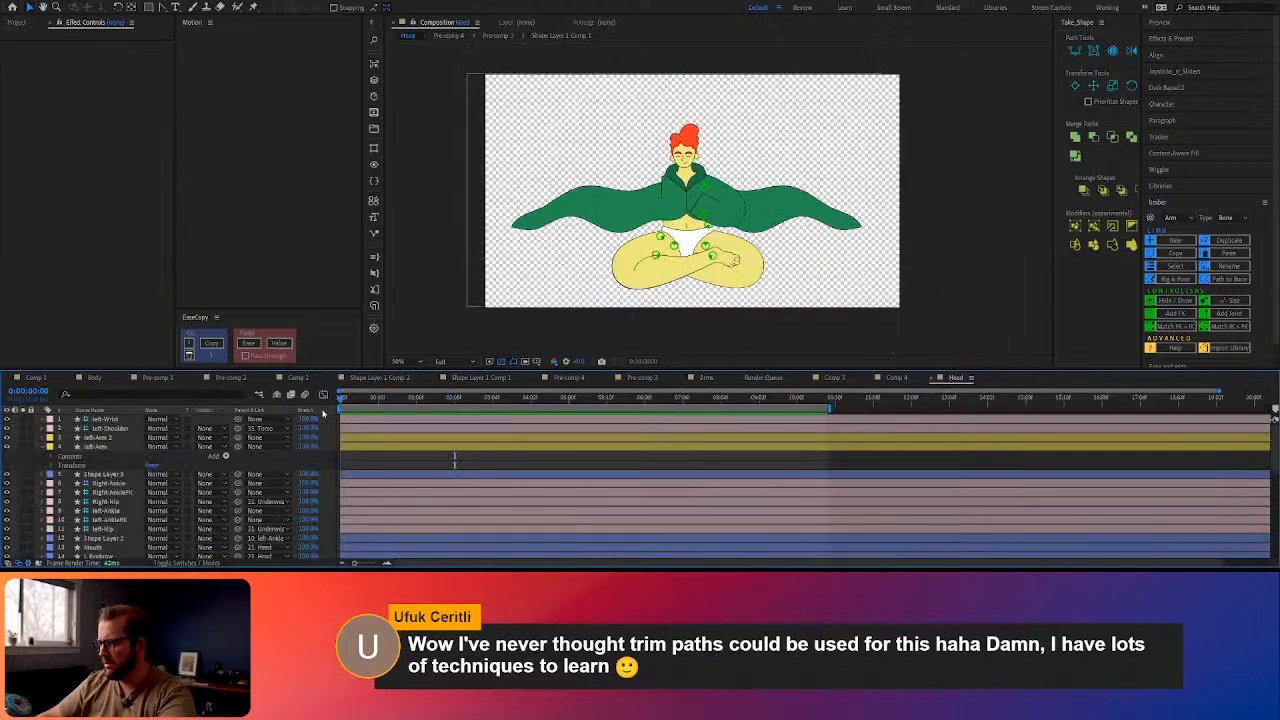
left_click(106, 420)
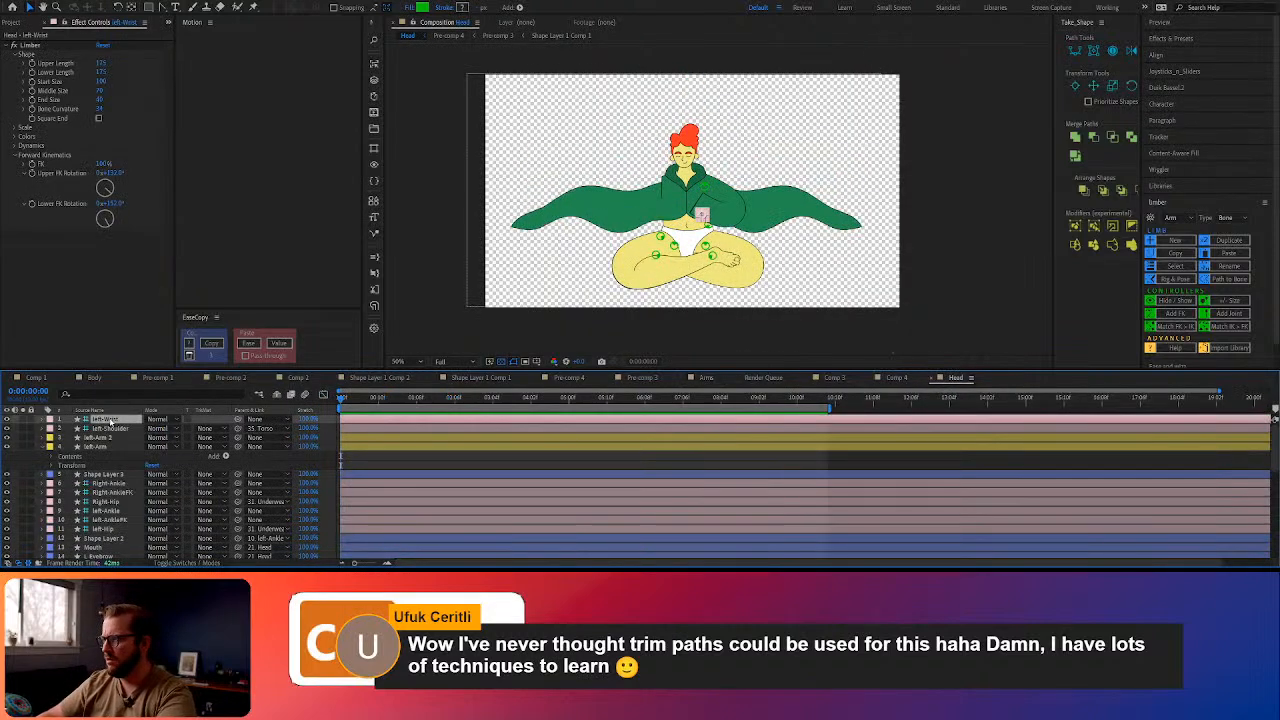
key("ctrl+v")
key("space")
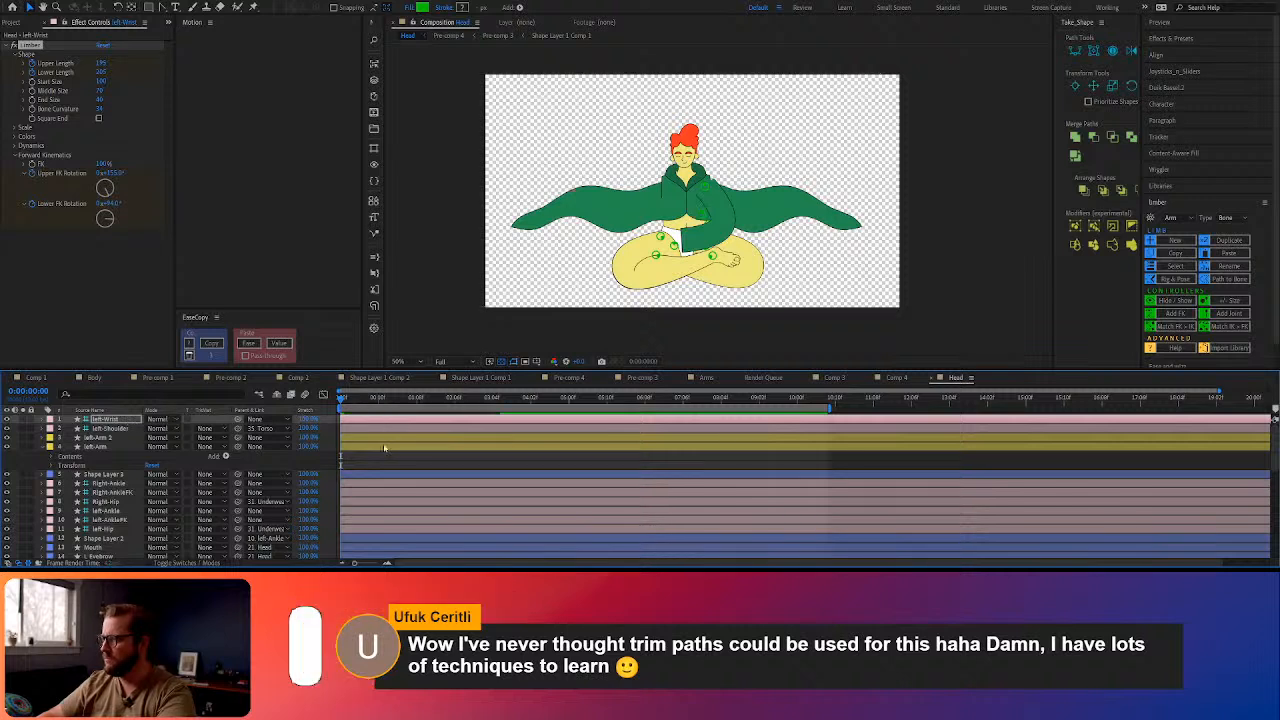
left_click(393, 460)
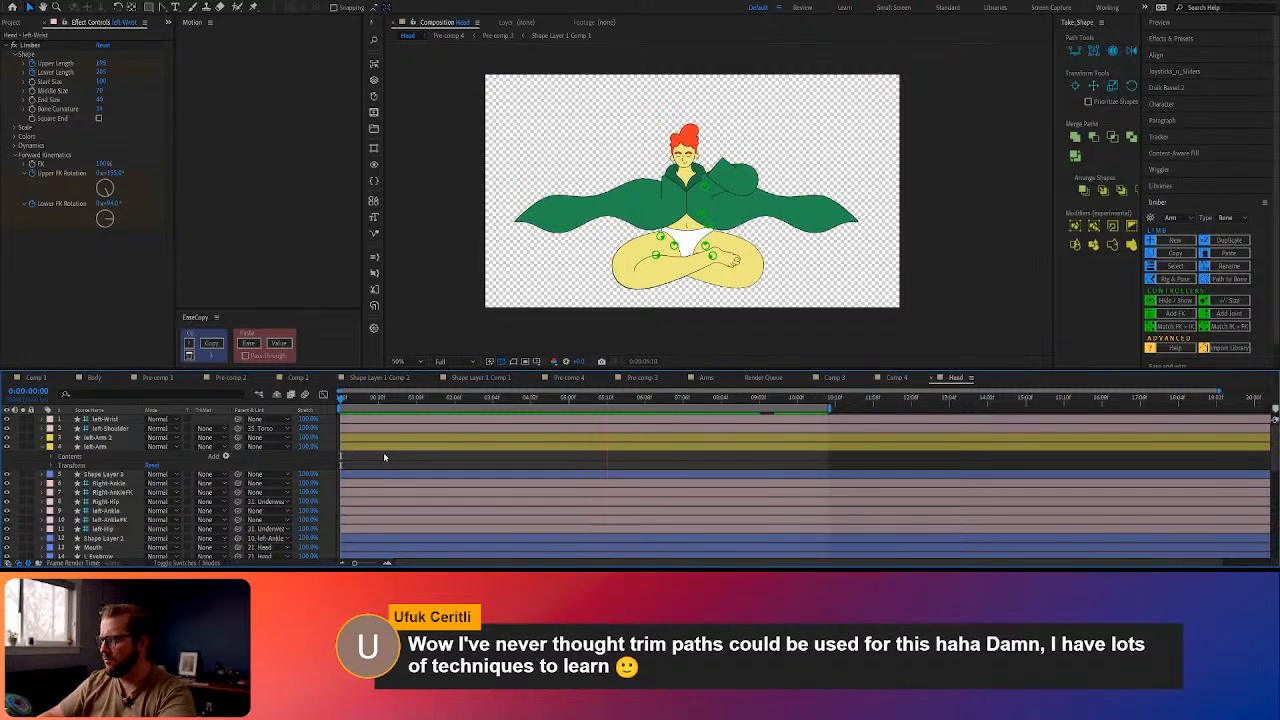
key("space")
Reveal the keyframed Limber properties of left-Wrist, deselect everything and preview from the first frame
left_click_drag(414, 401, 340, 413)
left_click(105, 419)
key("u")
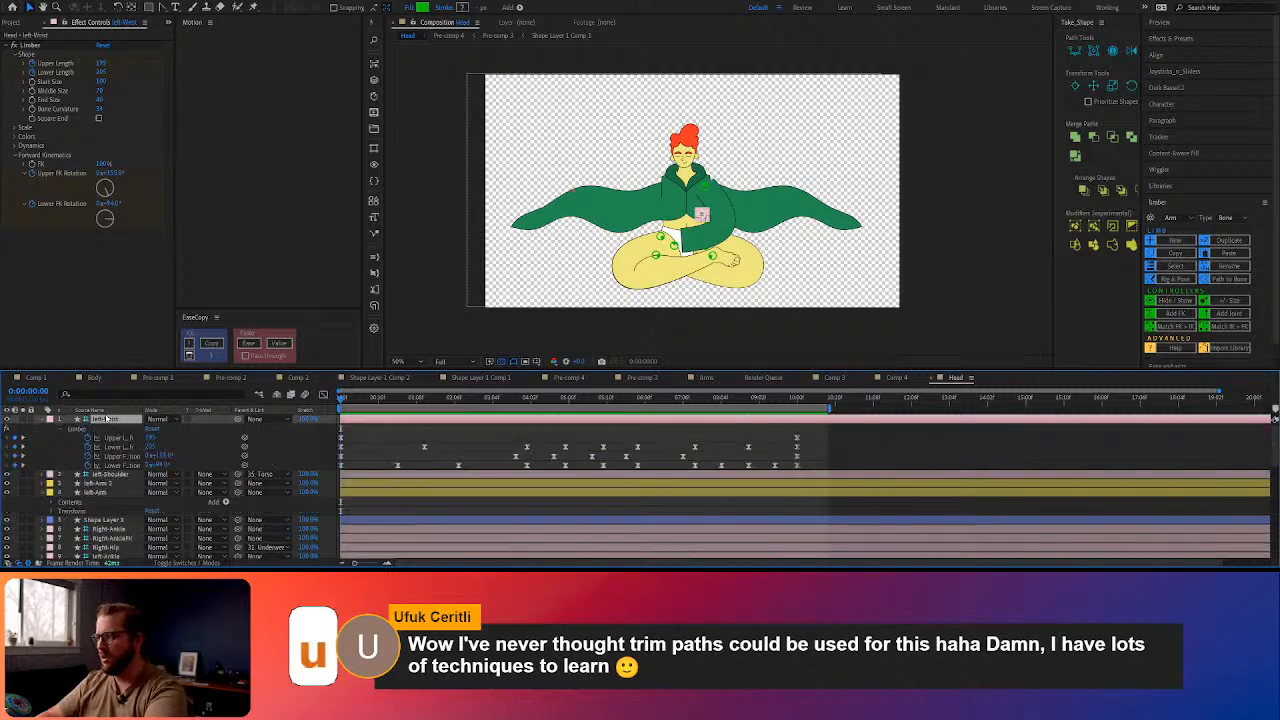
left_click(392, 440)
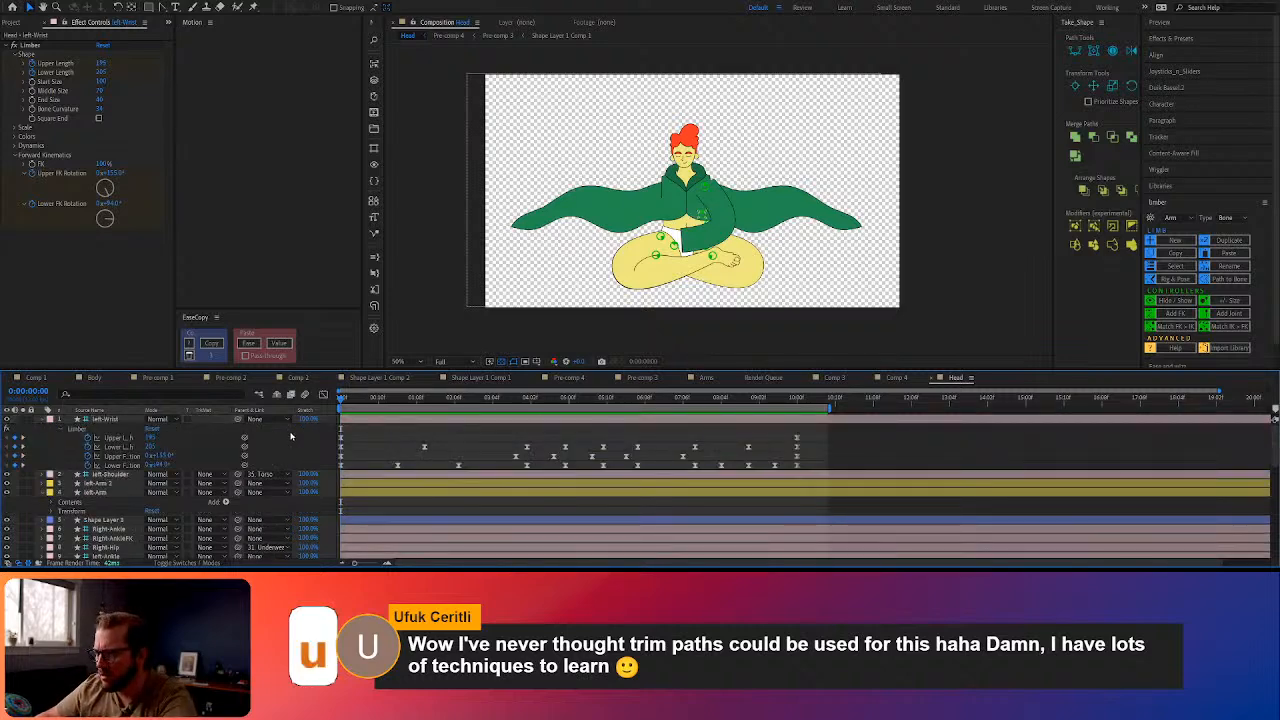
key("space")
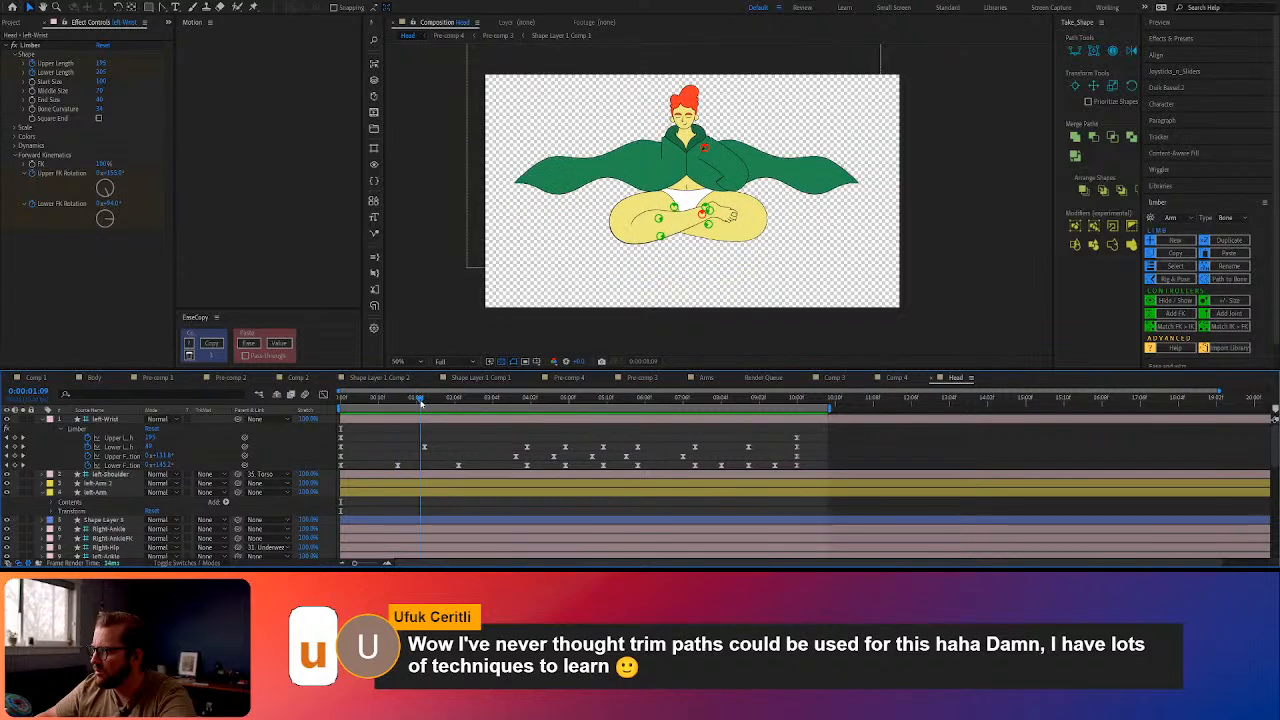
Delete the Upper Length and Lower Length keyframes of left-Wrist after 0:00:01:10 and preview the result
left_click_drag(423, 403, 825, 448)
key("Delete")
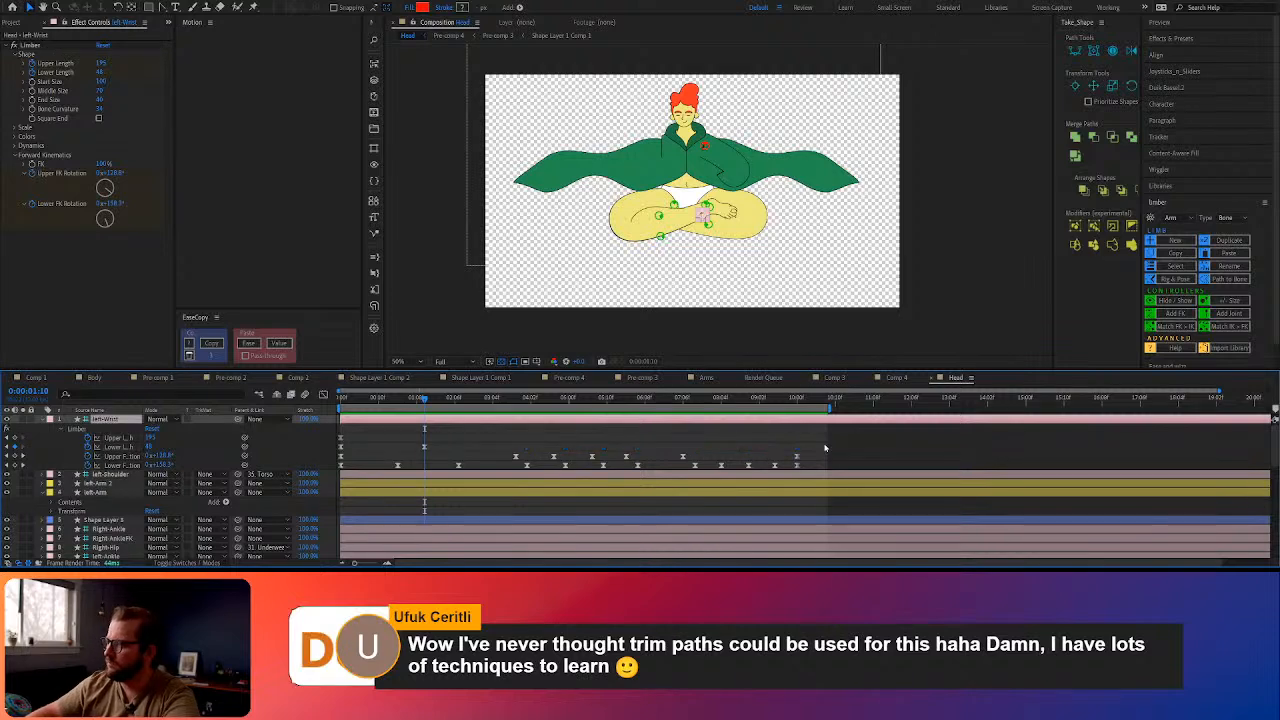
key("space")
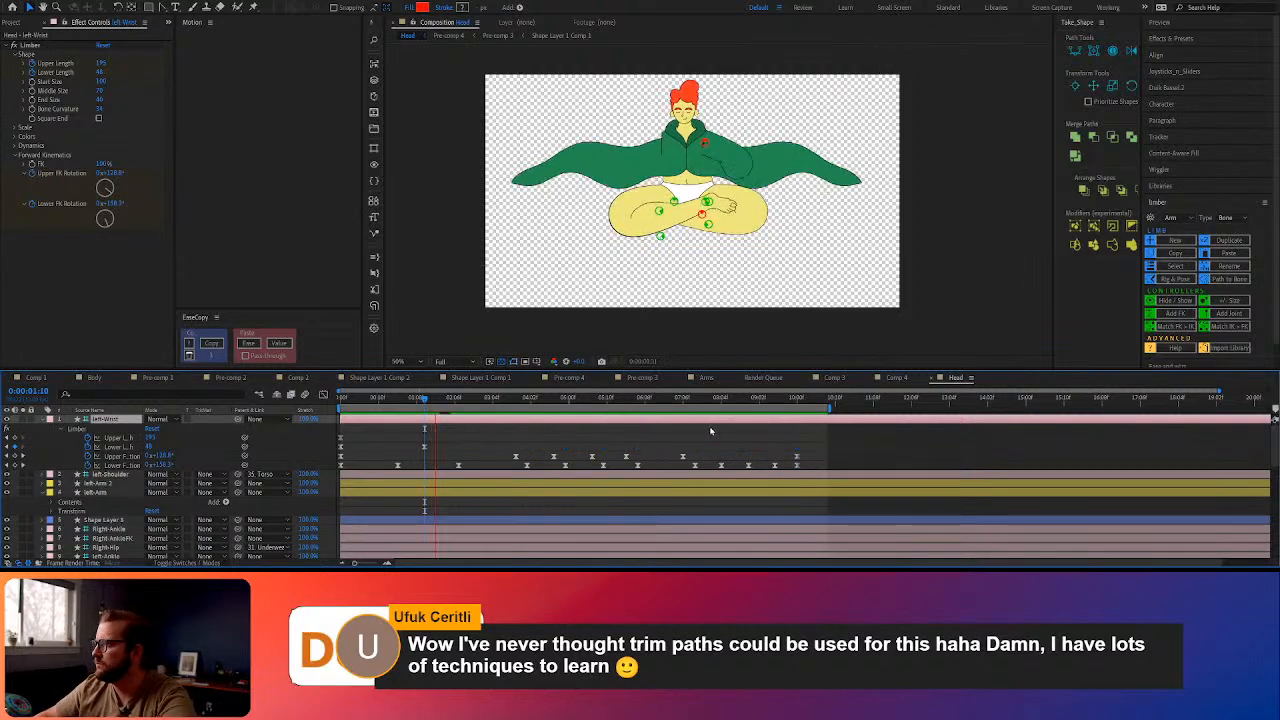
key("space")
At 0:00:04:01, adjust the Lower FK Rotation, Upper Length and Lower Length of left-Wrist to reshape the bent arm
left_click_drag(516, 400, 529, 401)
left_click(122, 465)
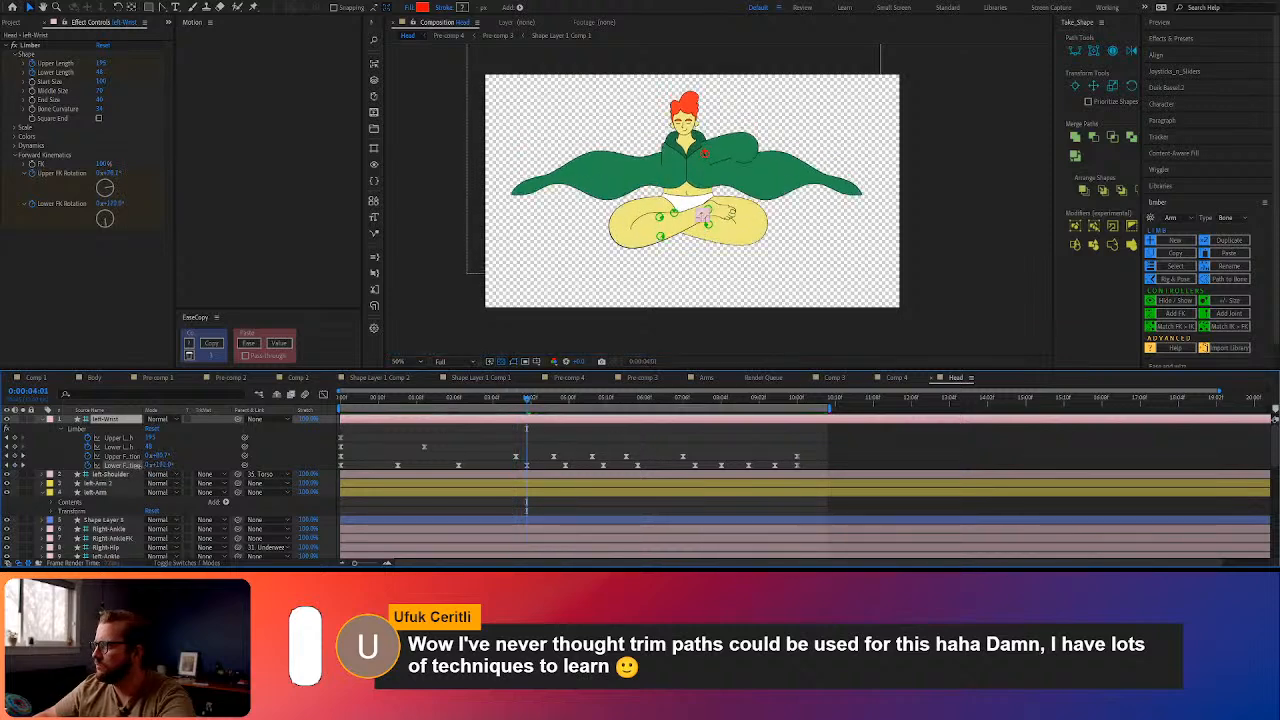
left_click(126, 466)
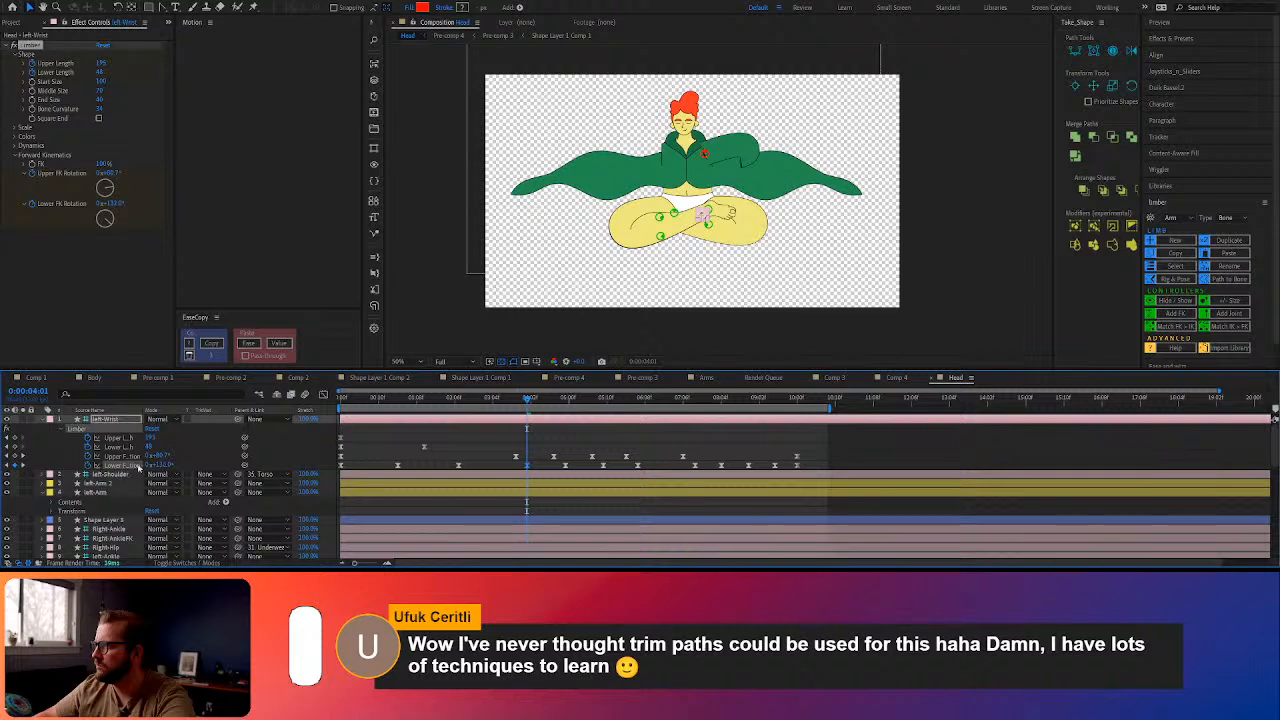
mouse_move(152, 438)
left_mouse_down()
mouse_move(113, 440)
mouse_move(164, 447)
left_mouse_up()
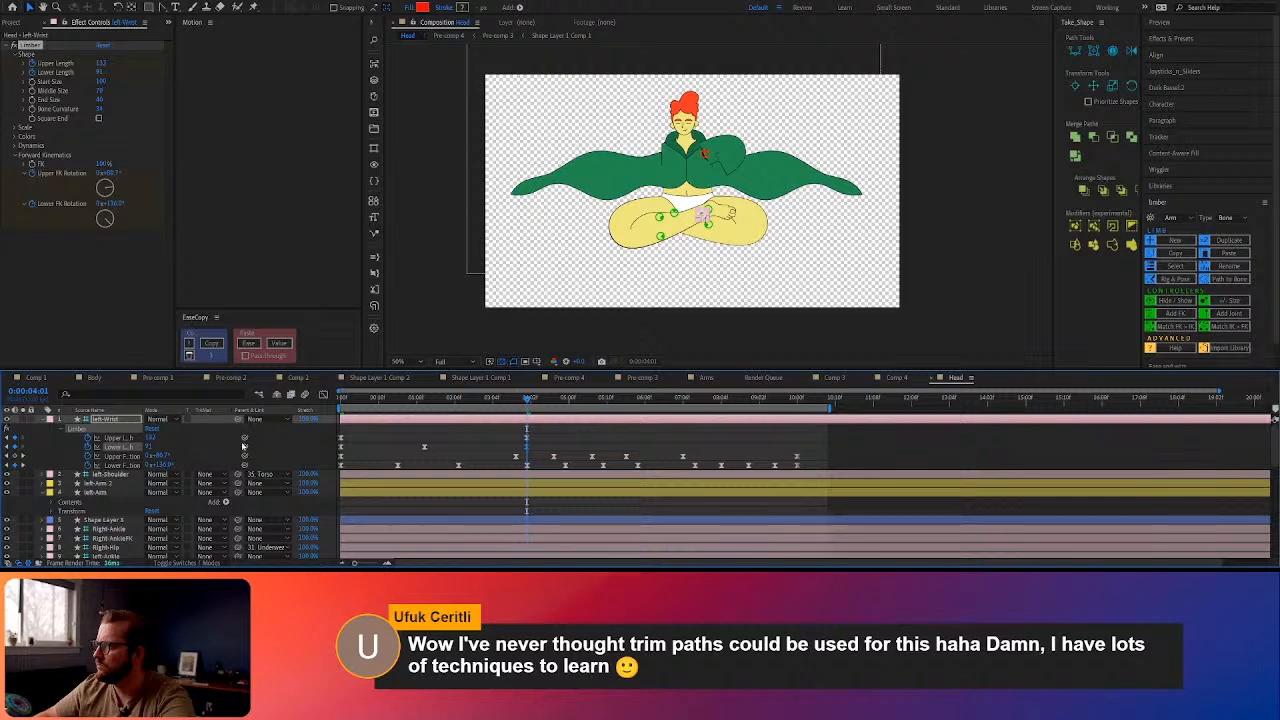
At the first frame, remove all keyframes from left-Wrist's Upper Length, Lower Length, Upper FK Rotation and Lower FK Rotation
left_click_drag(514, 400, 329, 418)
left_click(88, 440)
left_click(87, 456)
left_click(87, 465)
Set both the Upper Length and Lower Length of left-Wrist to 175
left_click(154, 437)
type("17")
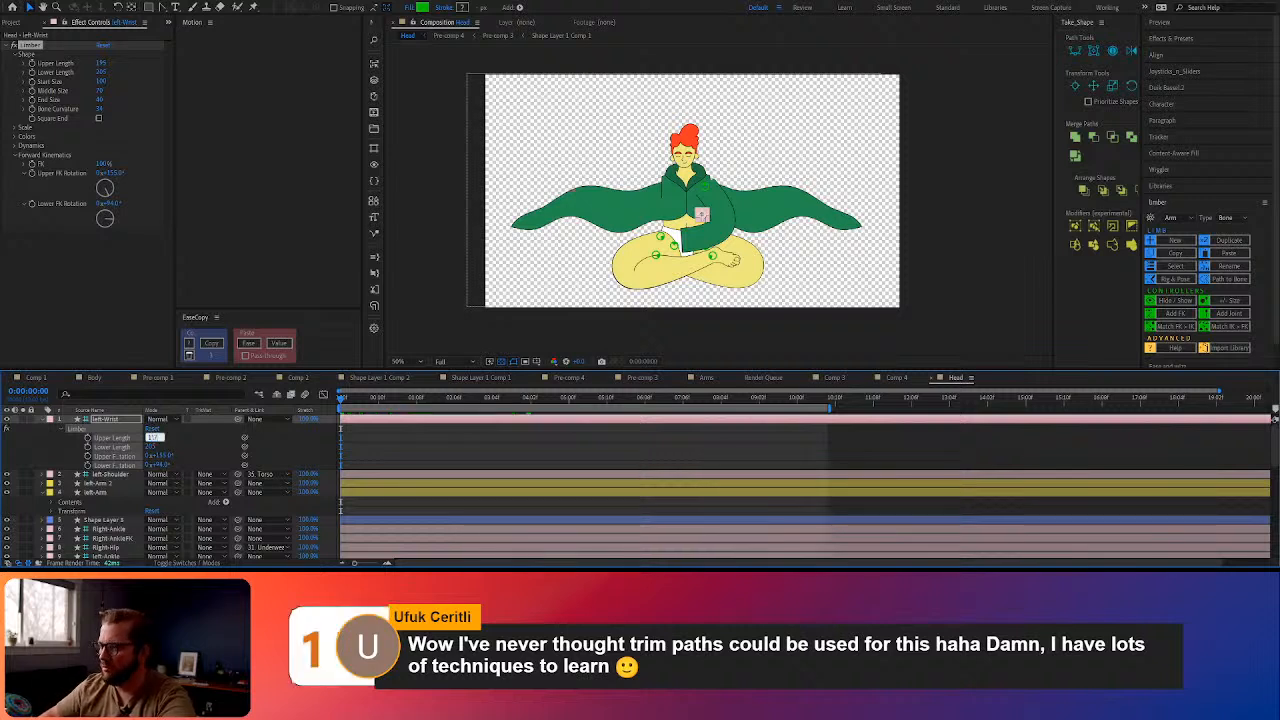
type("5")
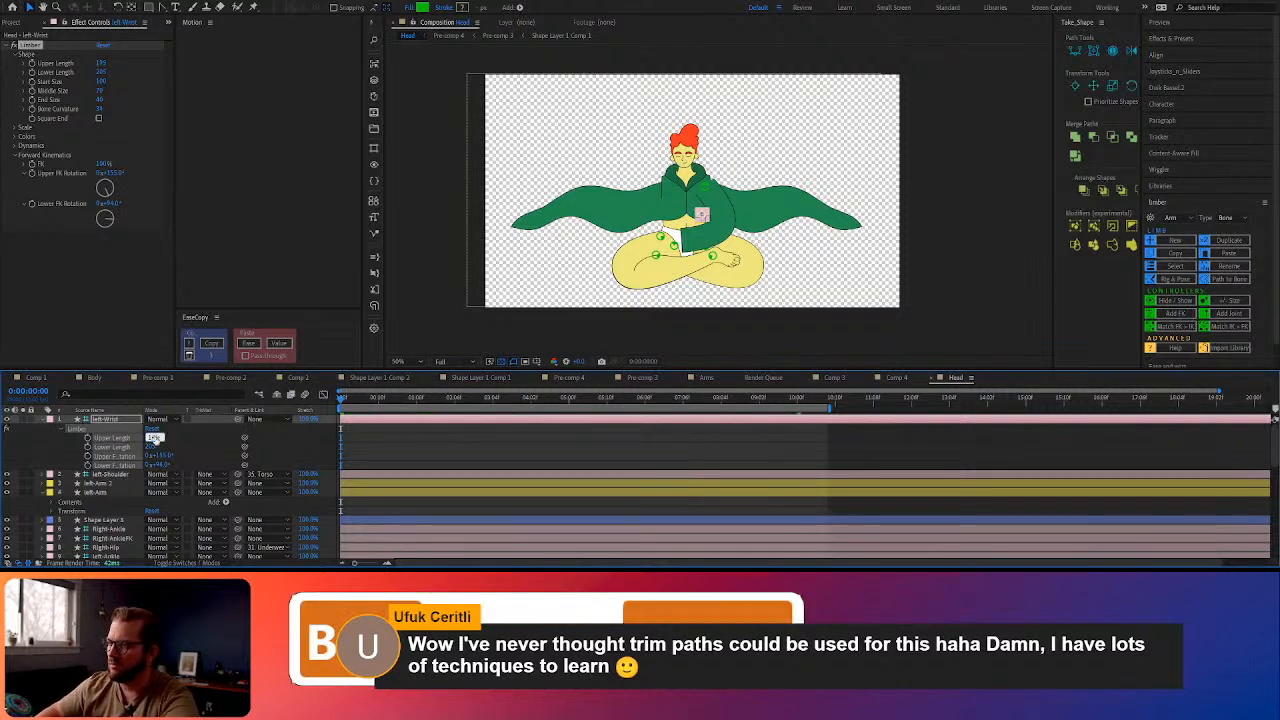
key("Return")
left_click(154, 448)
type("175")
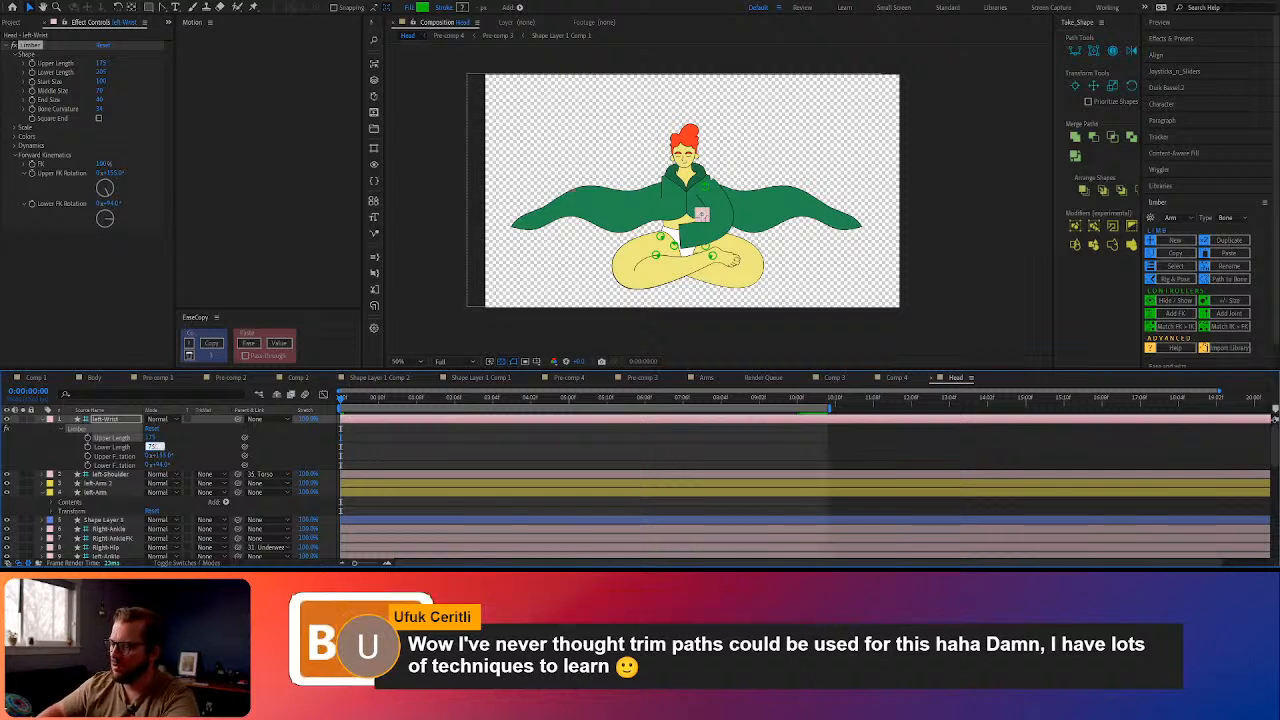
key("Return")
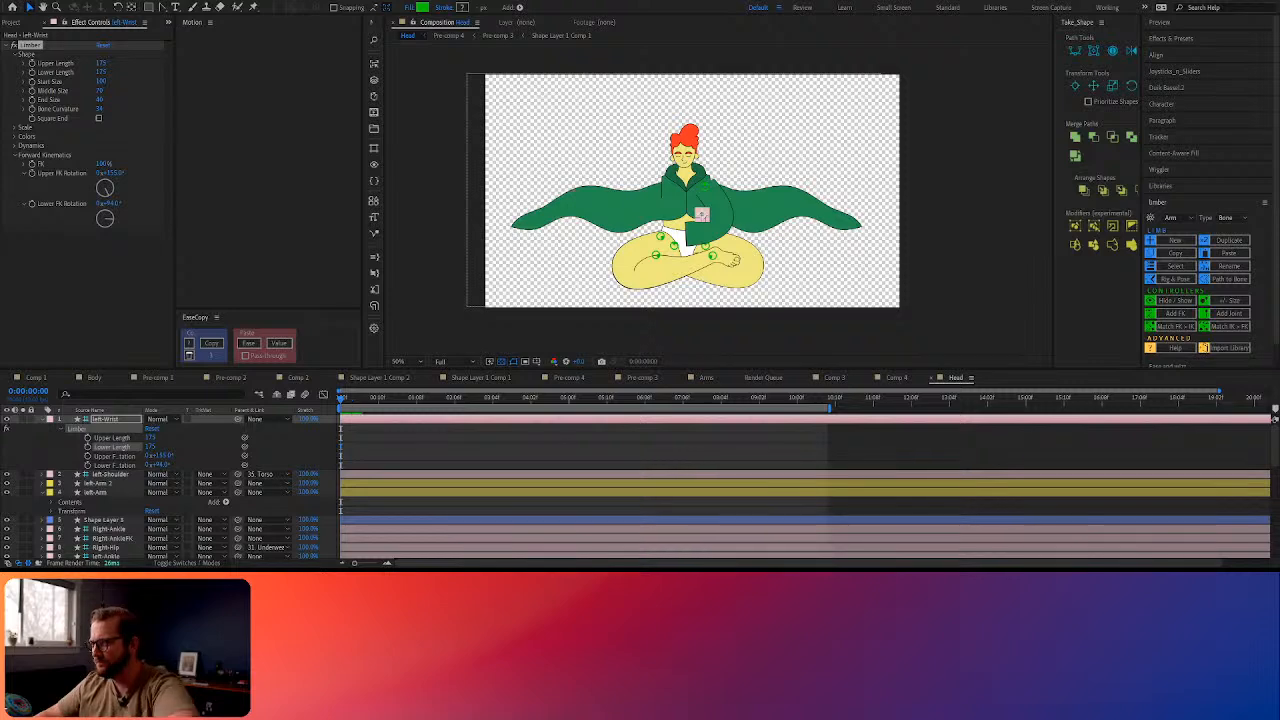
Start keyframing left-Wrist's Upper FK Rotation and Lower FK Rotation at the first frame, and show only the keyframed properties
left_click(424, 425)
mouse_move(357, 403)
left_mouse_down()
mouse_move(389, 403)
mouse_move(334, 406)
left_mouse_up()
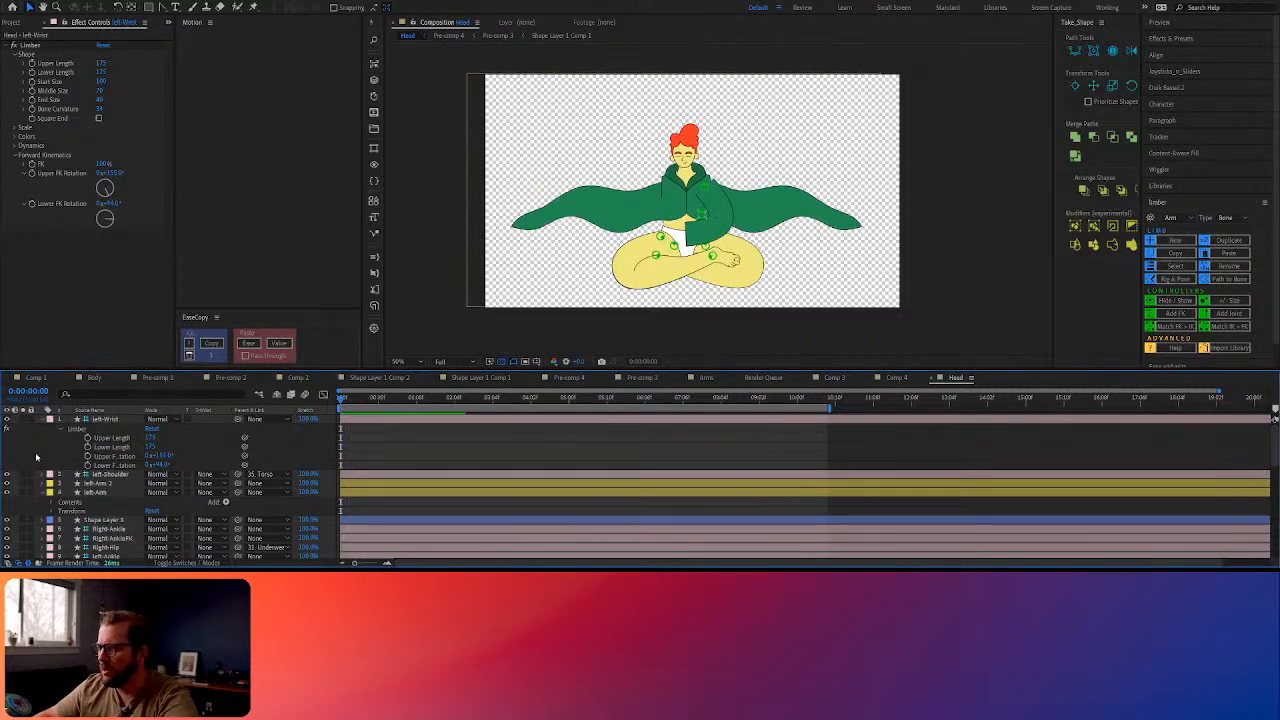
left_click(100, 420)
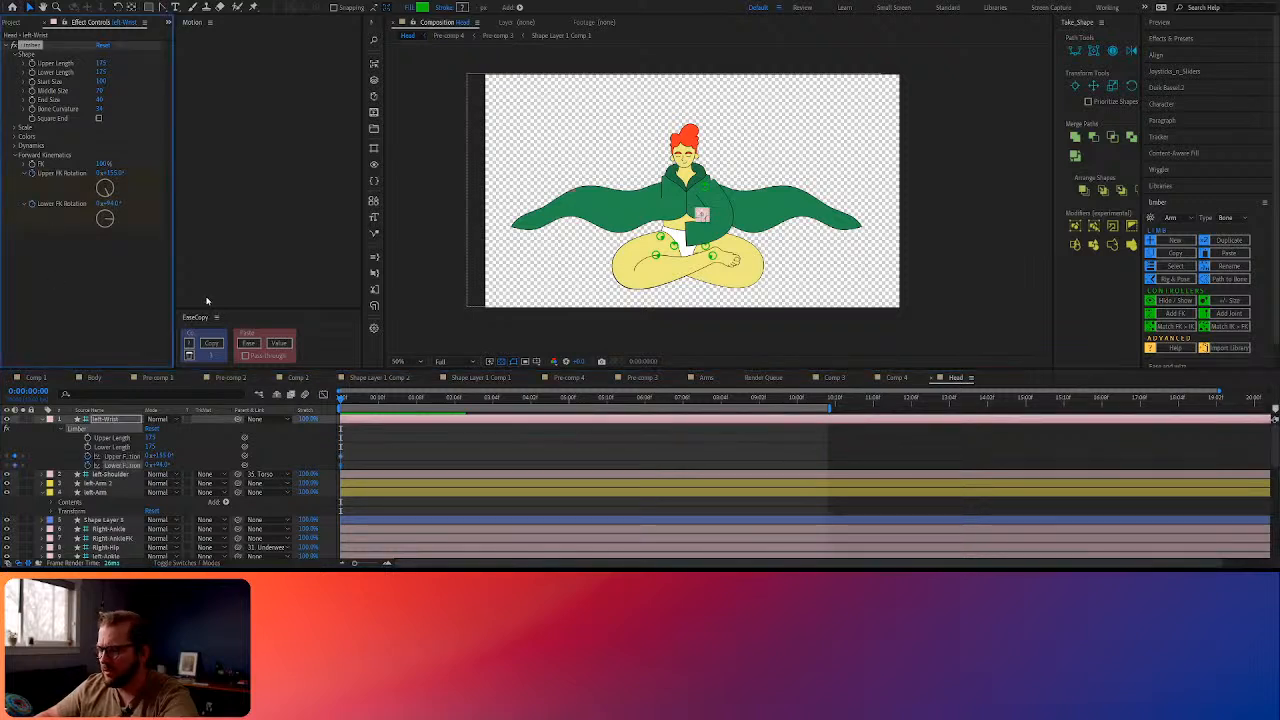
key("u")
key("u")
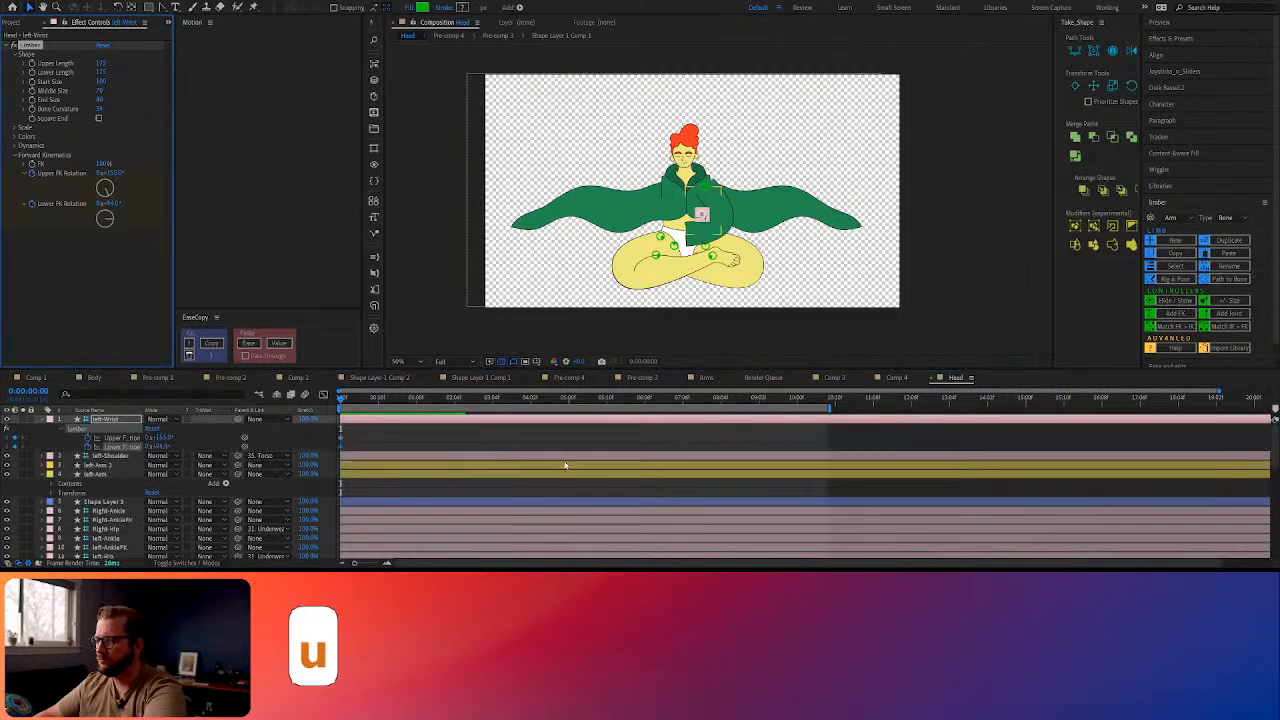
At 0:00:02:01, rotate left-Wrist's Upper FK Rotation to about 93° and Lower FK Rotation to about -151°, and preview the swing
left_click_drag(348, 403, 436, 412)
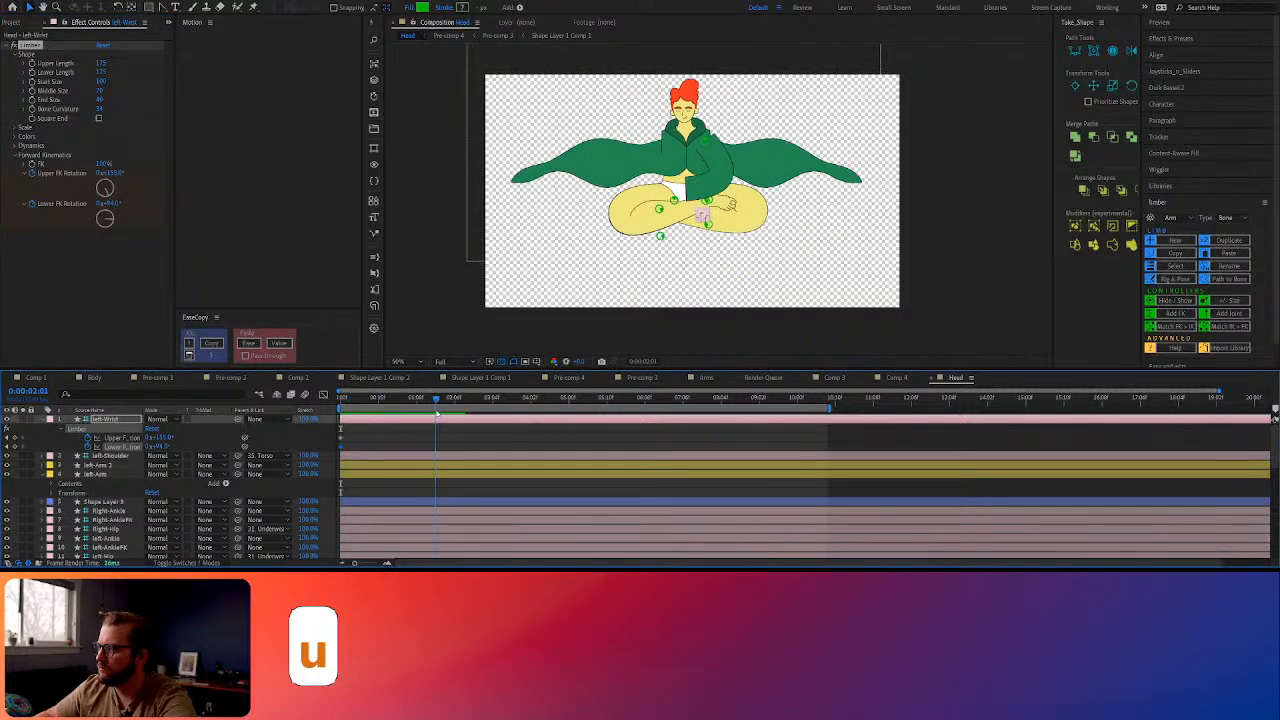
left_click_drag(162, 439, 55, 465)
key("space")
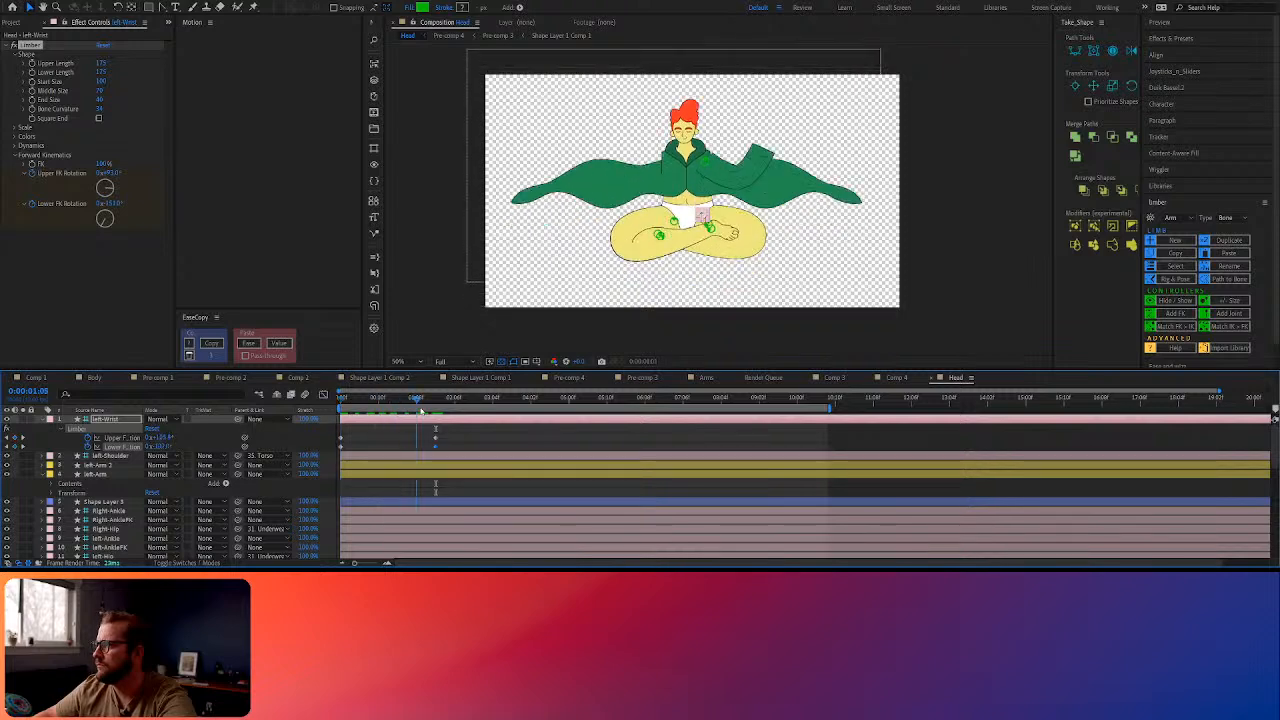
key("space")
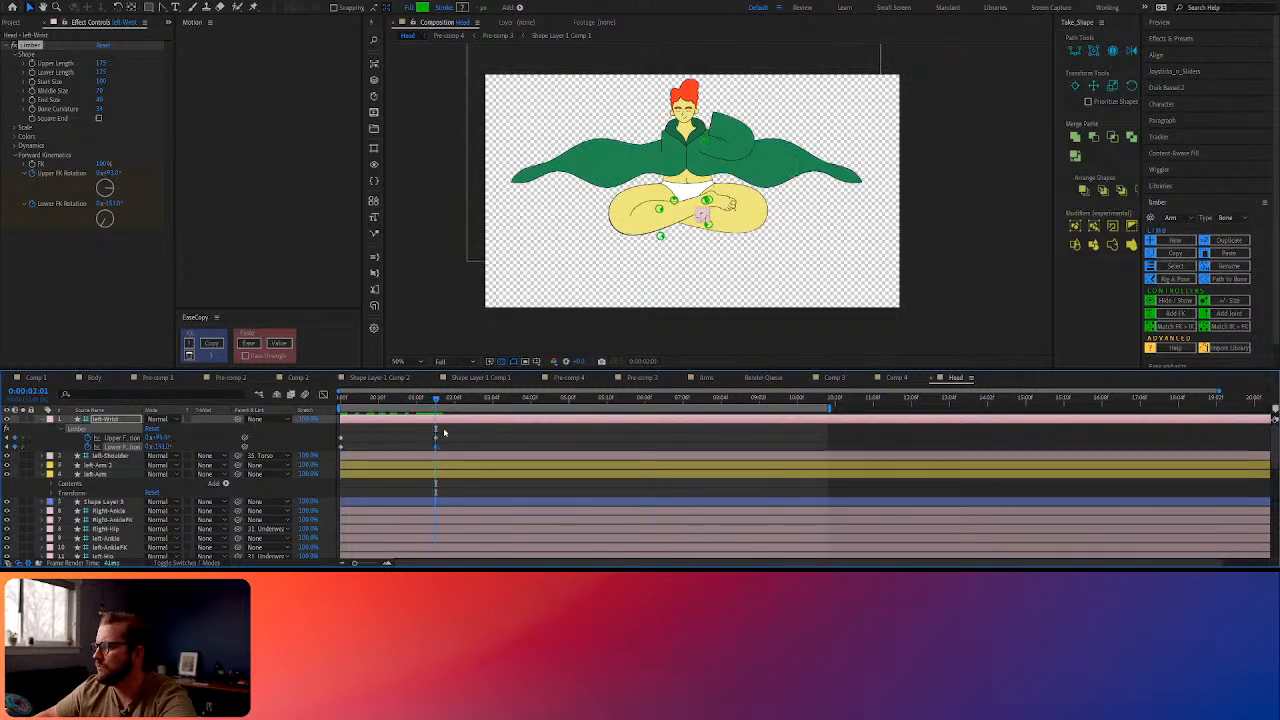
Move the second pair of FK rotation keyframes to 0:00:03:05 and preview the slower arm swing
left_click_drag(443, 436, 495, 437)
key("space")
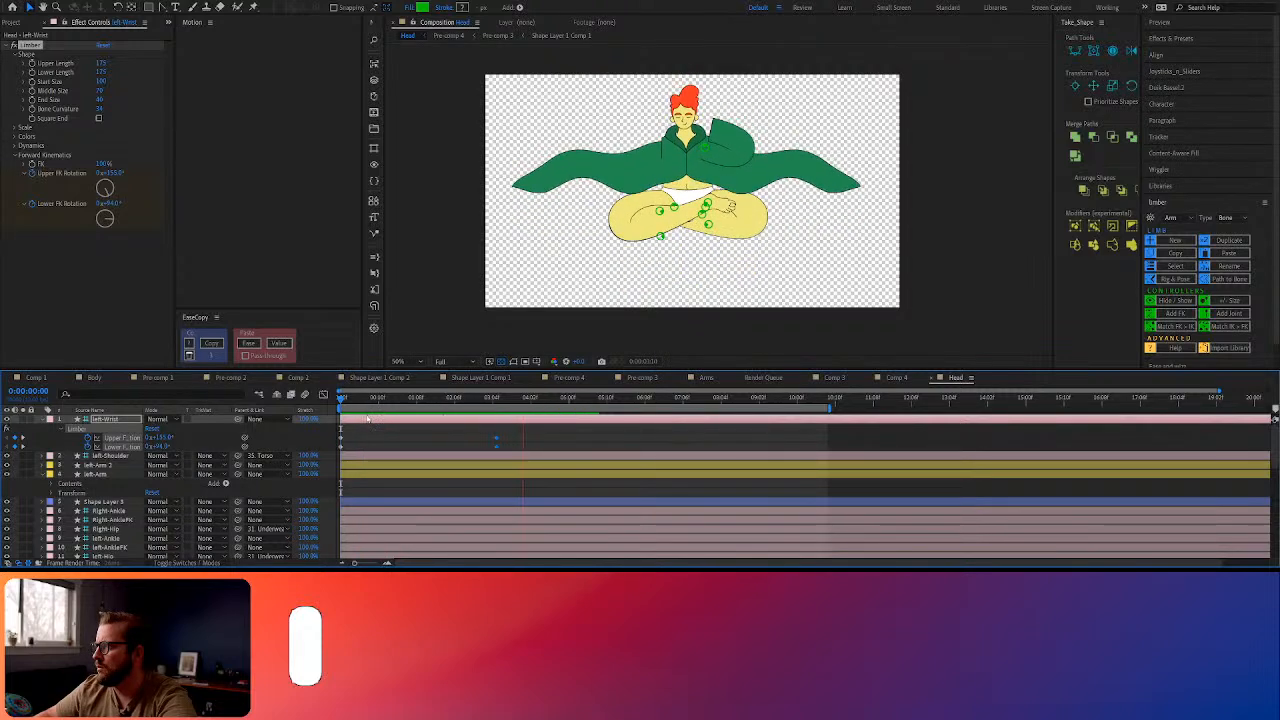
Keyframe left-Wrist's Lower Length from the first frame and shorten the forearm at 0:00:03:05, then deselect everything
left_click(418, 398)
left_click_drag(418, 401, 416, 401)
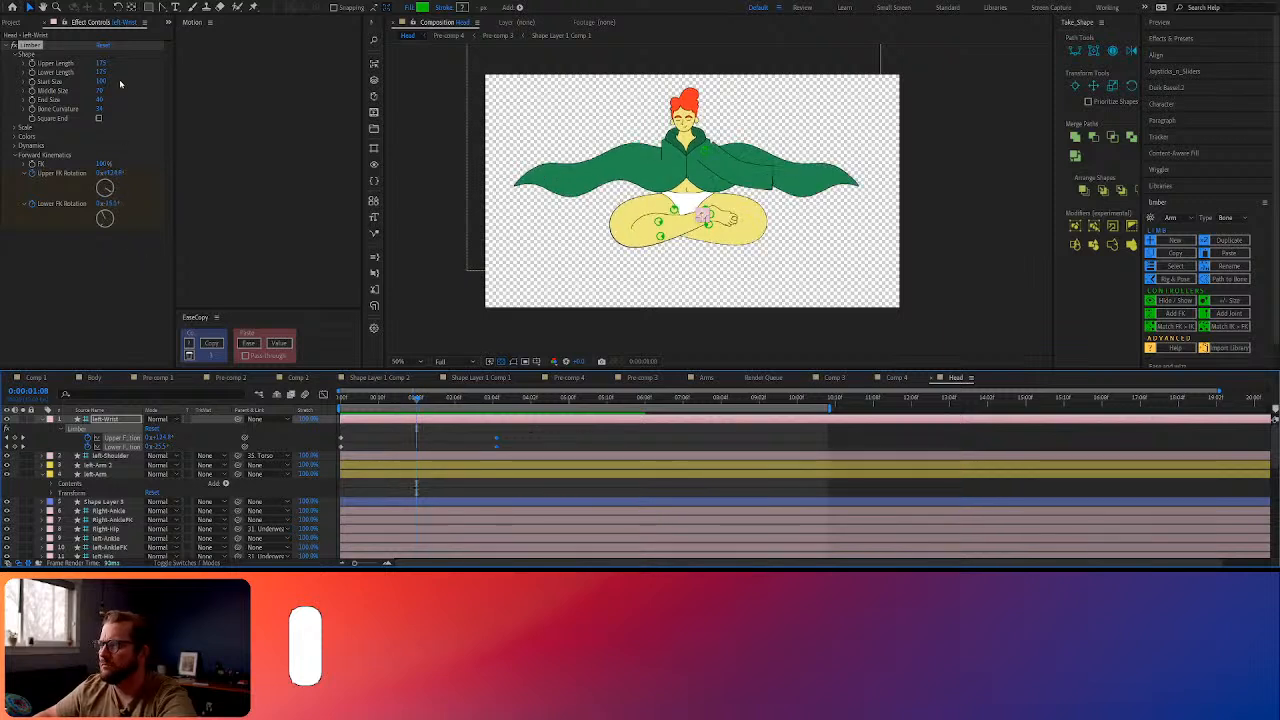
left_click(31, 72)
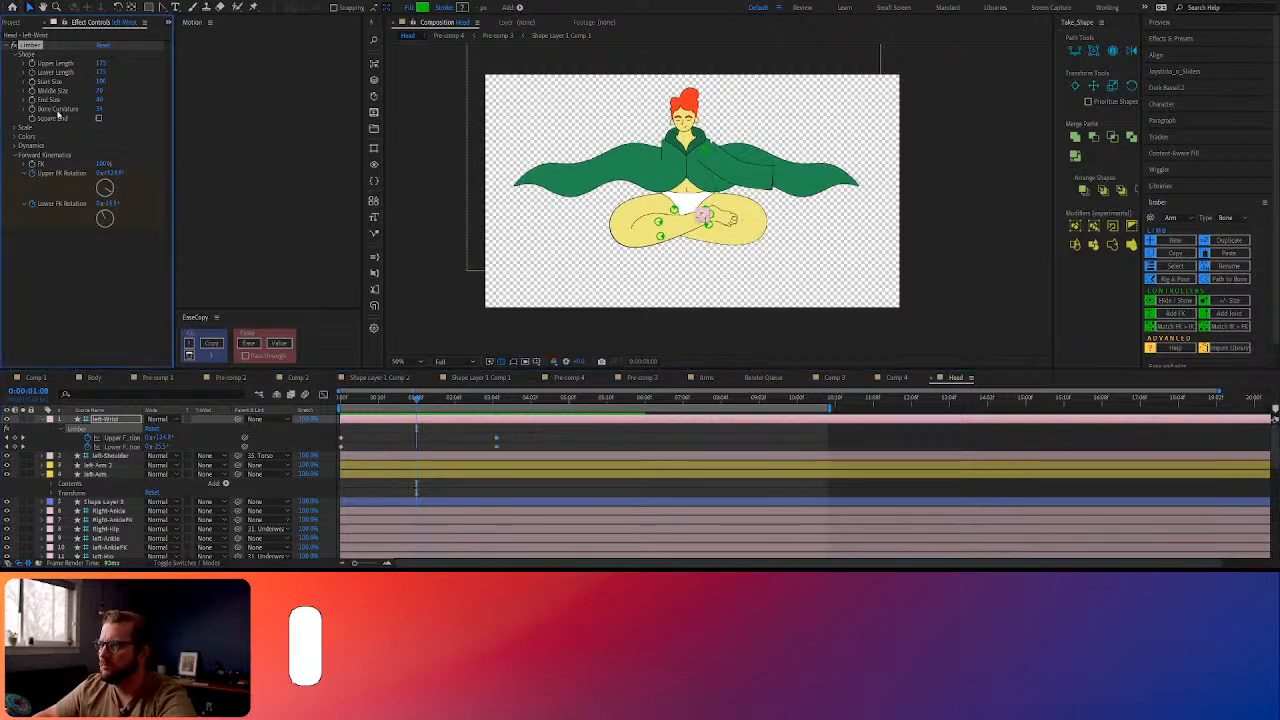
key("u")
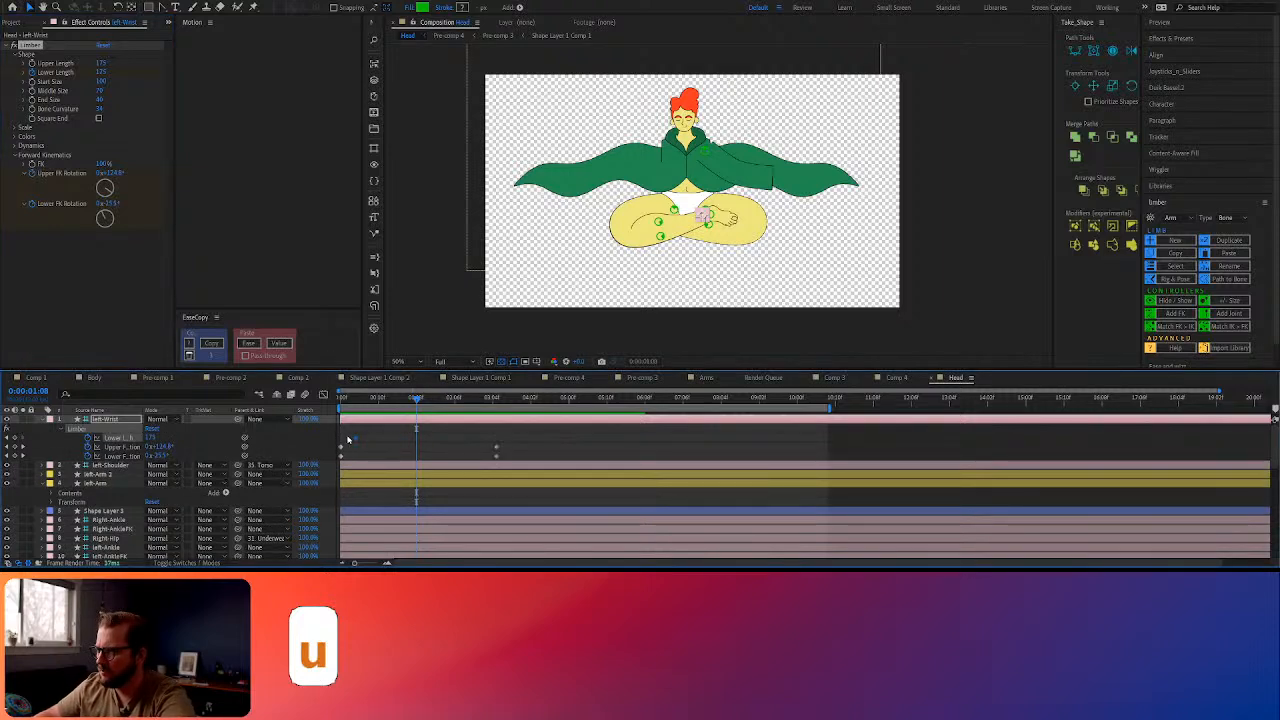
left_click_drag(436, 401, 496, 401)
left_click_drag(100, 75, 76, 73)
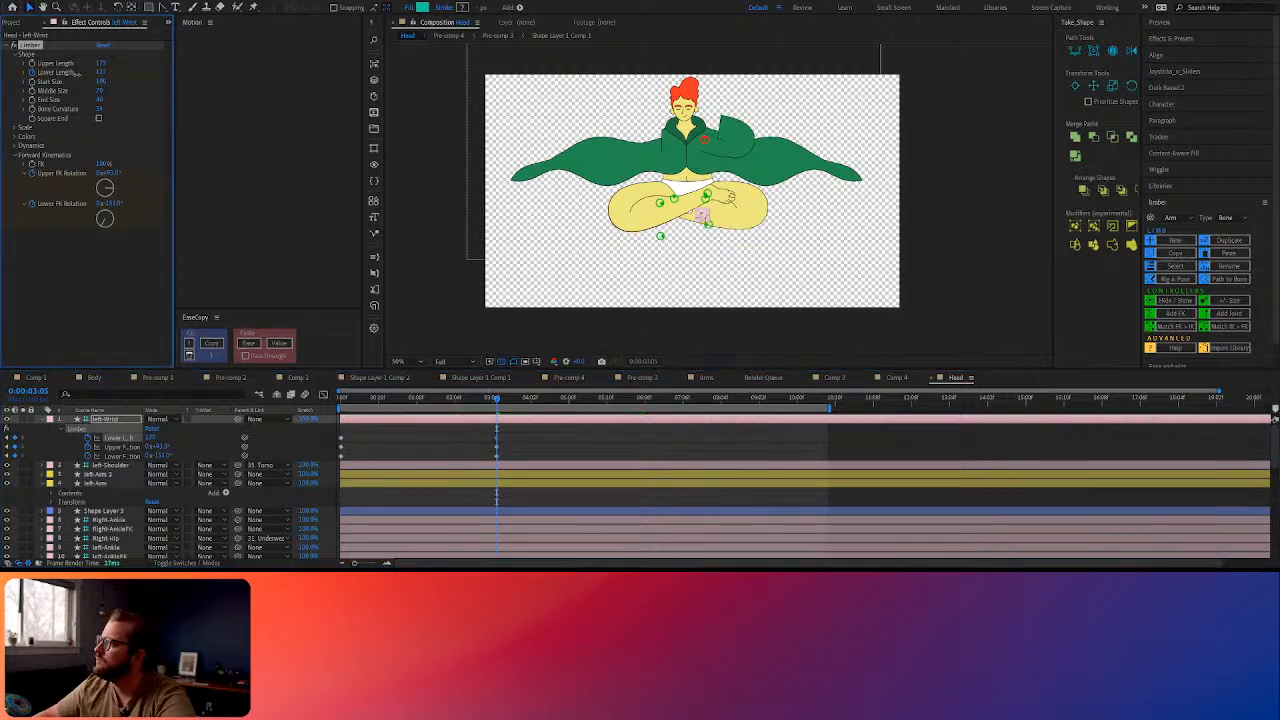
left_click(406, 349)
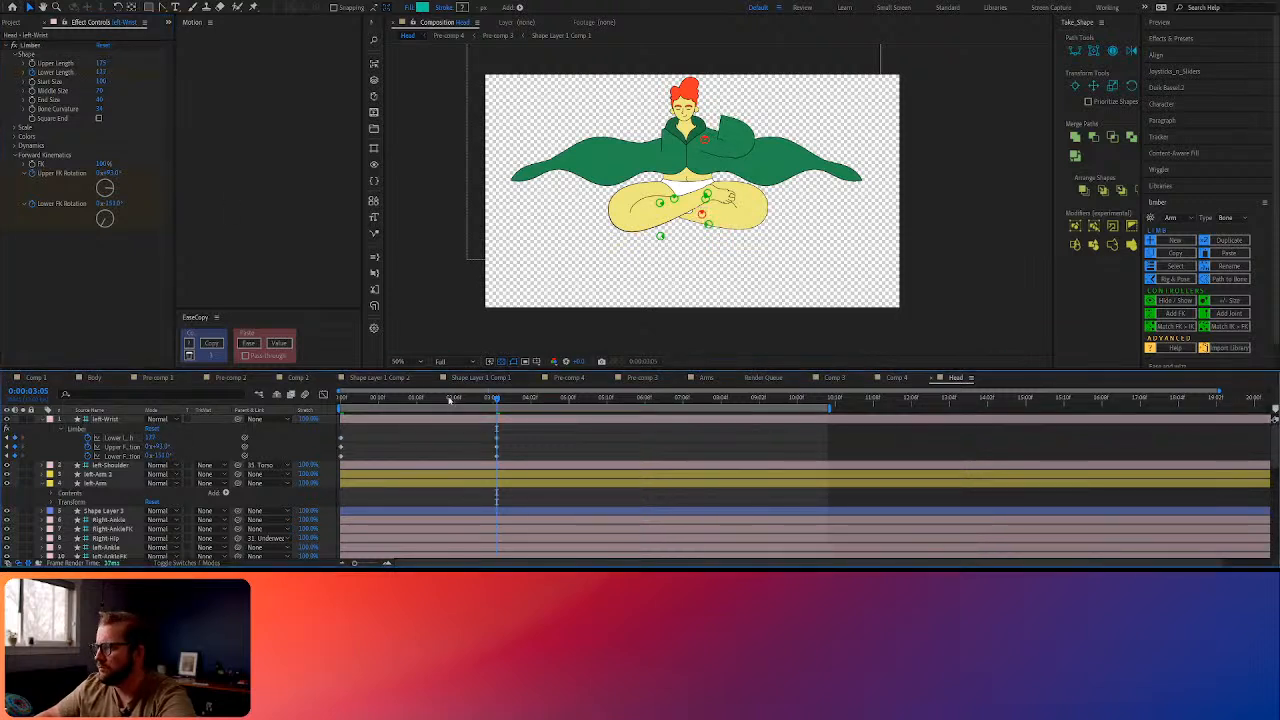
At 0:00:01:09, shorten left-Wrist's Lower Length to about 75 as an in-between keyframe, and preview from the first frame
left_click_drag(433, 397, 420, 398)
left_click_drag(100, 76, 73, 75)
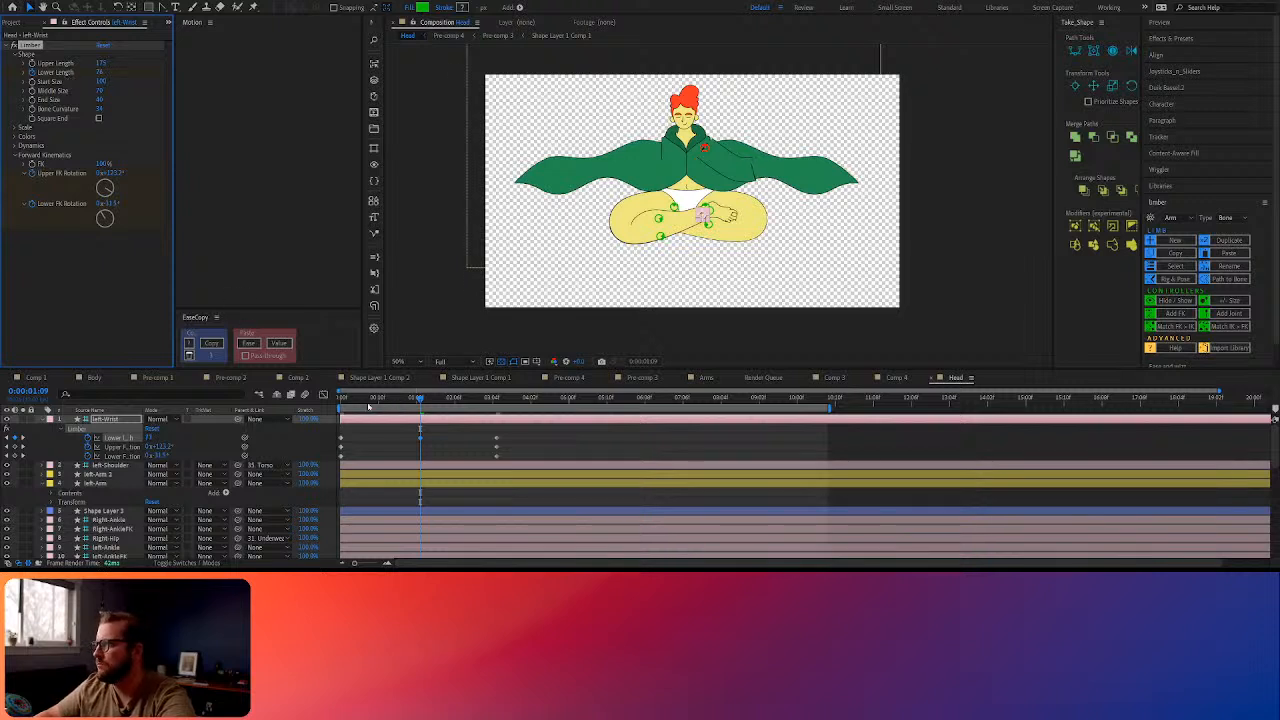
key("Home")
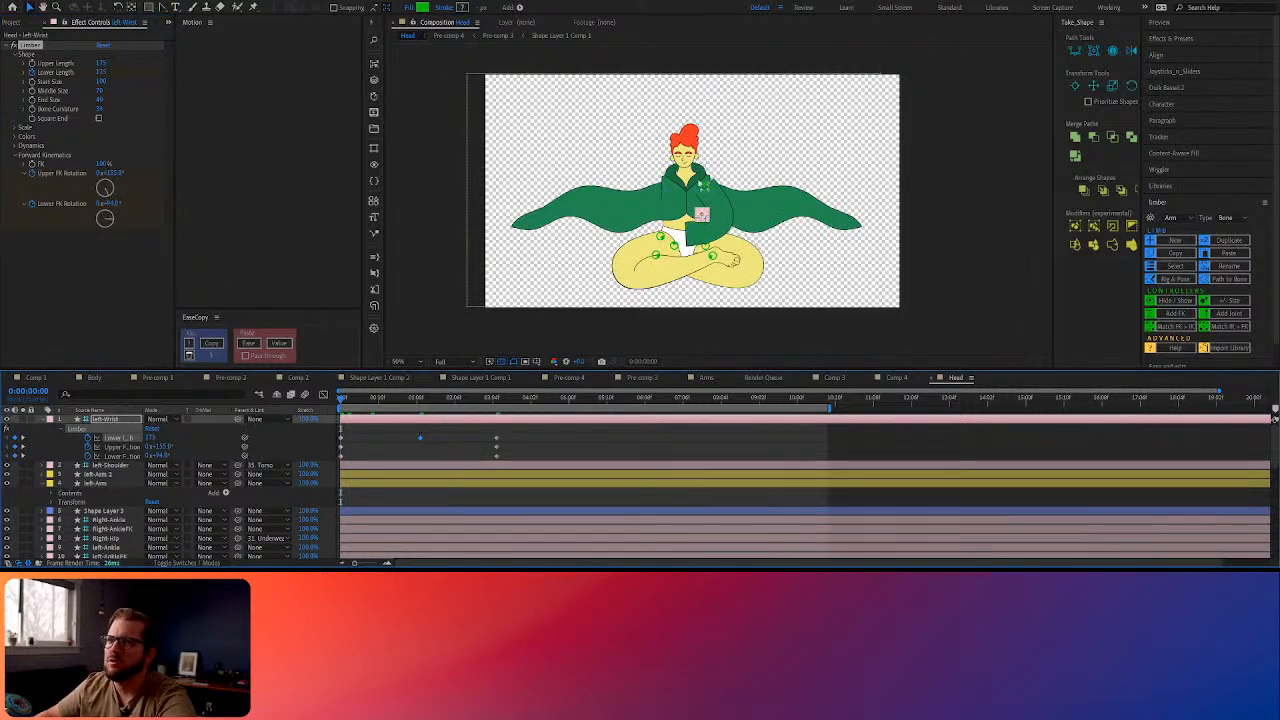
left_click(571, 457)
key("space")
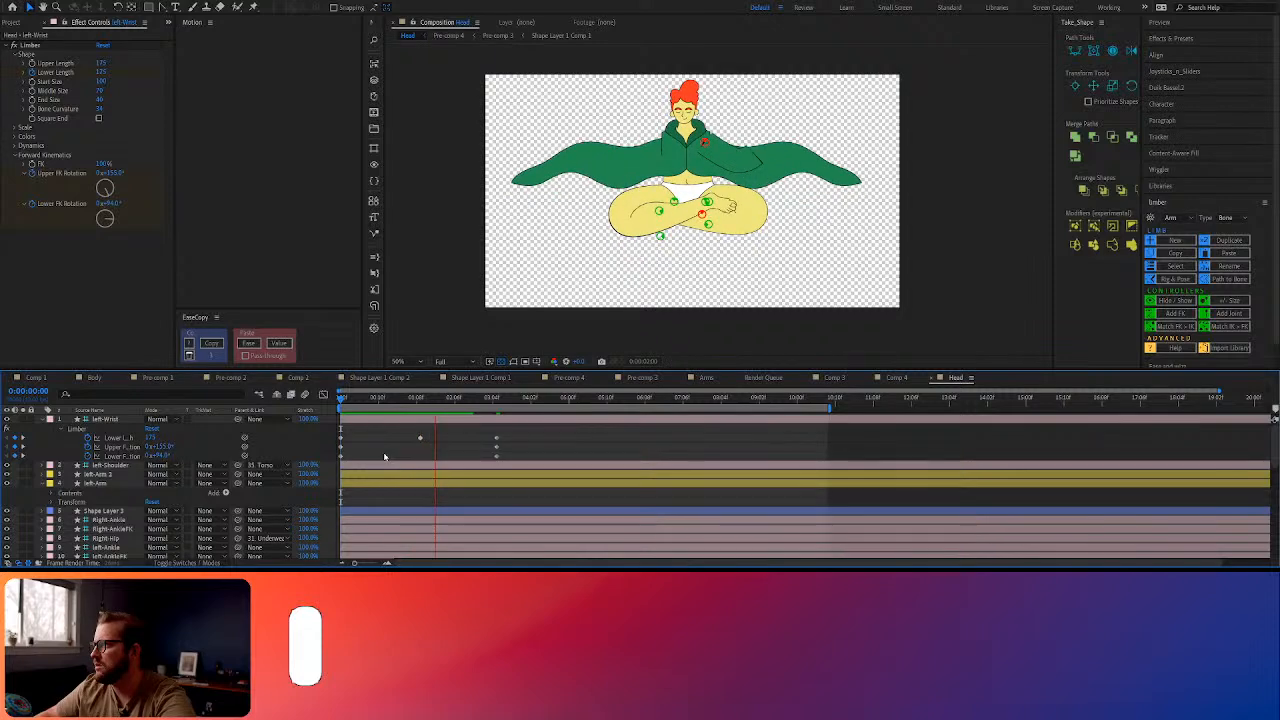
key("space")
Select the left-Wrist keyframes at the first frame and 0:00:03:05, and close the empty Motion extension
left_click_drag(509, 433, 481, 459)
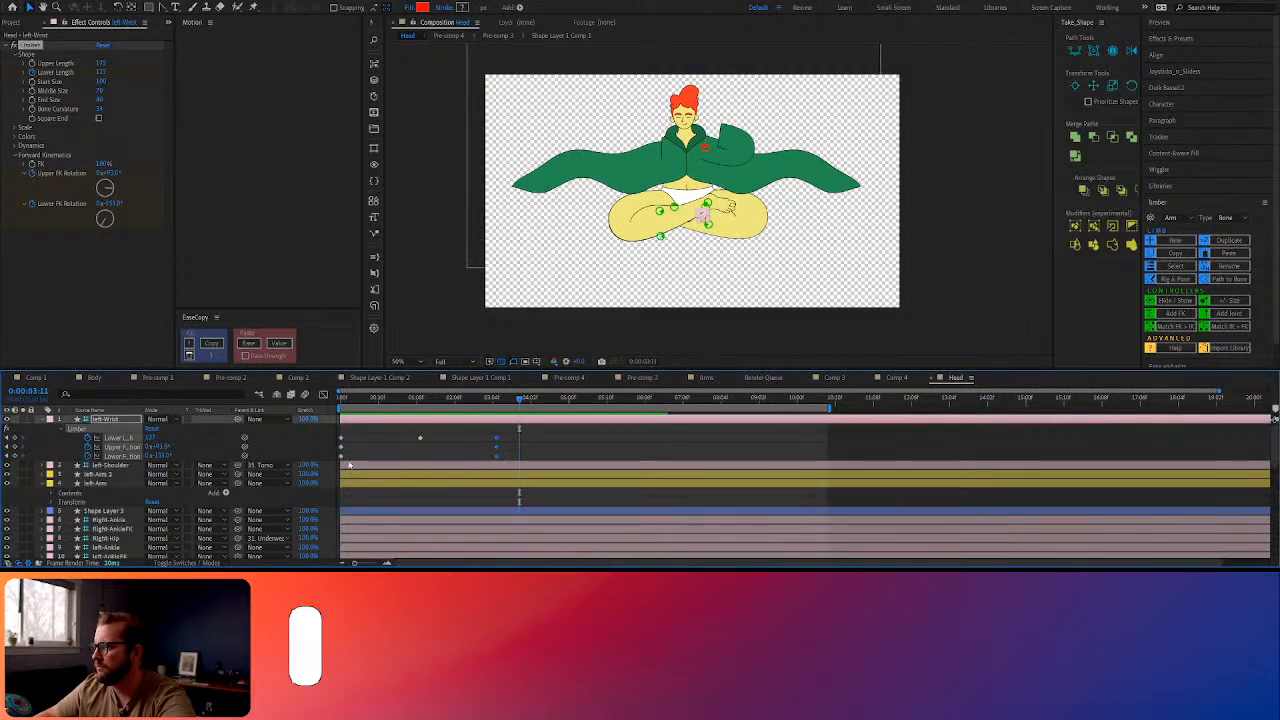
left_click(193, 22)
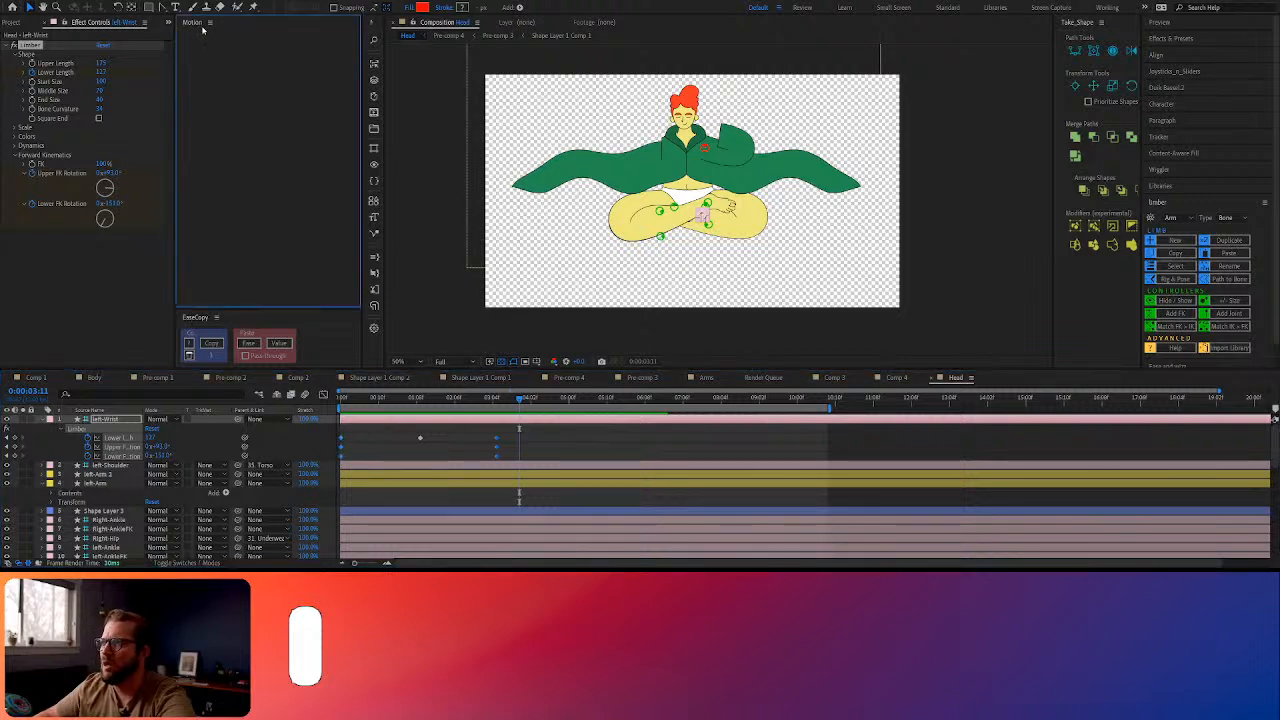
left_click(203, 31)
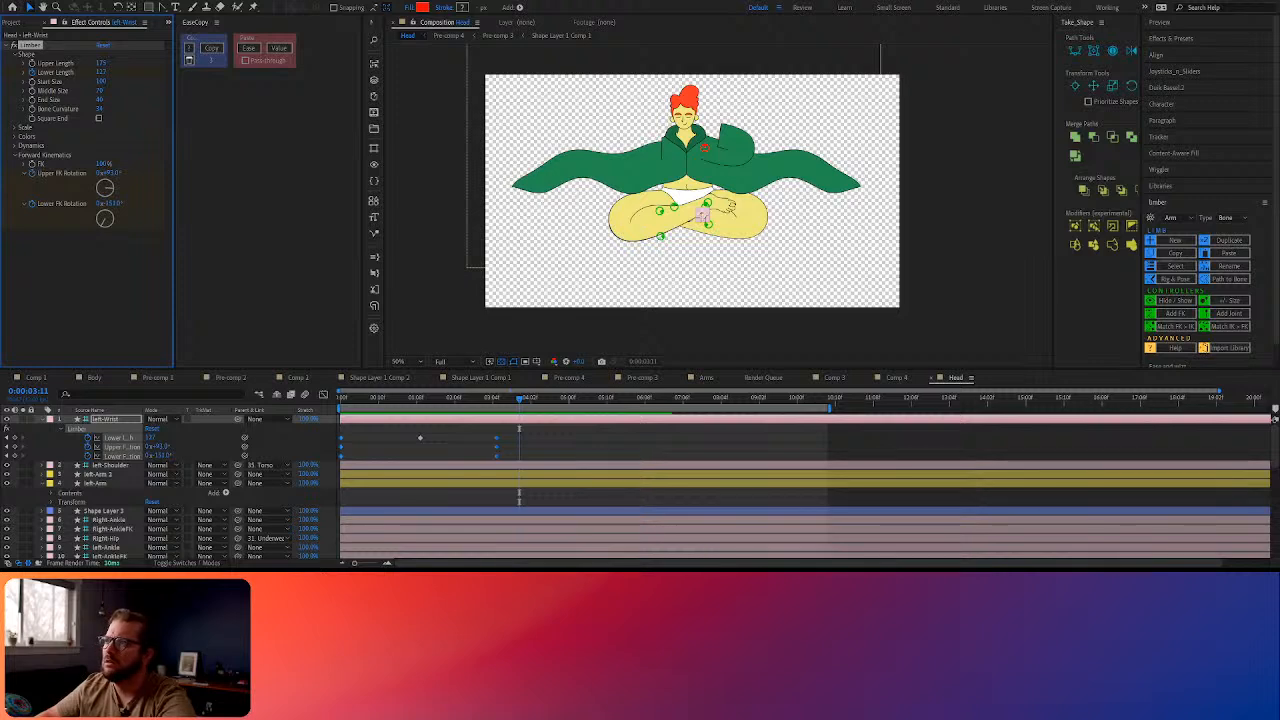
Open the Motion extension, ease the selected left-Wrist keyframes, and preview the arm swing from the first frame
left_click(453, 70)
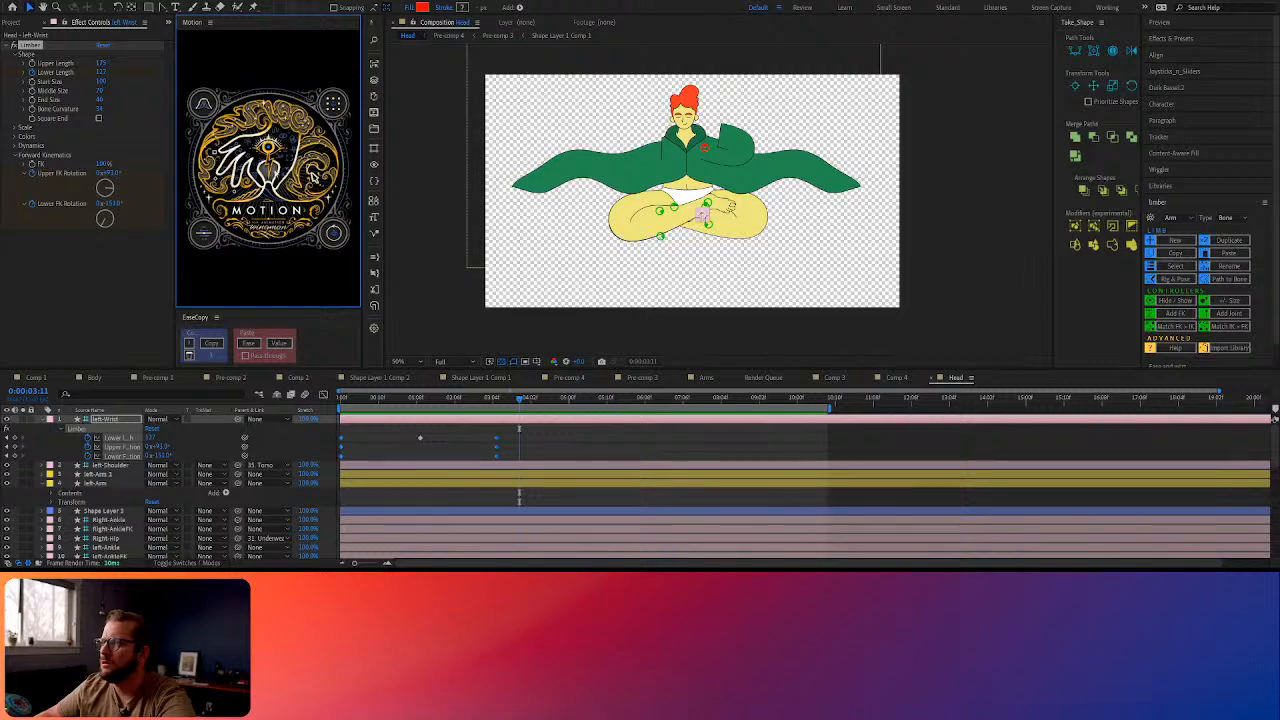
left_click_drag(222, 176, 291, 190)
left_click(368, 403)
left_click_drag(361, 401, 283, 389)
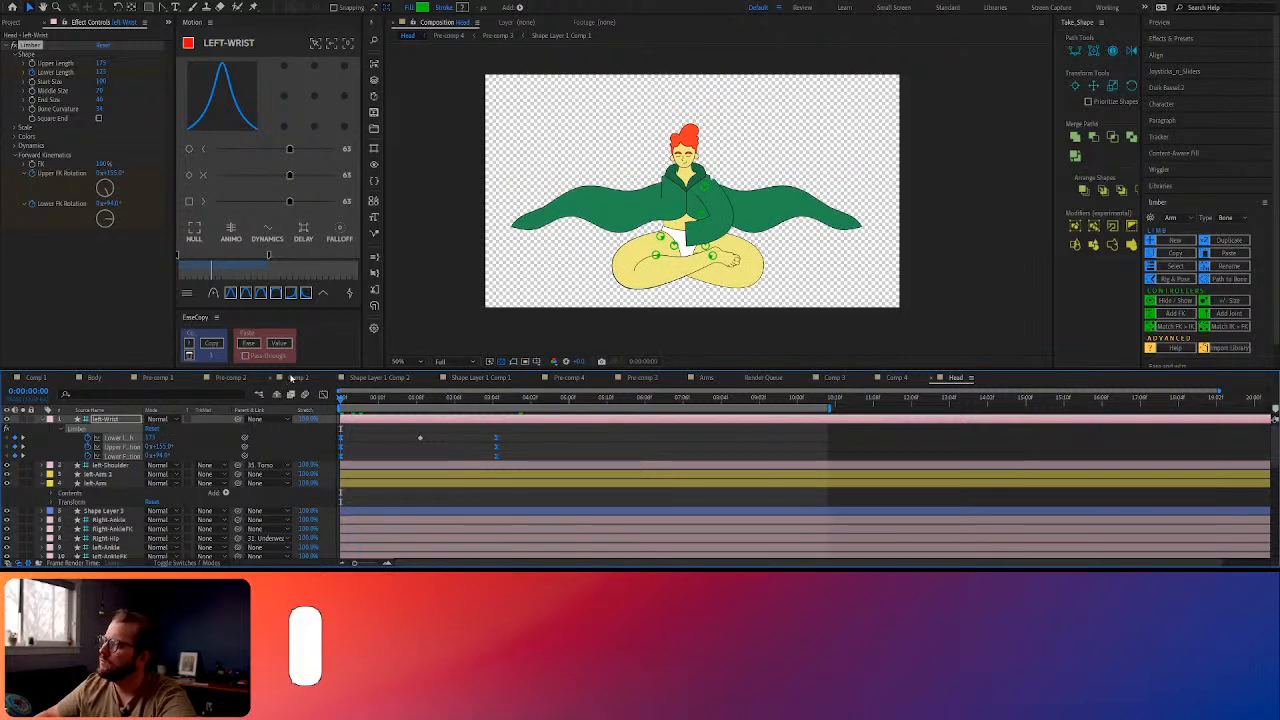
key("space")
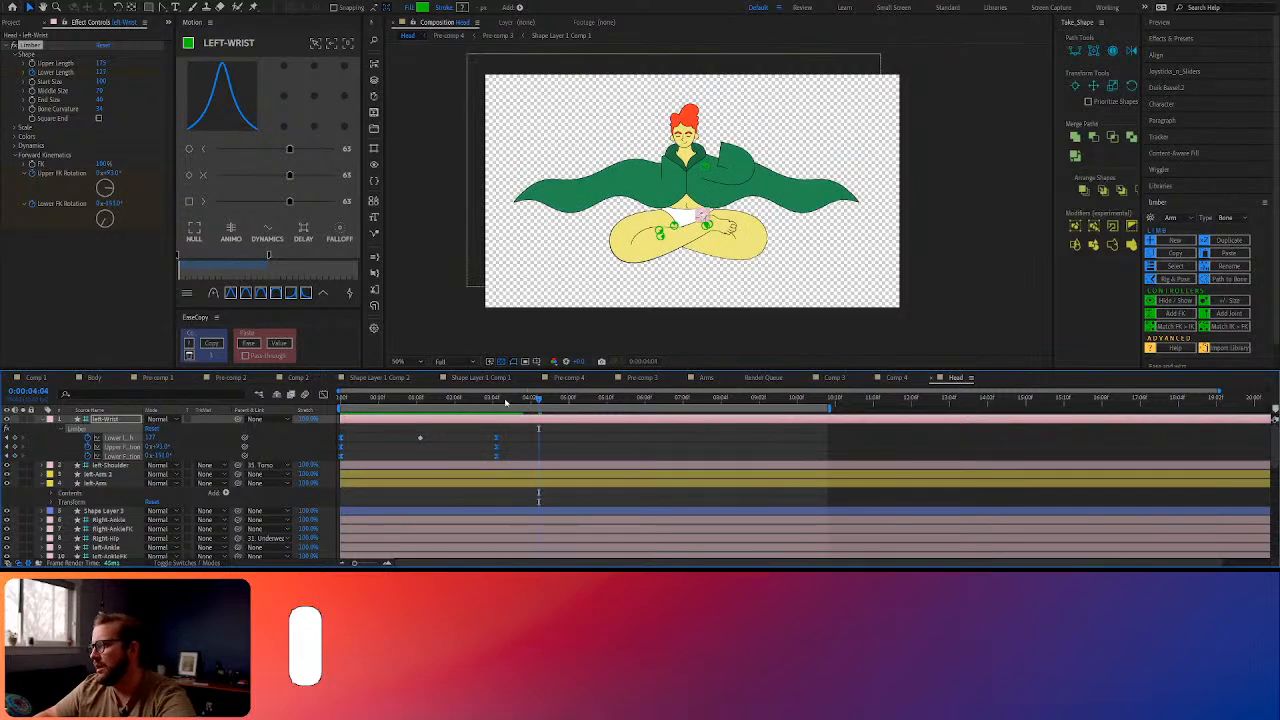
key("space")
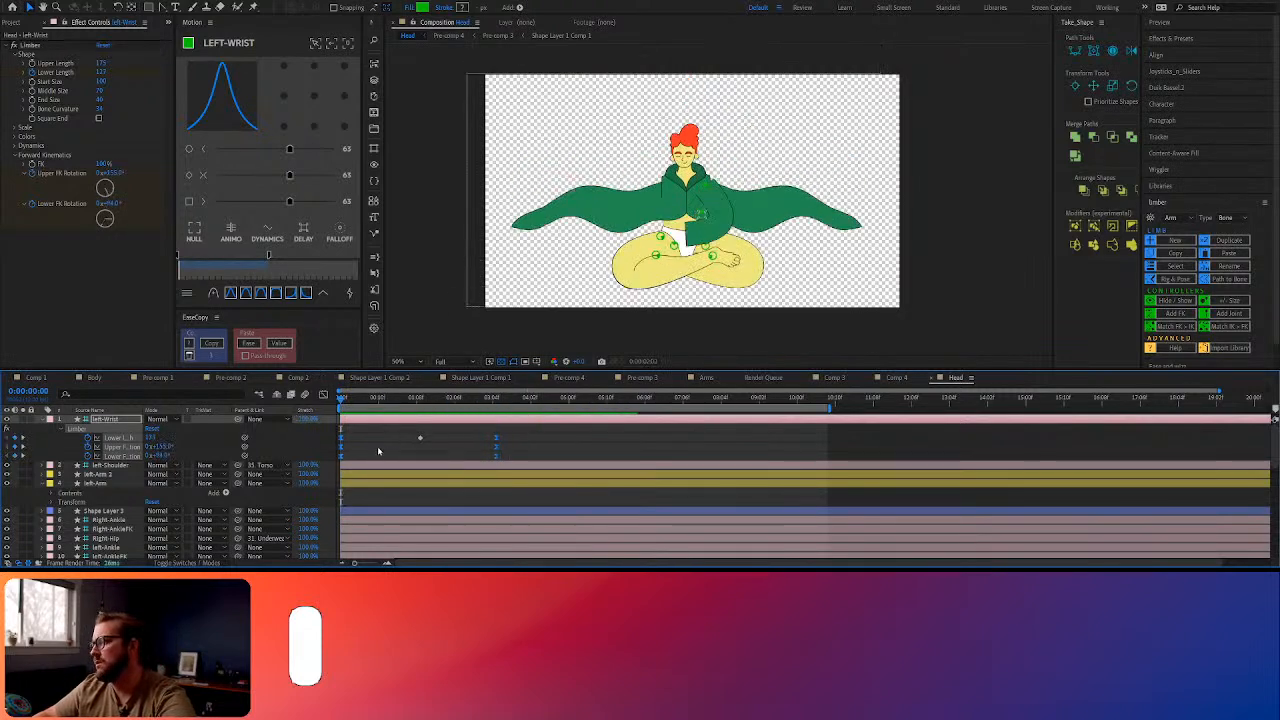
left_click(377, 446)
key("space")
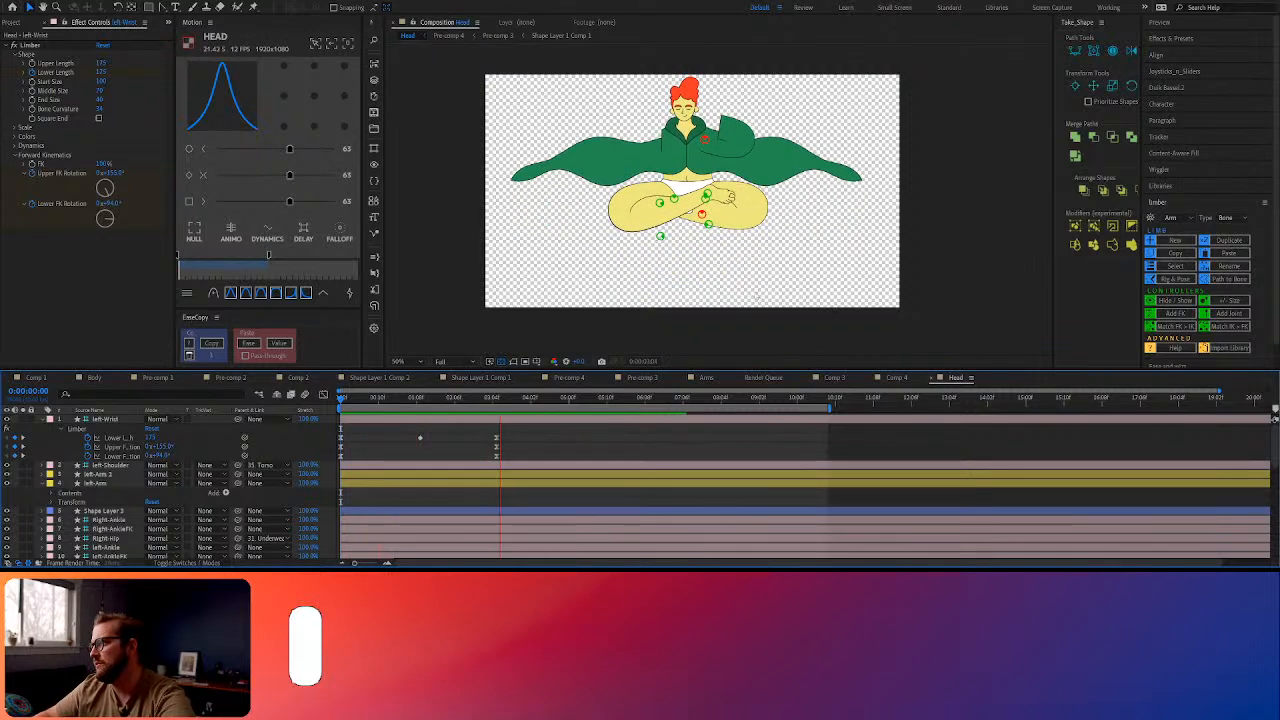
Scrub and replay the early part of the arm swing, examining the sleeve's shape near the shoulder up close
left_click(424, 398)
mouse_move(424, 398)
left_mouse_down()
mouse_move(398, 399)
mouse_move(409, 400)
left_mouse_up()
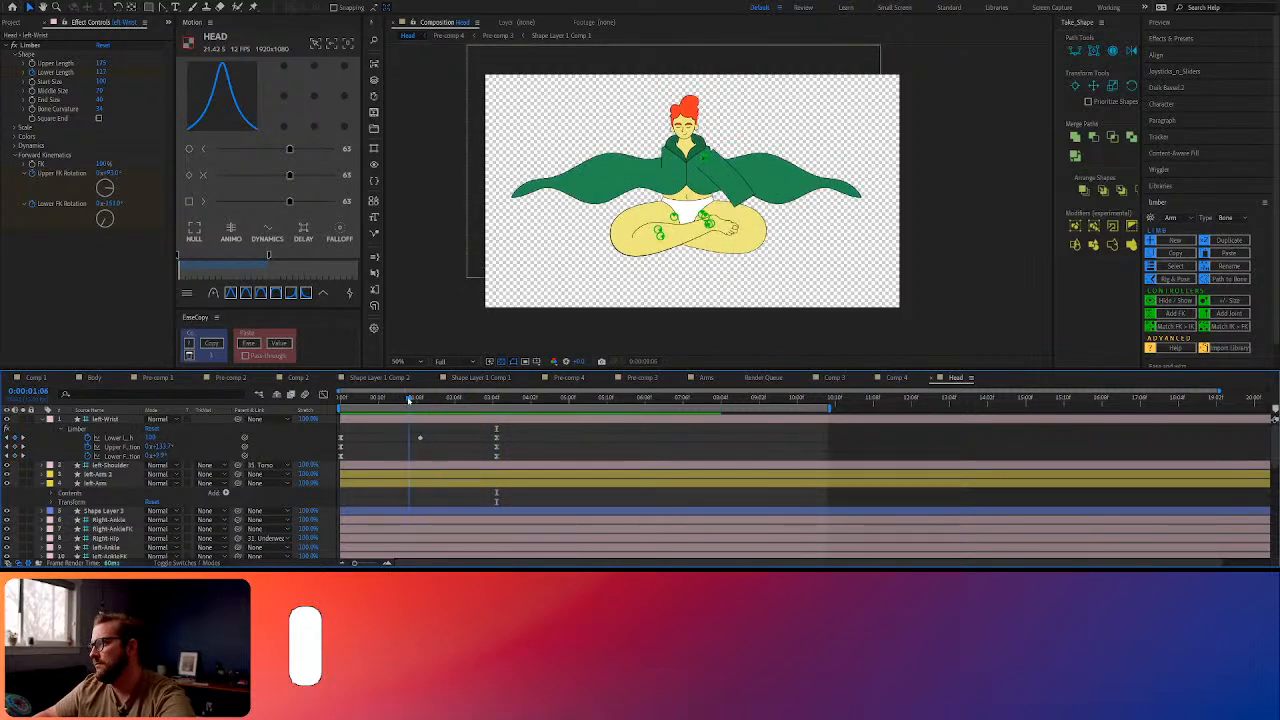
scroll(704, 159, "up", 2)
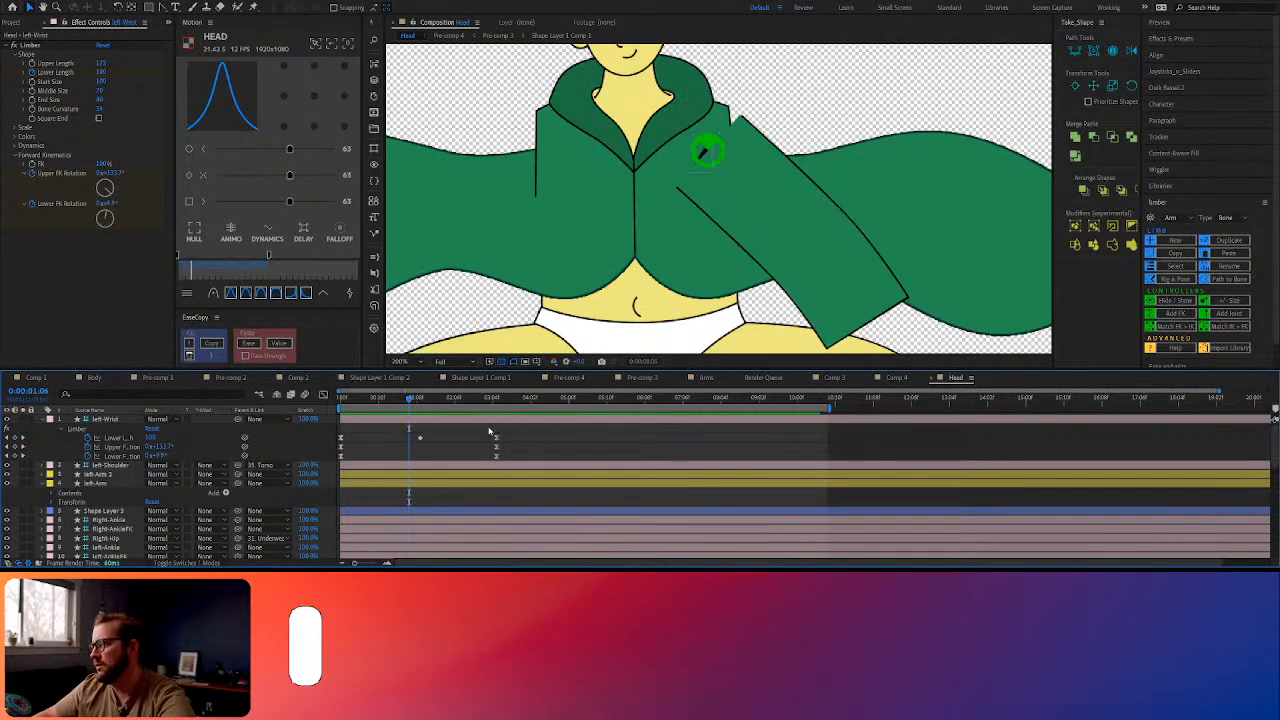
left_click_drag(400, 401, 322, 394)
scroll(718, 208, "down", 1)
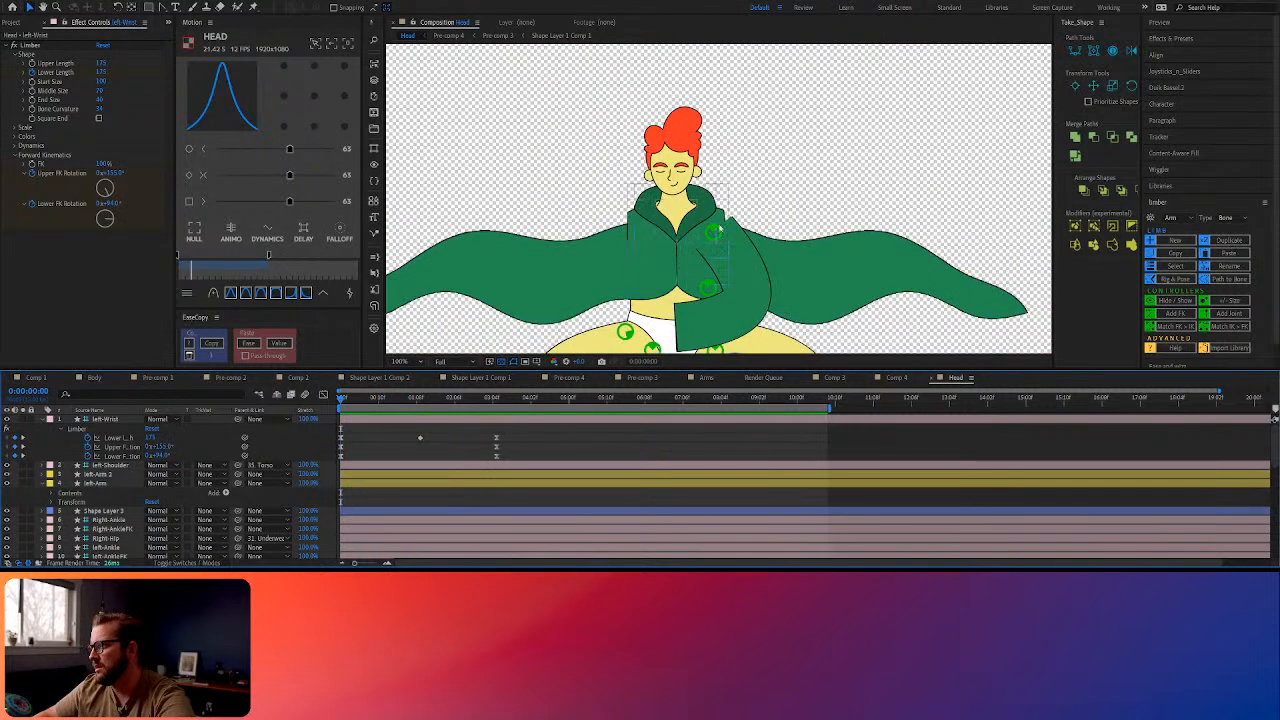
key("space")
key("space")
At 0:00:01:09, keyframe left-Wrist's Upper FK Rotation at about 70°, and delete that property's keyframe at 0:00:03:05
left_click_drag(408, 400, 420, 401)
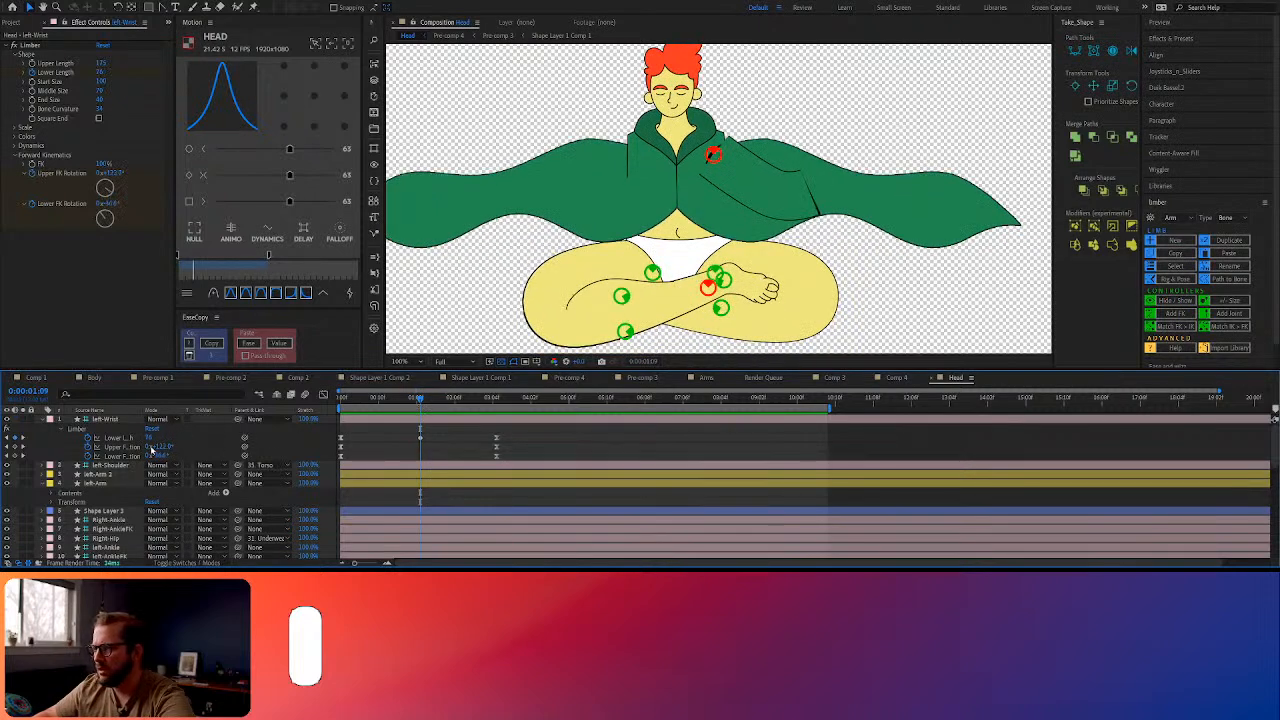
left_click_drag(165, 447, 138, 447)
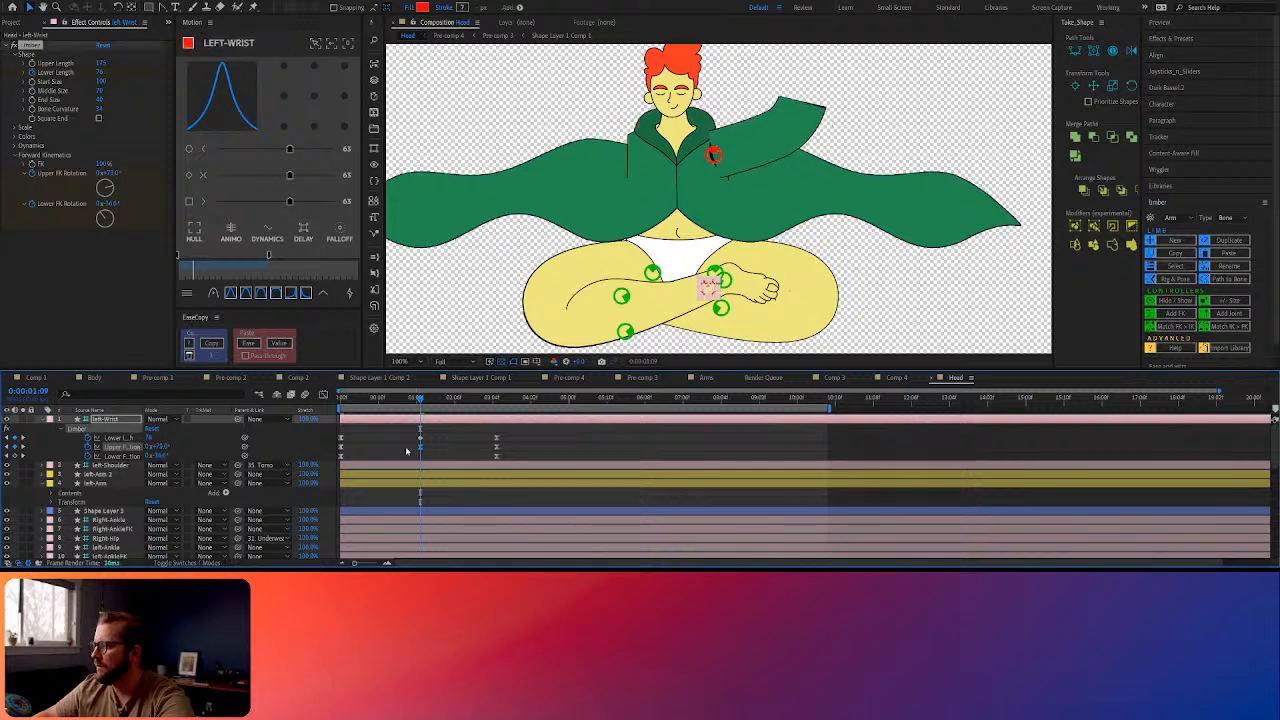
left_click(509, 450)
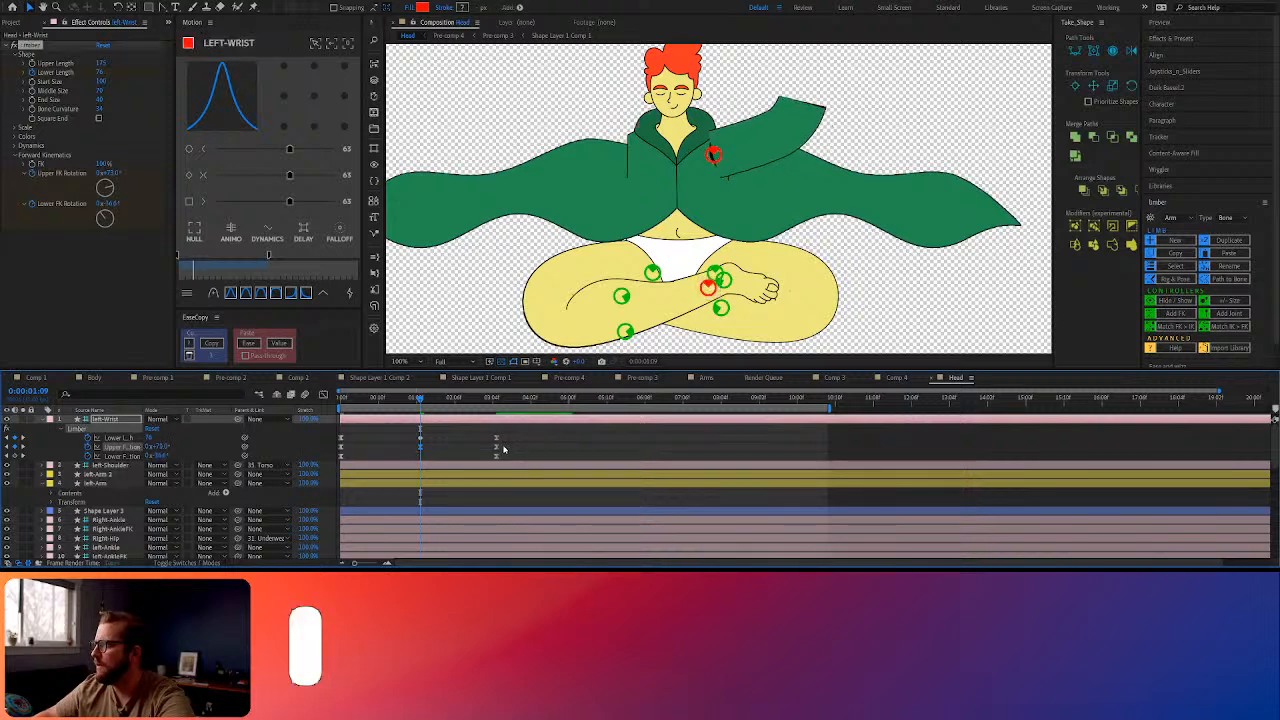
key("space")
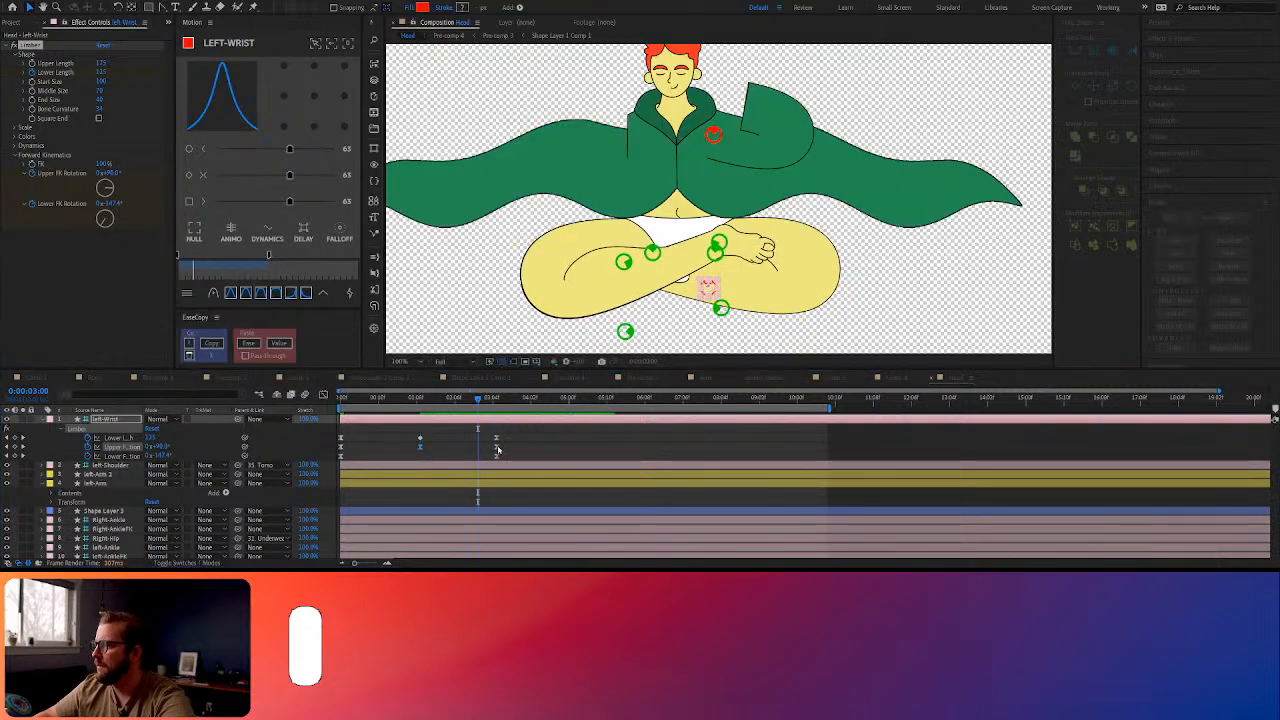
key("Delete")
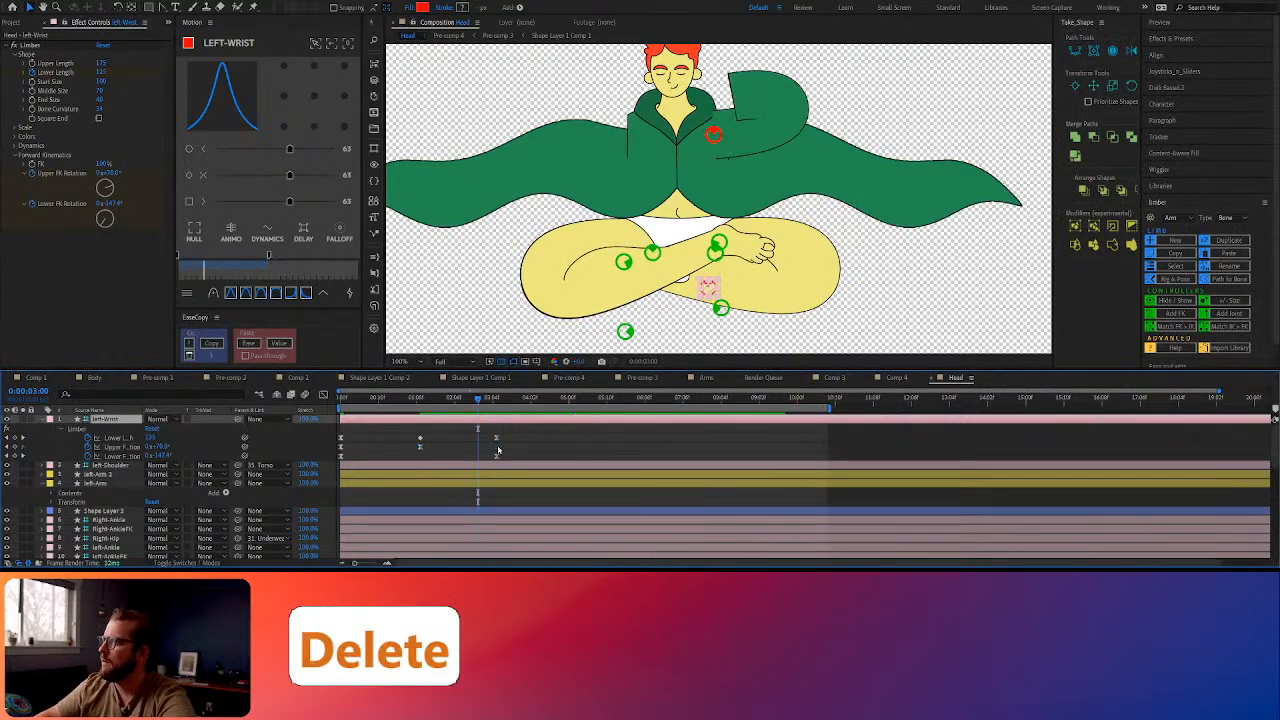
Play the arm animation from the first frame to check the upper arm's revised rotation
left_click(426, 404)
left_click(414, 400)
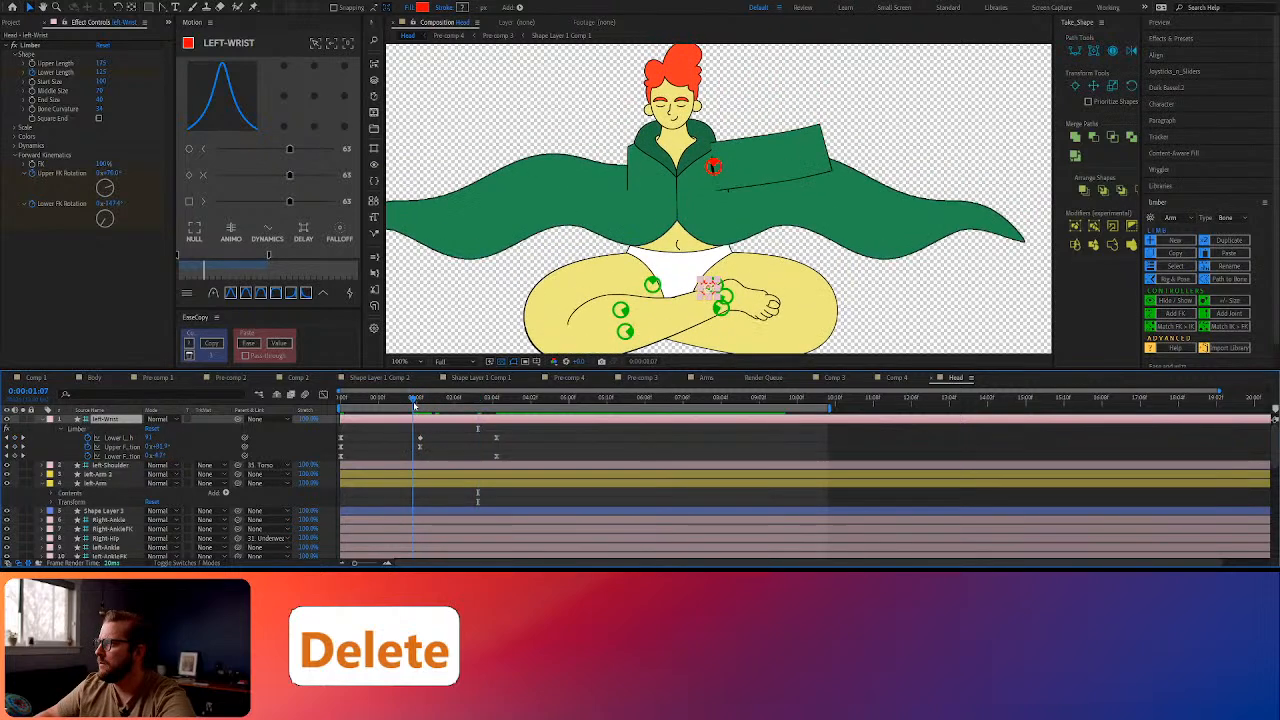
left_click_drag(414, 405, 322, 415)
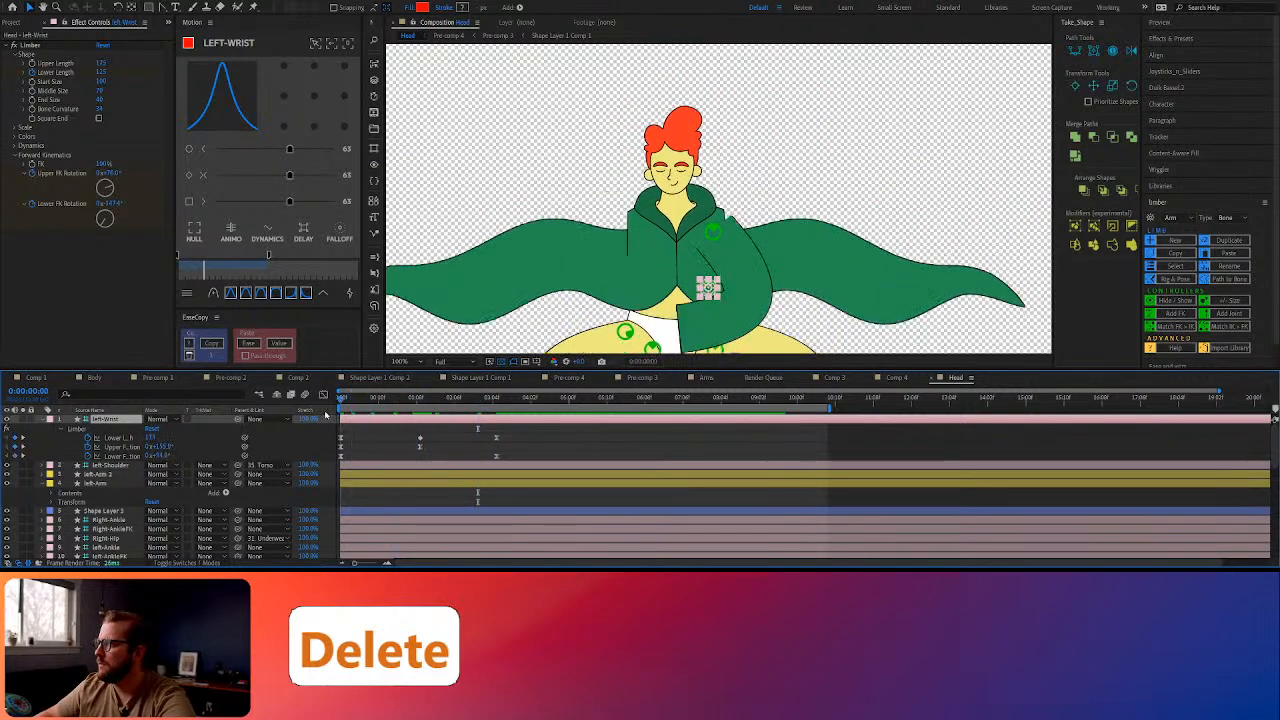
key("space")
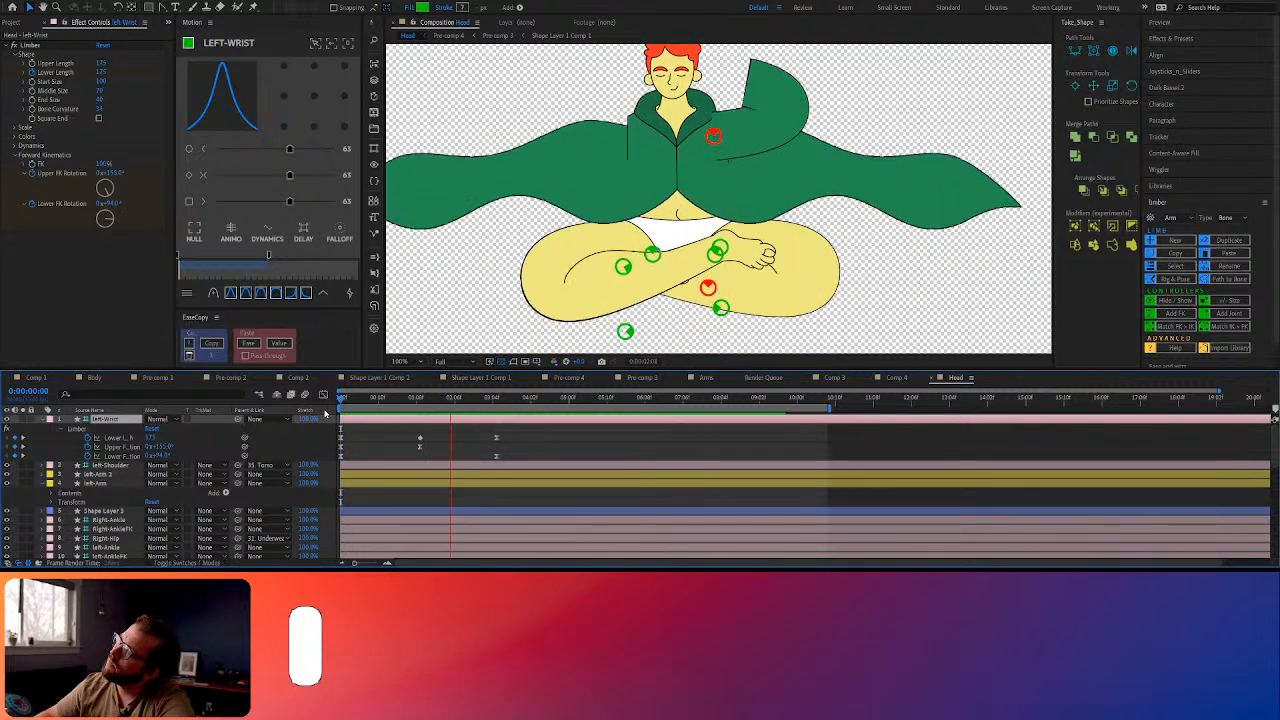
key("space")
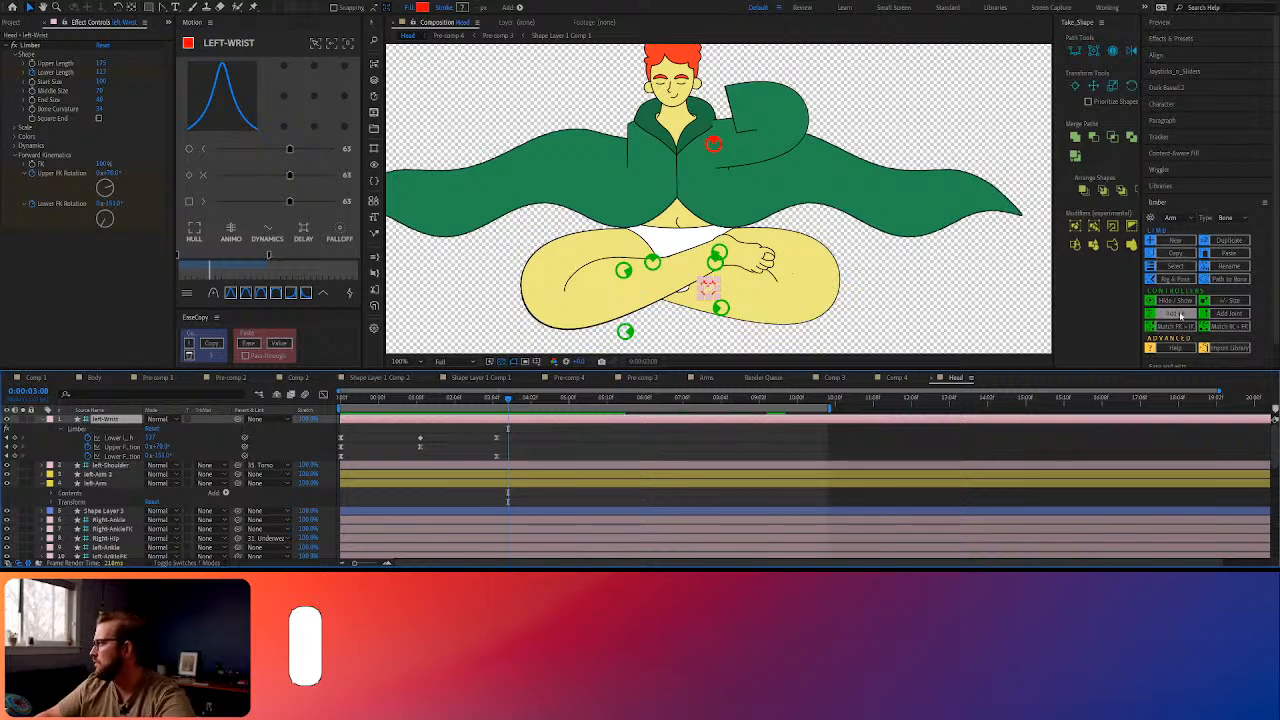
Add an FK controller to left-Wrist with Limber, and set Lower FK Rotation to about -139° at 0:00:03:05
left_click(1178, 314)
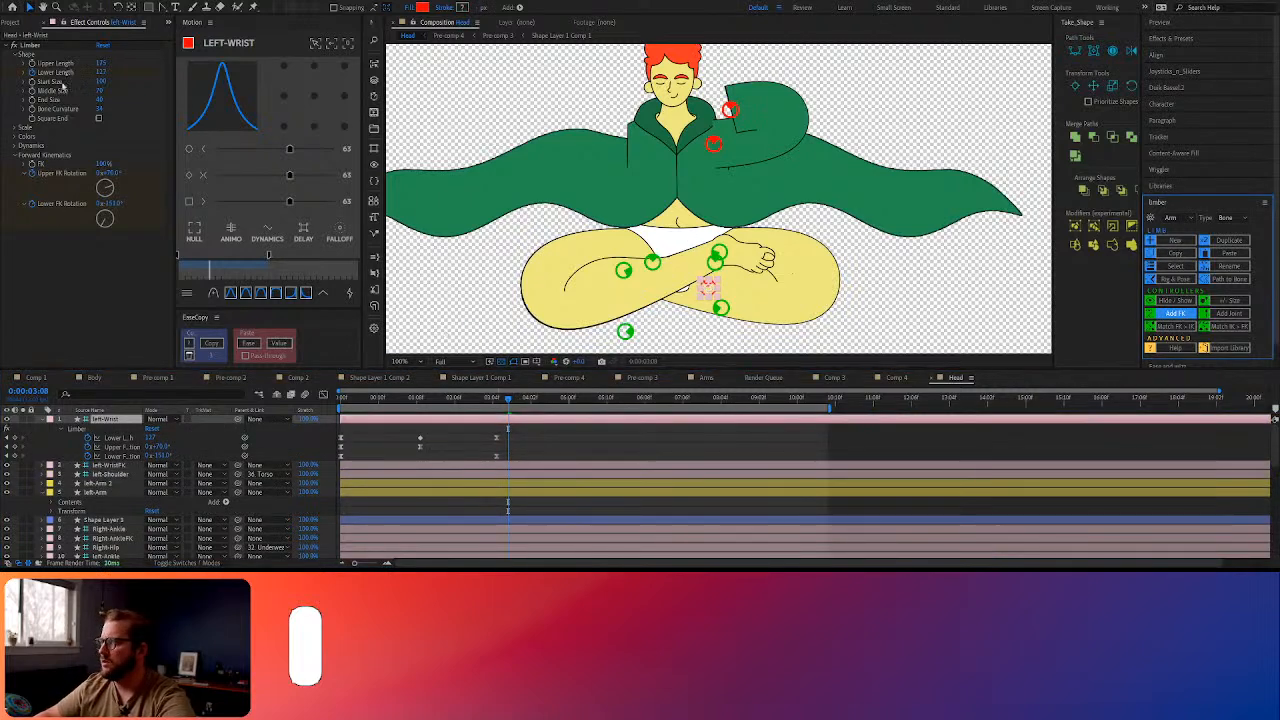
left_click(149, 7)
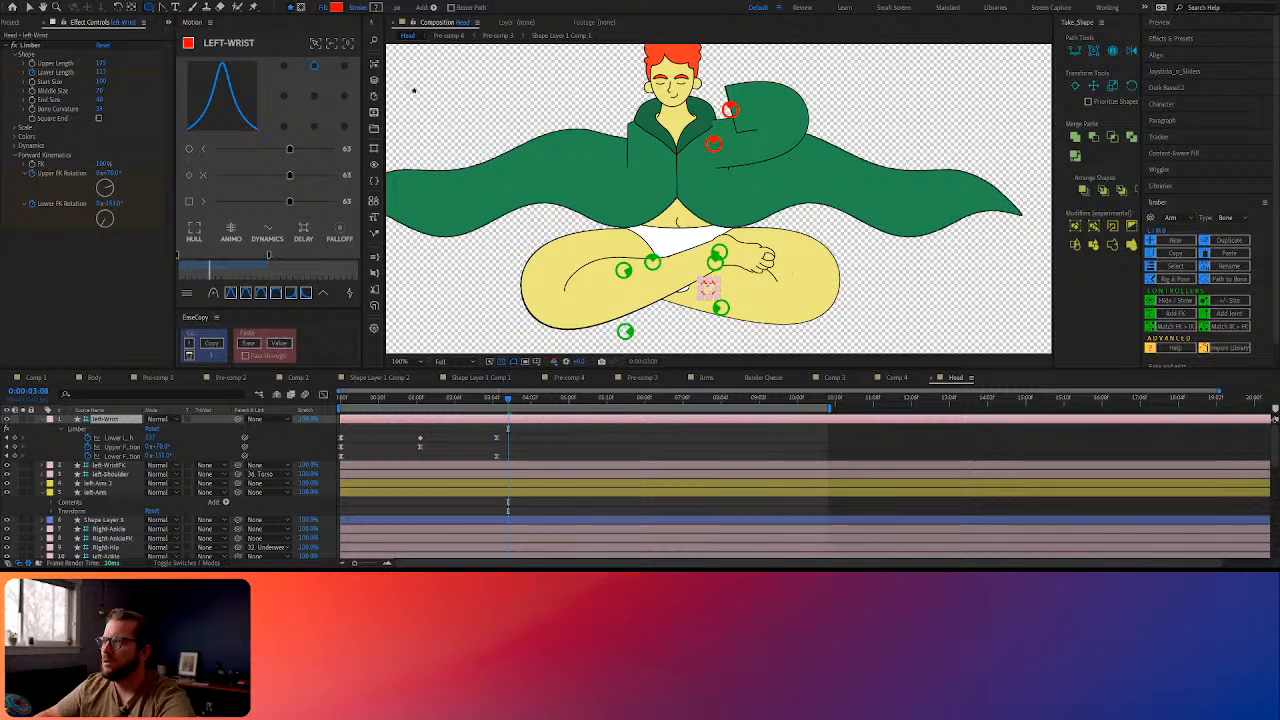
scroll(746, 103, "up", 2)
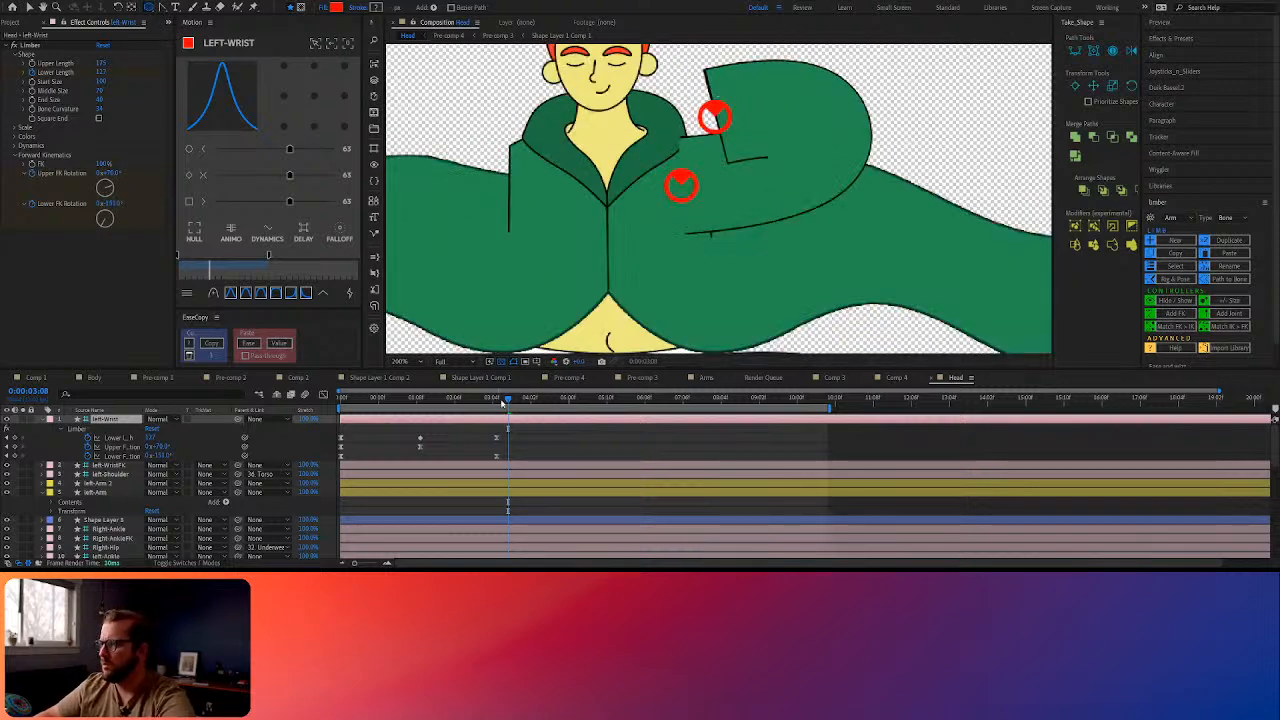
left_click_drag(503, 401, 498, 400)
left_click_drag(114, 203, 120, 203)
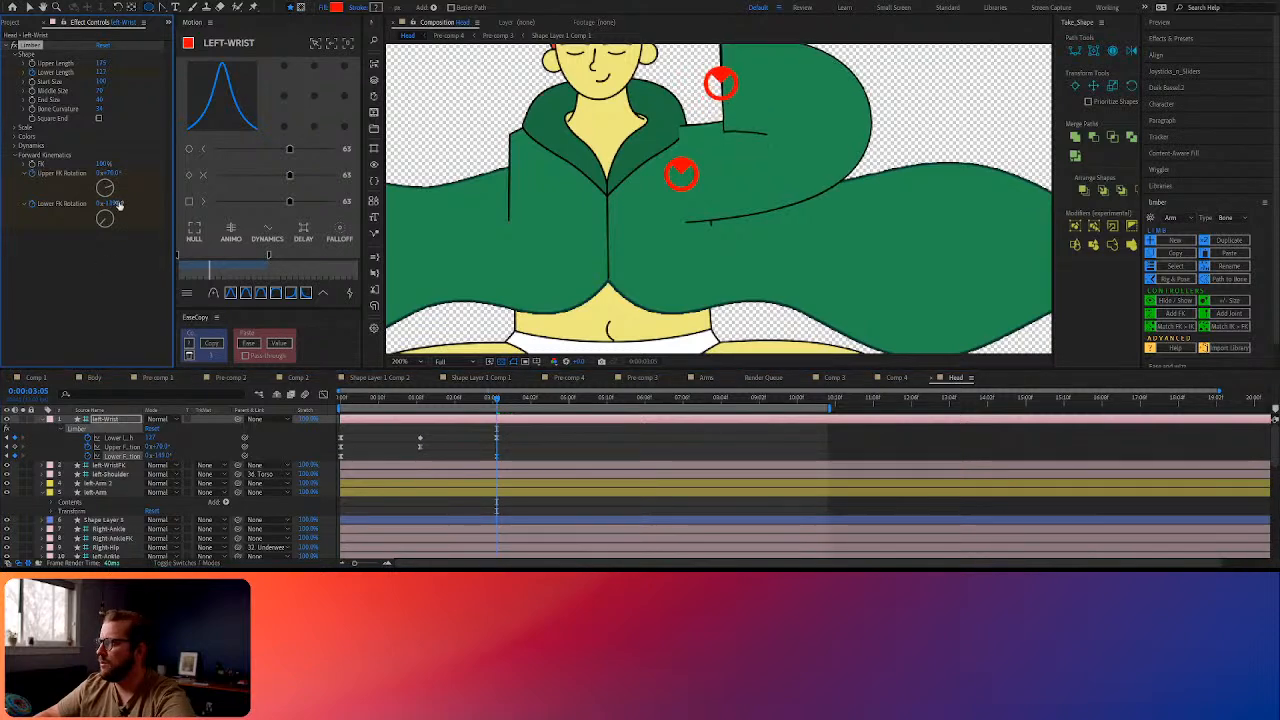
With no layer selected, draw a narrow upright ellipse along the sleeve's open end as a new shape layer with 0 px stroke
left_click_drag(778, 89, 695, 97)
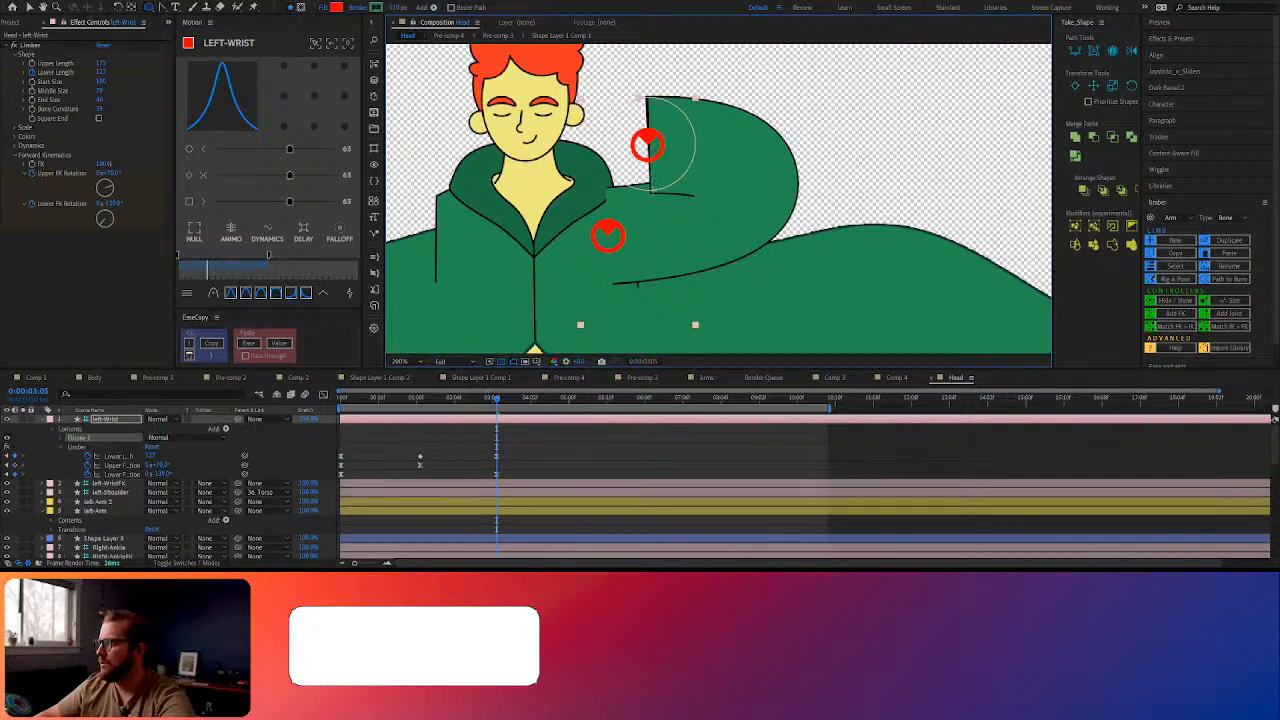
key("ctrl+z")
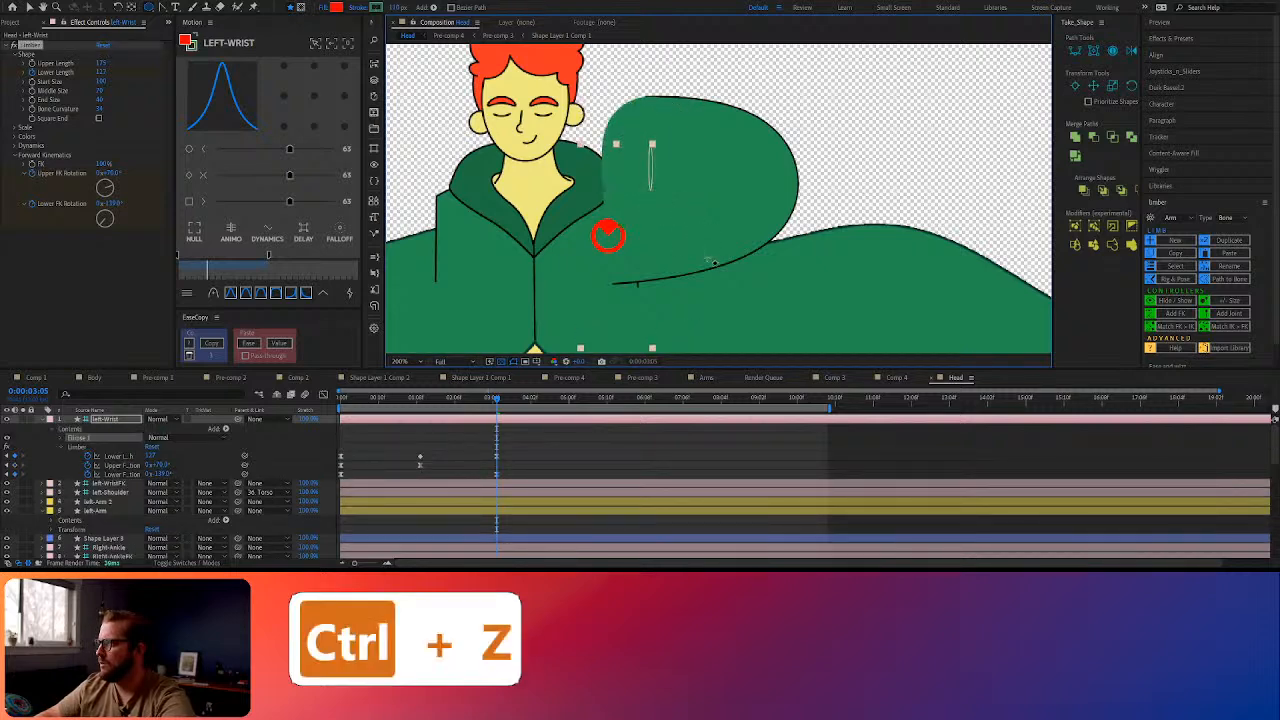
left_click(613, 456)
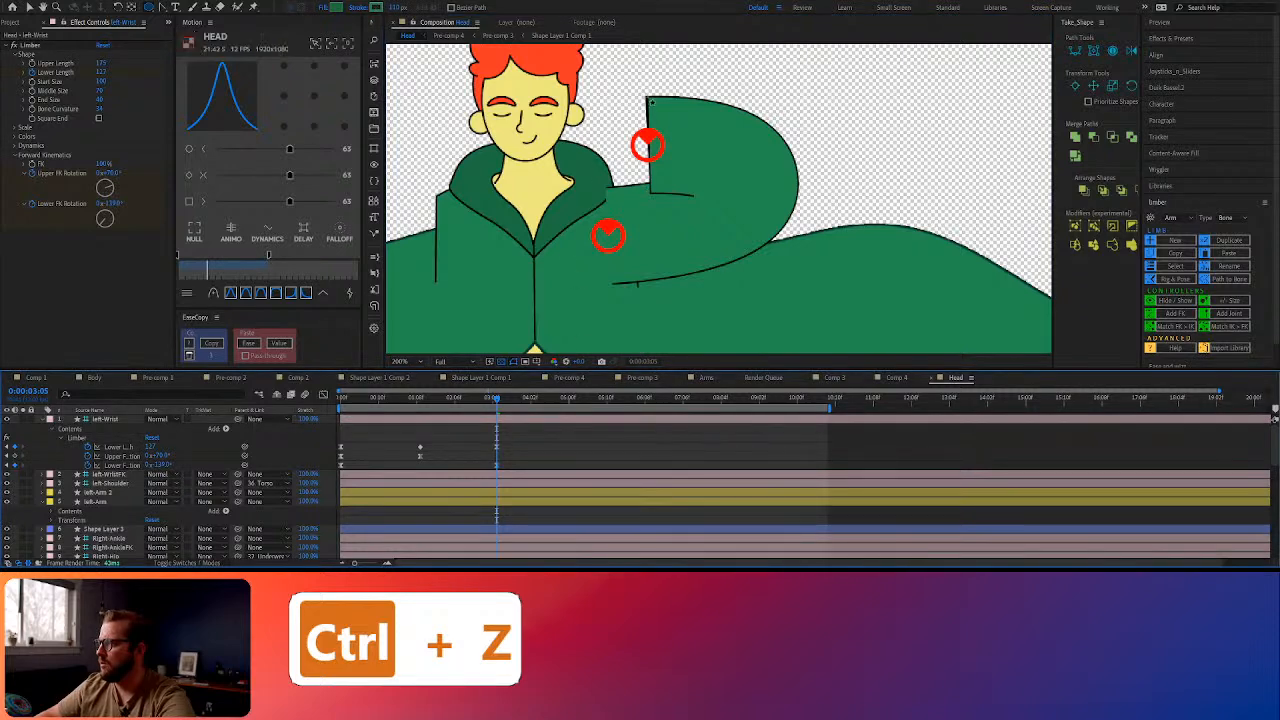
key("ctrl+z")
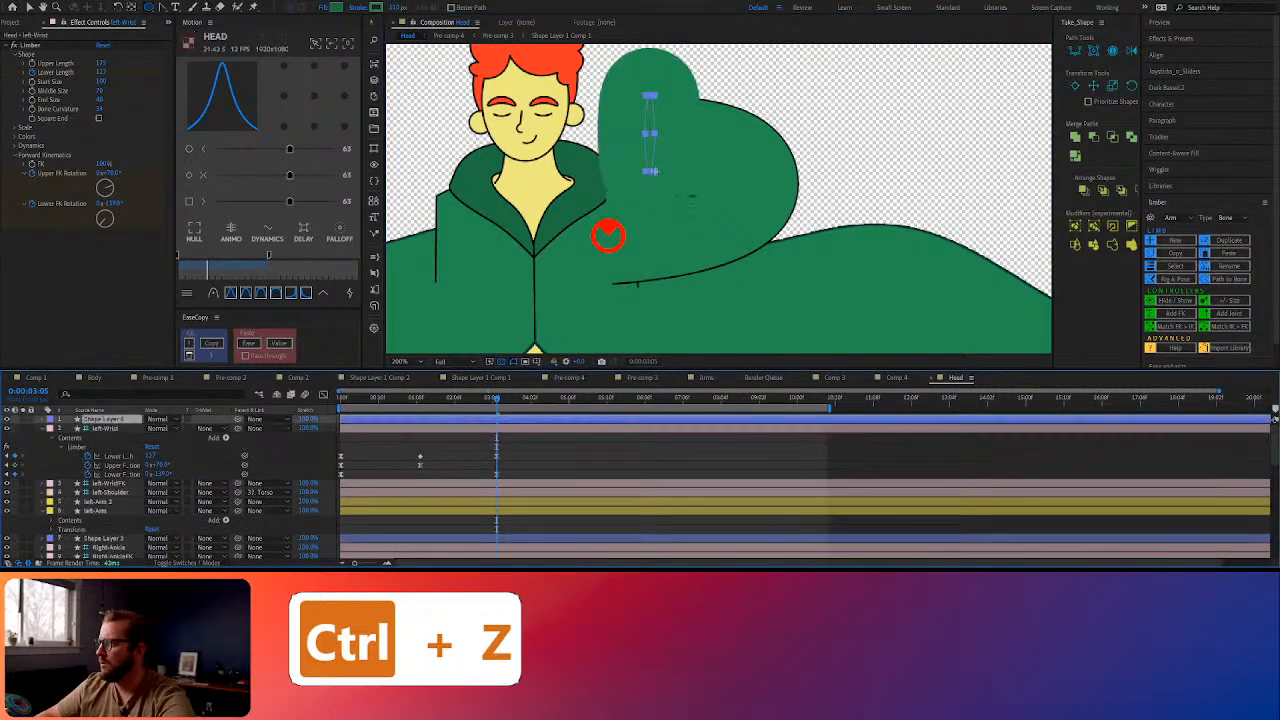
key("ctrl+z")
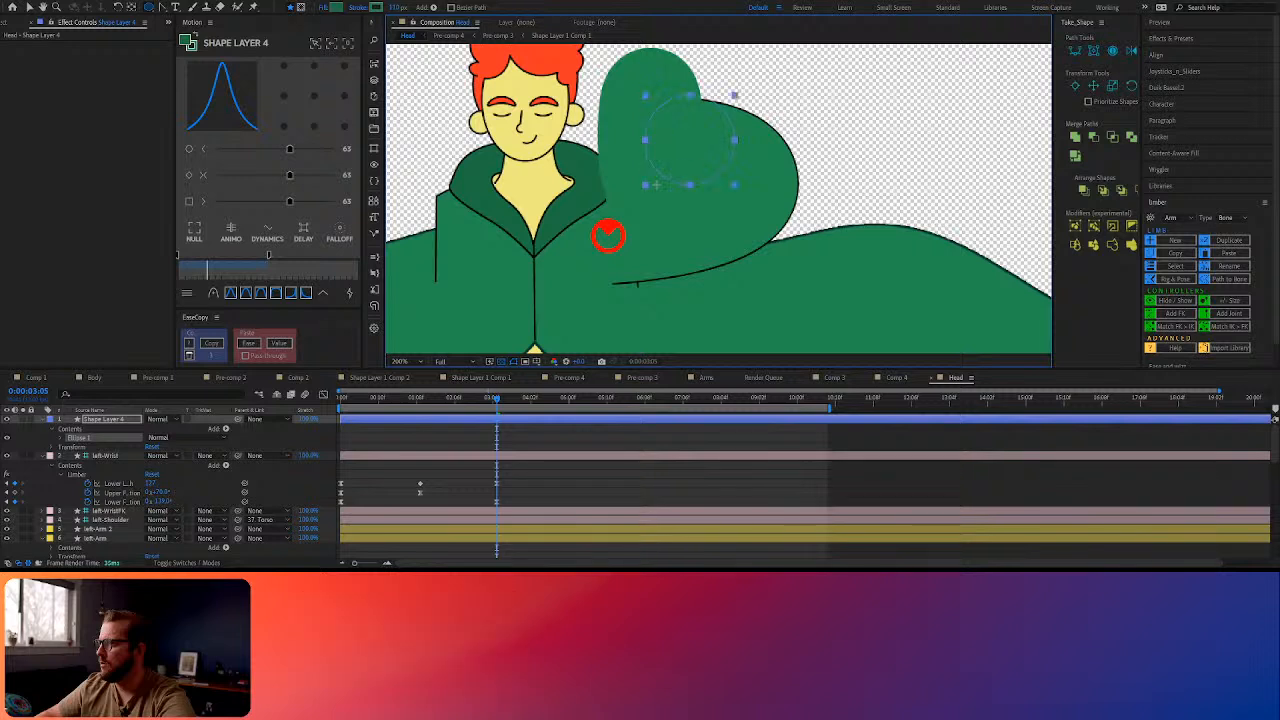
left_click_drag(657, 185, 659, 185)
left_click_drag(395, 9, 345, 9)
Center the ellipse layer on the sleeve's open end and tilt it slightly to follow the cuff edge
key("v")
left_click(658, 143)
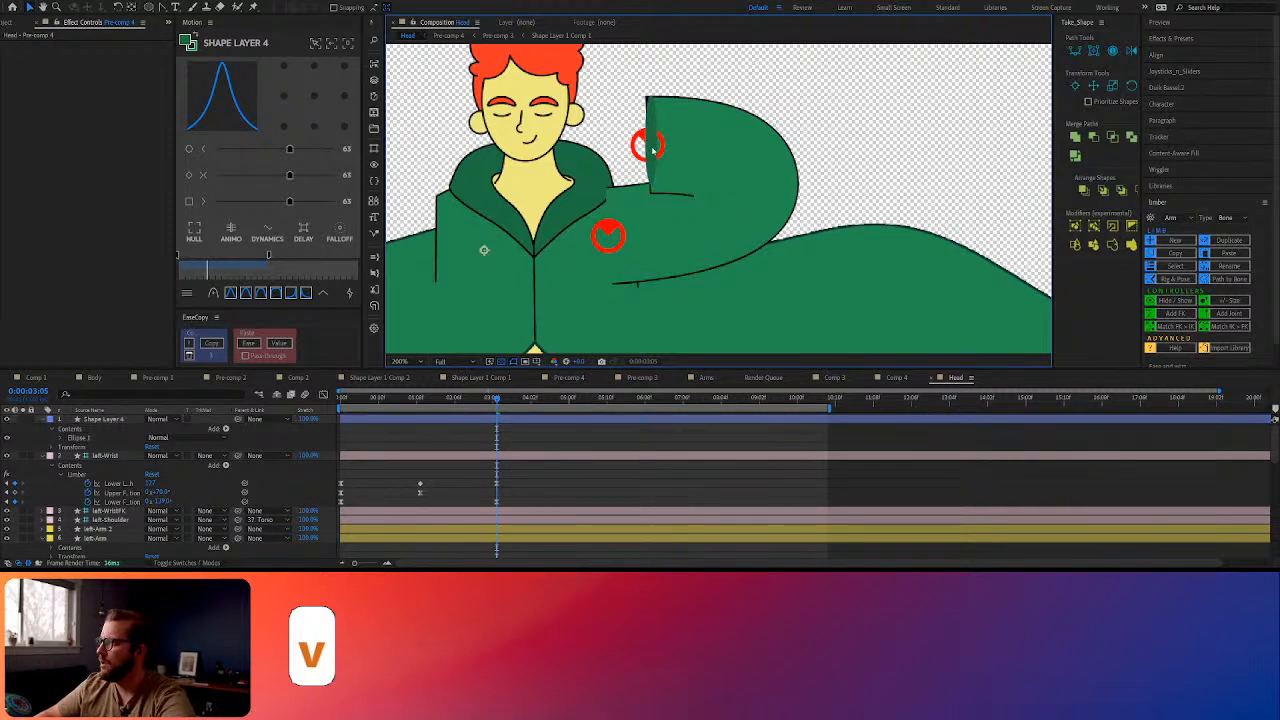
left_click(562, 422)
mouse_move(658, 137)
left_mouse_down()
mouse_move(613, 153)
mouse_move(648, 145)
left_mouse_up()
scroll(665, 121, "up", 2)
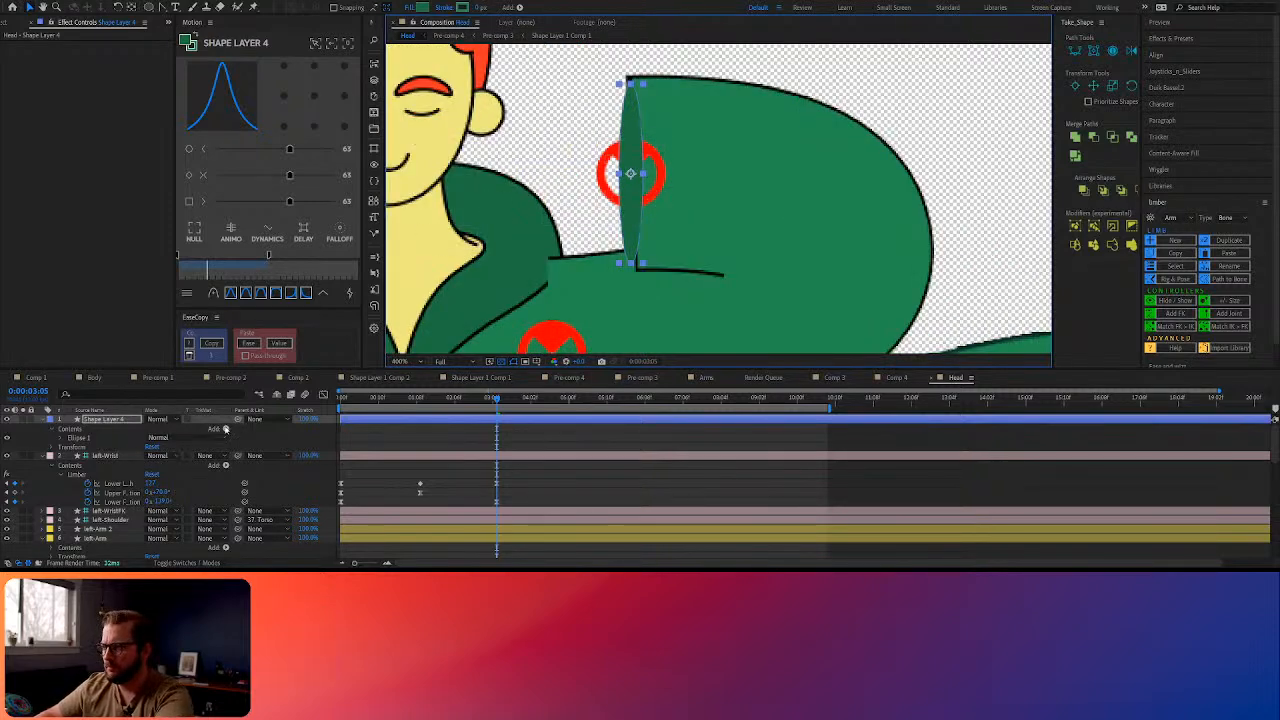
key("r")
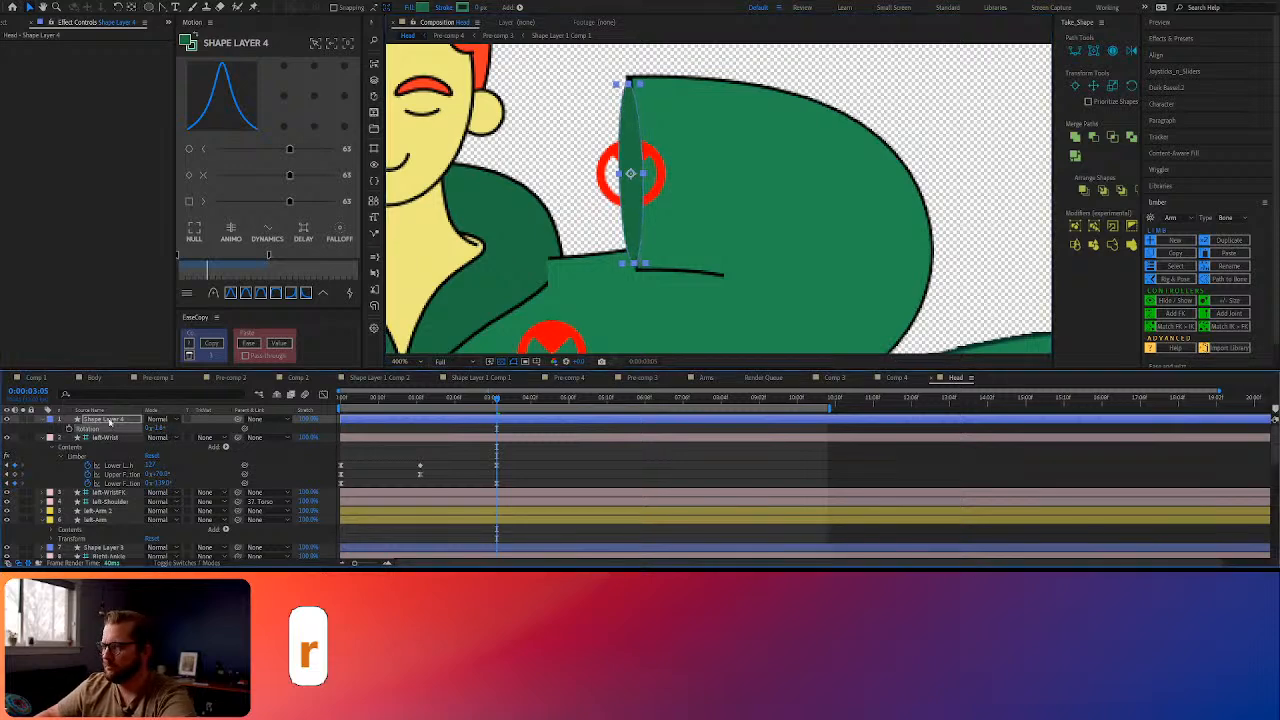
Enlarge the cuff ellipse's path size to about 21 by 113 so it spans the full sleeve opening
double_click(44, 421)
left_click(58, 428)
left_click(64, 437)
left_click(74, 446)
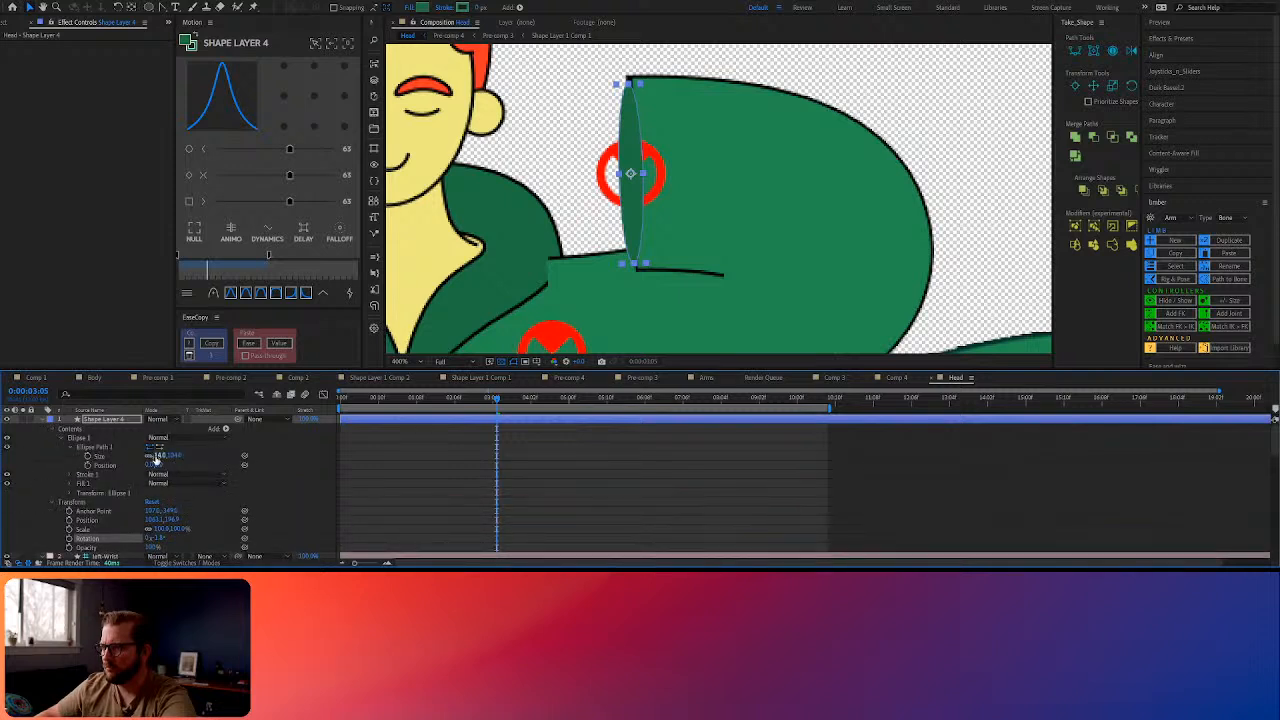
left_click_drag(157, 458, 173, 456)
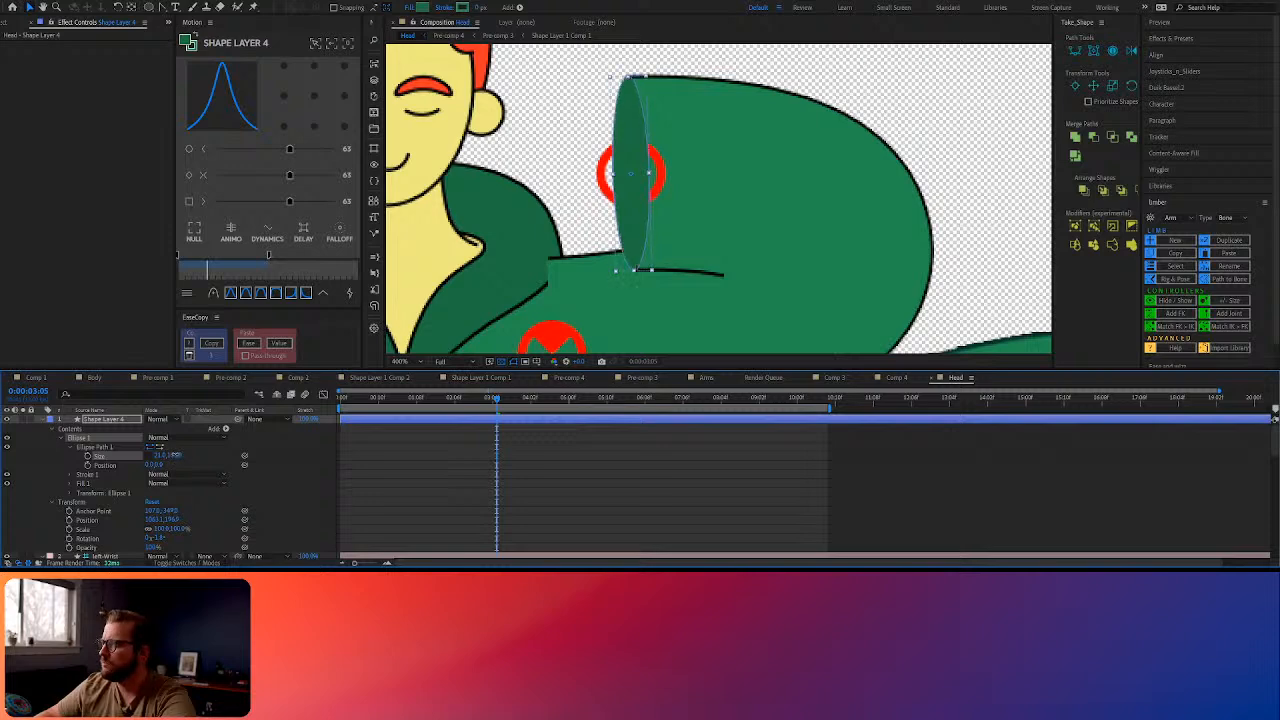
left_click(630, 458)
Give the cuff ellipse a black (000000) stroke and raise its width to match the sleeve's outline
left_click(107, 419)
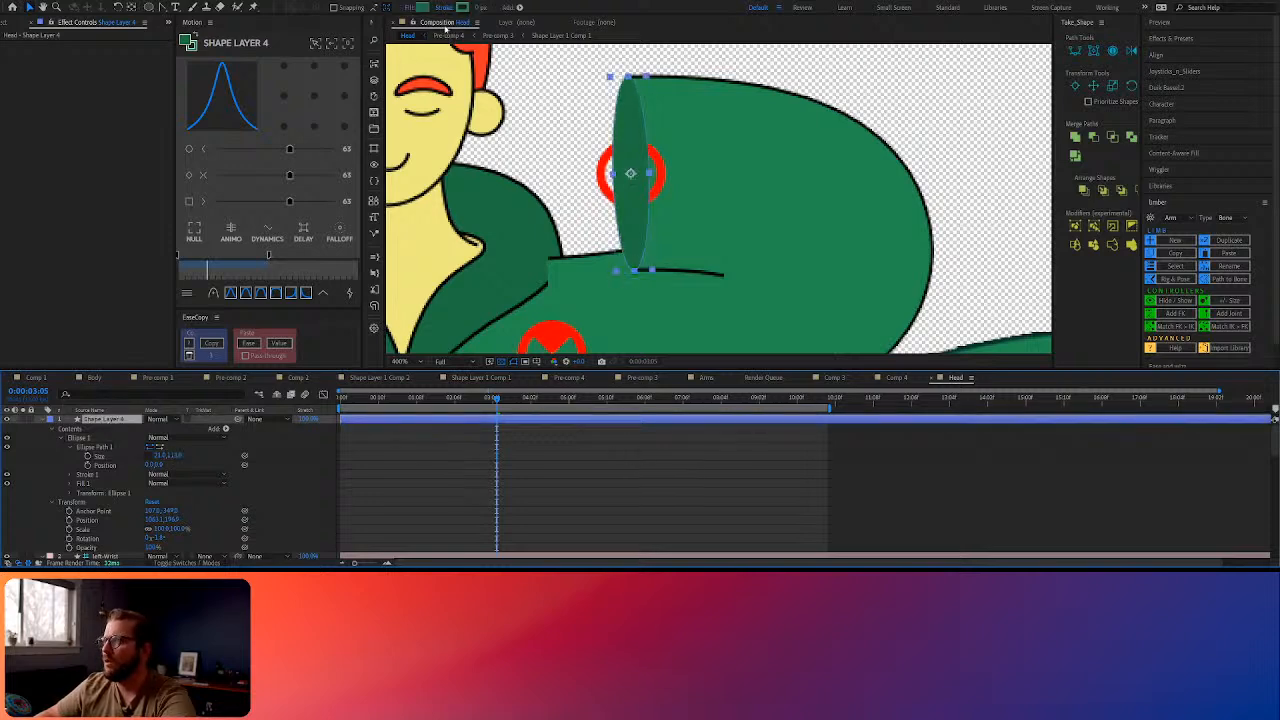
left_click(462, 7)
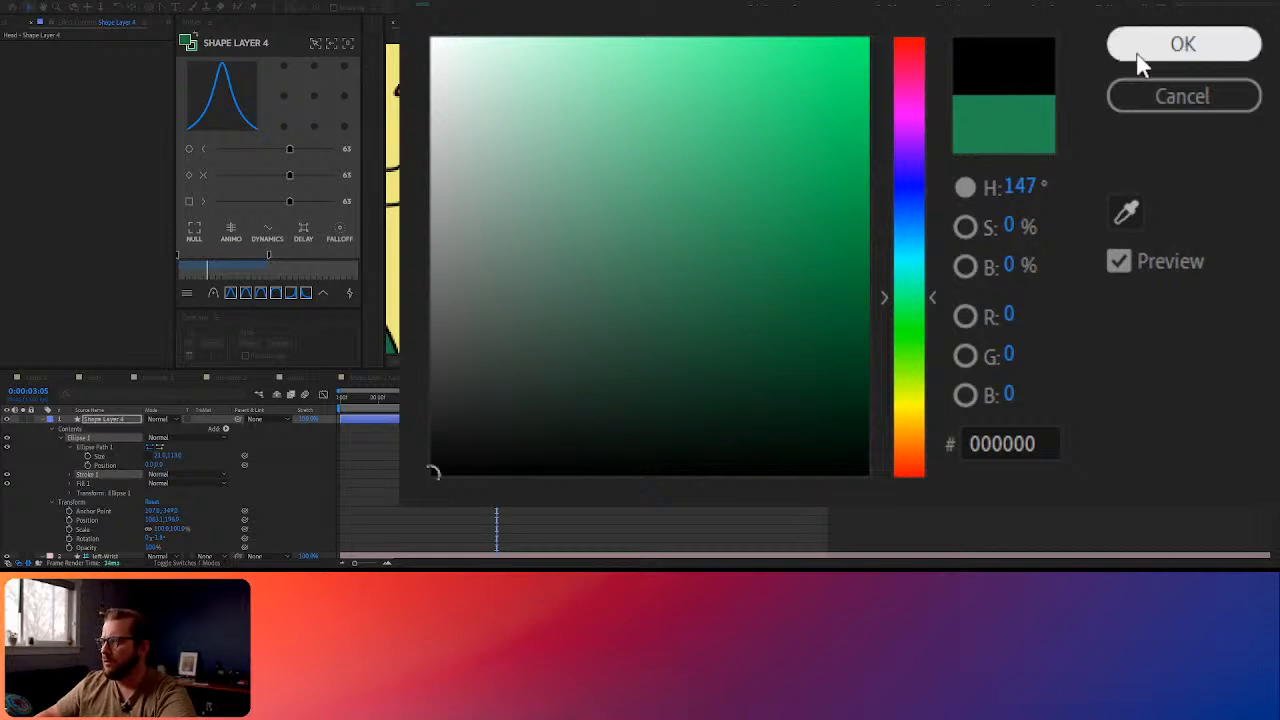
left_click(1130, 52)
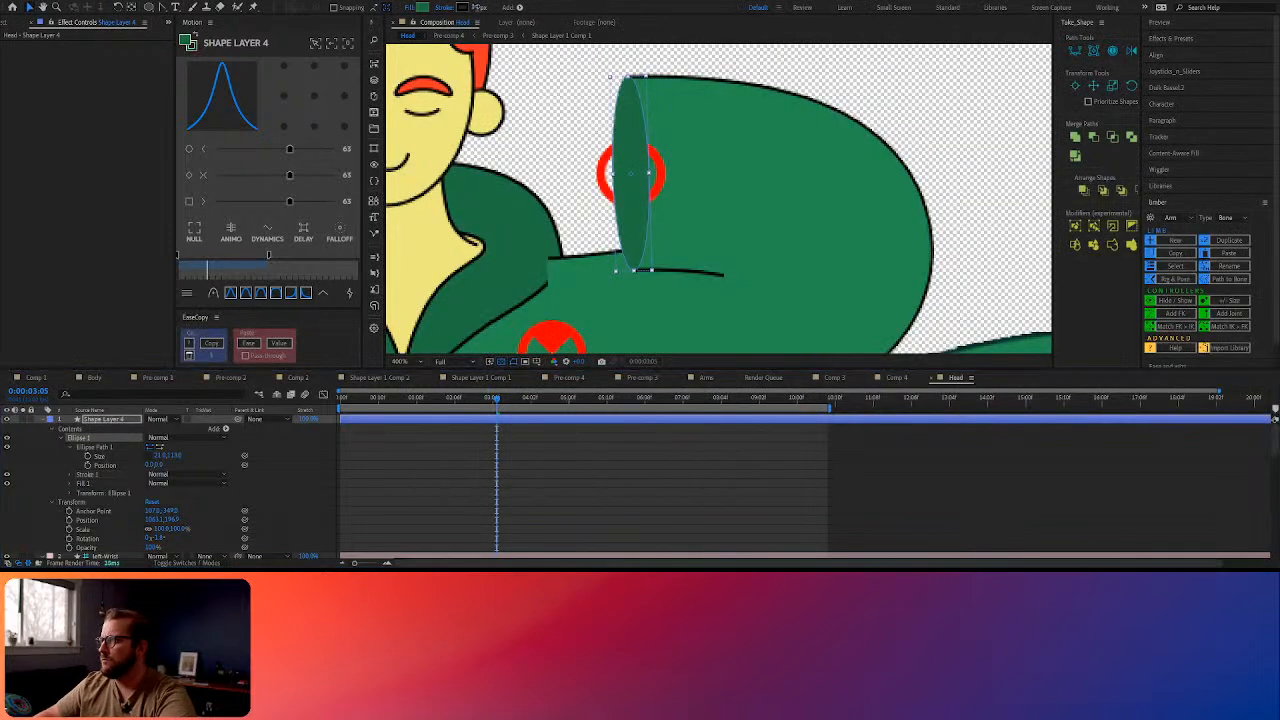
left_click_drag(481, 7, 480, 8)
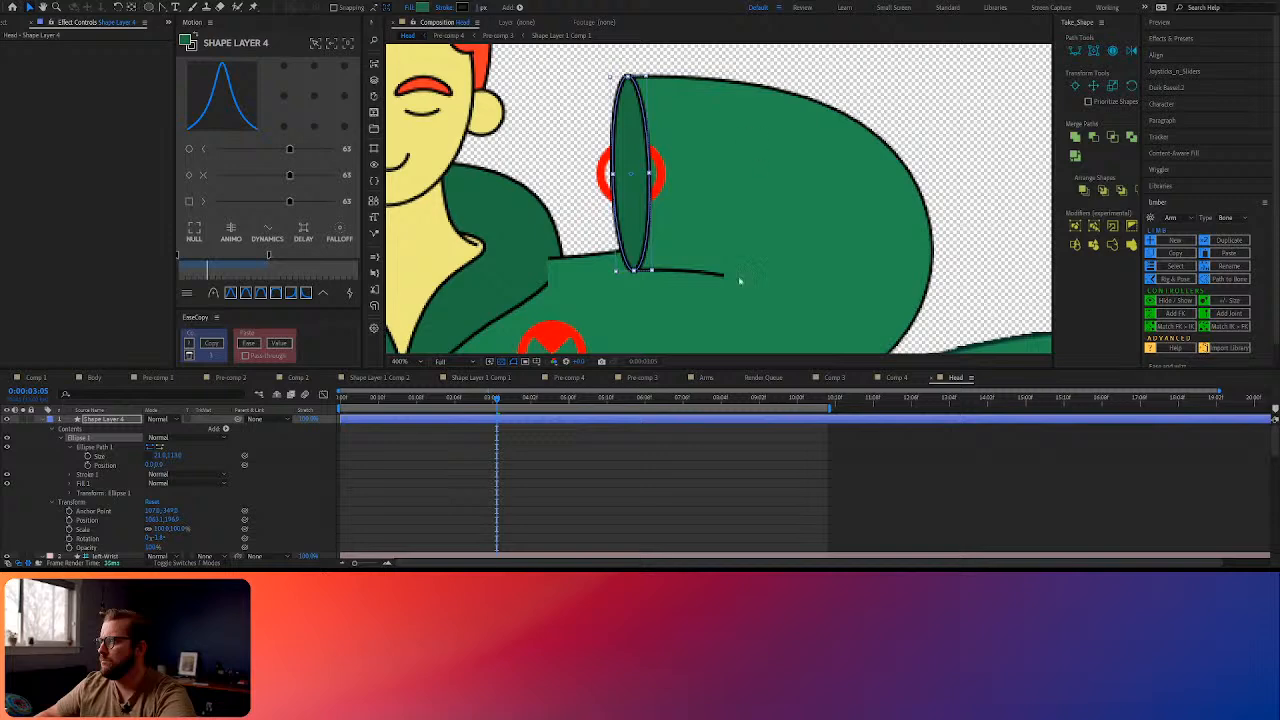
Parent the cuff ellipse layer (Shape Layer 4) to the left-WristFK layer
left_click(672, 482)
scroll(745, 142, "down", 1)
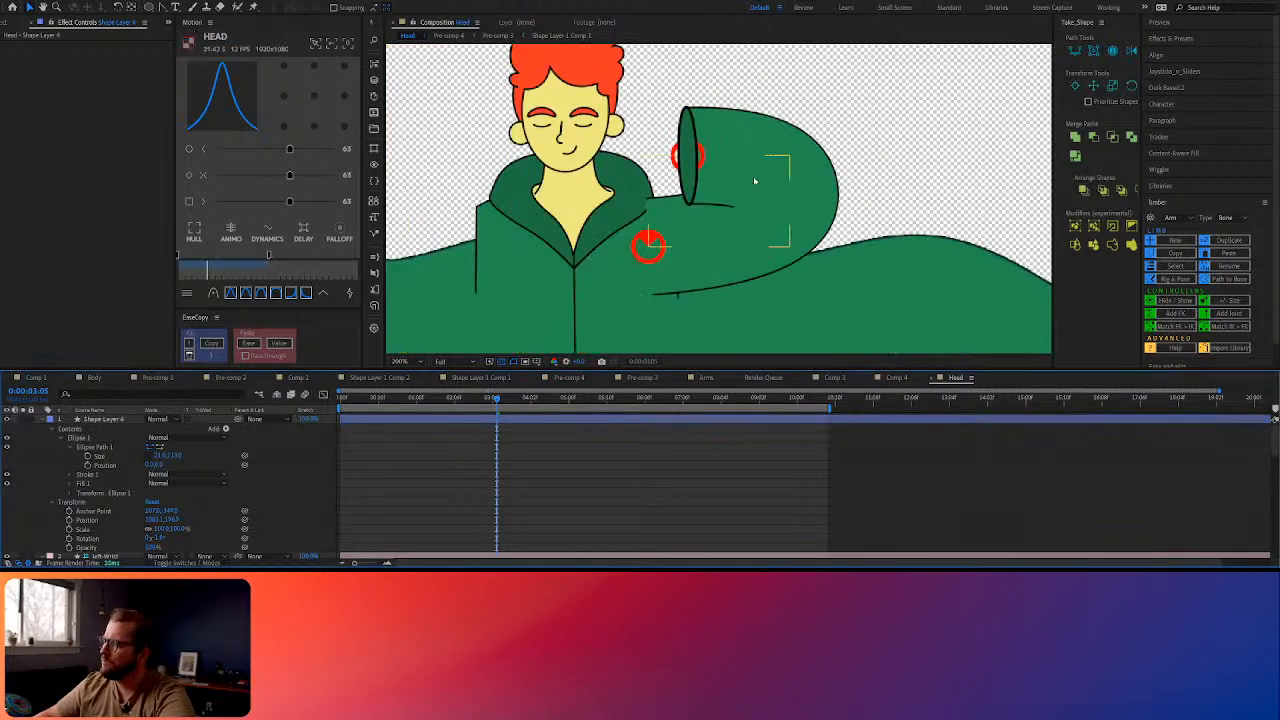
left_click(38, 422)
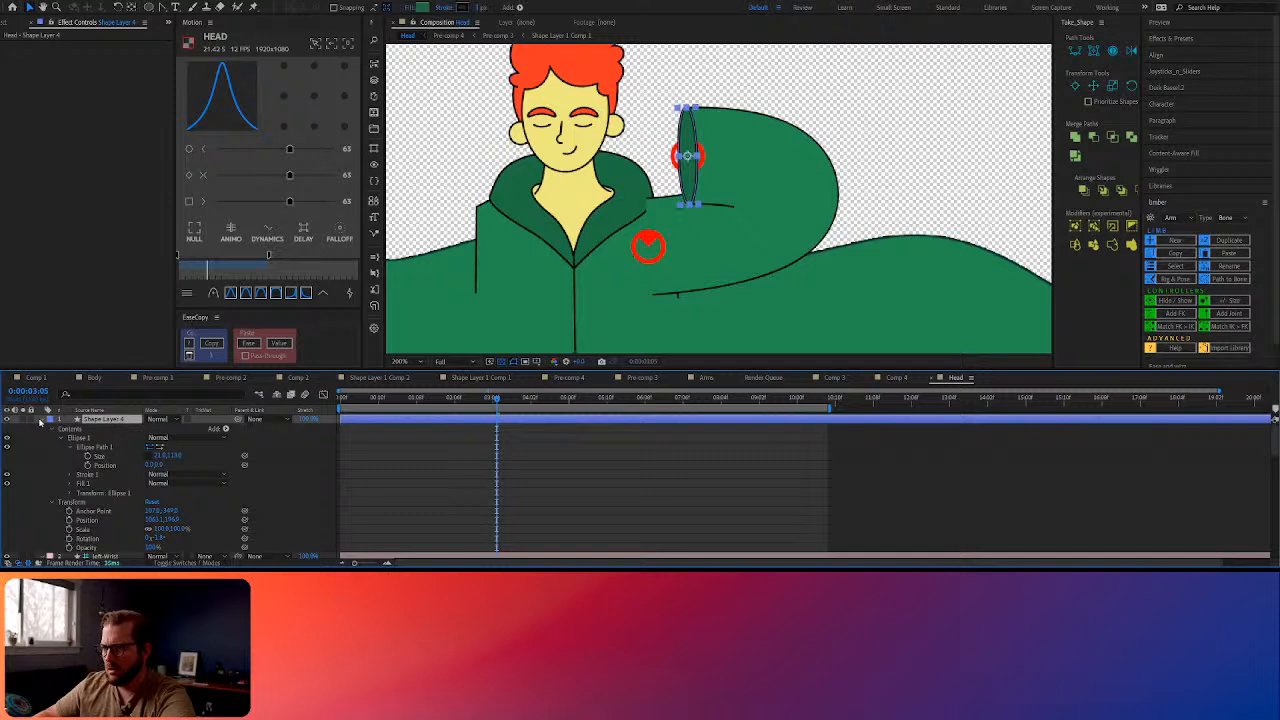
left_click(39, 421)
left_click_drag(238, 420, 105, 484)
left_click(494, 440)
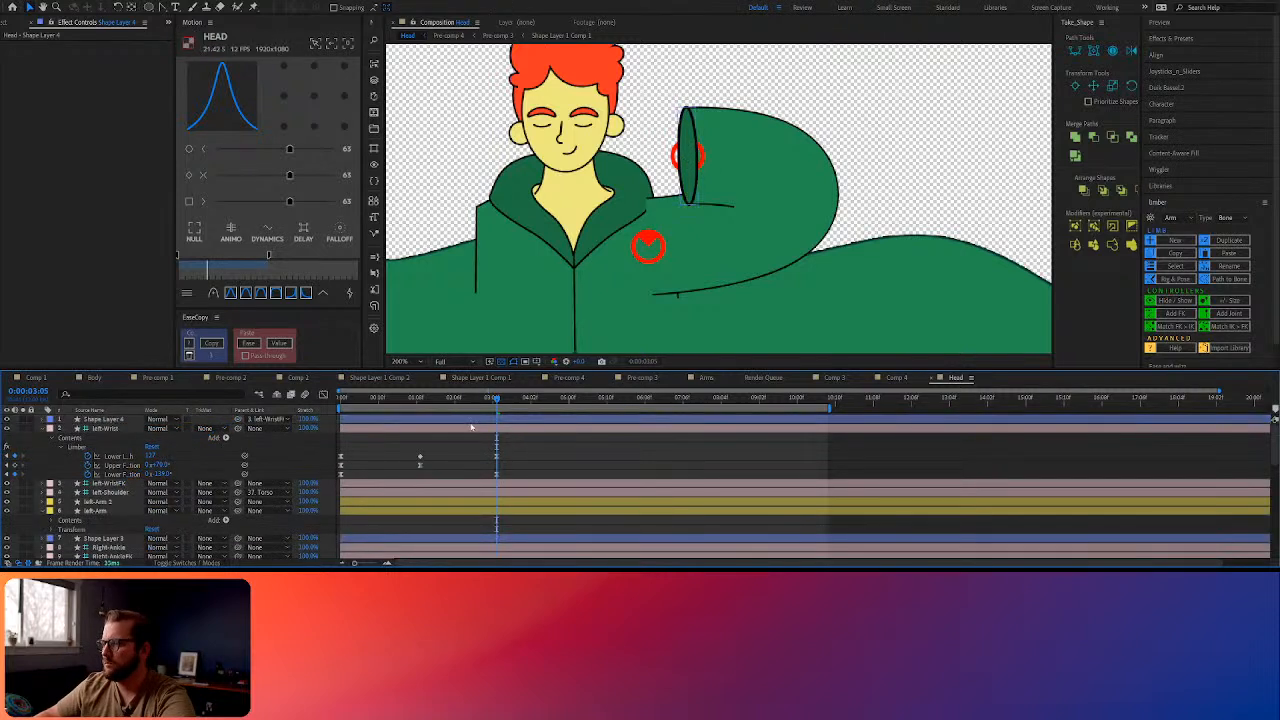
Add a keyframe for the cuff ellipse's path Size at 0:00:03:05 and show only the layer's keyframed properties
left_click(103, 419)
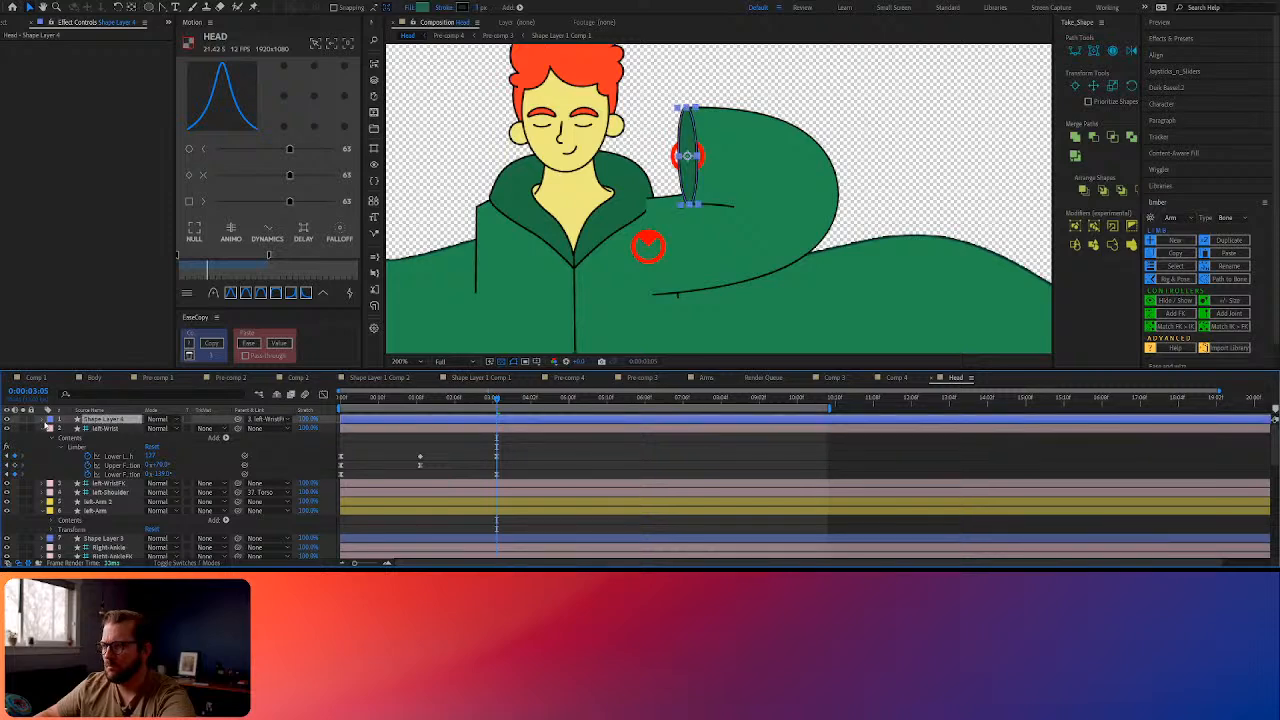
left_click(45, 421)
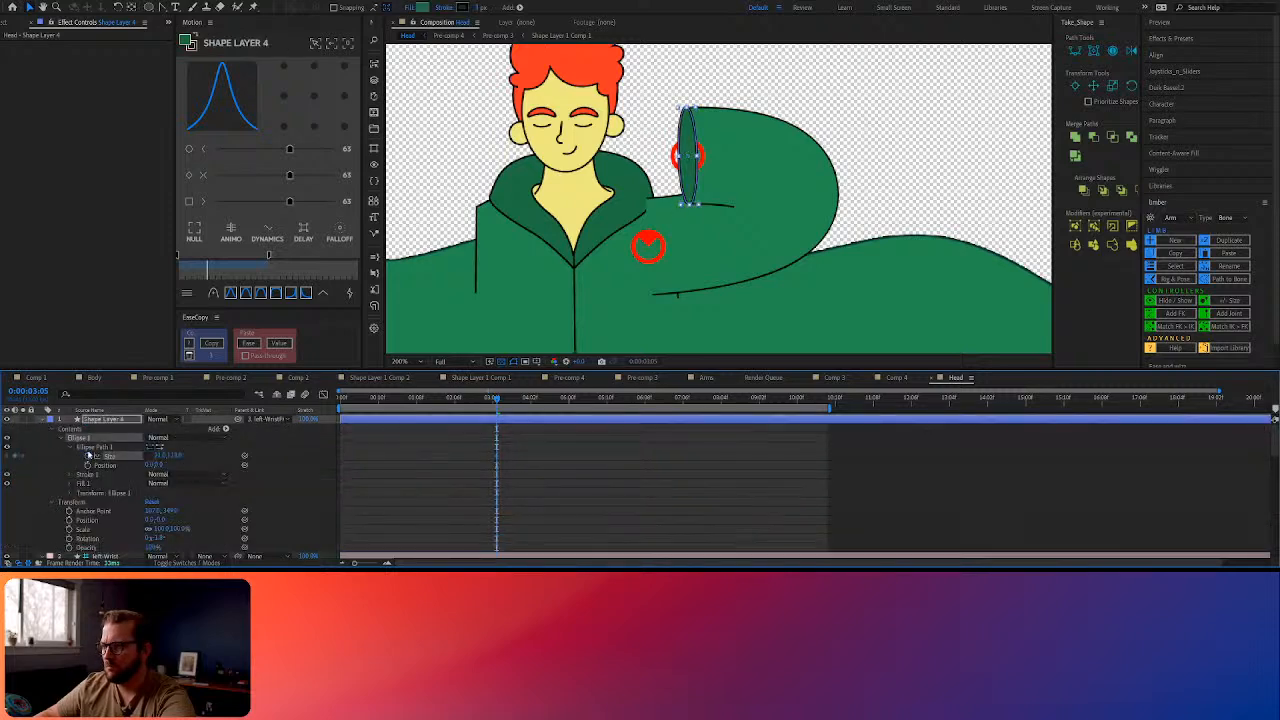
key("u")
mouse_move(490, 400)
left_mouse_down()
mouse_move(452, 402)
mouse_move(499, 407)
left_mouse_up()
Set Rotate End to 100% in the Dynamics settings of the left-Wrist layer's Limber effect
left_click(103, 437)
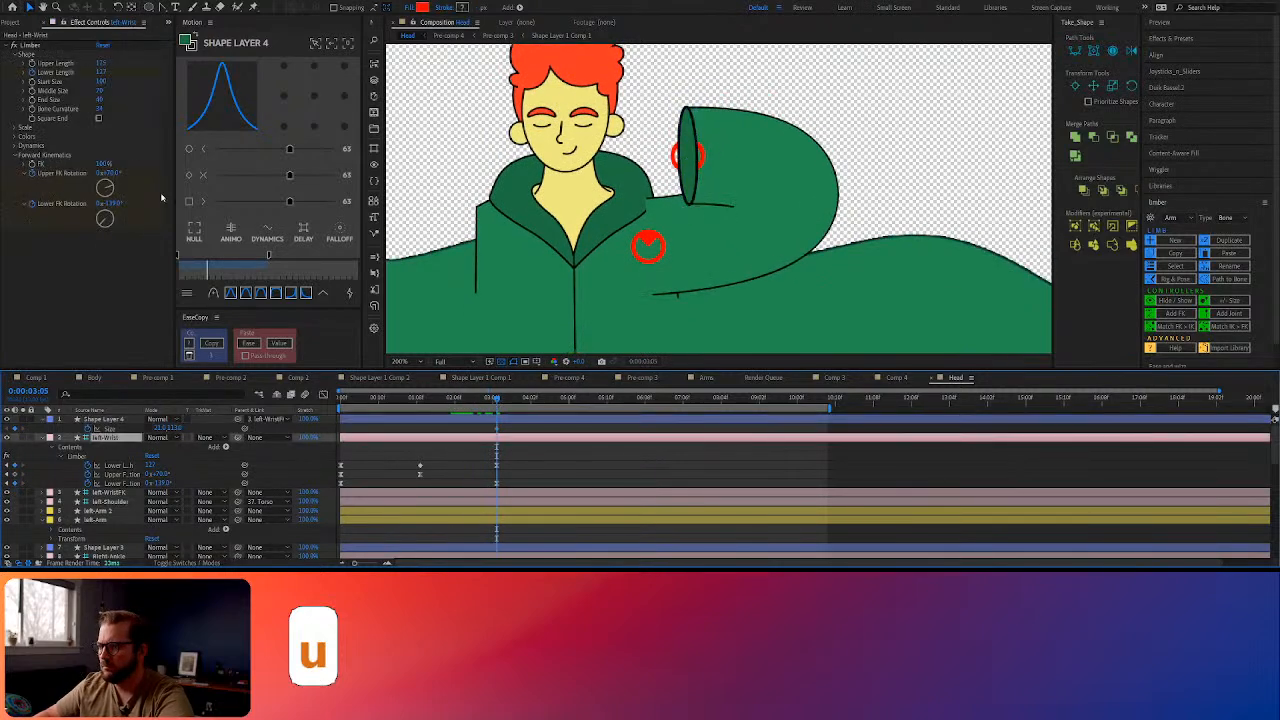
left_click(16, 147)
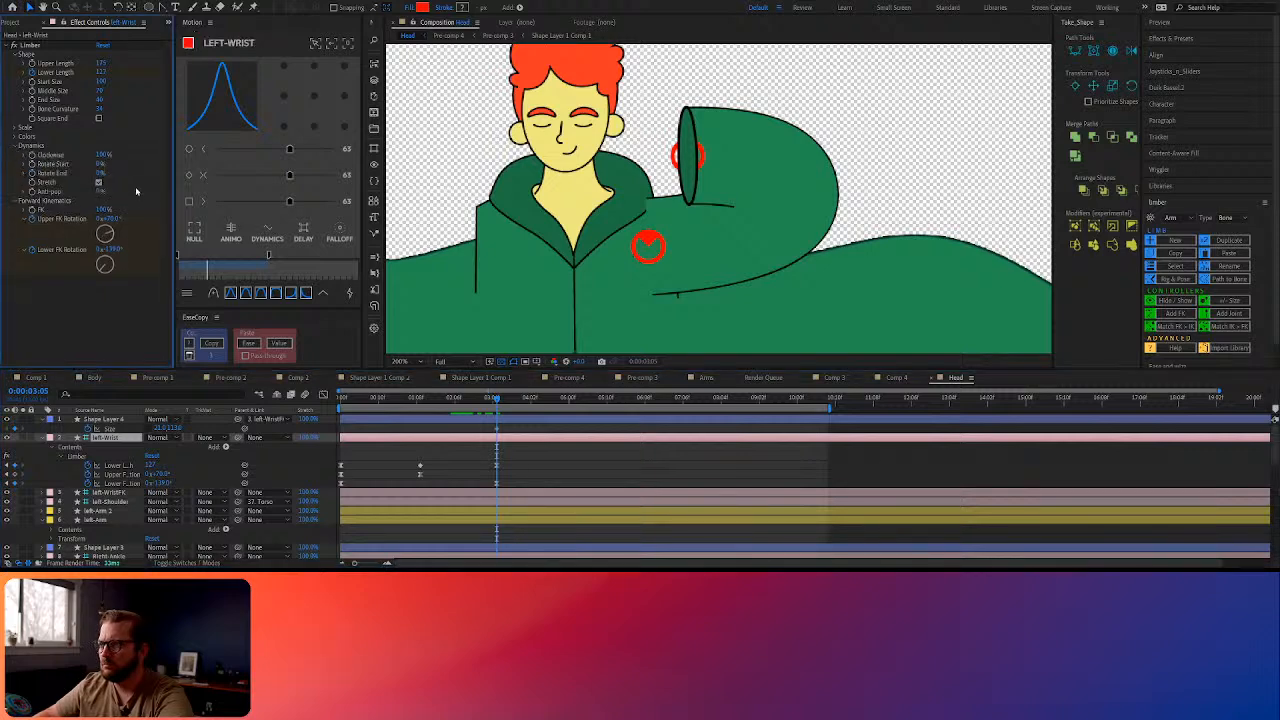
left_click_drag(100, 174, 822, 130)
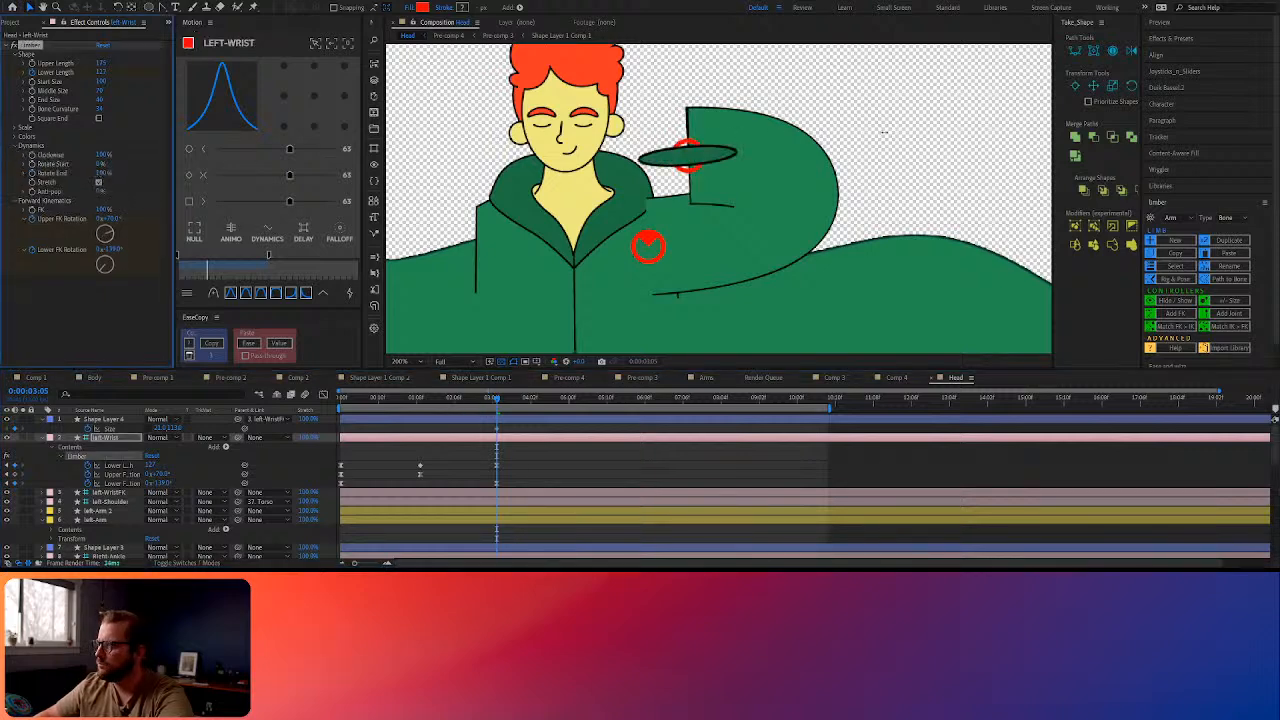
Adjust the cuff ellipse layer's rotation so it stands upright along the sleeve's open end again
left_click(125, 425)
key("r")
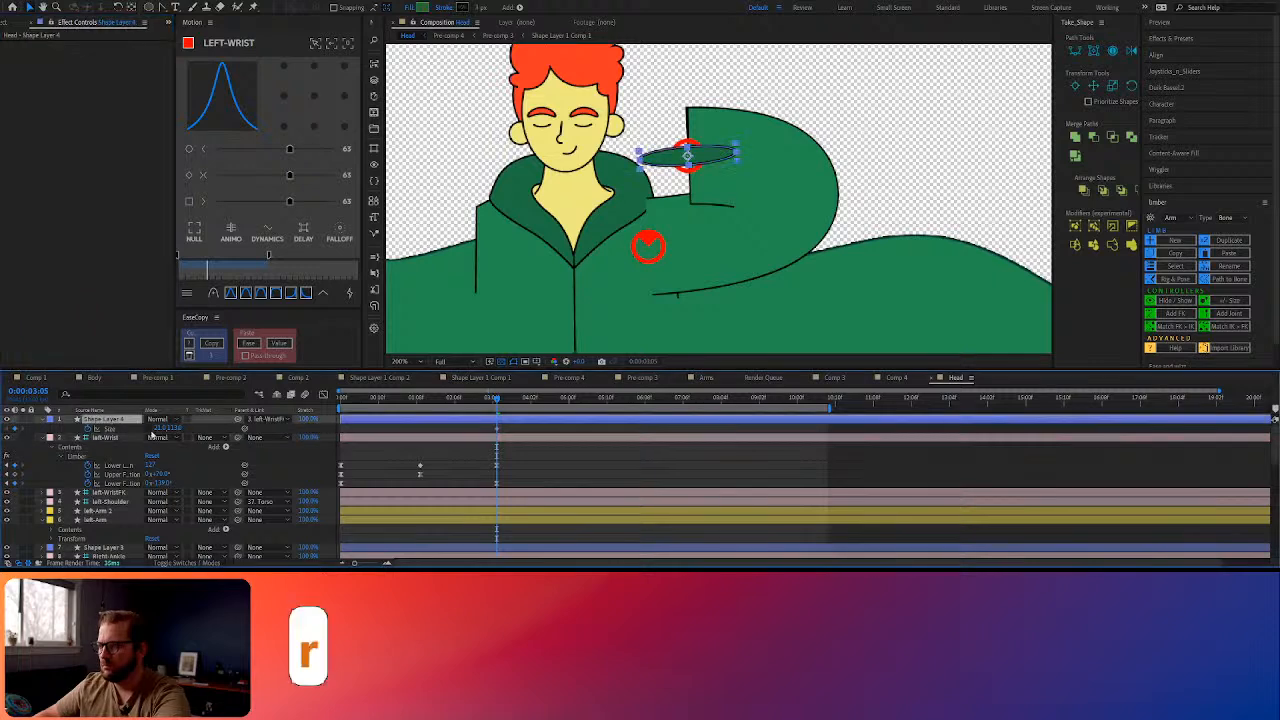
left_click_drag(160, 430, 108, 437)
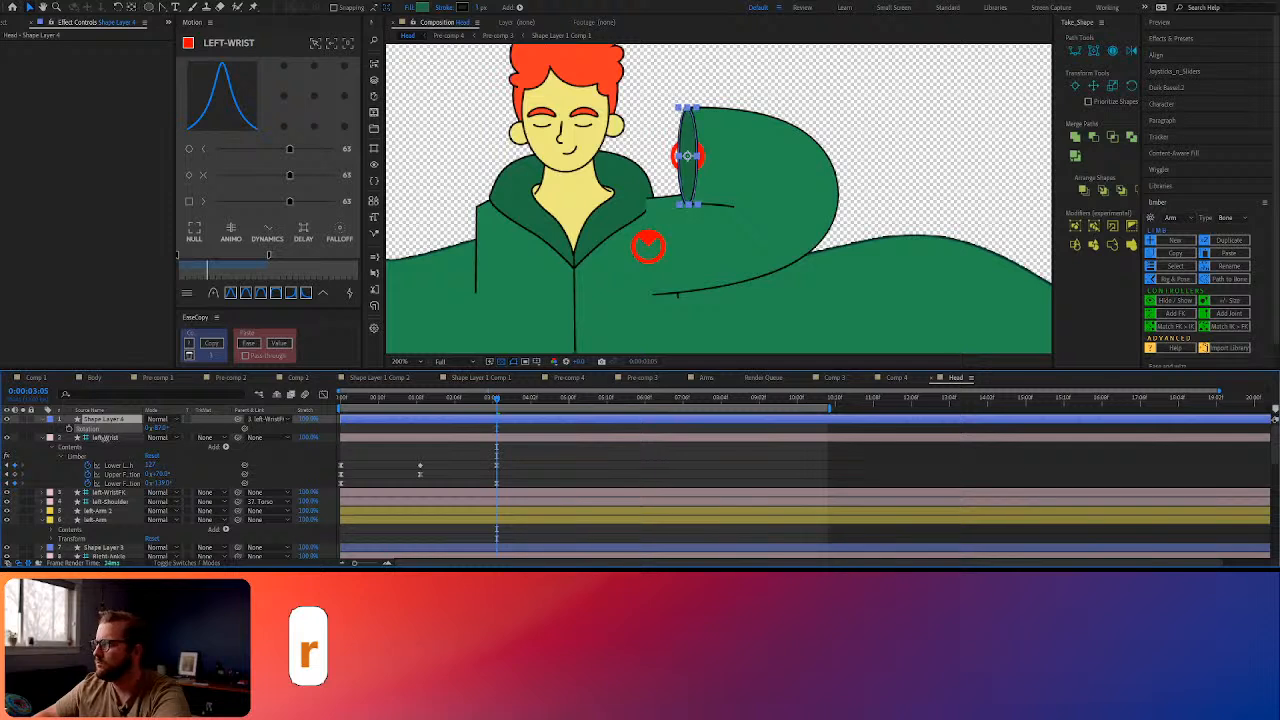
left_click_drag(105, 438, 103, 438)
left_click(578, 461)
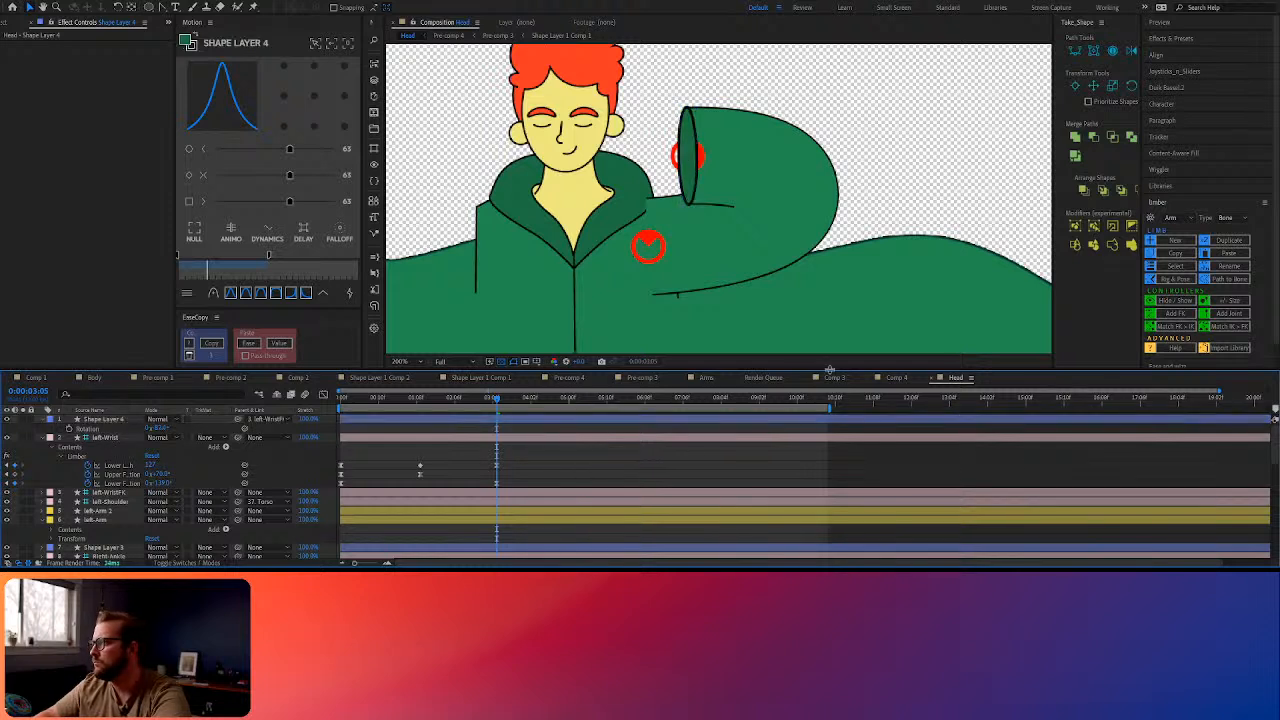
Set the cuff ellipse's stroke width to 2 px
left_click(453, 427)
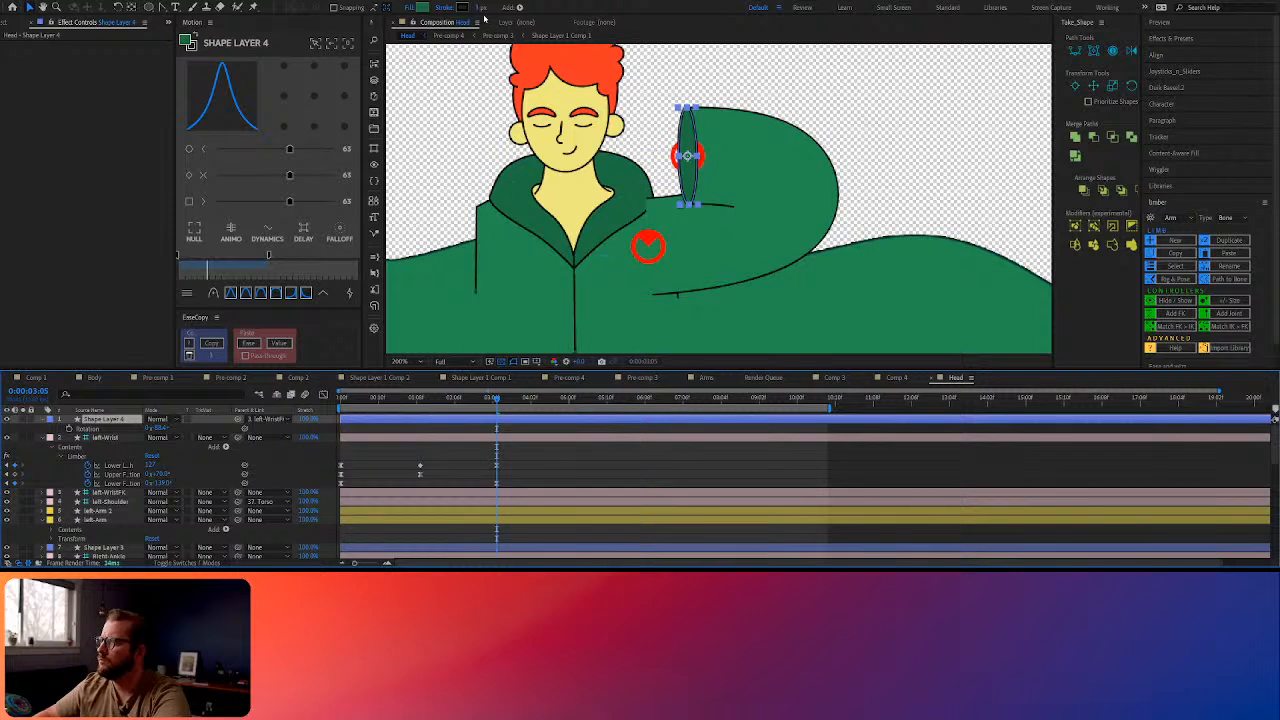
key("2")
key("Return")
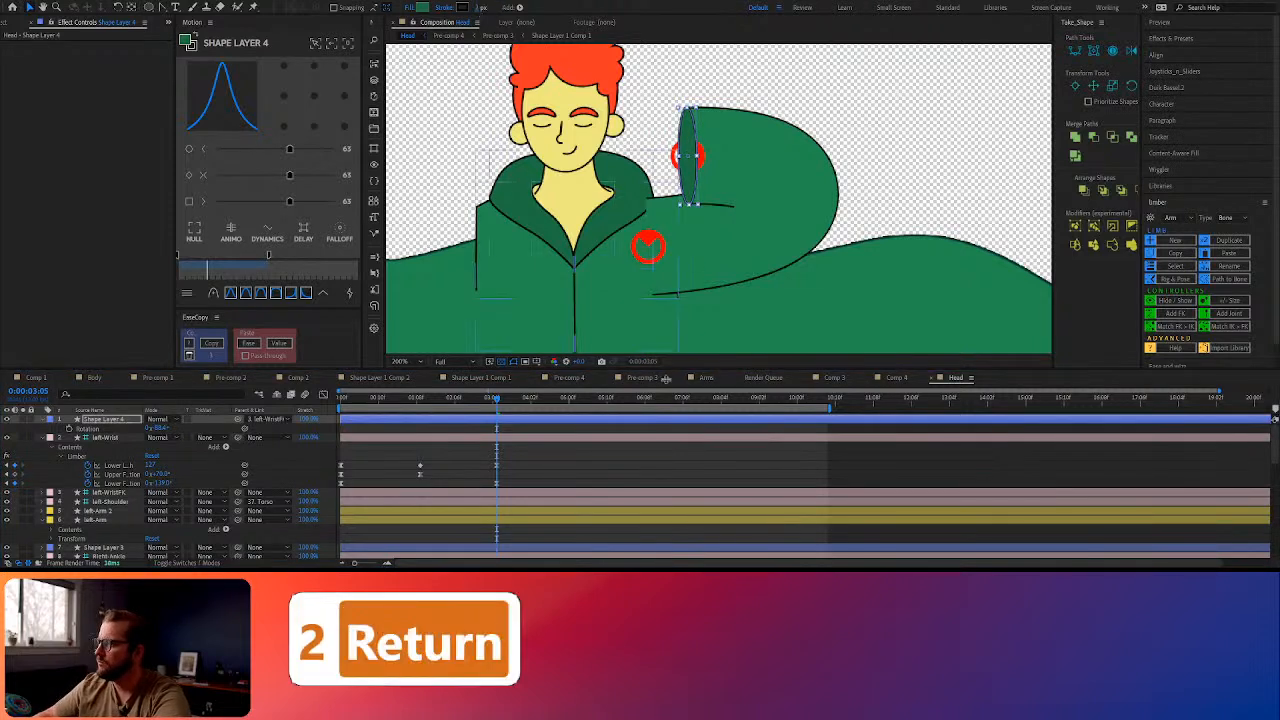
left_click(609, 470)
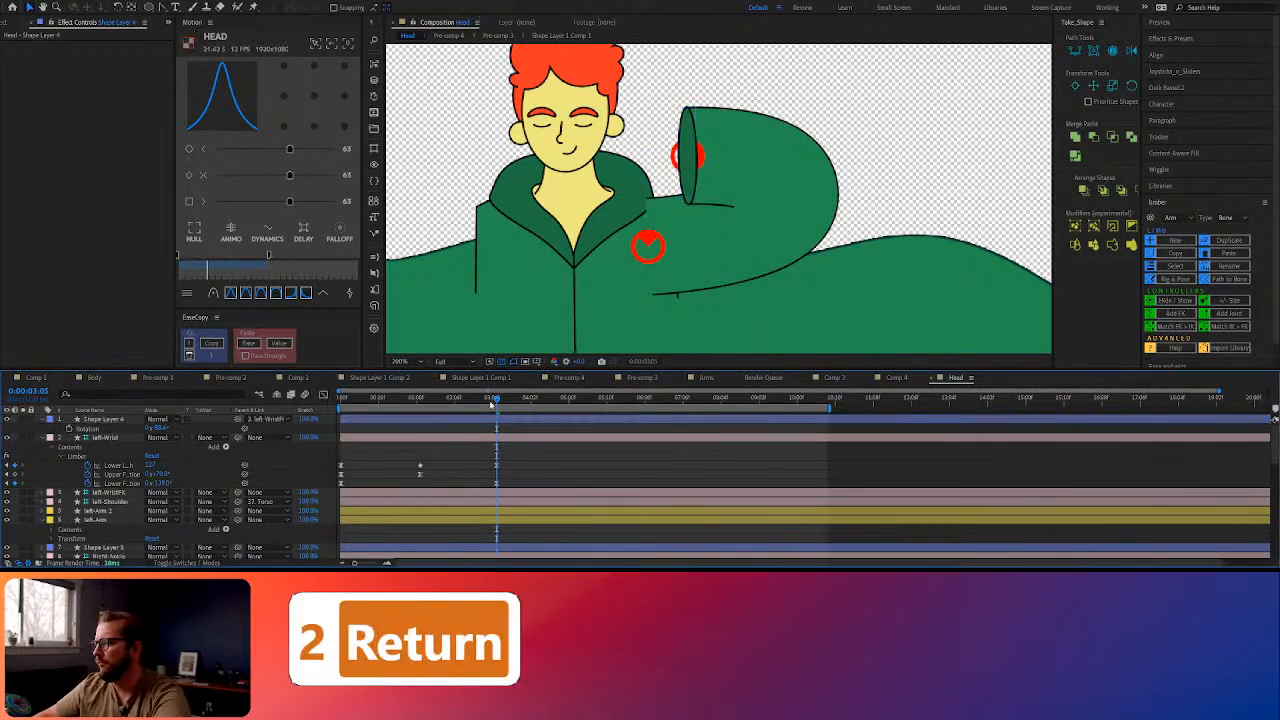
At 0:00:01:09, bend the left forearm inward with Lower FK Rotation and shorten its Lower Length
left_click_drag(490, 403, 421, 415)
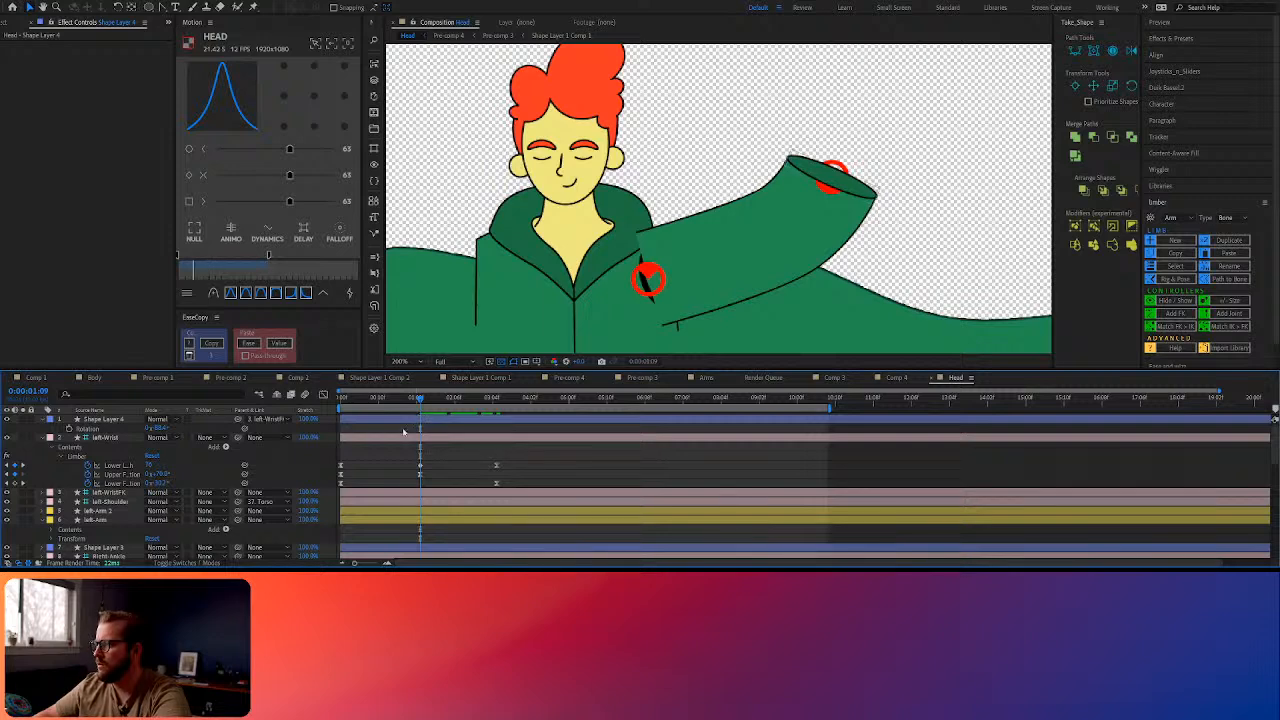
left_click_drag(162, 485, 114, 491)
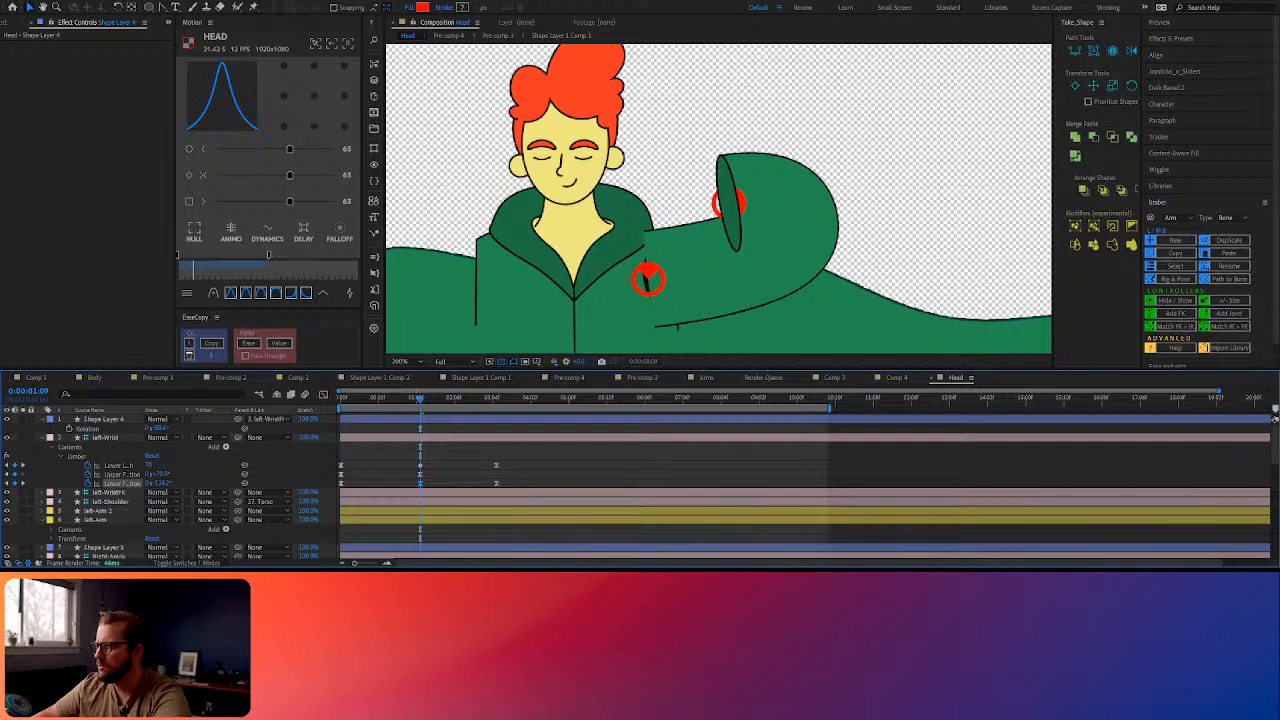
left_click(145, 476)
left_click_drag(147, 465, 134, 466)
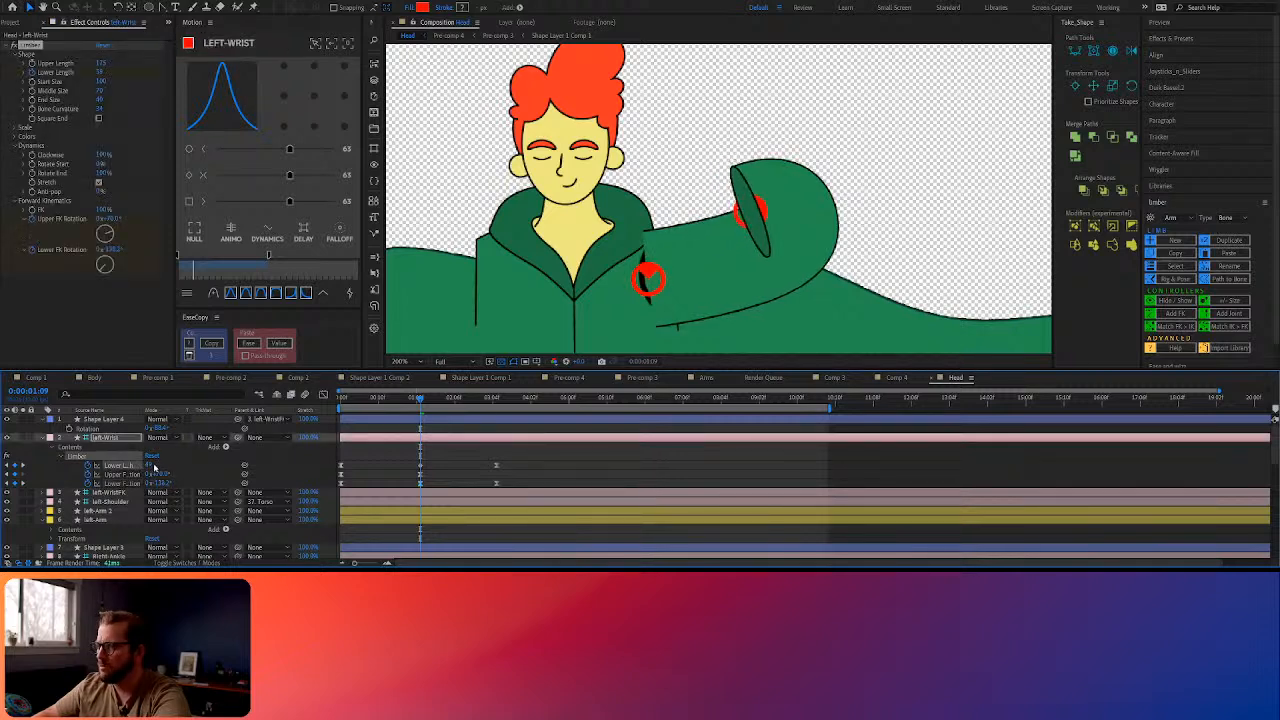
At 0:00:01:09, widen the cuff ellipse's Size to about 76 by 113
left_click(110, 419)
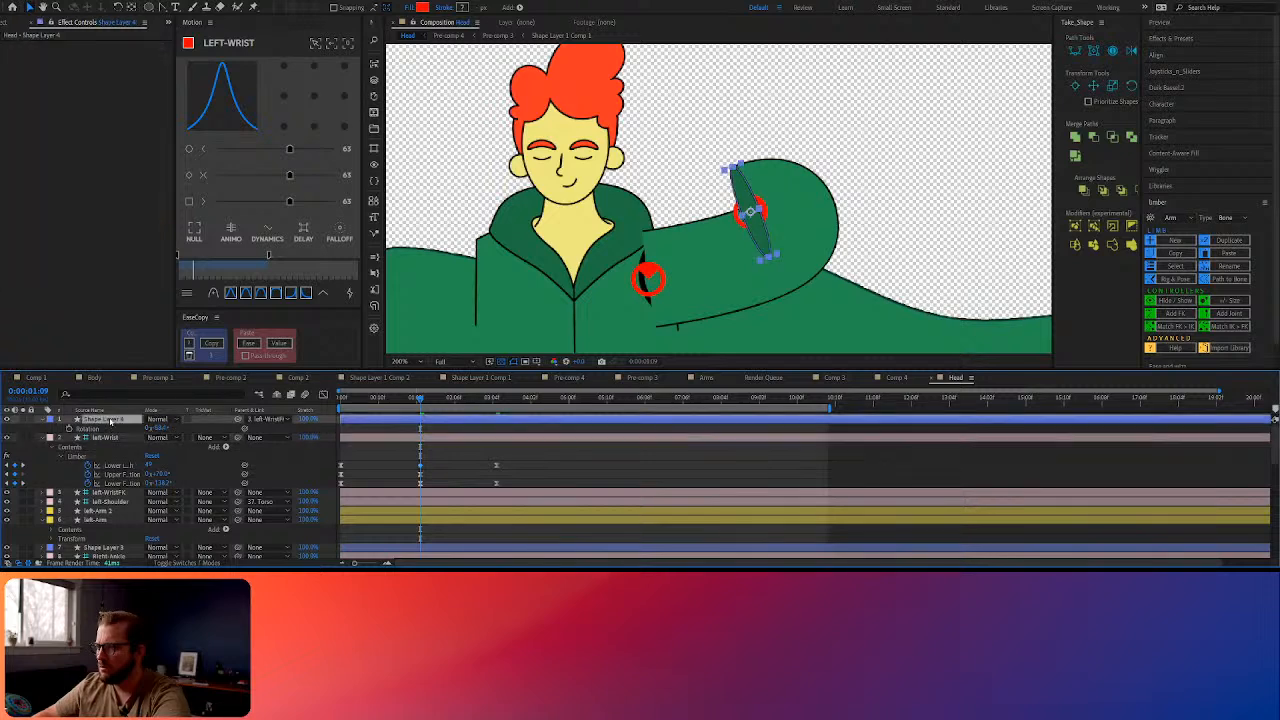
key("u")
left_click_drag(162, 428, 184, 428)
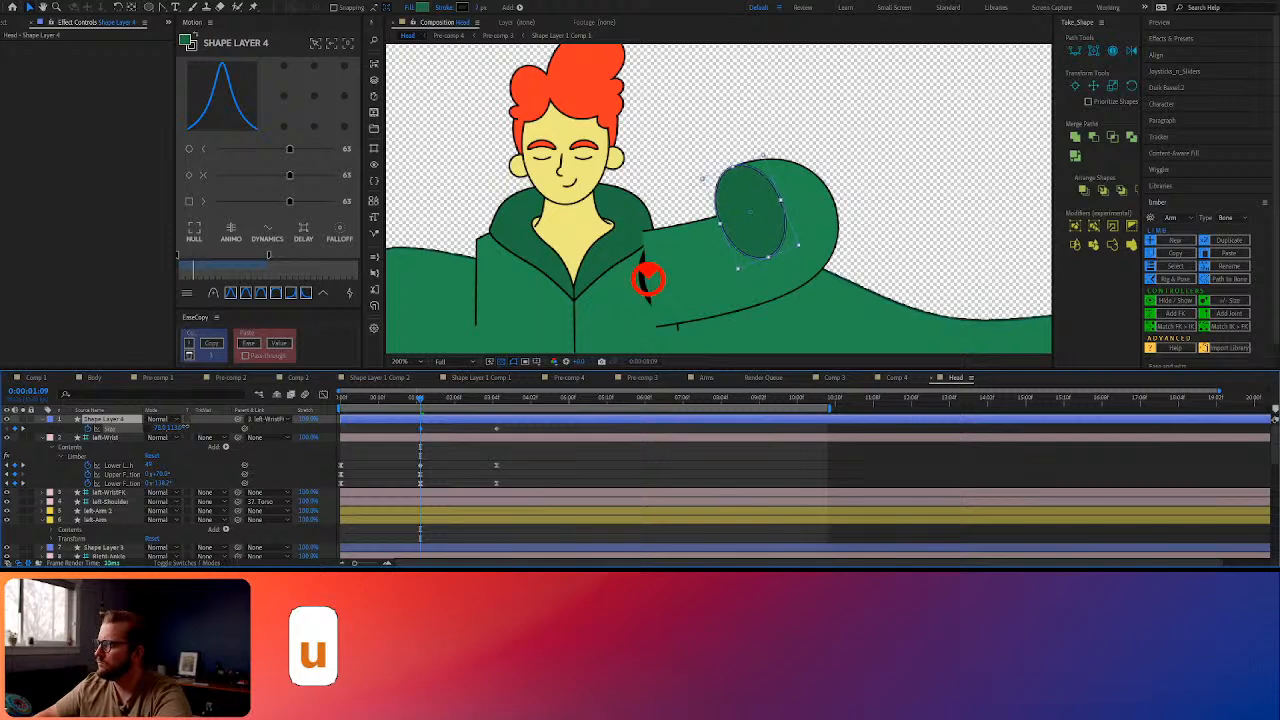
At the first frame, keyframe the cuff ellipse's Size at about 39 by 113
left_click_drag(420, 399, 331, 411)
scroll(632, 240, "down", 4)
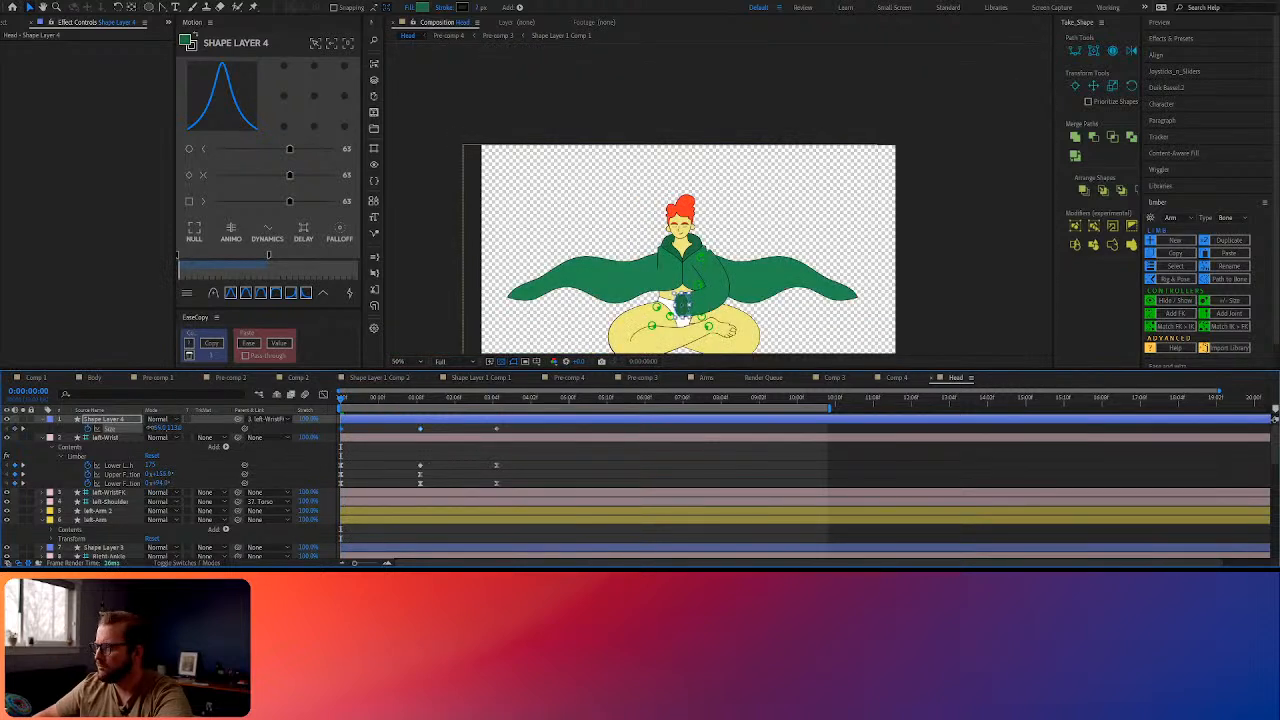
left_click(644, 483)
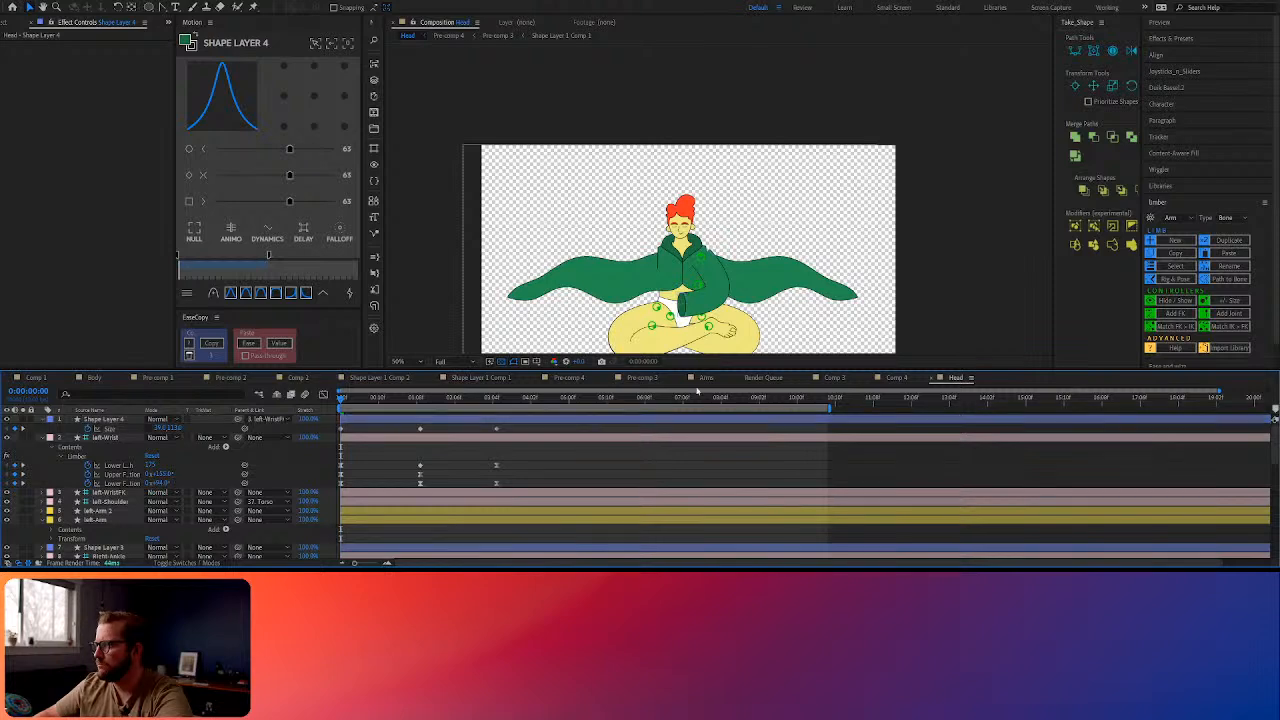
scroll(698, 305, "up", 2)
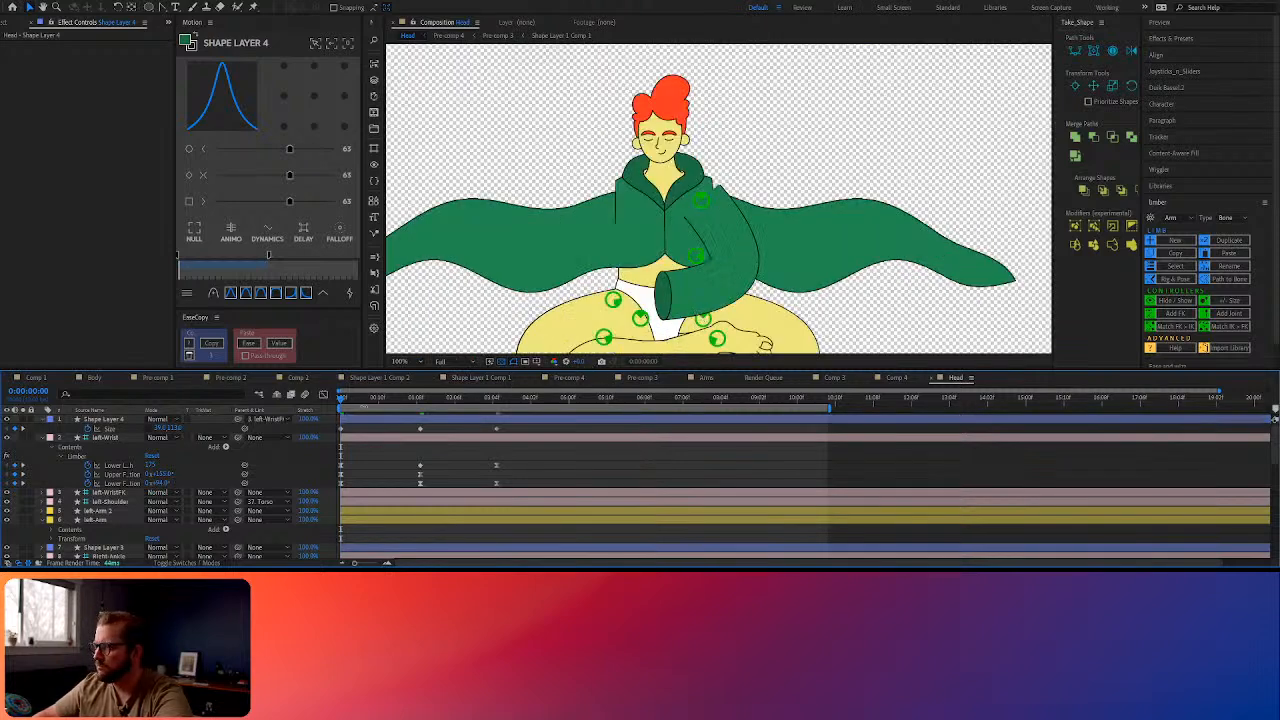
Move left-Wrist's last Lower Length keyframe from 0:00:03:05 to 0:00:01:09, replacing the one there
left_click_drag(350, 403, 418, 422)
mouse_move(418, 421)
left_mouse_down()
mouse_move(403, 421)
mouse_move(422, 421)
left_mouse_up()
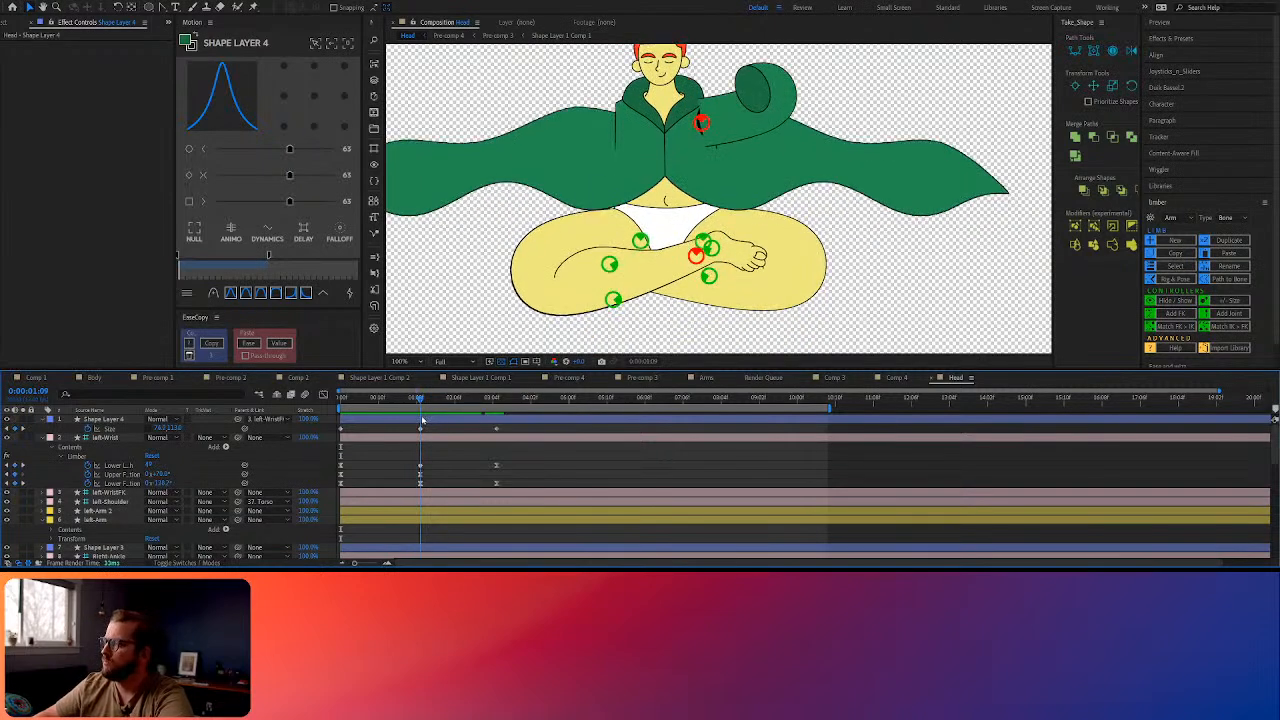
left_click(497, 484)
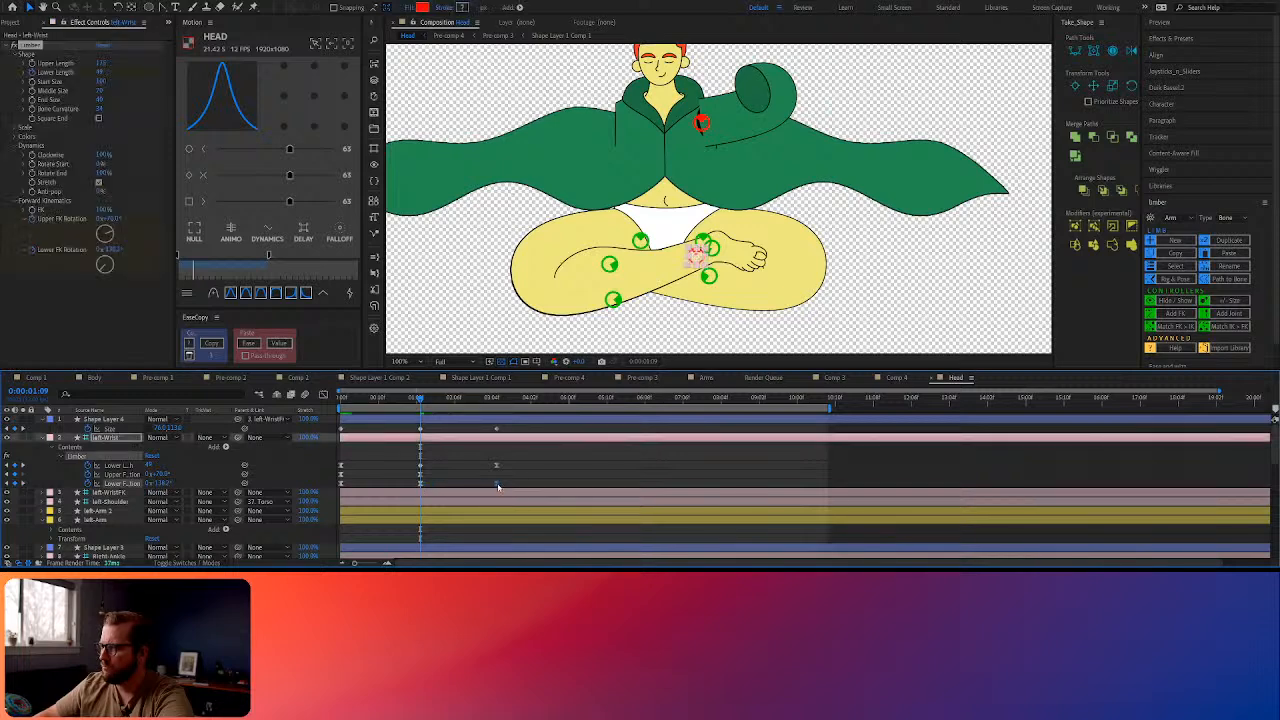
left_click_drag(496, 466, 420, 470)
Preview the arm and cuff animation from the first frame
left_click_drag(418, 399, 338, 412)
left_click(371, 451)
key("space")
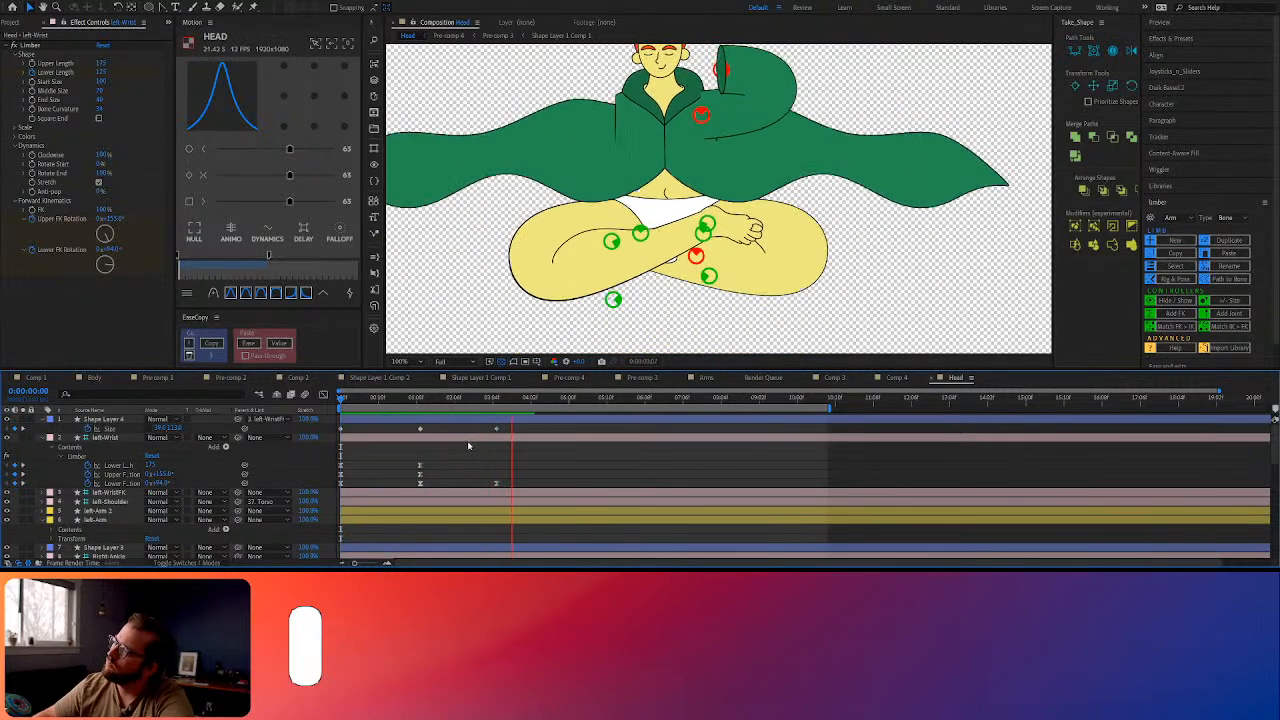
key("space")
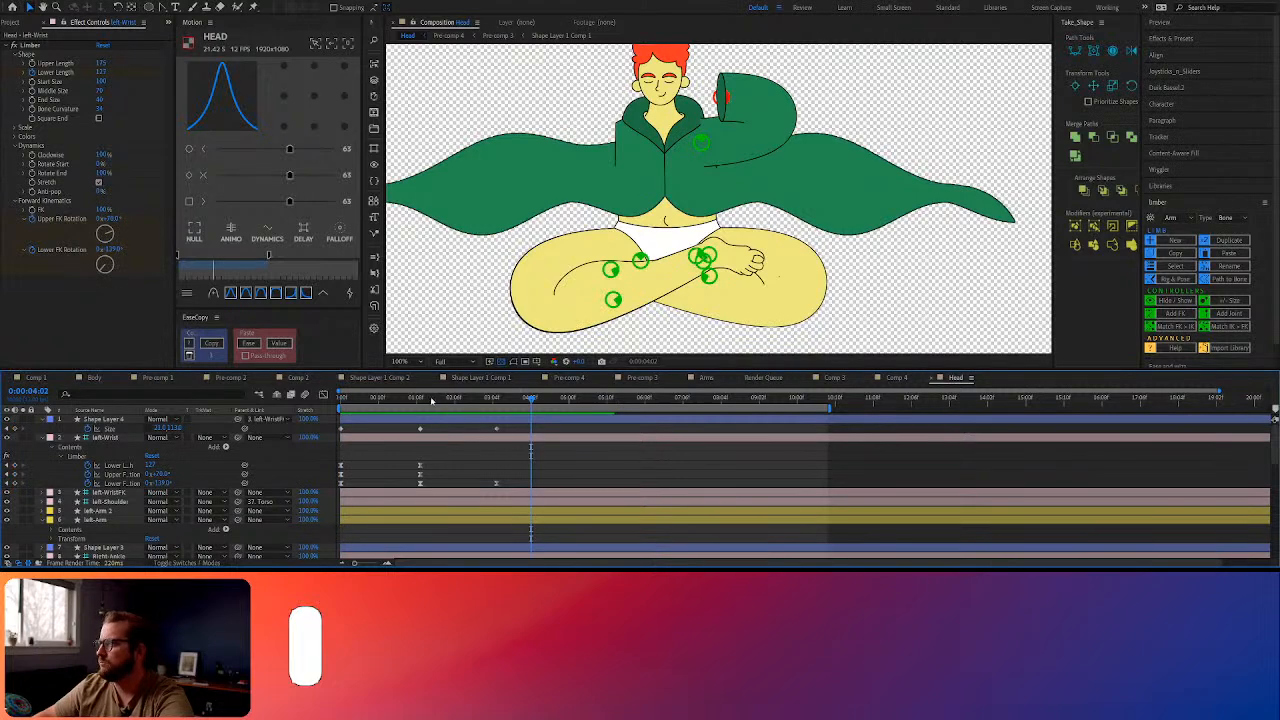
Keyframe a shorter left-Wrist Lower Length of about 43 at 0:00:01:05 and move that keyframe to 0:00:00:11
left_click(419, 398)
left_click_drag(419, 400, 416, 400)
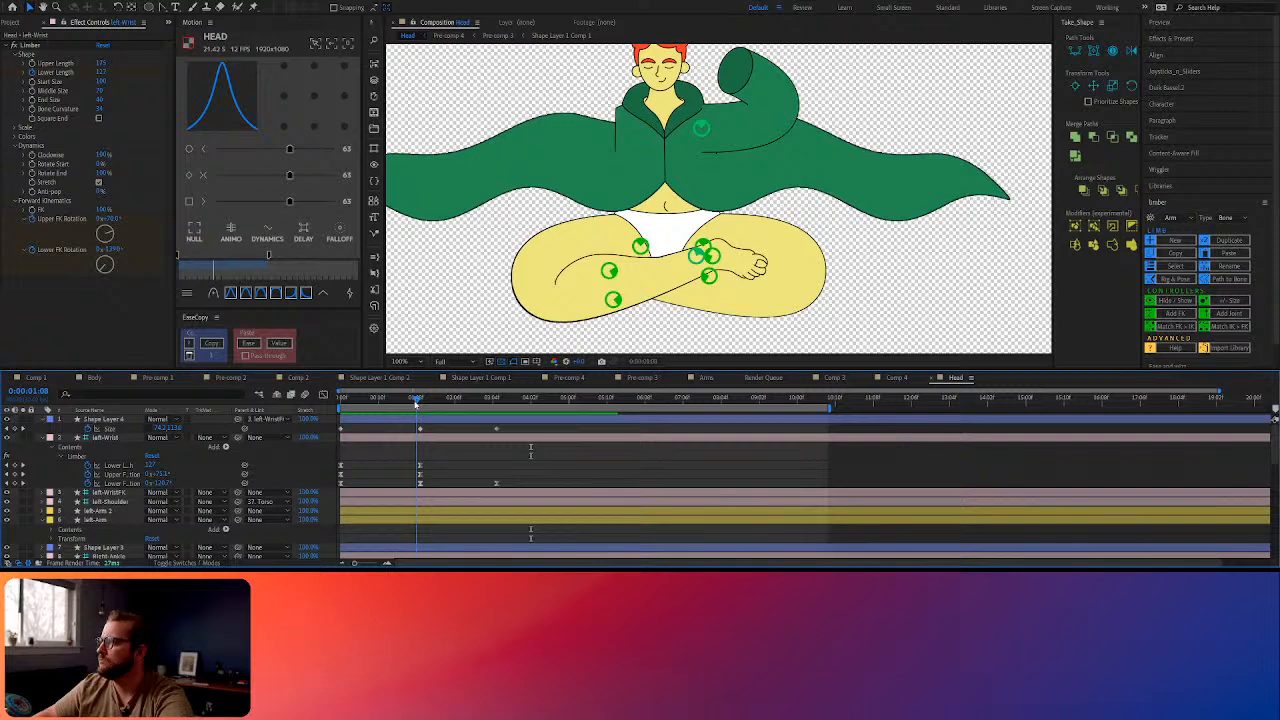
left_click_drag(416, 400, 407, 405)
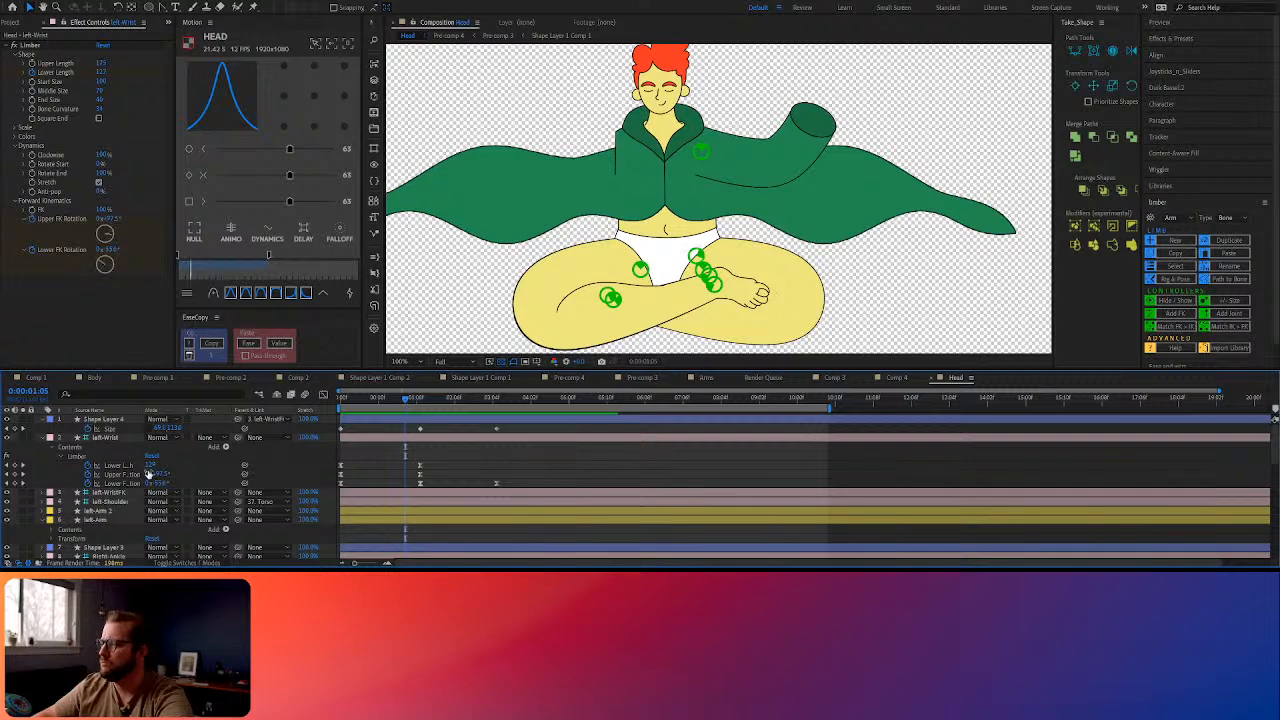
left_click_drag(149, 467, 116, 467)
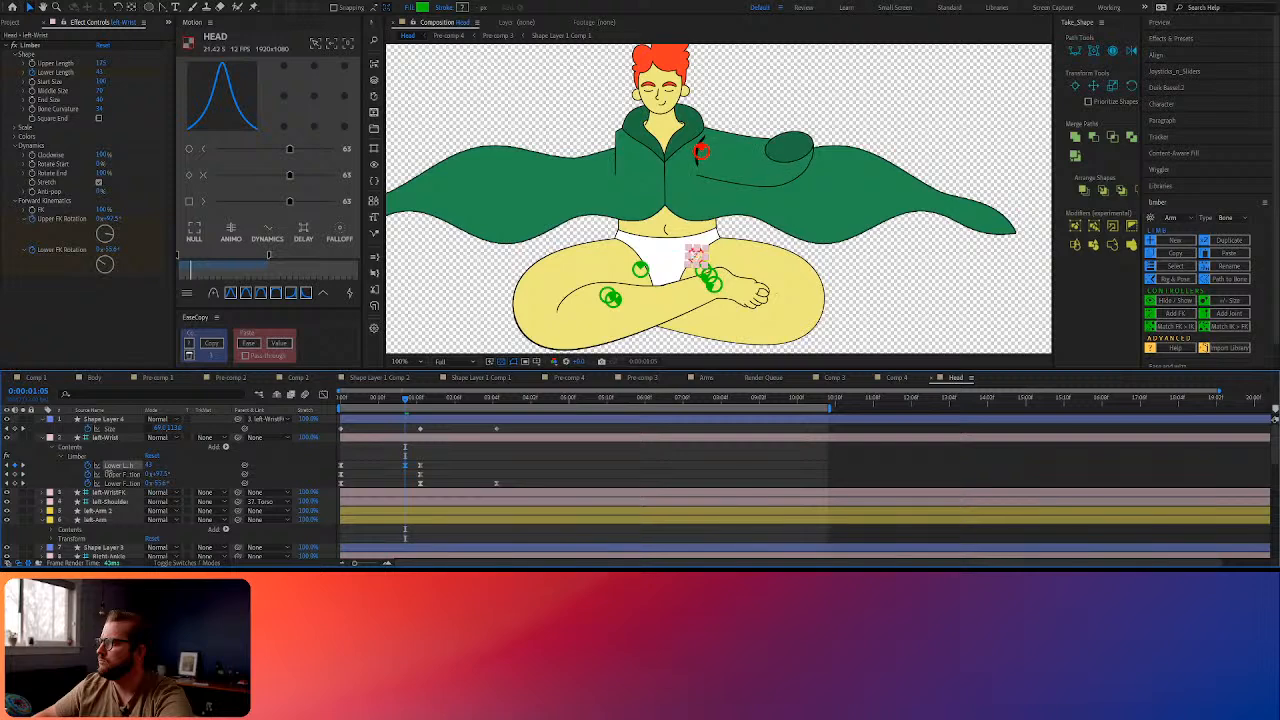
left_click(133, 474)
left_click_drag(407, 467, 384, 467)
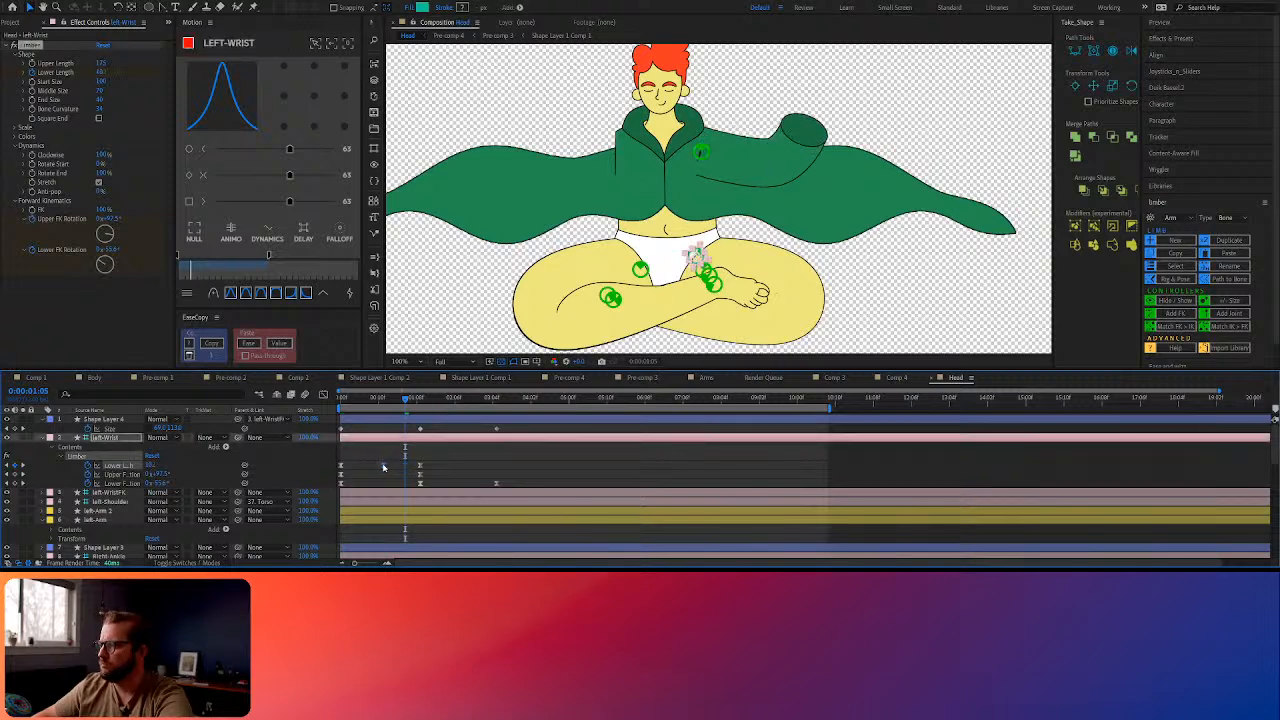
key("space")
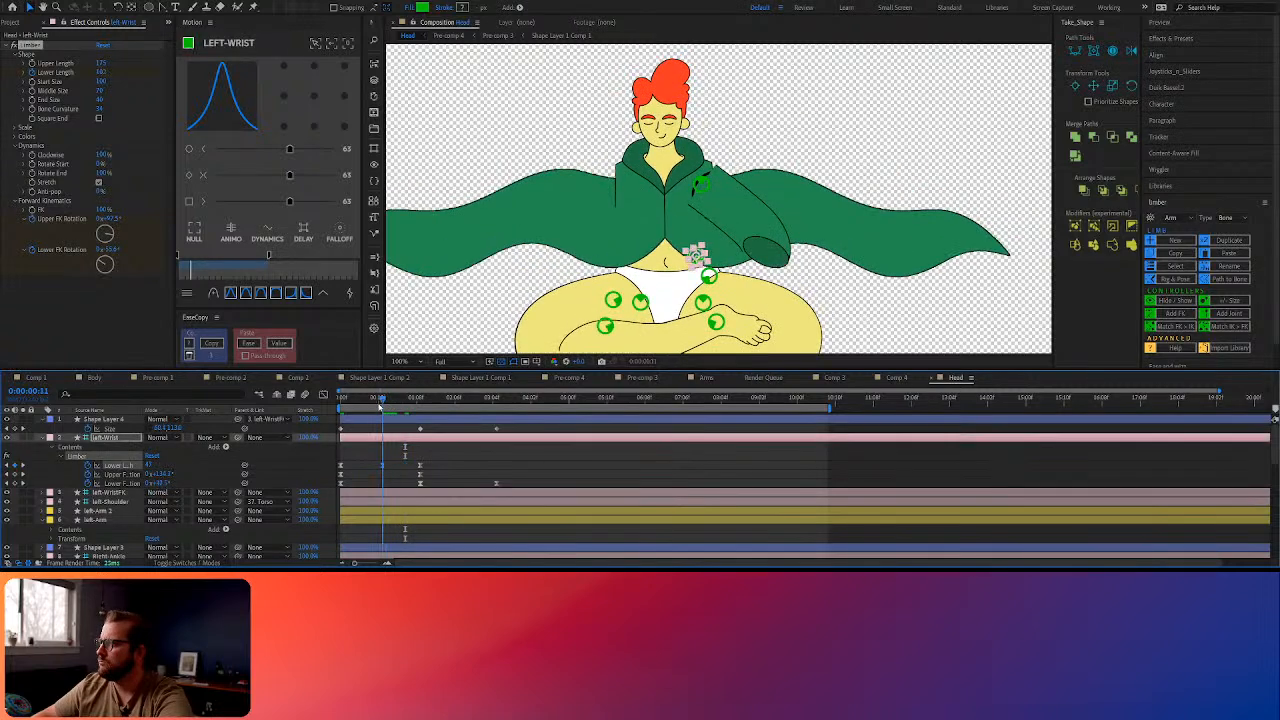
Retime the cuff ellipse's Size keyframes, moving the middle one to 0:00:00:11 and the last one to 0:00:01:09
left_click_drag(336, 409, 392, 433)
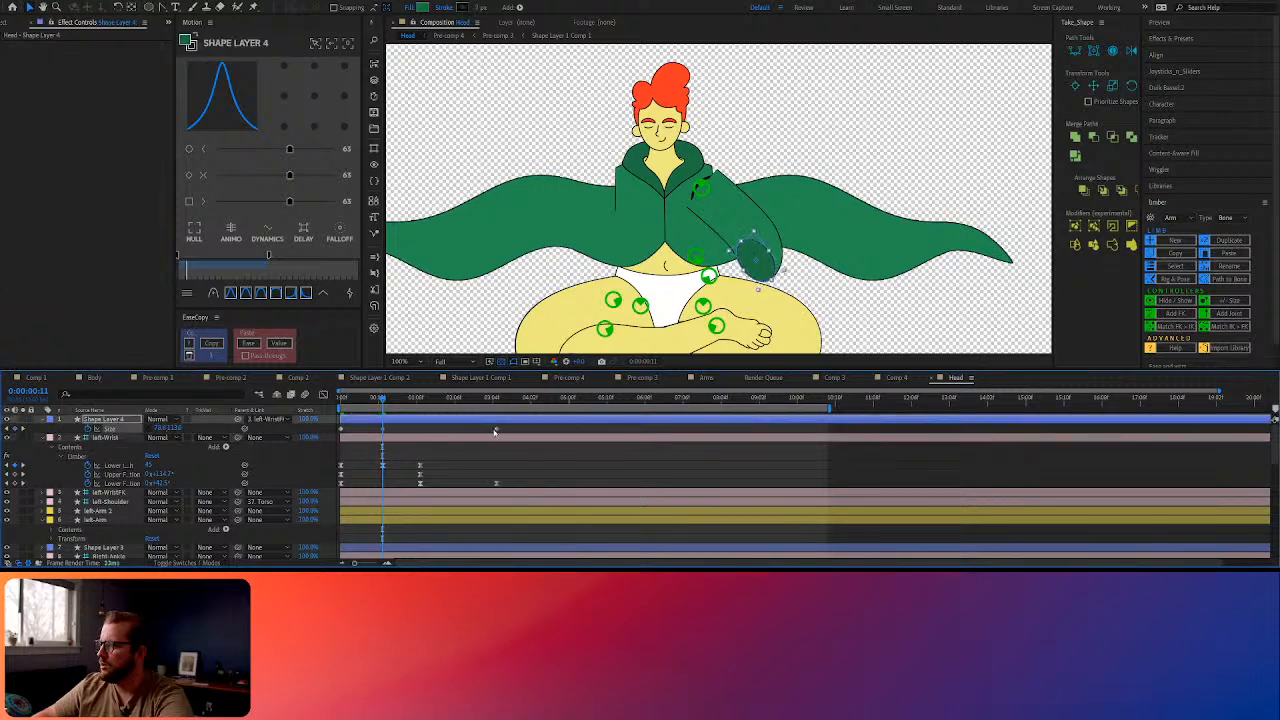
left_click_drag(384, 400, 329, 419)
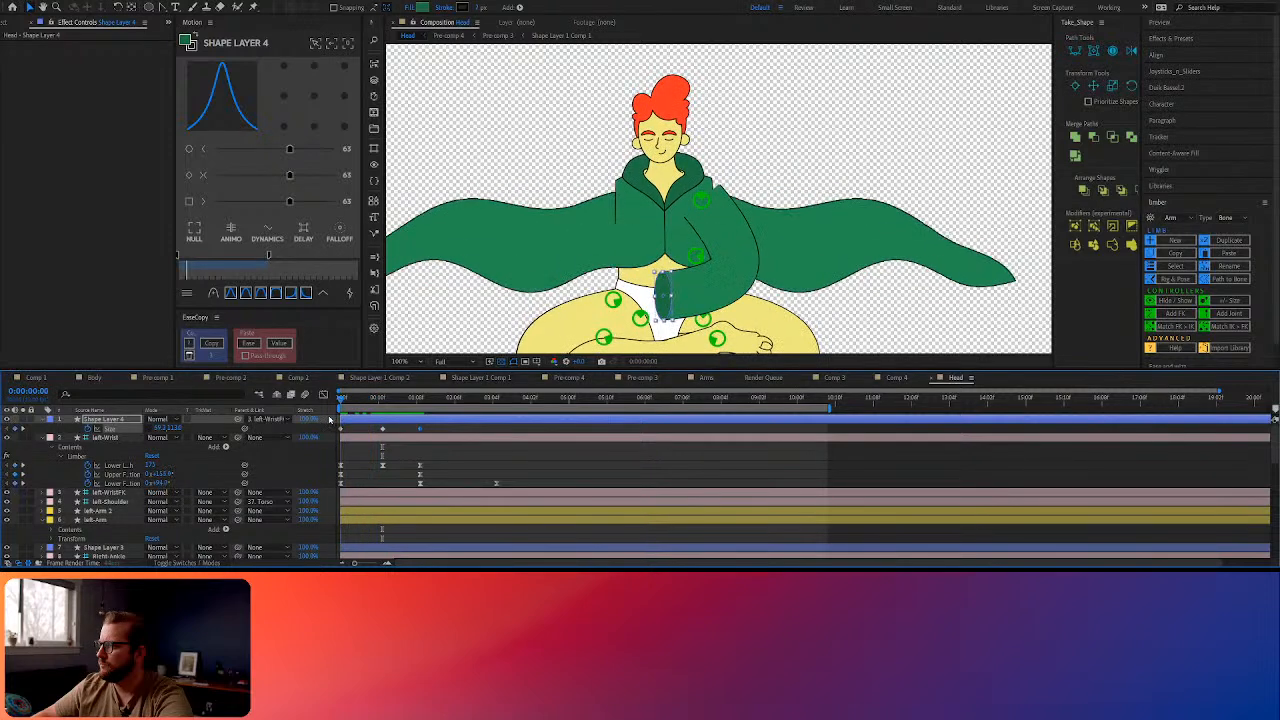
Delete the left-Wrist Lower Length keyframe at 0:00:00:11 and go to 0:00:01:09
left_click(382, 465)
key("Delete")
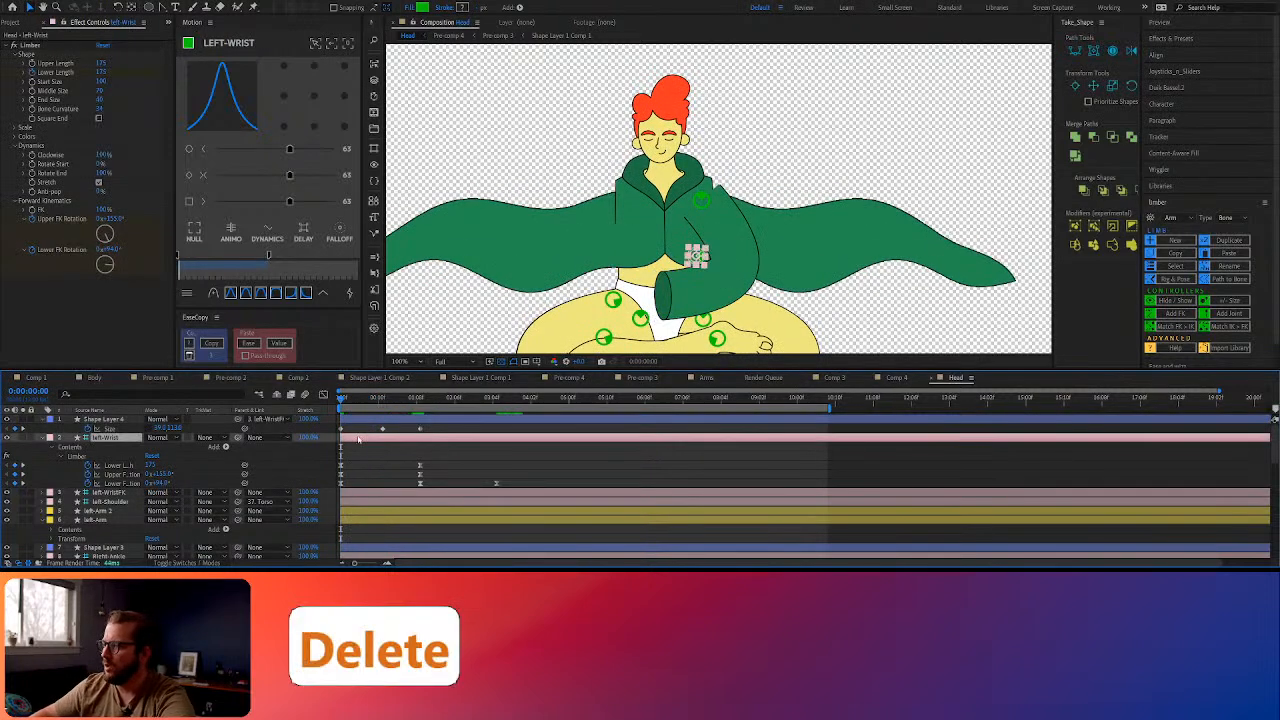
left_click_drag(341, 400, 419, 404)
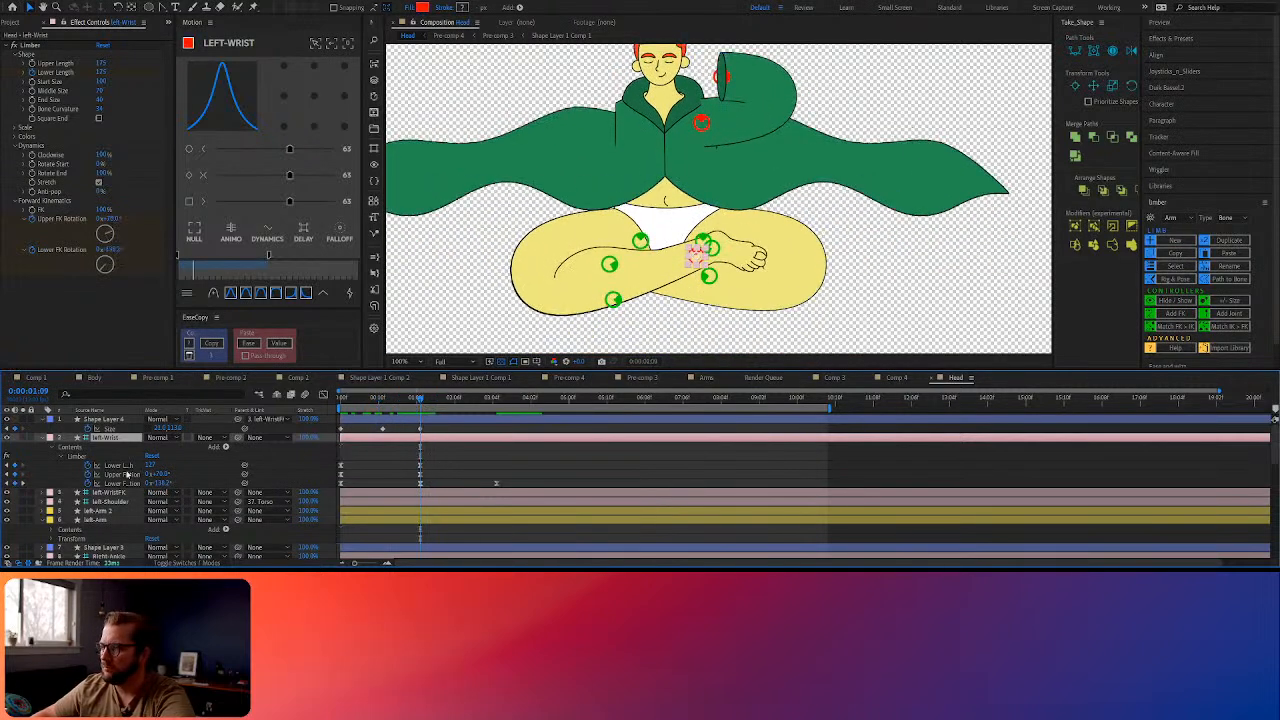
Lengthen the left-Wrist Lower Length at 0:00:01:09 and widen the cuff ellipse's Size at the same frame
left_click(150, 466)
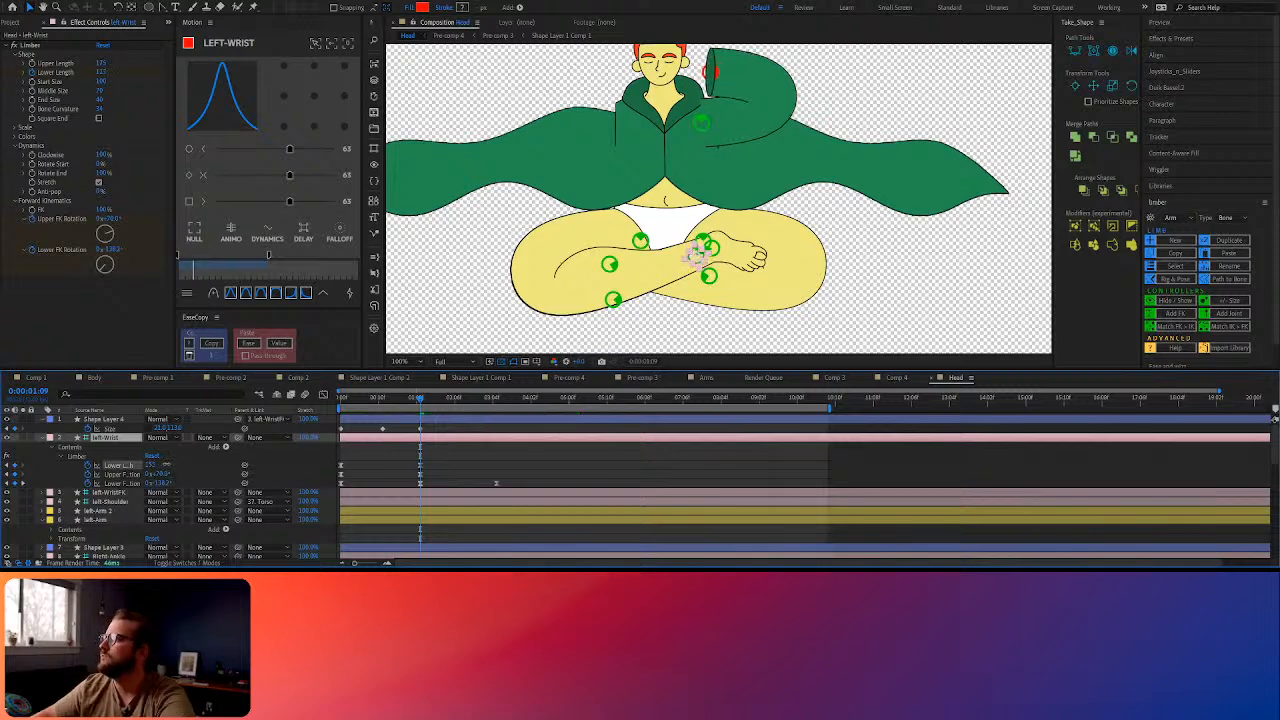
left_click(167, 467)
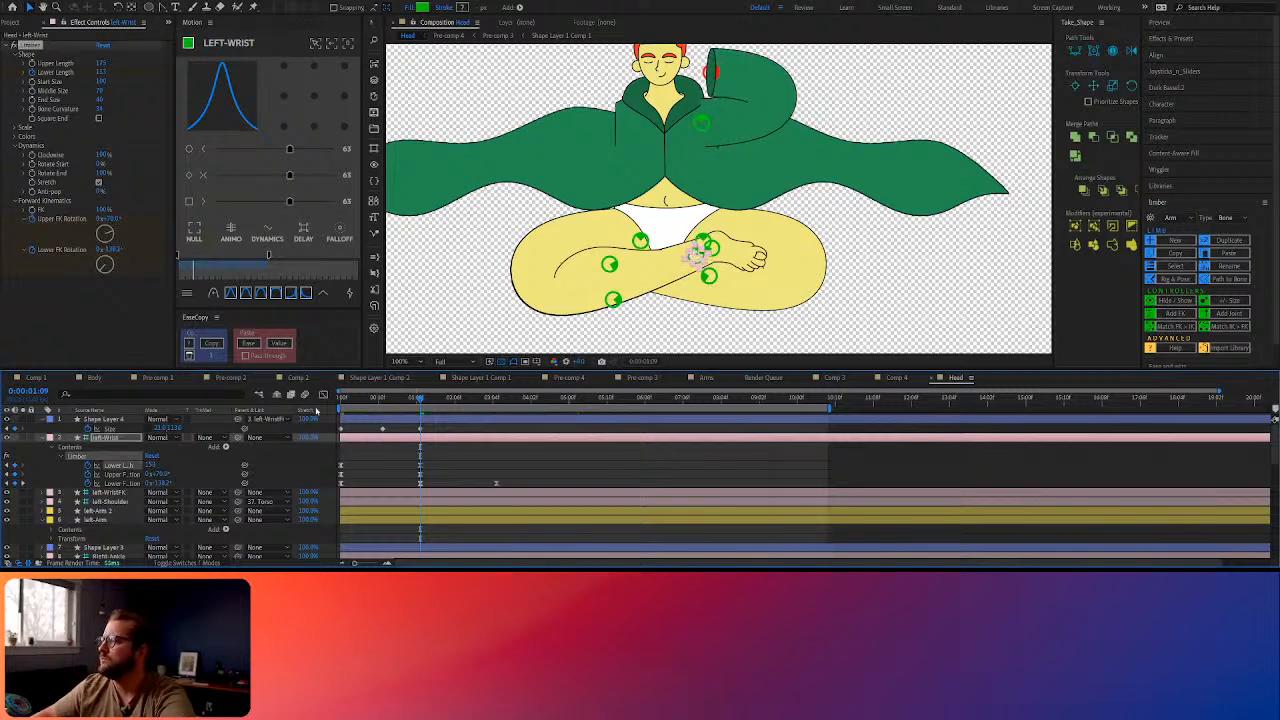
left_click(465, 462)
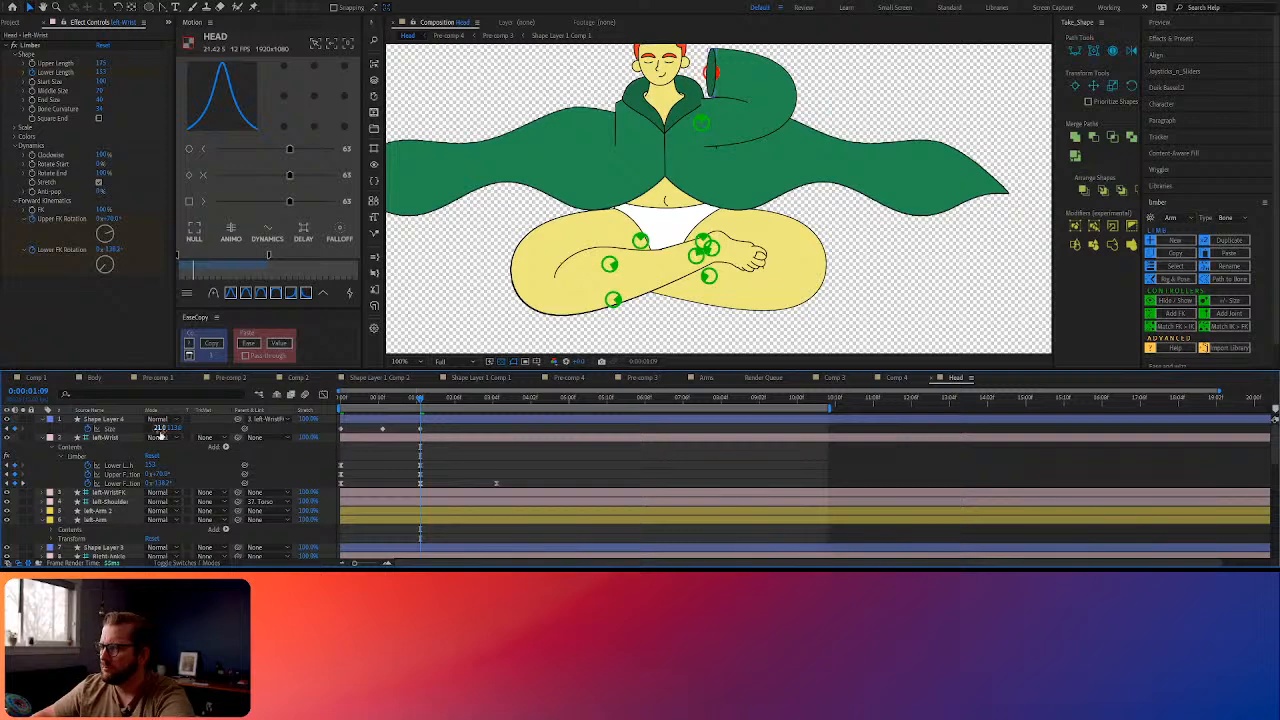
left_click(165, 426)
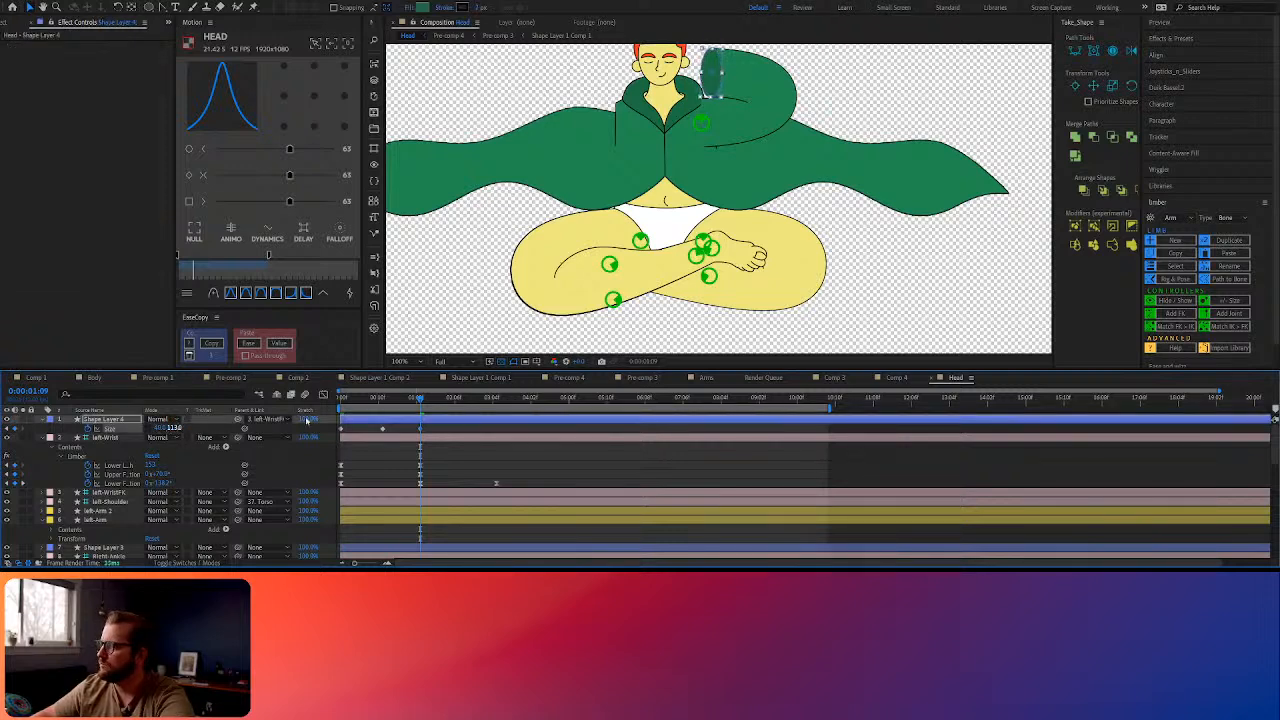
left_click(461, 461)
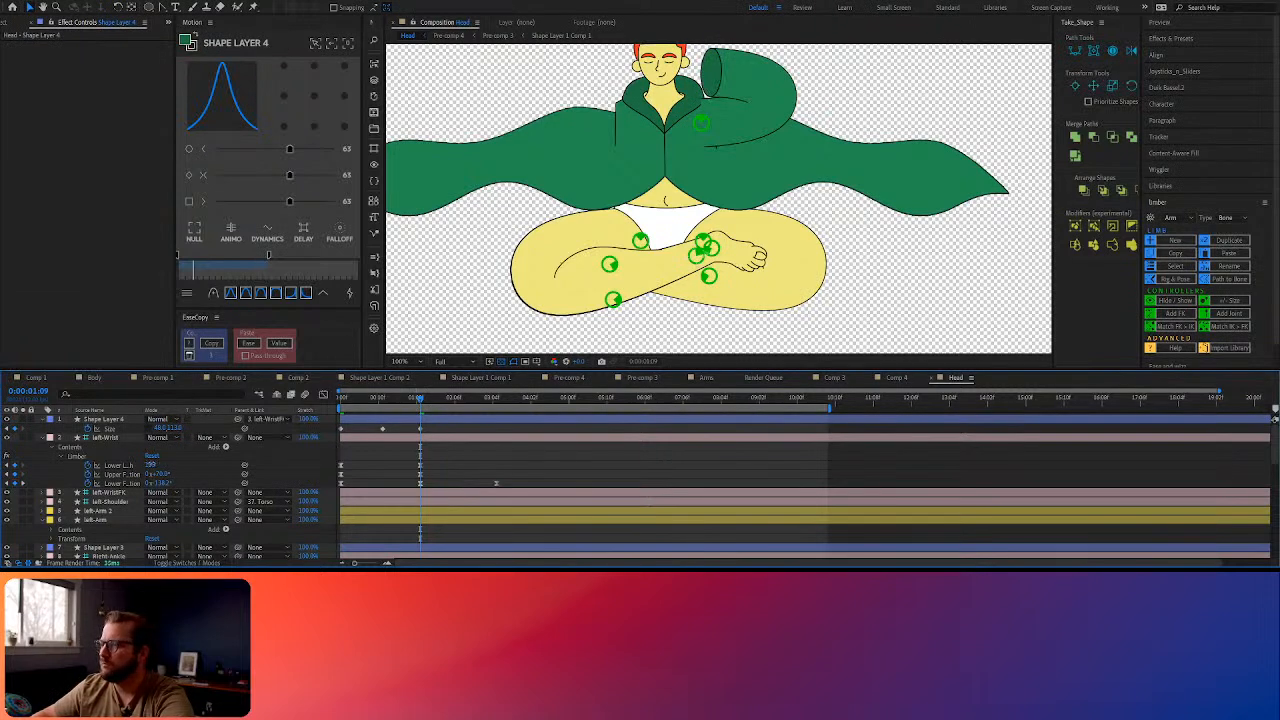
Keyframe a shorter left-Wrist Lower Length at 0:00:00:11
left_click(697, 252)
left_click_drag(402, 399, 382, 400)
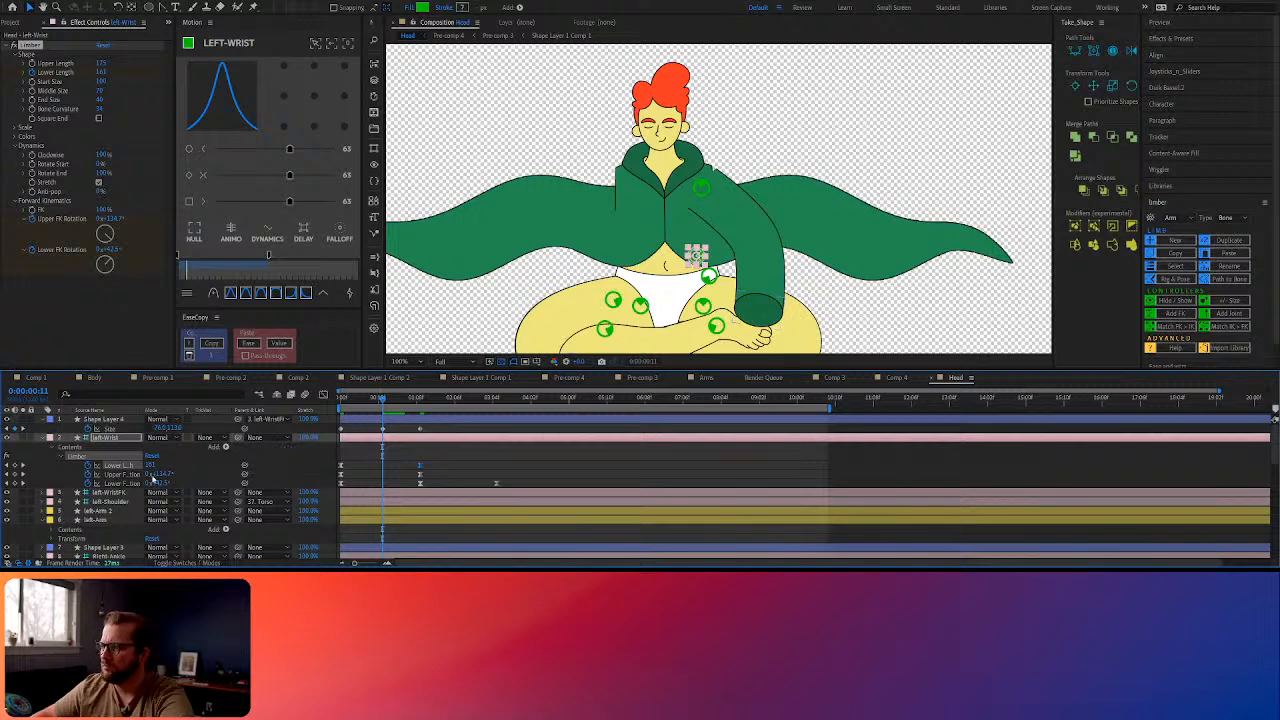
left_click_drag(148, 465, 116, 470)
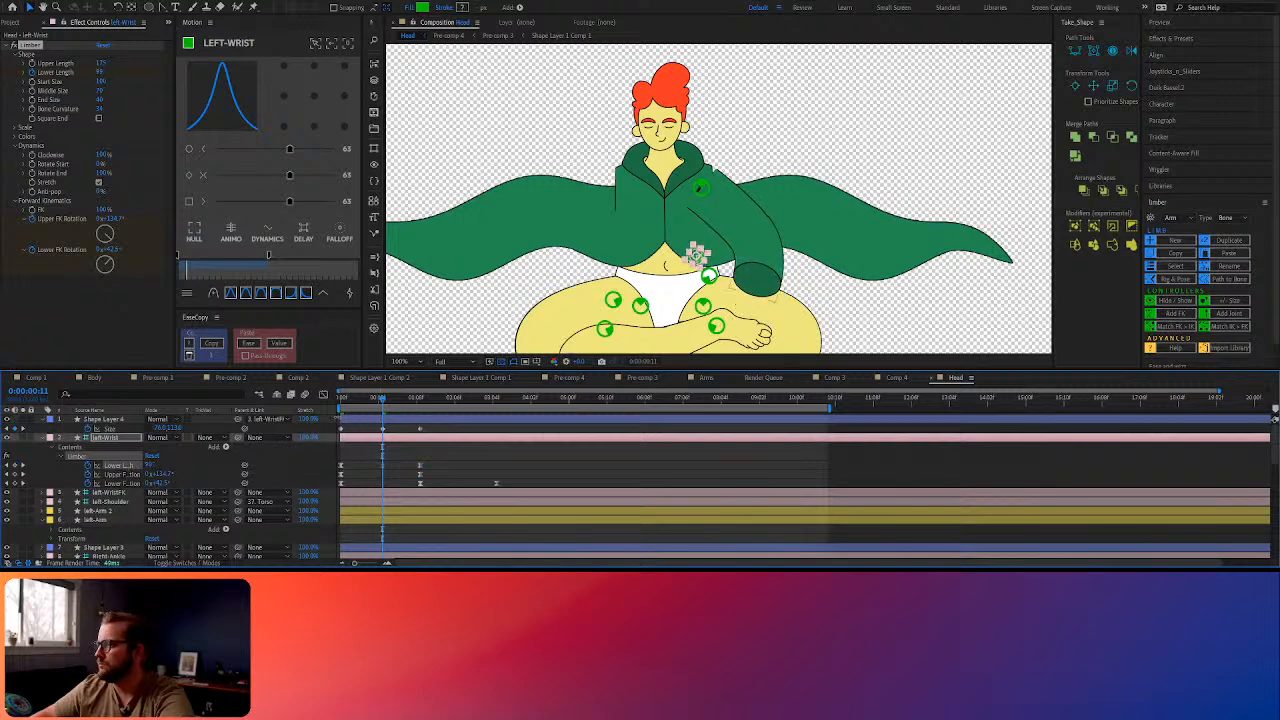
Narrow the cuff ellipse's Size to a width of about 35 at 0:00:01:09
left_click_drag(372, 402, 422, 413)
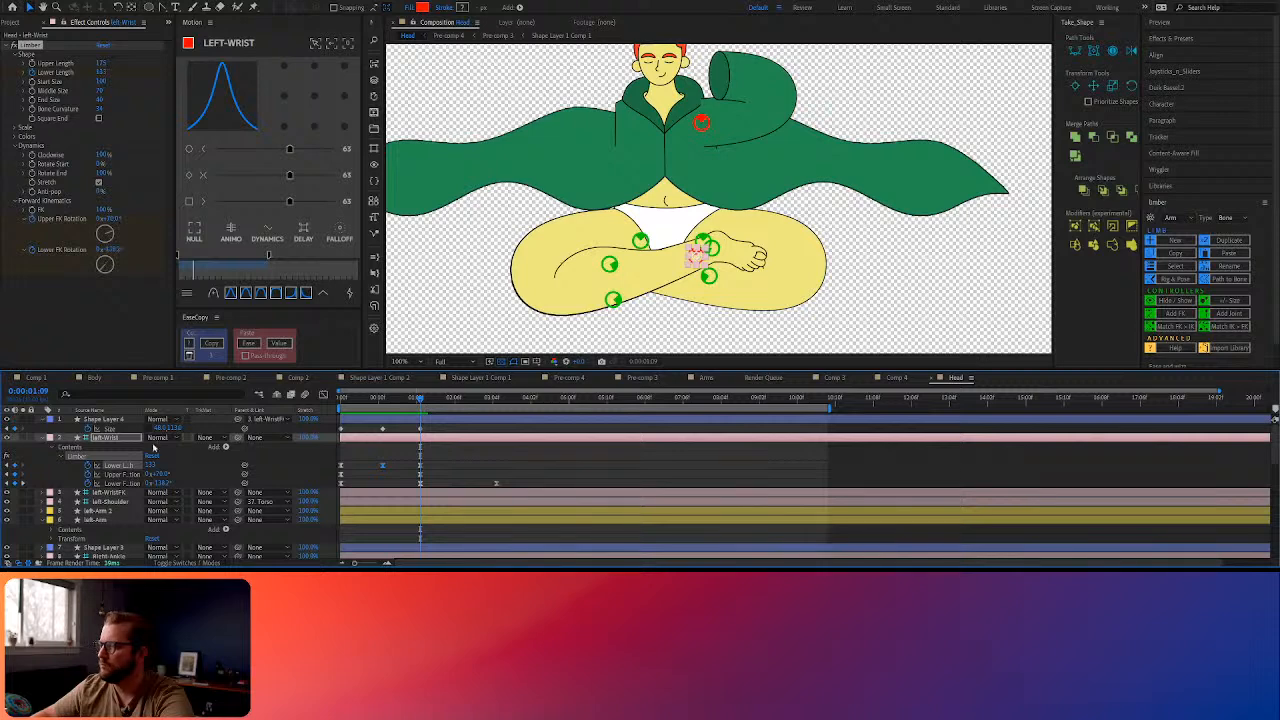
left_click(161, 429)
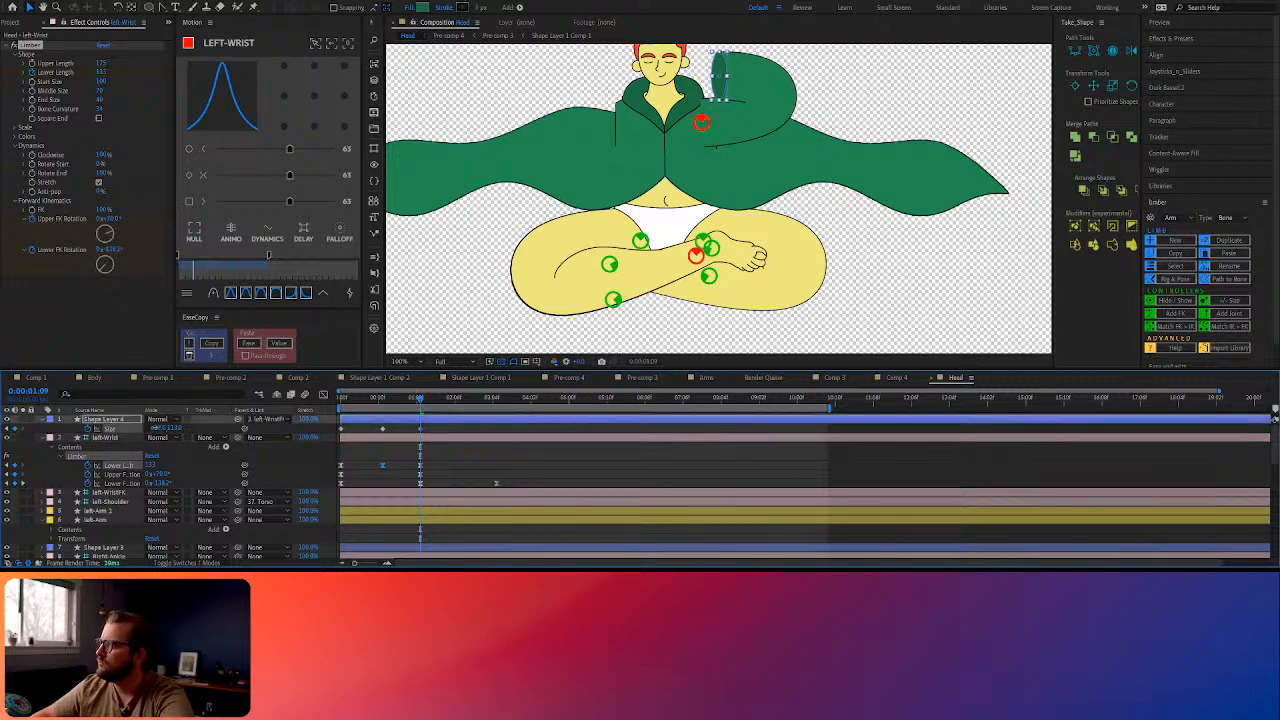
left_click(487, 471)
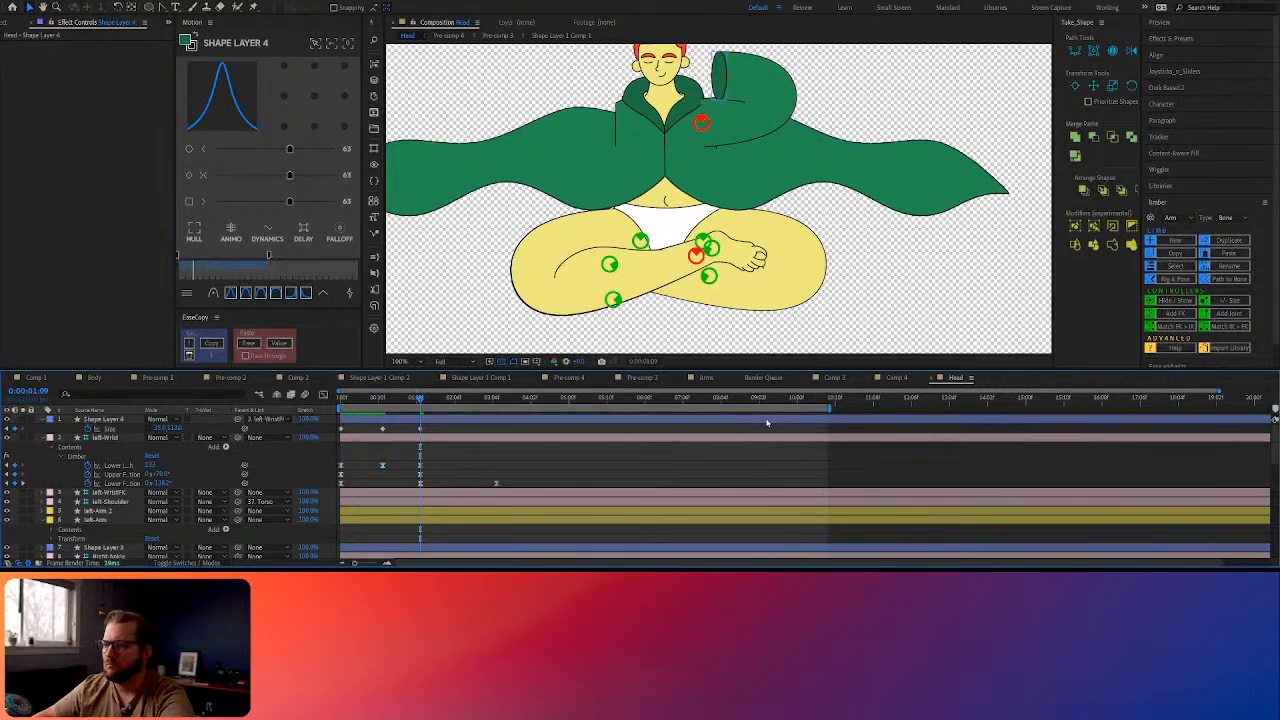
left_click(722, 88)
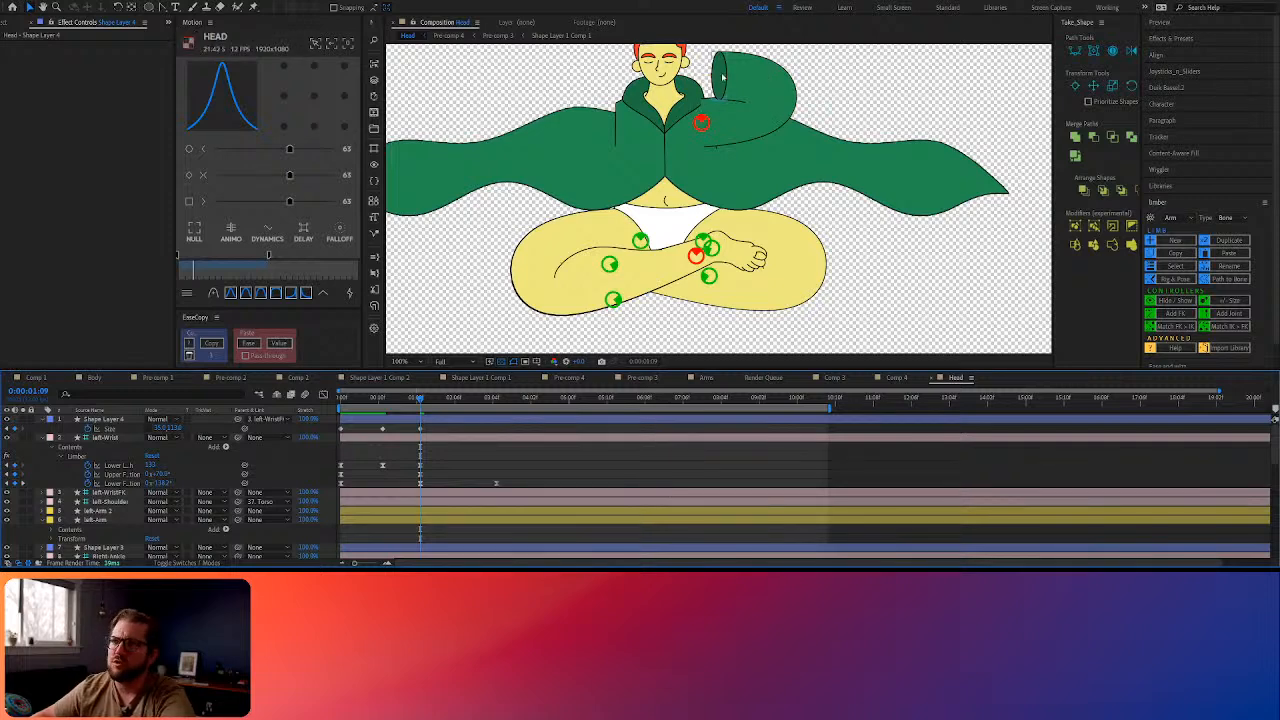
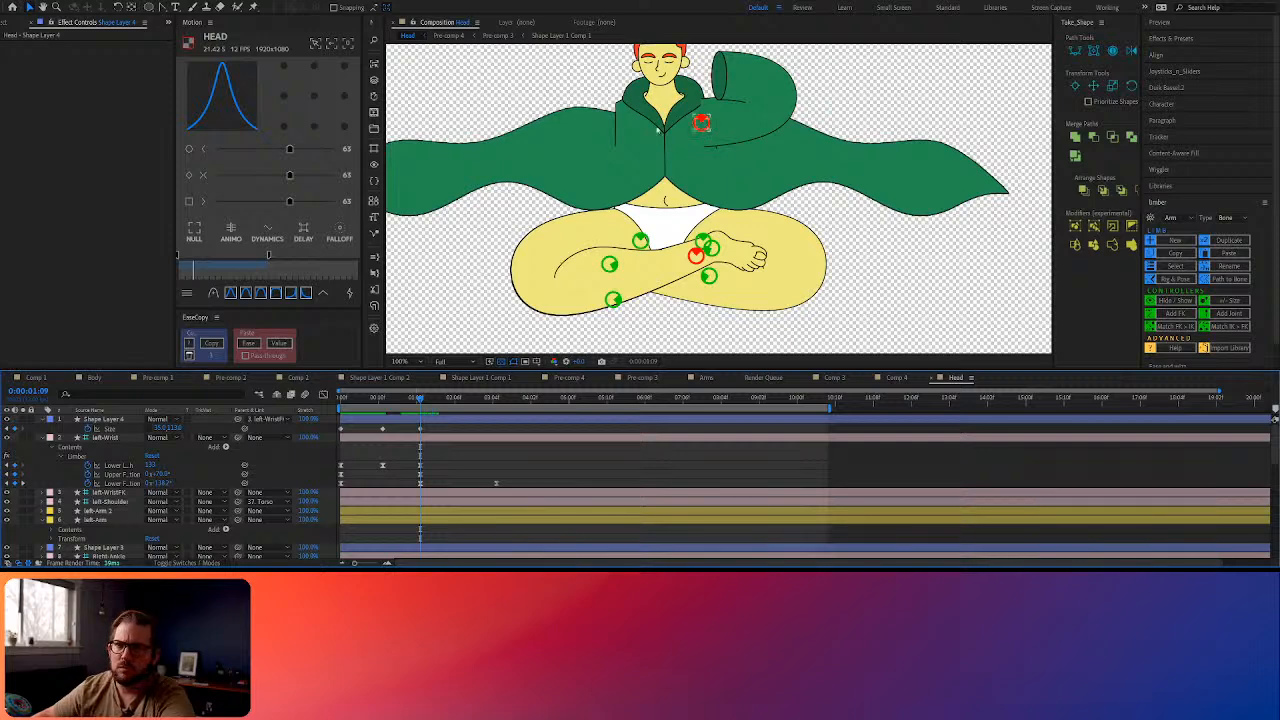
Delete the left-Wrist's last Lower FK Rotation keyframe and preview the arm animation from the first frame
left_click(600, 493)
mouse_move(421, 399)
left_mouse_down()
mouse_move(444, 399)
mouse_move(416, 402)
left_mouse_up()
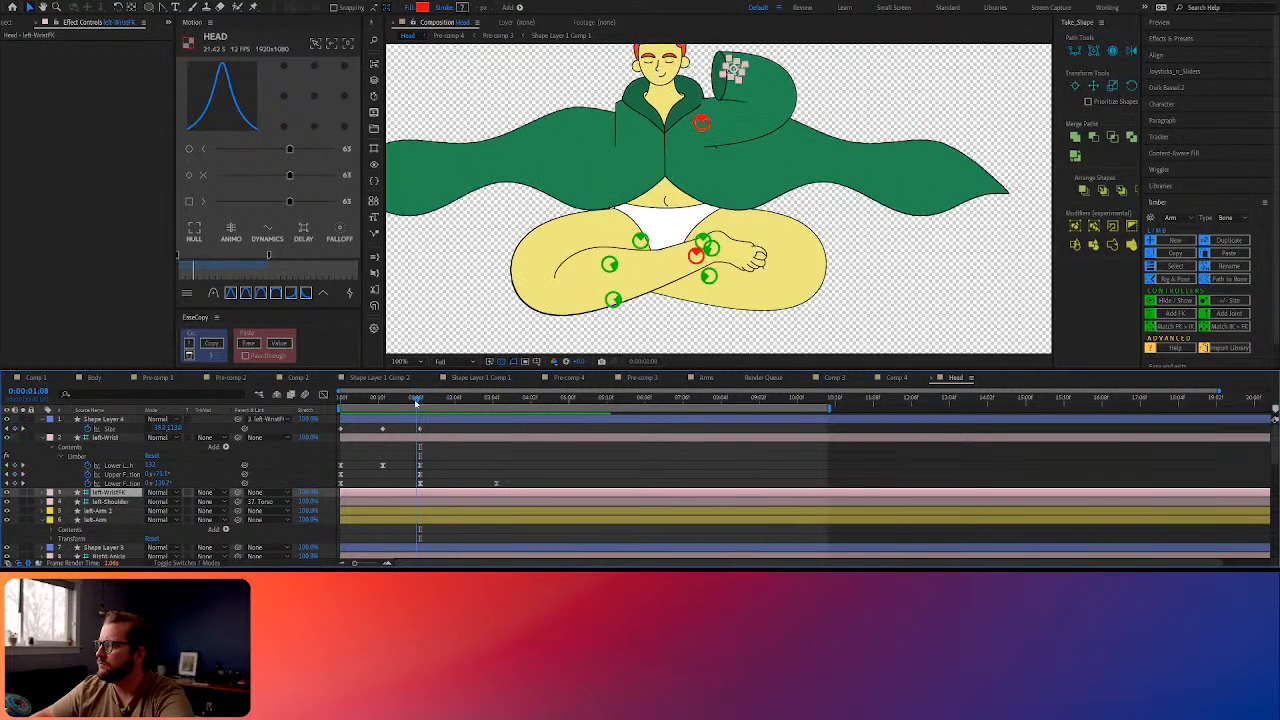
left_click(454, 437)
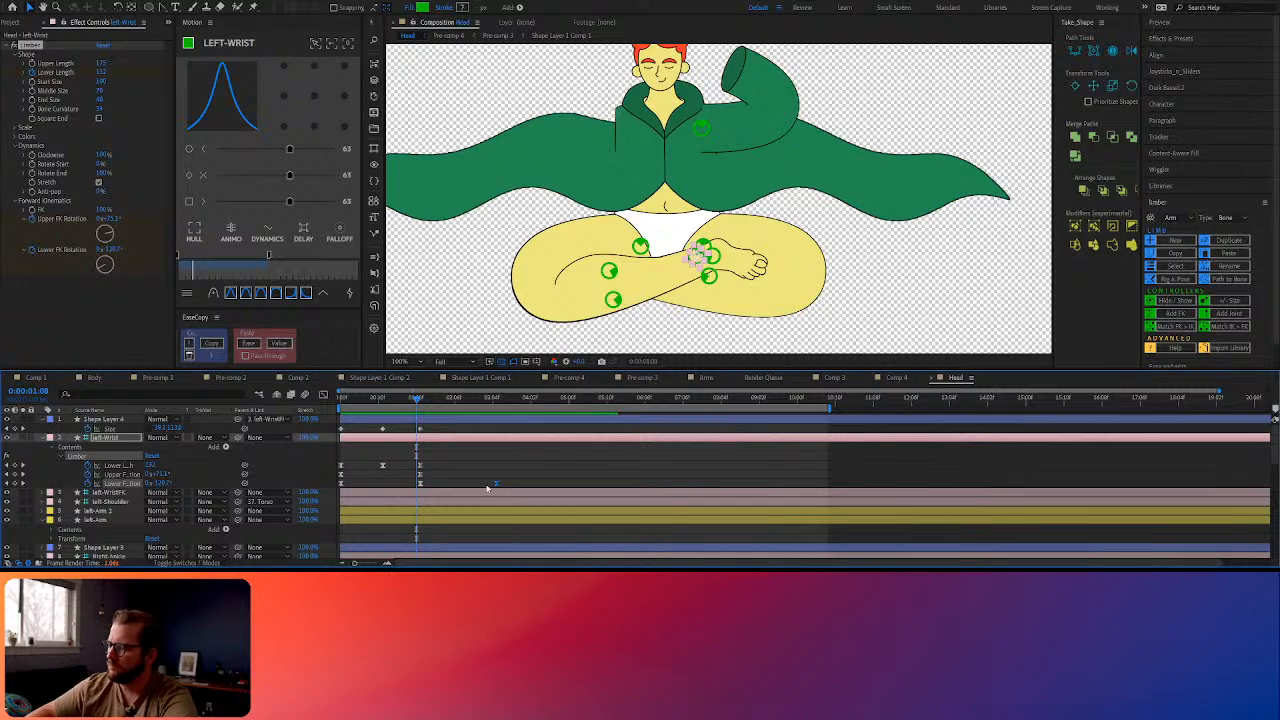
key("Delete")
left_click_drag(420, 400, 320, 400)
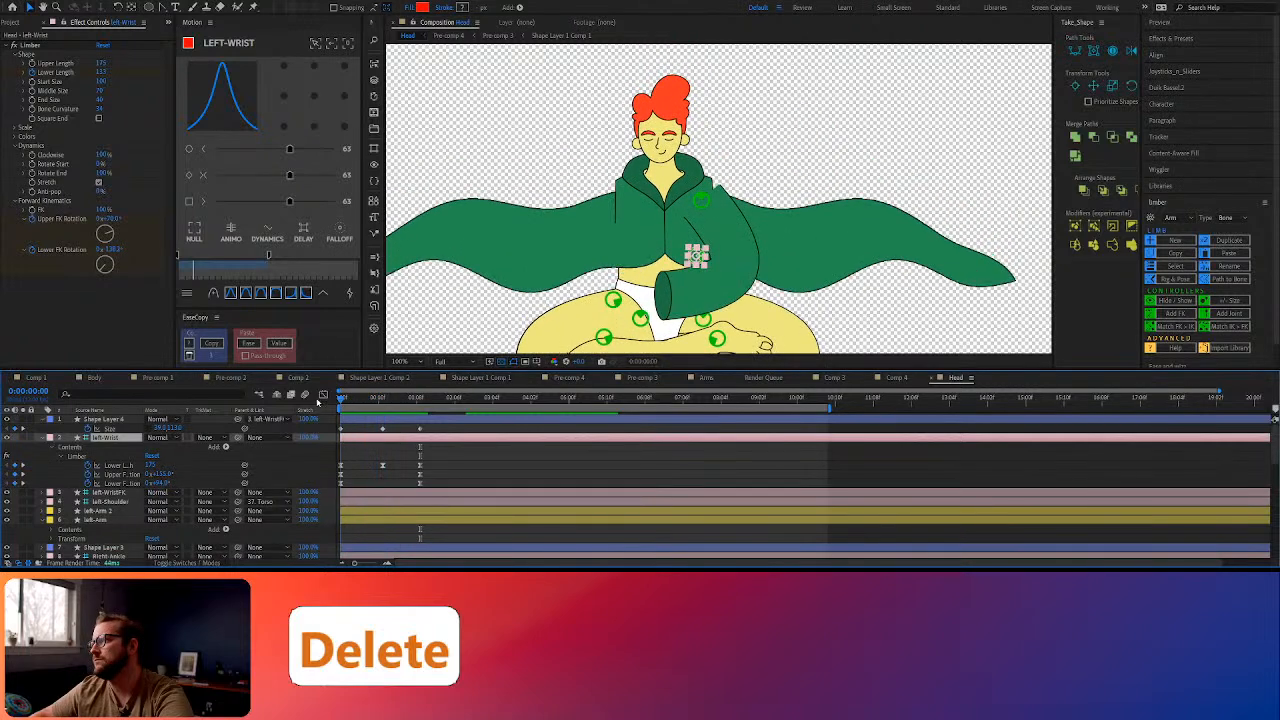
key("space")
key("space")
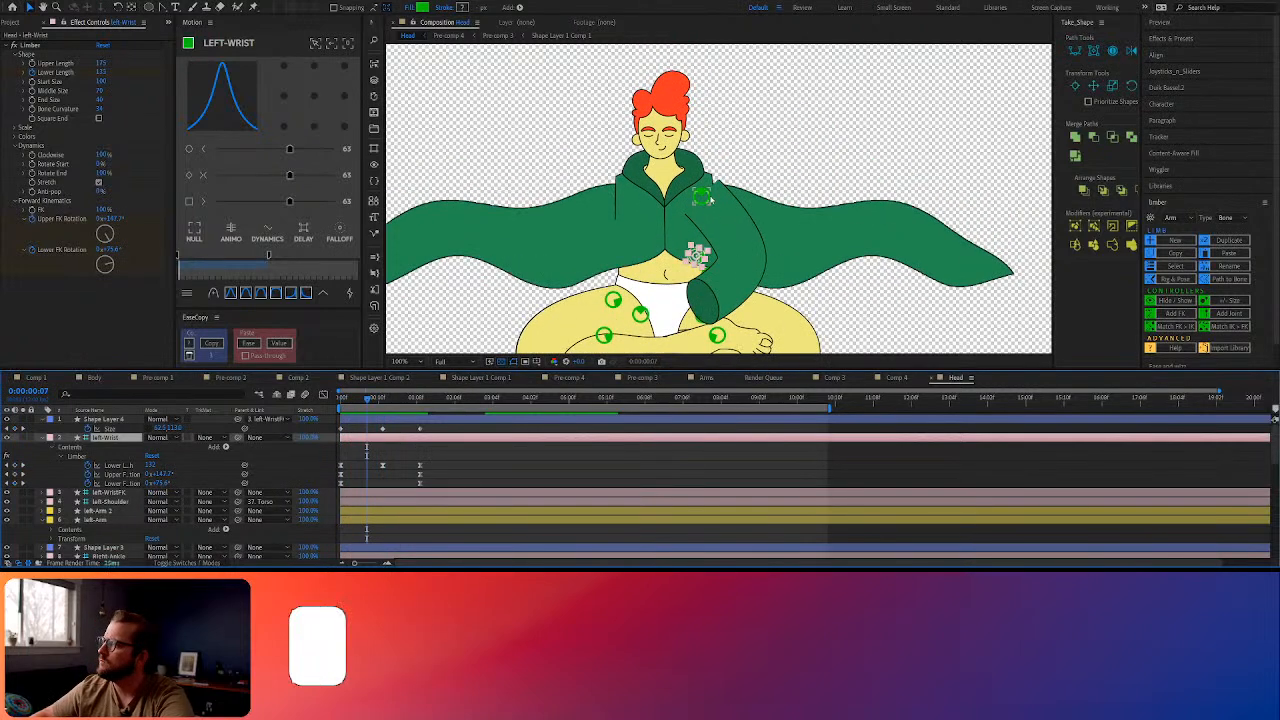
Move the left-Shoulder controller slightly outward from the torso and play back the arm animation from the first frame
left_click(702, 198)
left_click_drag(702, 198, 705, 197)
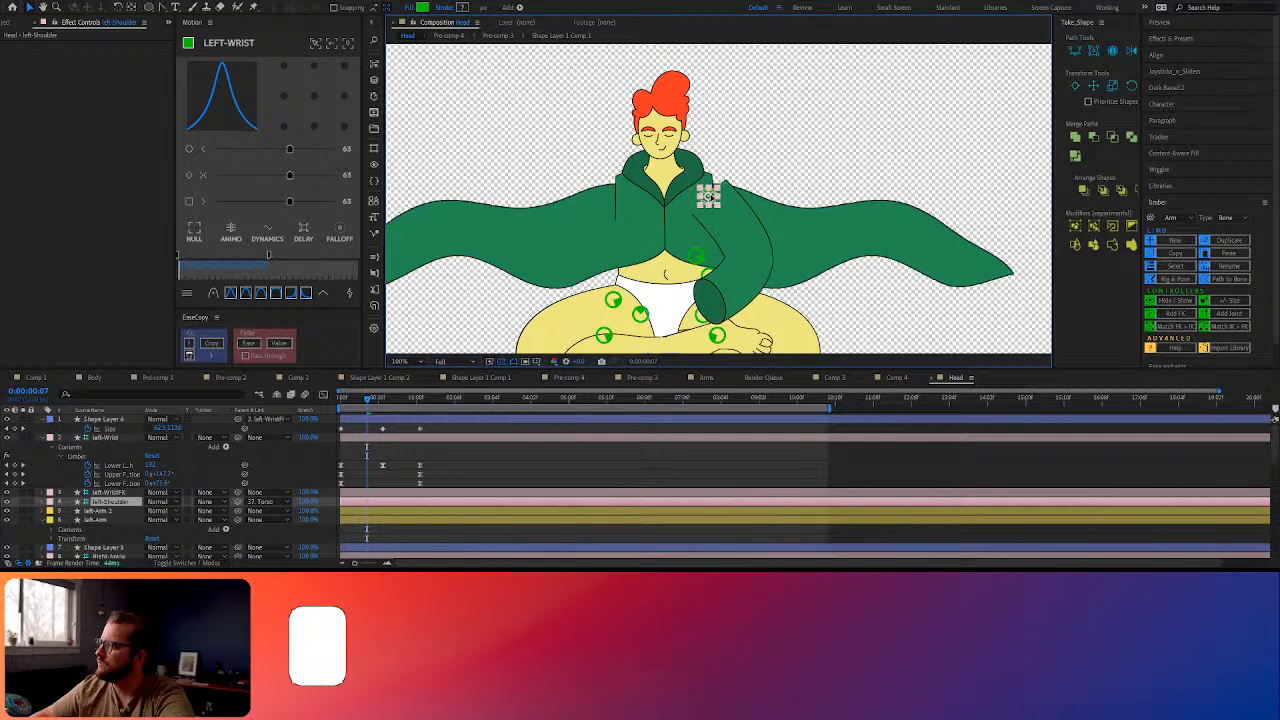
left_click(484, 452)
key("space")
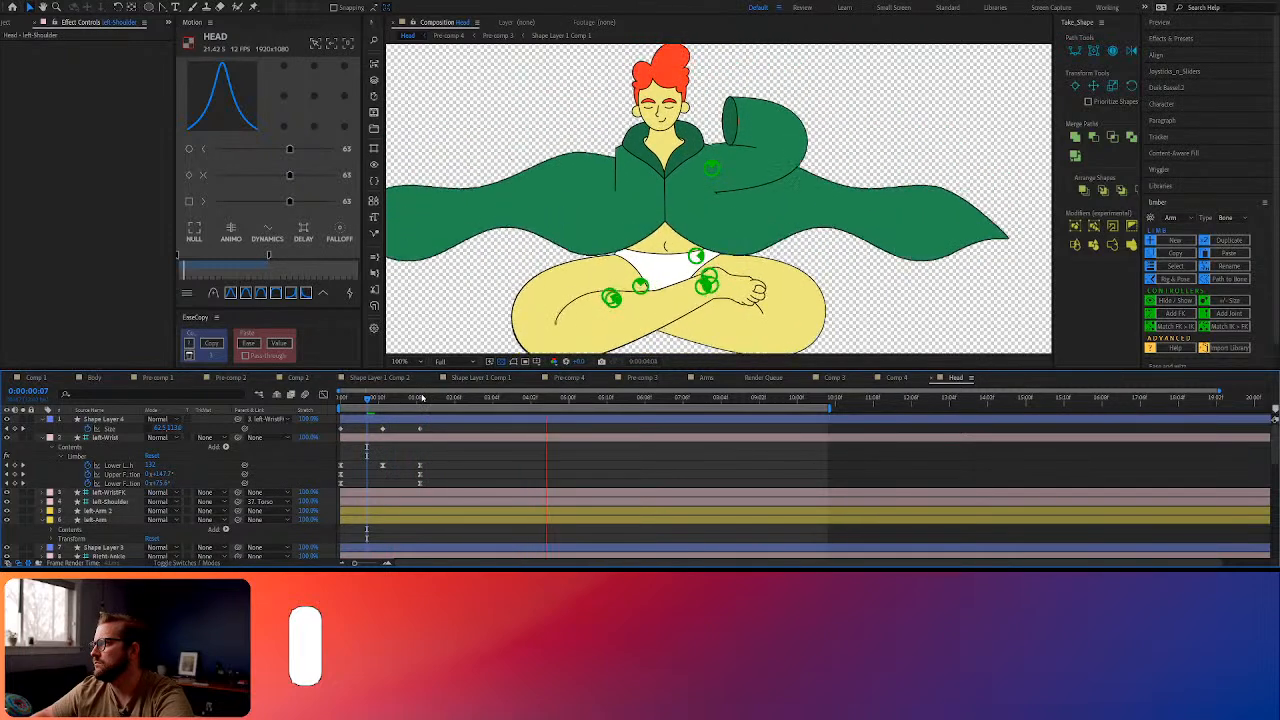
key("space")
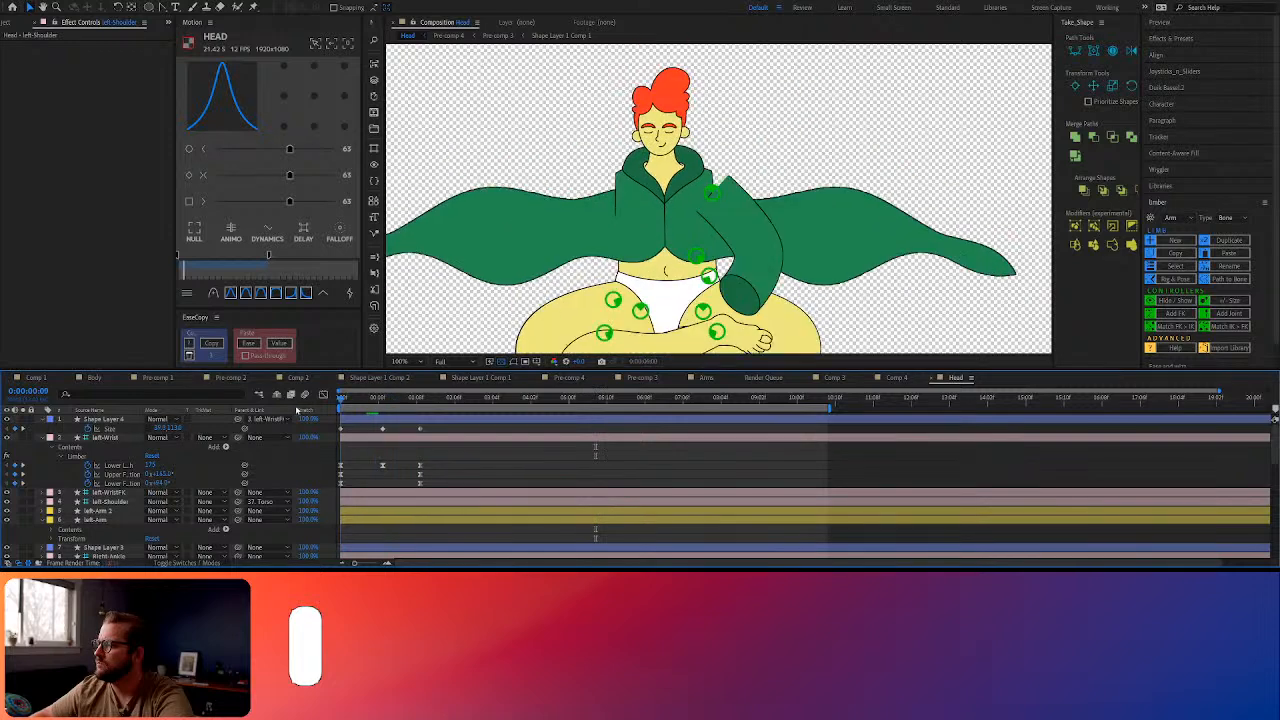
key("space")
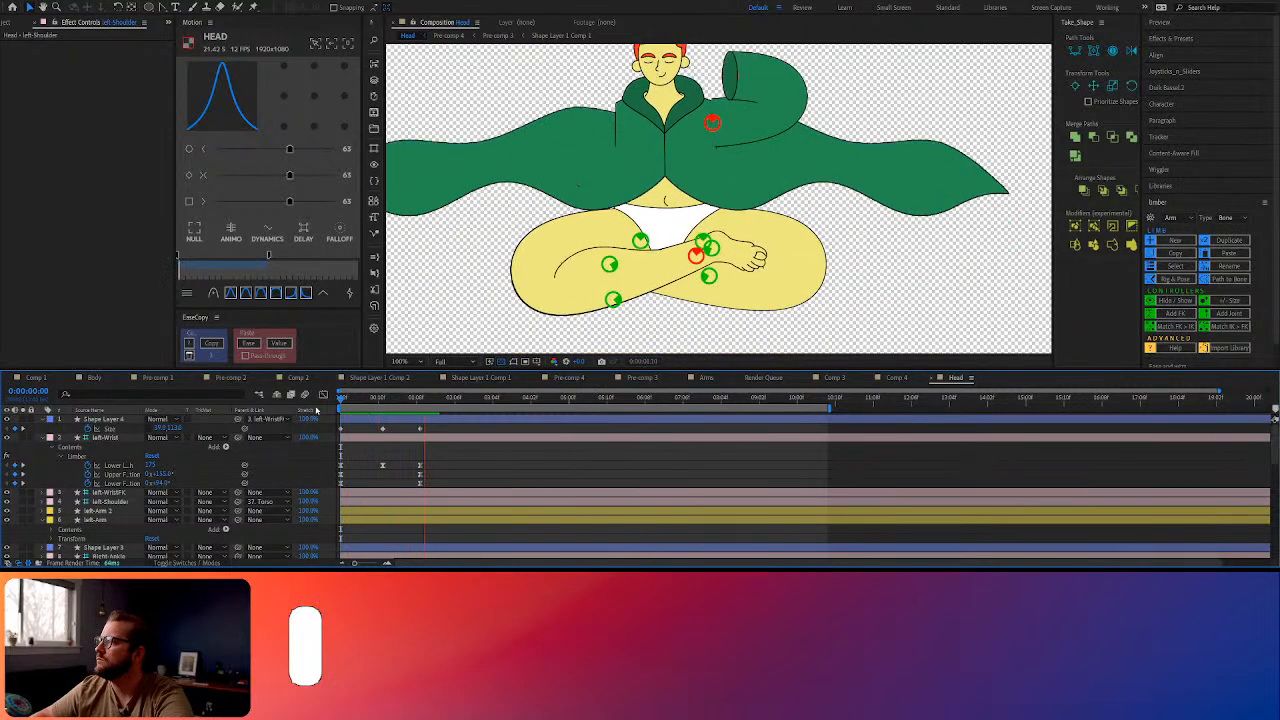
Stretch all arm and cuff keyframes so the last ones land at 0:00:03:08, and make the middle Lower Length keyframe linear
left_click_drag(430, 486, 336, 425)
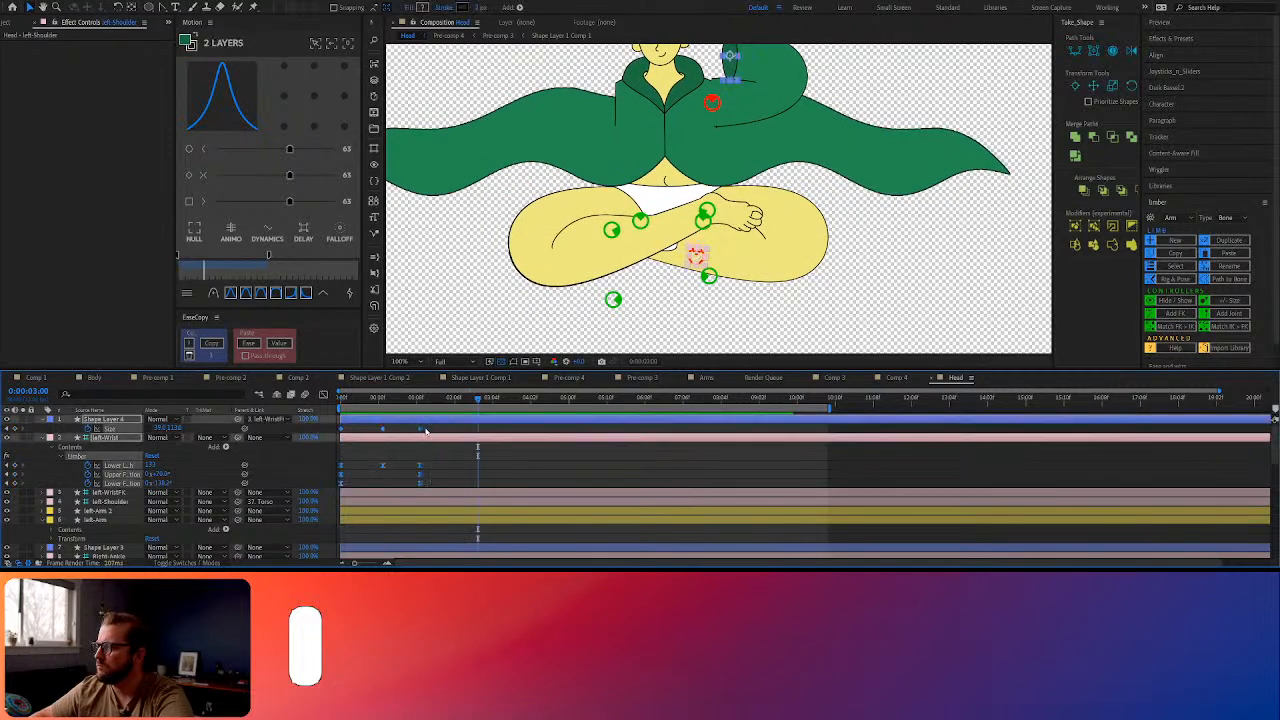
left_click_drag(509, 436, 513, 437)
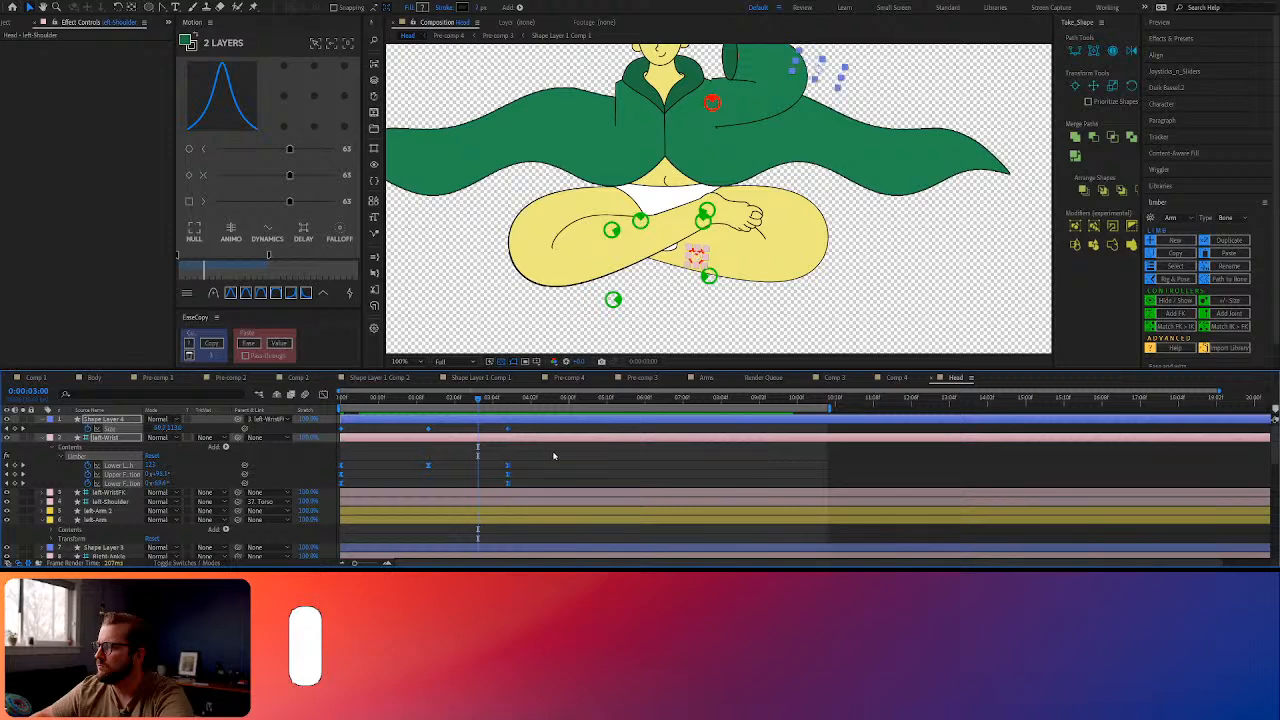
left_click(554, 455)
left_click(430, 466)
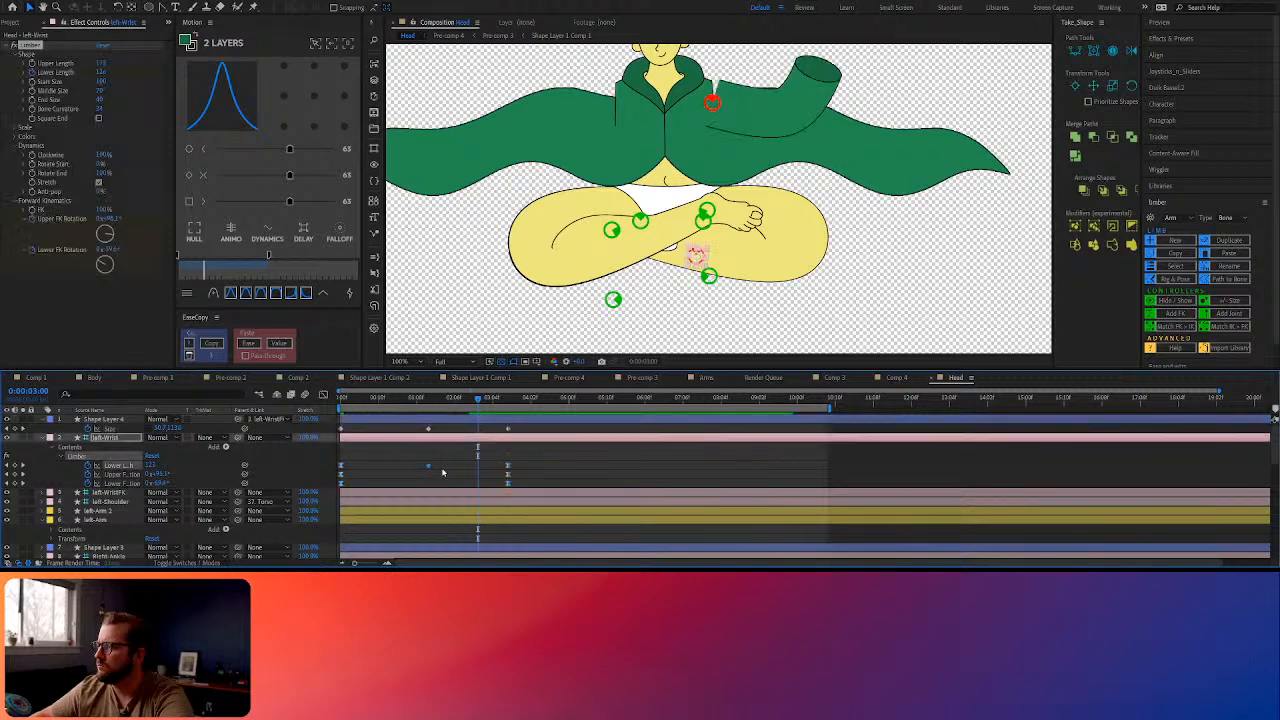
Copy the easing of the left-Wrist FK rotation keyframes onto the cuff's first and last Size keyframes and preview from the start
left_click_drag(518, 480, 338, 487)
key("ctrl+c")
left_click(507, 429)
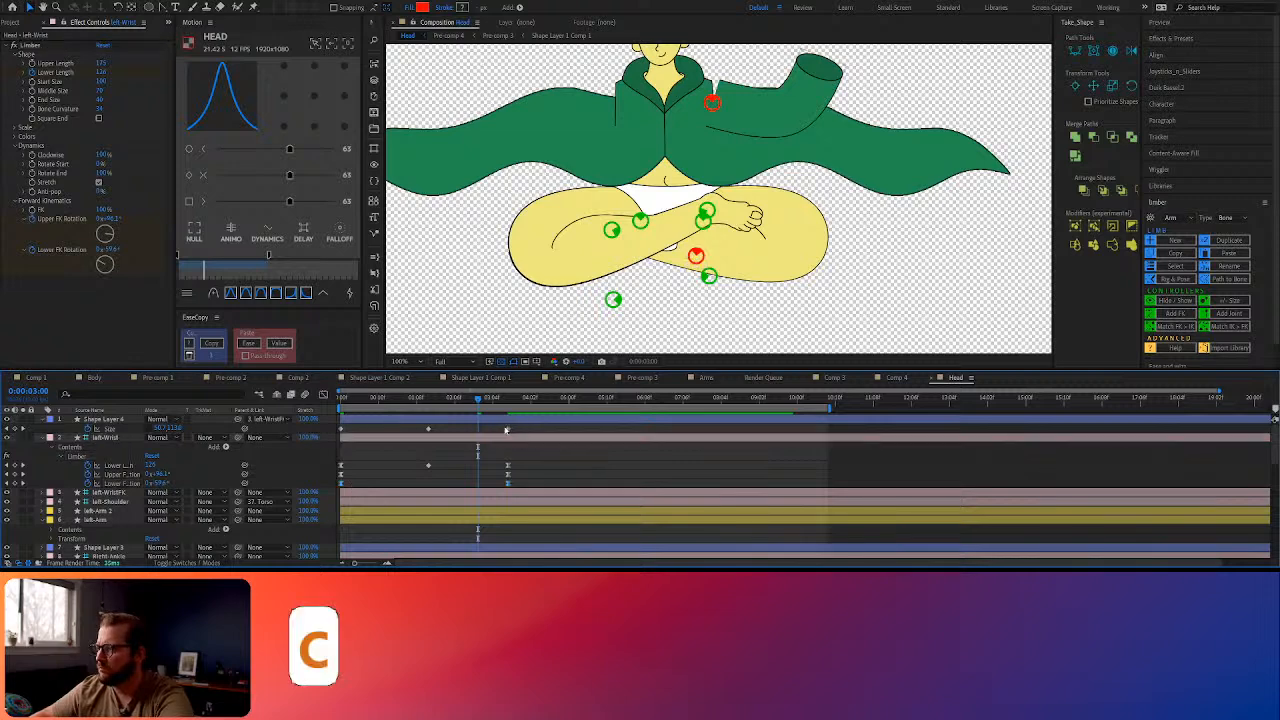
key("ctrl+v")
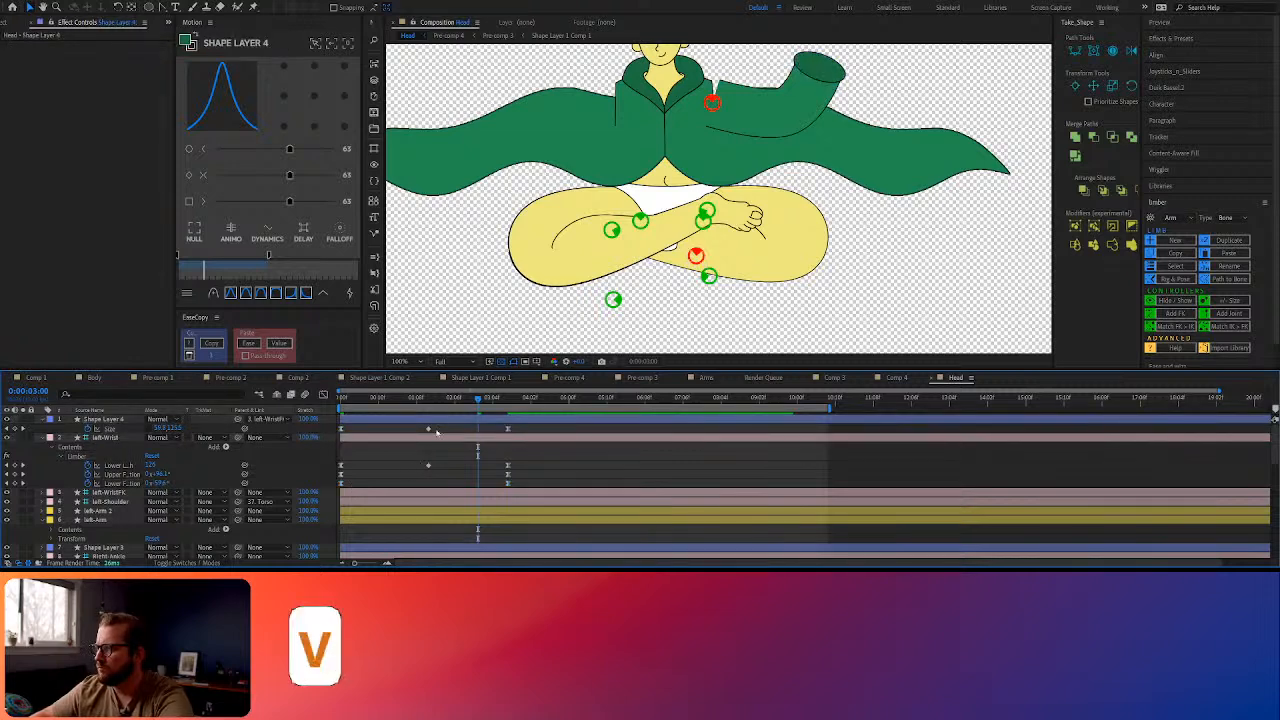
left_click_drag(399, 403, 293, 409)
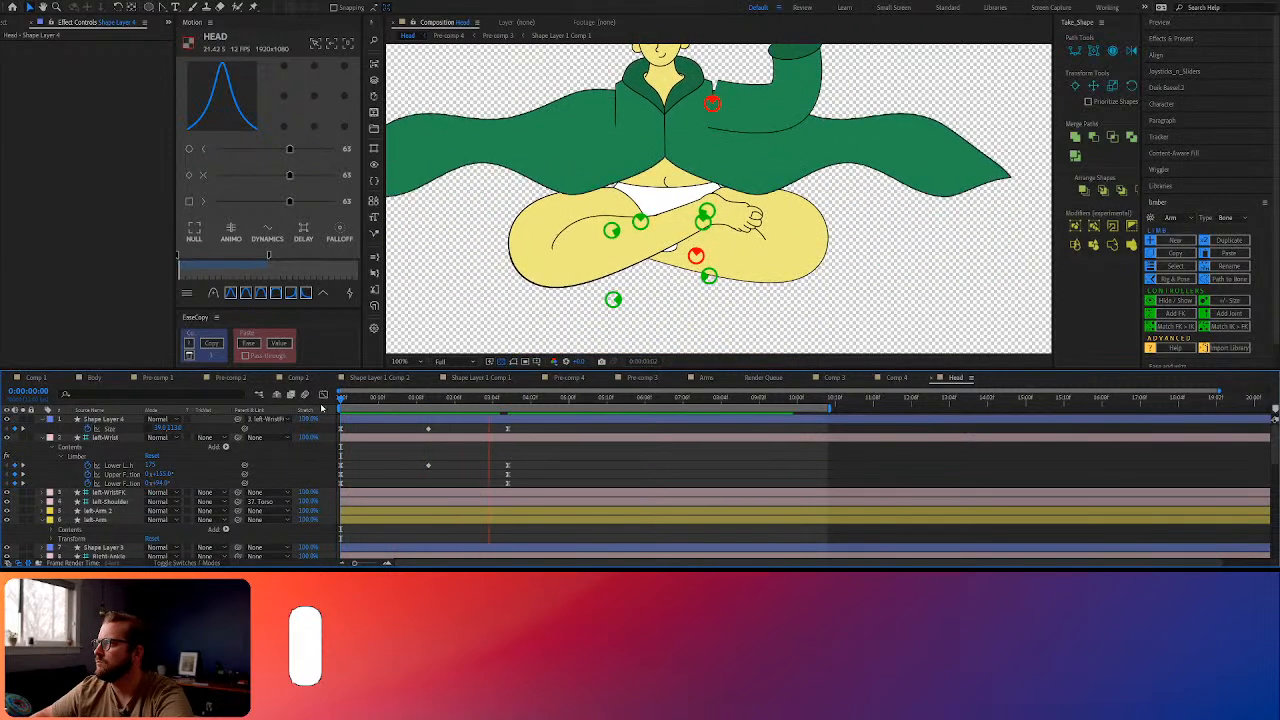
key("space")
Paste the copied easing onto all three cuff Size keyframes and preview the animation
left_click(475, 435)
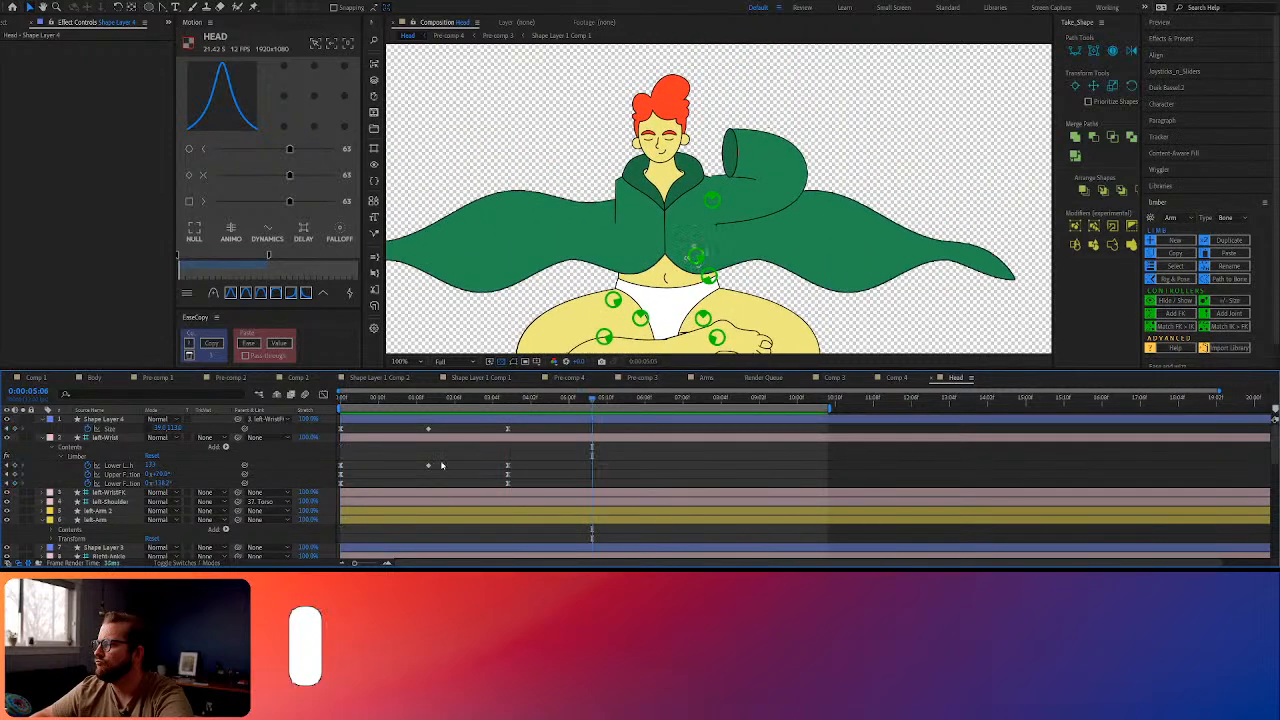
key("c")
left_click_drag(520, 425, 304, 410)
key("v")
key("space")
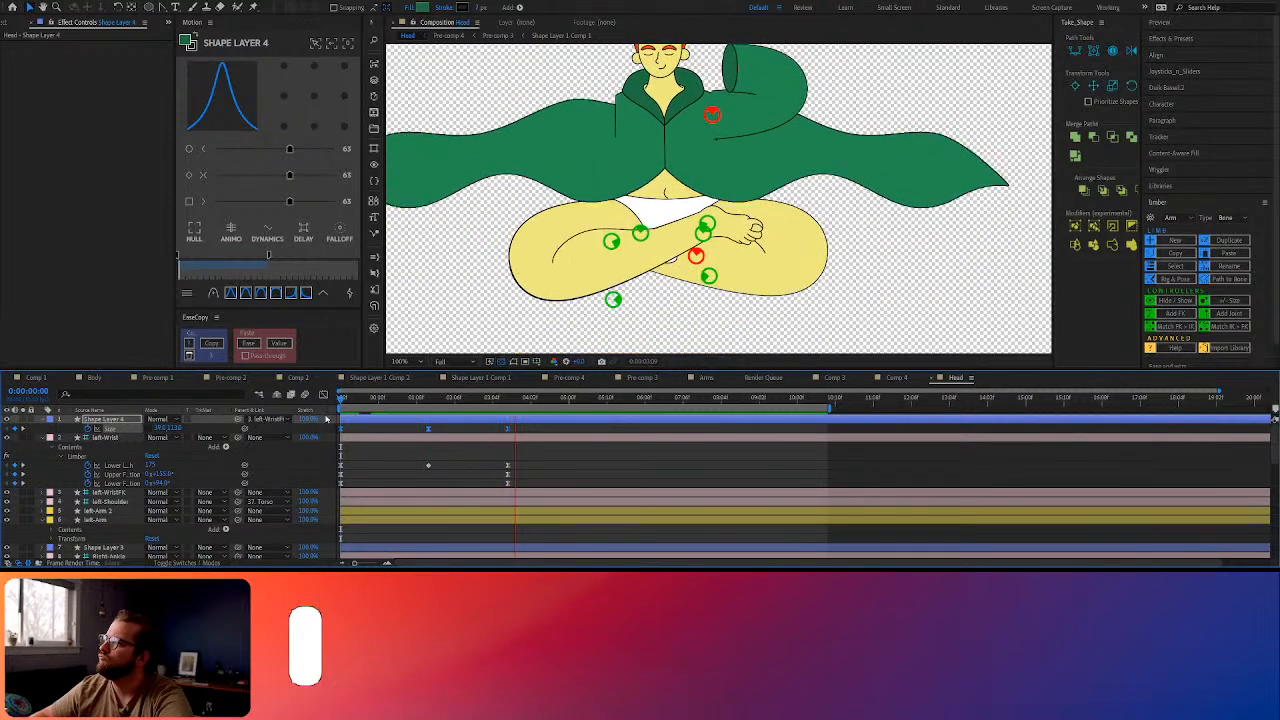
key("space")
Copy the easing of the three left-Wrist Lower Length keyframes onto the three cuff Size keyframes and preview the result
left_click(541, 456)
left_click_drag(513, 400, 336, 424)
left_click_drag(544, 459, 336, 471)
left_click(211, 343)
left_click(505, 425)
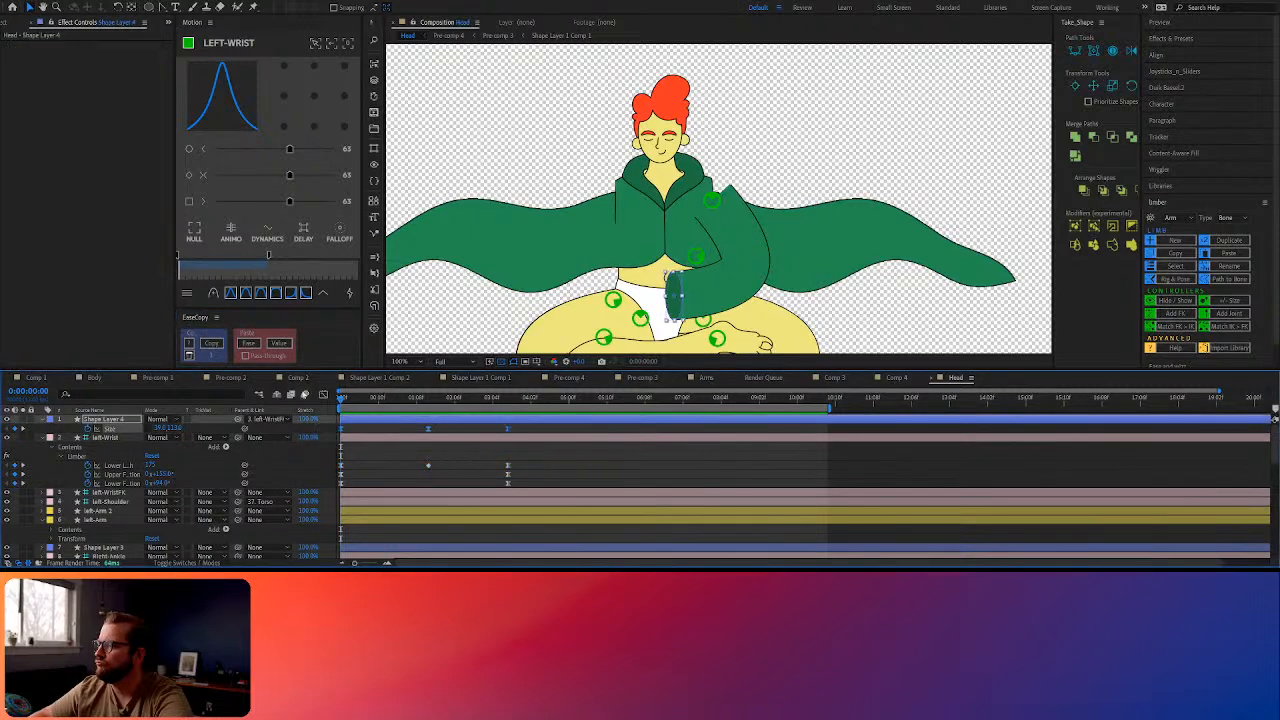
left_click(401, 473)
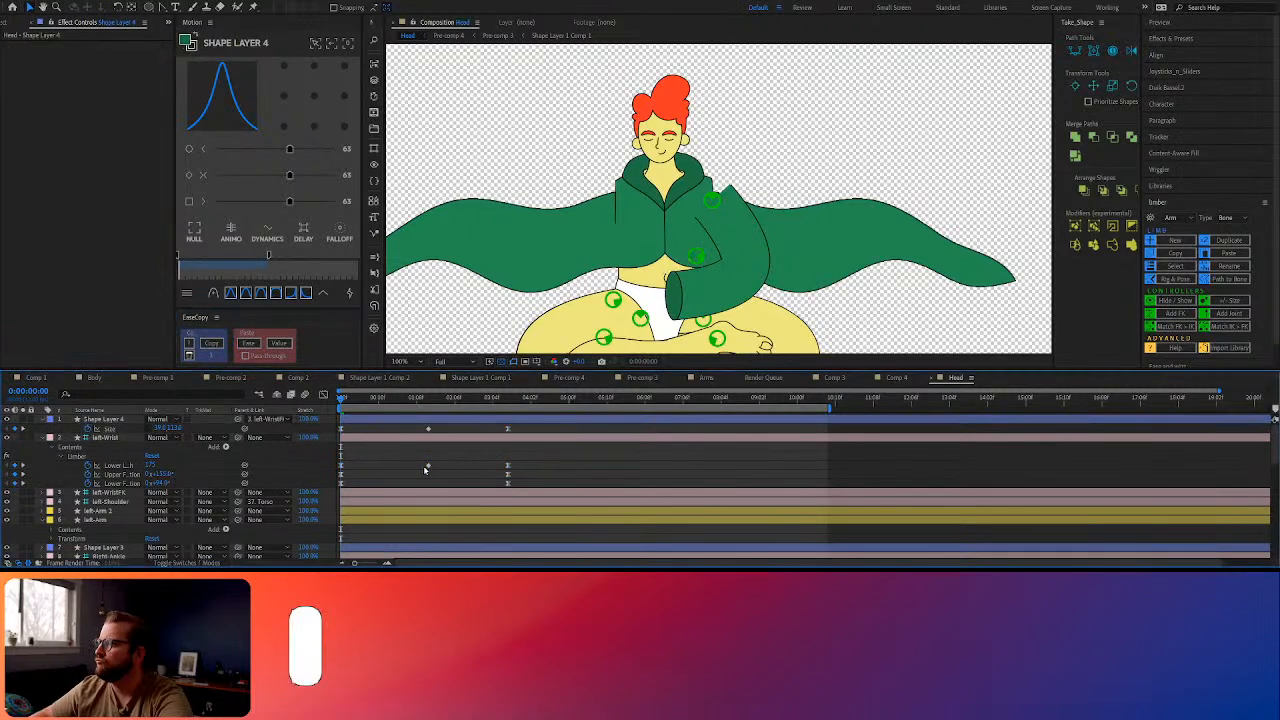
key("space")
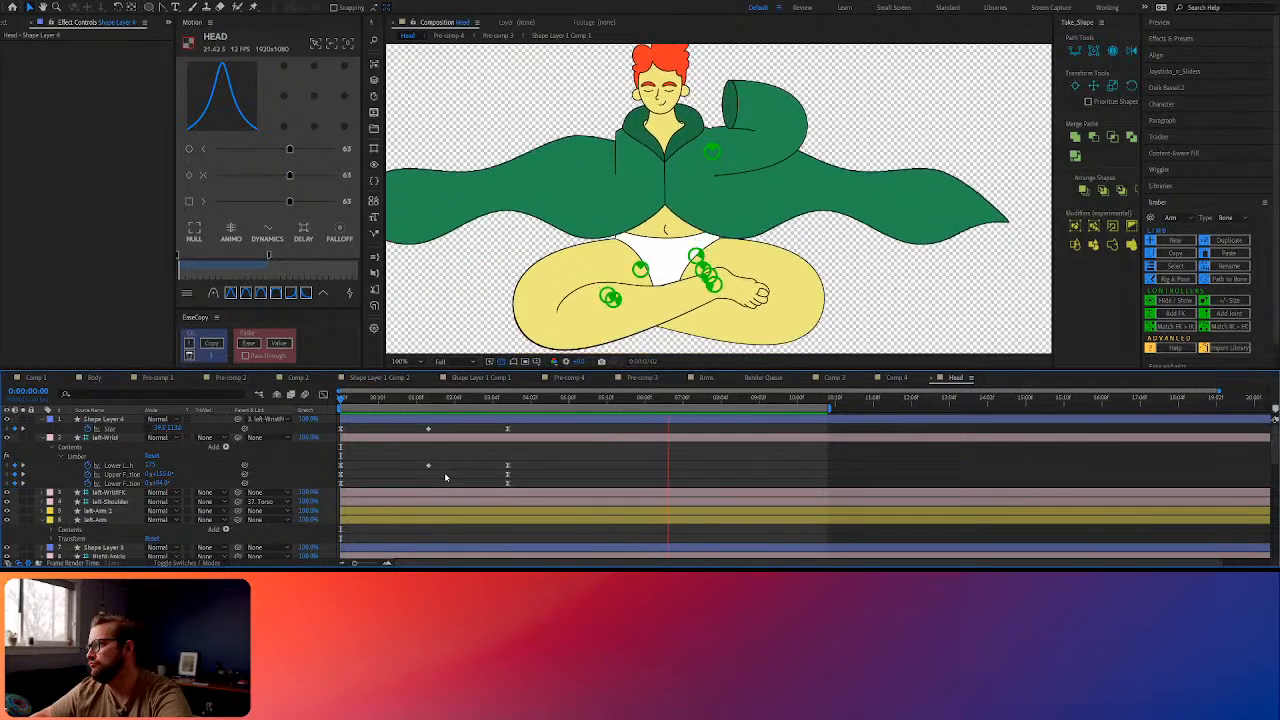
Reshape the incoming ease of the Lower FK Rotation keyframe at 0:00:03:08 in the graph editor, and return to the first frame
left_click(509, 403)
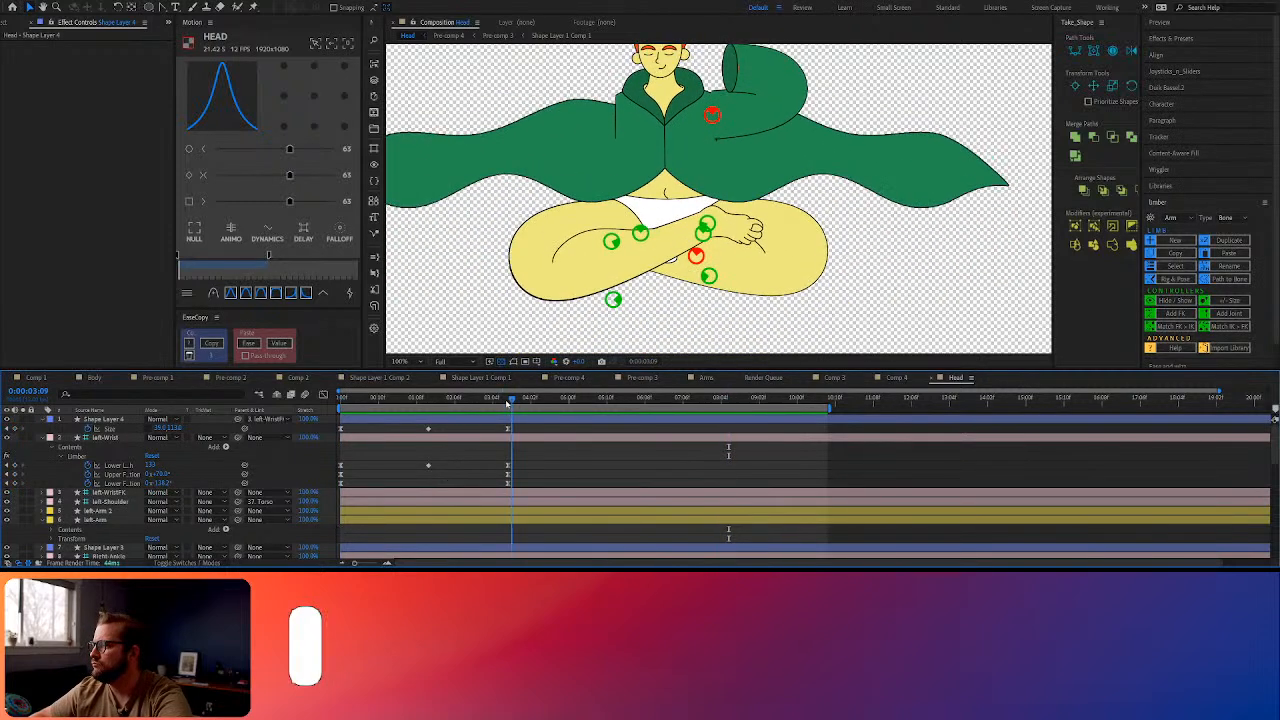
left_click(508, 484)
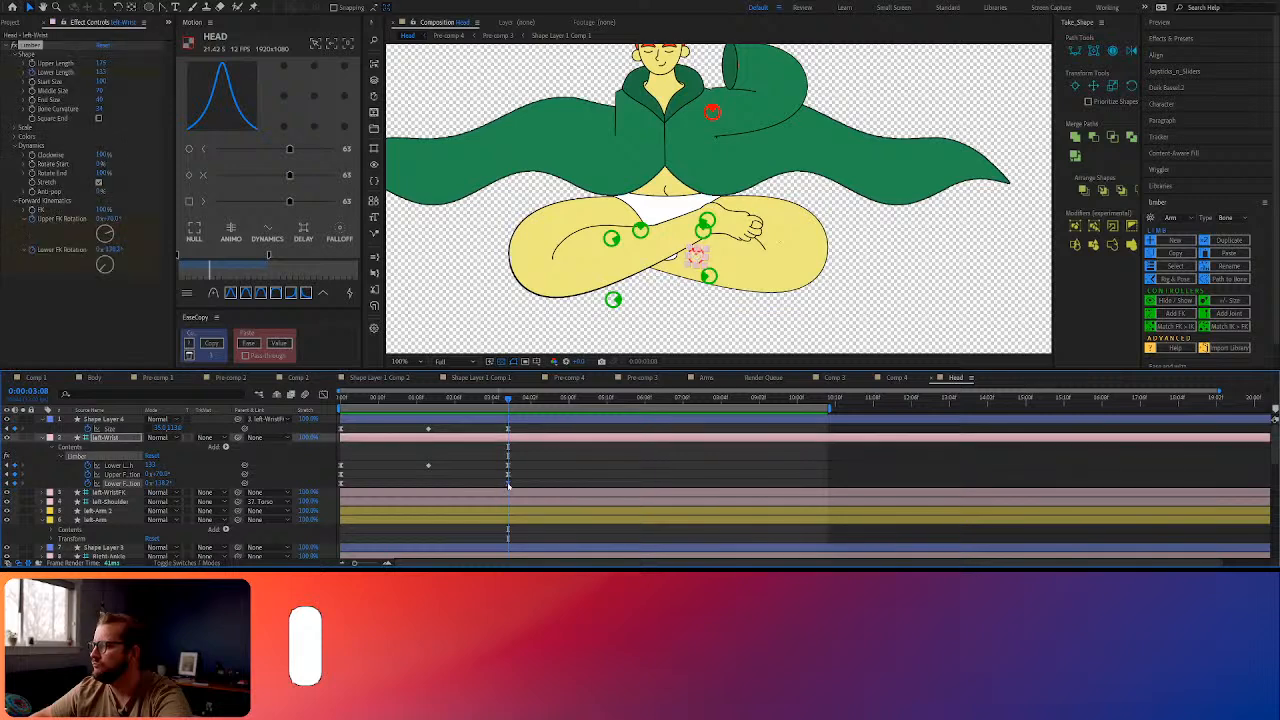
left_click(322, 394)
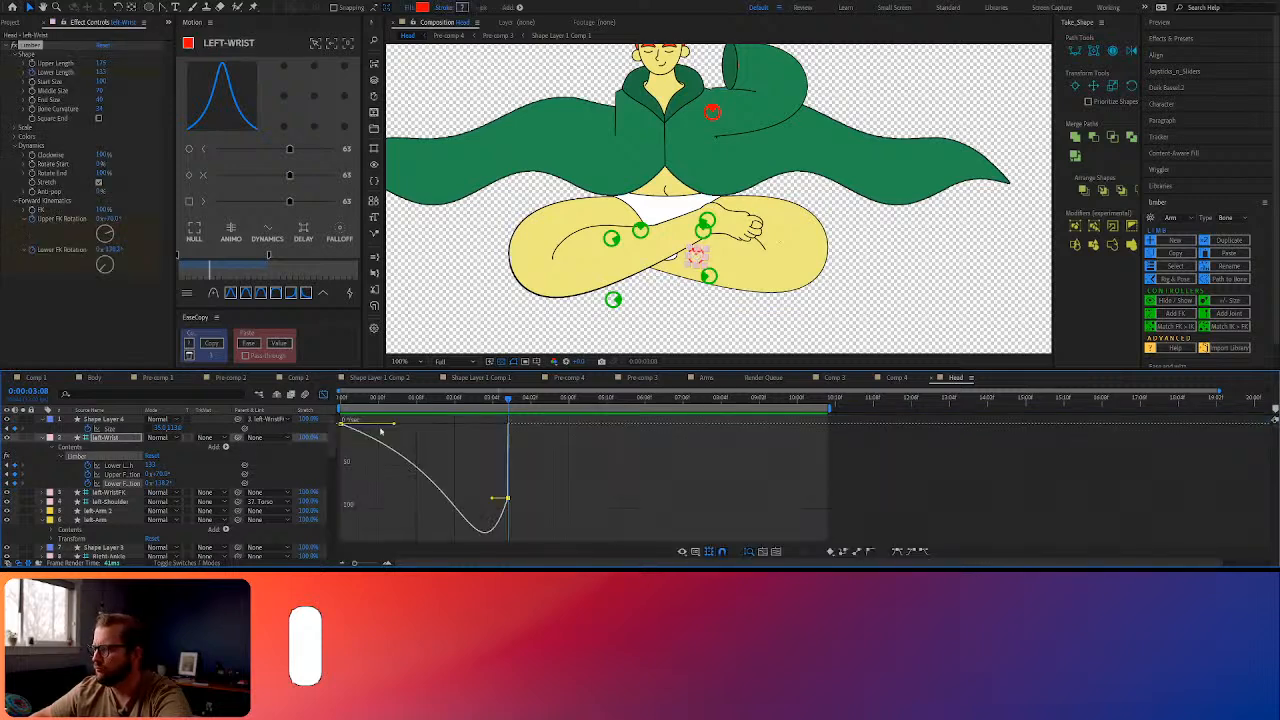
left_click_drag(494, 497, 457, 427)
key("Home")
left_click(323, 394)
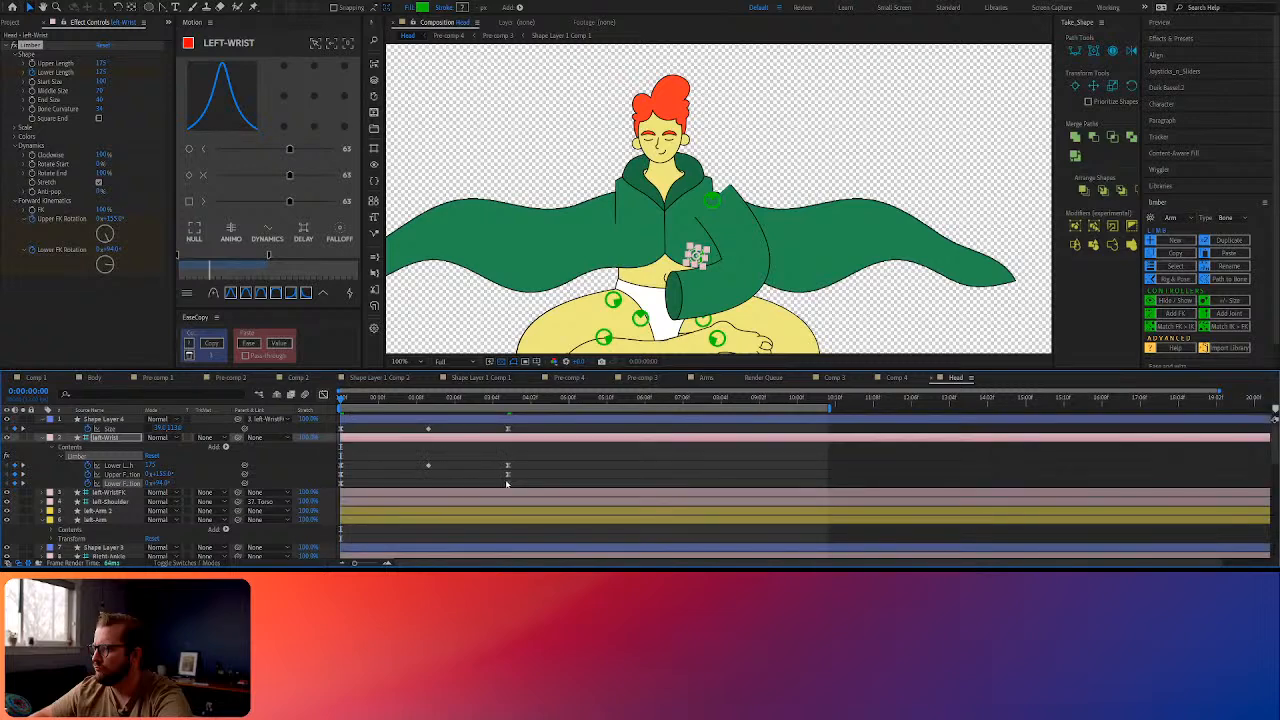
Copy the left-Wrist Lower FK Rotation easing onto the Upper FK Rotation keyframes and preview the arm motion
left_click(224, 347)
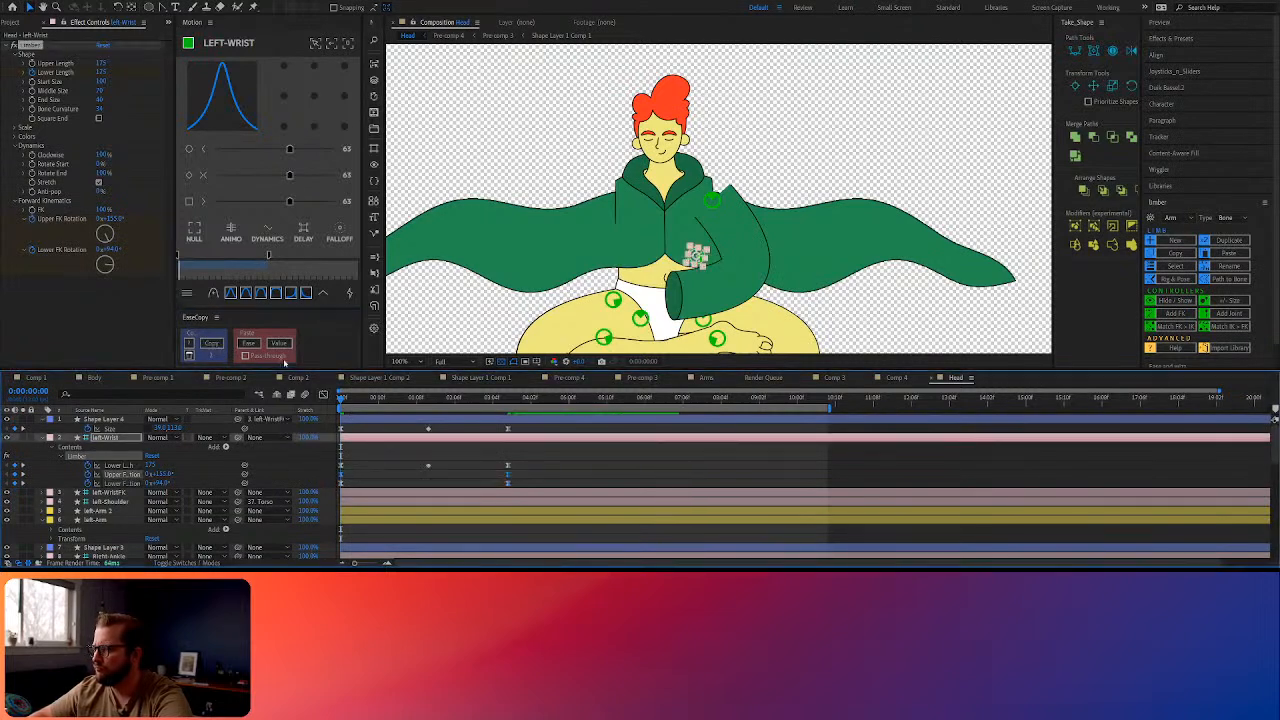
left_click(573, 481)
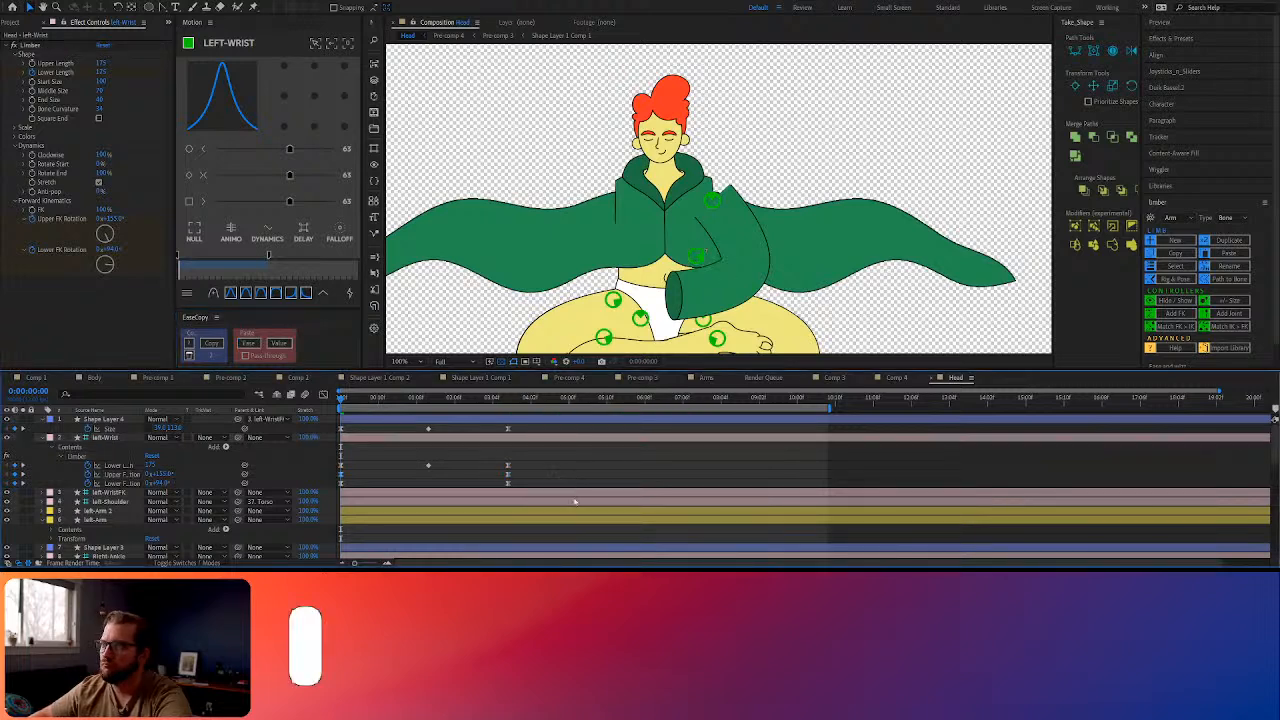
key("space")
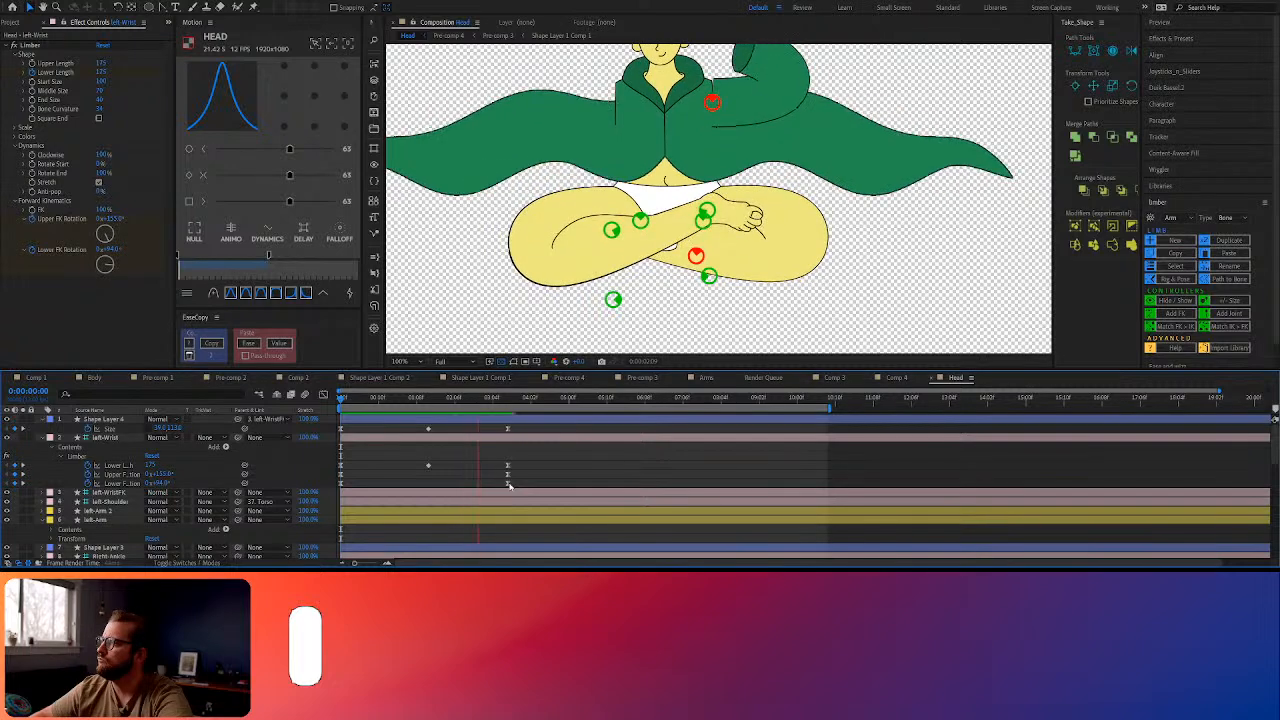
key("space")
left_click(711, 198)
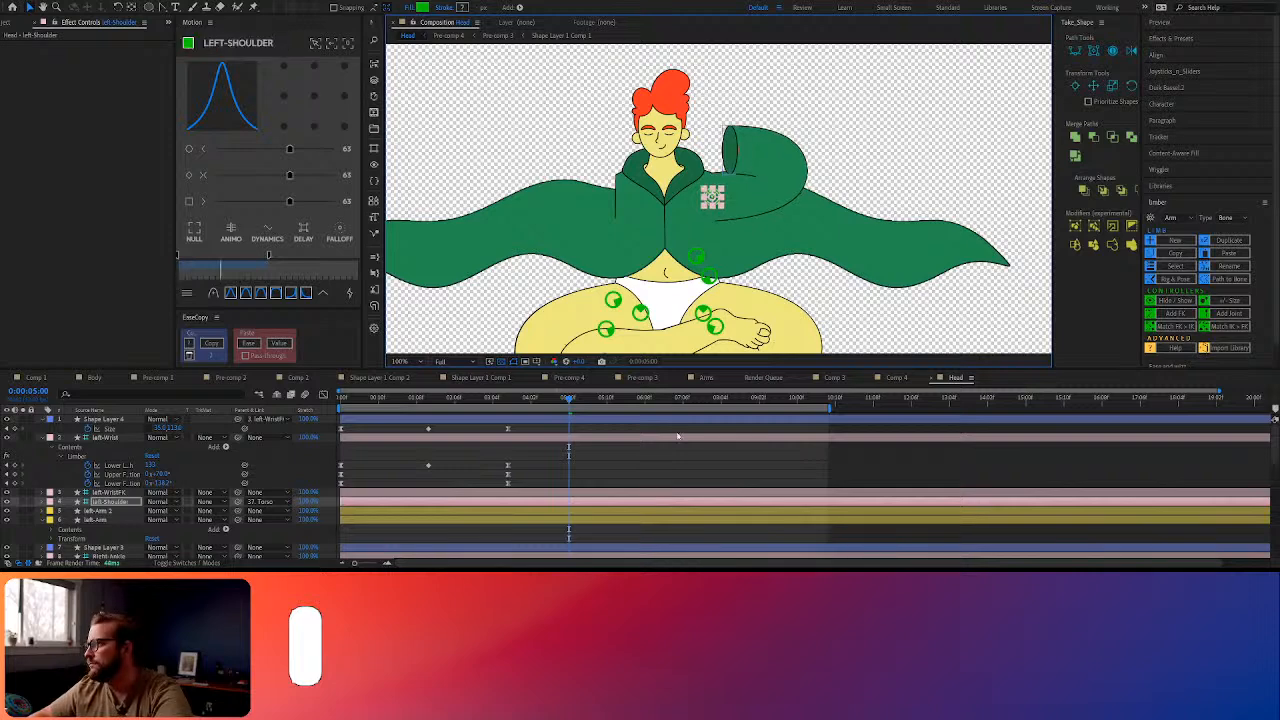
left_click(697, 256)
left_click_drag(568, 397, 204, 398)
key("space")
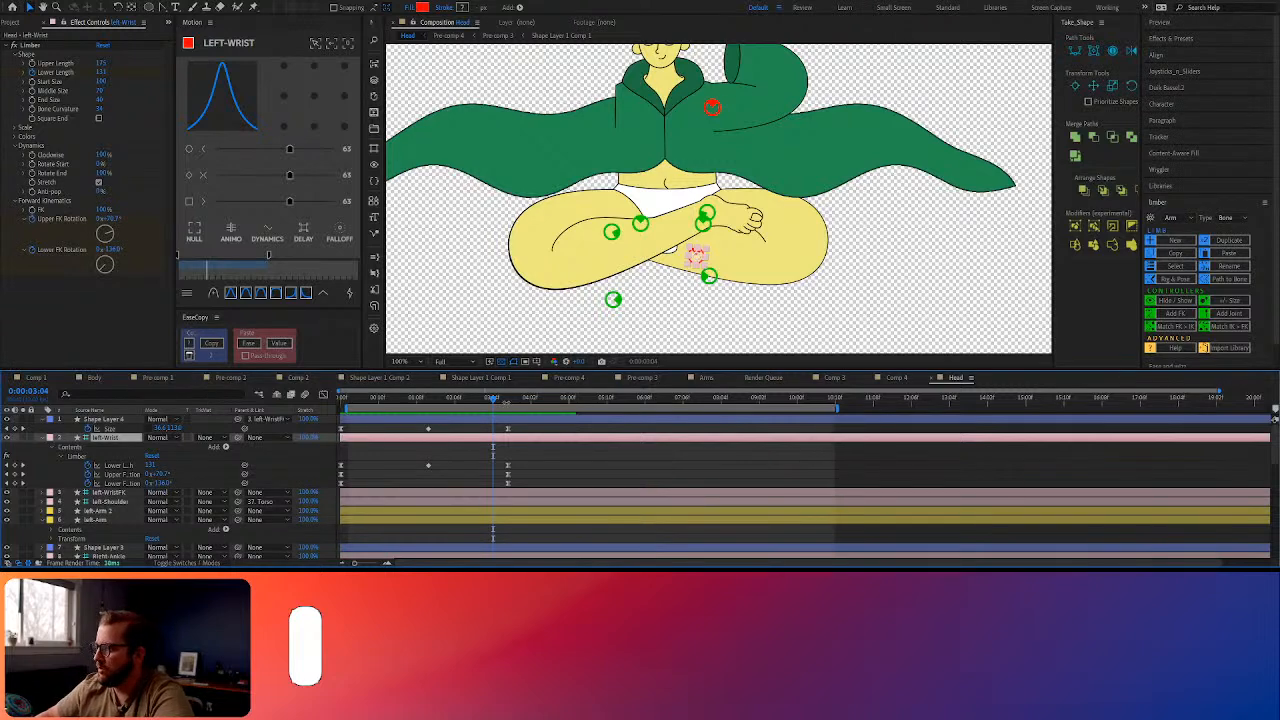
Stagger the arm motion by delaying the Upper FK Rotation keyframes slightly and the Lower FK Rotation keyframes twice as much, and preview from the start
left_click_drag(493, 399, 508, 399)
left_click_drag(522, 480, 348, 487)
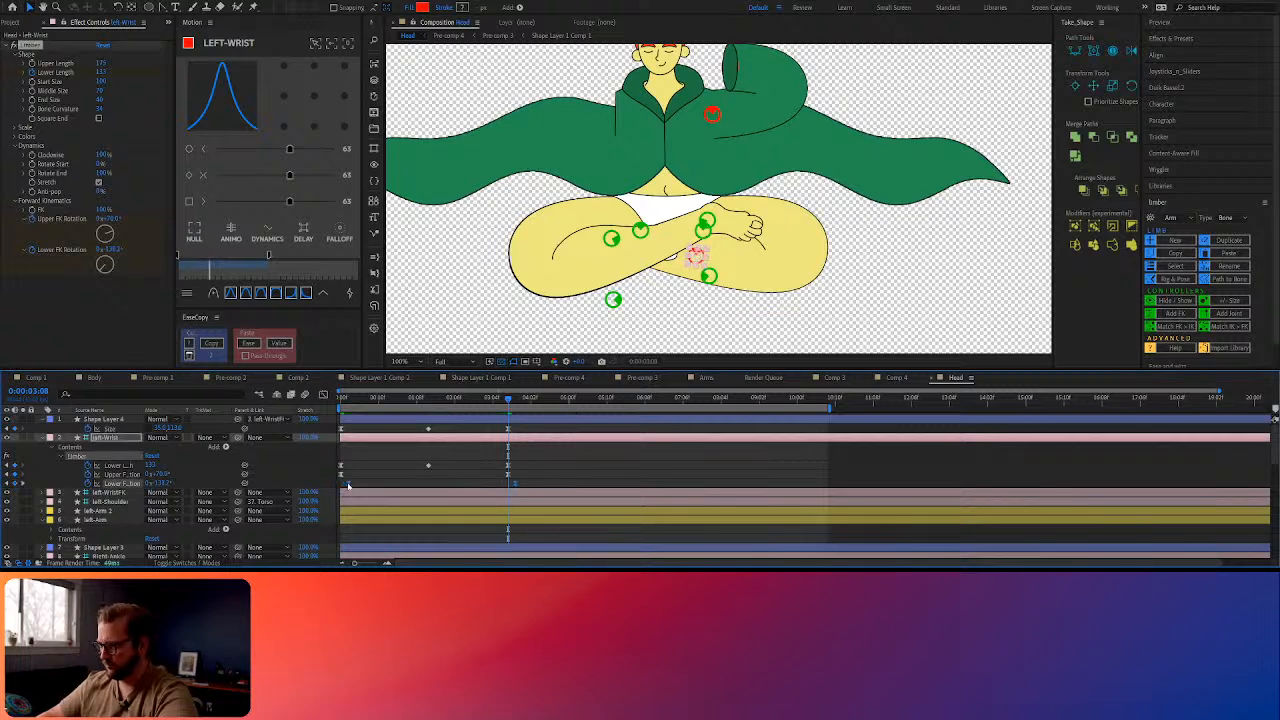
left_click_drag(535, 480, 339, 478)
left_click(380, 452)
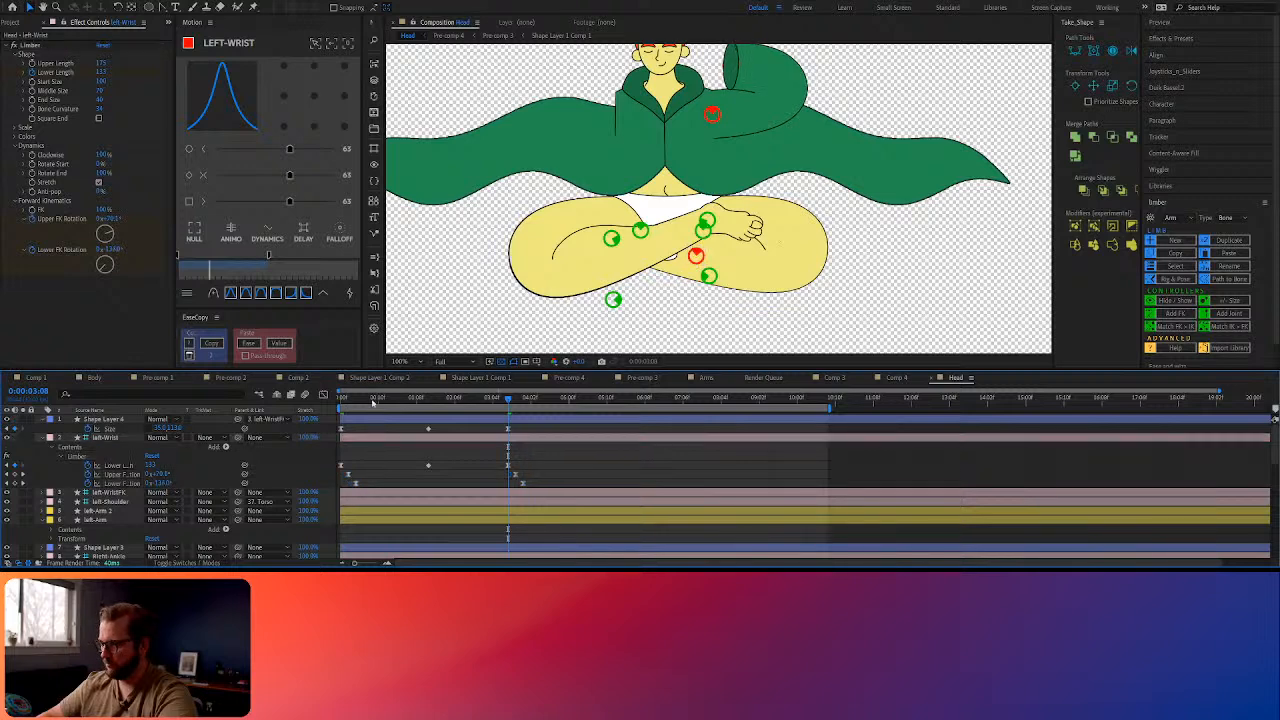
key("Home")
key("space")
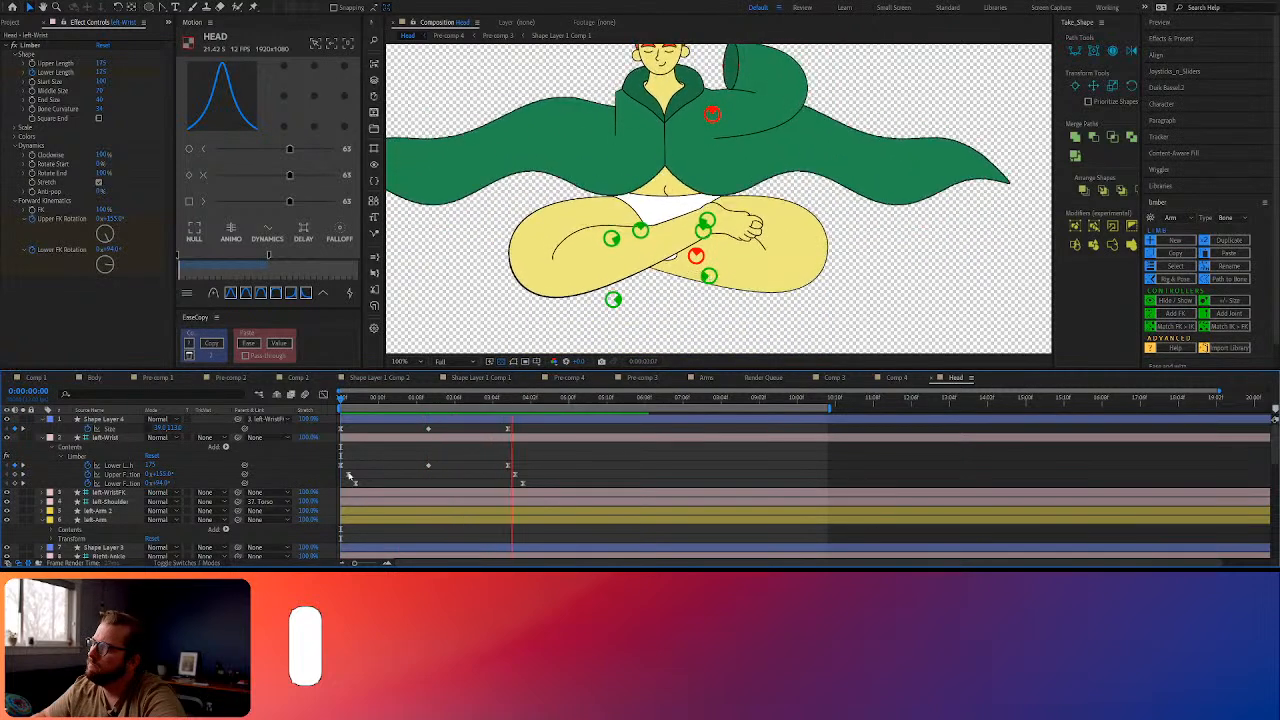
key("space")
Add a slightly changed Lower FK Rotation keyframe at 0:00:05:00 and paste the raised-arm Lower FK Rotation keyframe at 0:00:06:00
left_click_drag(520, 399, 546, 405)
left_click_drag(160, 482, 155, 482)
left_click_drag(547, 402, 557, 404)
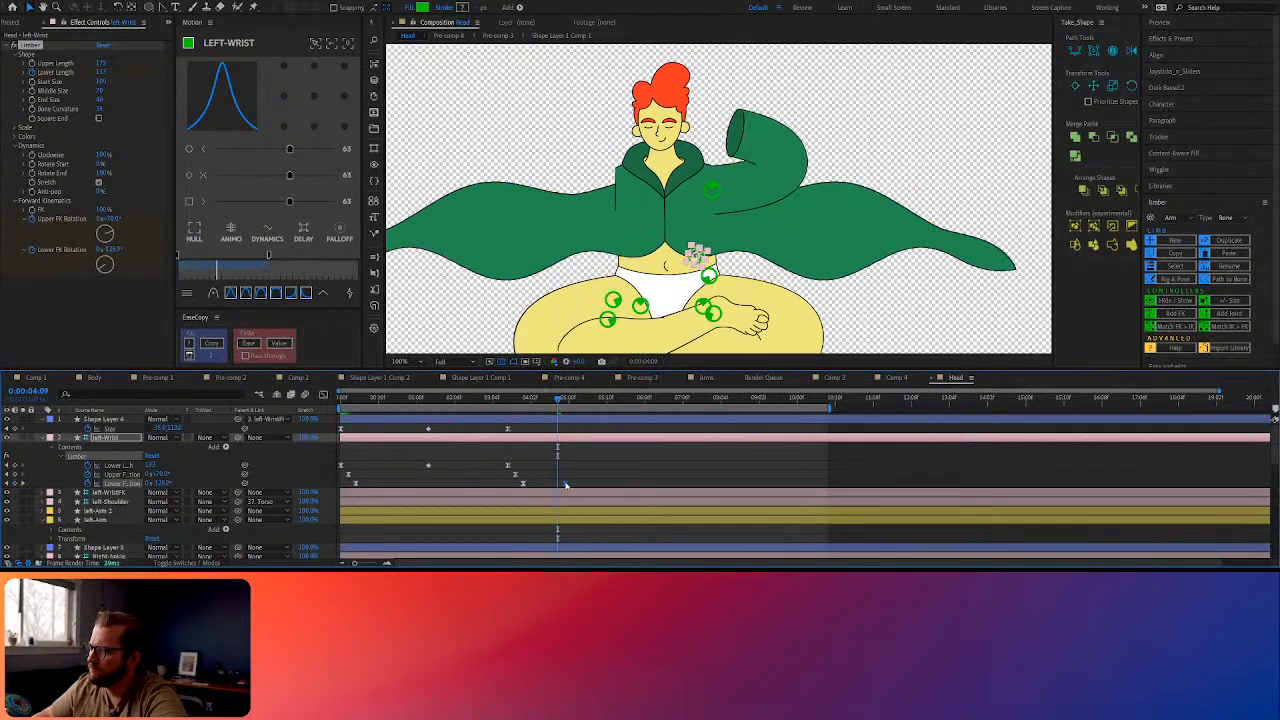
key("space")
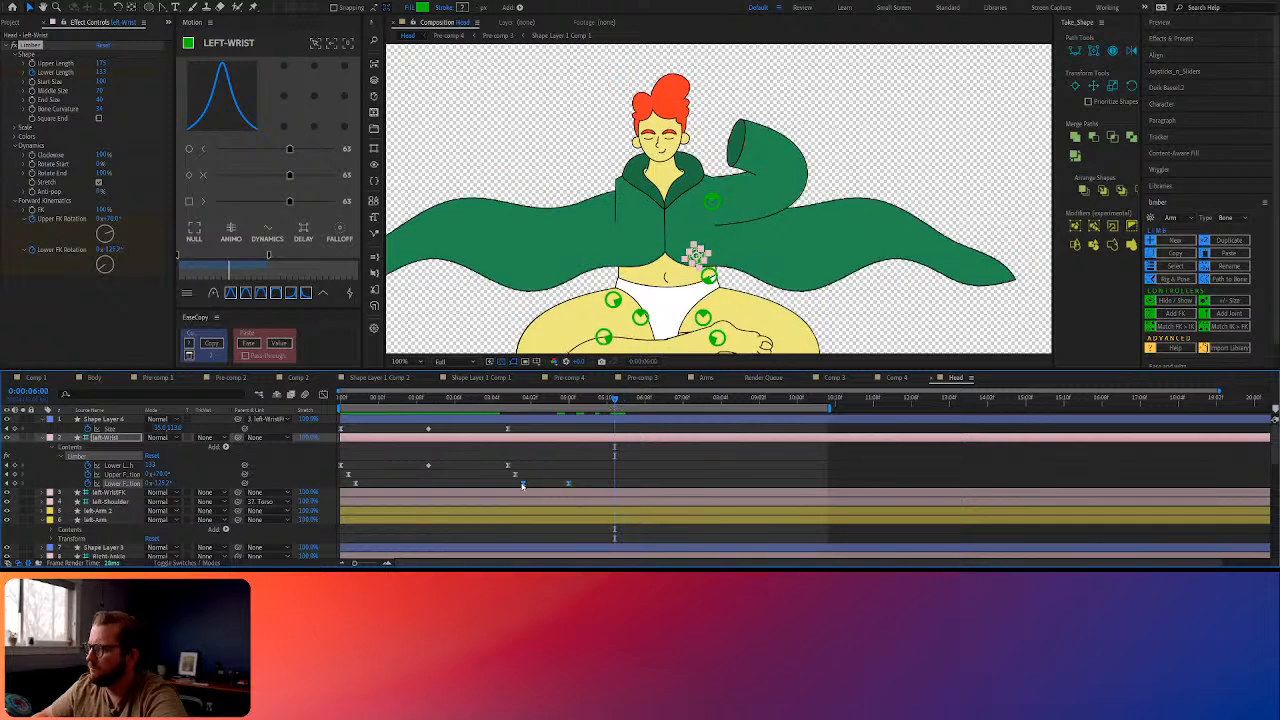
key("ctrl+v")
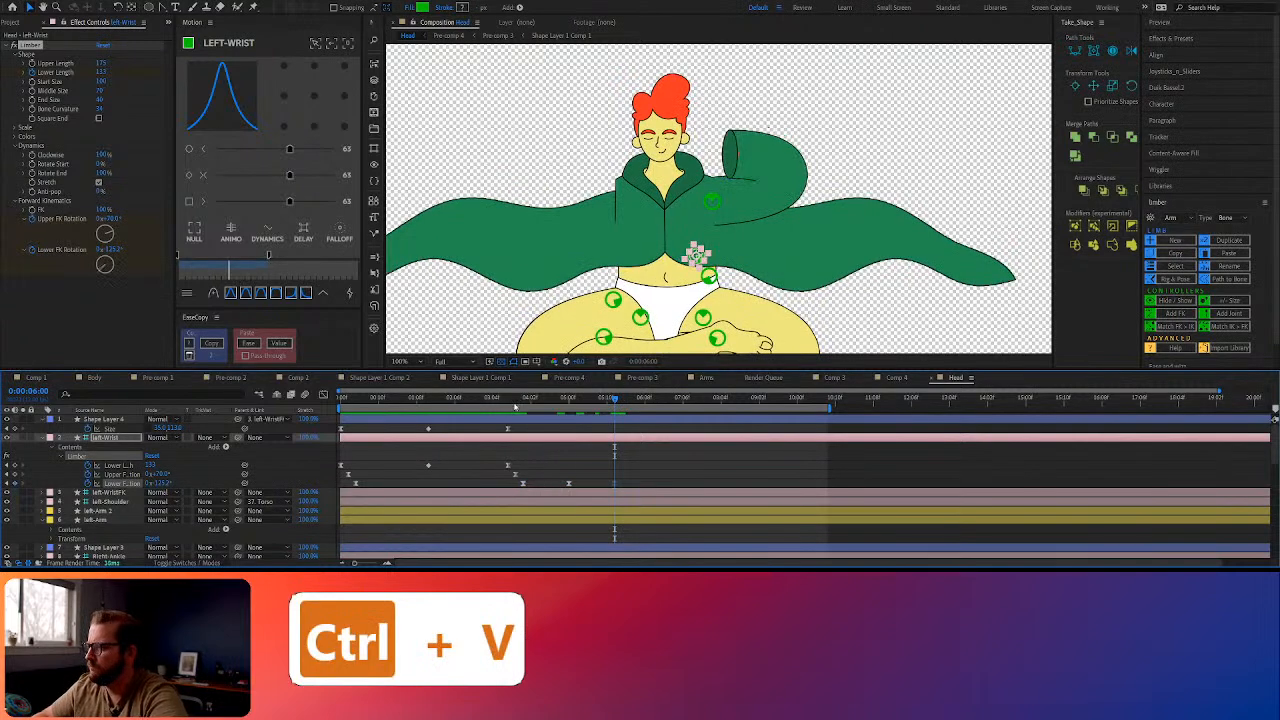
Add an Upper FK Rotation keyframe at 0:00:04:09 that shifts the upper arm slightly, and preview the motion
left_click(515, 404)
left_click_drag(515, 406, 569, 411)
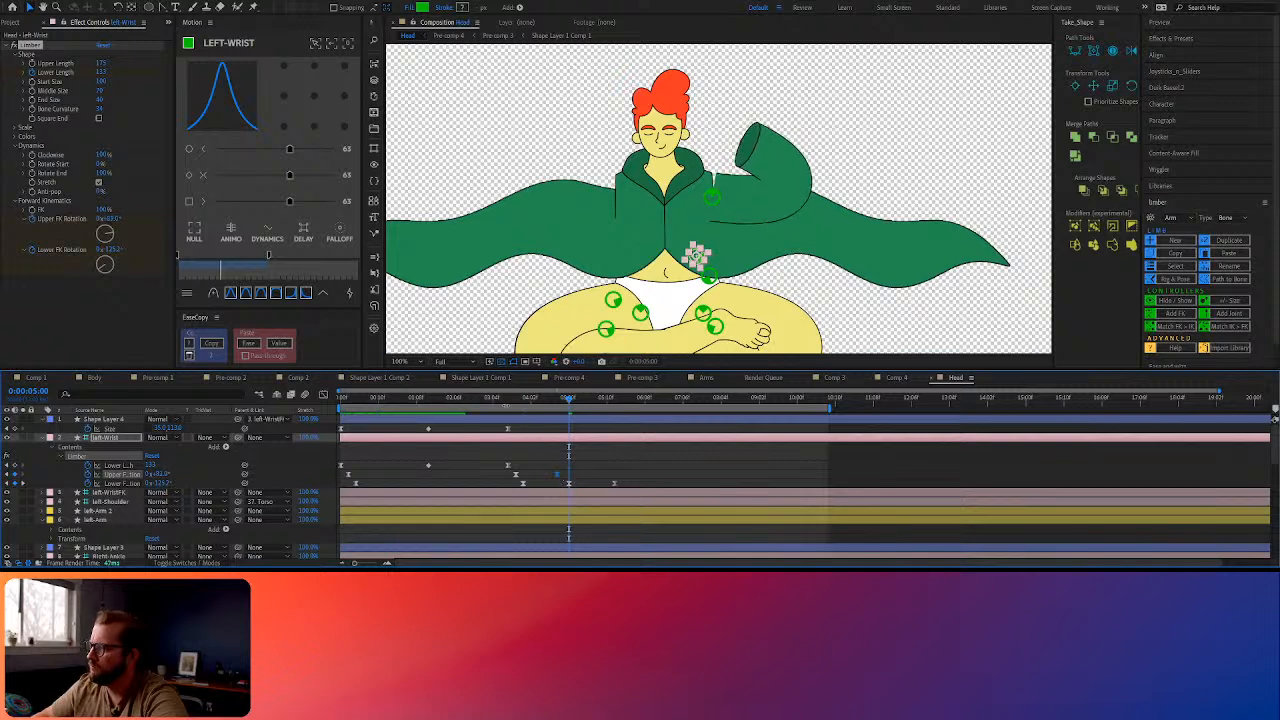
left_click(505, 399)
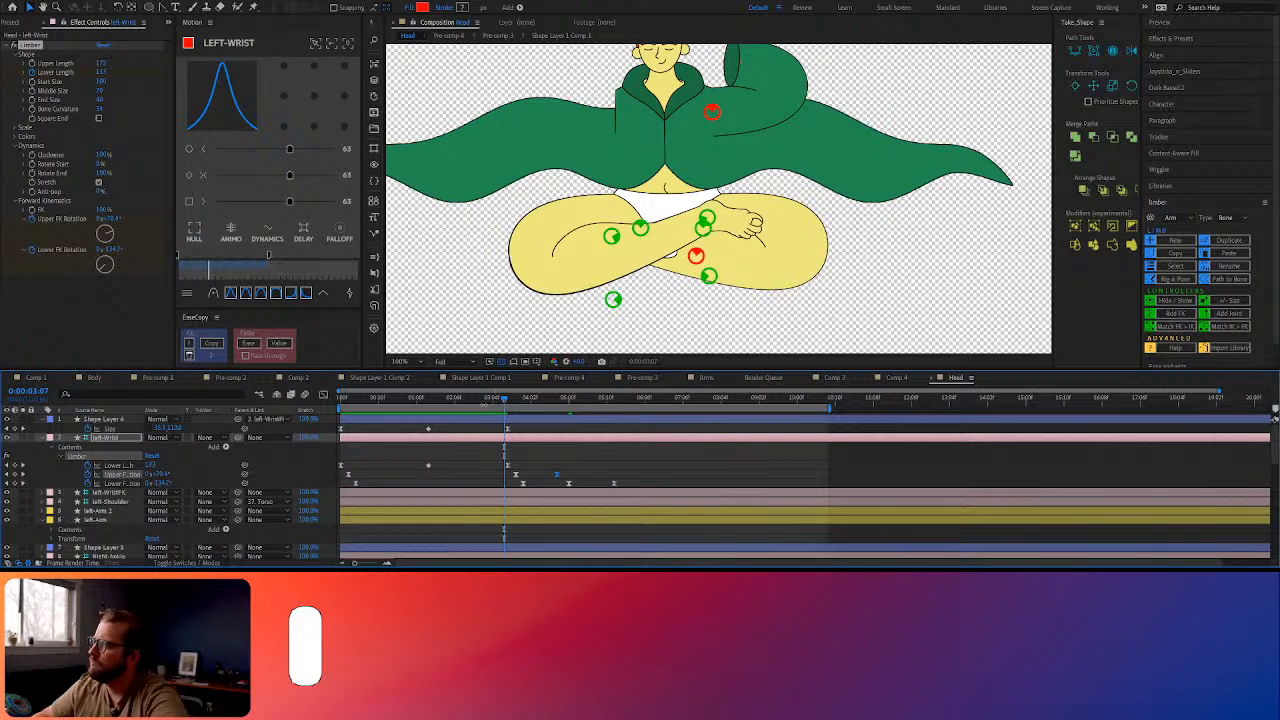
key("space")
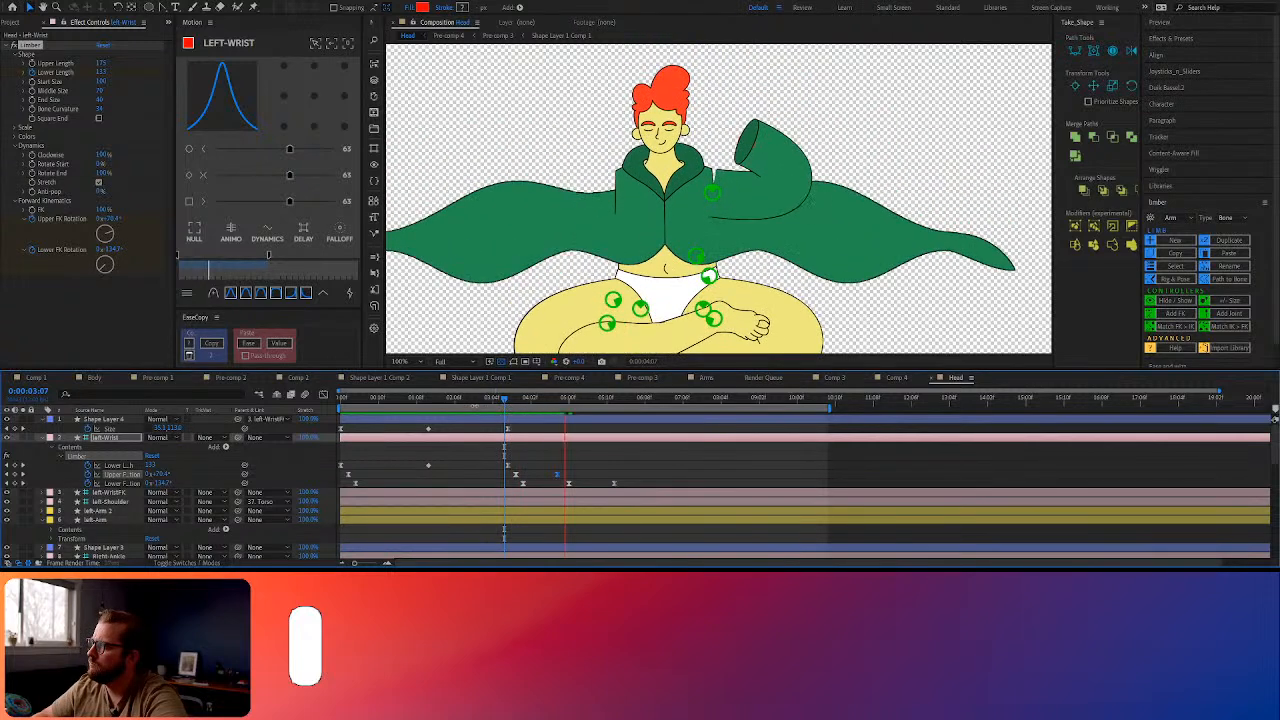
key("space")
Paste the raised-arm Upper FK Rotation keyframe at 0:00:05:09 and preview the secondary swing
left_click(566, 404)
left_click_drag(568, 404, 603, 411)
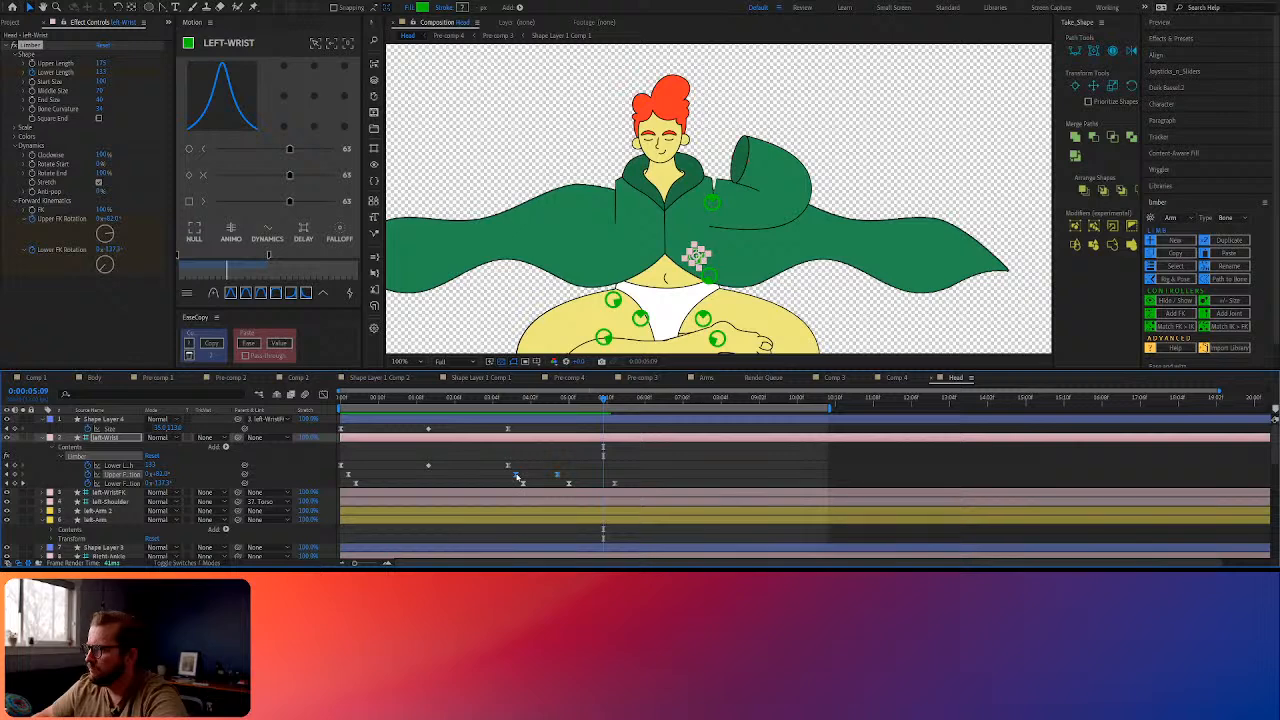
key("ctrl+v")
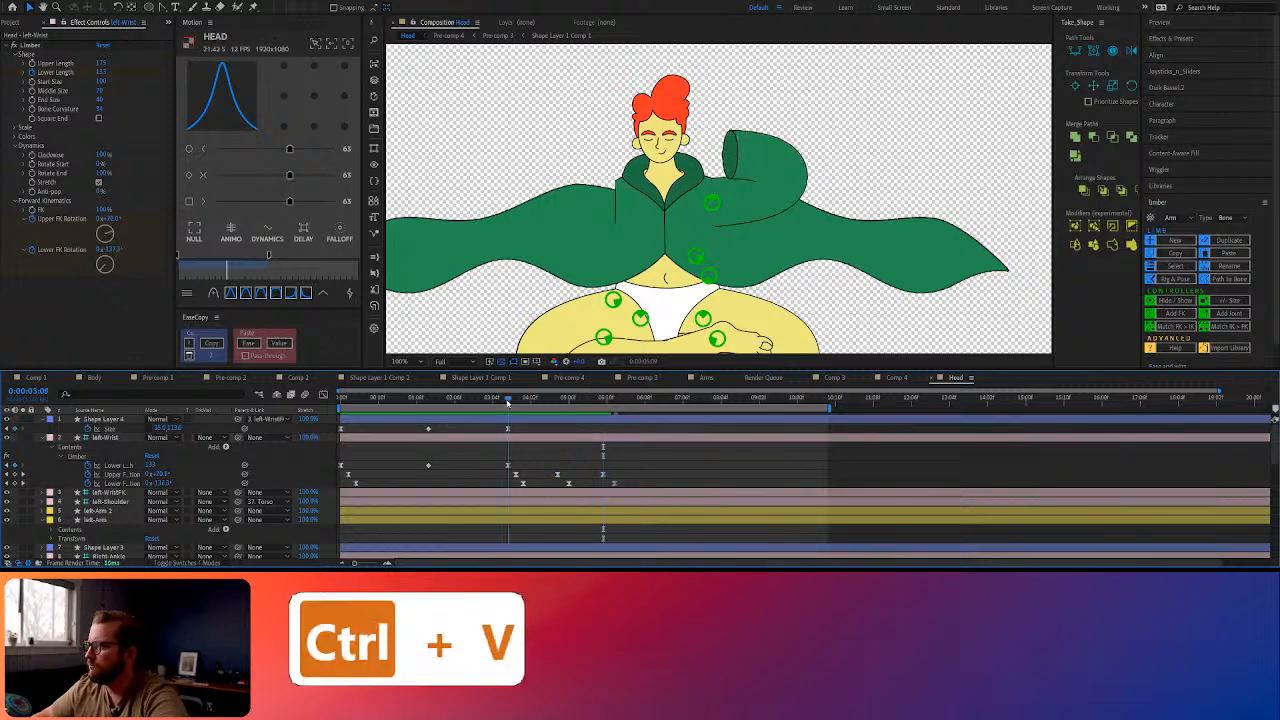
left_click(507, 403)
key("space")
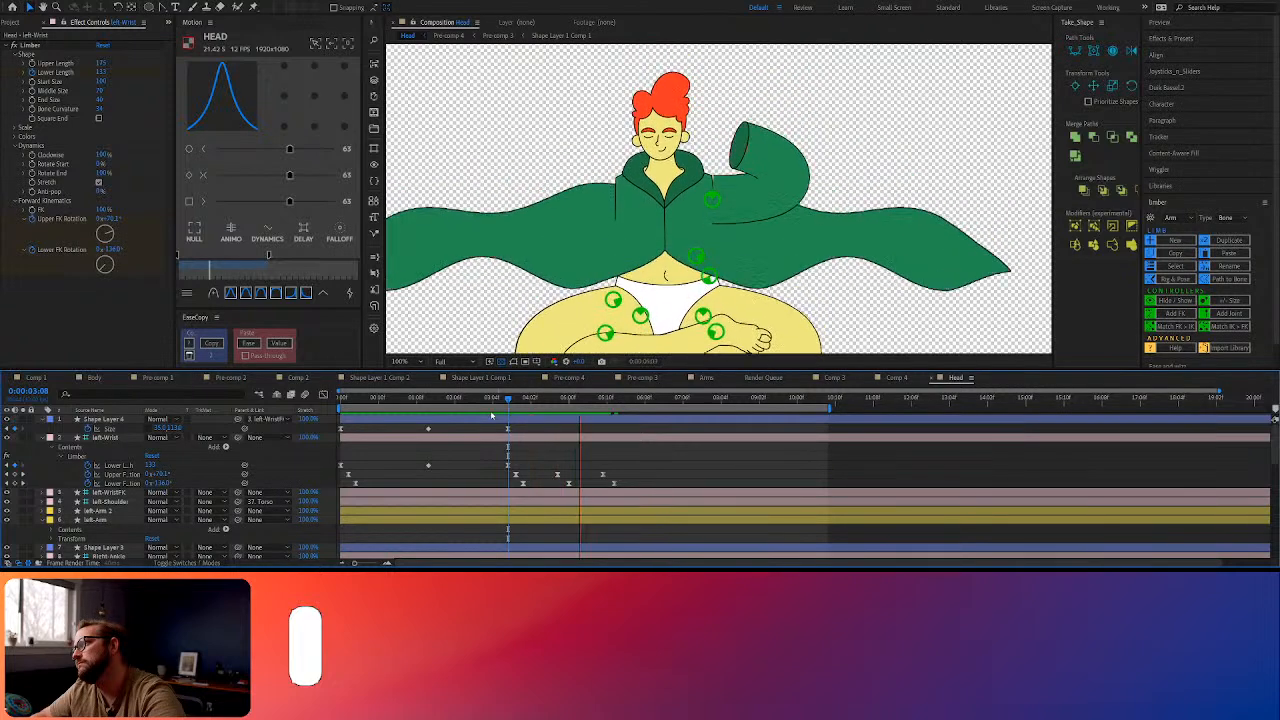
key("space")
Repeat the swing by pasting its Upper and Lower FK Rotation keyframes at 0:00:05:09, removing the overlapping Lower FK Rotation keyframe
left_click_drag(626, 467, 513, 487)
key("ctrl+c")
left_click(604, 398)
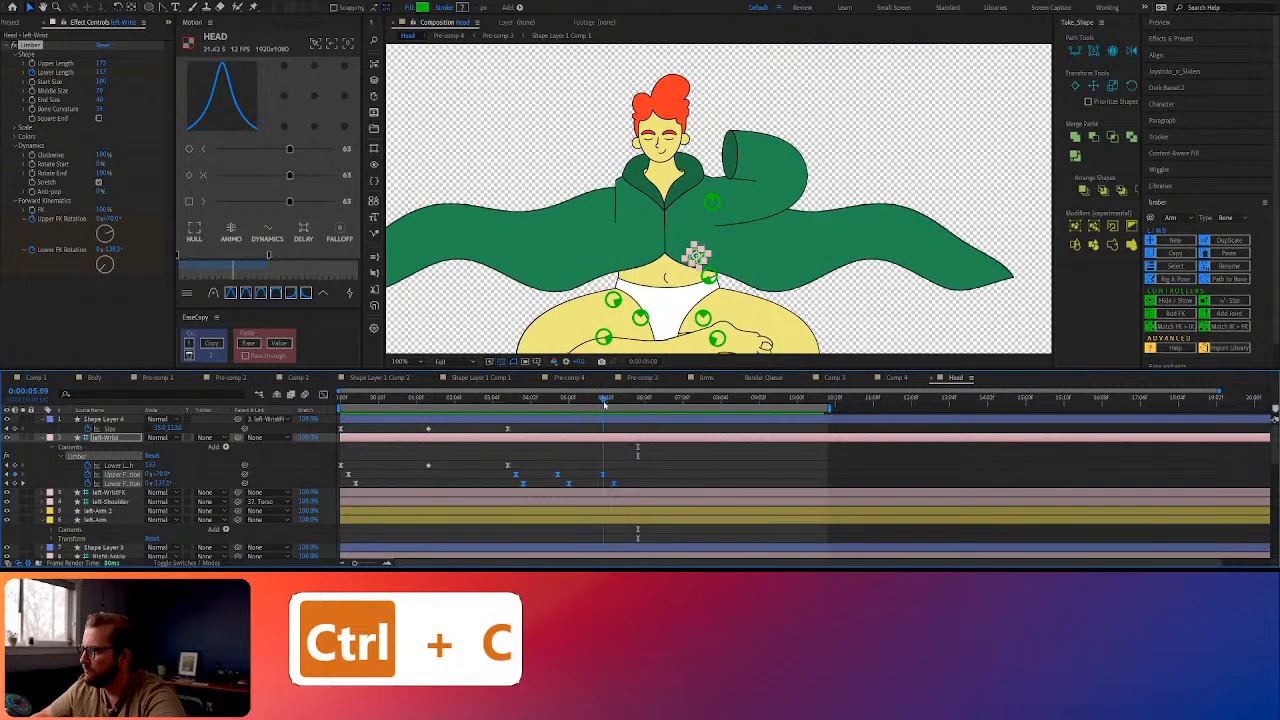
key("ctrl+v")
key("ctrl+z")
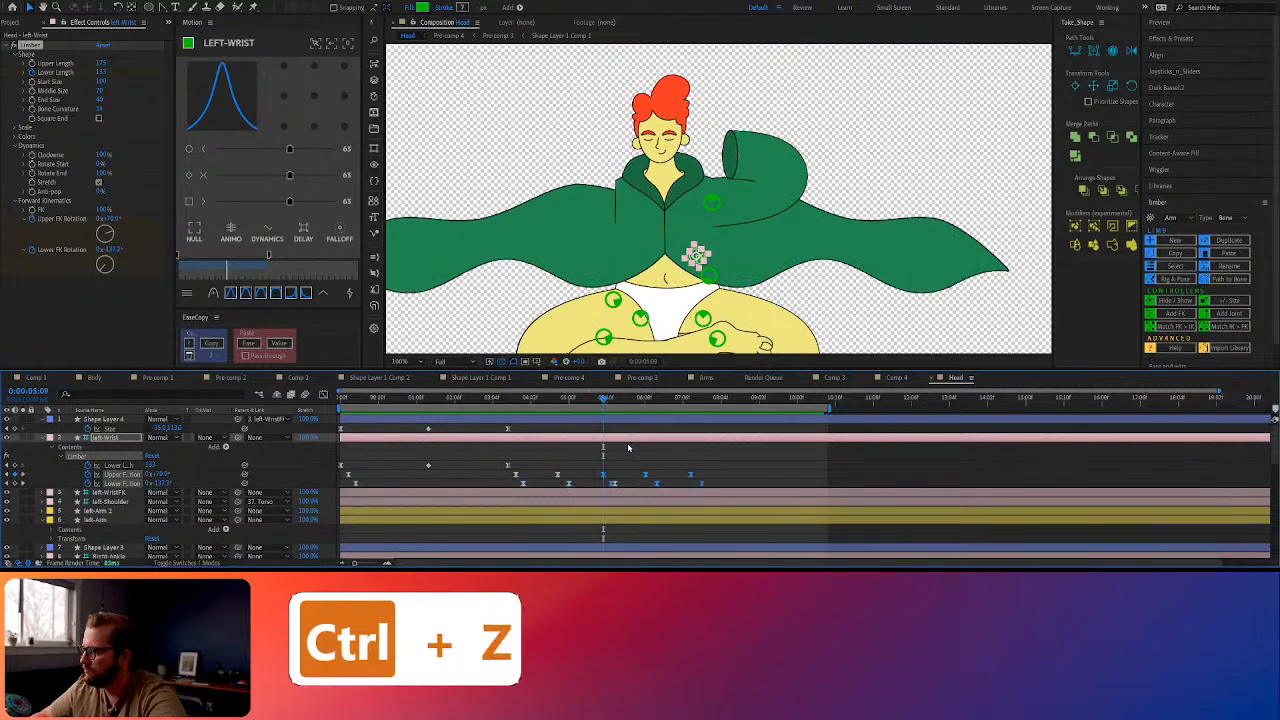
left_click(627, 473)
left_click_drag(614, 484, 612, 487)
key("ctrl+v")
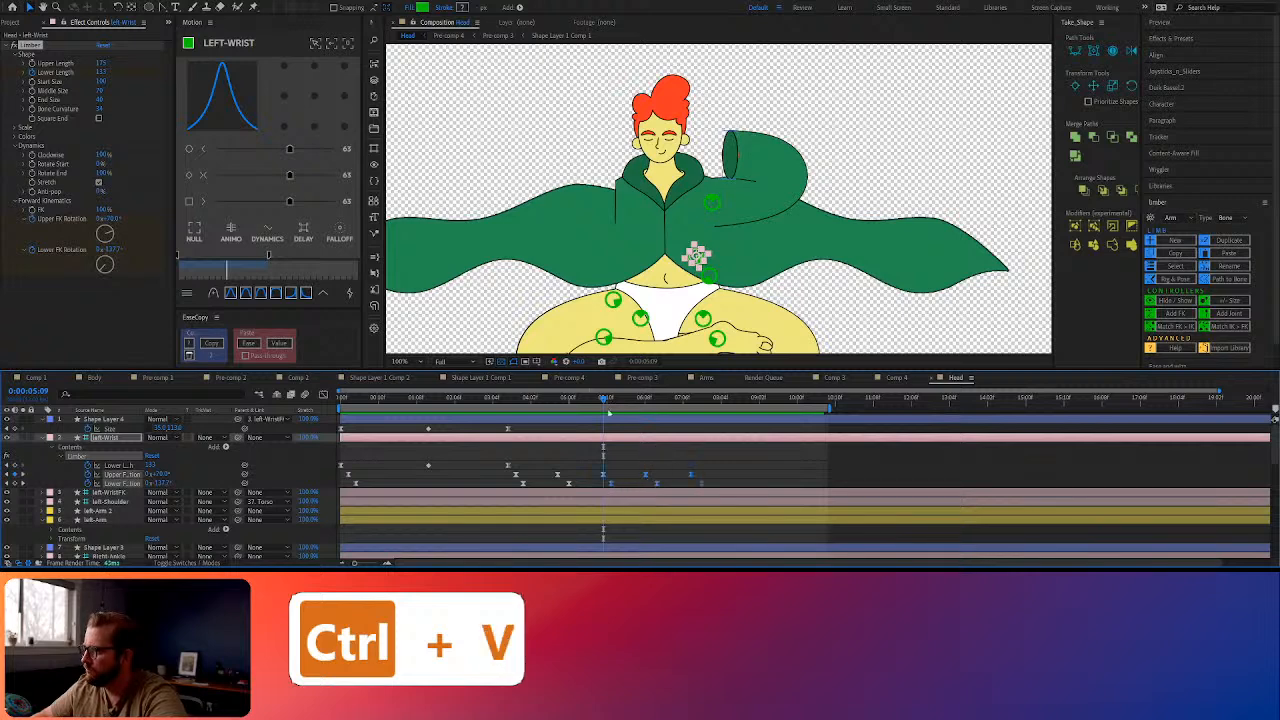
Paste another repeat of the FK rotation swing at 0:00:07:08, clear the overlapping Lower FK Rotation keyframe and preview
left_click(690, 407)
left_click(708, 487)
left_click_drag(703, 484, 698, 486)
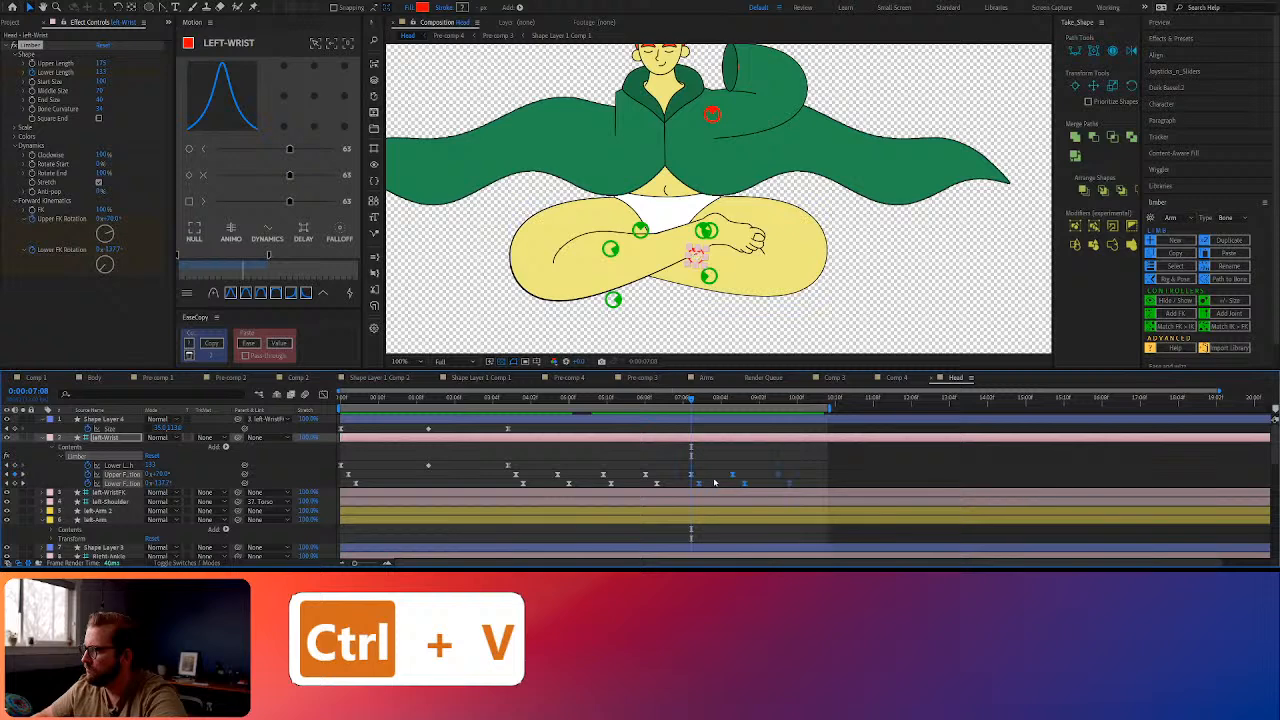
left_click(727, 455)
left_click_drag(665, 402, 496, 409)
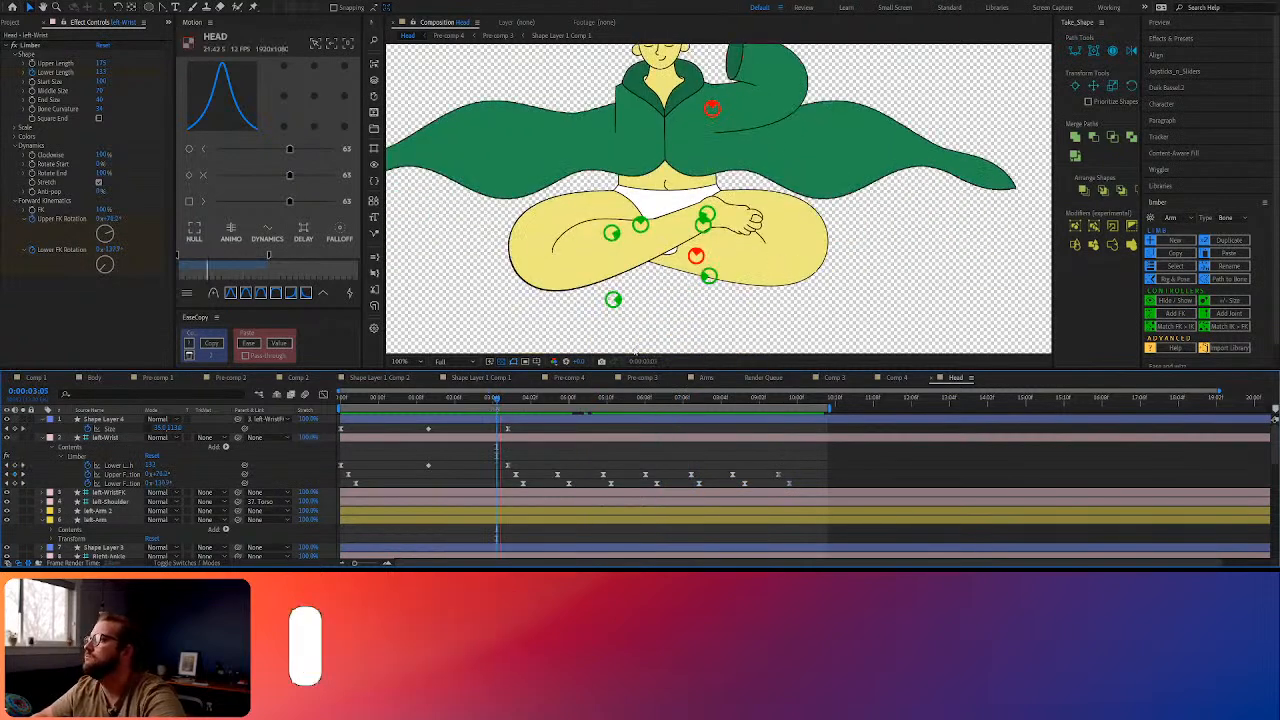
key("space")
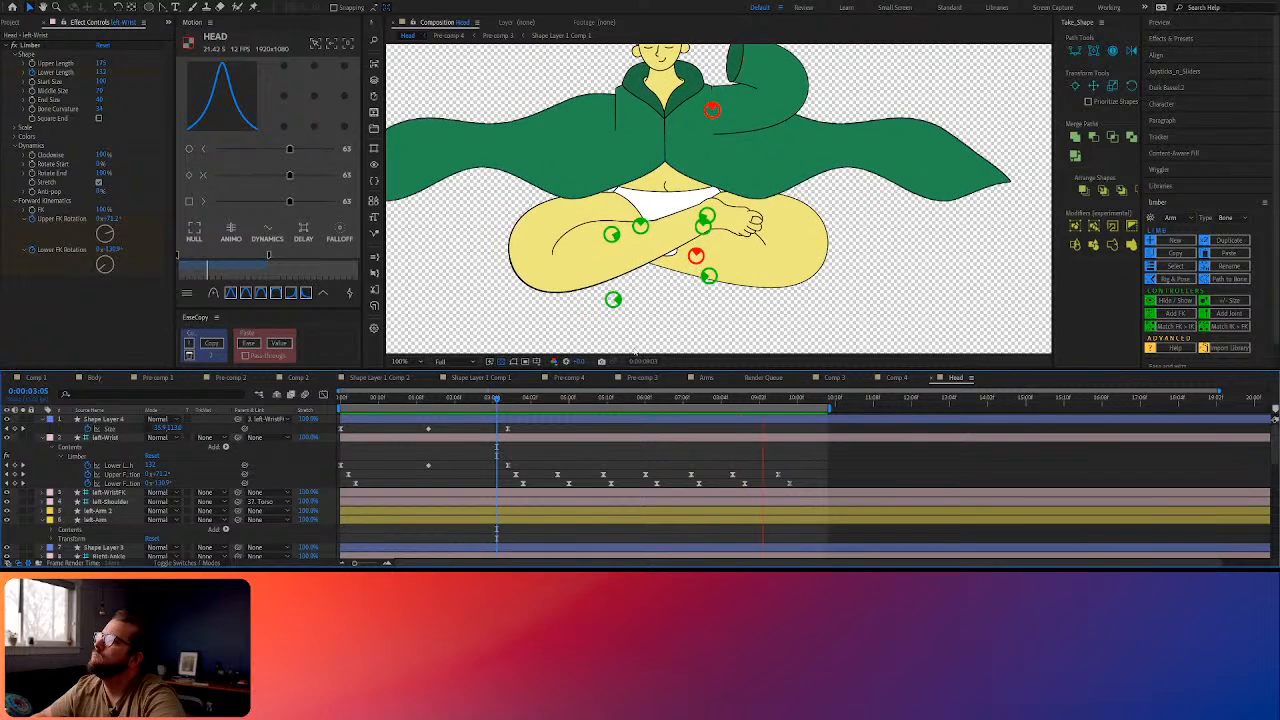
key("space")
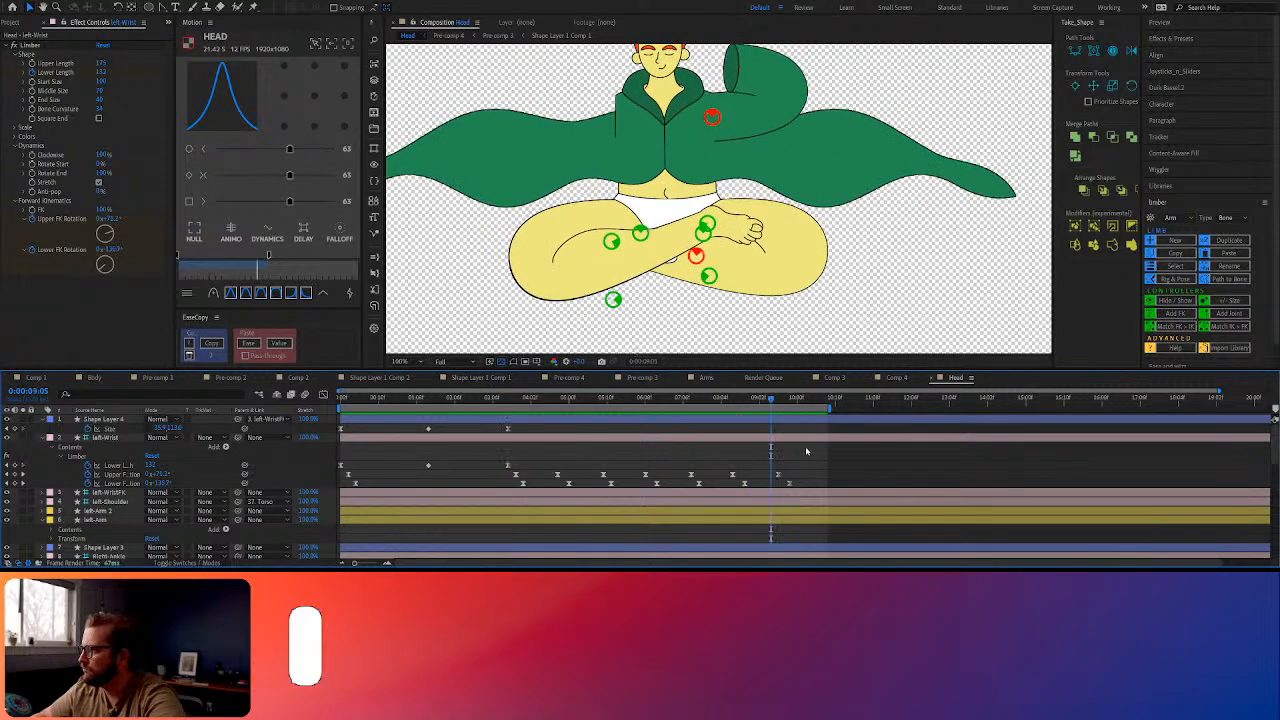
Preview from the start and delete the last repeat of FK rotation keyframes after the 0:00:07:08 swing
scroll(806, 451, "down", 1)
key("space")
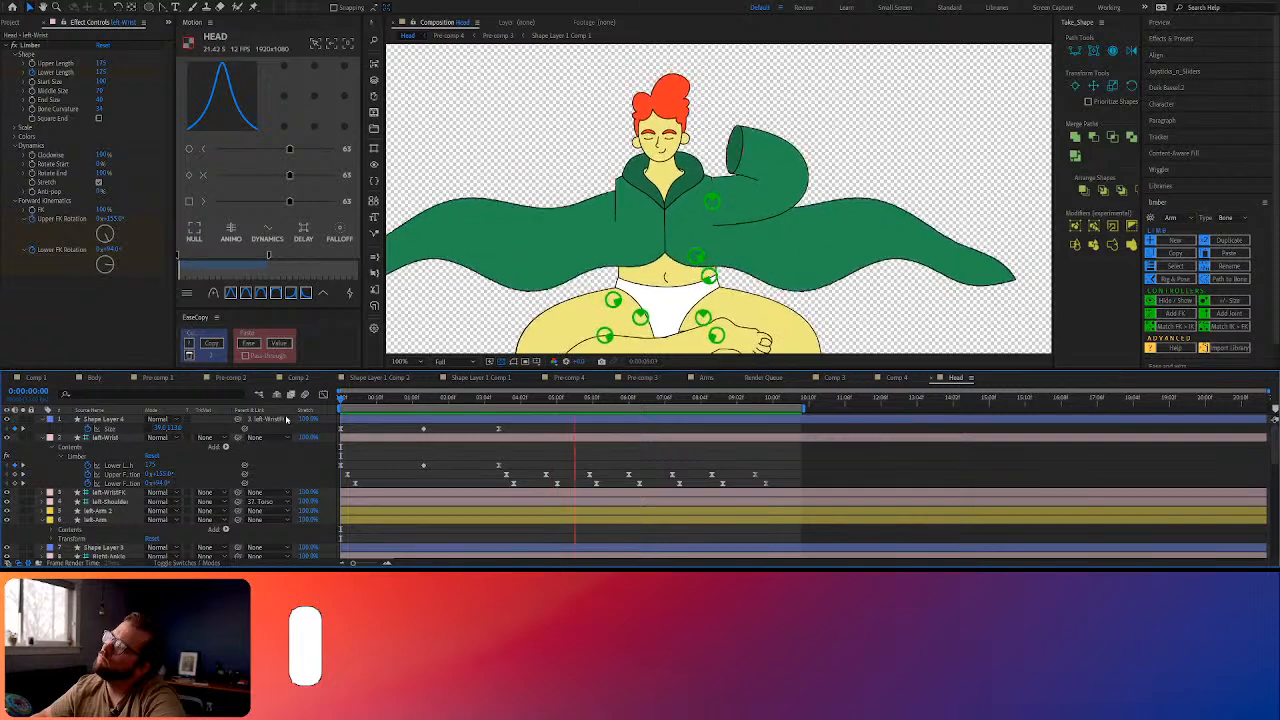
key("space")
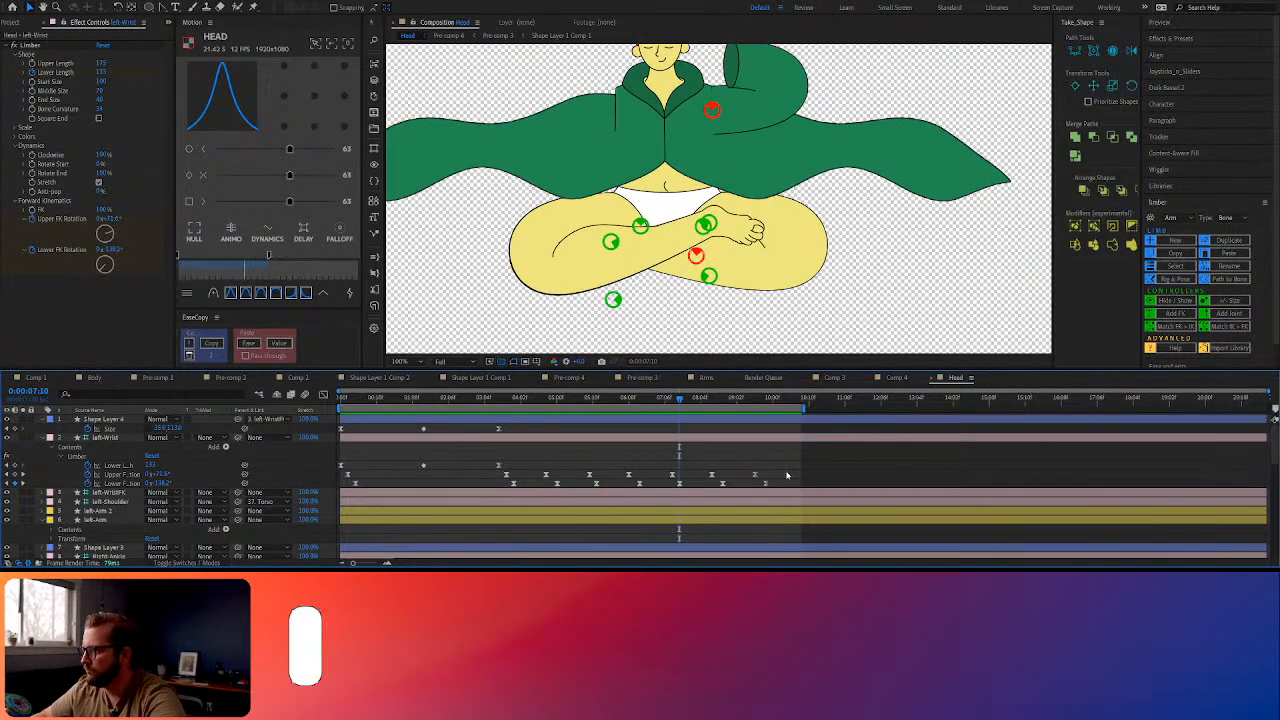
left_click_drag(623, 404, 675, 409)
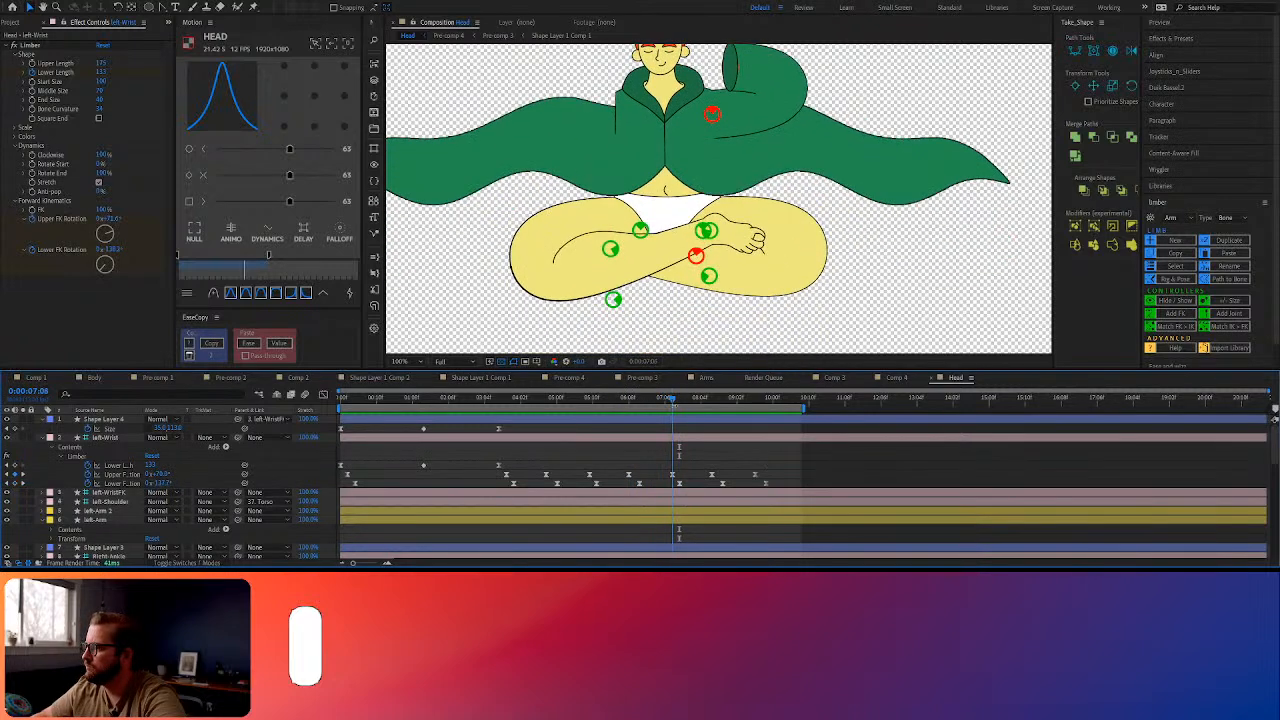
key("Delete")
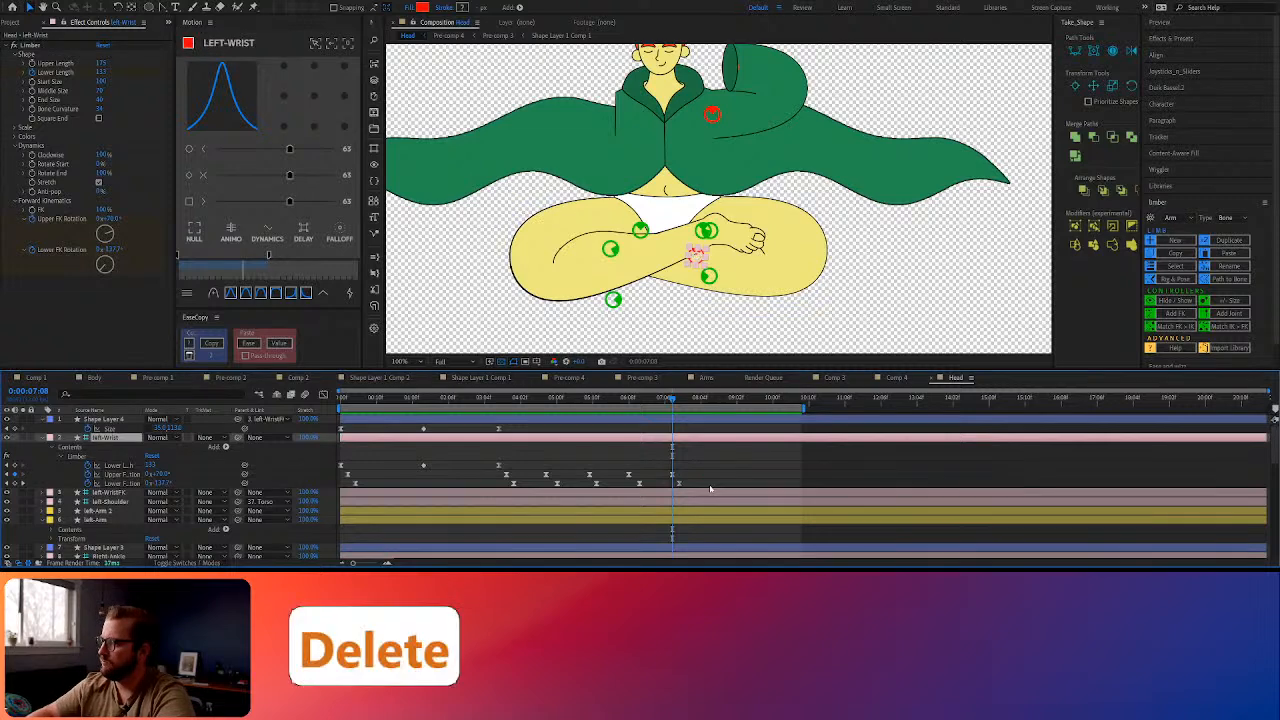
Copy the starting Lower Length and FK rotation keyframes to 0:00:10:03, and the middle Lower Length keyframe to 0:00:09:00
left_click_drag(757, 405, 784, 406)
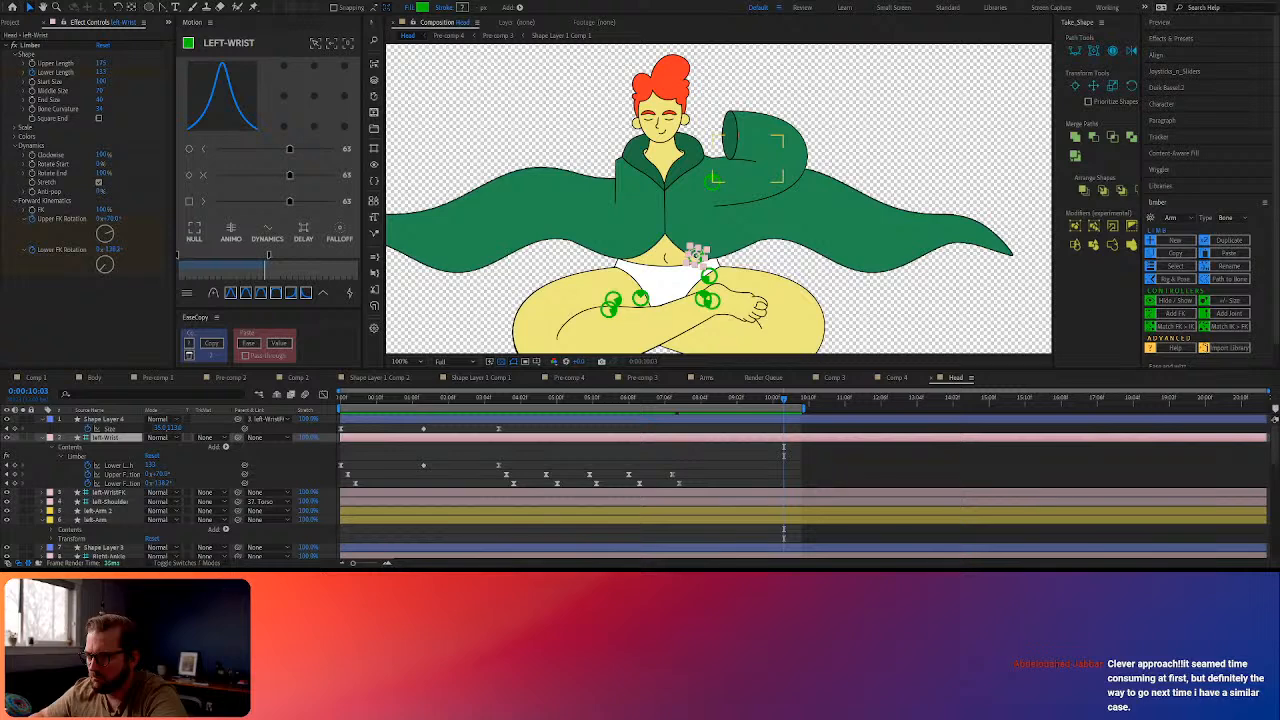
left_click(434, 468)
left_click_drag(380, 462, 328, 485)
key("ctrl+c")
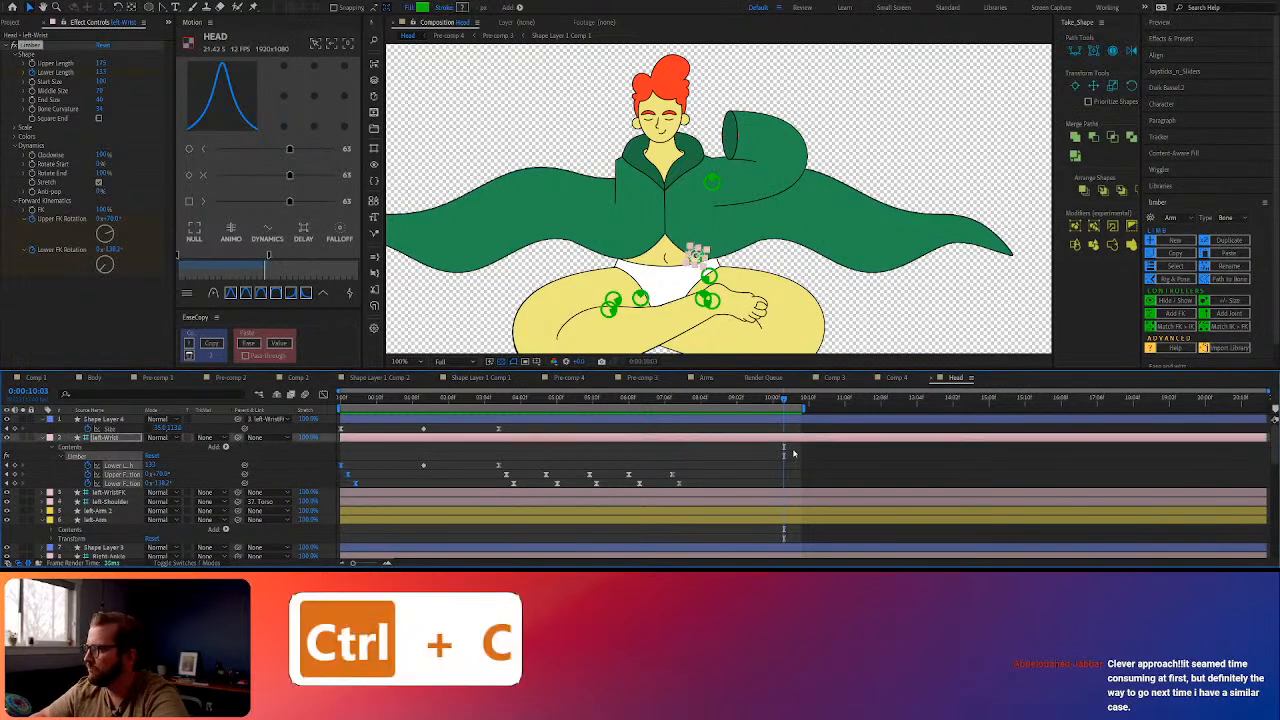
key("ctrl+v")
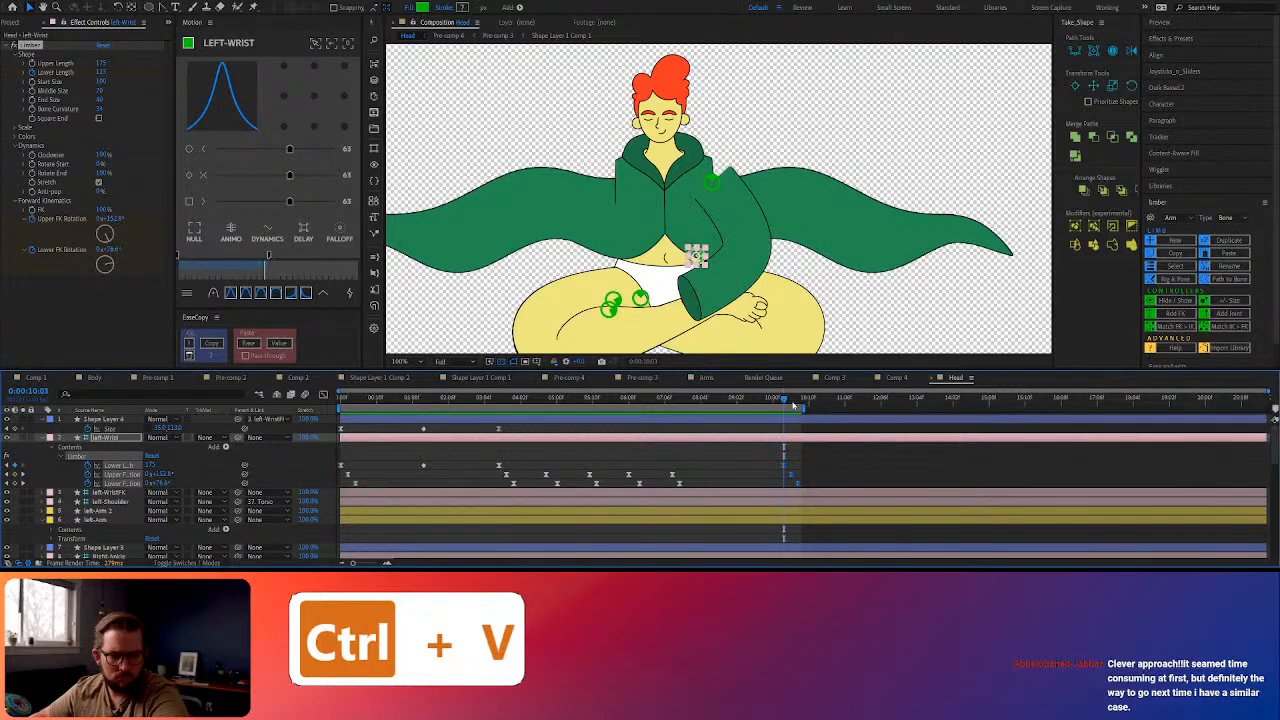
left_click_drag(676, 400, 731, 417)
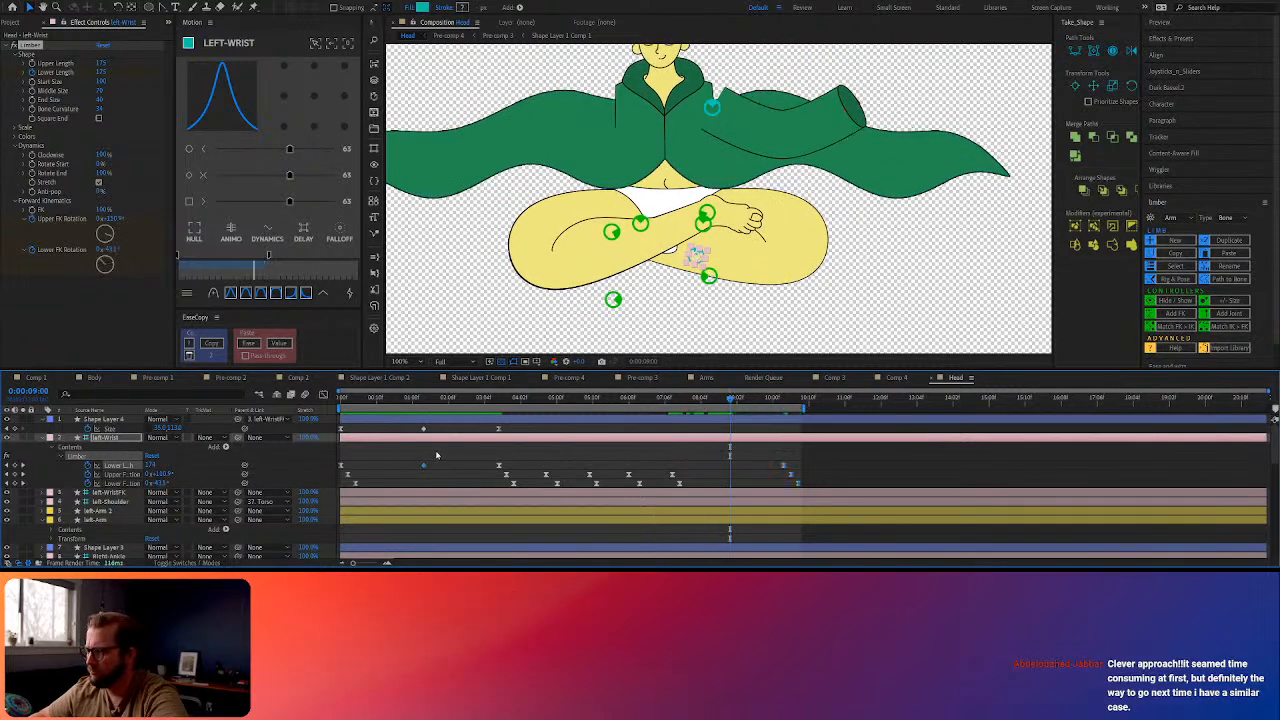
key("ctrl+v")
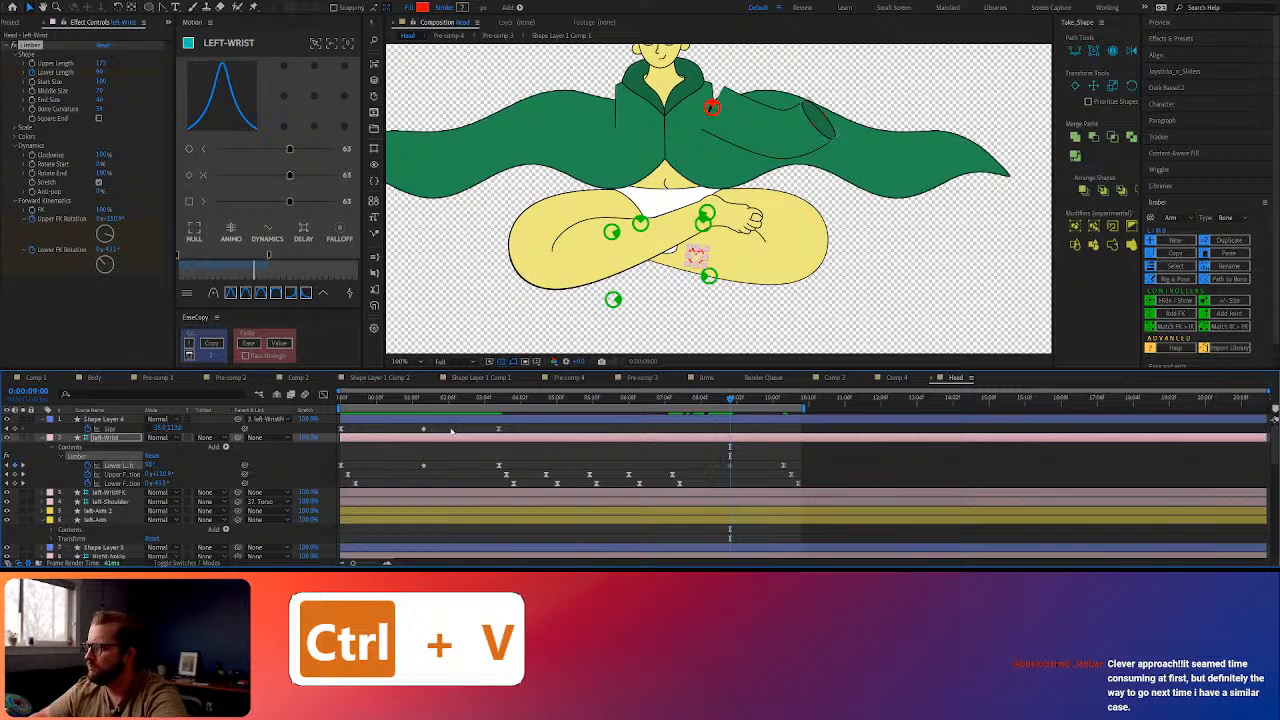
Copy the cuff's middle Size keyframe to 0:00:09:00 and its raised-arm Size keyframe to 0:00:07:08
left_click(460, 430)
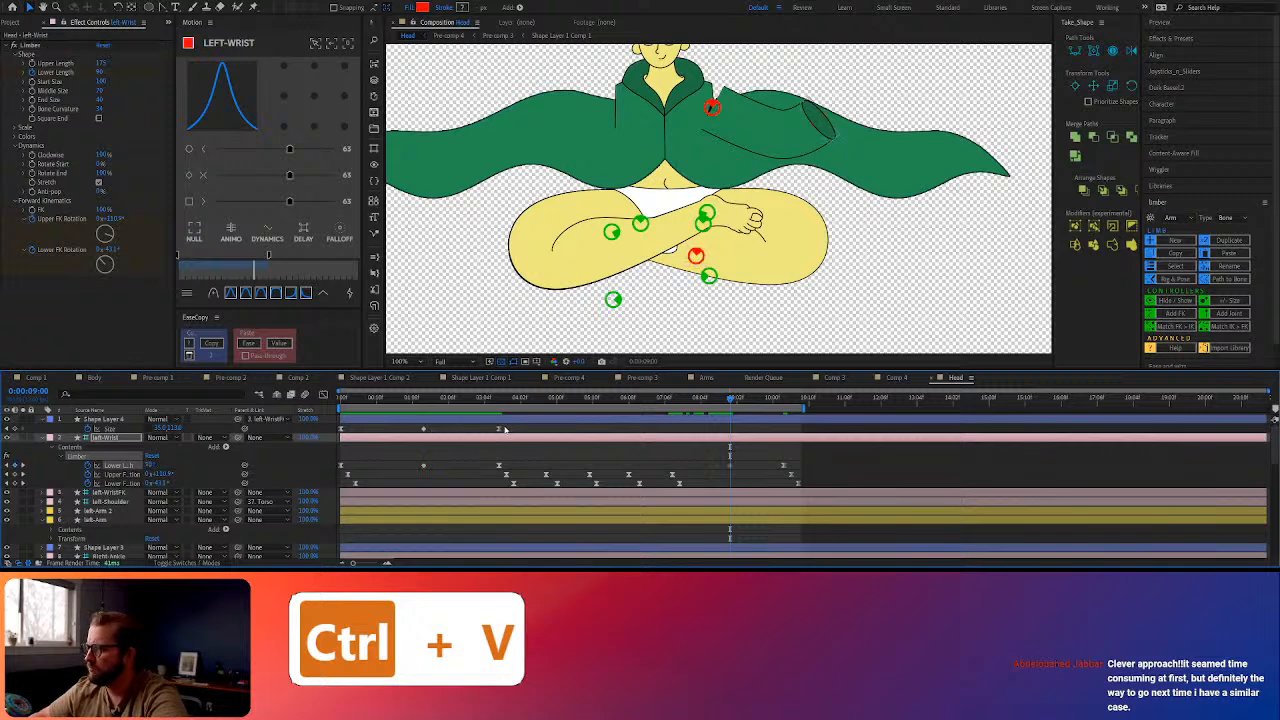
double_click(424, 430)
left_click_drag(688, 398, 669, 401)
left_click(499, 430)
key("ctrl+c")
key("ctrl+v")
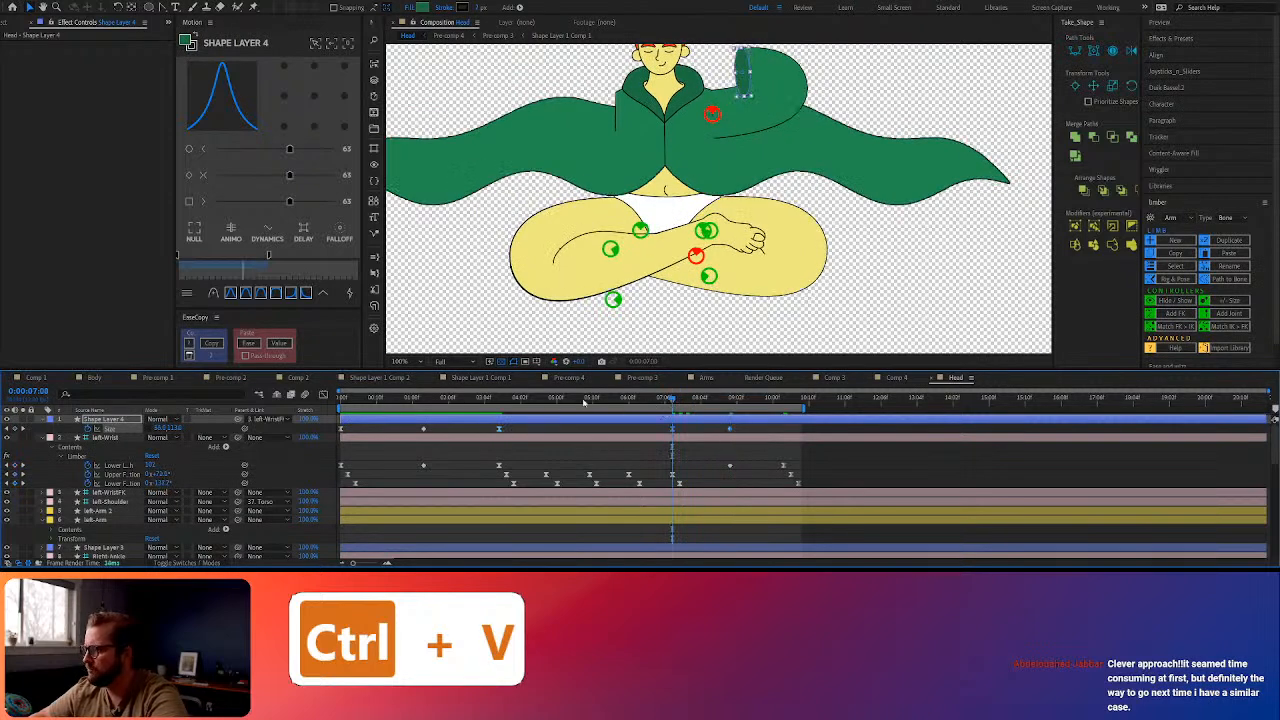
Copy the cuff's starting Size keyframe to 0:00:10:05 and preview the arm animation
left_click(785, 404)
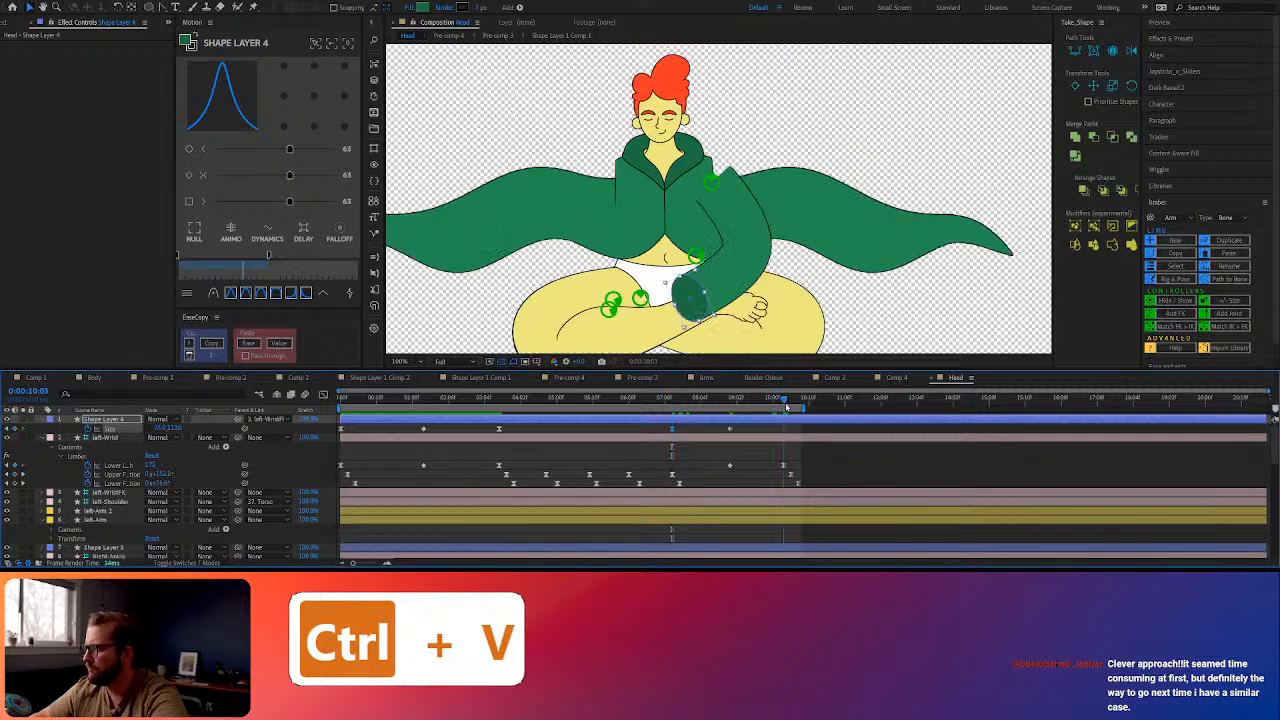
left_click_drag(786, 406, 793, 407)
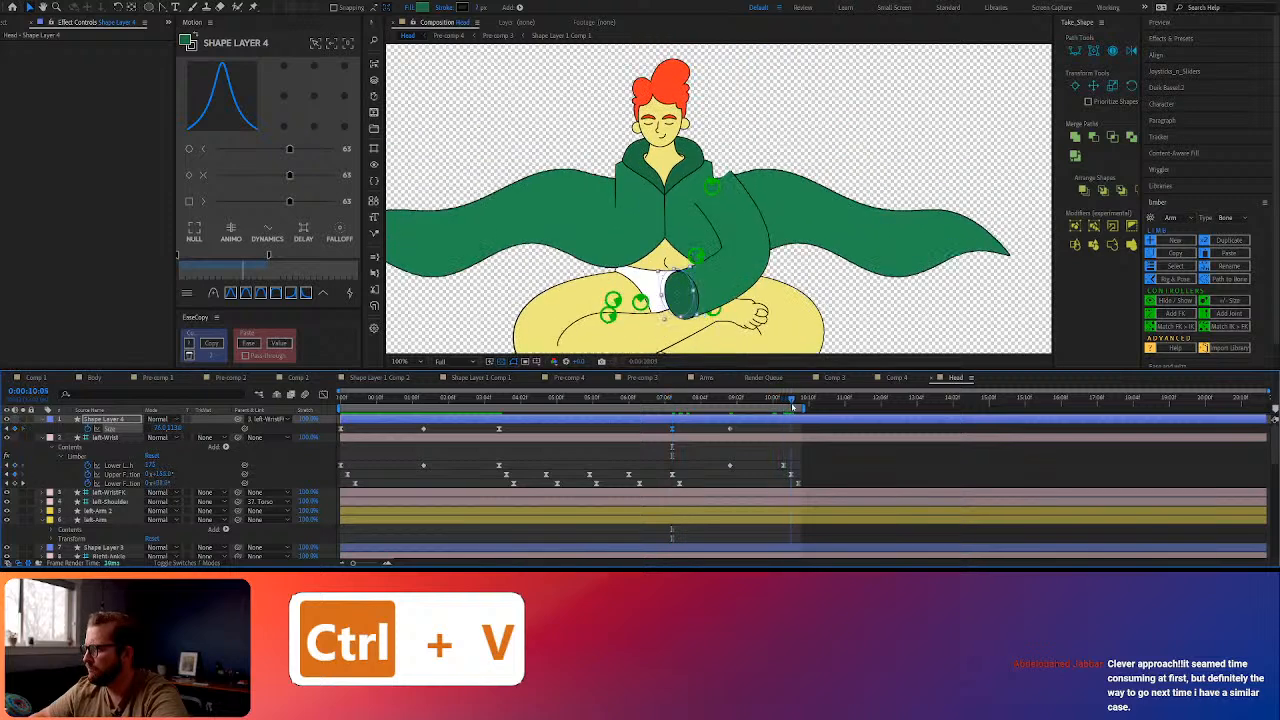
left_click(341, 428)
key("ctrl+c")
key("ctrl+v")
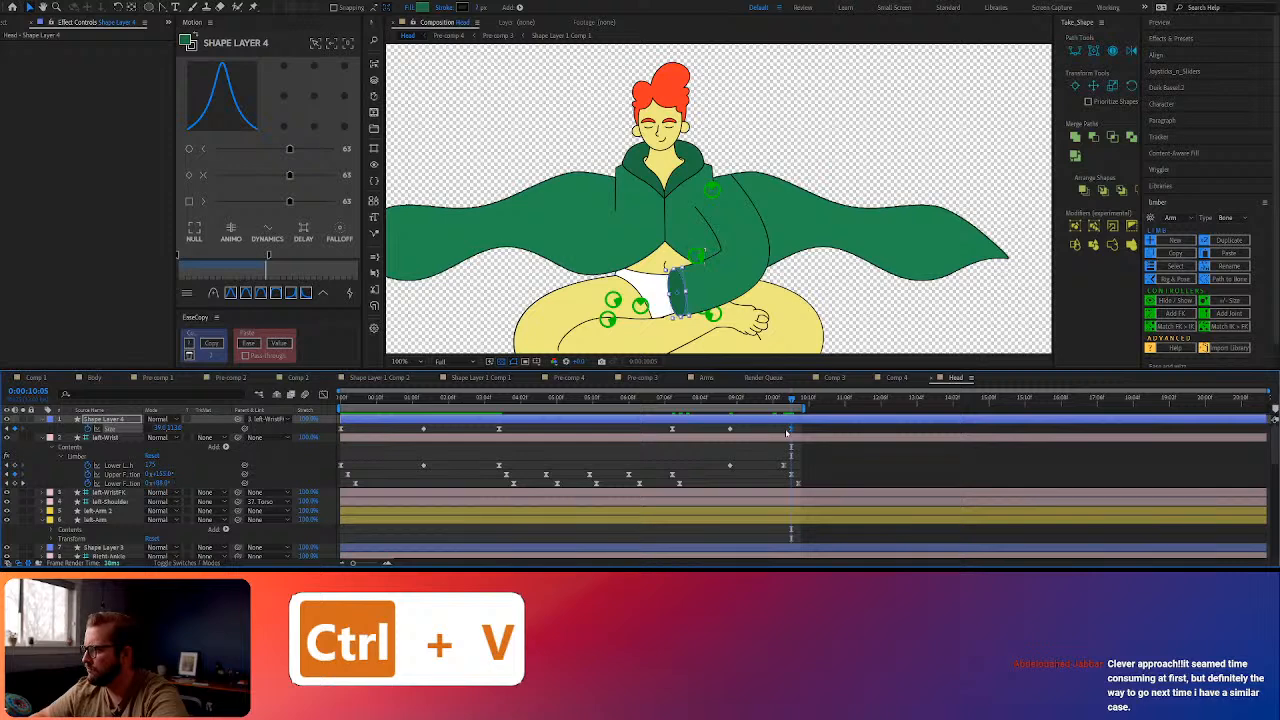
left_click_drag(791, 403, 666, 412)
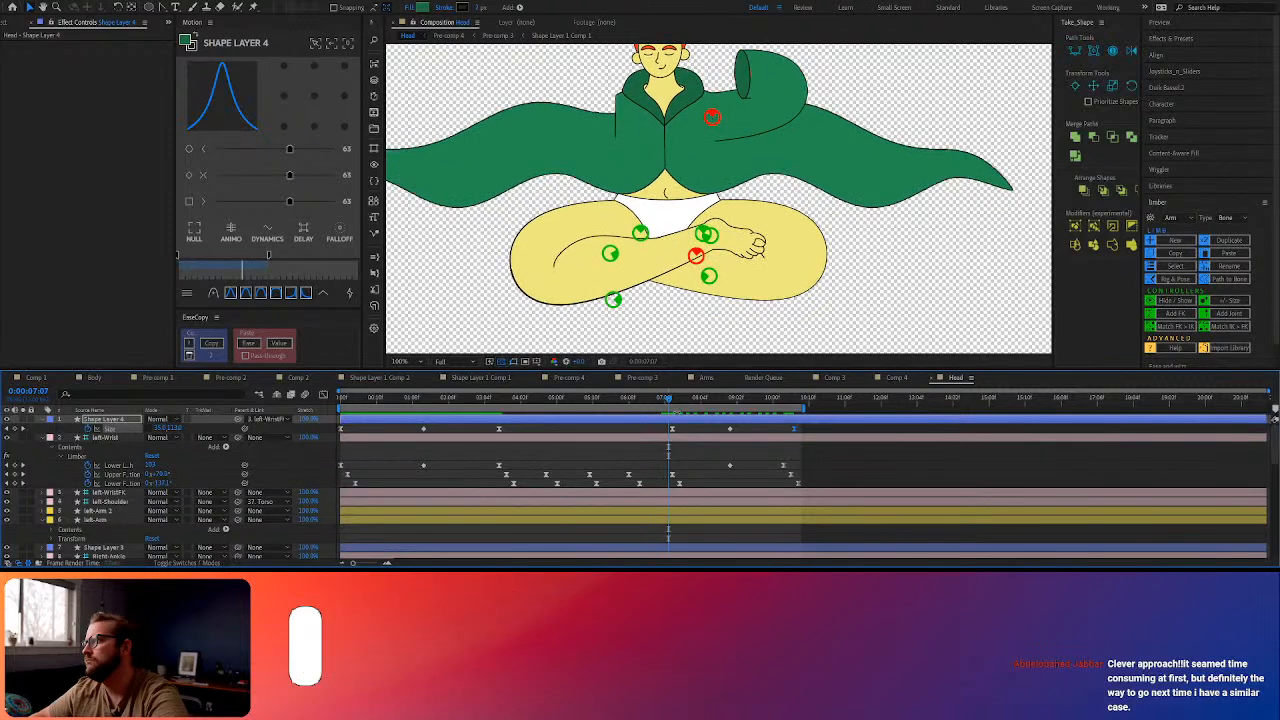
key("space")
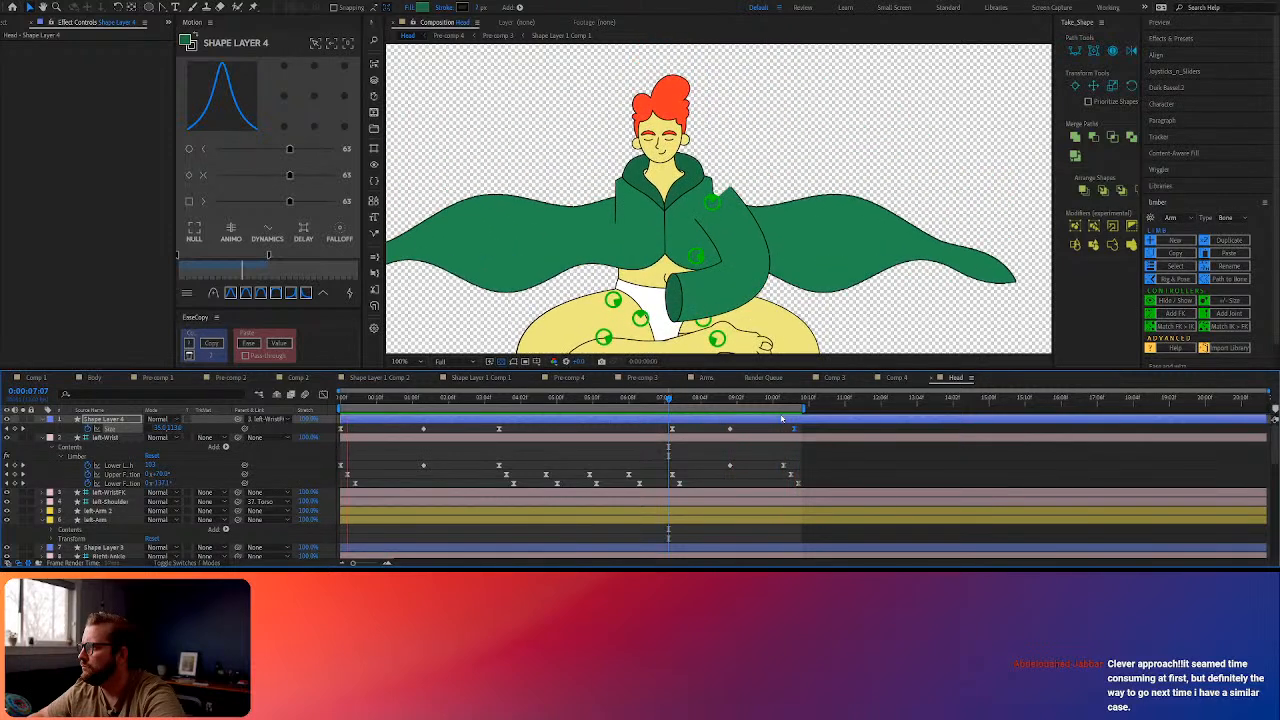
Extend the work area past 0:00:17:00 and scrub the torso's motion to the loop end at 0:00:16:11
scroll(785, 425, "down", 10)
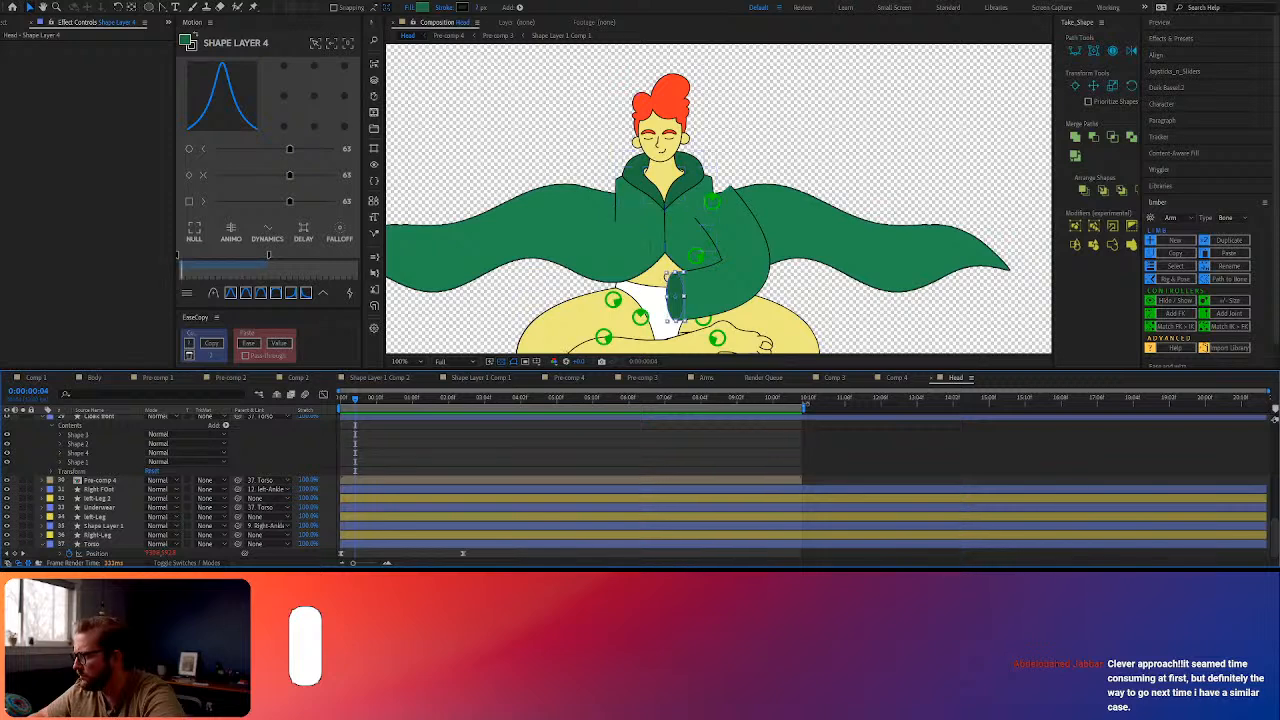
left_click_drag(805, 407, 907, 407)
left_click_drag(647, 399, 304, 436)
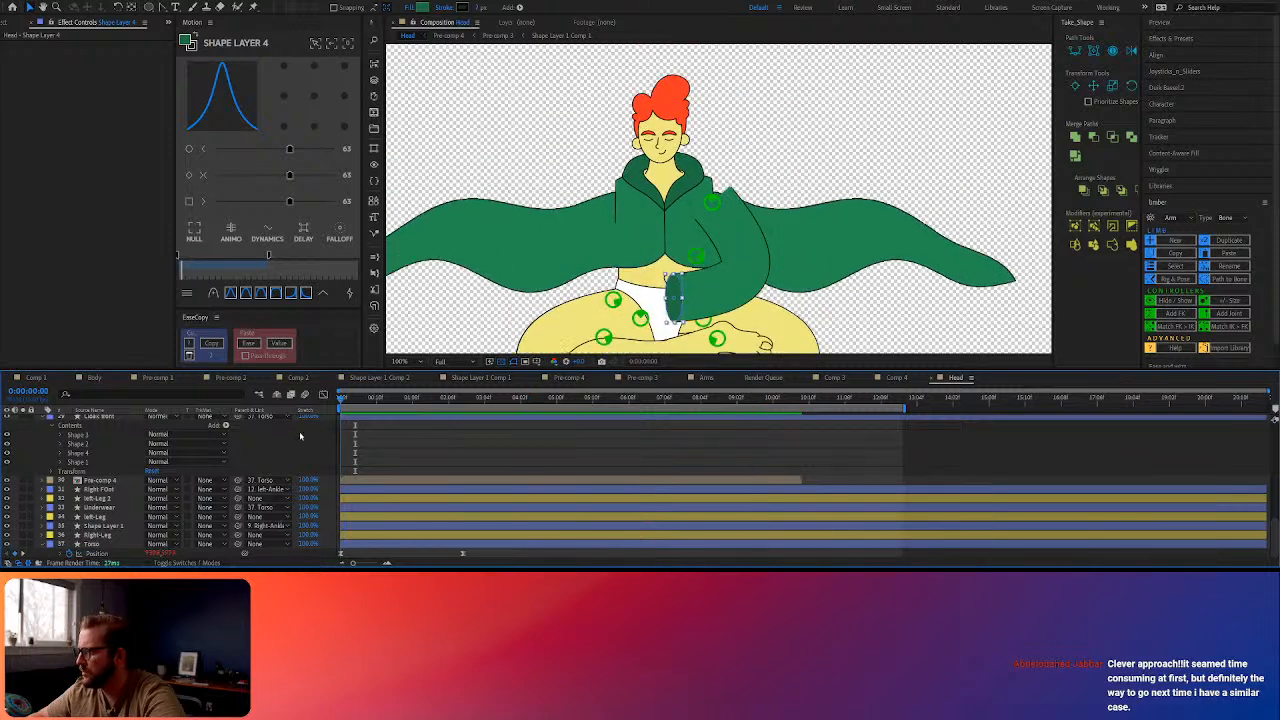
left_click_drag(464, 425, 830, 432)
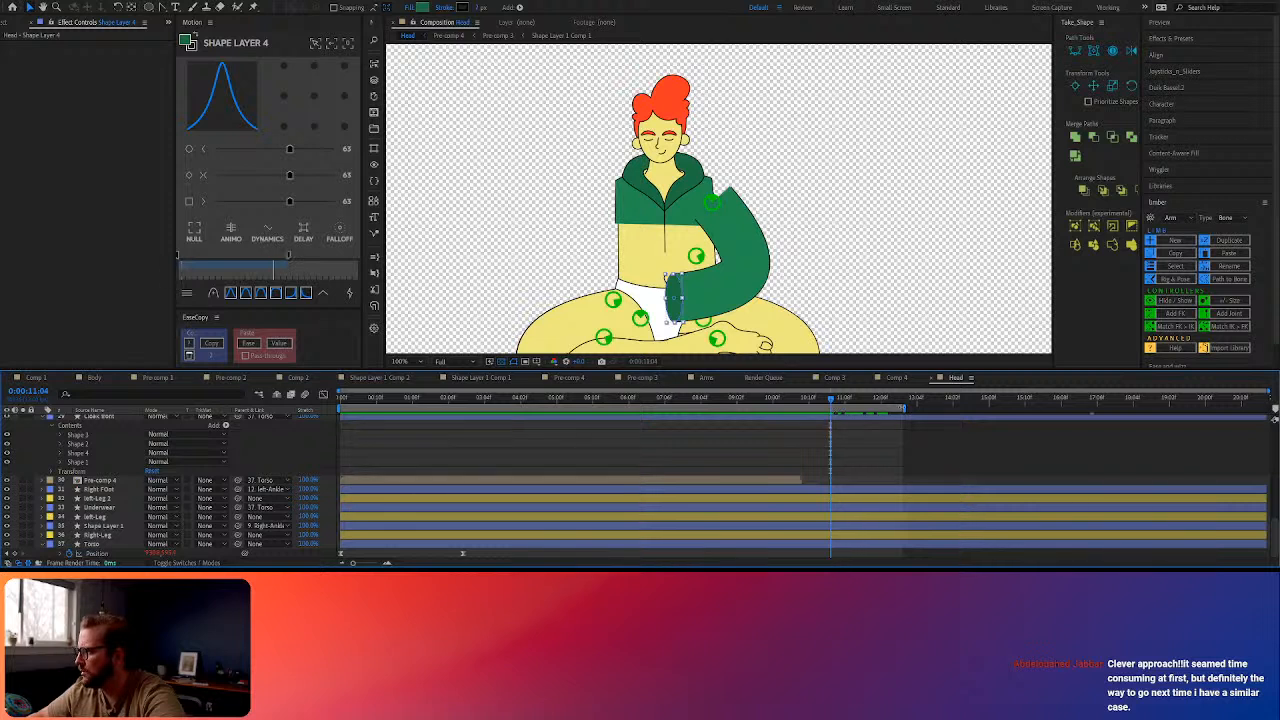
left_click_drag(906, 408, 840, 410)
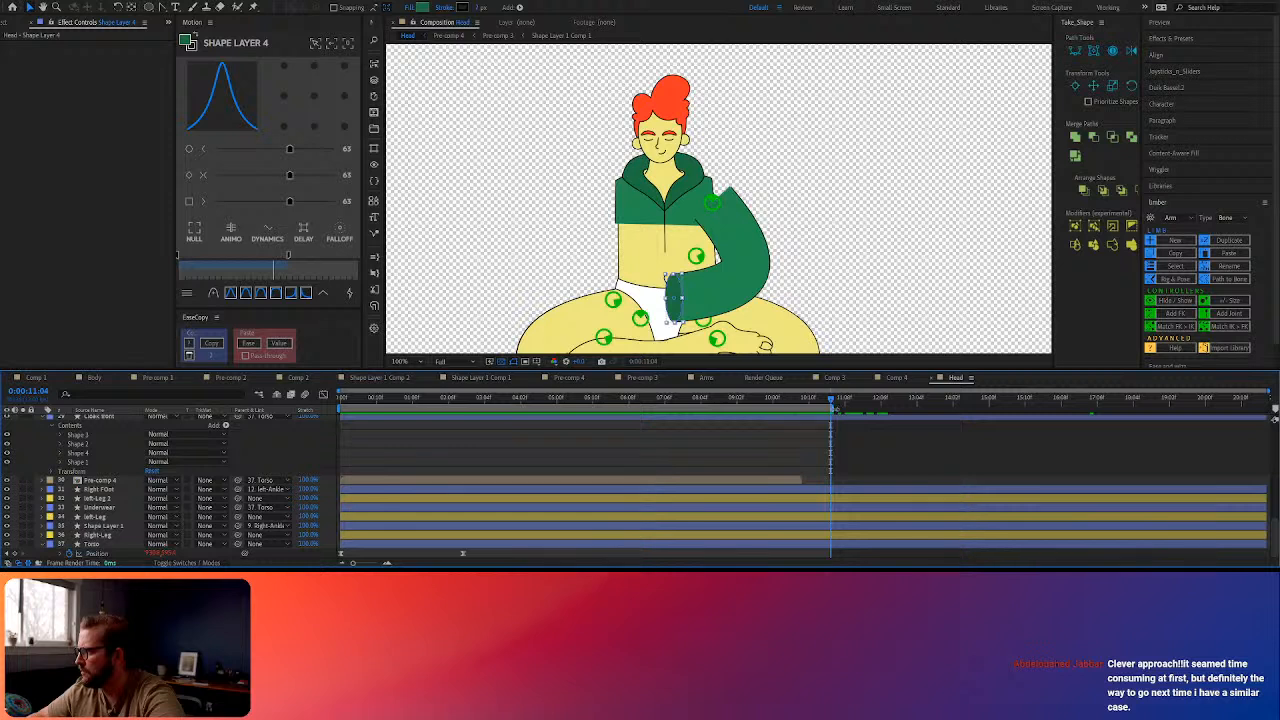
left_click_drag(835, 409, 968, 409)
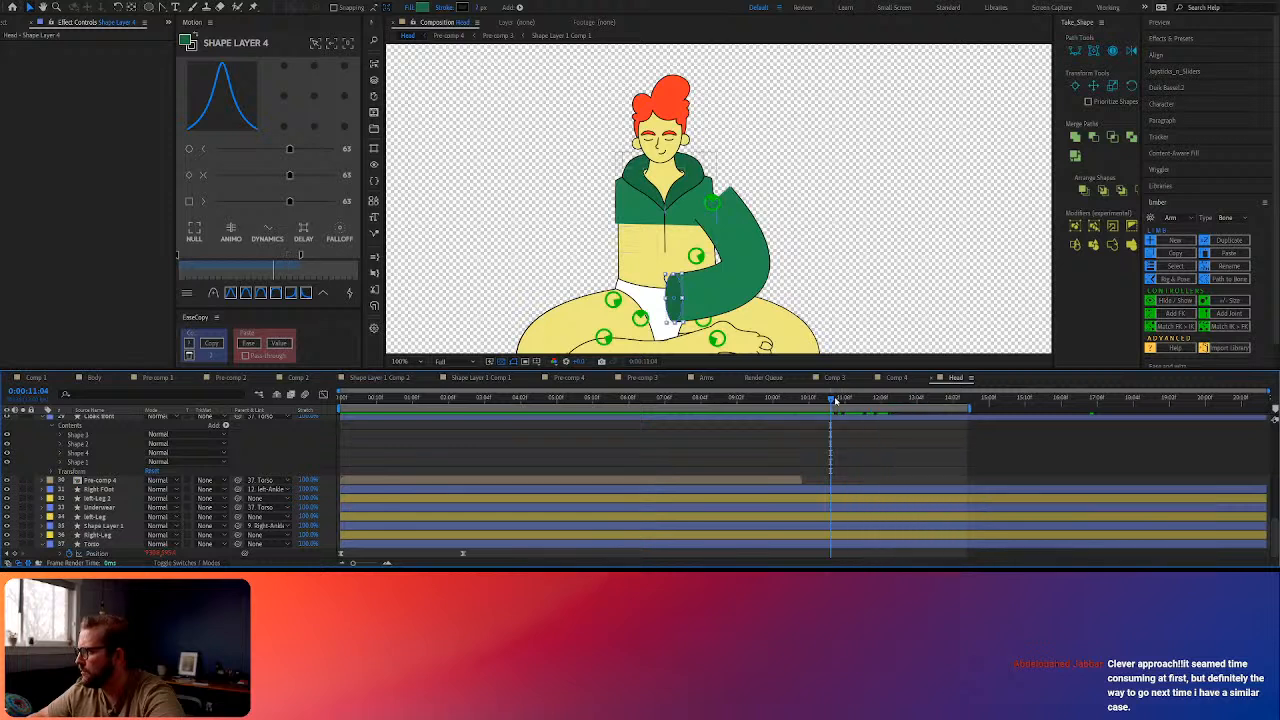
left_click_drag(844, 402, 951, 408)
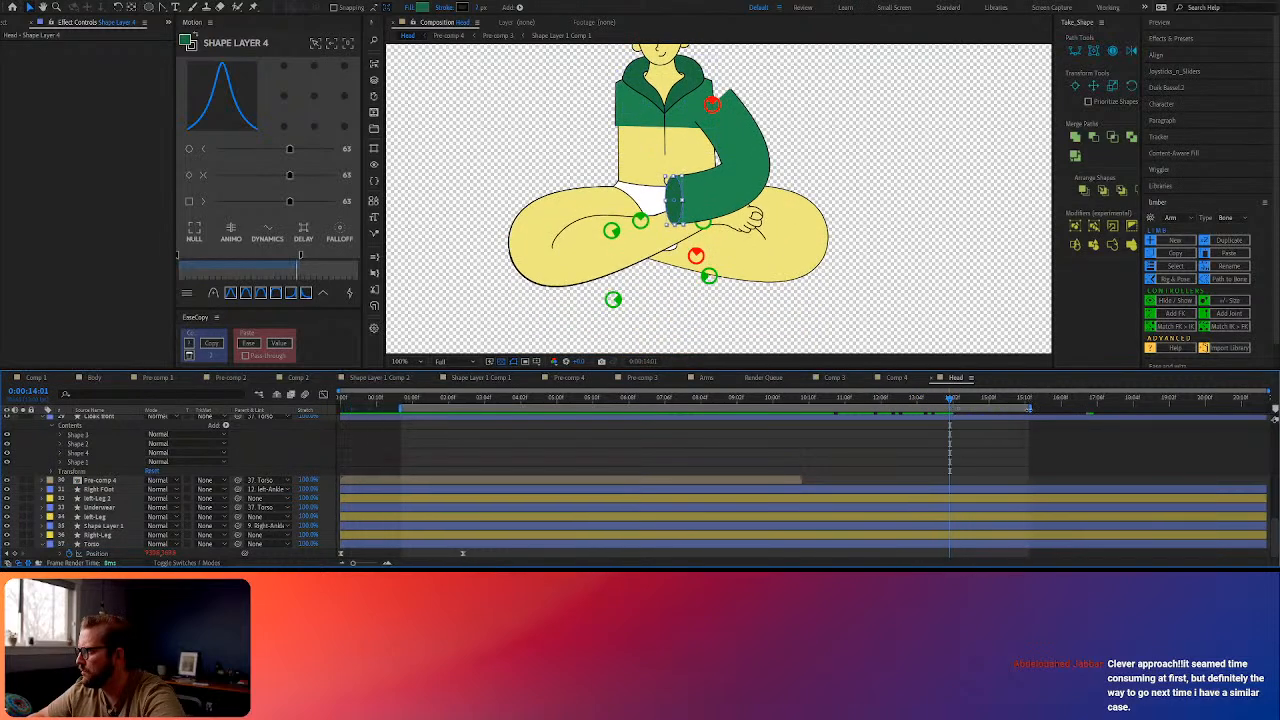
key("ctrl+z")
left_click_drag(970, 405, 1112, 405)
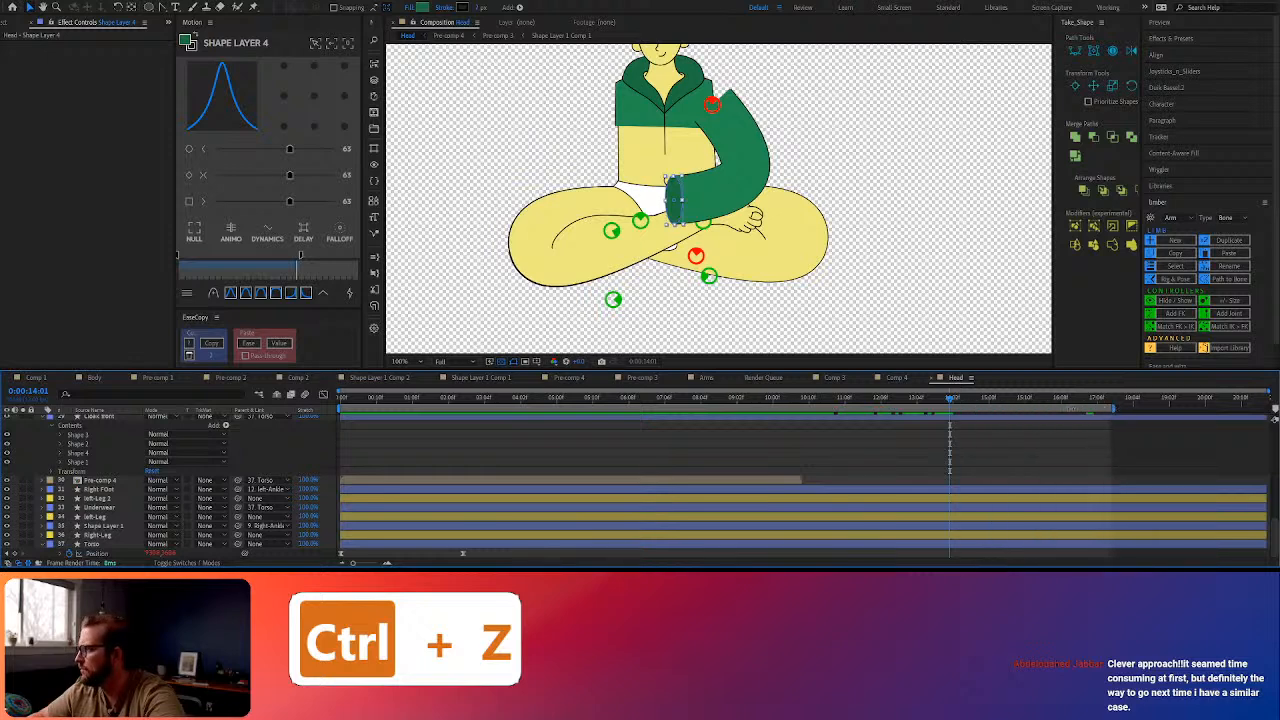
left_click_drag(960, 401, 1073, 410)
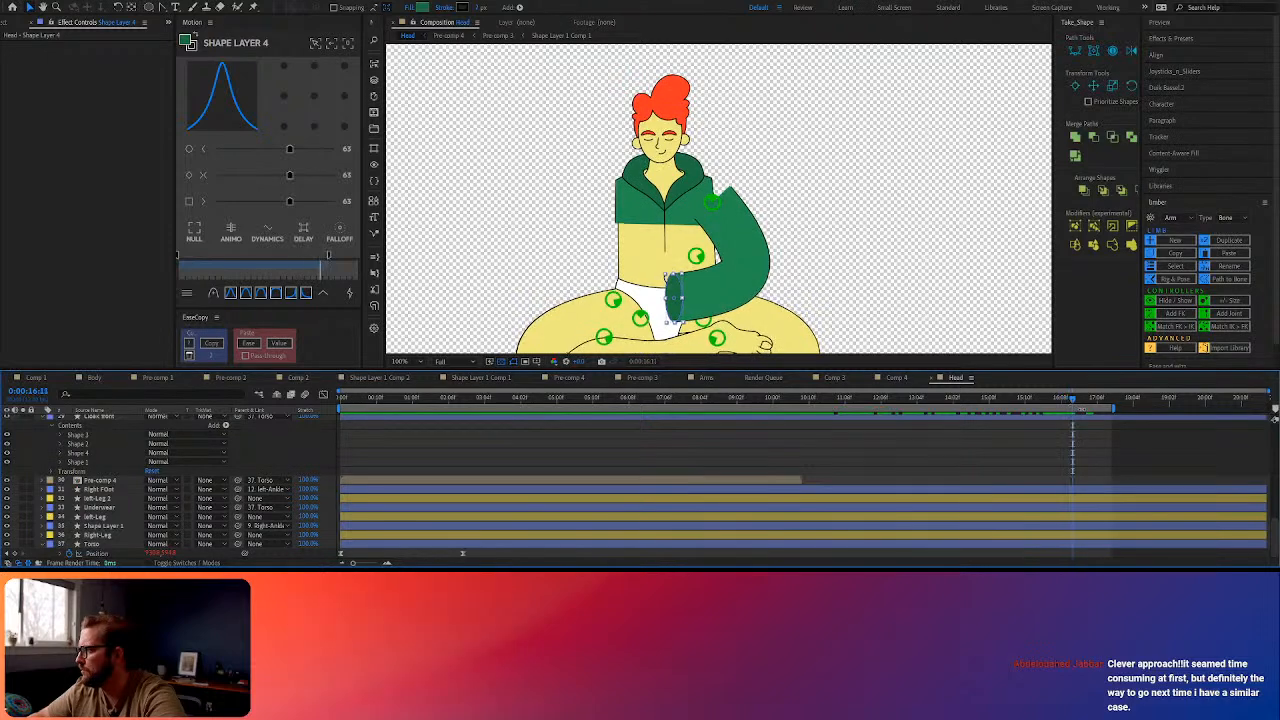
Copy the left wrist's starting Lower Length, Upper FK Rotation and Lower FK Rotation keyframes to 0:00:16:11
scroll(430, 500, "up", 10)
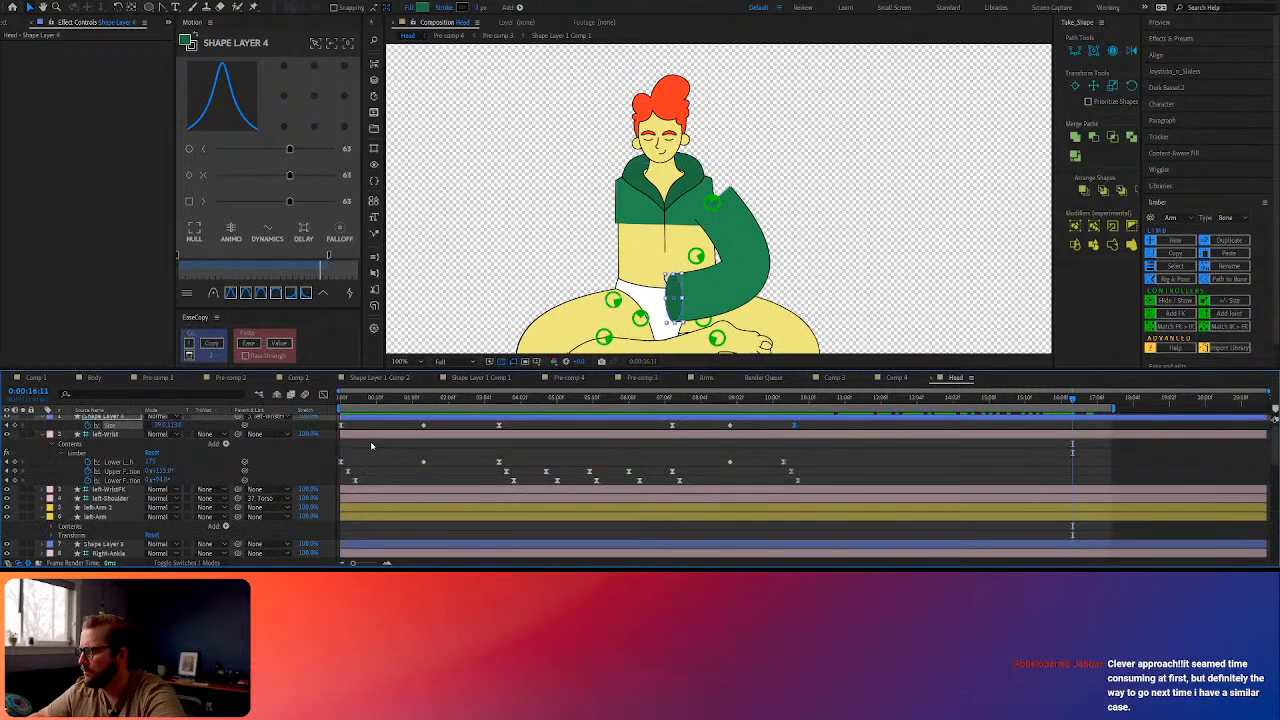
left_click_drag(365, 484, 341, 426)
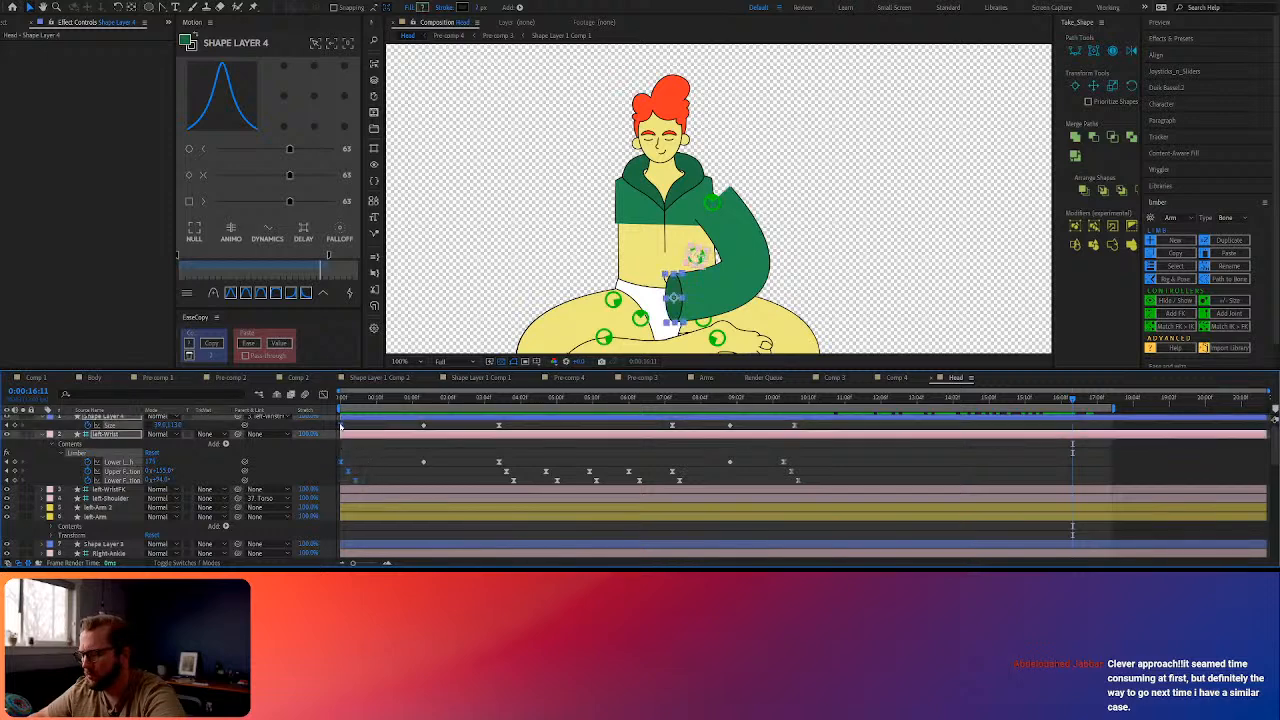
key("ctrl+c")
key("ctrl+v")
key("ctrl+z")
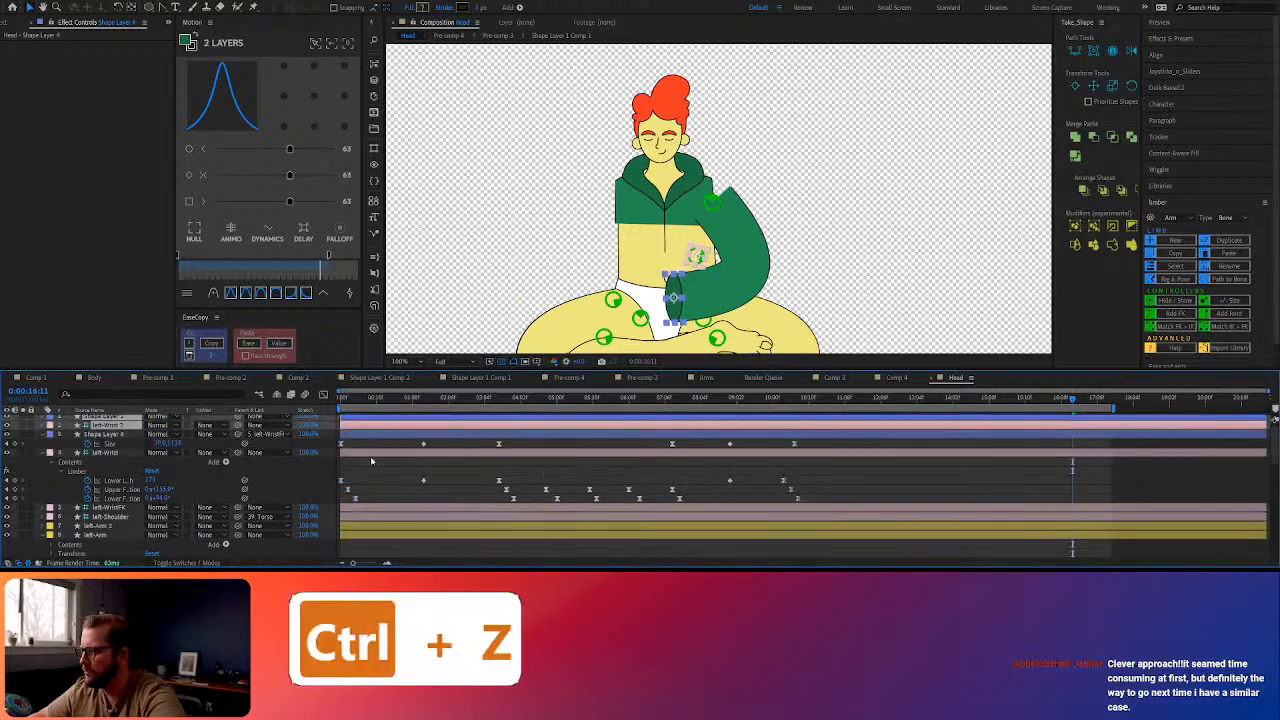
left_click(348, 471)
key("ctrl+v")
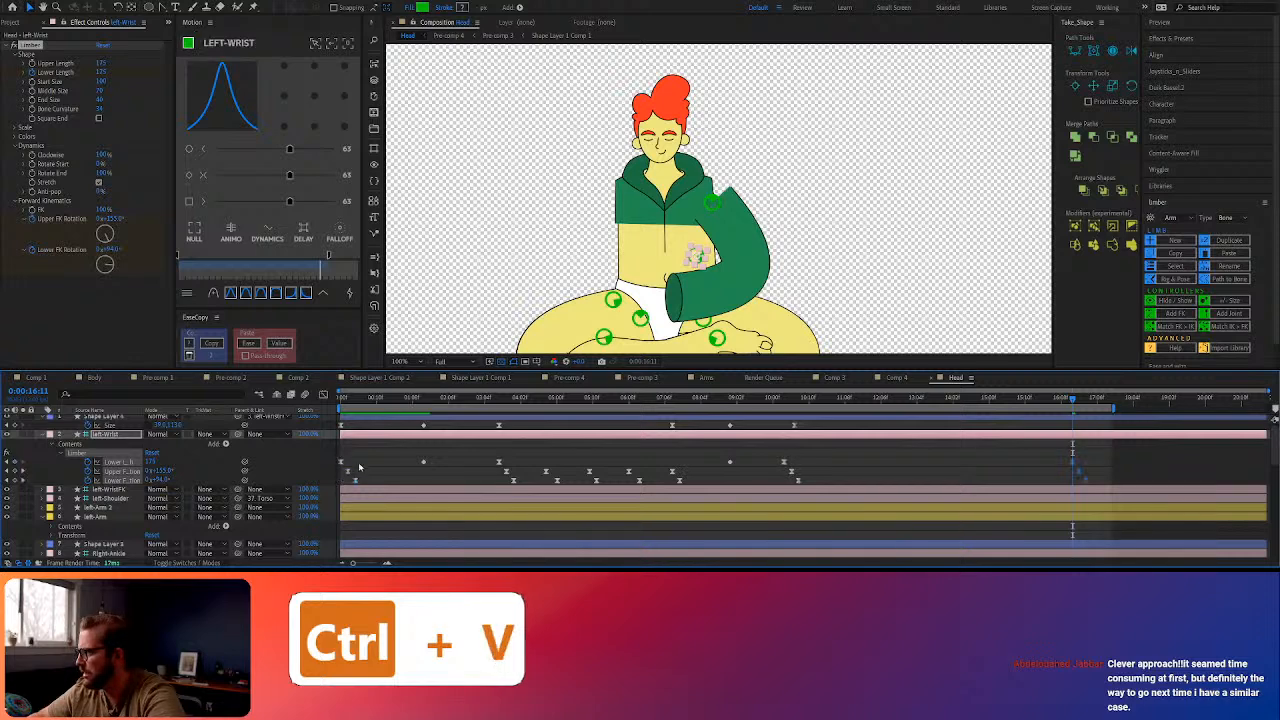
Copy the cuff's starting Size keyframe to 0:00:16:11
left_click_drag(364, 445, 329, 424)
key("ctrl+c")
key("ctrl+v")
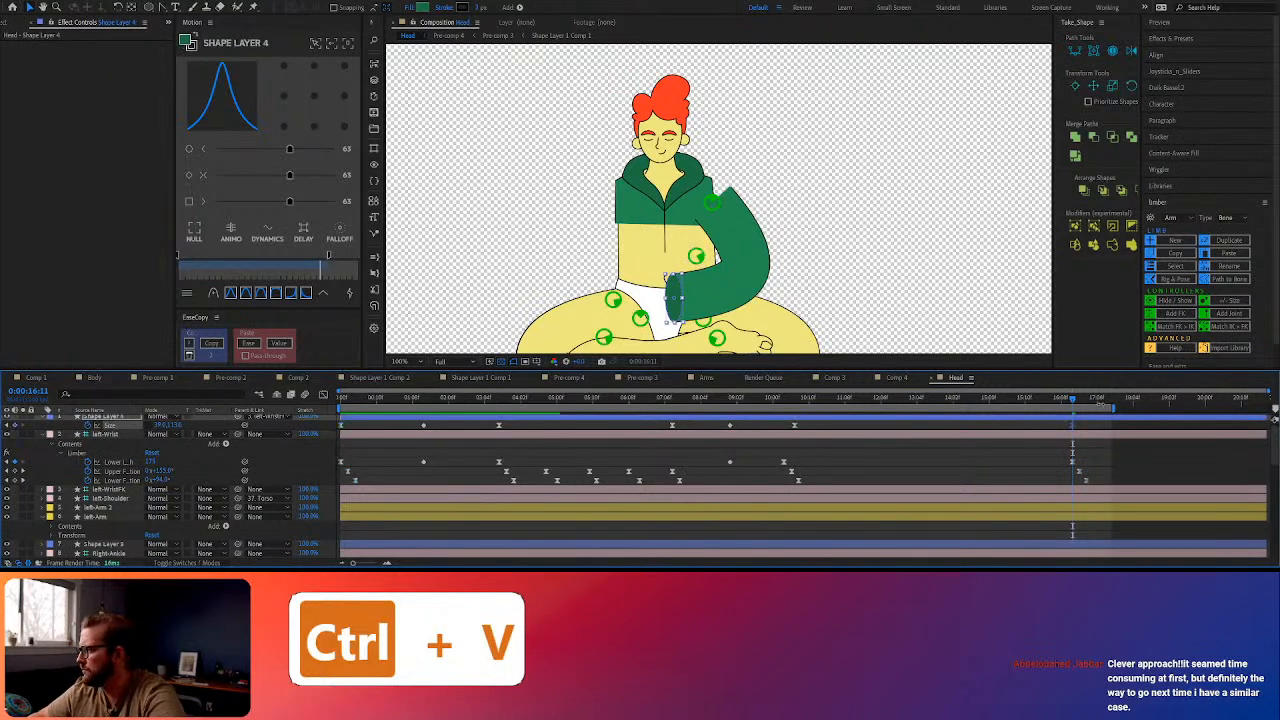
End the work area at 0:00:16:11 and preview the full arm animation from the start
left_click_drag(1114, 408, 745, 401)
key("space")
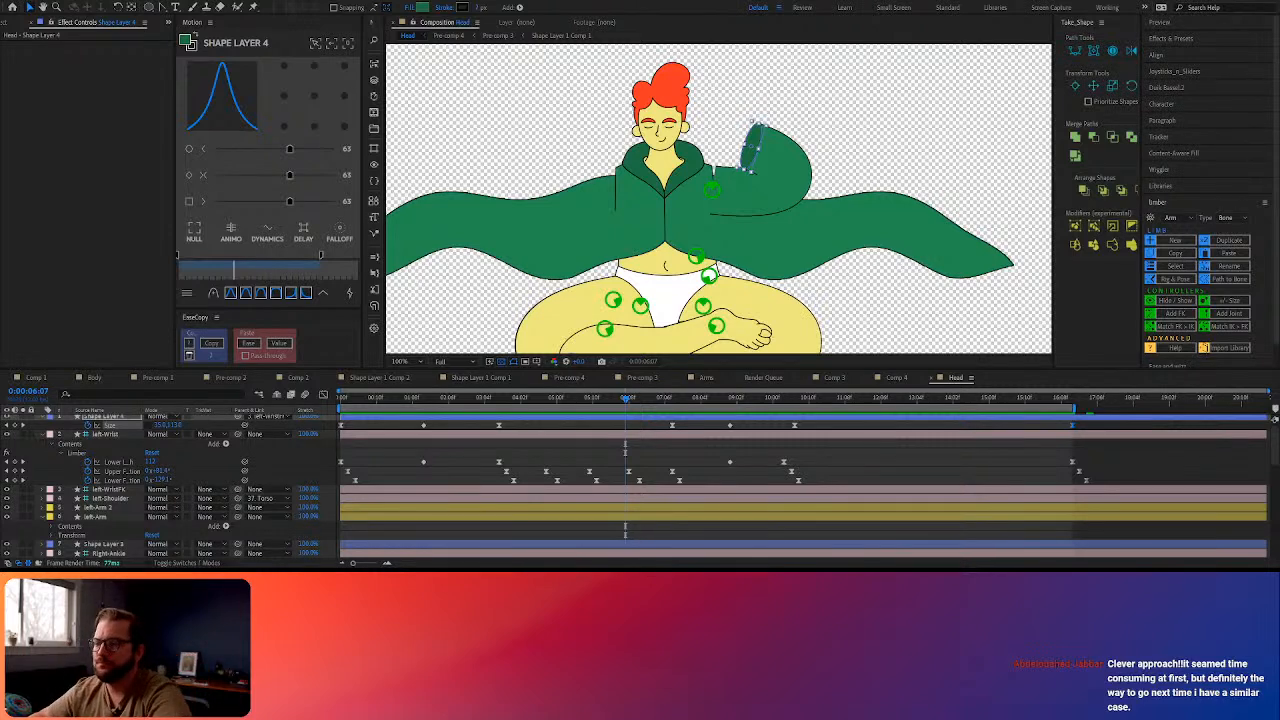
left_click_drag(625, 398, 290, 420)
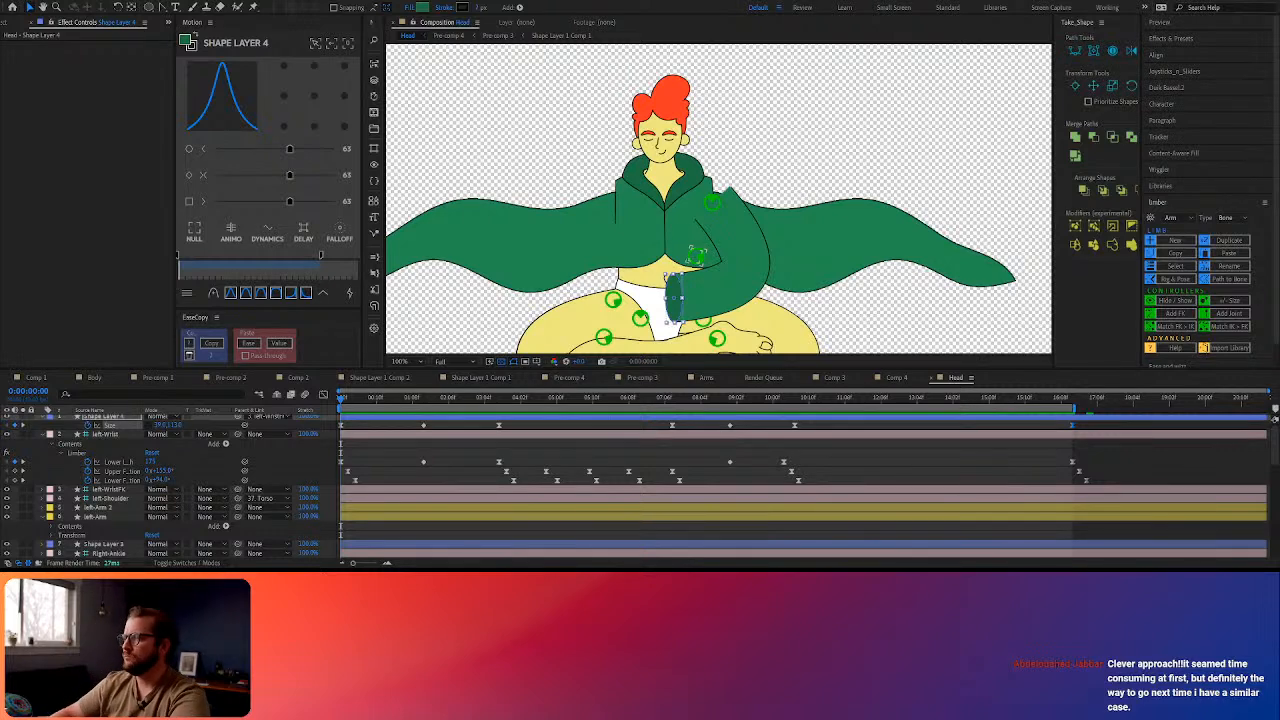
left_click_drag(343, 399, 337, 468)
key("space")
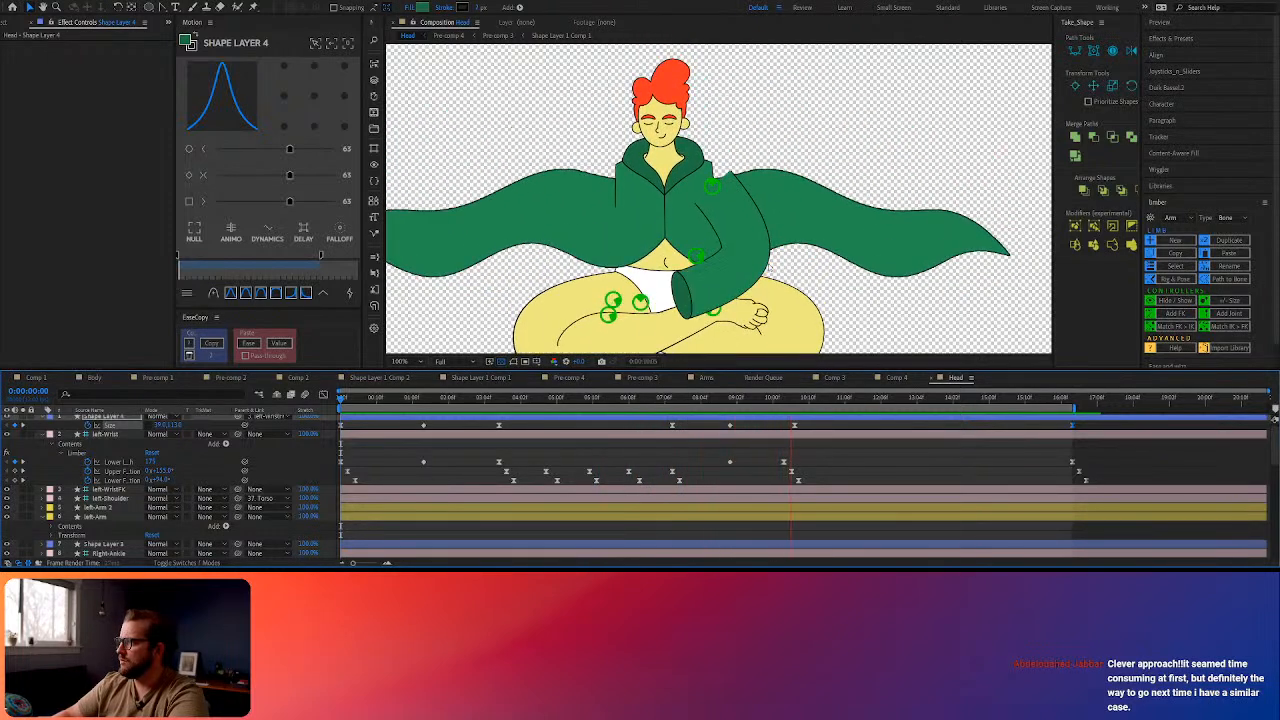
key("space")
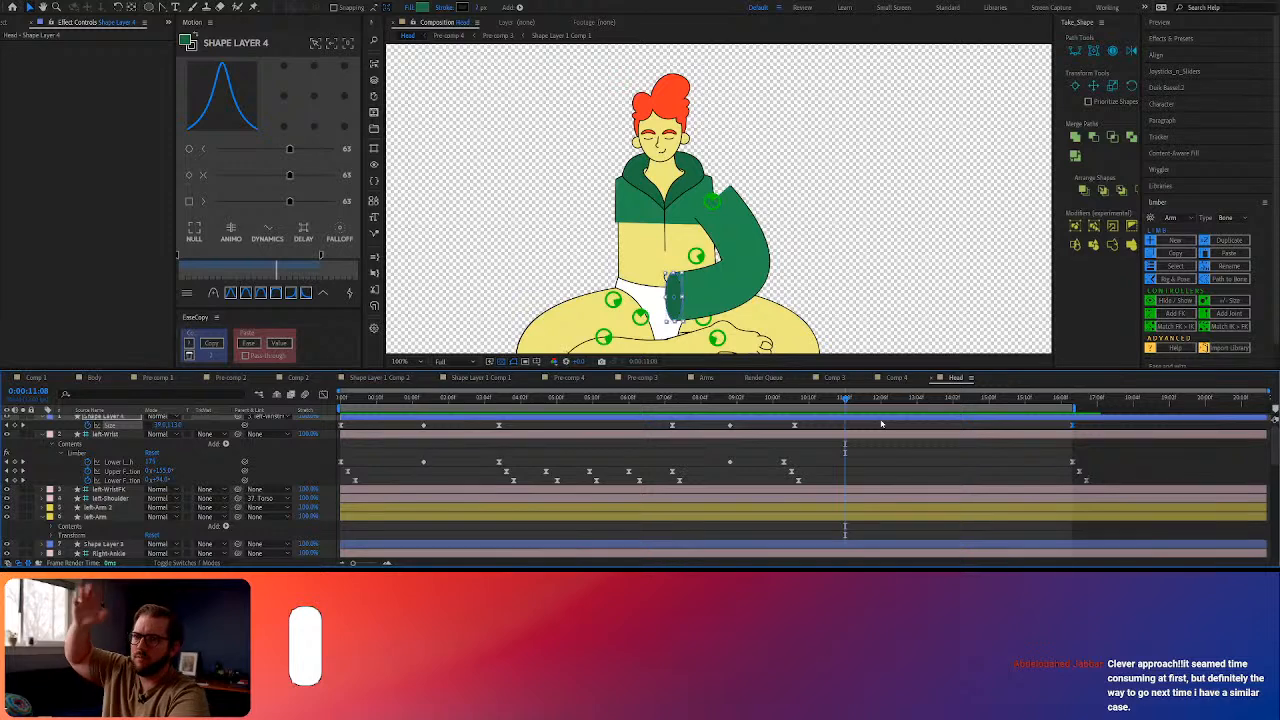
key("space")
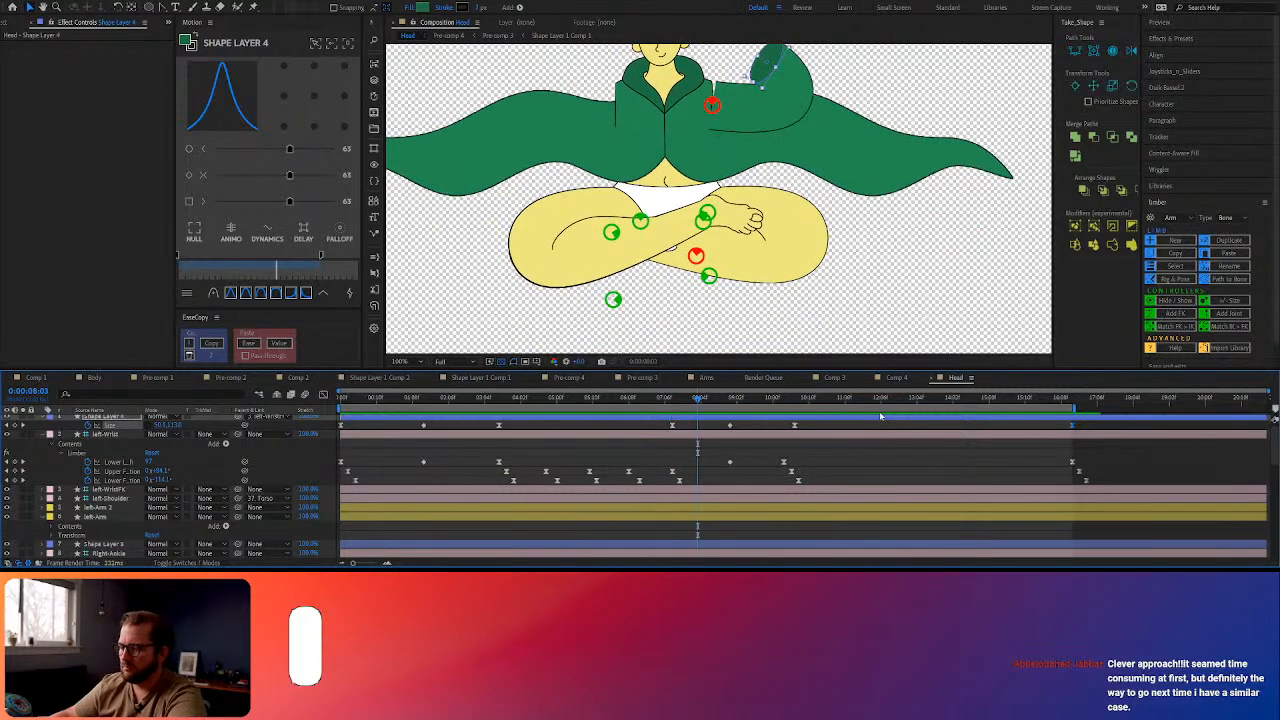
Save the project, deselect all layers and replay the animation from the first frame
key("ctrl+s")
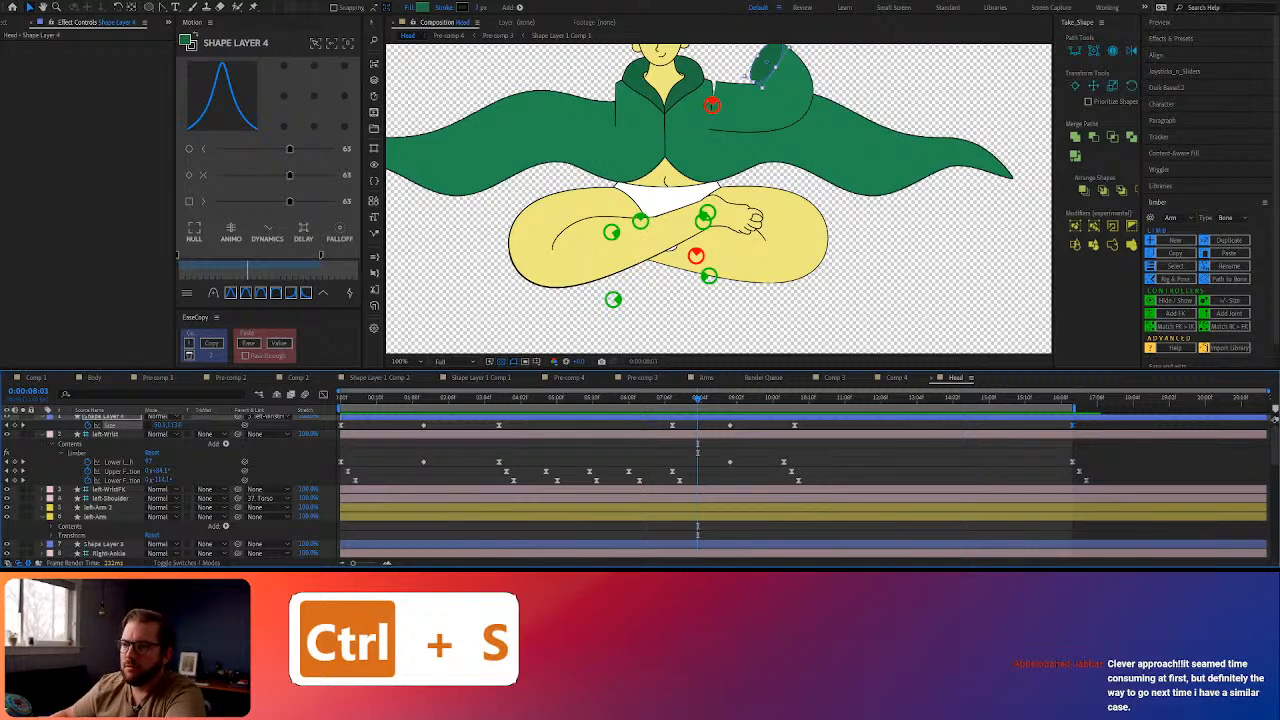
left_click(714, 535)
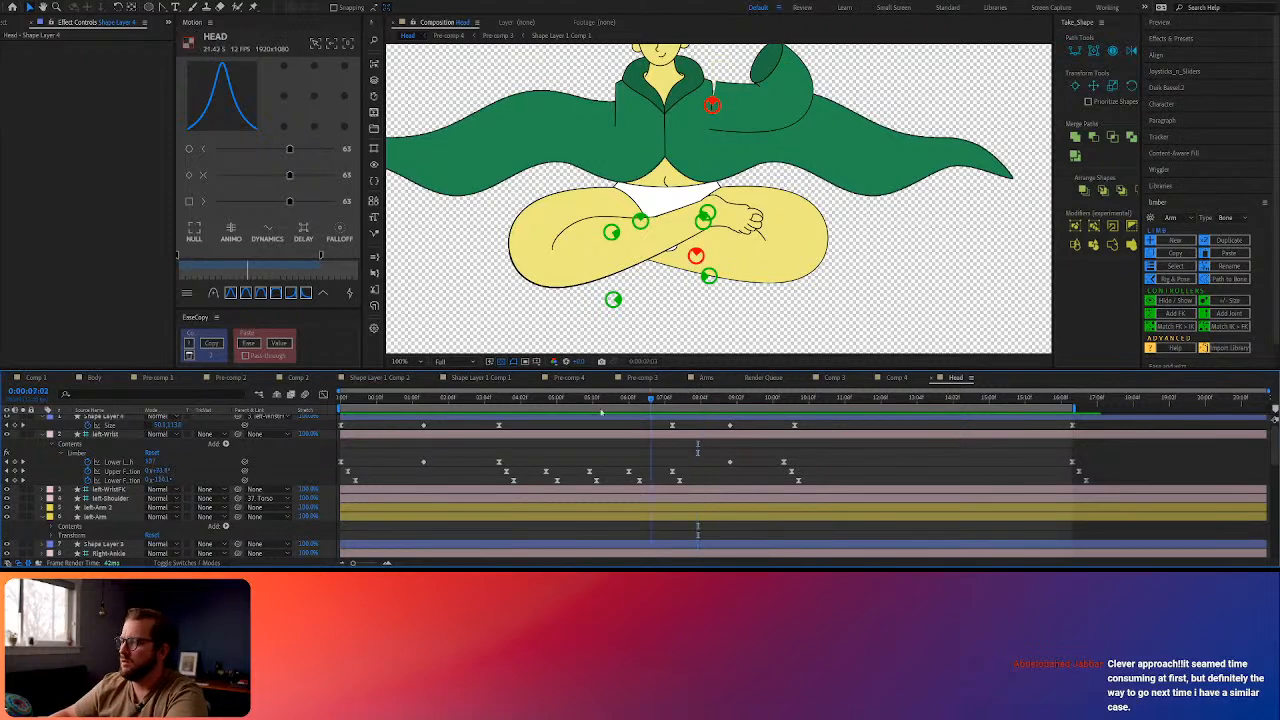
key("Home")
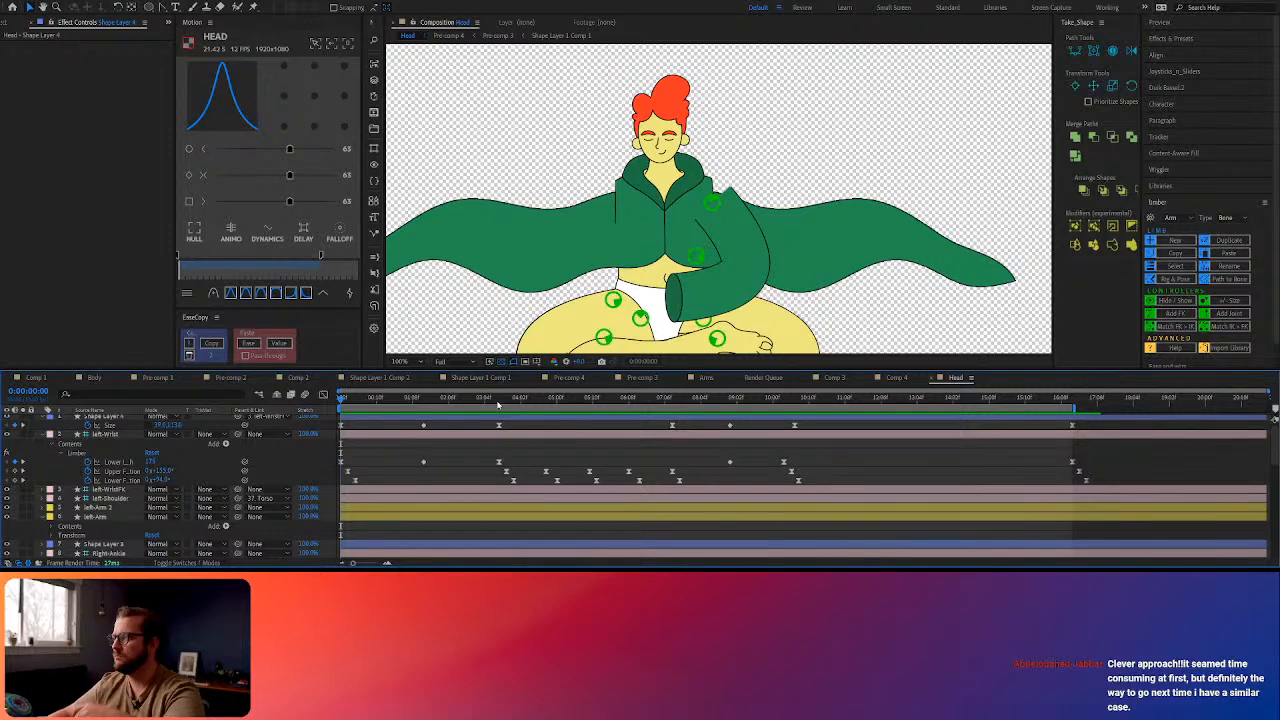
key("space")
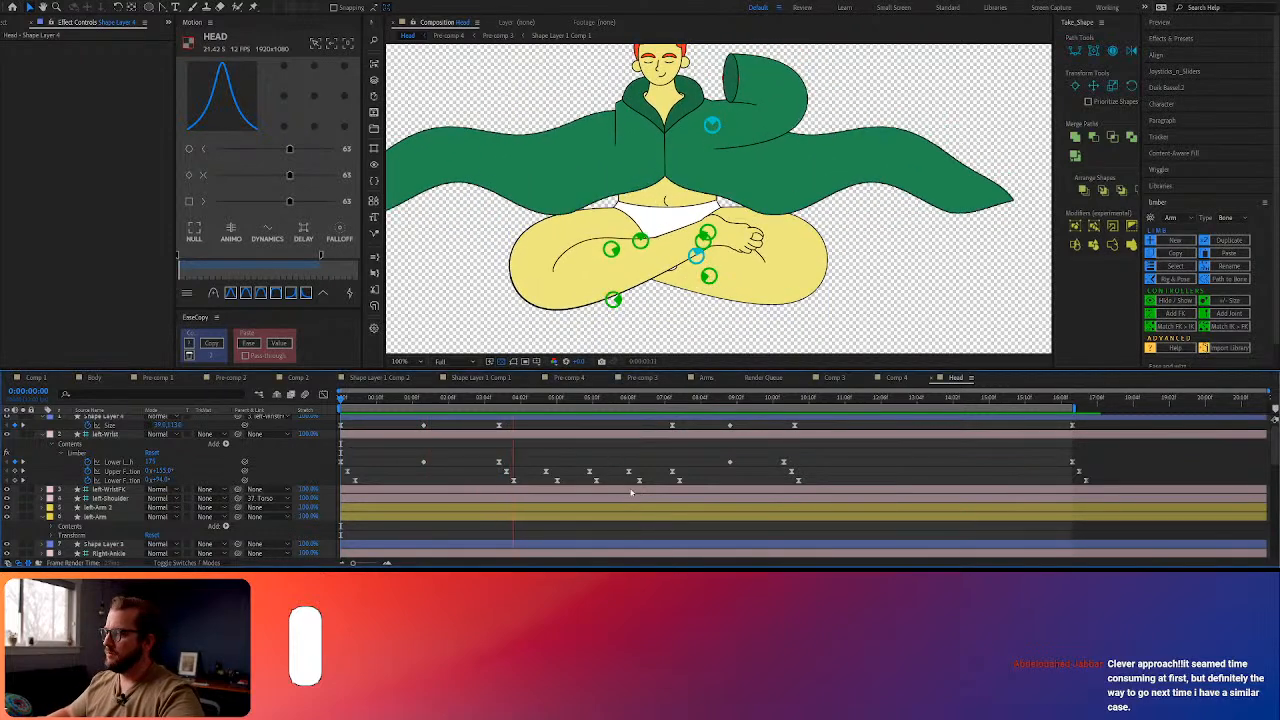
key("space")
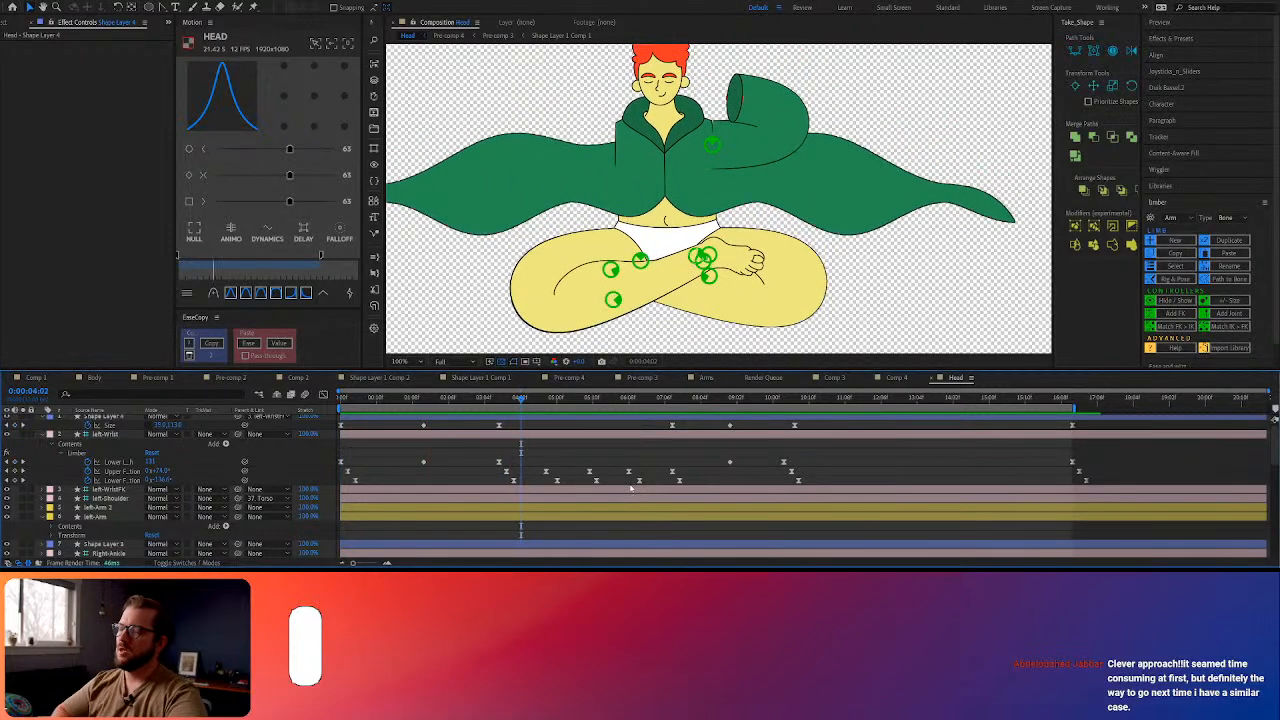